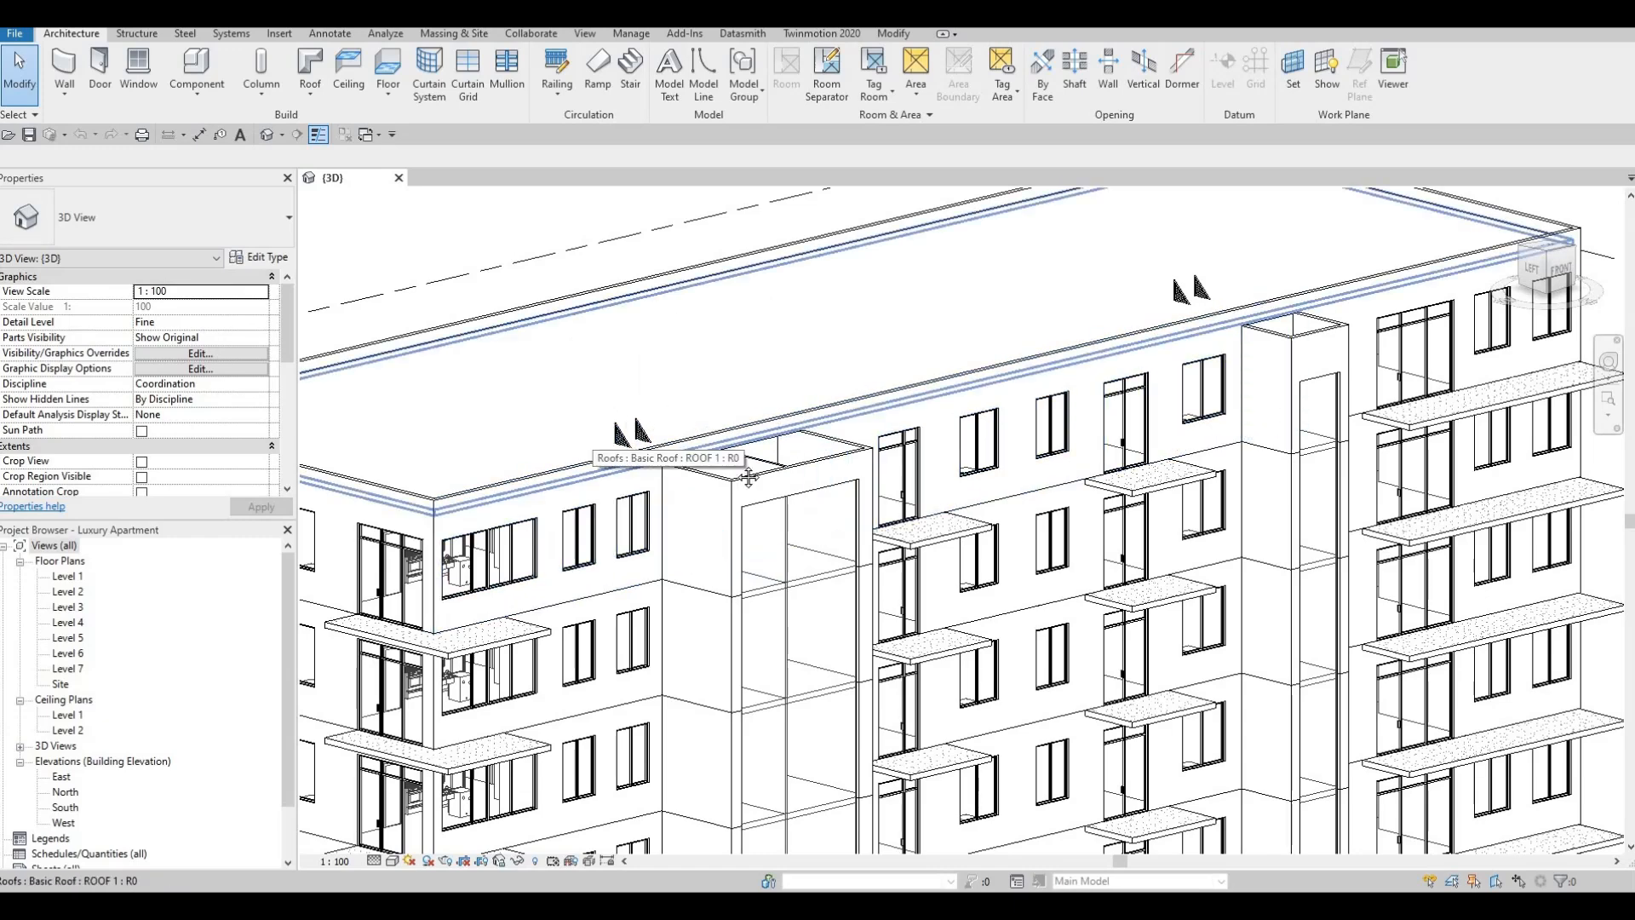
# - Examine the stair and elevator towers in the 3D view and on the Level 7 floor plan
pyautogui.scroll(-3, 748, 477)
pyautogui.scroll(2, 948, 575)
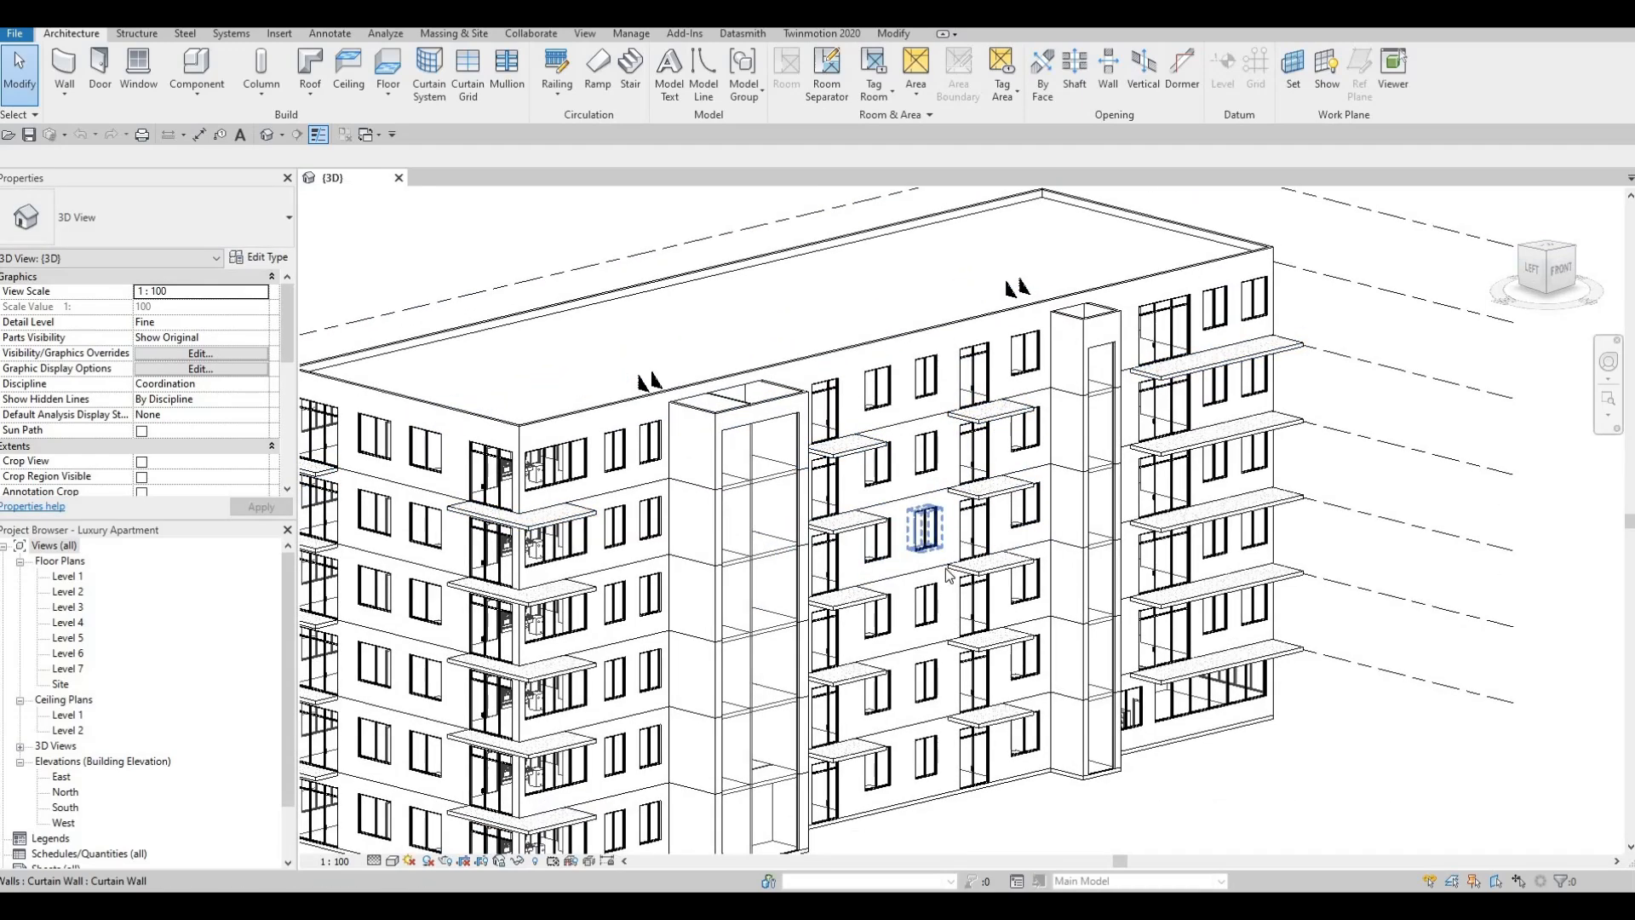
pyautogui.scroll(-2, 947, 575)
pyautogui.scroll(1, 678, 473)
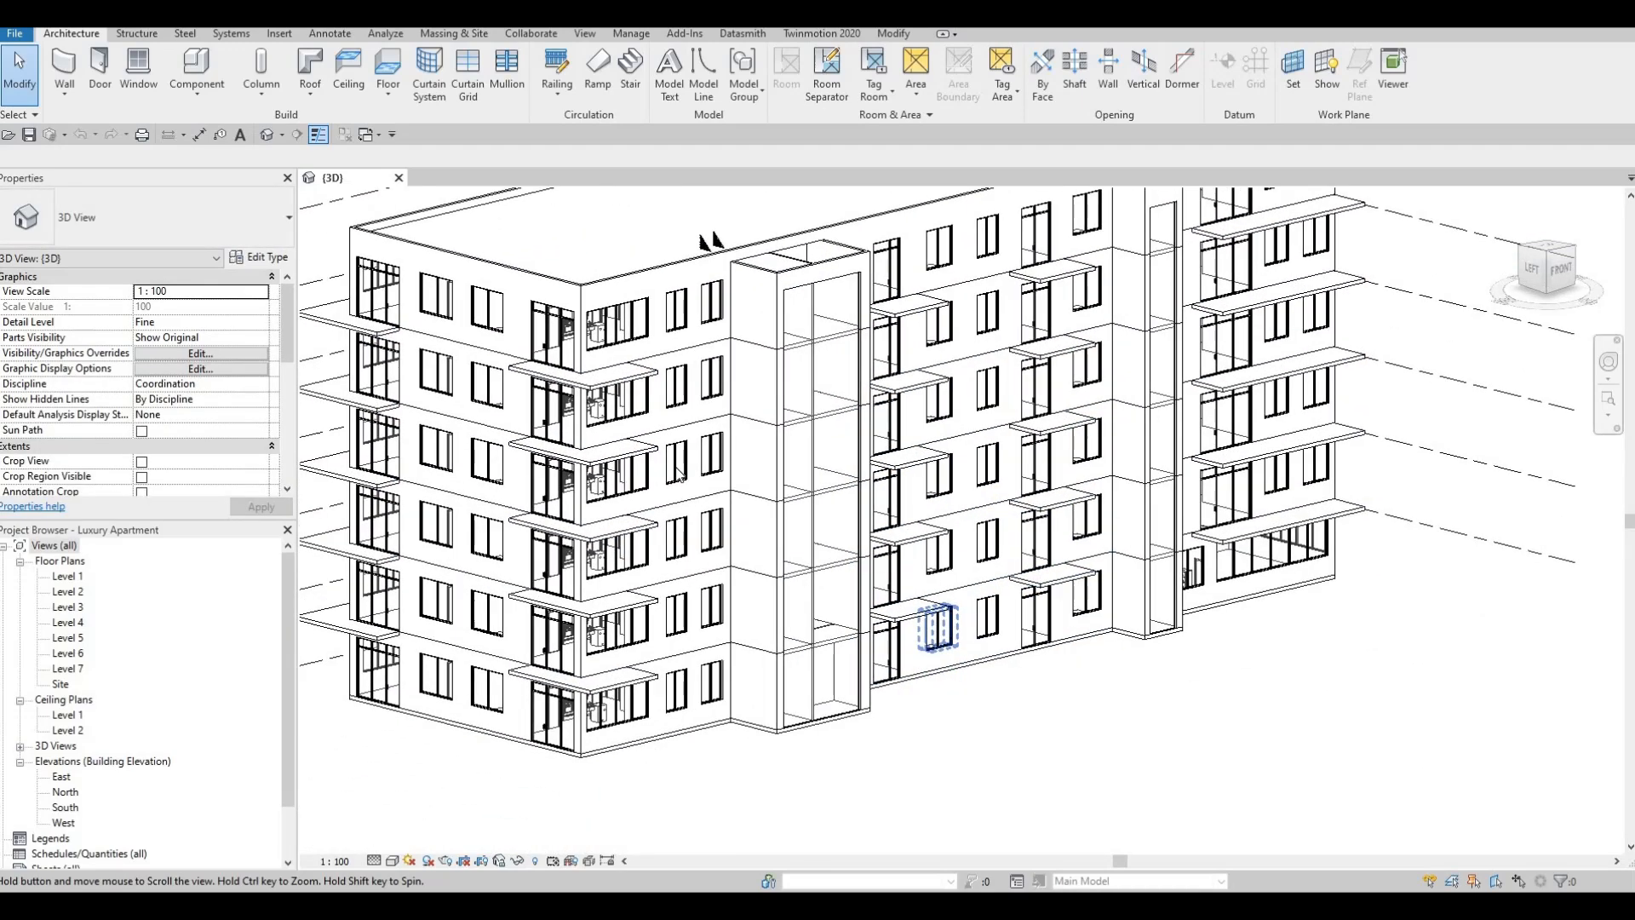
pyautogui.moveTo(678, 474); pyautogui.dragTo(750, 513, button='middle')
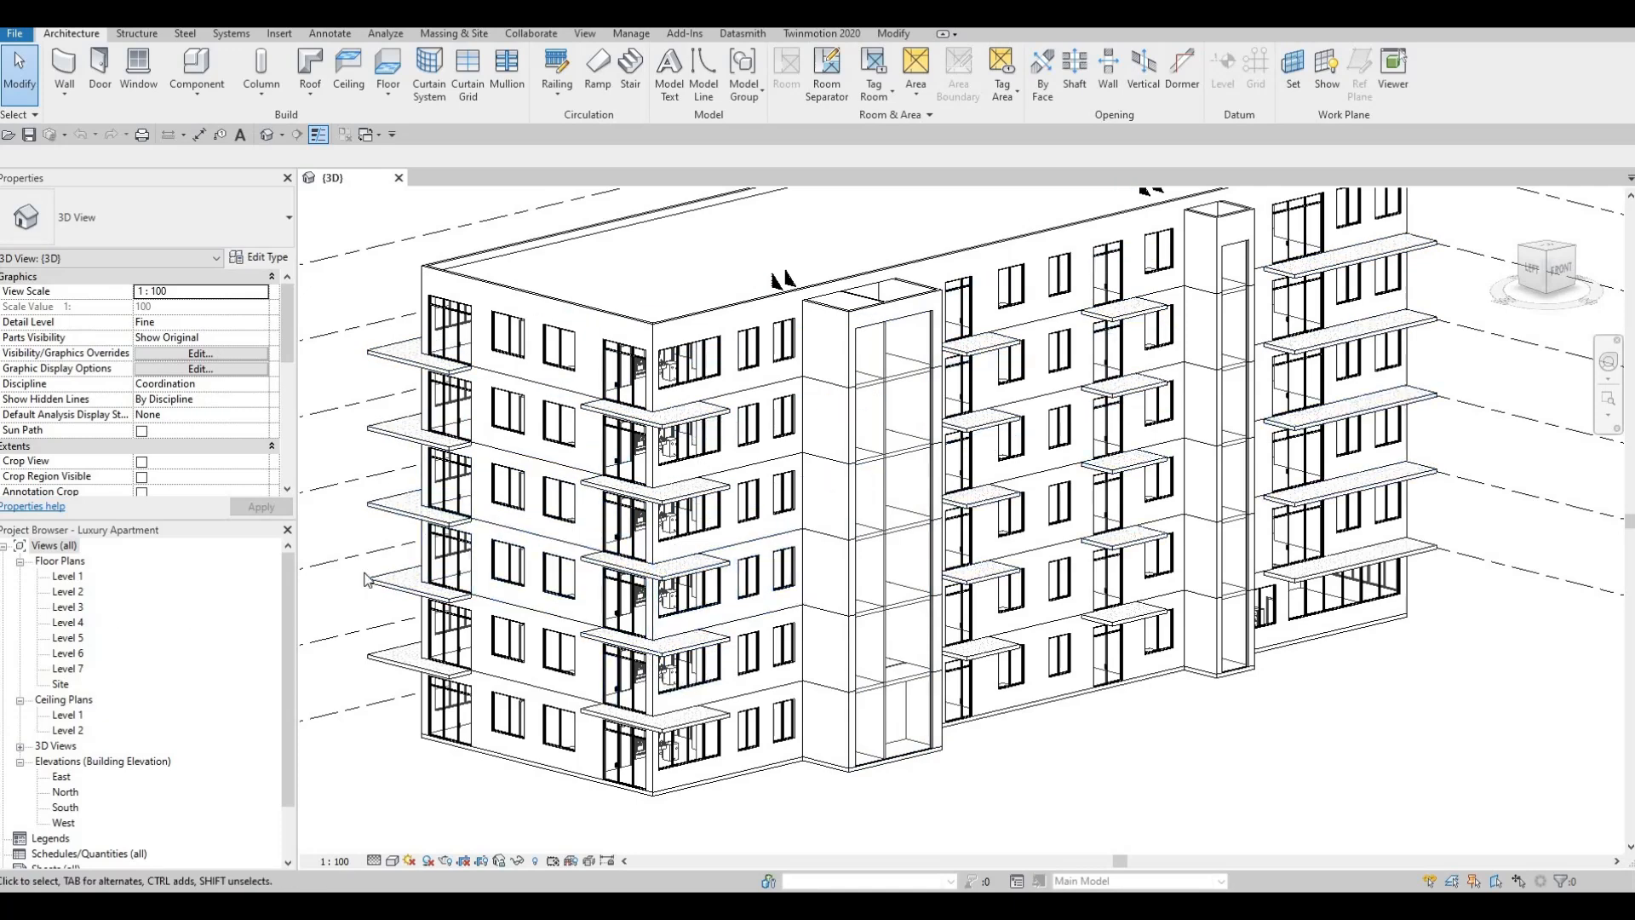
pyautogui.doubleClick(68, 669)
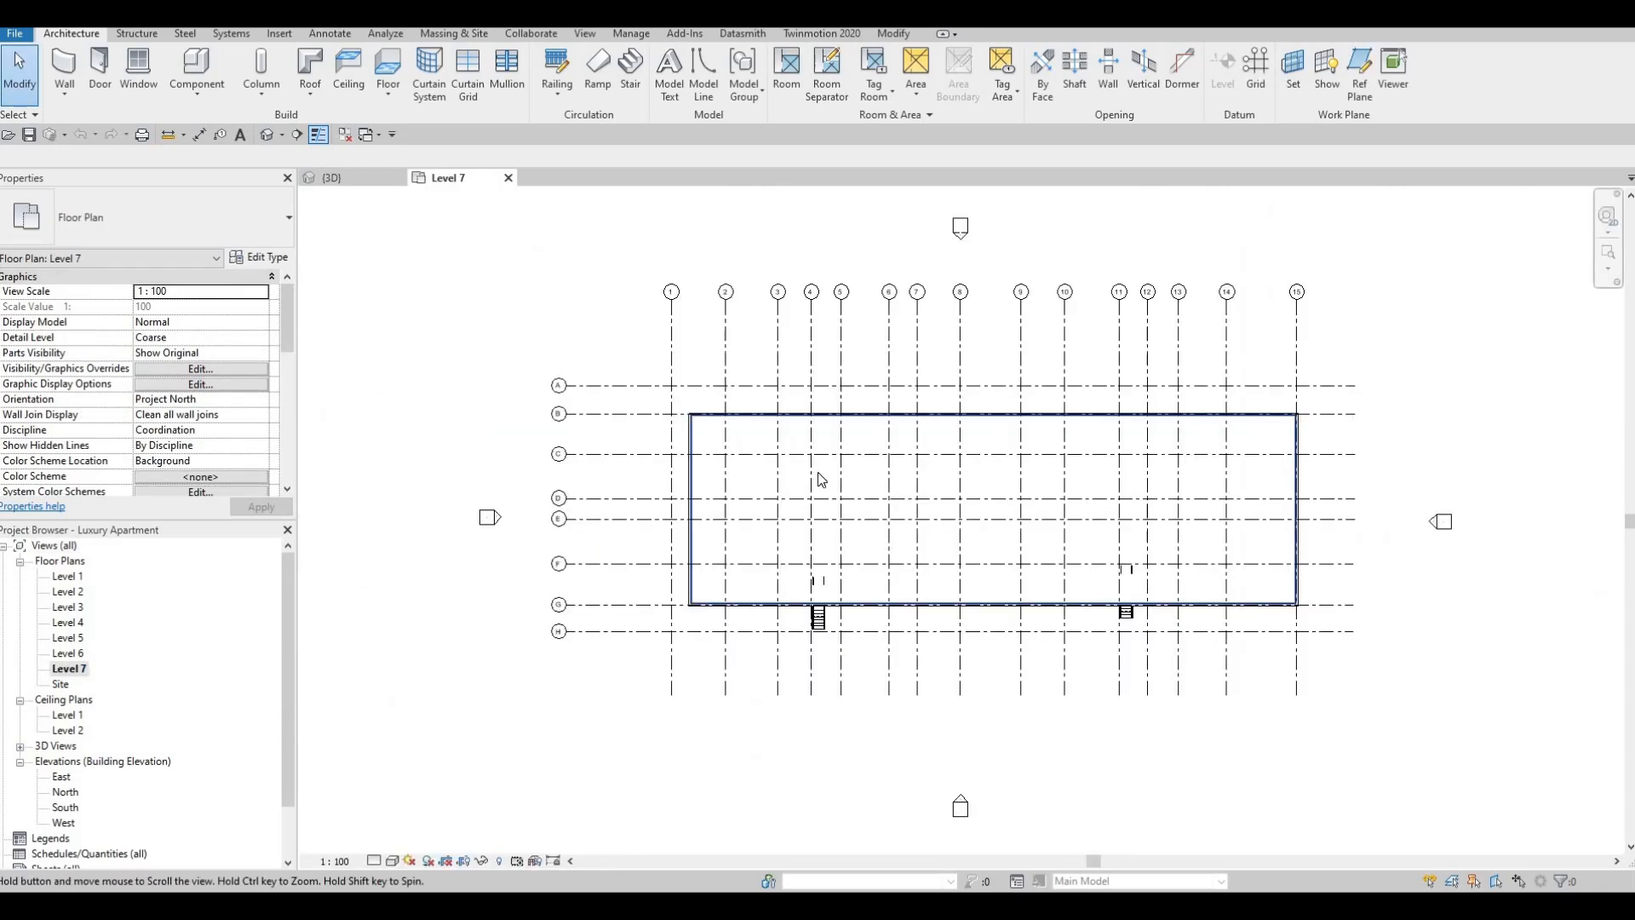
pyautogui.scroll(8, 830, 647)
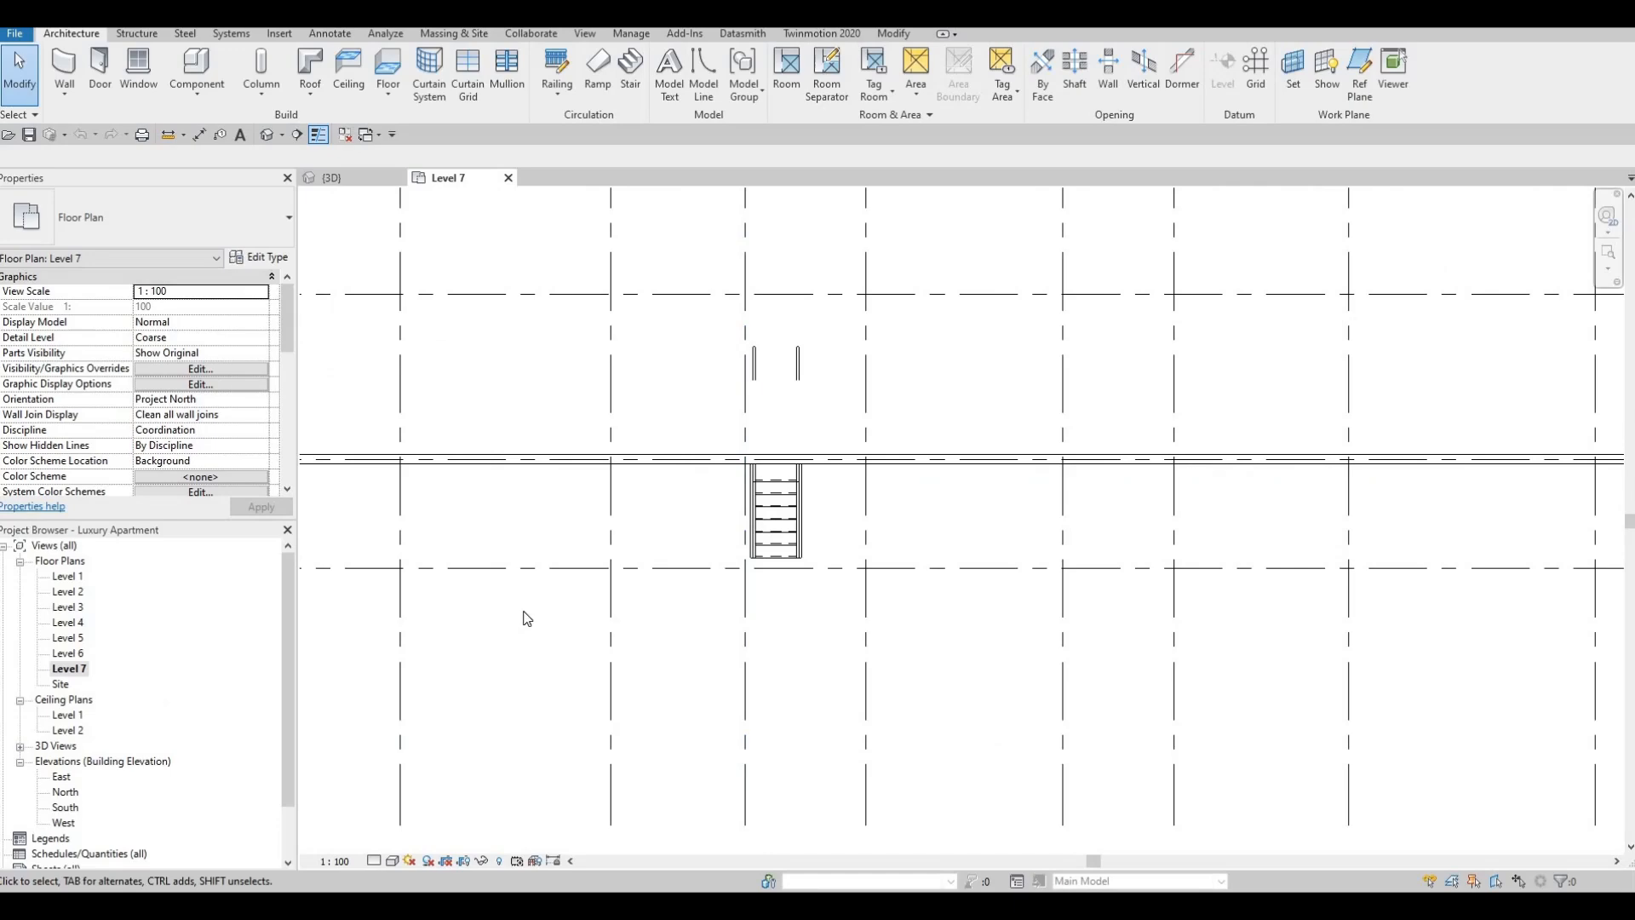
pyautogui.scroll(-2, 81, 664)
# - Open the Level 6 floor plan around the stair and shaft tower
pyautogui.doubleClick(68, 653)
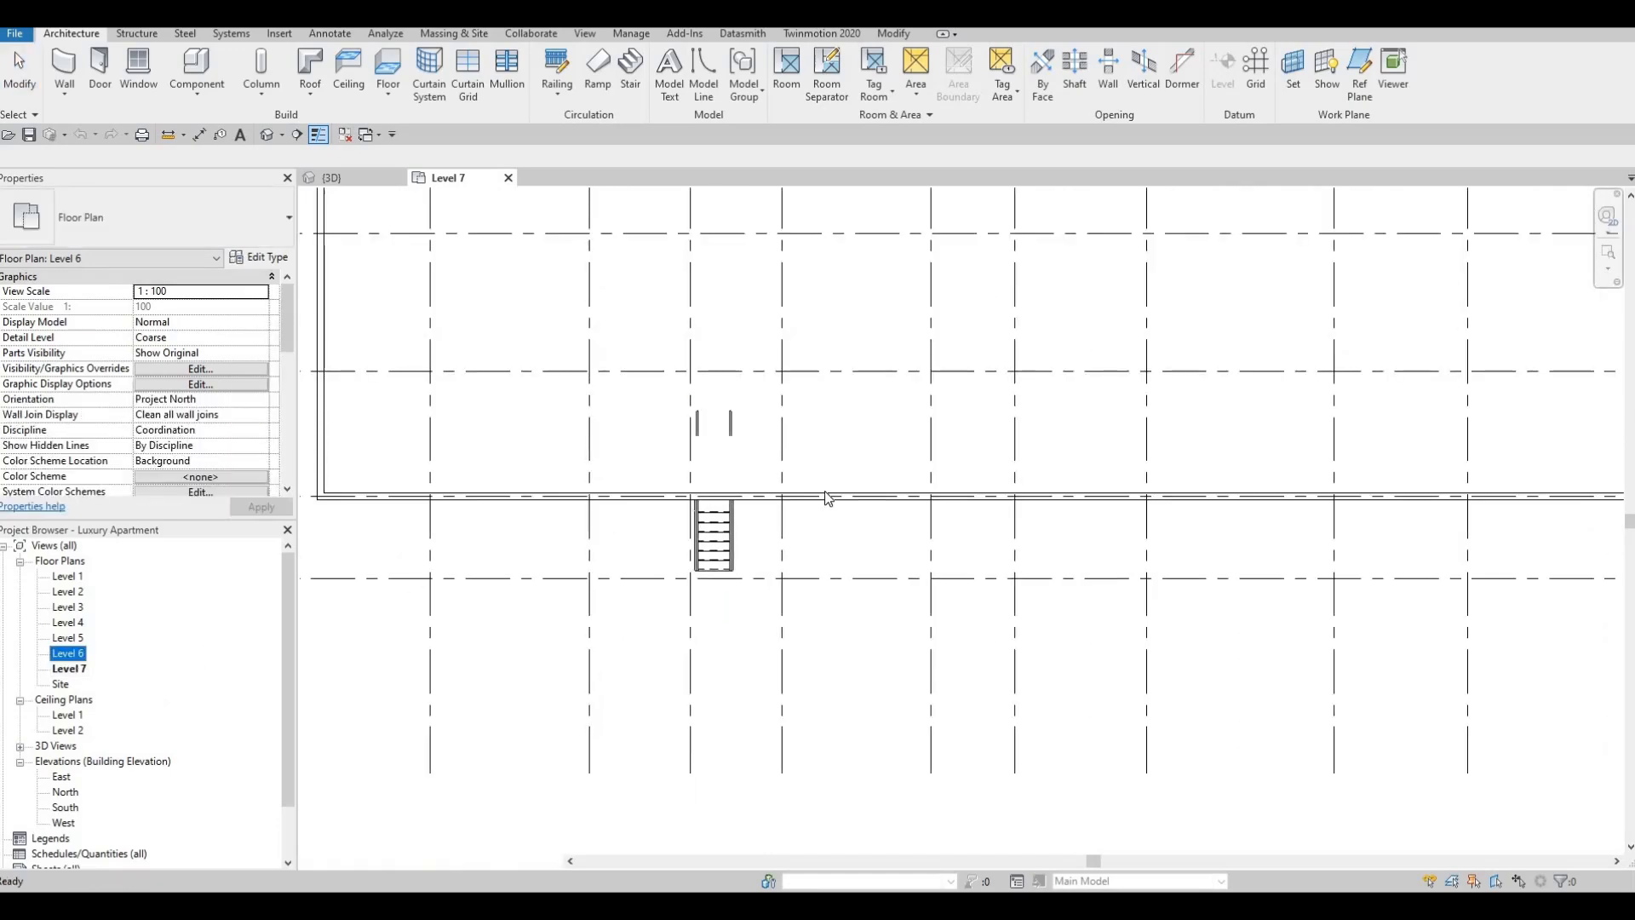
pyautogui.moveTo(743, 526); pyautogui.dragTo(763, 484, button='middle')
pyautogui.press('Escape')
pyautogui.scroll(-1, 761, 486)
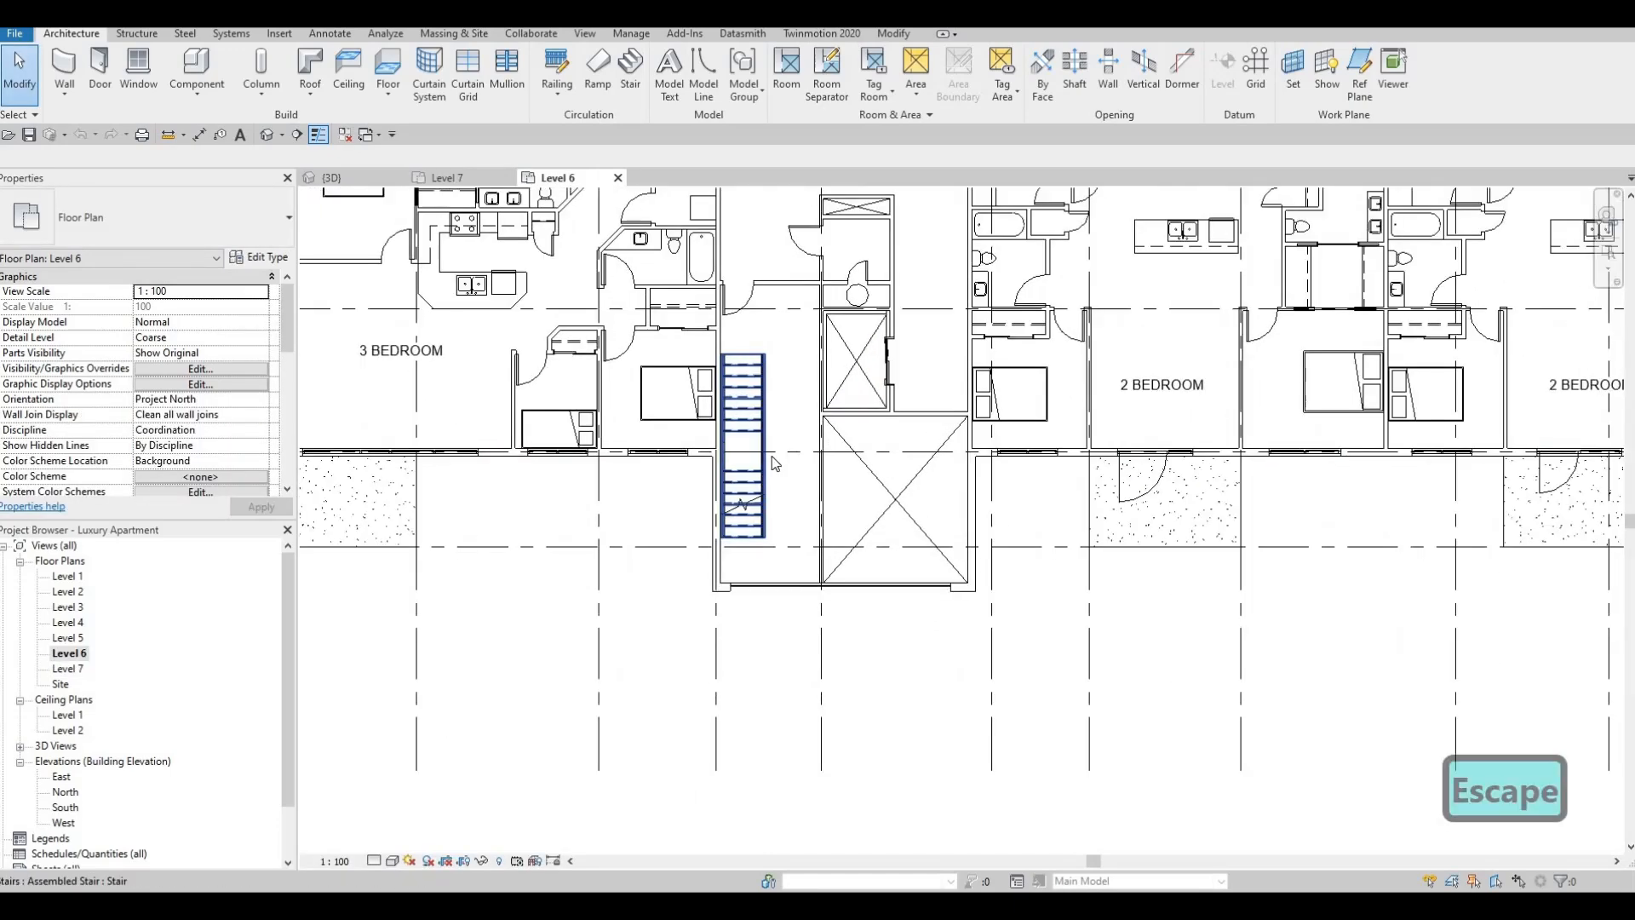
pyautogui.scroll(1, 740, 430)
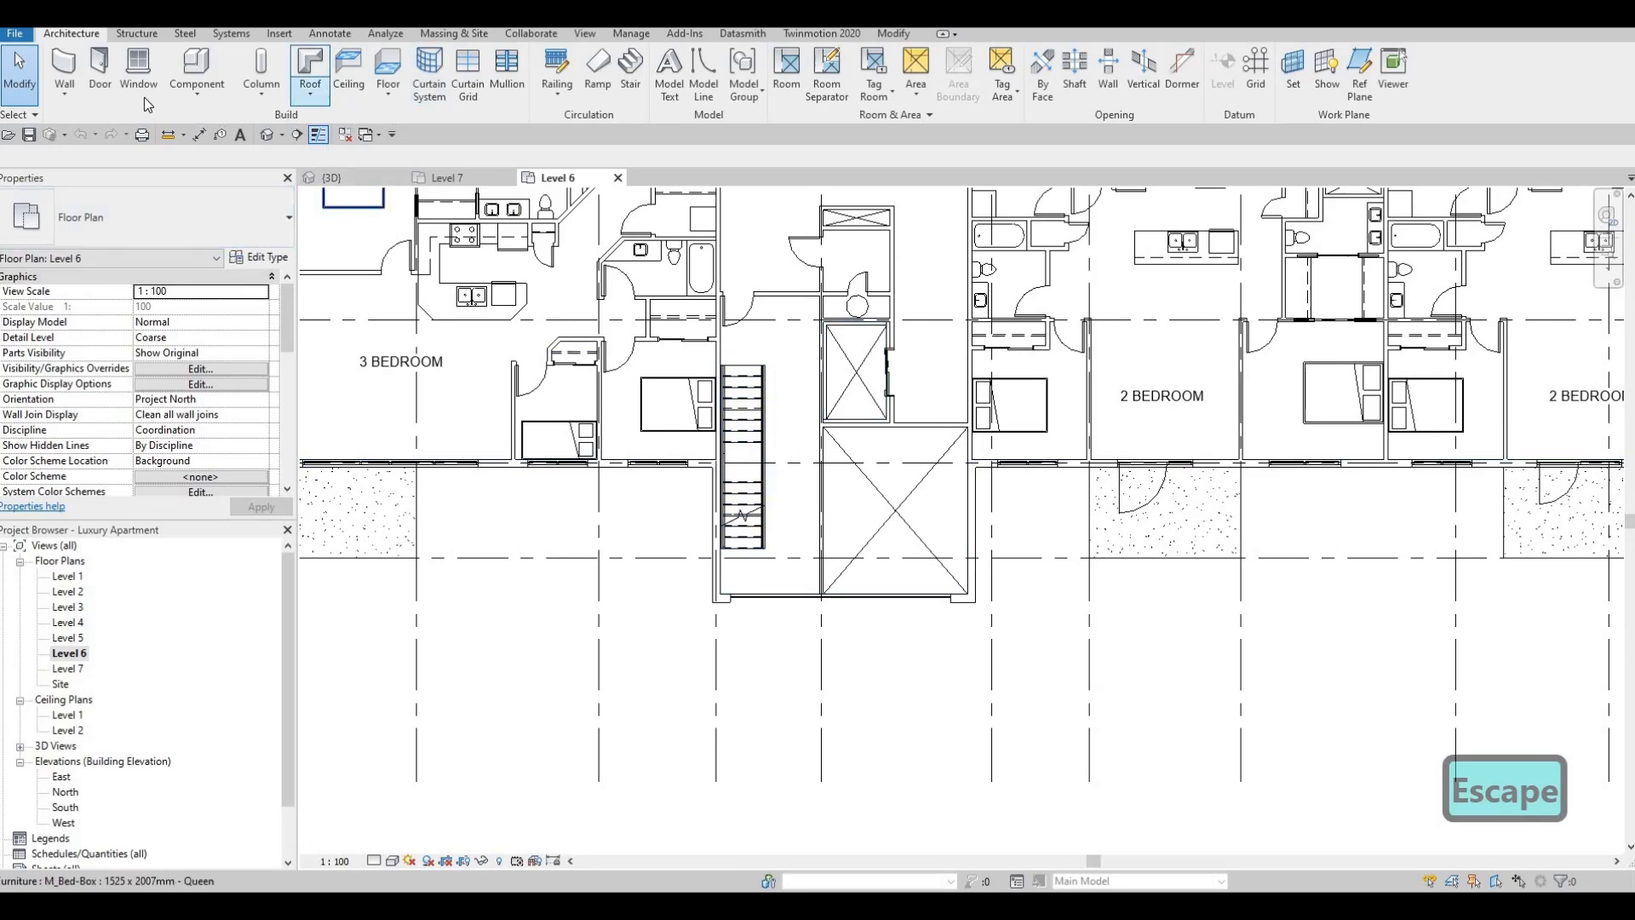
# - Create an in-place model in the Generic Models category with the name Generic Models 1
pyautogui.click(196, 92)
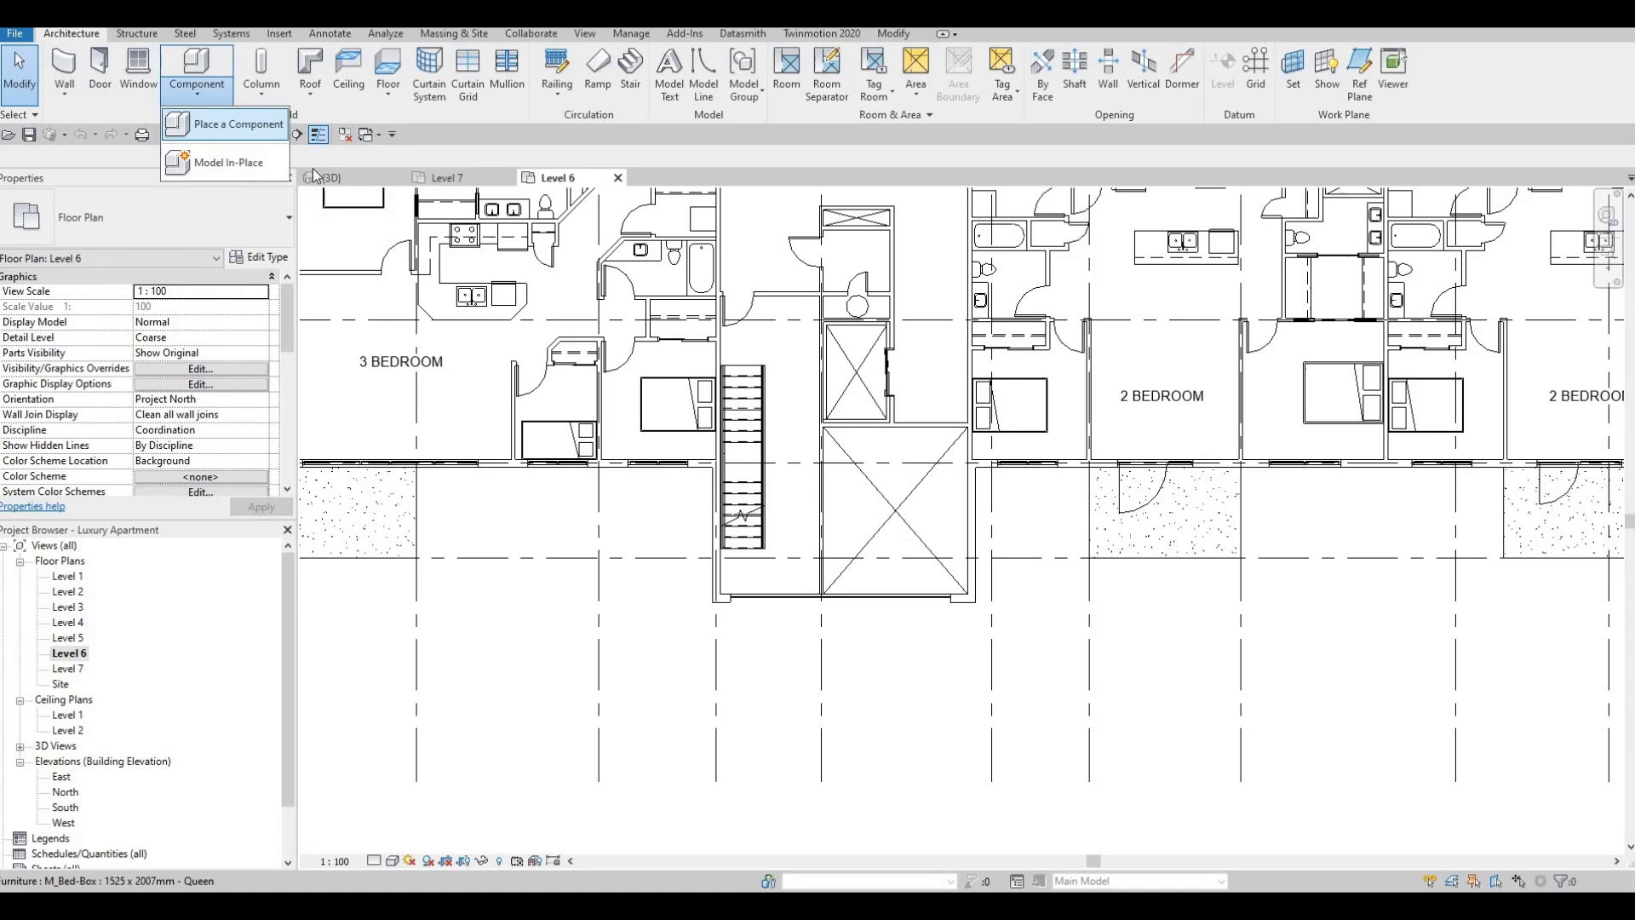
pyautogui.click(228, 162)
pyautogui.scroll(-3, 973, 387)
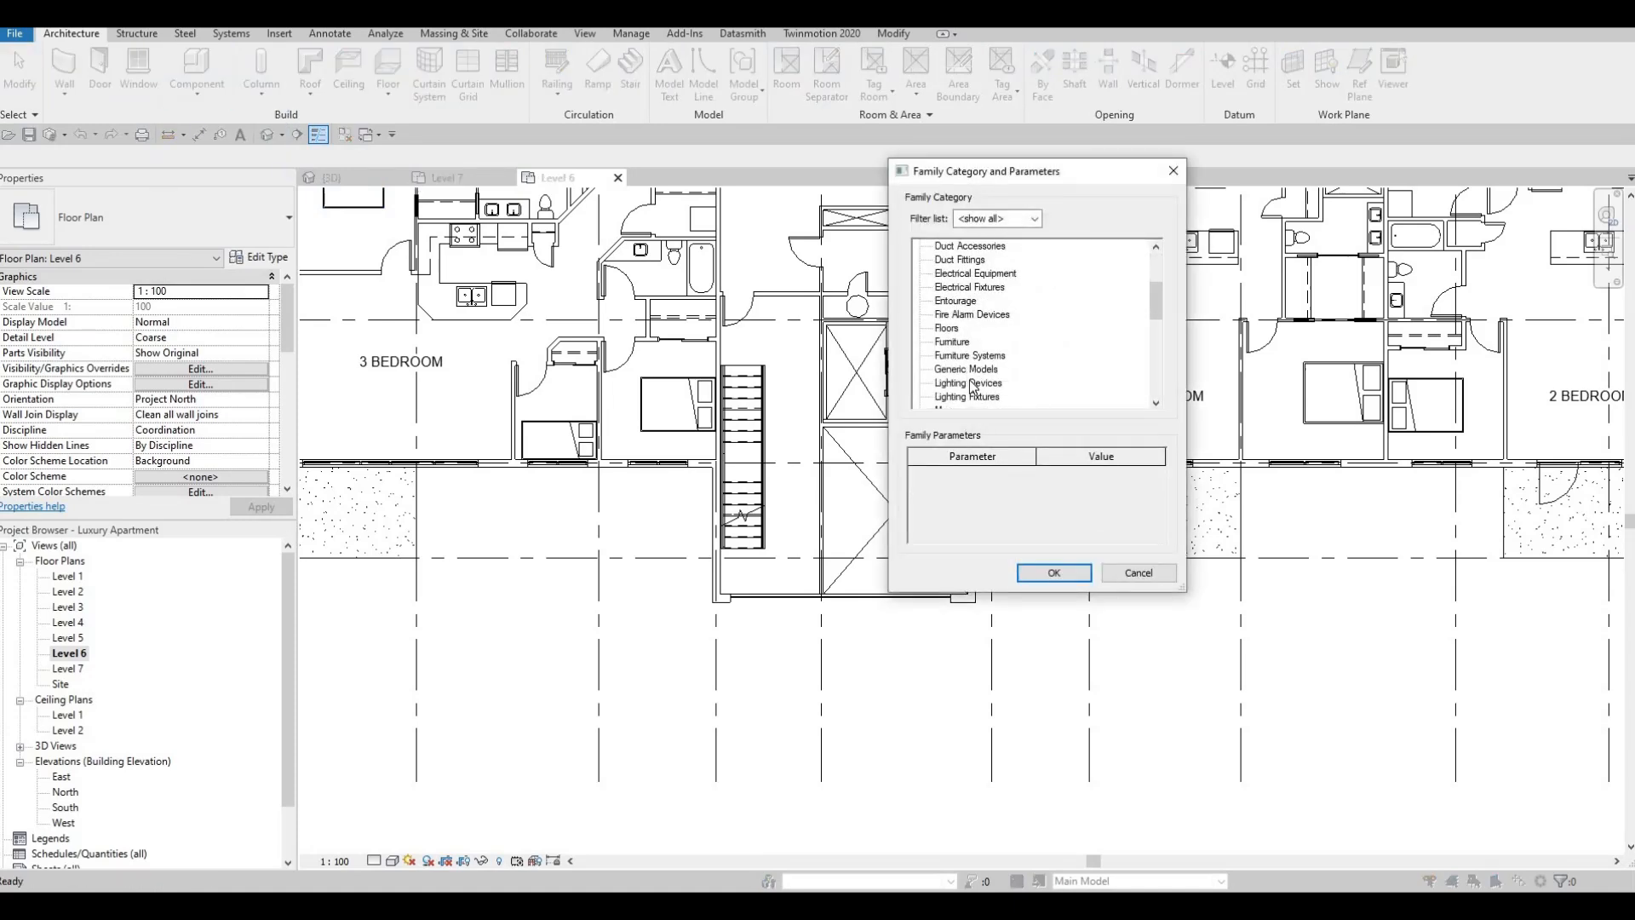
pyautogui.click(1054, 572)
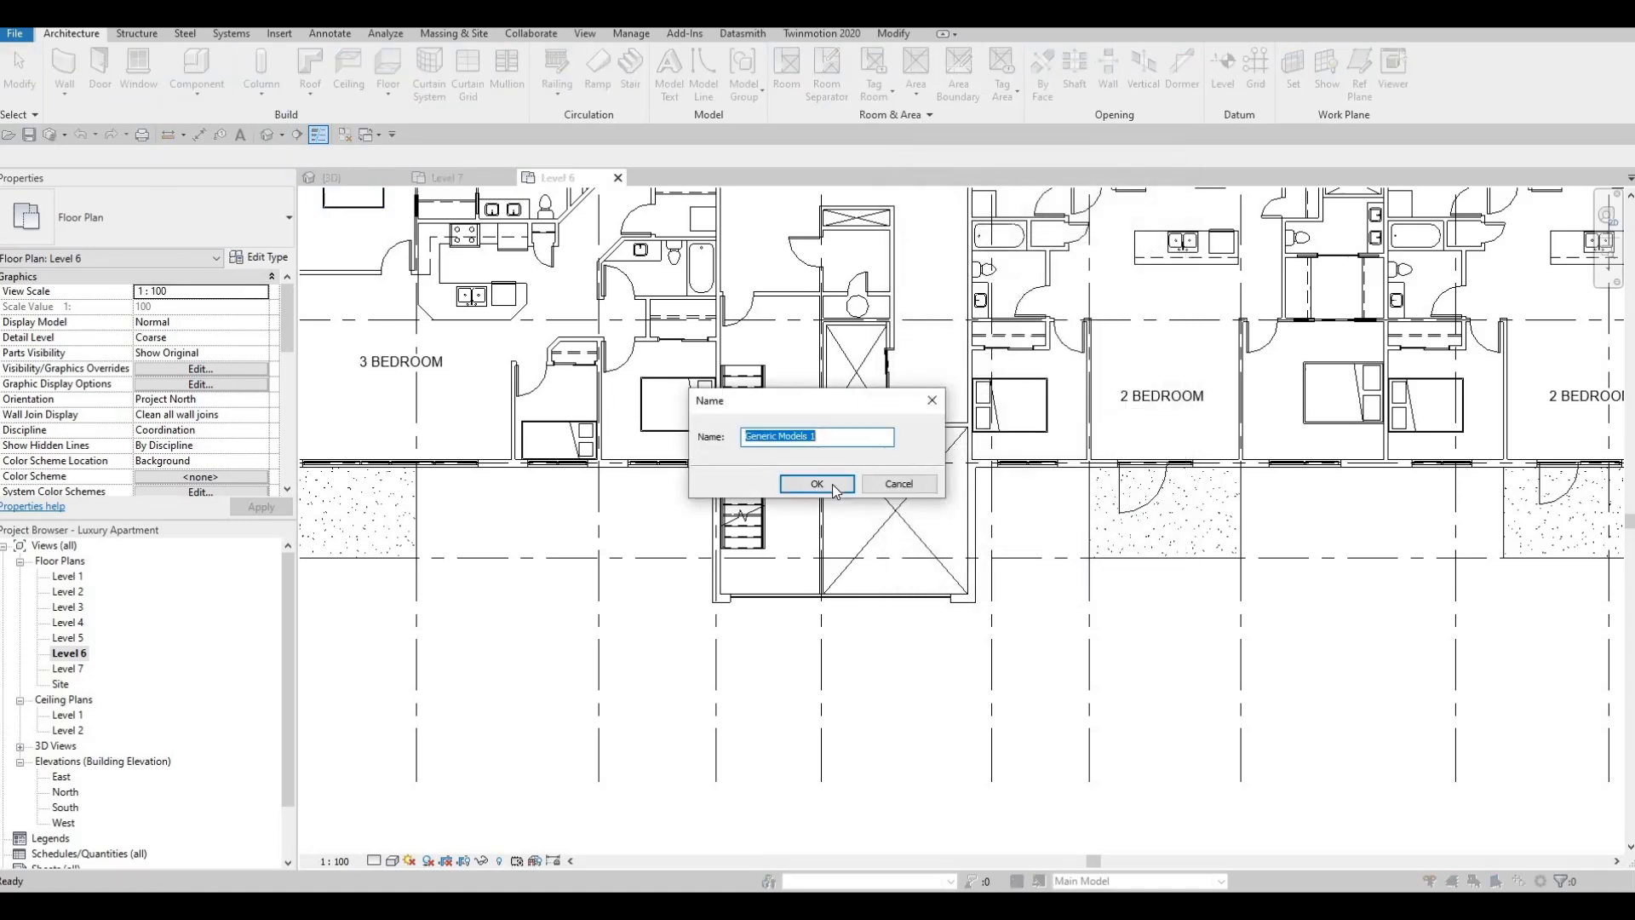
pyautogui.press('Return')
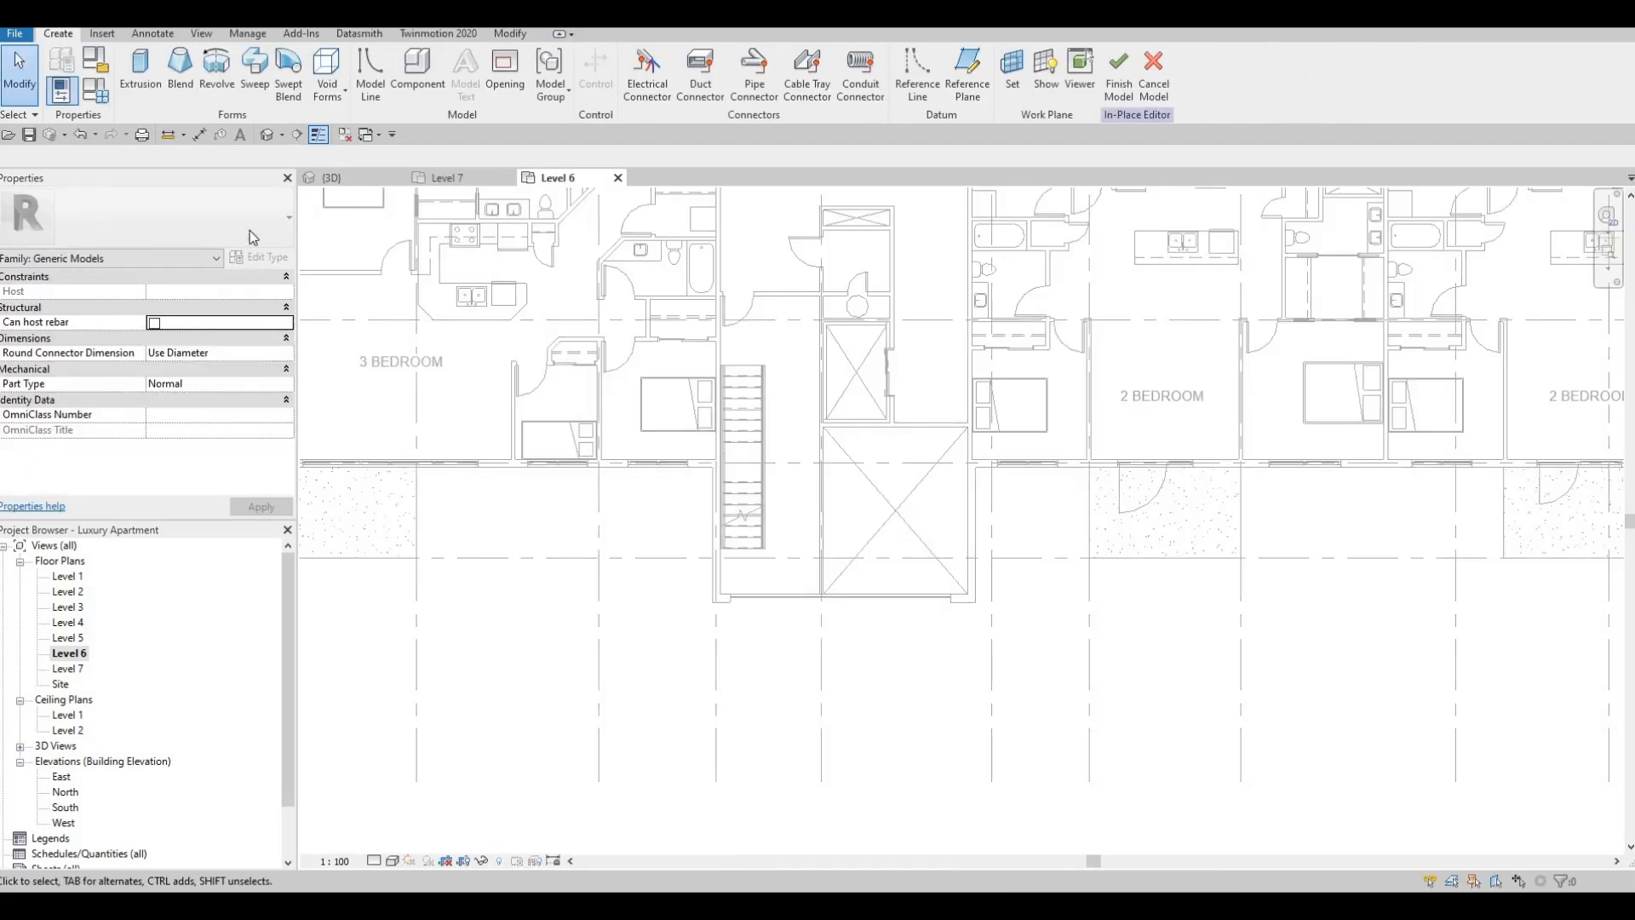
# - Start an extrusion on Level 6 with the rectangle sketch tool
pyautogui.click(134, 75)
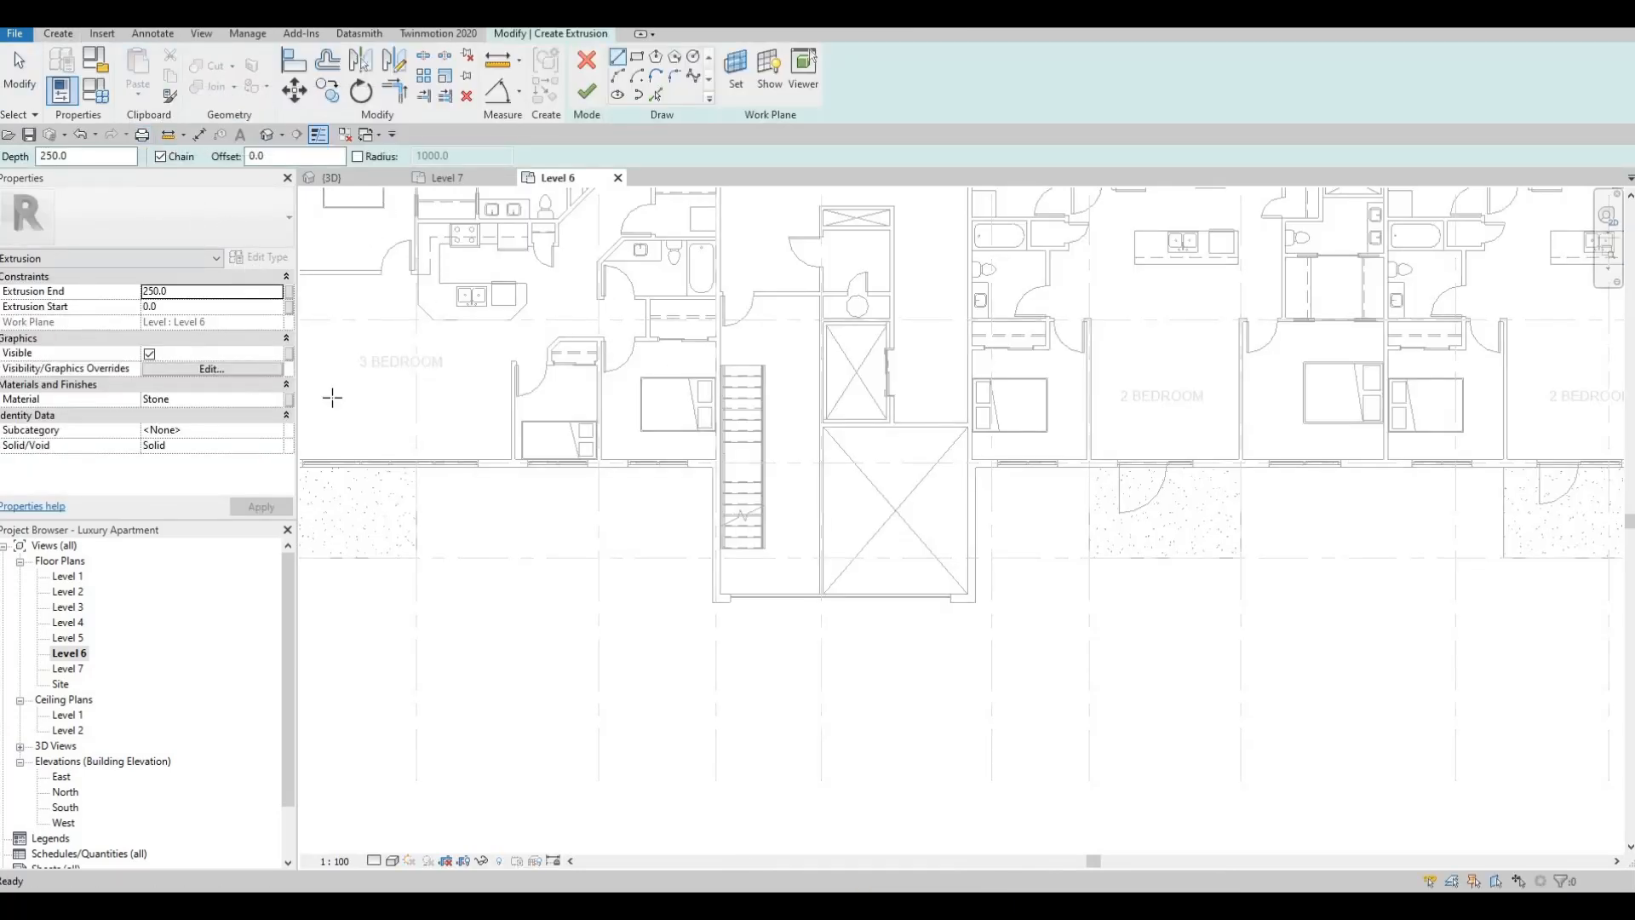
pyautogui.doubleClick(80, 670)
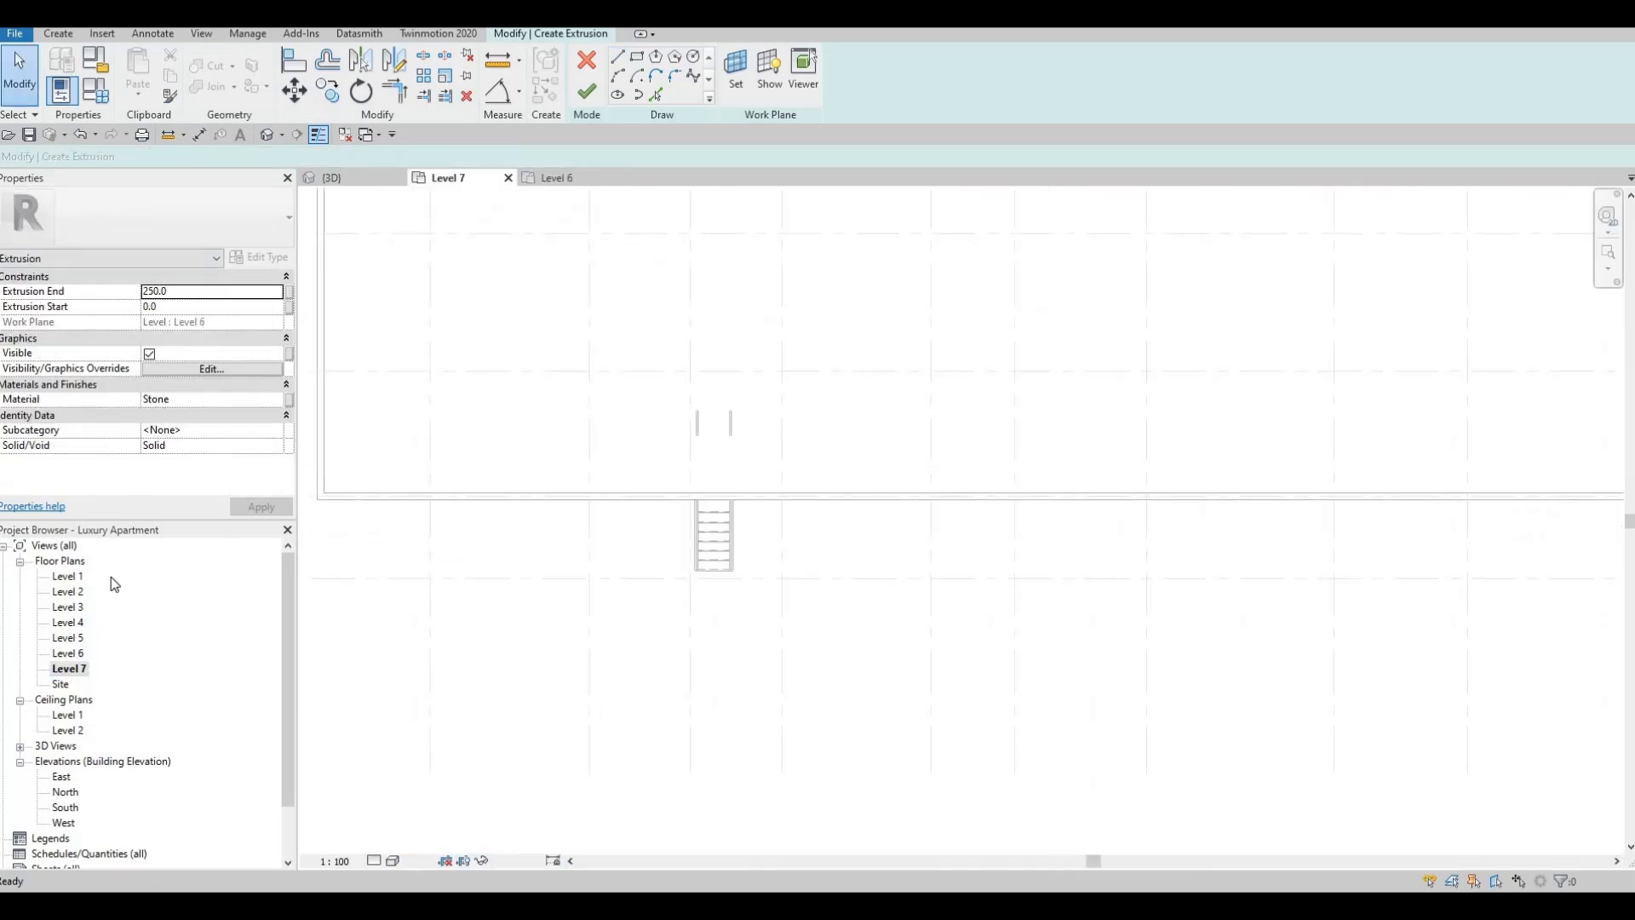
pyautogui.doubleClick(68, 653)
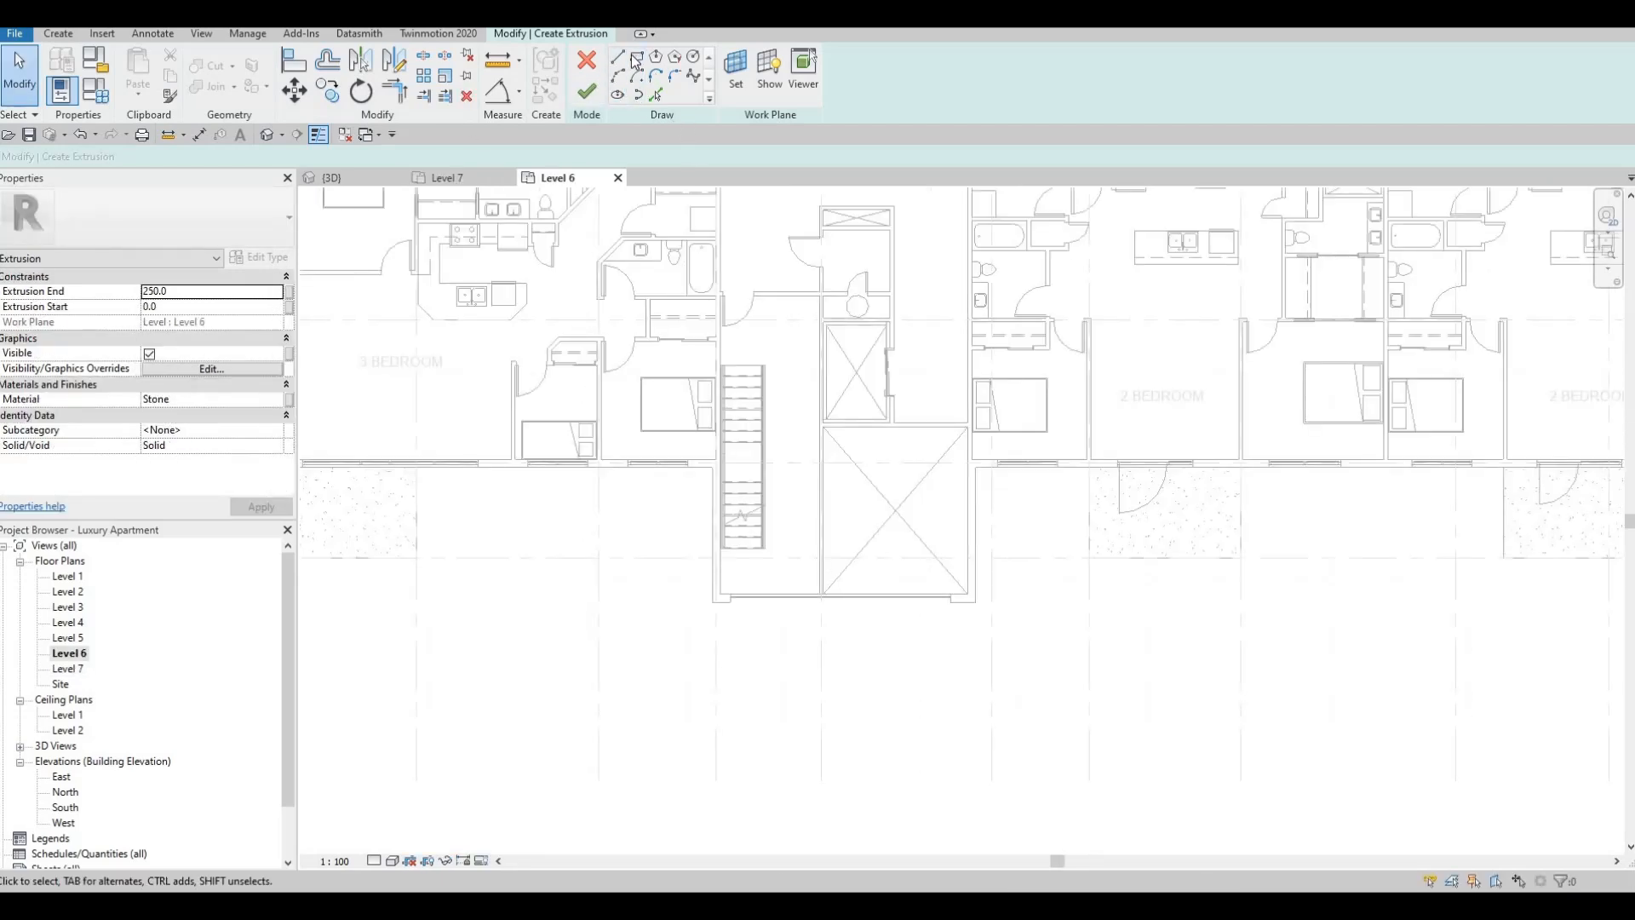
pyautogui.press('l')
pyautogui.press('i')
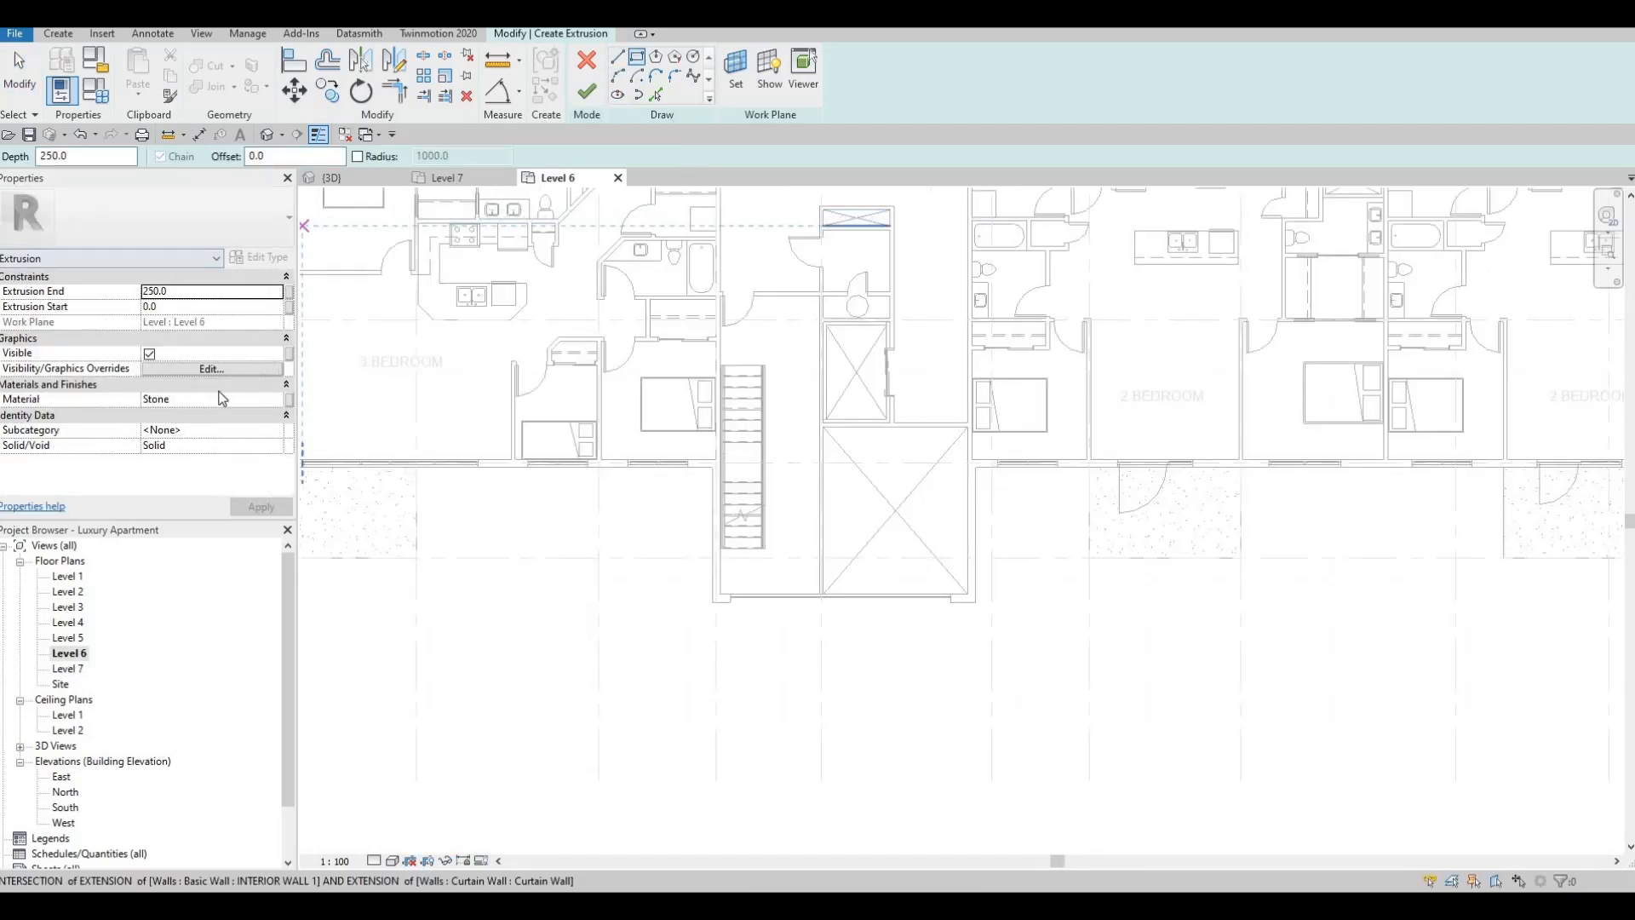
# - Add Acrylic from the Plastic group of AEC Materials and assign it as the extrusion's material
pyautogui.click(274, 401)
pyautogui.click(274, 400)
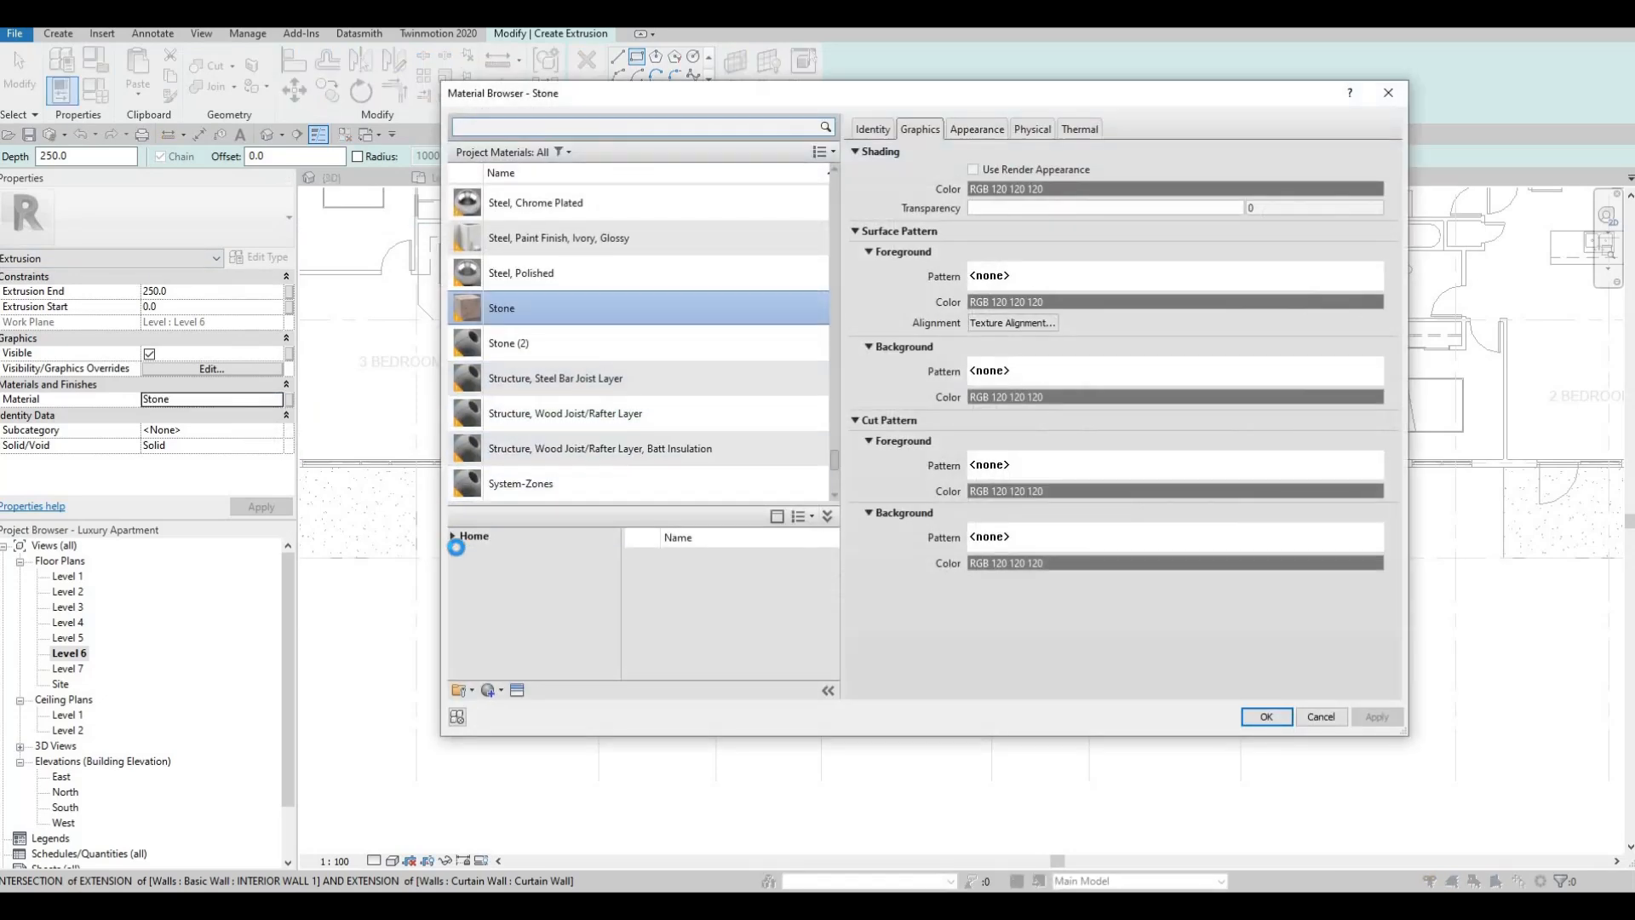
pyautogui.click(470, 569)
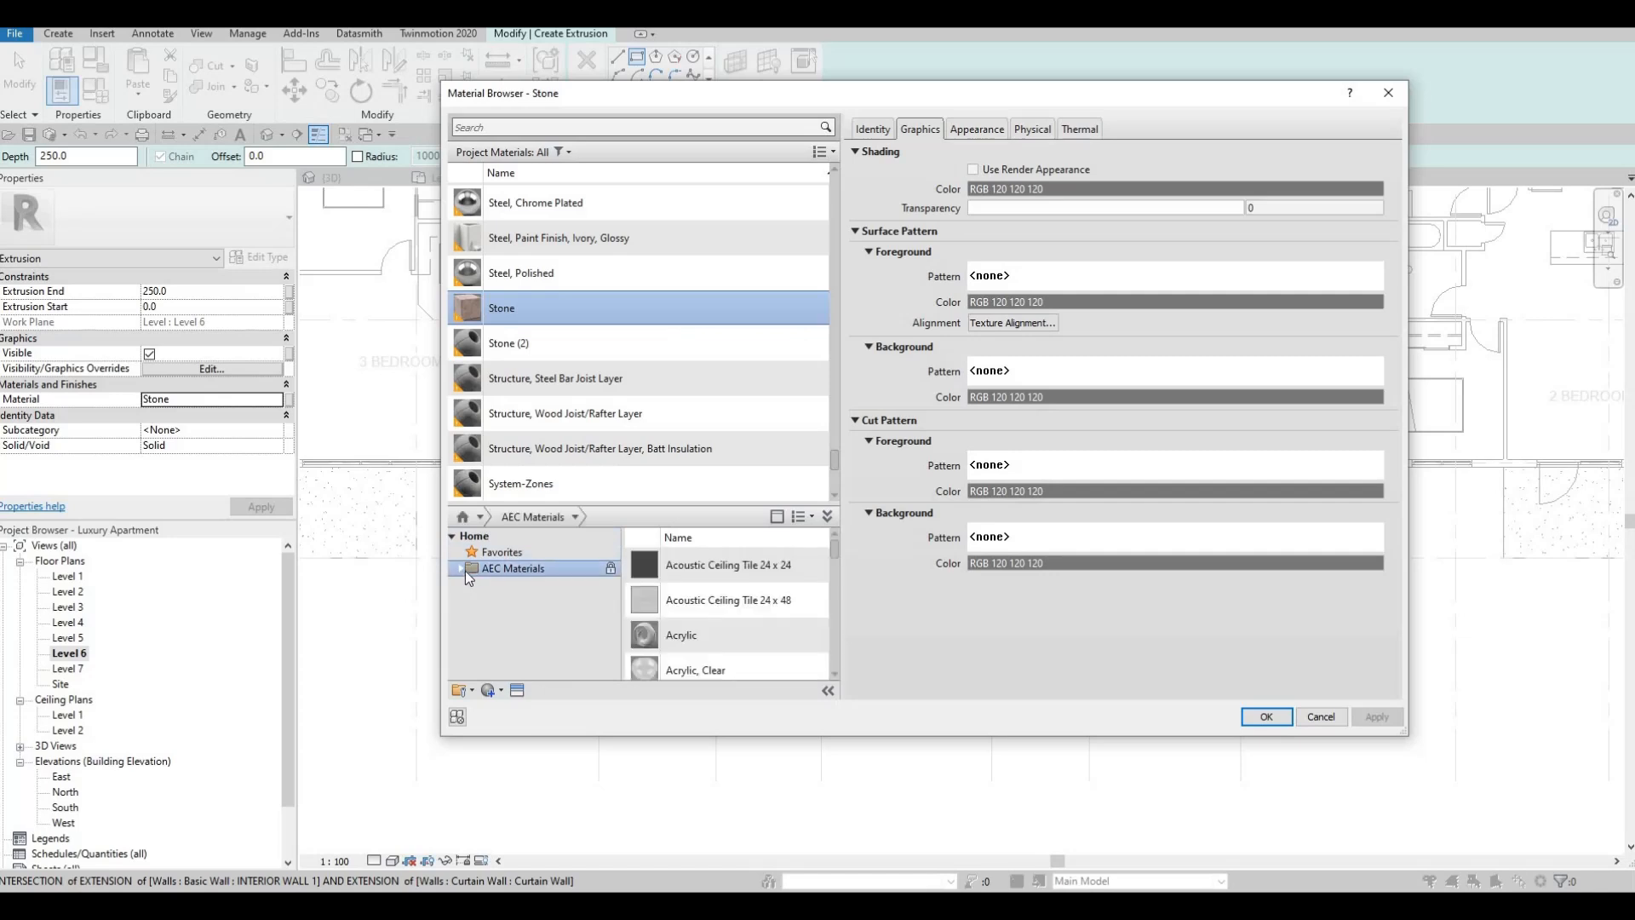
pyautogui.click(462, 568)
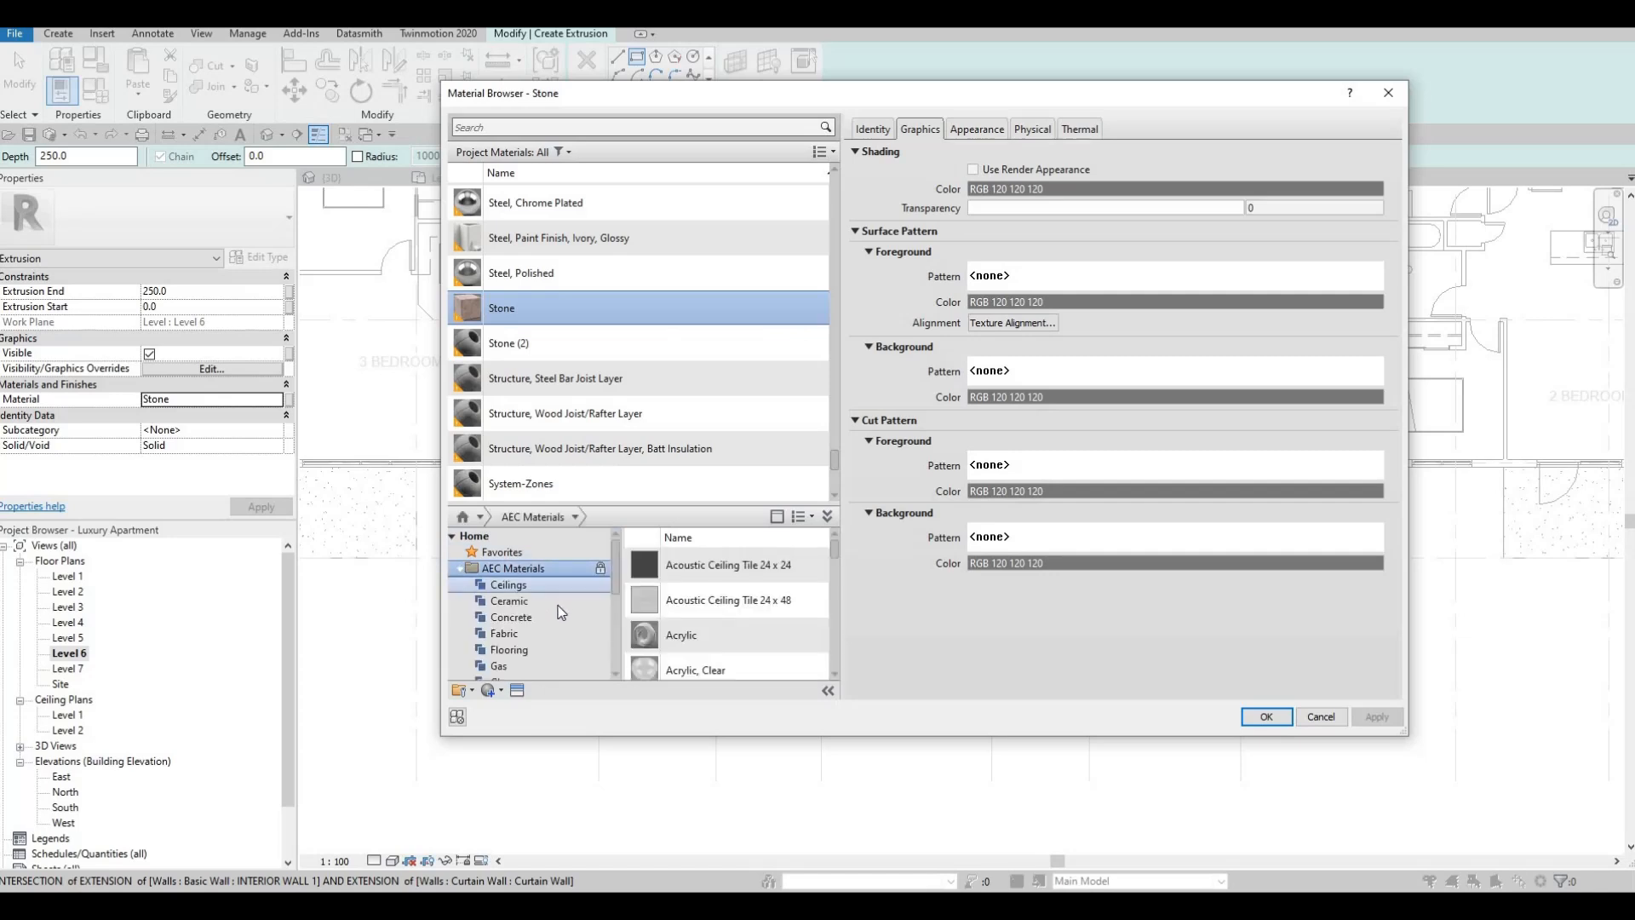
pyautogui.scroll(-3, 559, 613)
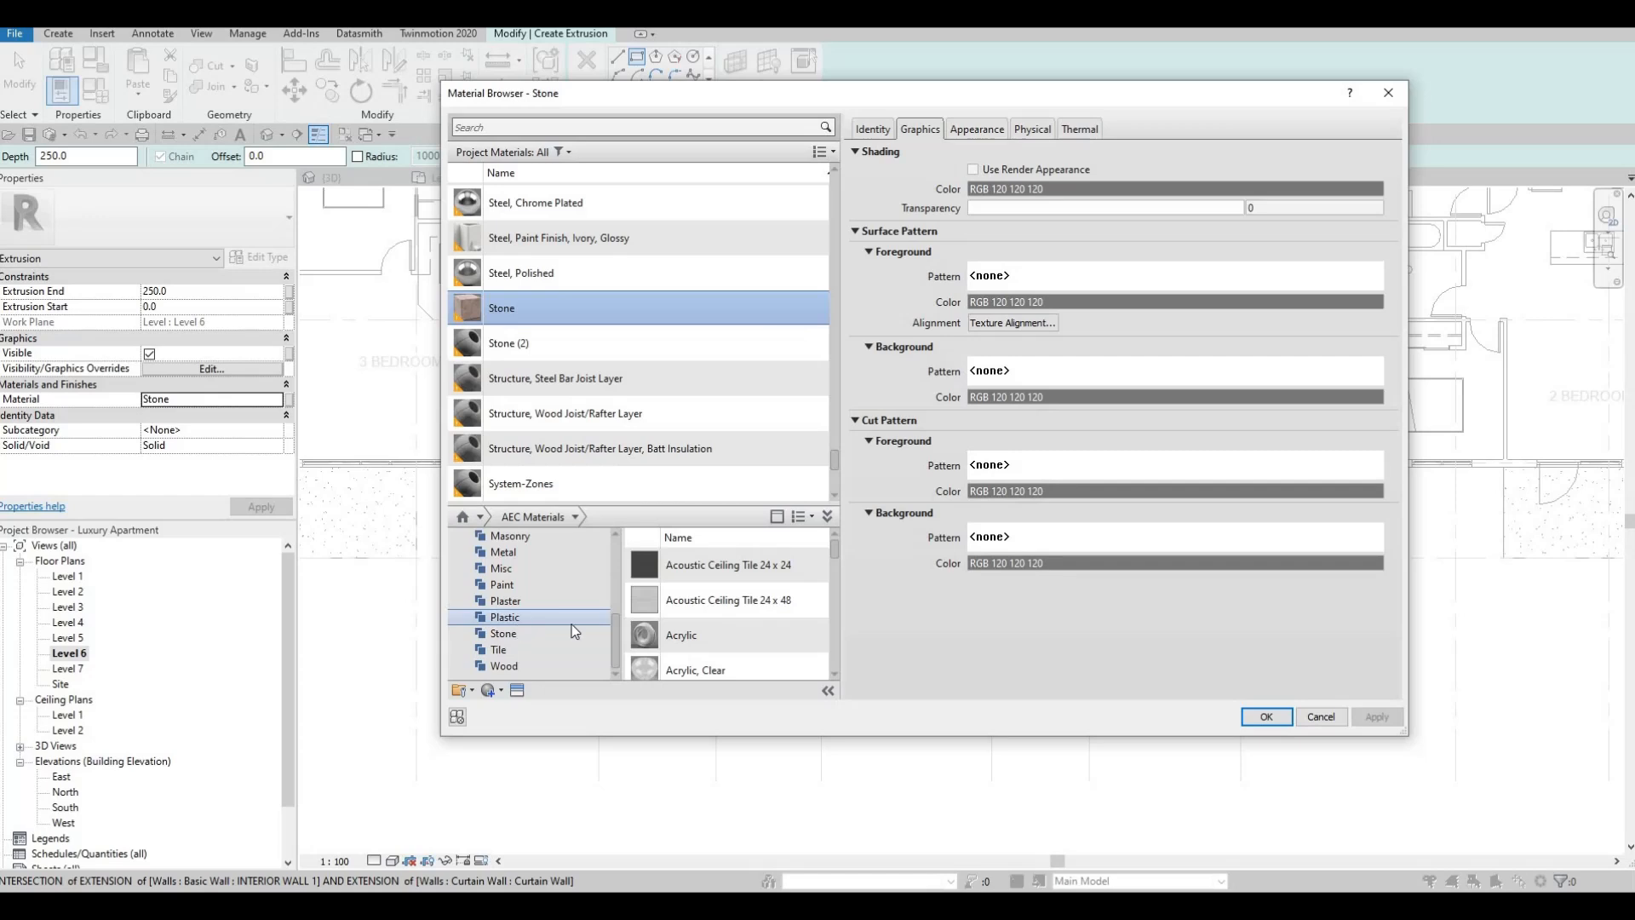
pyautogui.click(570, 624)
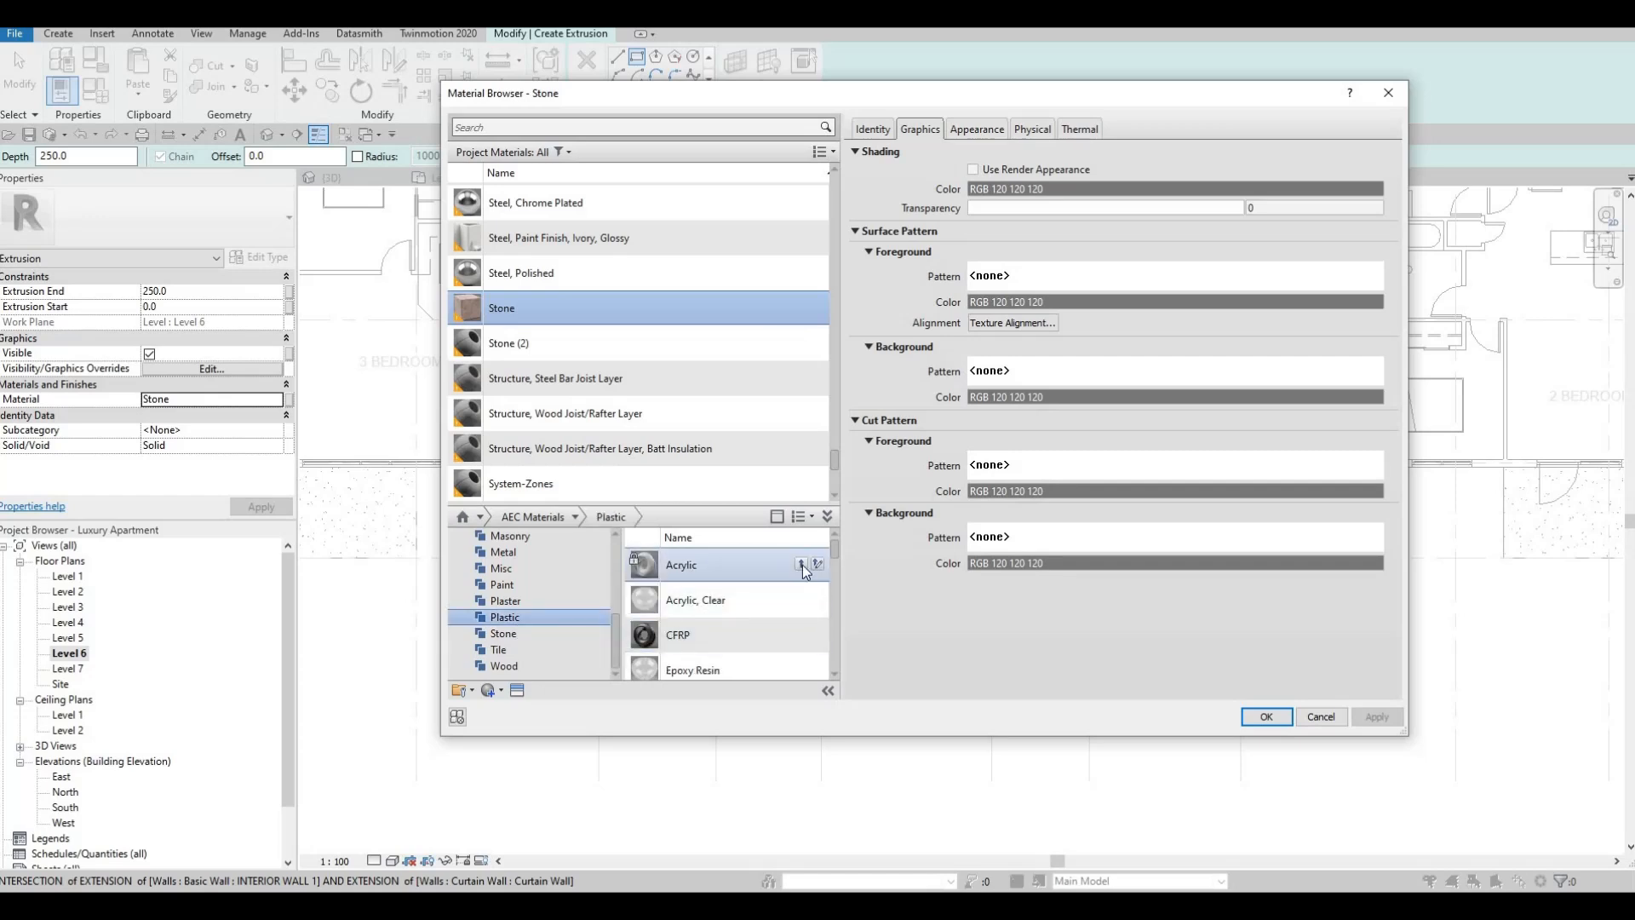
pyautogui.click(800, 564)
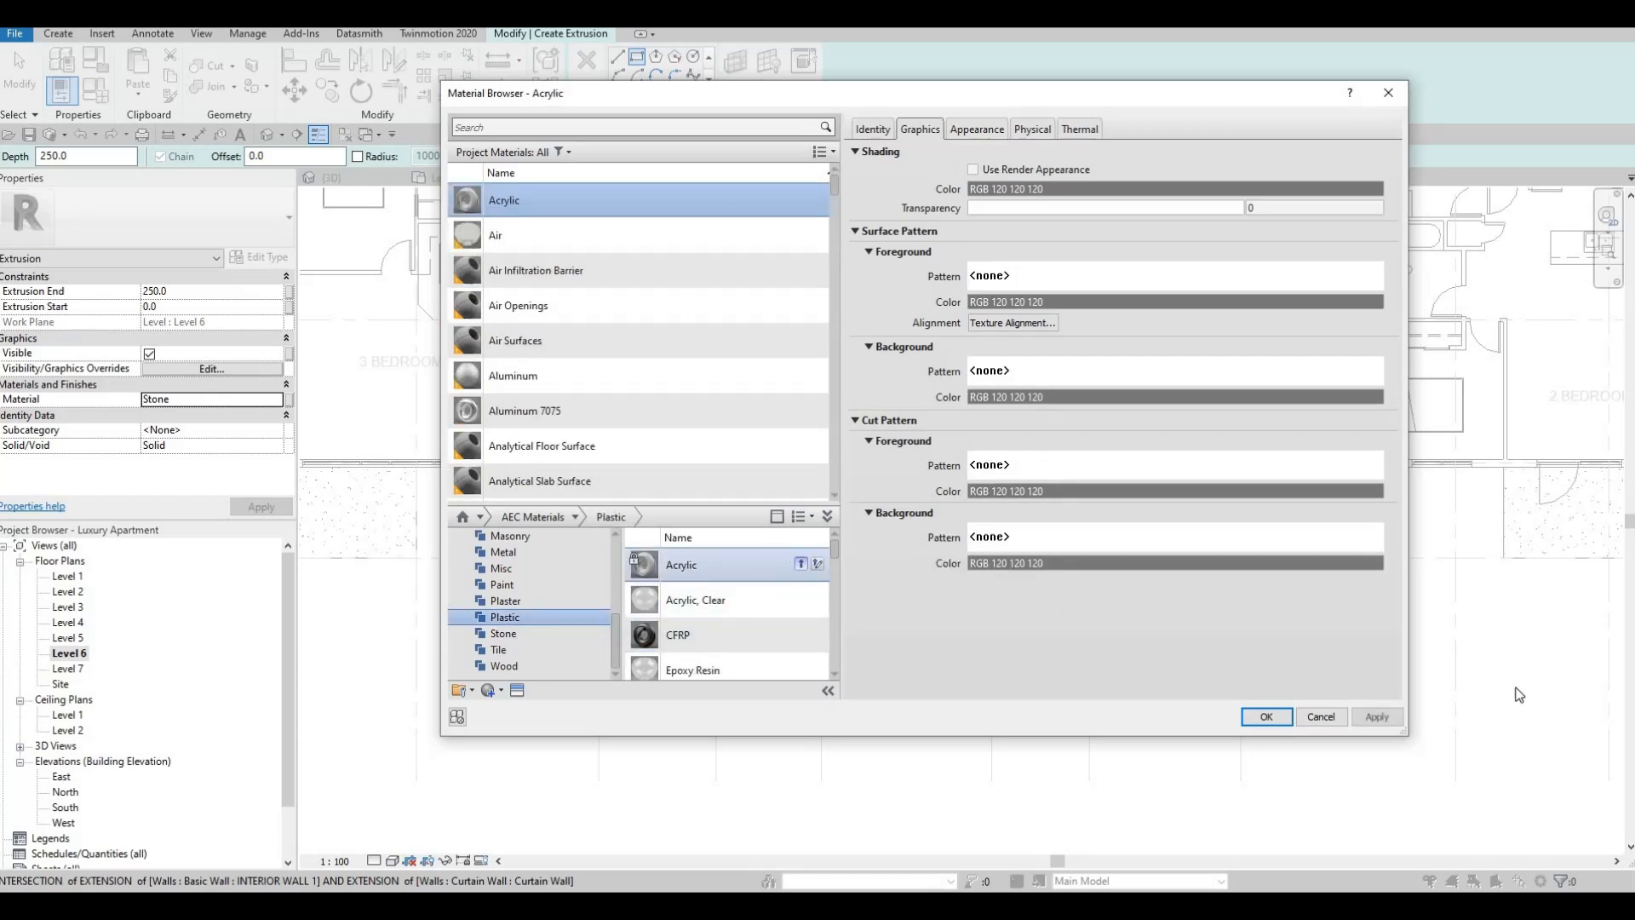
pyautogui.click(1265, 715)
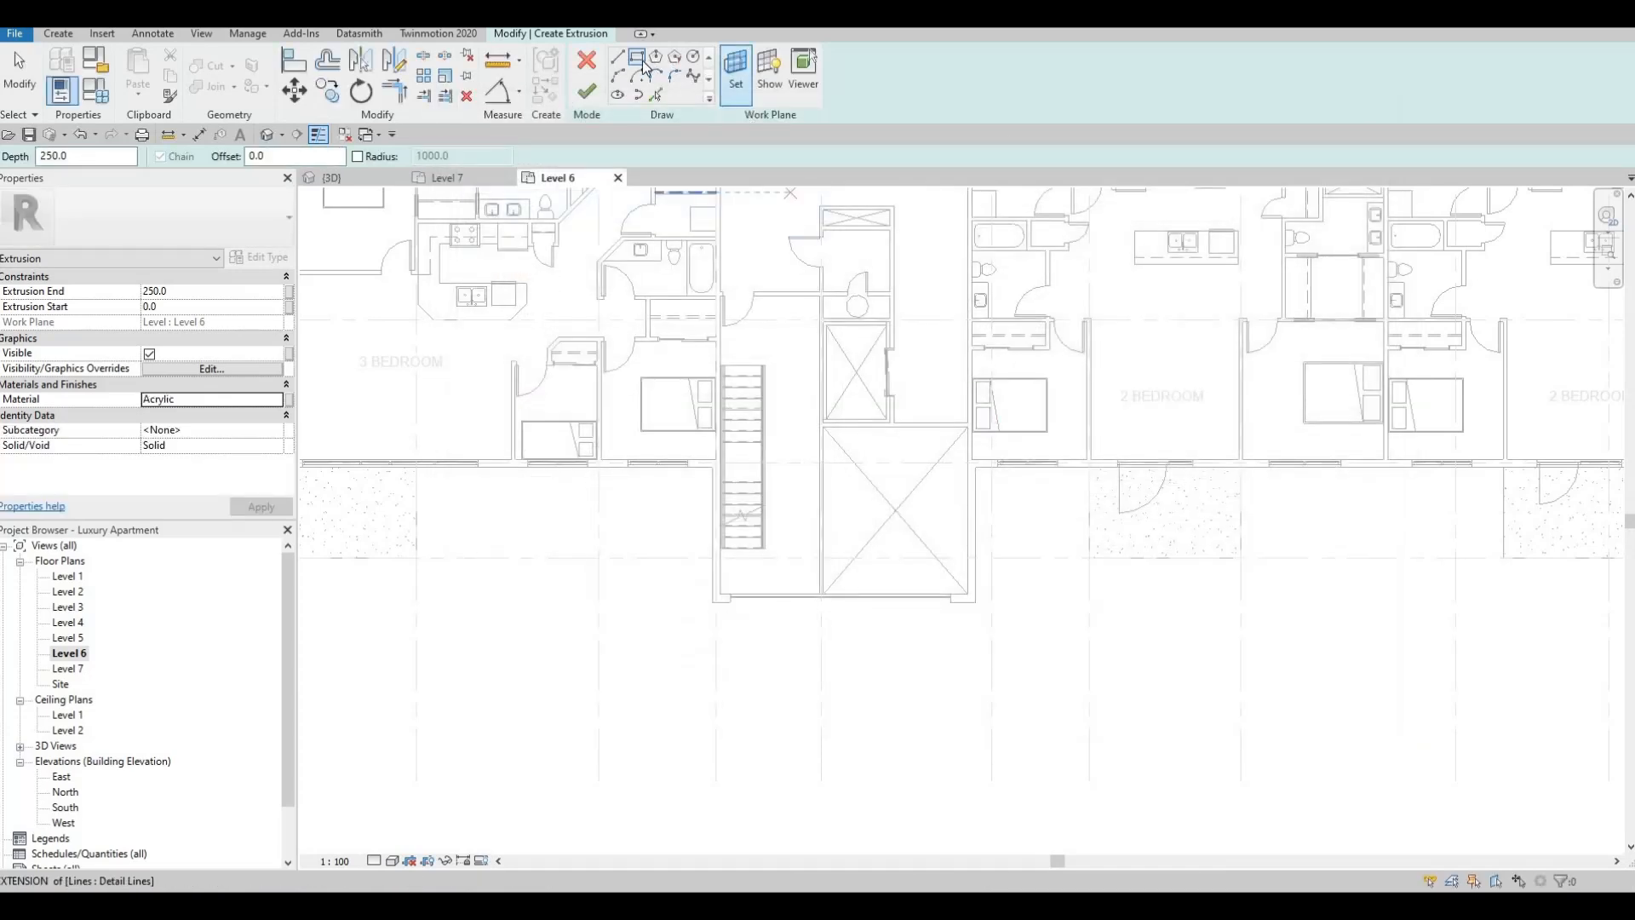
# - Sketch a rectangle about 6183 by 3169 mm between the inner wall faces of the projecting stair and shaft tower
pyautogui.scroll(2, 962, 473)
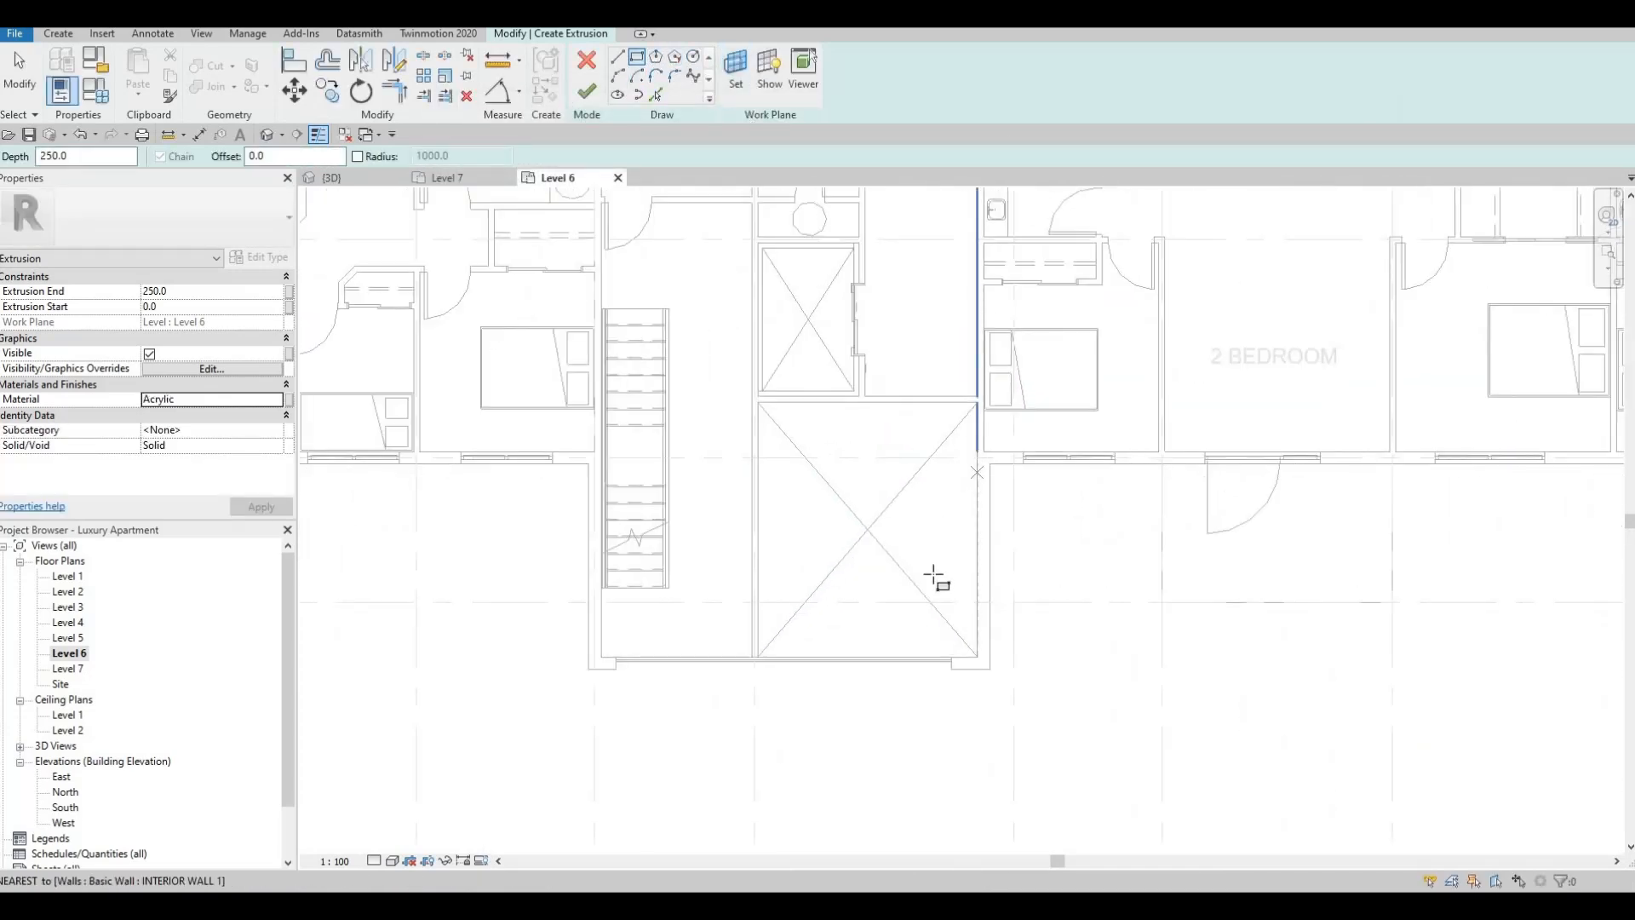
pyautogui.click(602, 656)
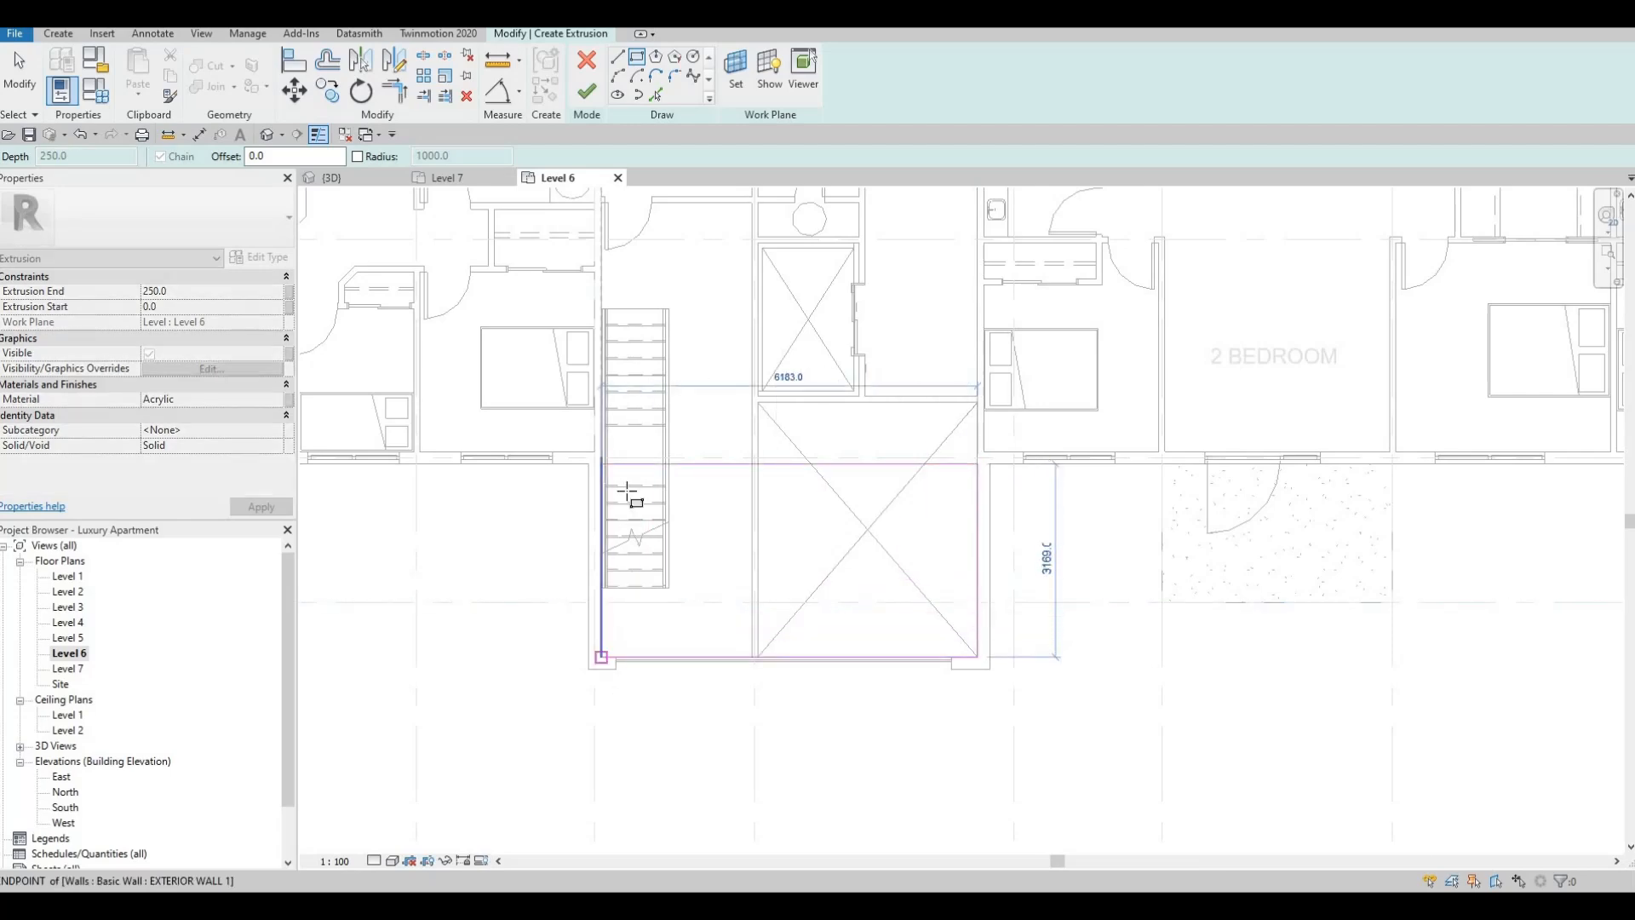
pyautogui.press('Escape')
# - Sketch a second rectangle between the inner wall faces of the narrower projecting stair tower
pyautogui.moveTo(899, 501); pyautogui.dragTo(808, 496, button='middle')
pyautogui.scroll(-2, 808, 497)
pyautogui.moveTo(1277, 511); pyautogui.dragTo(763, 420, button='middle')
pyautogui.moveTo(1226, 387)
pyautogui.mouseDown(button='middle')
pyautogui.moveTo(1116, 417)
pyautogui.moveTo(1208, 407)
pyautogui.mouseUp(button='middle')
pyautogui.scroll(3, 1208, 407)
pyautogui.scroll(2, 1353, 400)
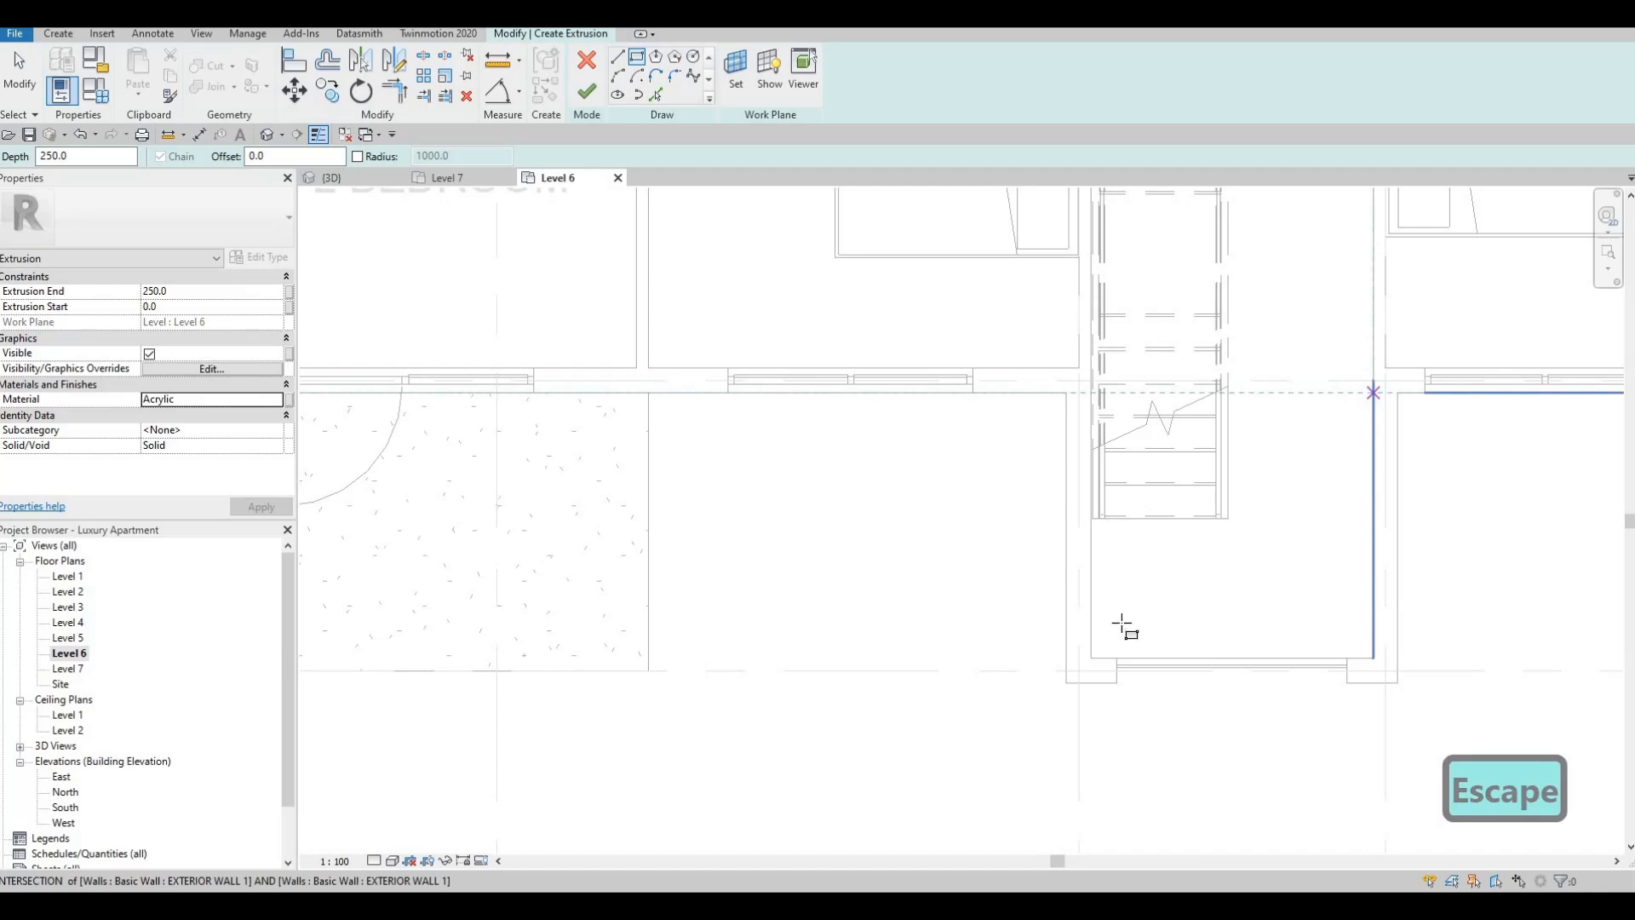
pyautogui.click(1374, 393)
pyautogui.click(1092, 657)
pyautogui.press('Escape')
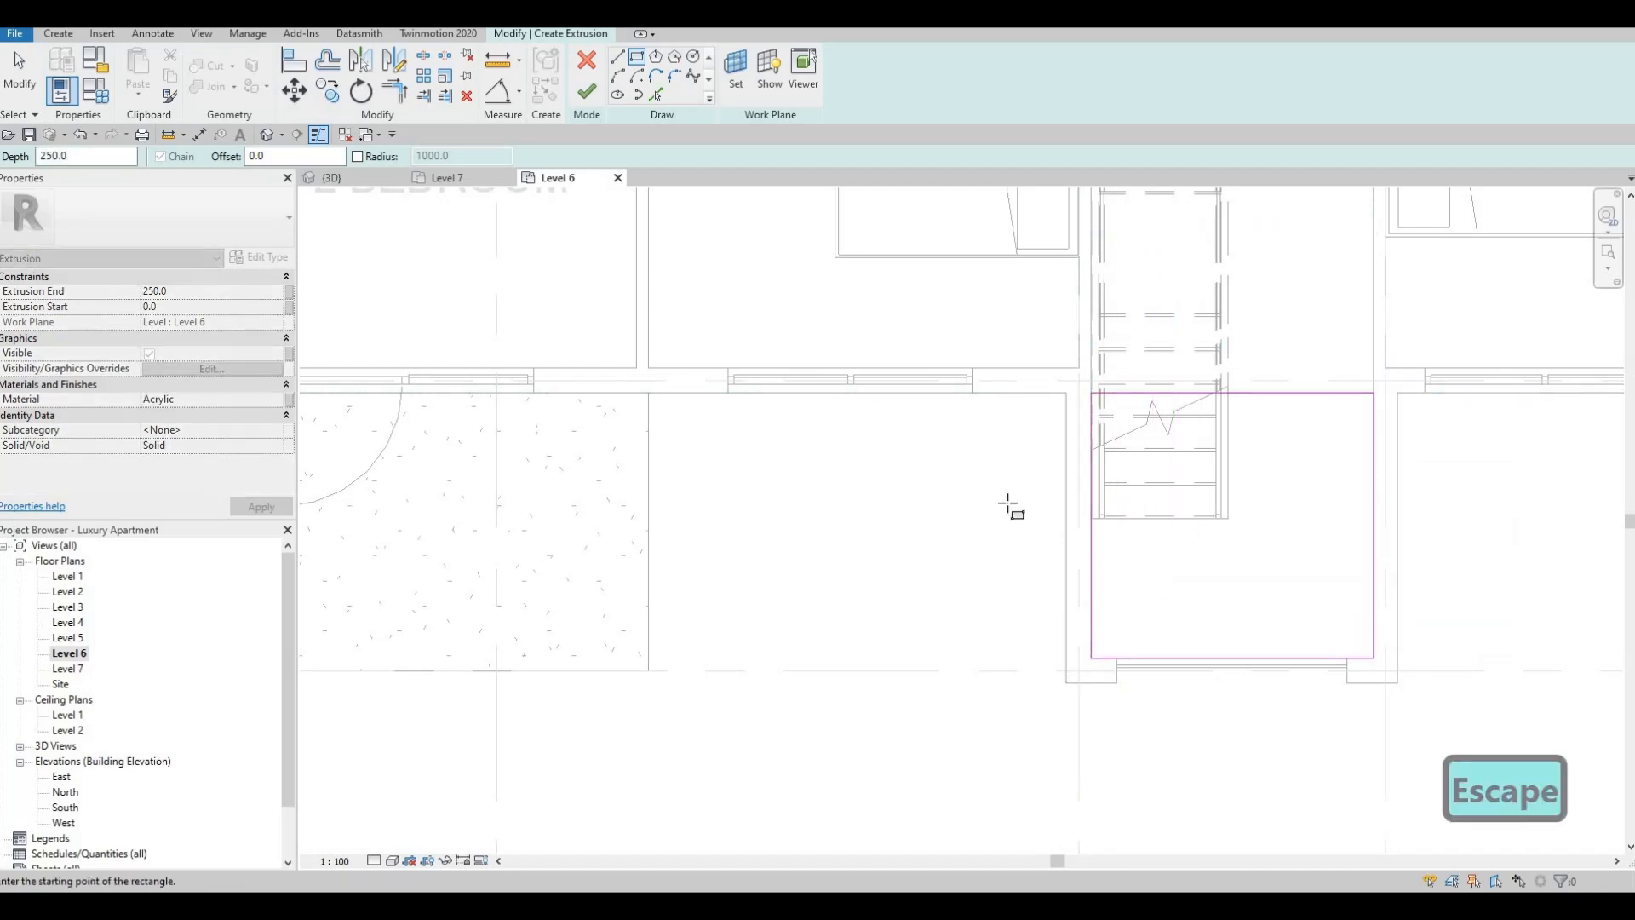
# - Finish the sketch with both tower rectangles and show the extrusion in the 3D view
pyautogui.scroll(-3, 1008, 503)
pyautogui.moveTo(698, 476); pyautogui.dragTo(1111, 445, button='middle')
pyautogui.moveTo(596, 464); pyautogui.dragTo(1004, 475, button='middle')
pyautogui.scroll(4, 771, 480)
pyautogui.moveTo(771, 481); pyautogui.dragTo(986, 414, button='middle')
pyautogui.scroll(-1, 986, 414)
pyautogui.press('Escape')
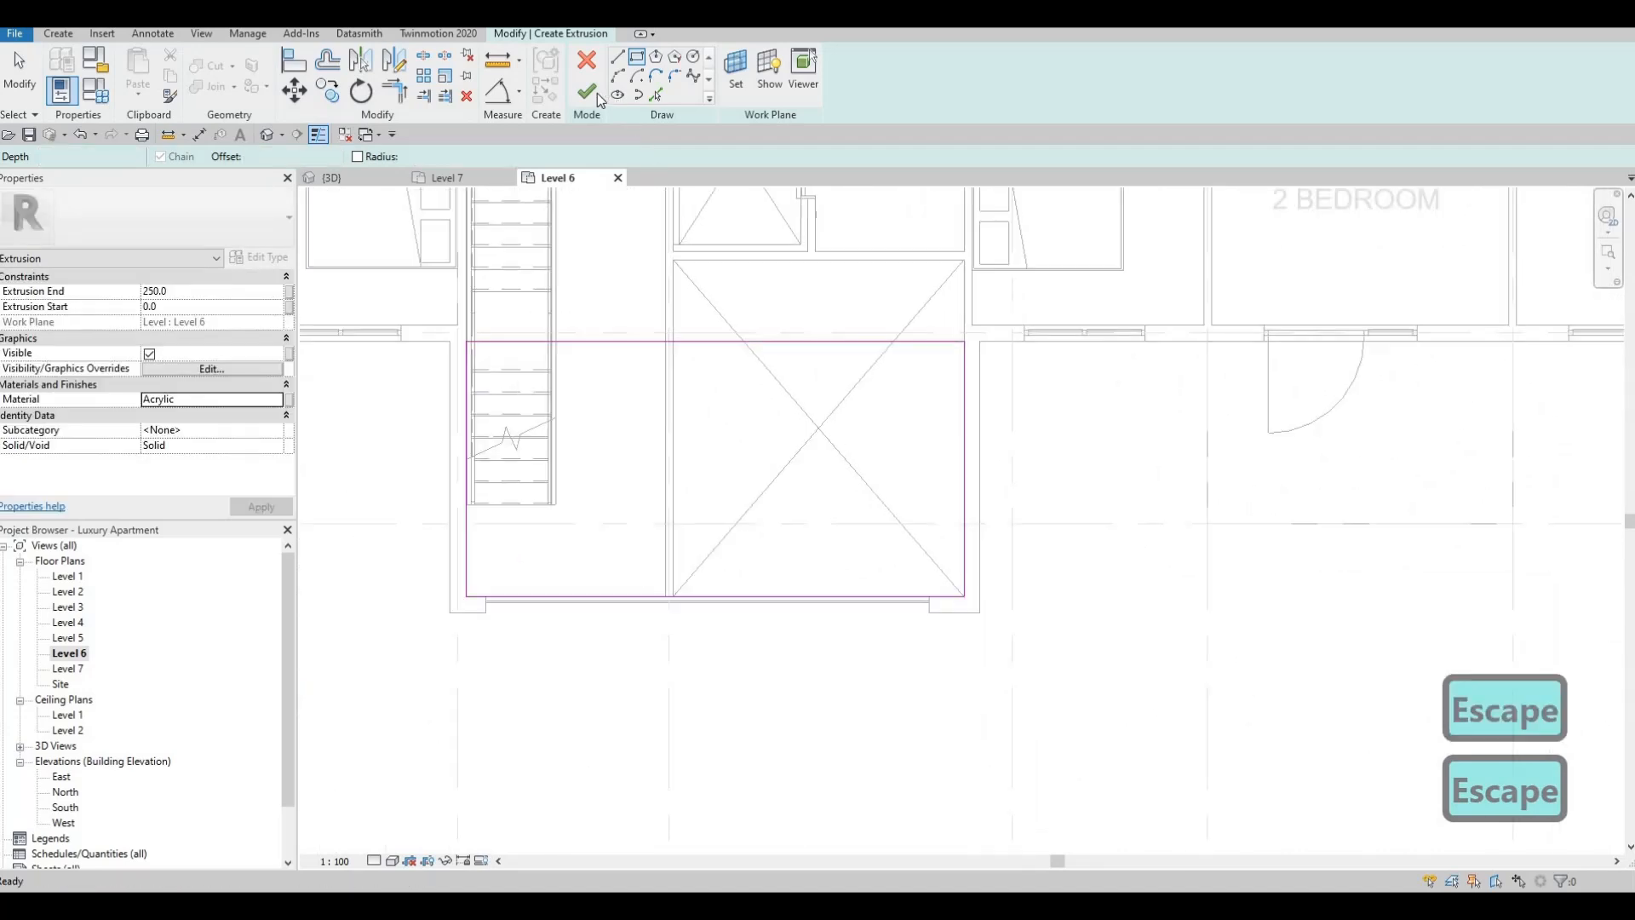
pyautogui.click(588, 92)
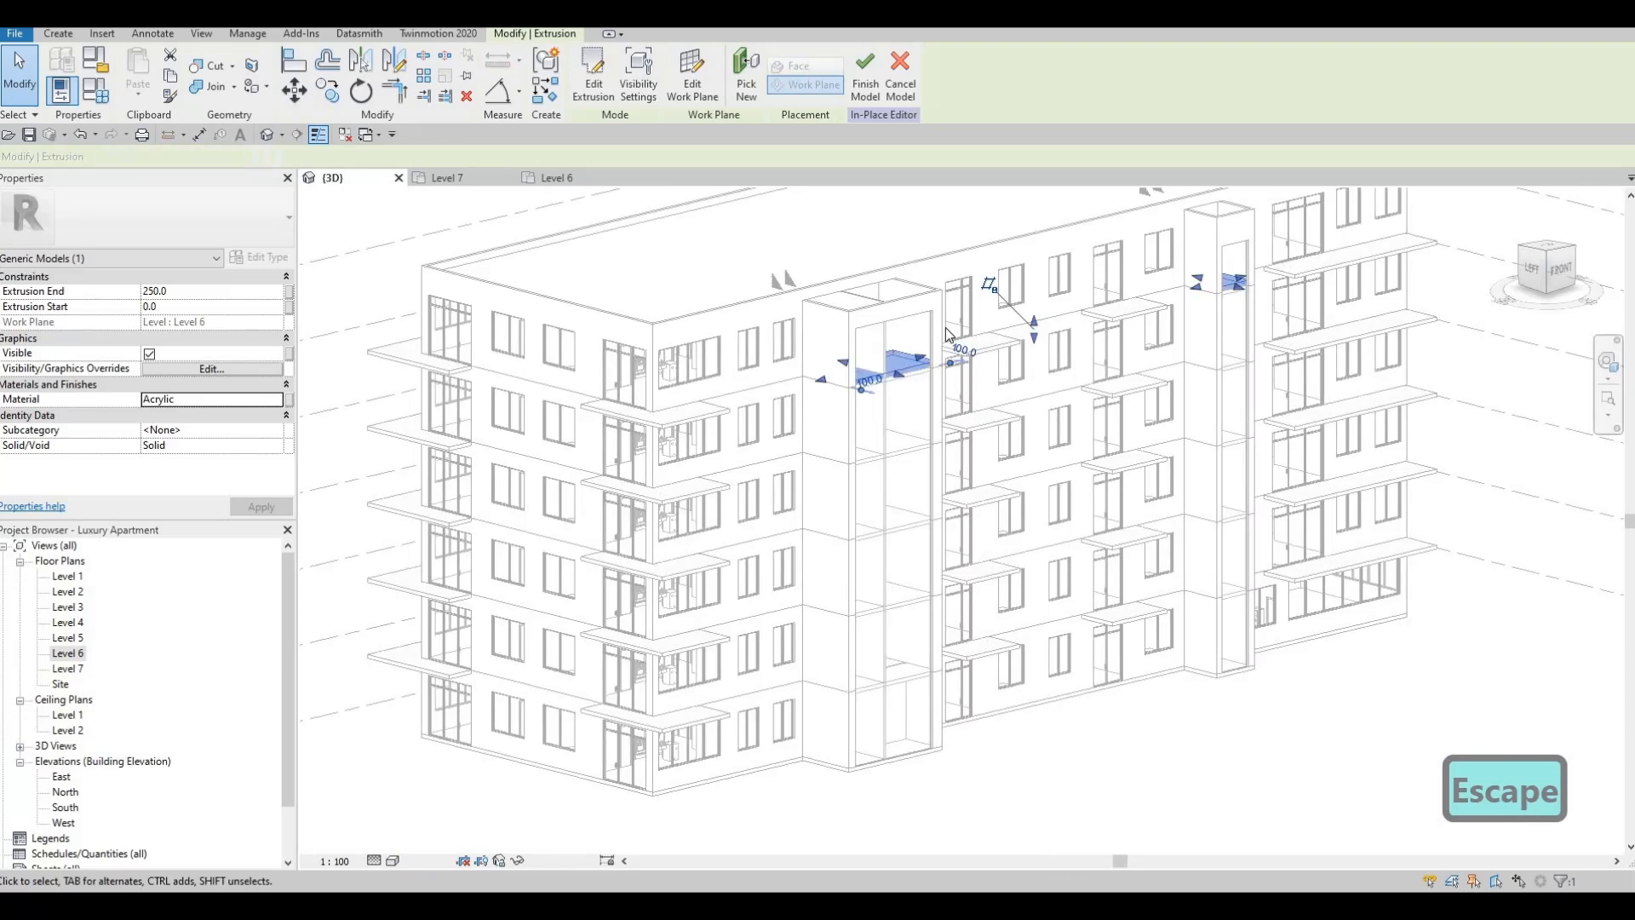
# - Stretch the extrusion vertically to an end of 4200 mm and a start of 3683.3 mm, capping both towers
pyautogui.scroll(3, 886, 444)
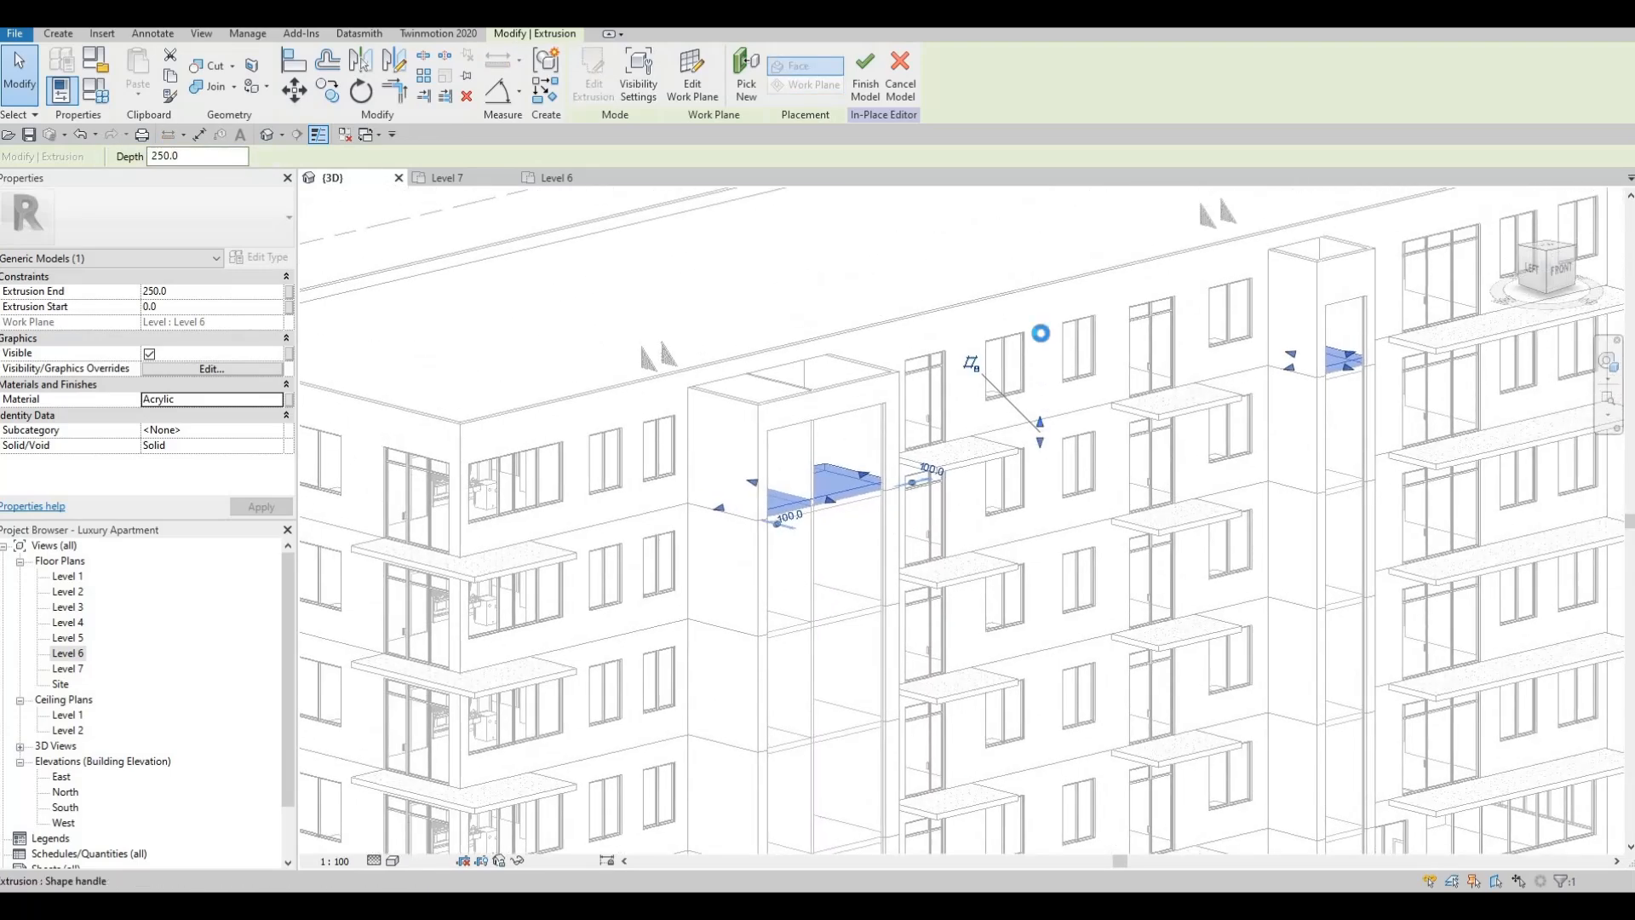
pyautogui.moveTo(1043, 341); pyautogui.dragTo(1044, 335)
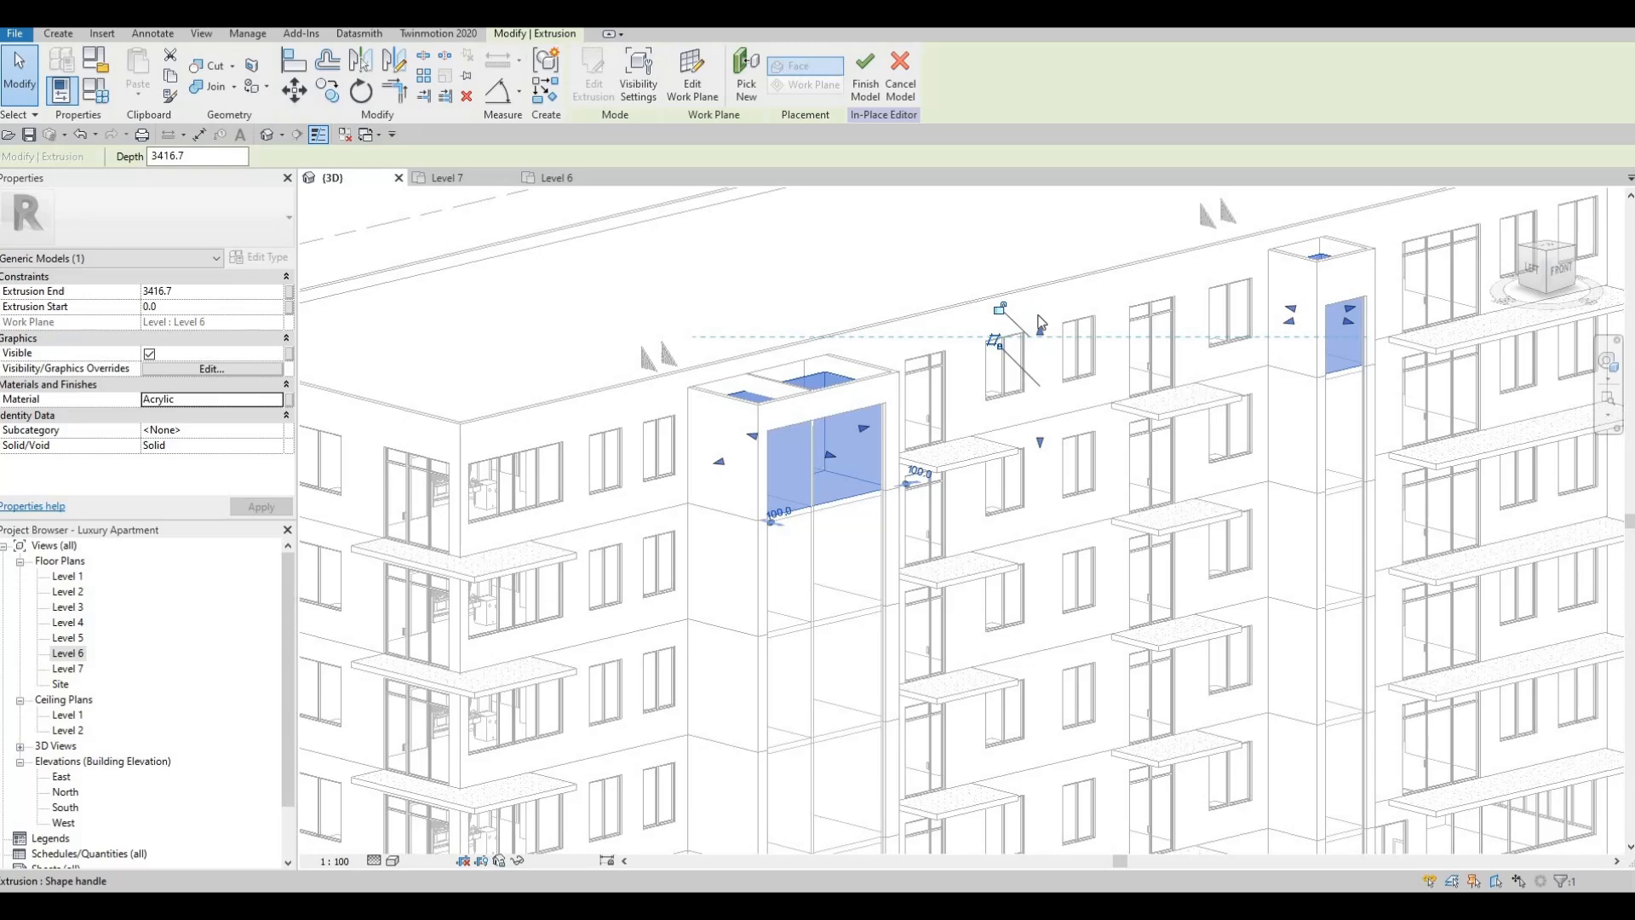
pyautogui.moveTo(1041, 321); pyautogui.dragTo(949, 350)
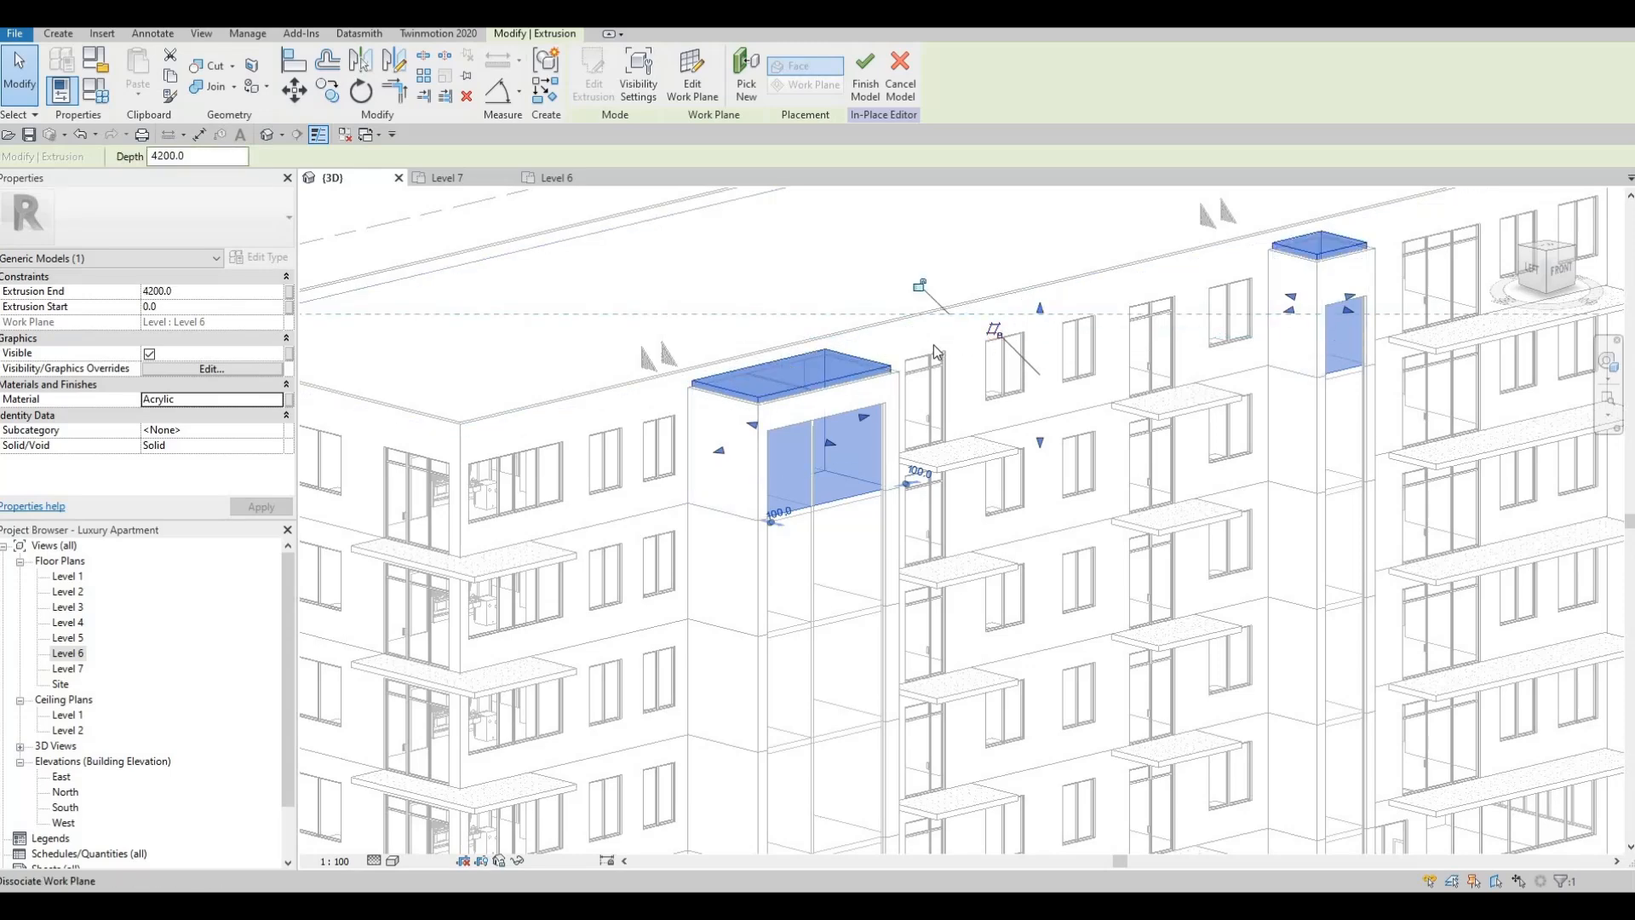
pyautogui.scroll(2, 1081, 498)
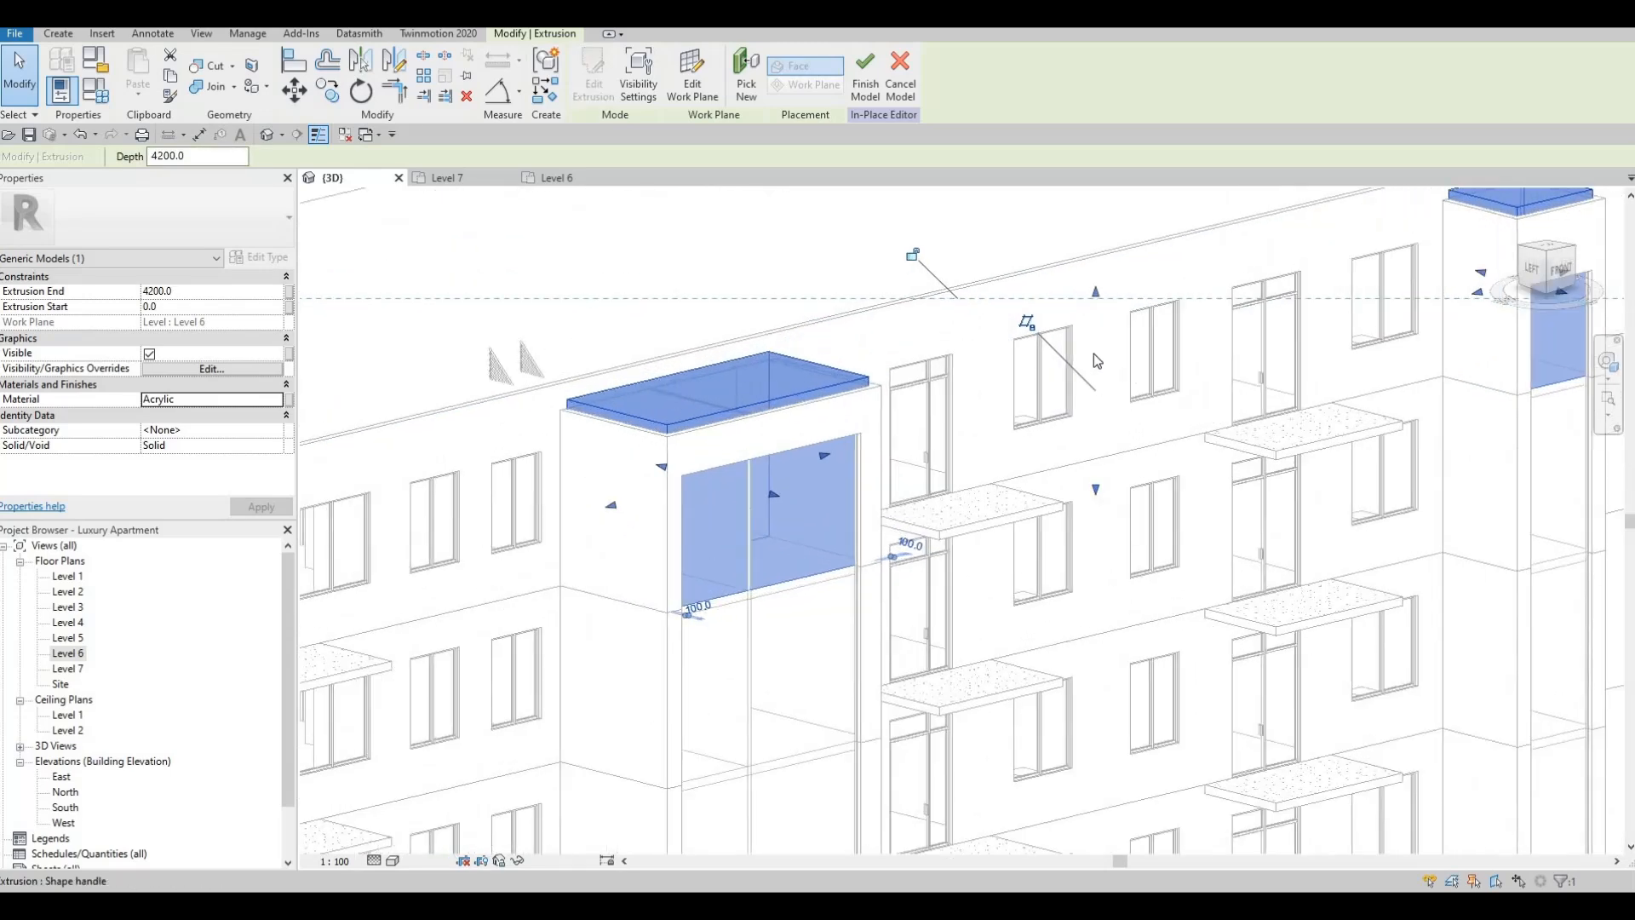
pyautogui.moveTo(1093, 352); pyautogui.dragTo(1093, 284)
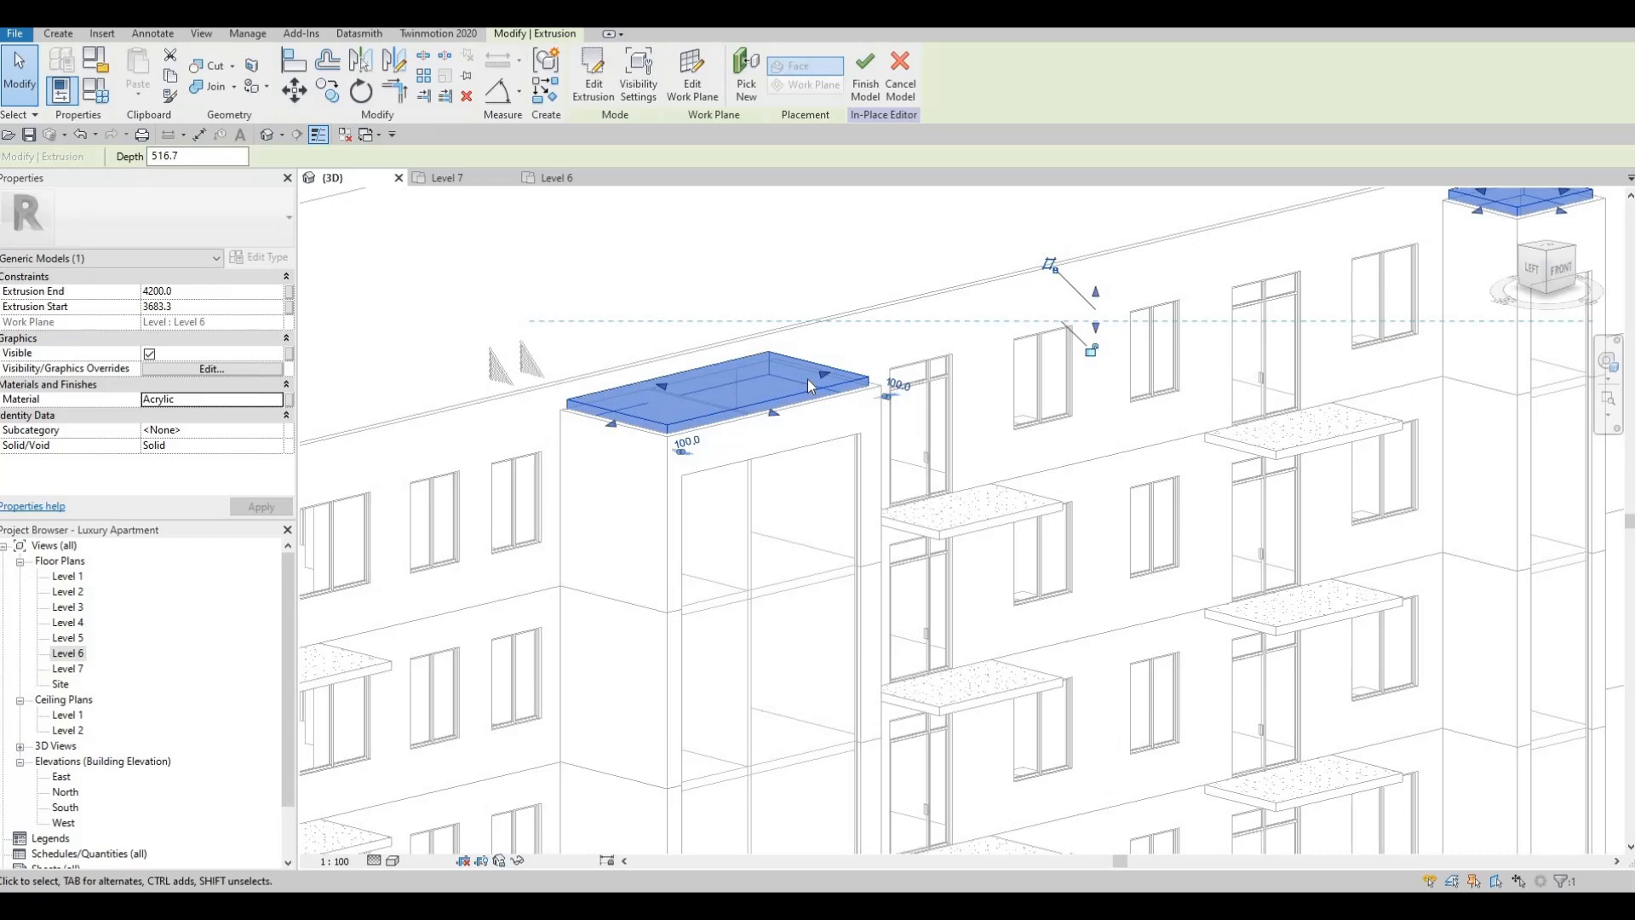
pyautogui.press('Escape')
# - Align the top face of the acrylic cap with the top face of the wider tower's exterior wall
pyautogui.scroll(3, 758, 387)
pyautogui.press('a')
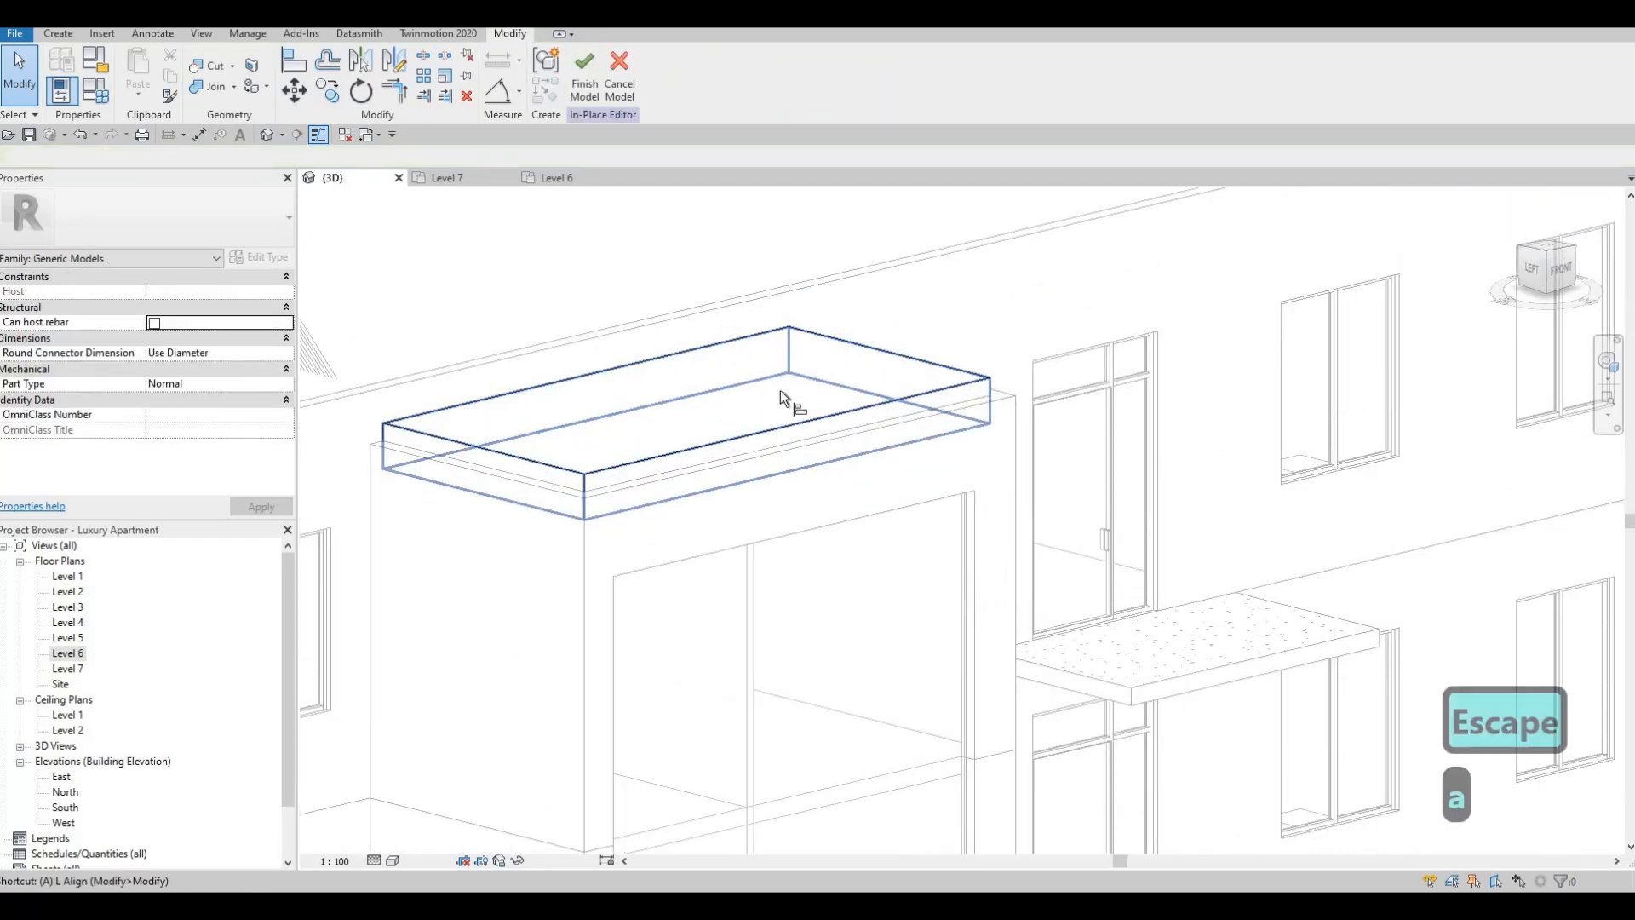
pyautogui.press('l')
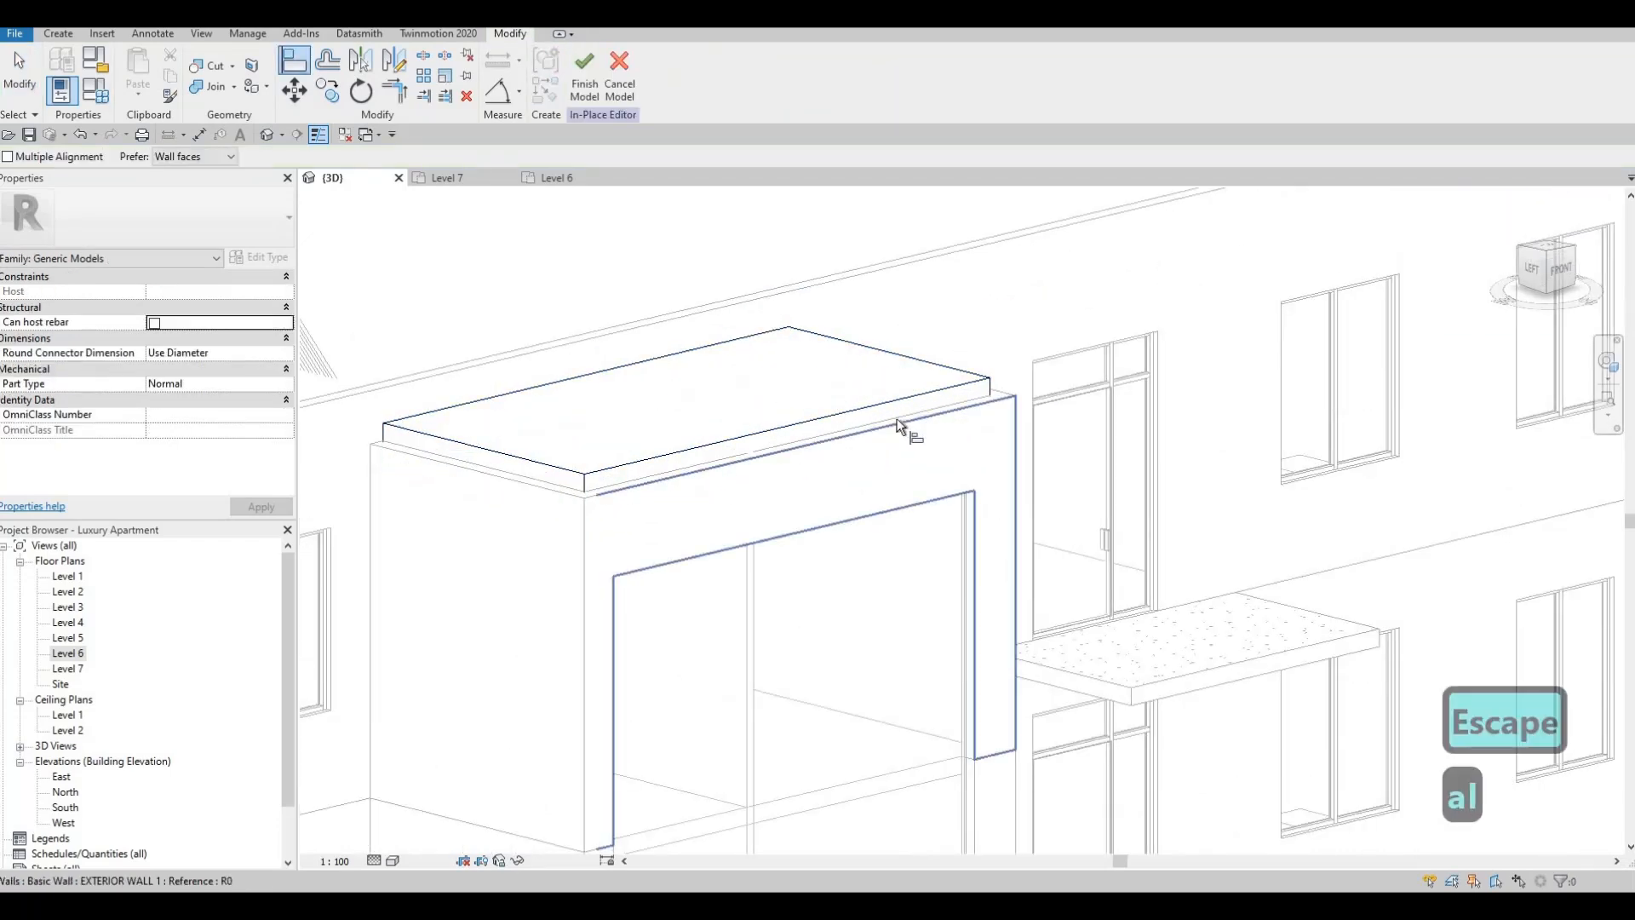
pyautogui.press('Tab')
pyautogui.click(902, 413)
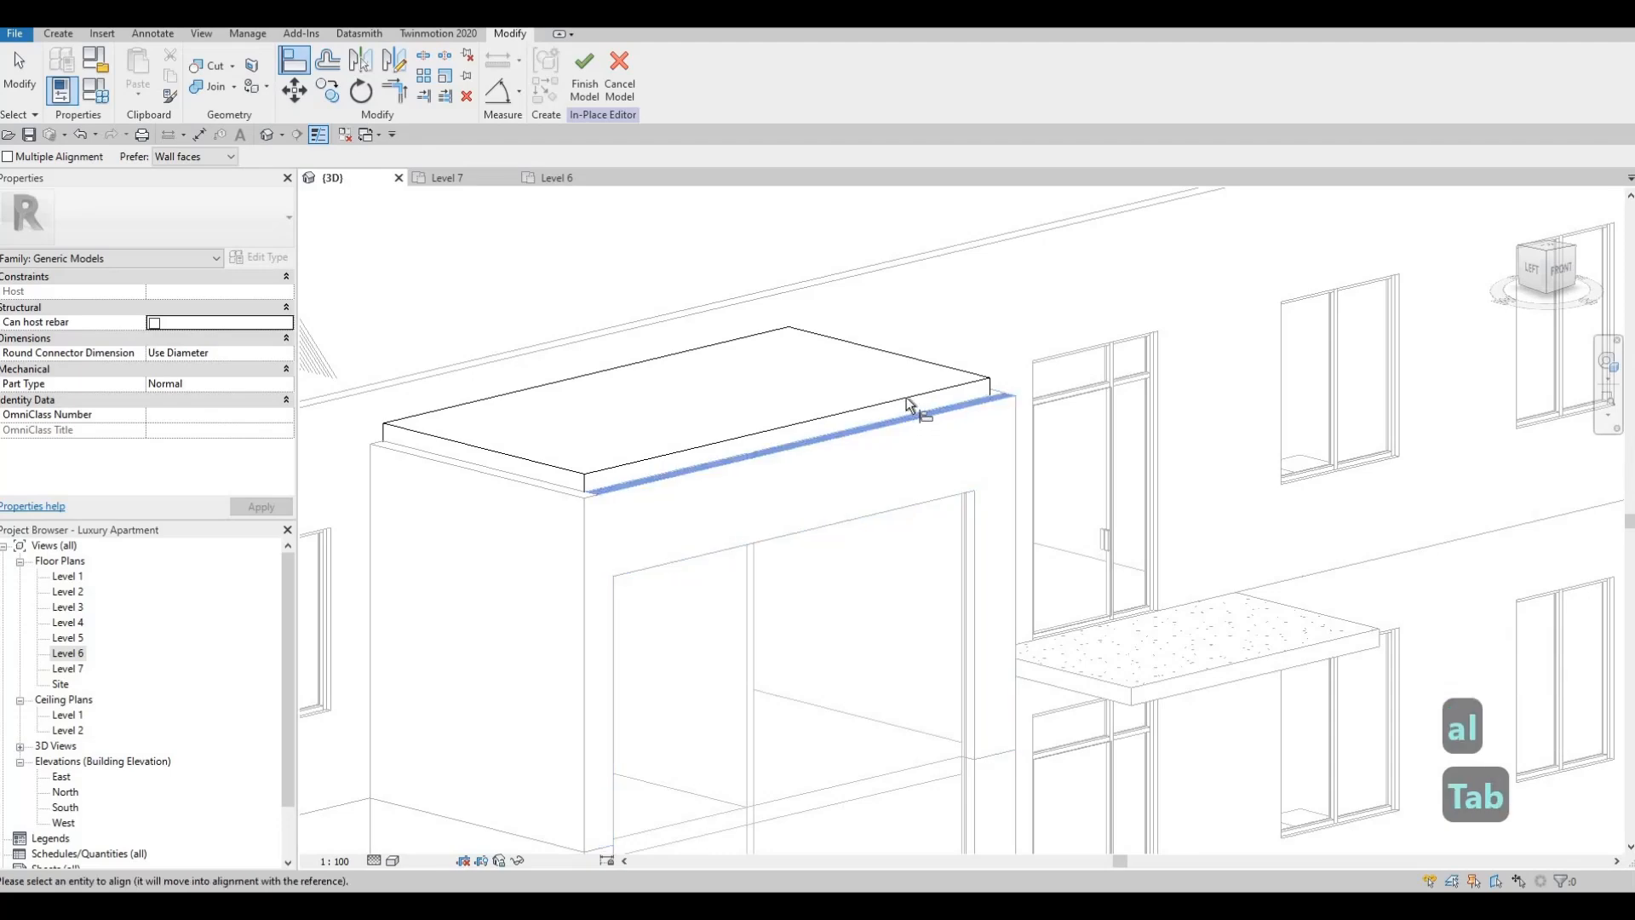
pyautogui.press('Escape')
pyautogui.scroll(-6, 987, 392)
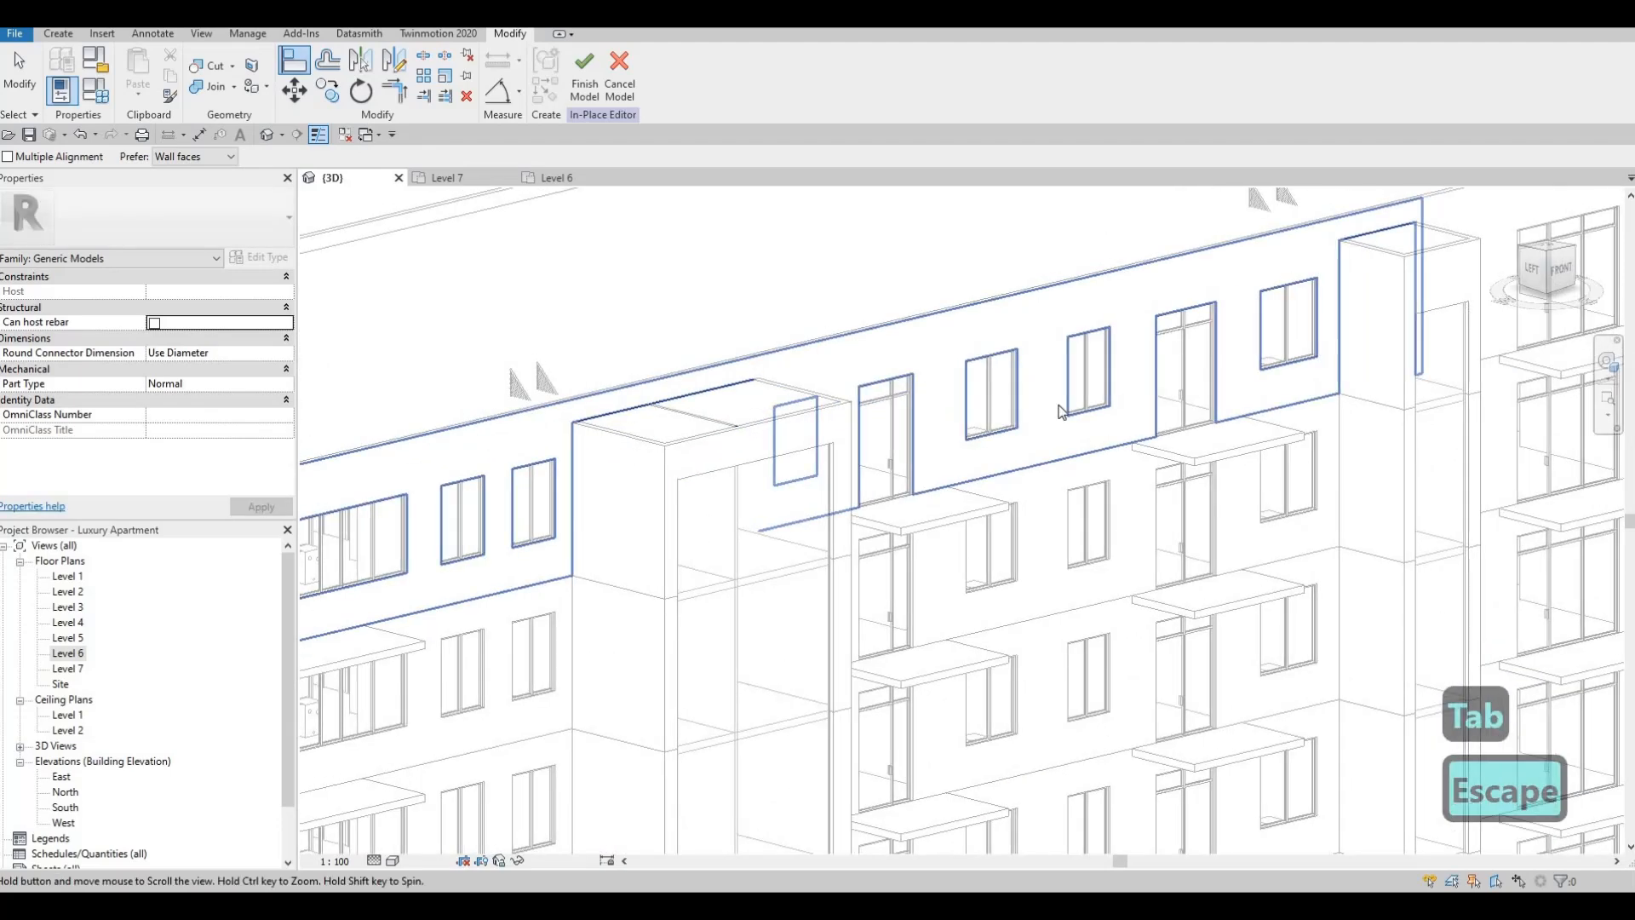
pyautogui.press('Escape')
pyautogui.scroll(5, 630, 513)
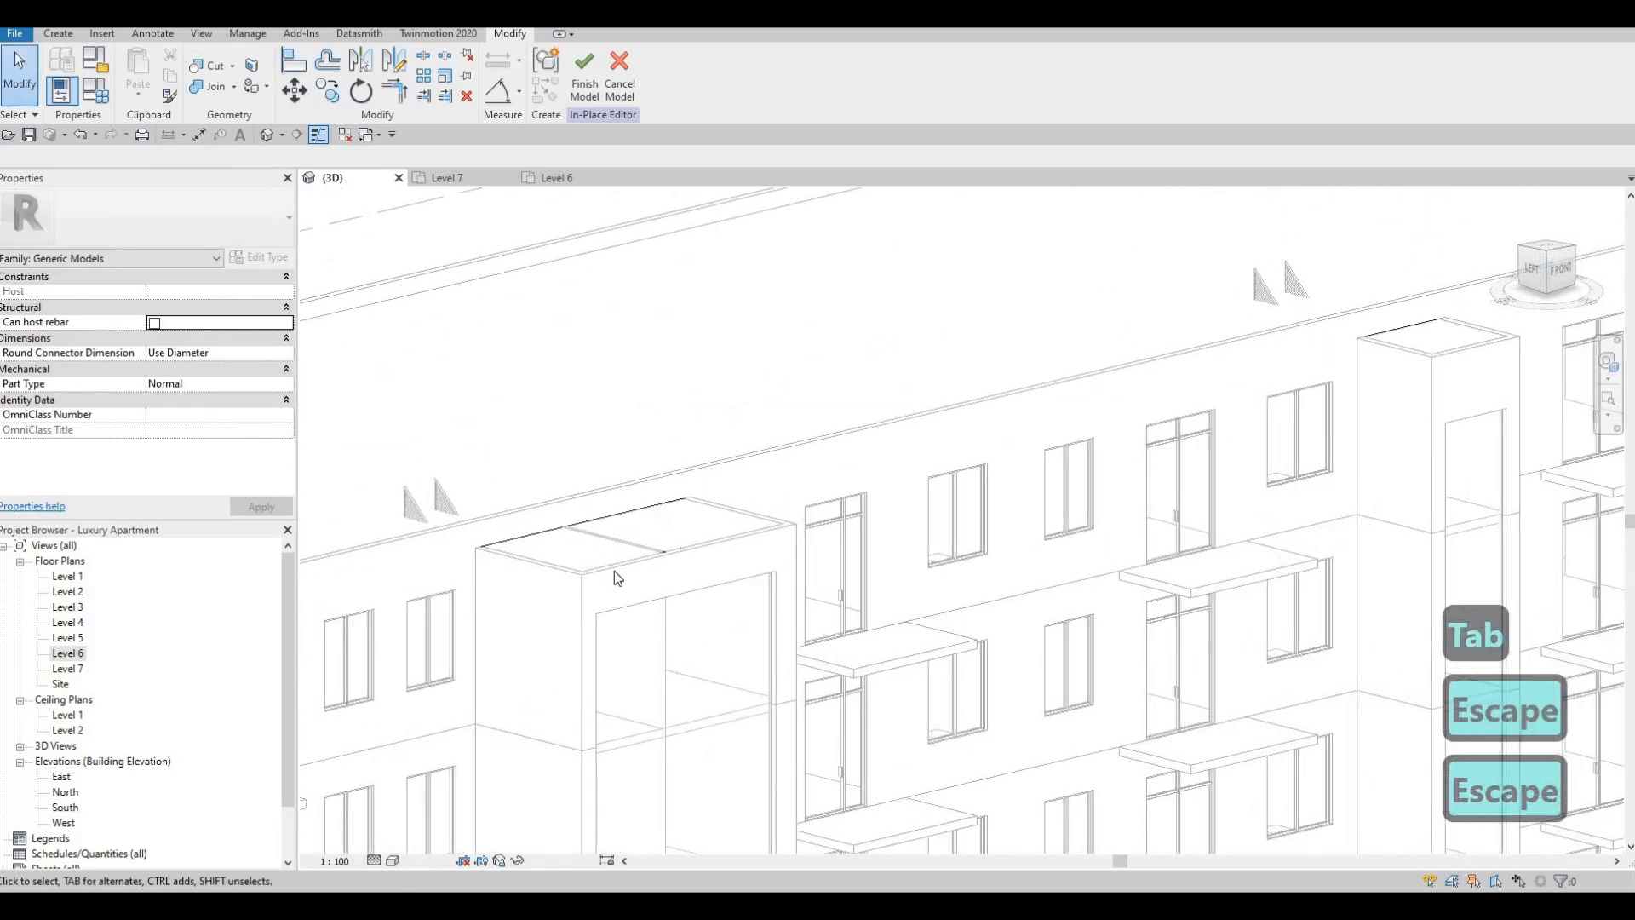
# - Finish the in-place generic model of the two tower roof caps
pyautogui.scroll(2, 666, 689)
pyautogui.scroll(-1, 655, 487)
pyautogui.moveTo(656, 489); pyautogui.dragTo(686, 317, button='middle')
pyautogui.click(585, 77)
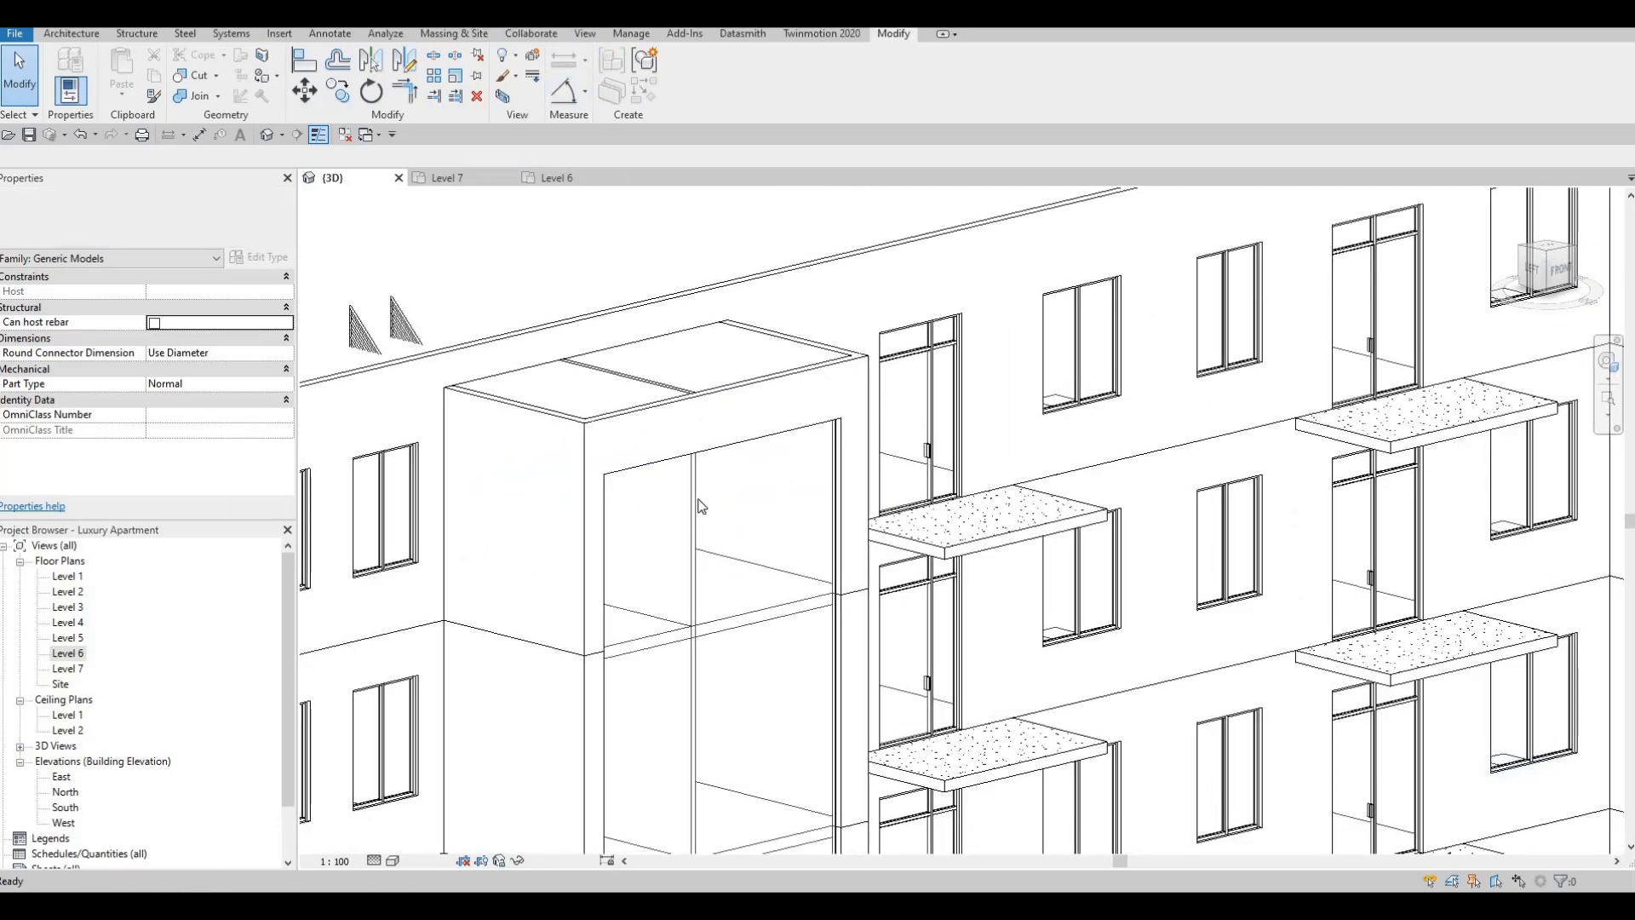
pyautogui.press('Escape')
pyautogui.click(530, 366)
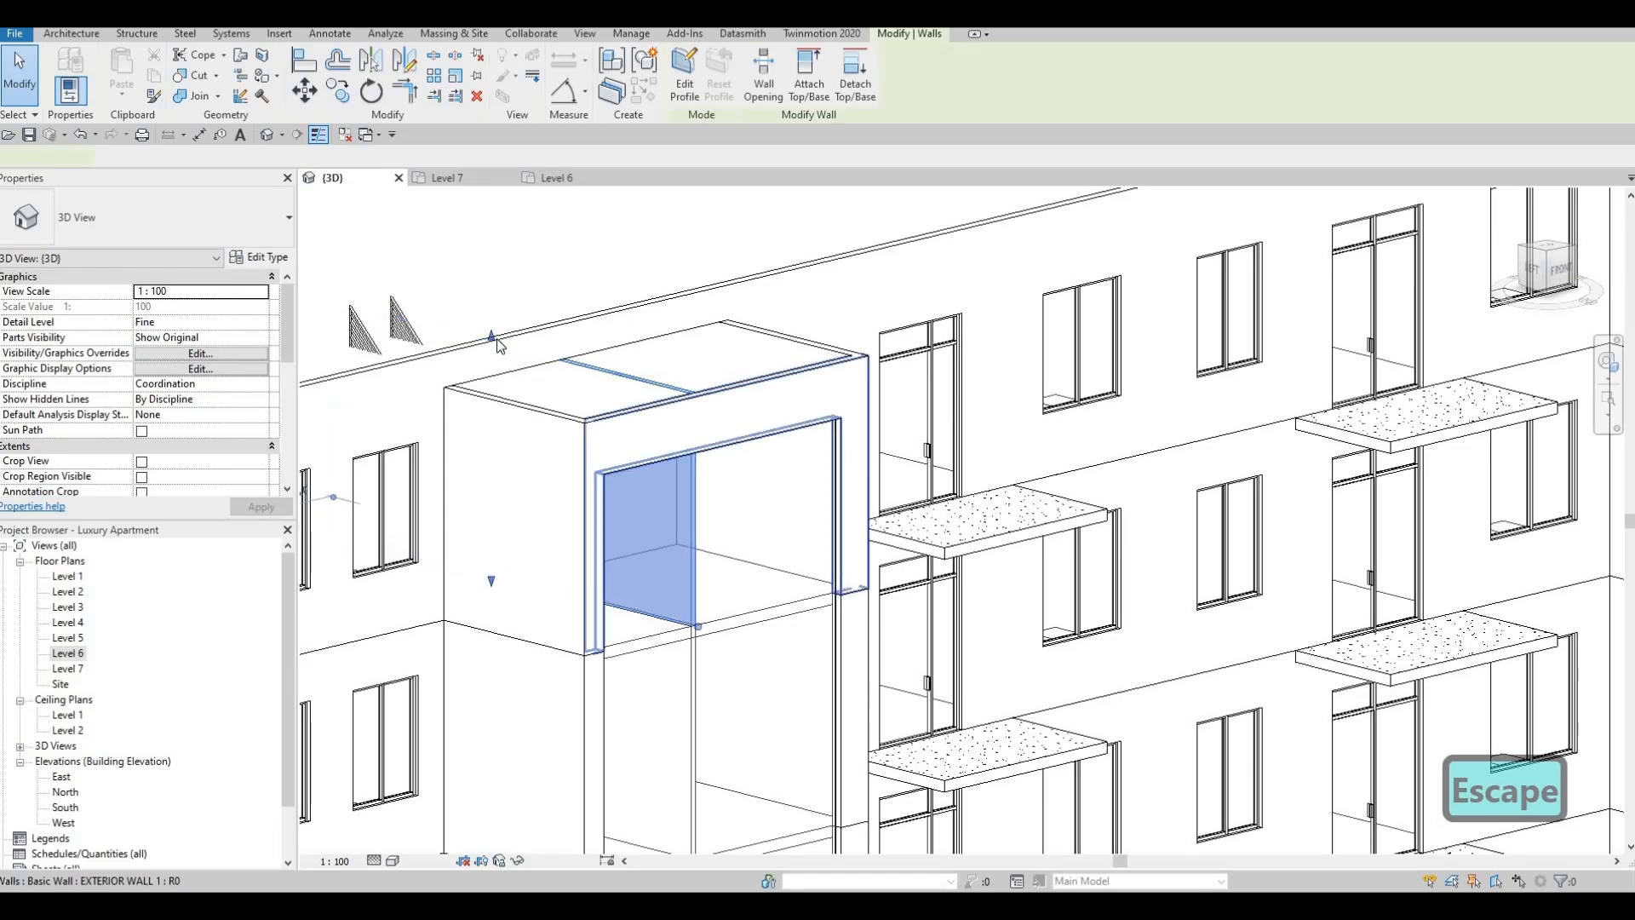
pyautogui.click(616, 375)
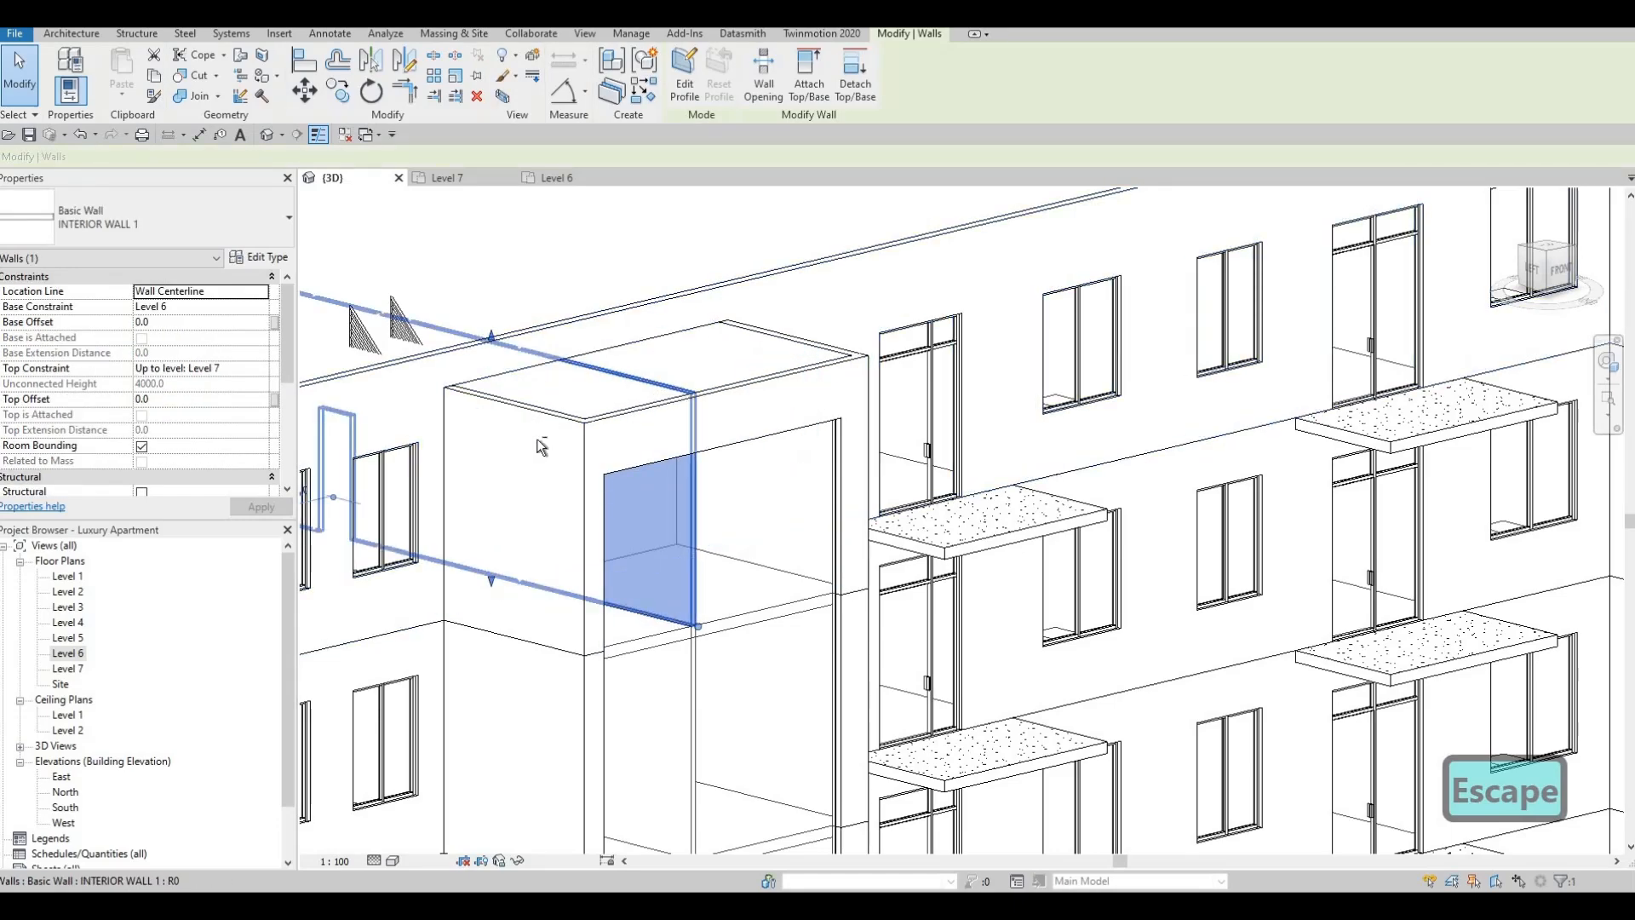
pyautogui.moveTo(649, 500)
pyautogui.keyDown('shift'); pyautogui.mouseDown(button='middle')
pyautogui.moveTo(596, 392)
pyautogui.moveTo(813, 92)
pyautogui.mouseUp(button='middle'); pyautogui.keyUp('shift')
pyautogui.click(809, 92)
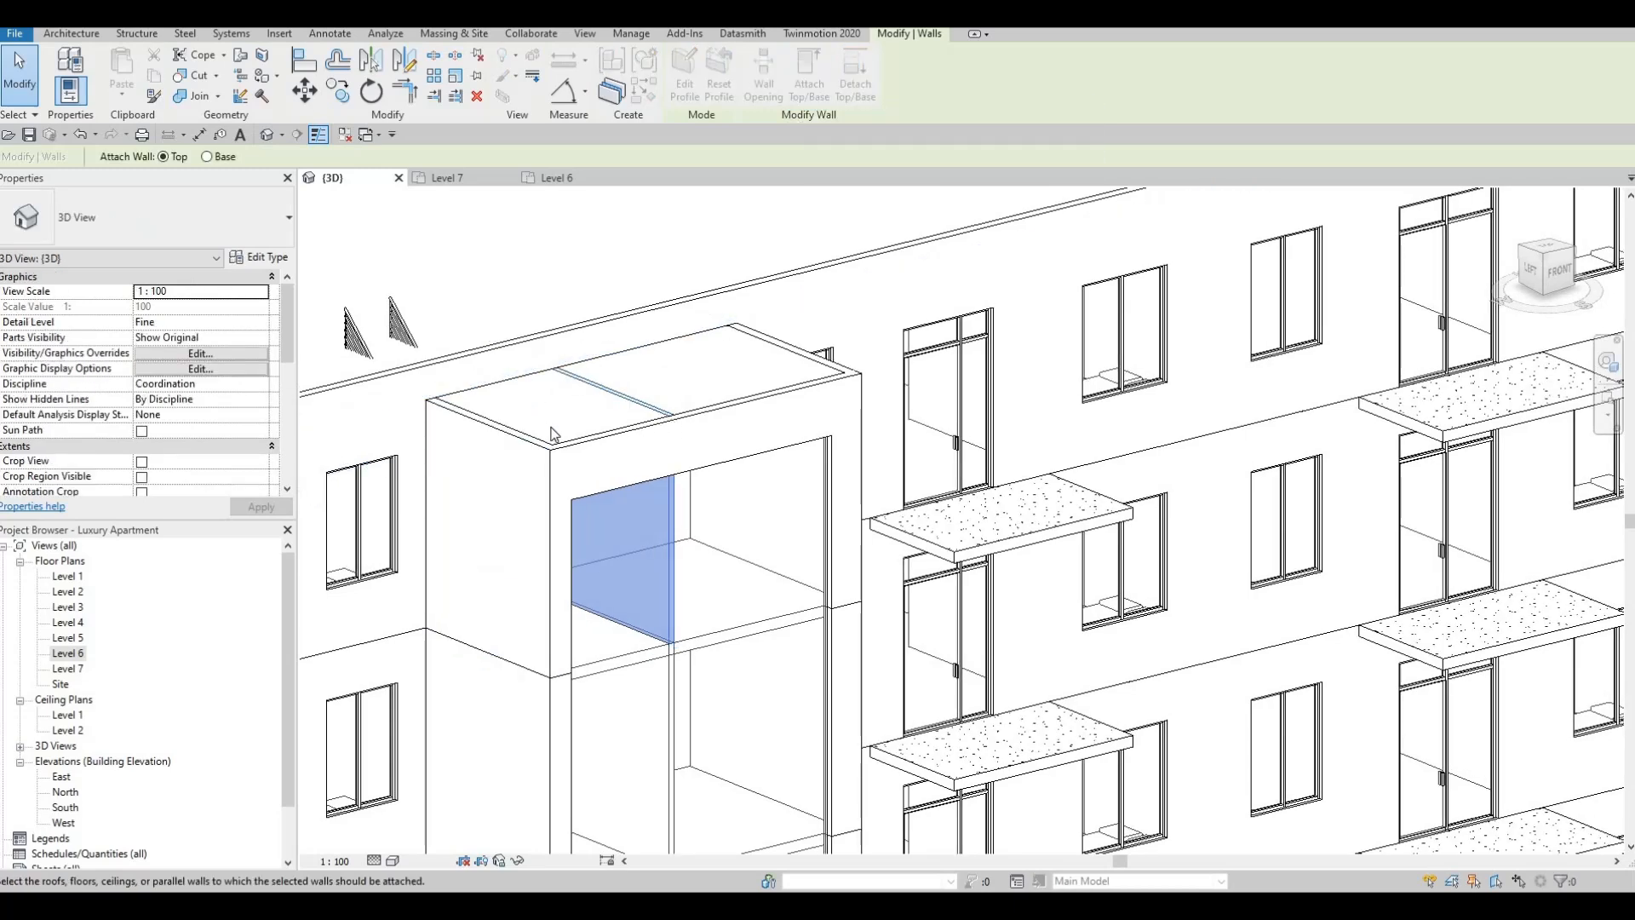
pyautogui.press('Escape')
pyautogui.press('Escape')
pyautogui.click(609, 411)
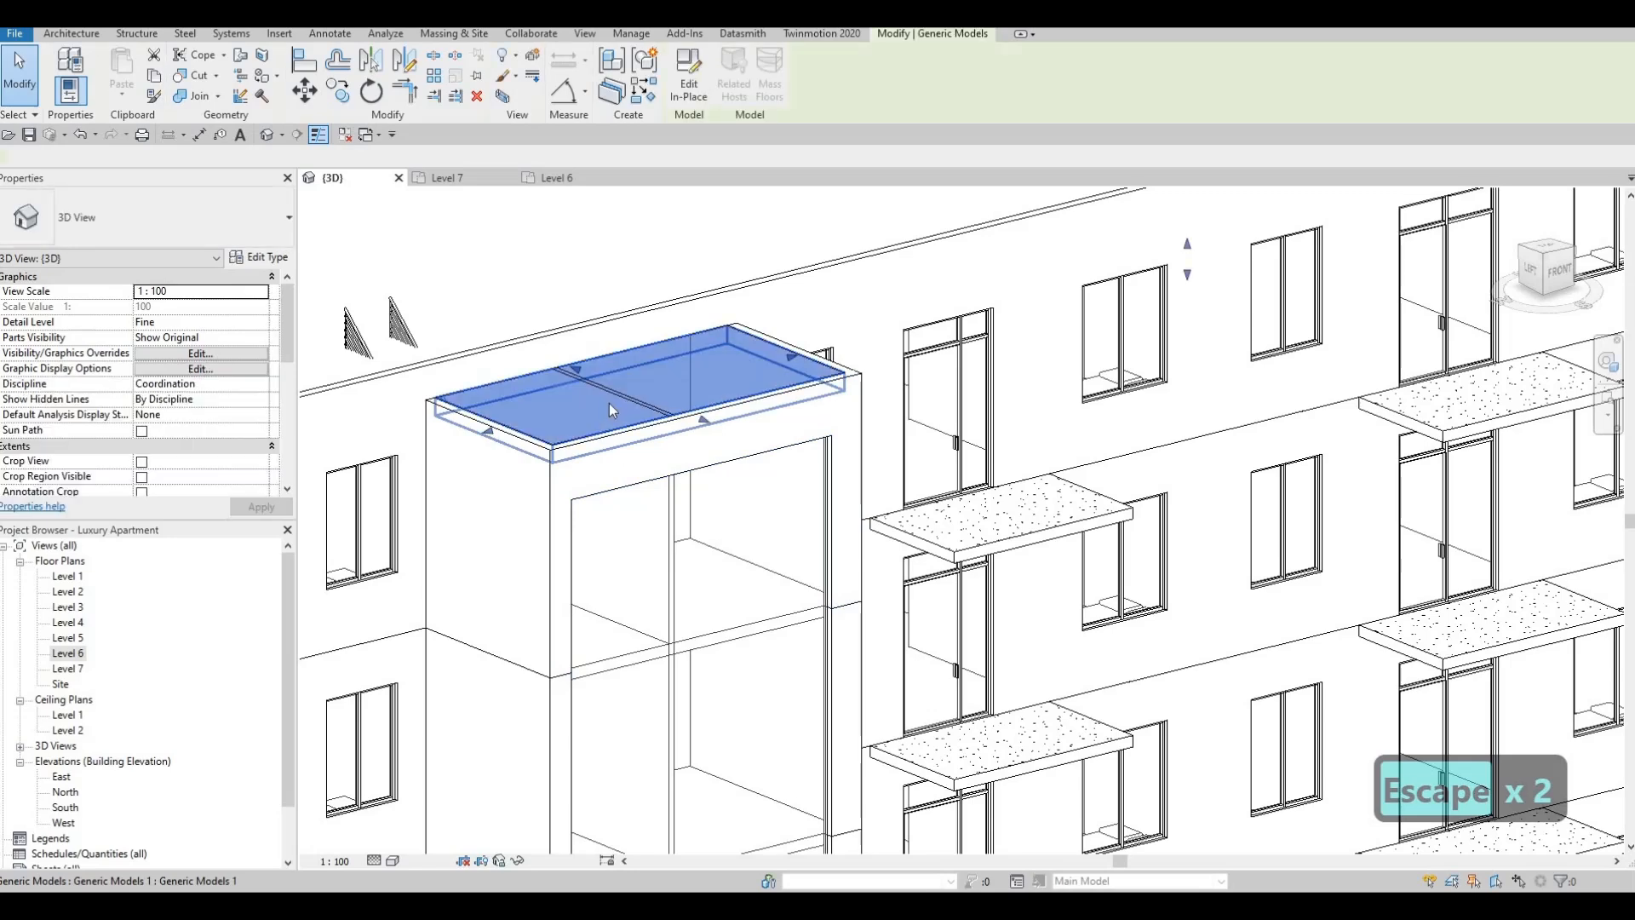
pyautogui.press('Escape')
pyautogui.press('Escape')
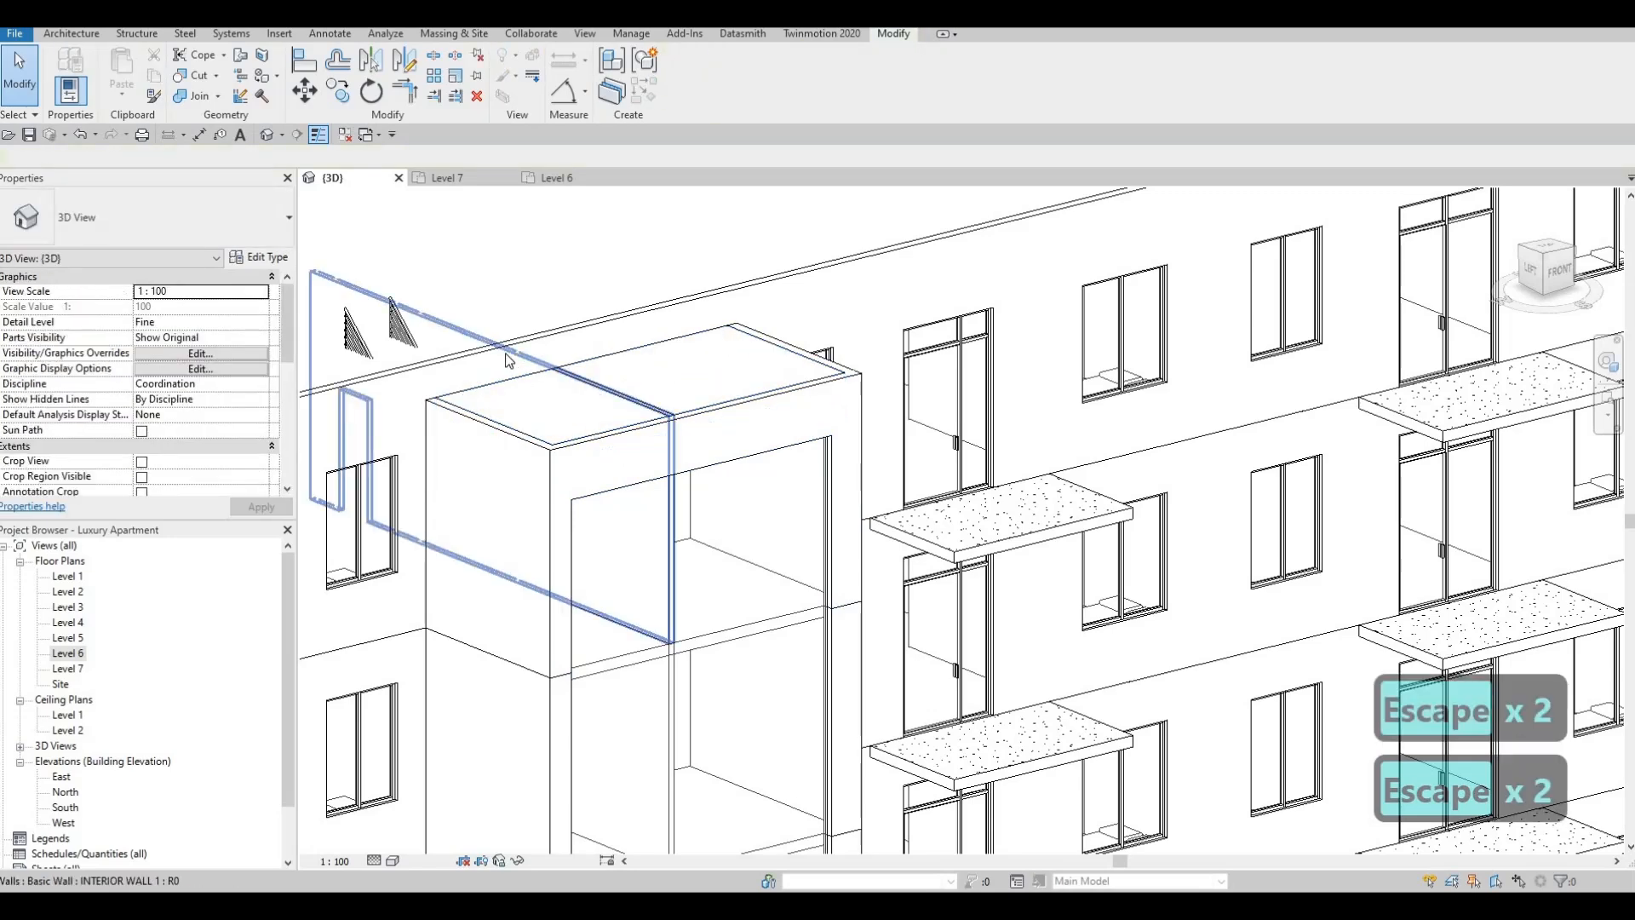
# - Stretch the top edge of the interior wall inside the wider tower to meet the roof cap
pyautogui.click(507, 359)
pyautogui.moveTo(490, 342); pyautogui.dragTo(492, 349)
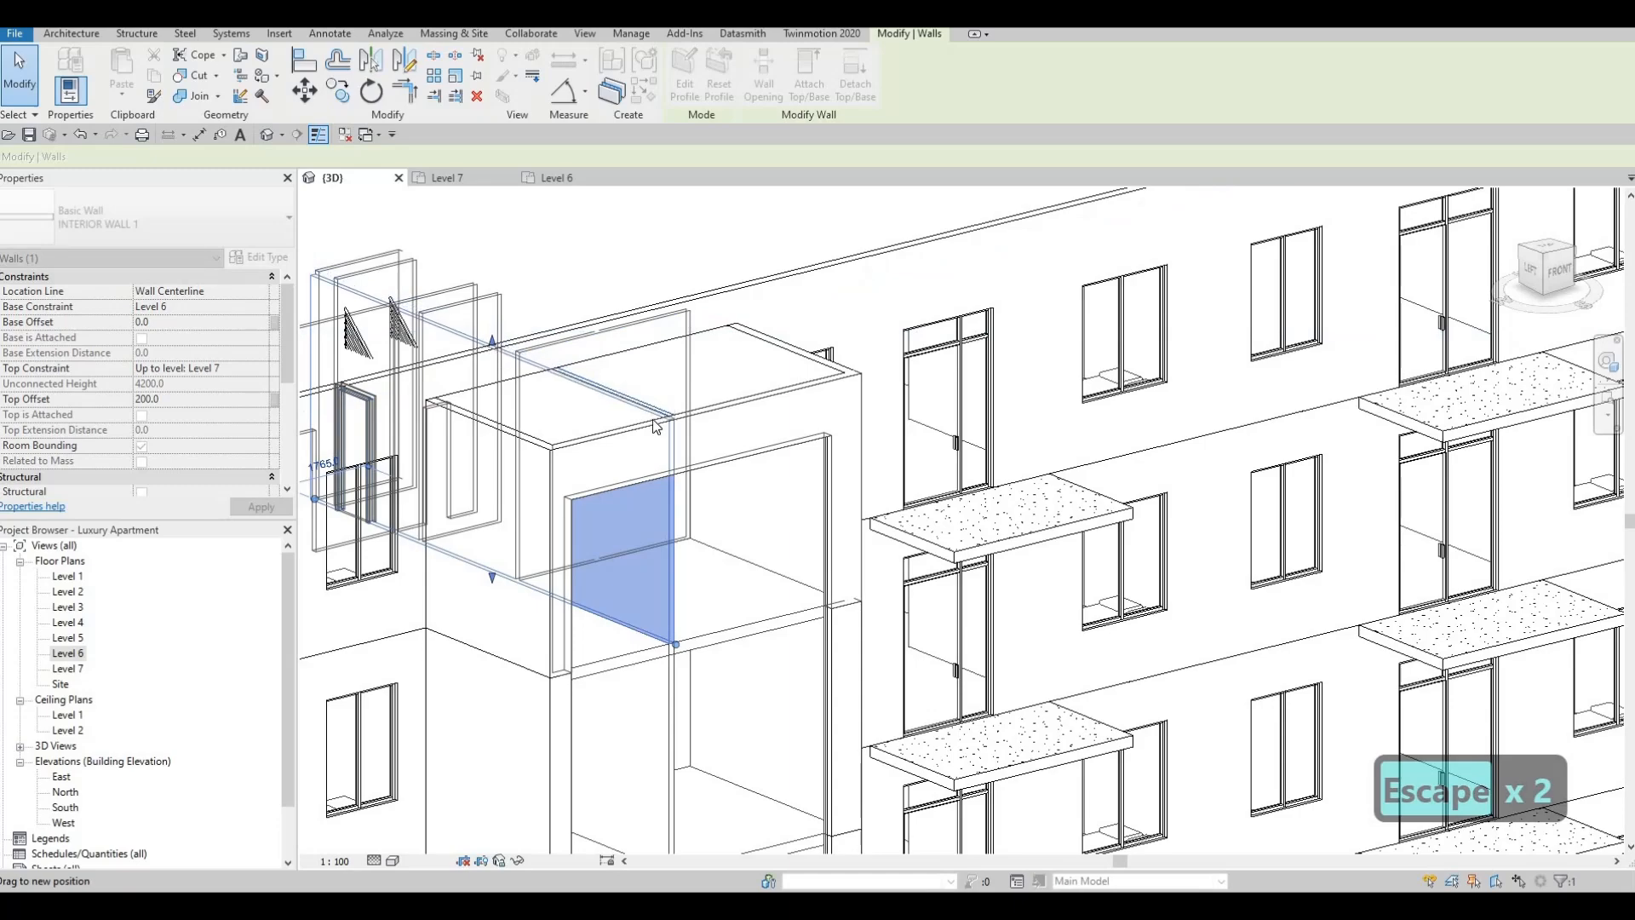
pyautogui.moveTo(653, 419); pyautogui.dragTo(652, 419)
pyautogui.press('Escape')
pyautogui.moveTo(607, 433); pyautogui.dragTo(830, 396, button='middle')
pyautogui.scroll(-1, 871, 404)
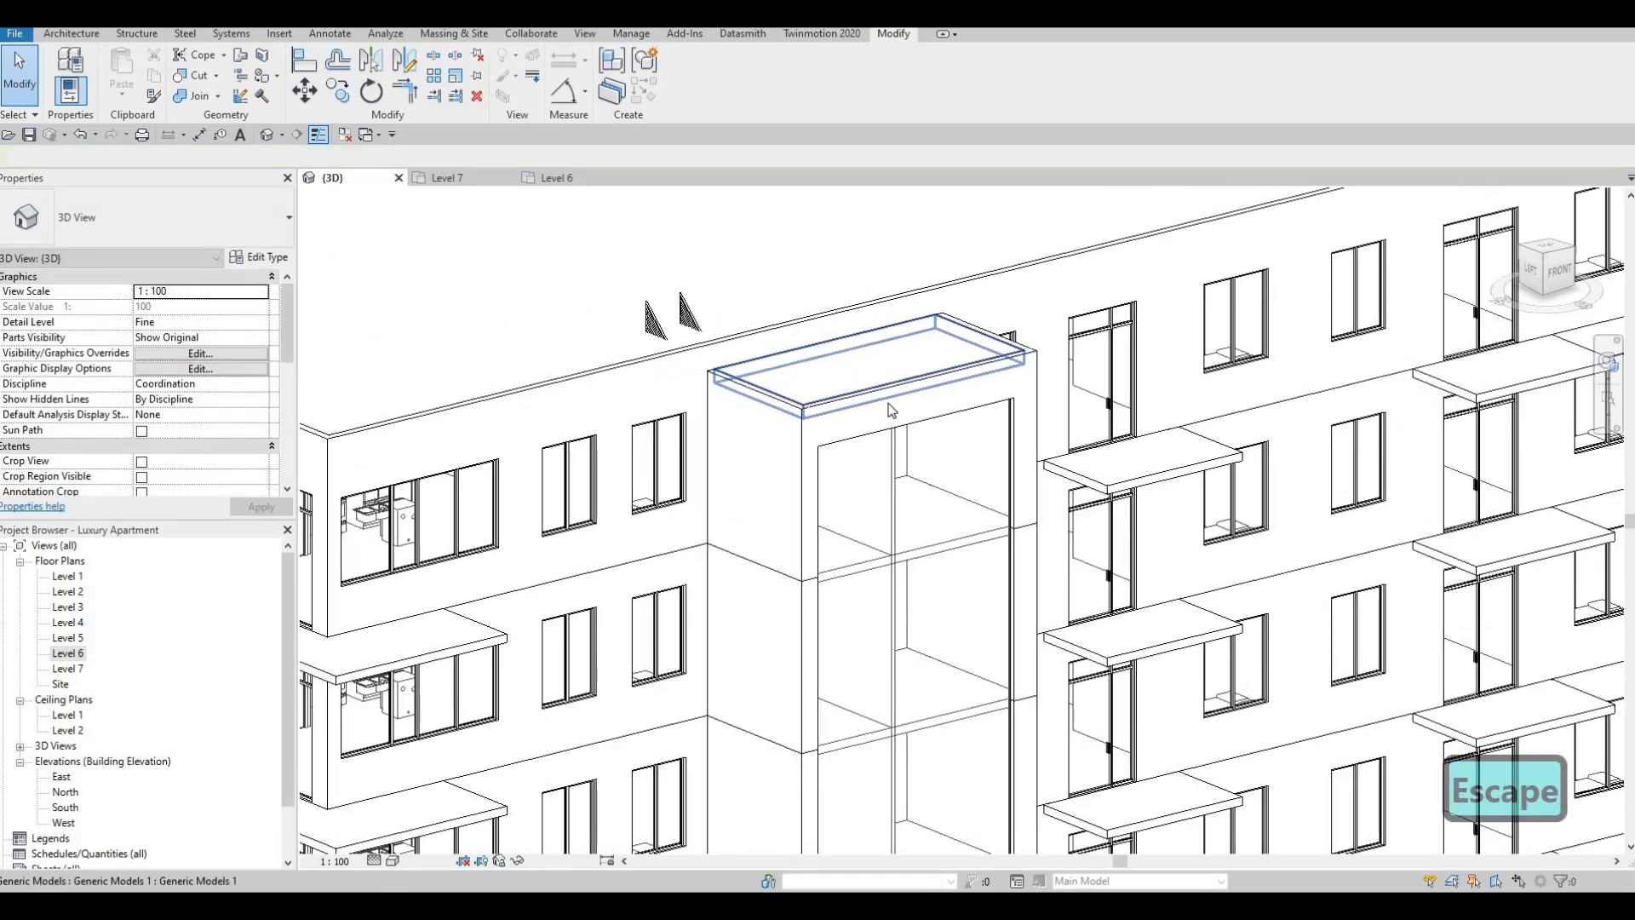
# - Bring the whole building into the 3D view and switch its visual style to display shaded material colours
pyautogui.scroll(-6, 891, 409)
pyautogui.press('Escape')
pyautogui.scroll(3, 852, 397)
pyautogui.keyDown('shift'); pyautogui.moveTo(796, 434); pyautogui.dragTo(778, 467, button='middle'); pyautogui.keyUp('shift')
pyautogui.press('Escape')
pyautogui.press('Escape')
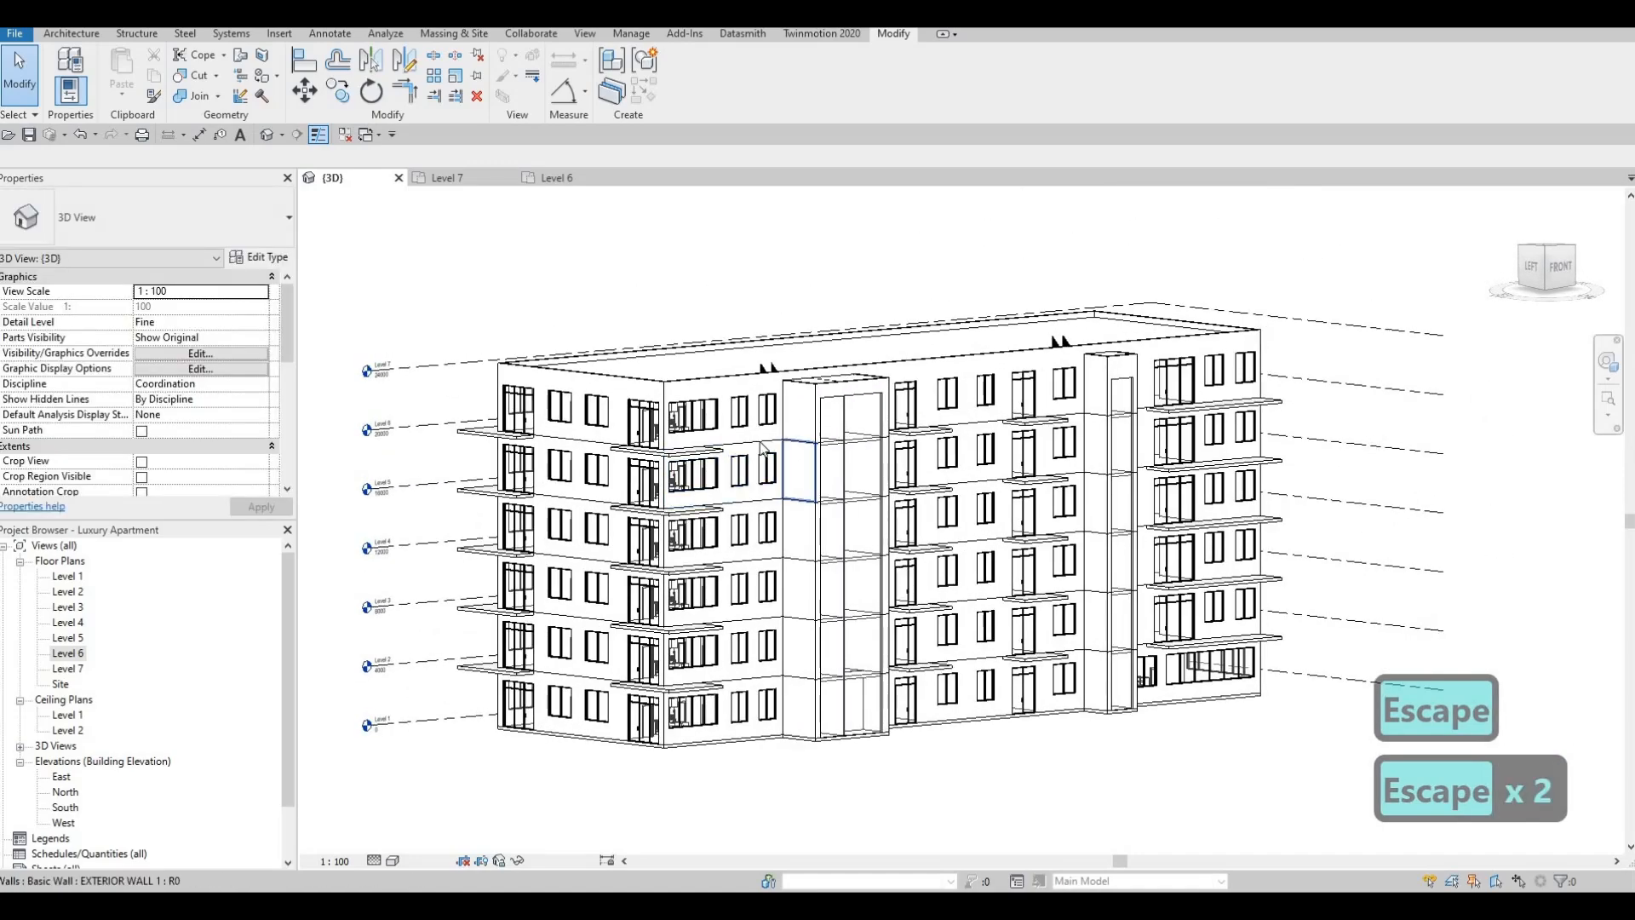
pyautogui.moveTo(821, 524); pyautogui.dragTo(796, 482, button='middle')
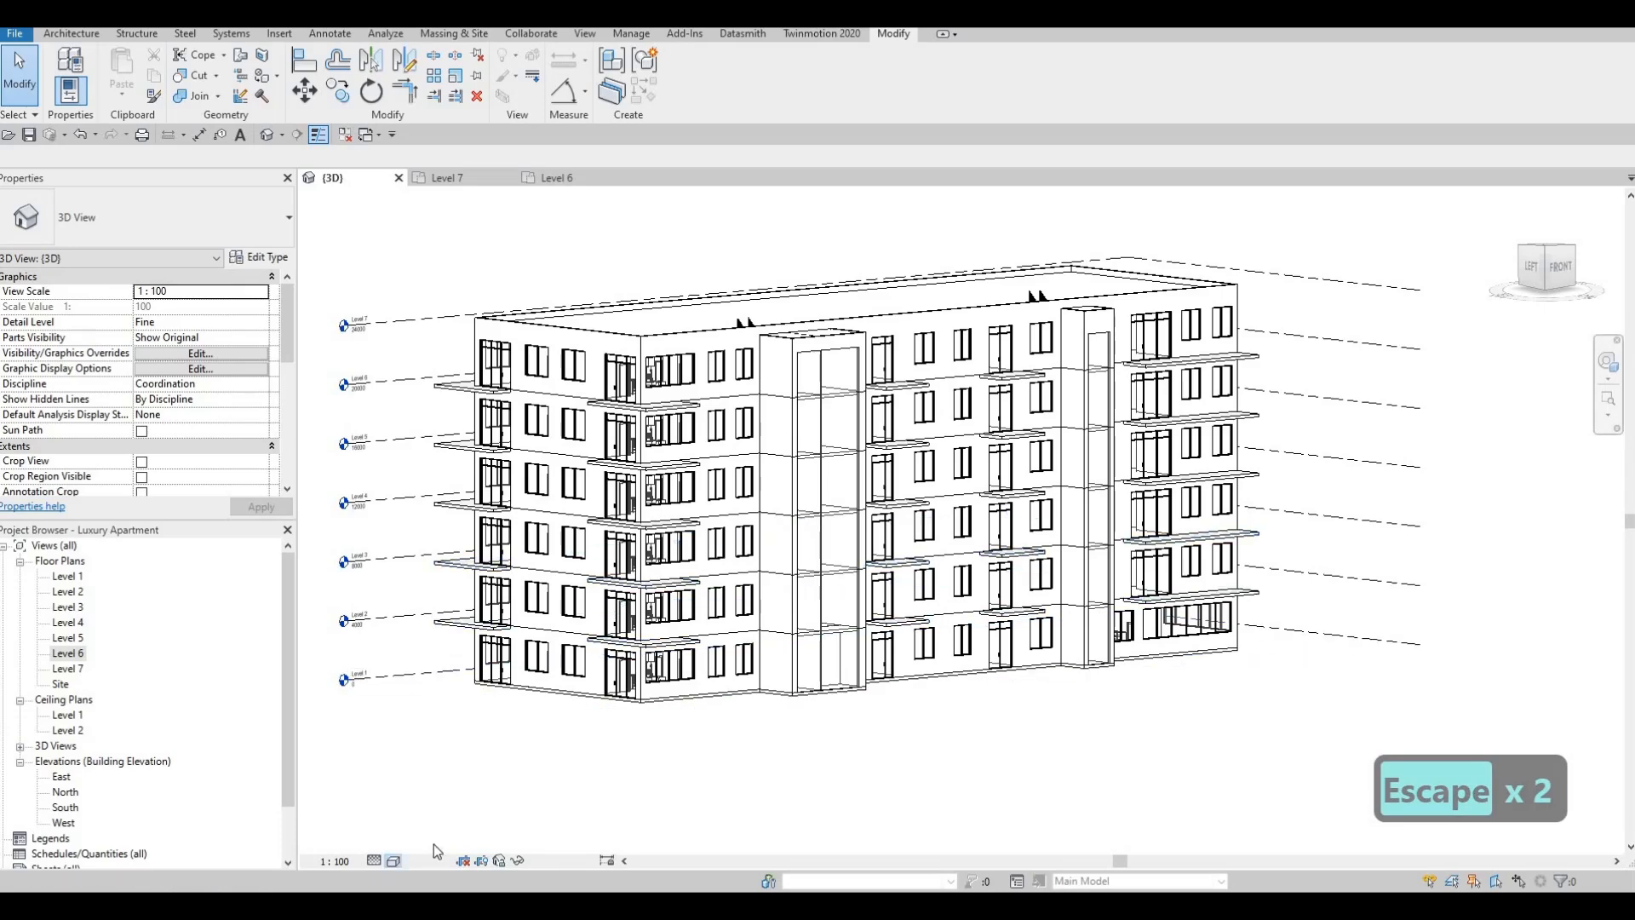
pyautogui.click(395, 861)
pyautogui.click(434, 822)
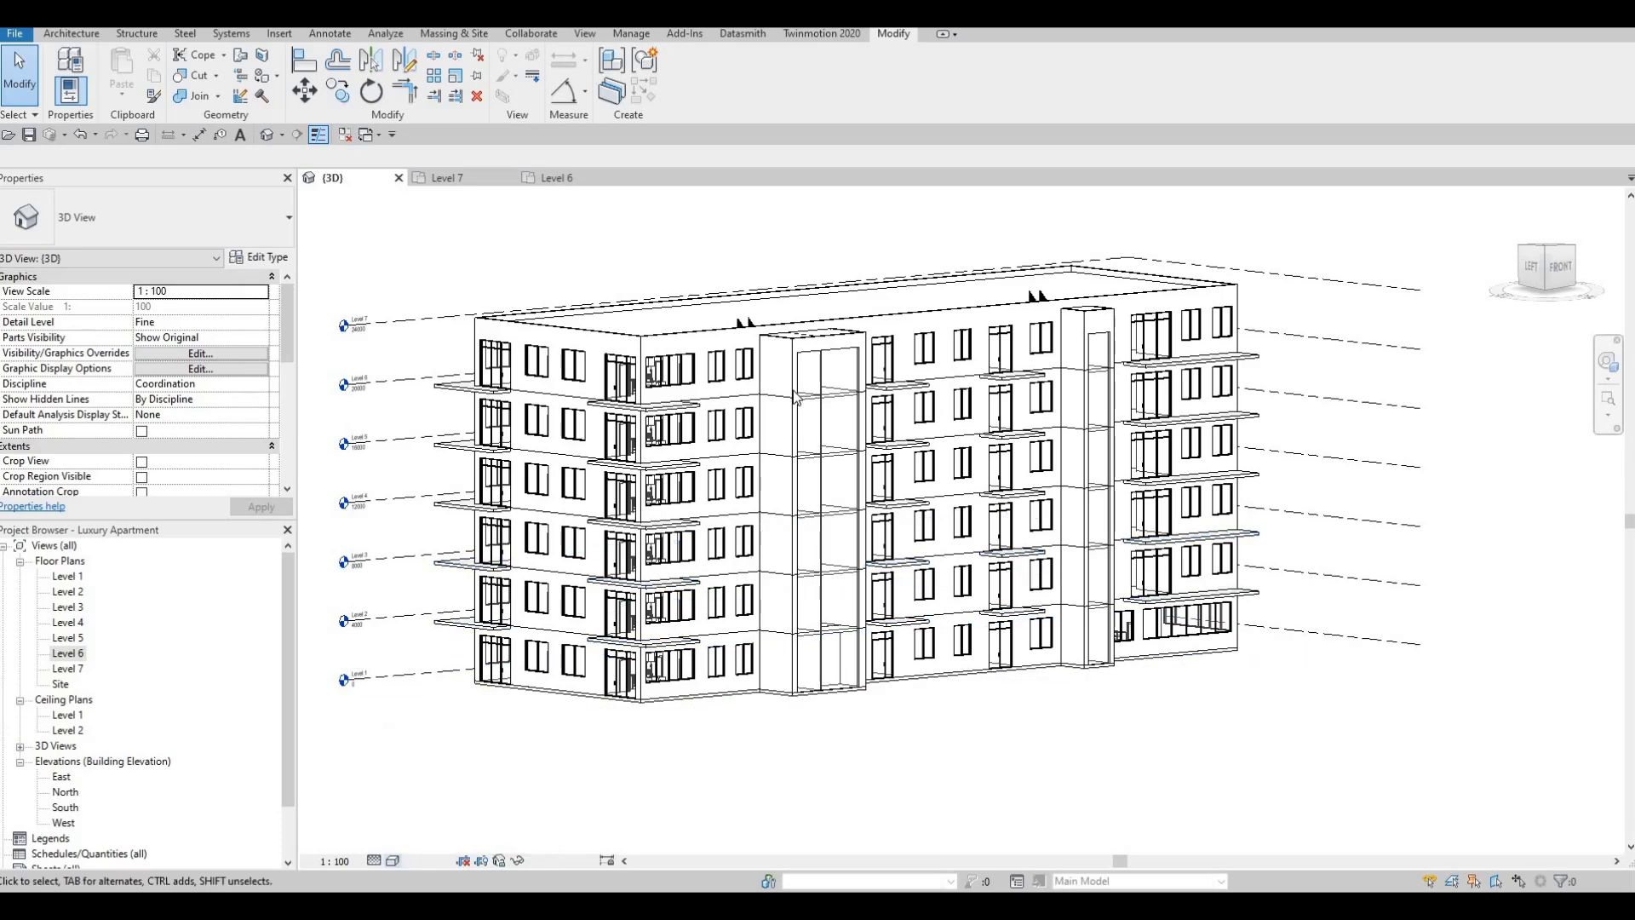
pyautogui.press('Escape')
# - Examine the roof, the two capped towers and the balconies on the shaded building's front facade
pyautogui.moveTo(795, 397)
pyautogui.keyDown('shift'); pyautogui.mouseDown(button='middle')
pyautogui.moveTo(928, 568)
pyautogui.moveTo(788, 473)
pyautogui.moveTo(816, 341)
pyautogui.moveTo(776, 327)
pyautogui.mouseUp(button='middle'); pyautogui.keyUp('shift')
pyautogui.scroll(4, 699, 417)
pyautogui.keyDown('shift'); pyautogui.moveTo(698, 418); pyautogui.dragTo(643, 554, button='middle'); pyautogui.keyUp('shift')
pyautogui.keyDown('shift'); pyautogui.moveTo(697, 636); pyautogui.dragTo(840, 544, button='middle'); pyautogui.keyUp('shift')
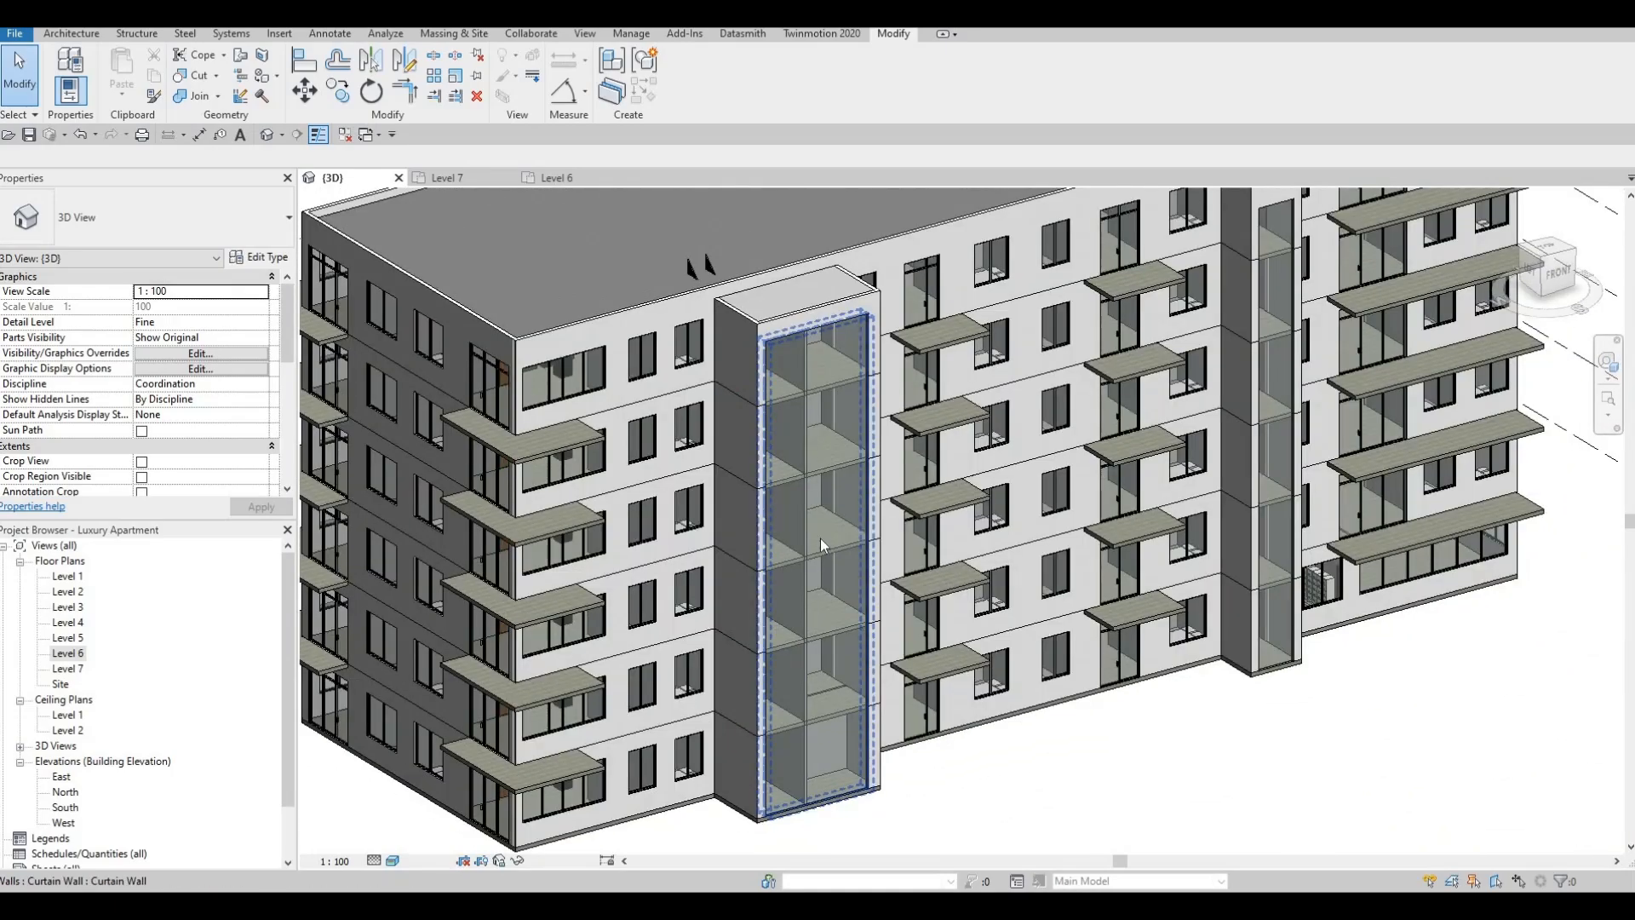
pyautogui.scroll(-2, 831, 541)
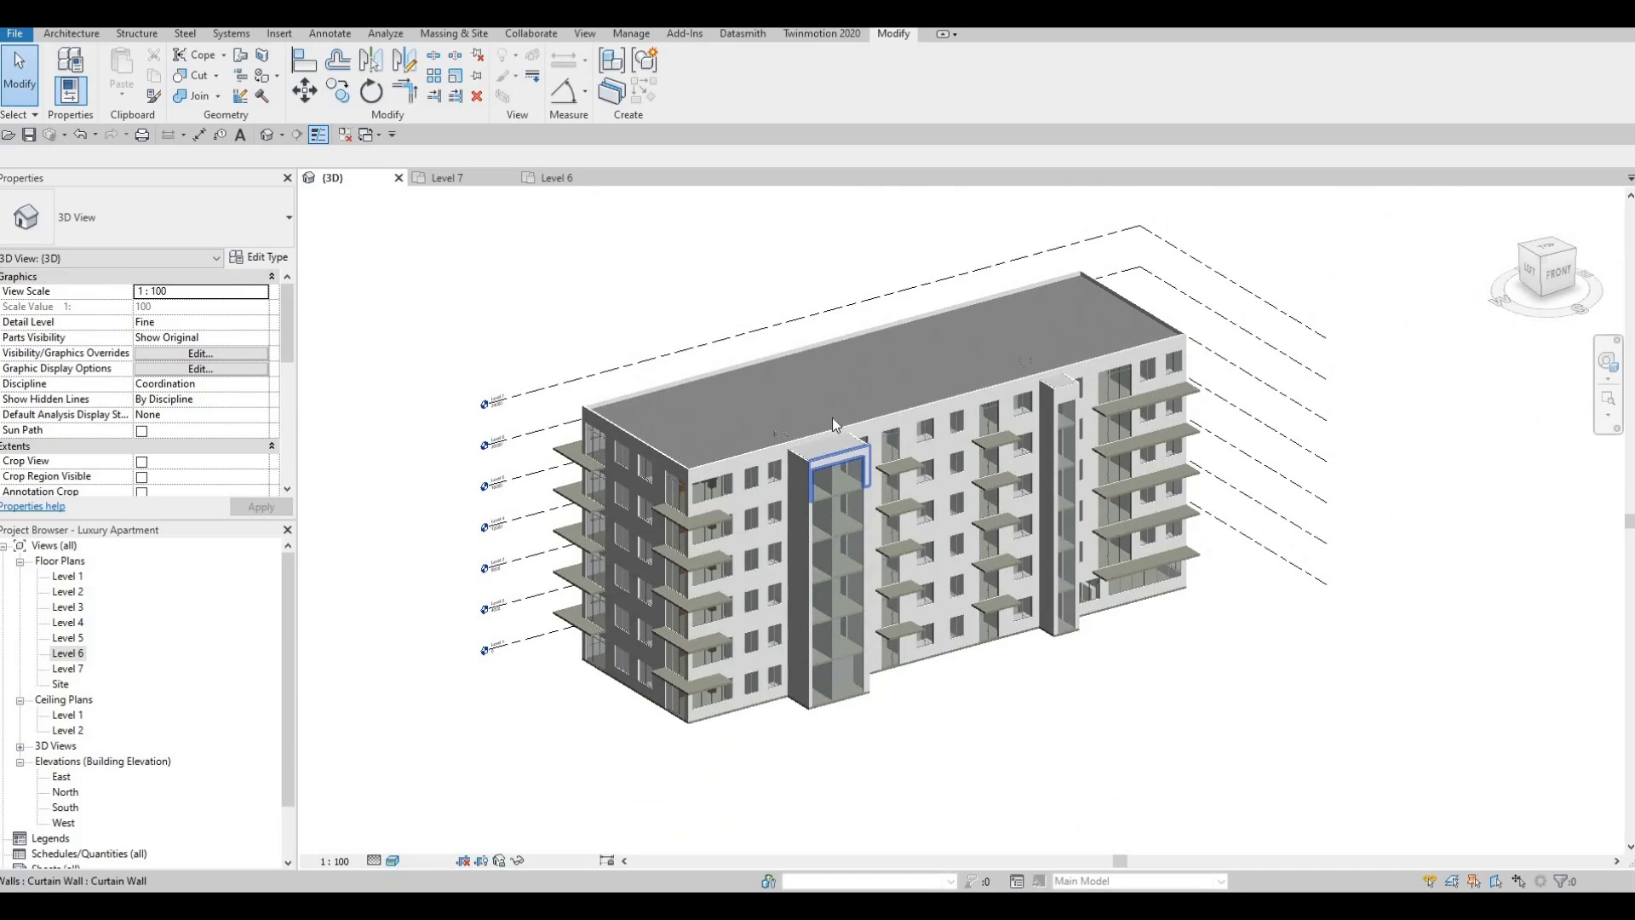
pyautogui.scroll(1, 867, 404)
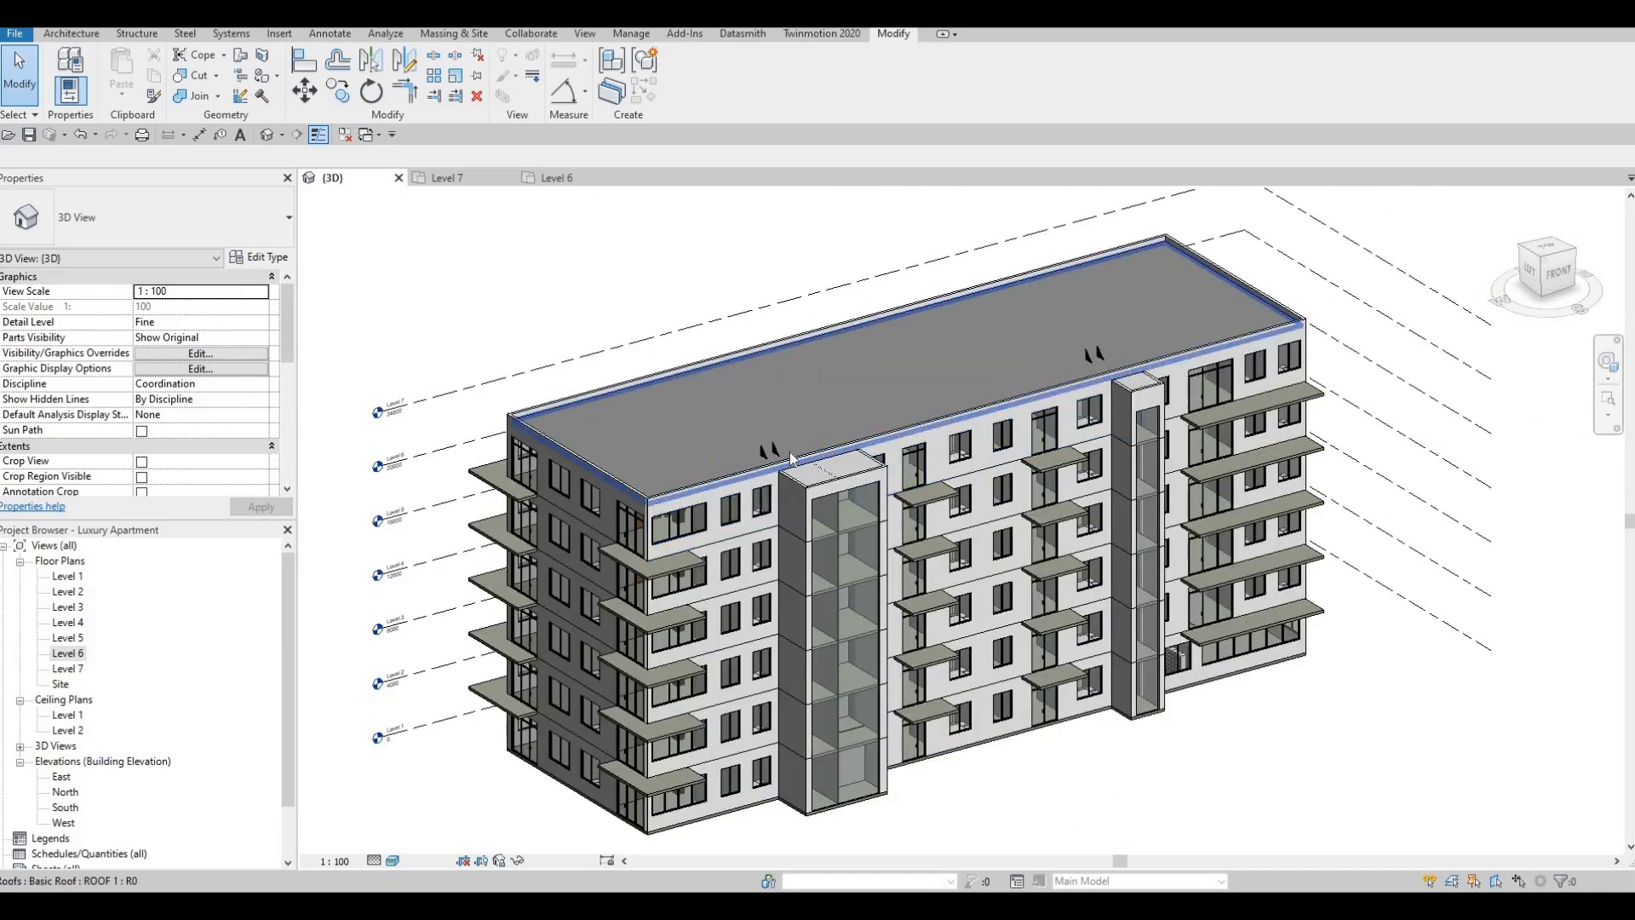
pyautogui.scroll(5, 767, 448)
pyautogui.scroll(-3, 780, 434)
pyautogui.scroll(2, 492, 560)
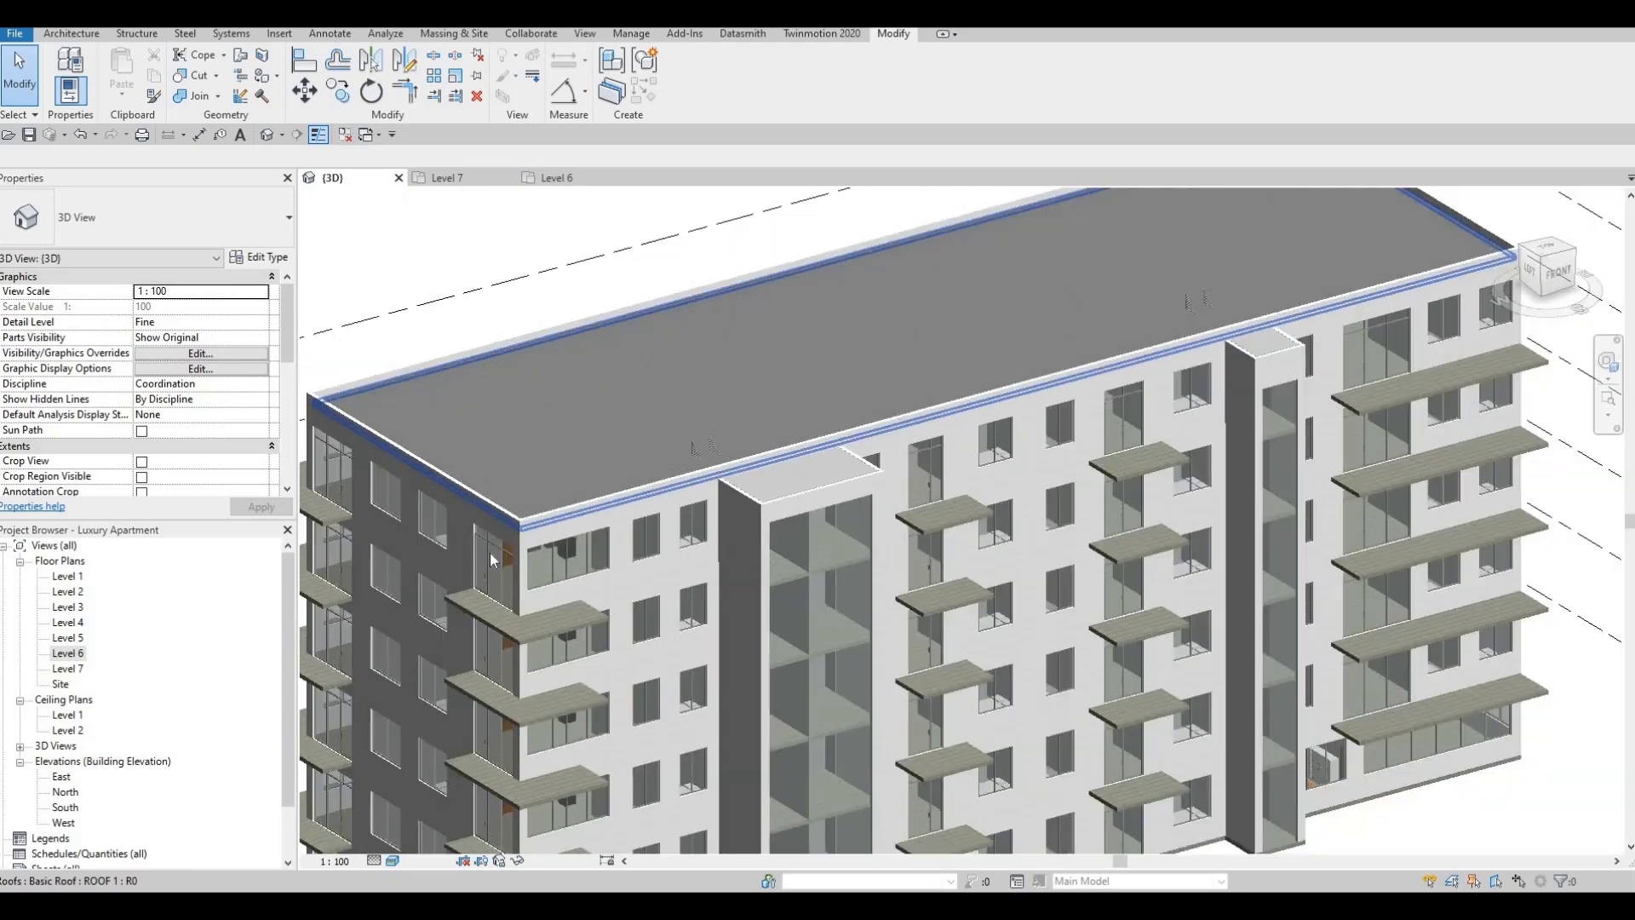
pyautogui.scroll(-4, 567, 544)
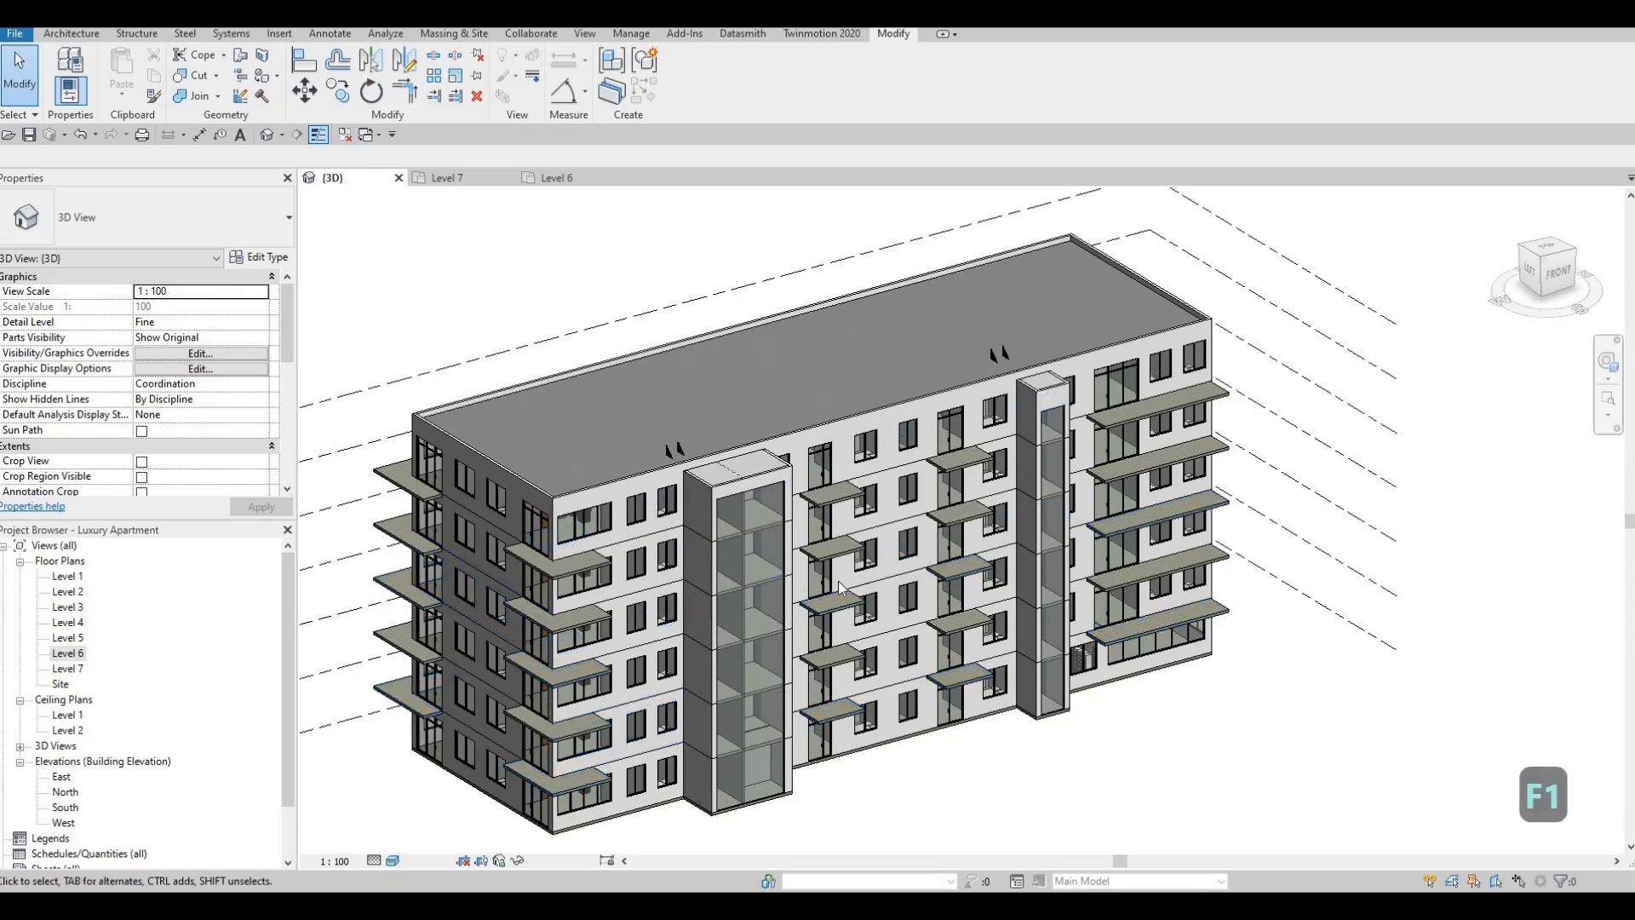
pyautogui.scroll(-1, 905, 528)
# - Delete the four upper FLOOR 2 balcony slabs around the building, keeping only the lowest one on Level 2
pyautogui.keyDown('shift'); pyautogui.moveTo(979, 565); pyautogui.dragTo(932, 562, button='middle'); pyautogui.keyUp('shift')
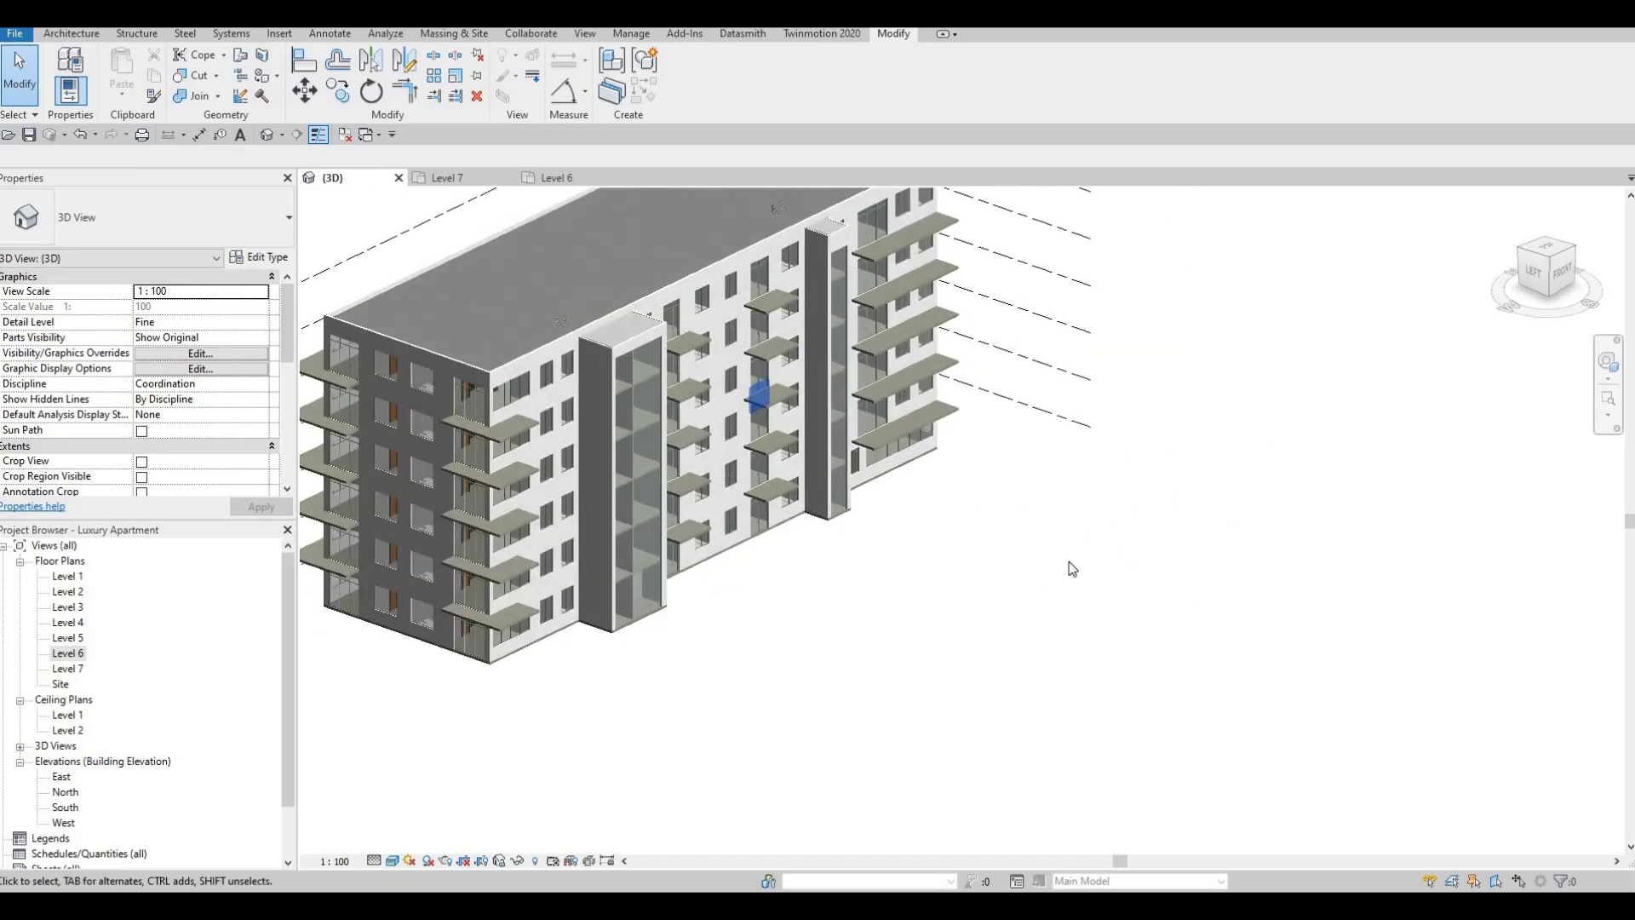
pyautogui.moveTo(1069, 562); pyautogui.dragTo(1191, 573, button='middle')
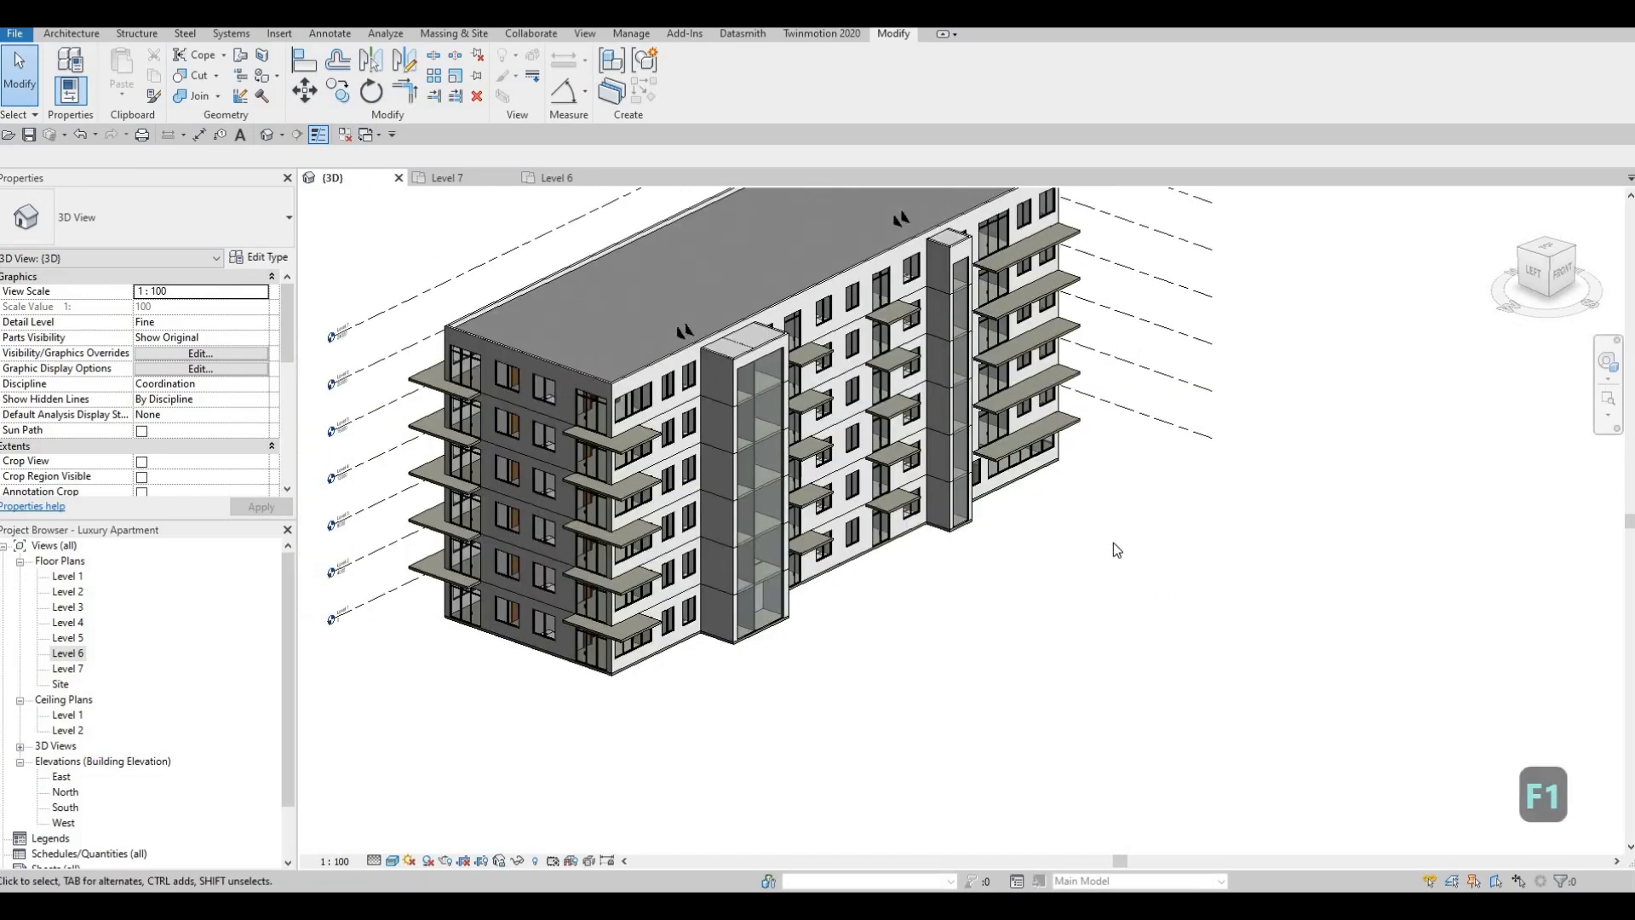
pyautogui.keyDown('shift'); pyautogui.moveTo(1062, 551); pyautogui.dragTo(967, 587, button='middle'); pyautogui.keyUp('shift')
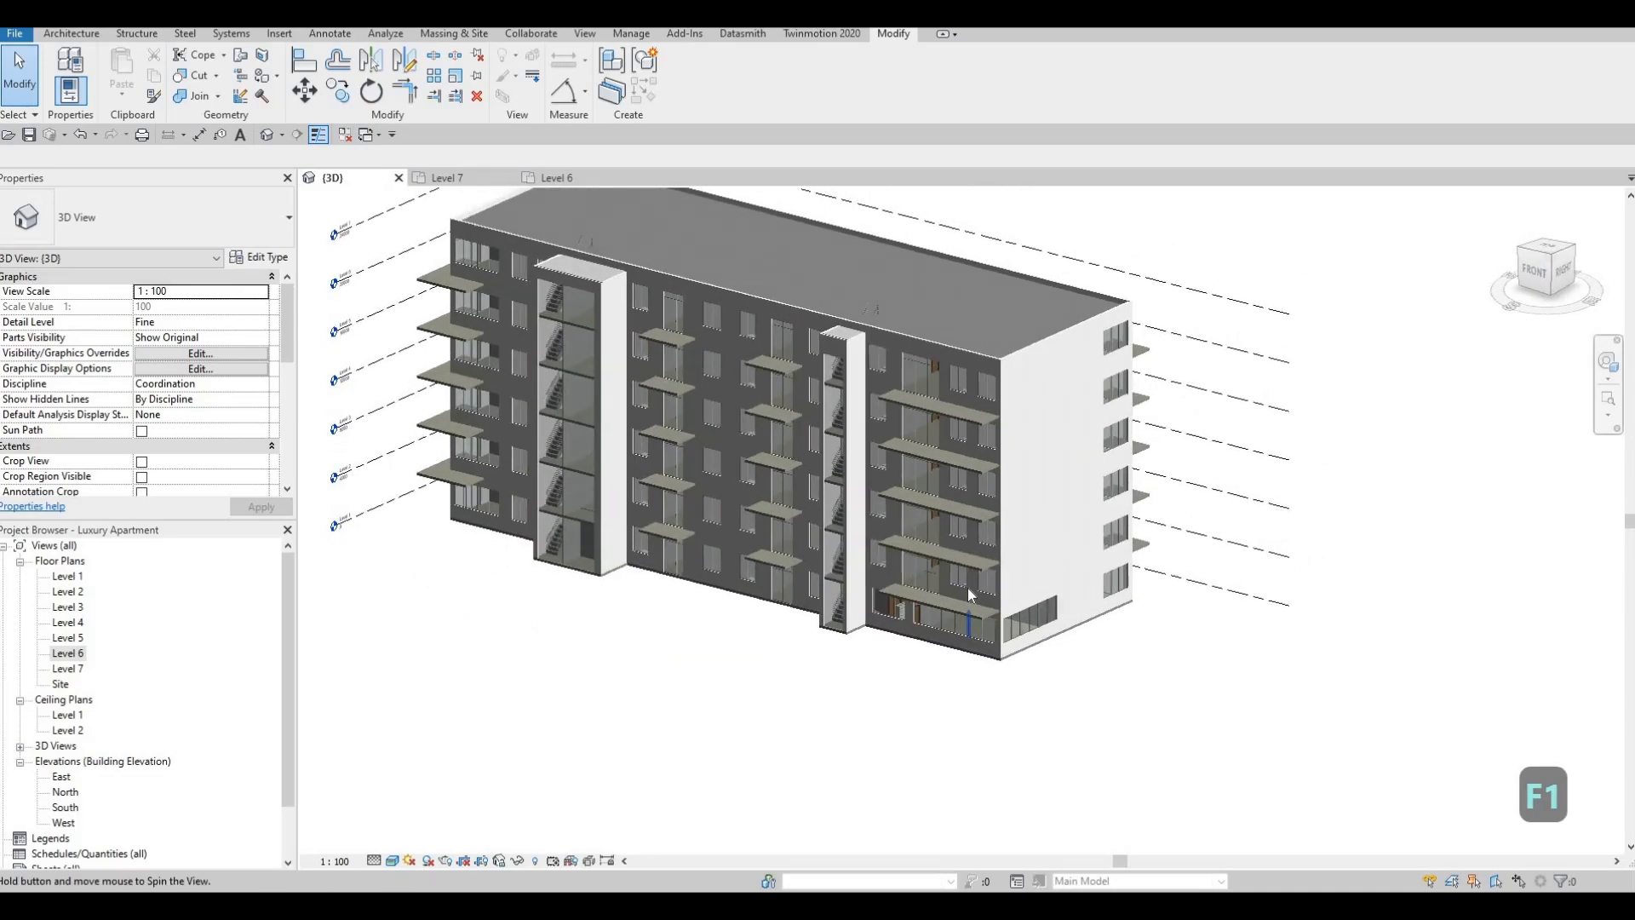
pyautogui.keyDown('shift'); pyautogui.moveTo(1329, 576); pyautogui.dragTo(908, 514, button='middle'); pyautogui.keyUp('shift')
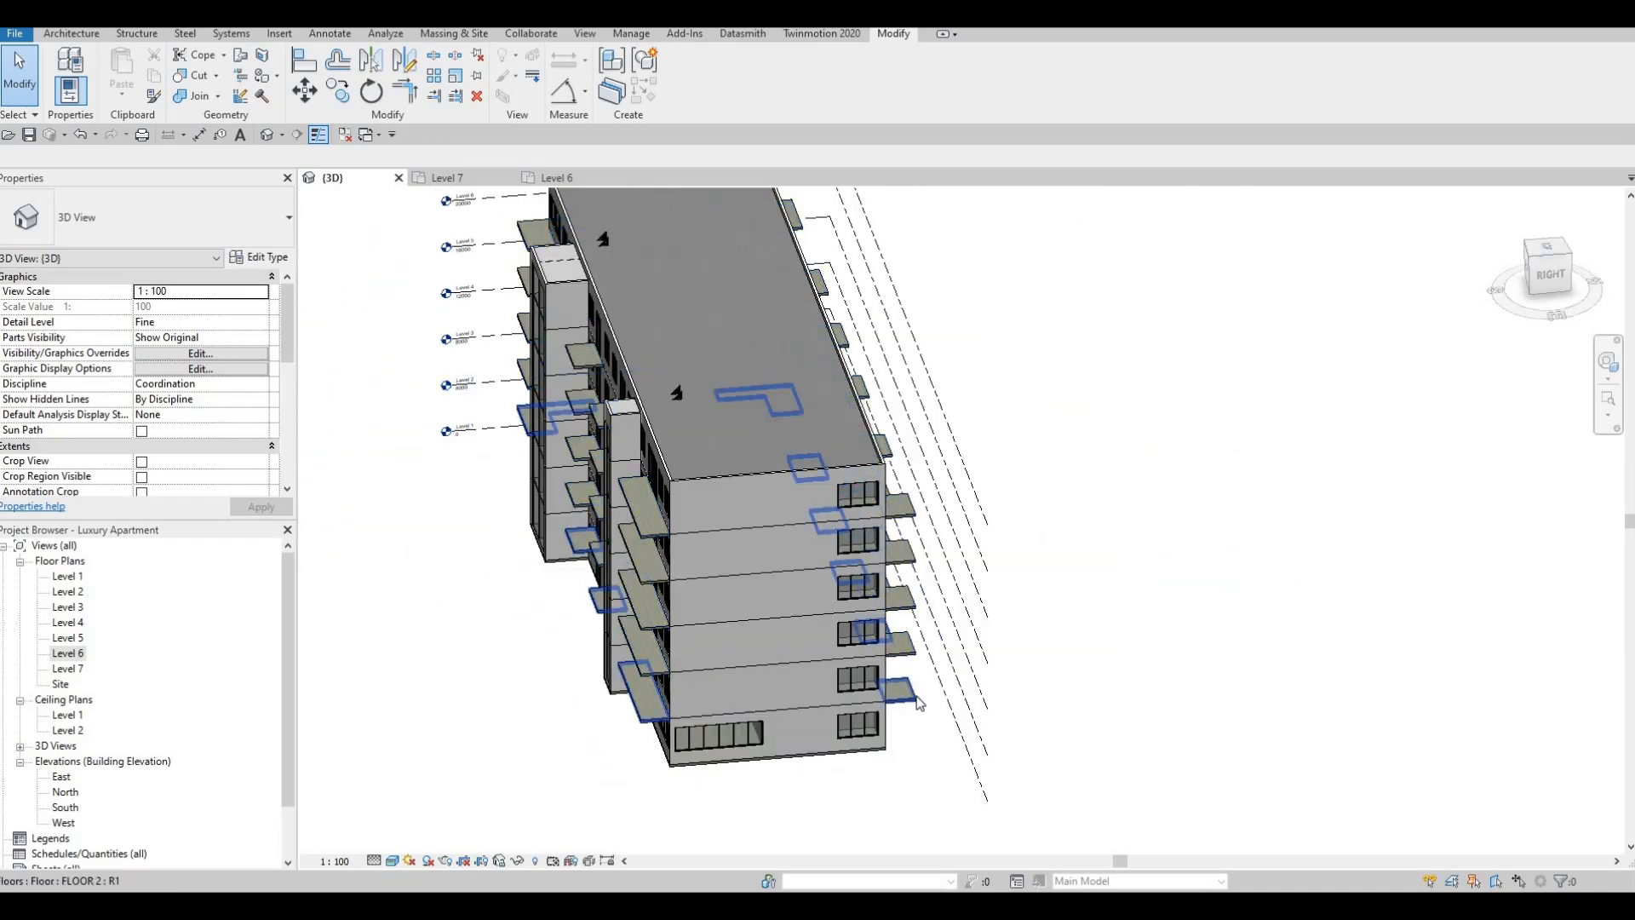
pyautogui.keyDown('shift'); pyautogui.moveTo(843, 715); pyautogui.dragTo(1120, 593, button='middle'); pyautogui.keyUp('shift')
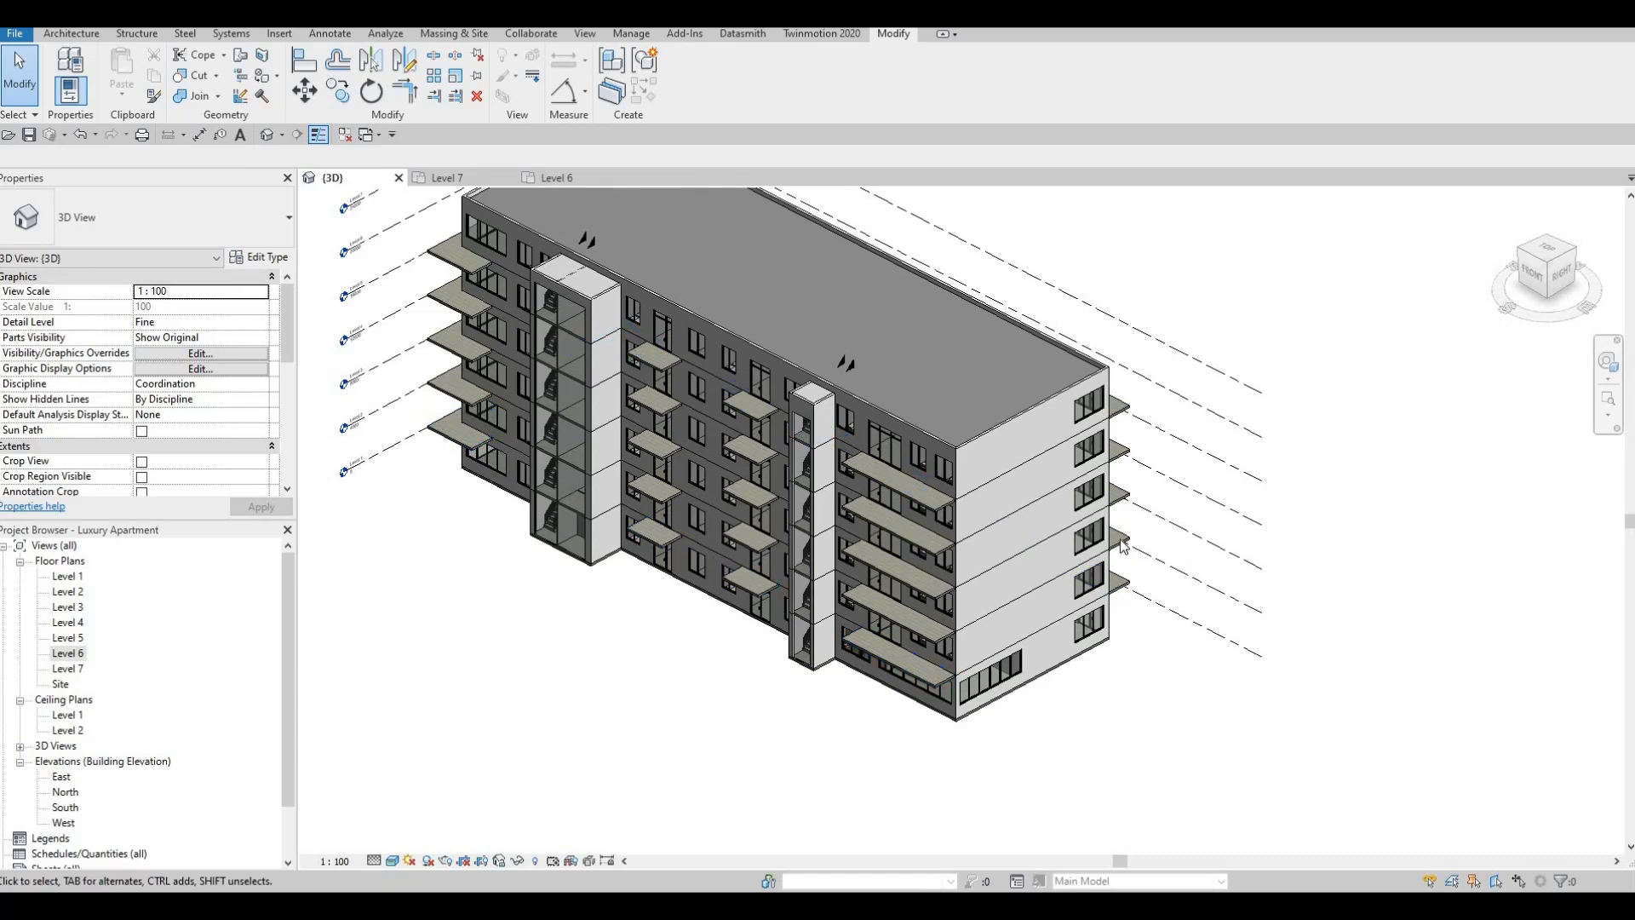
pyautogui.click(1124, 494)
pyautogui.keyDown('ctrl'); pyautogui.click(1131, 442); pyautogui.keyUp('ctrl')
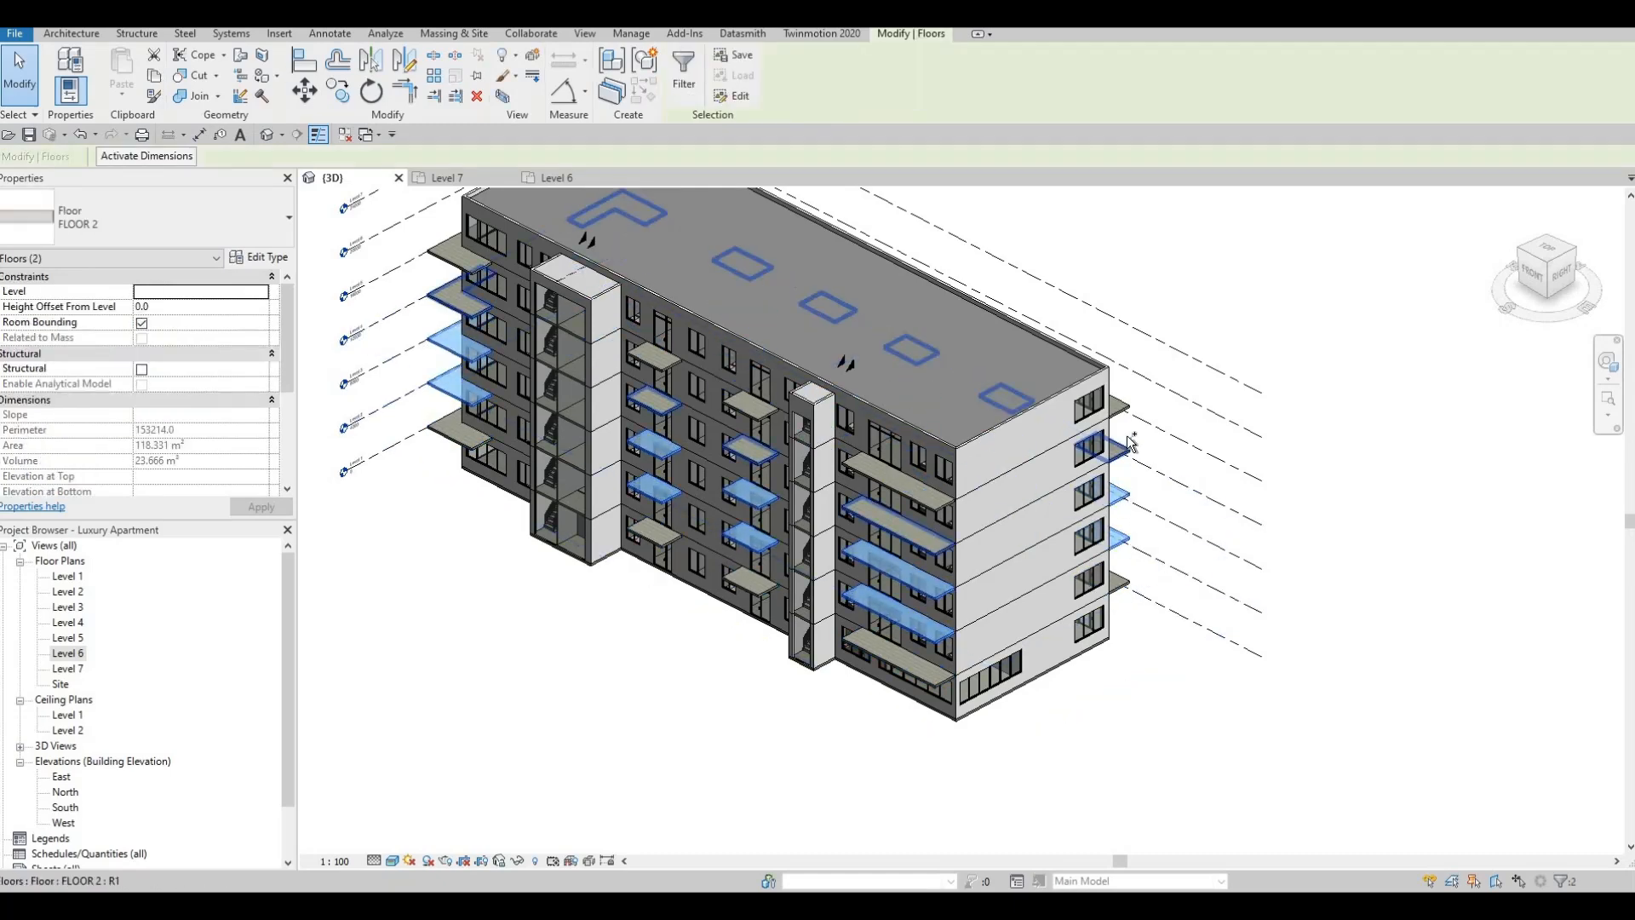
pyautogui.keyDown('ctrl'); pyautogui.click(1123, 406); pyautogui.keyUp('ctrl')
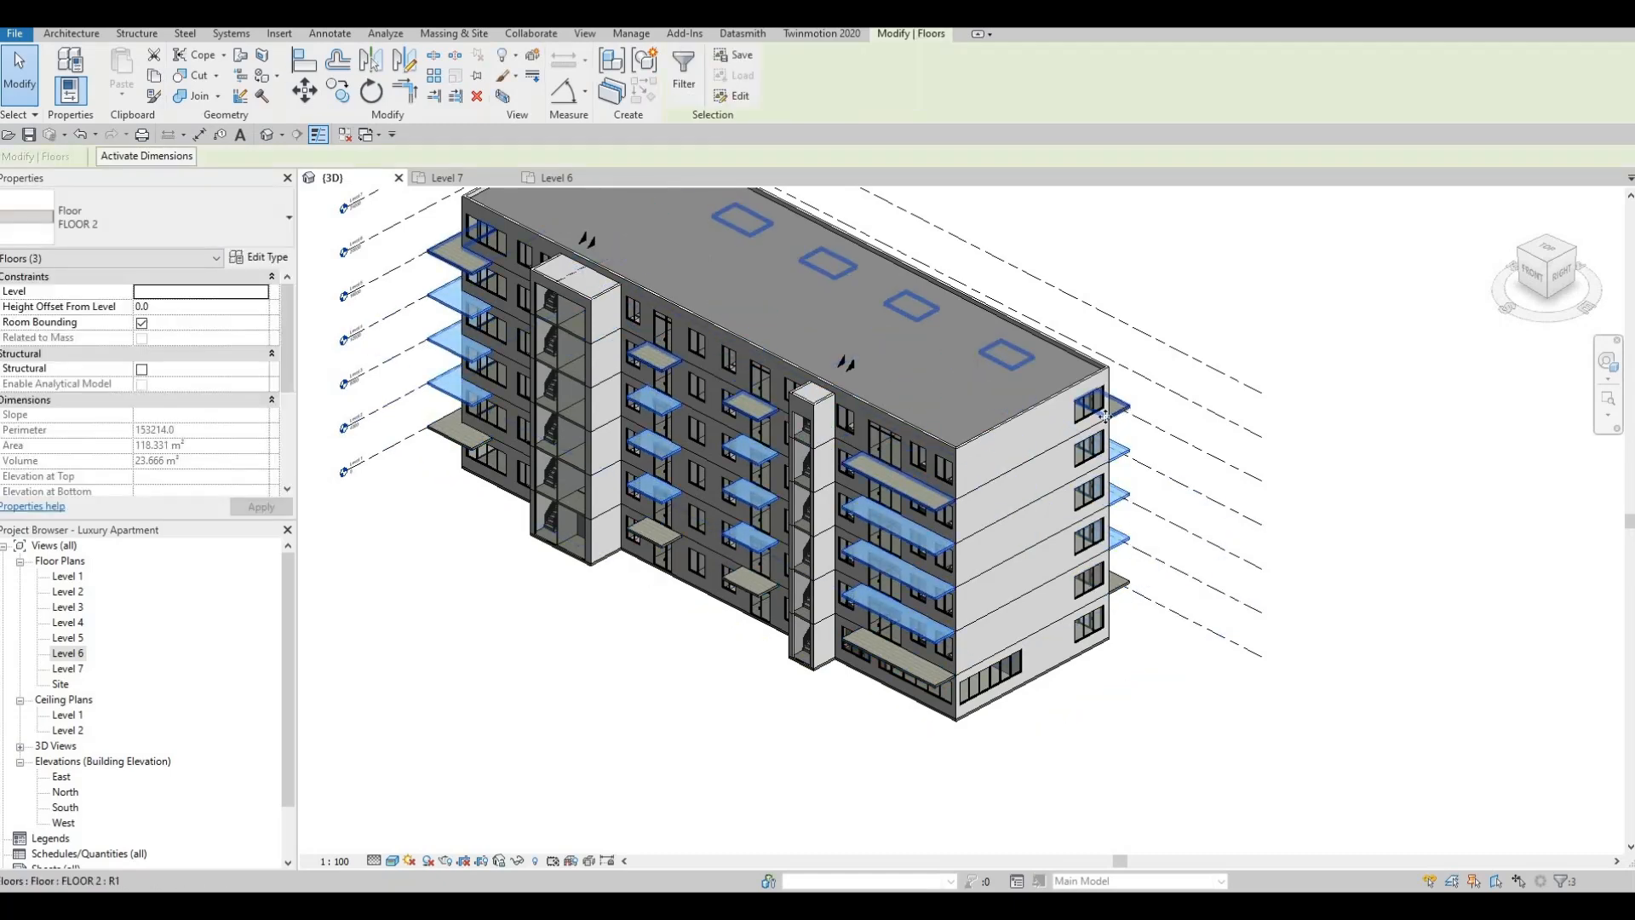
pyautogui.press('Delete')
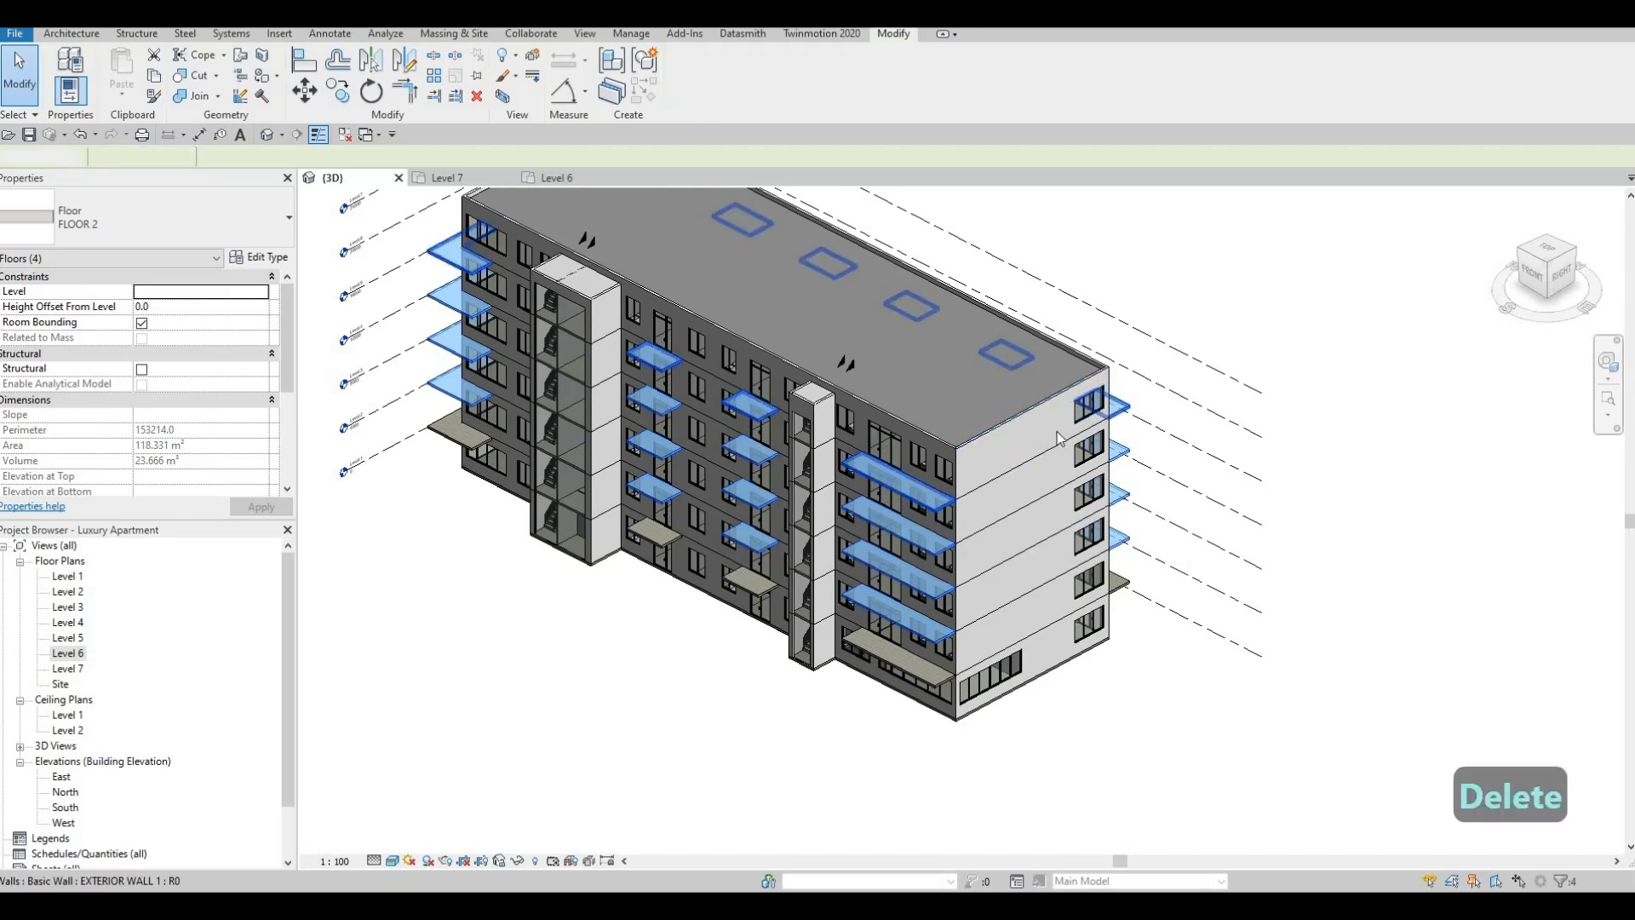
# - Open the boundary of the Level 2 balcony slab for editing and show it in the Level 2 floor plan
pyautogui.keyDown('shift'); pyautogui.moveTo(1099, 545); pyautogui.dragTo(1102, 489, button='middle'); pyautogui.keyUp('shift')
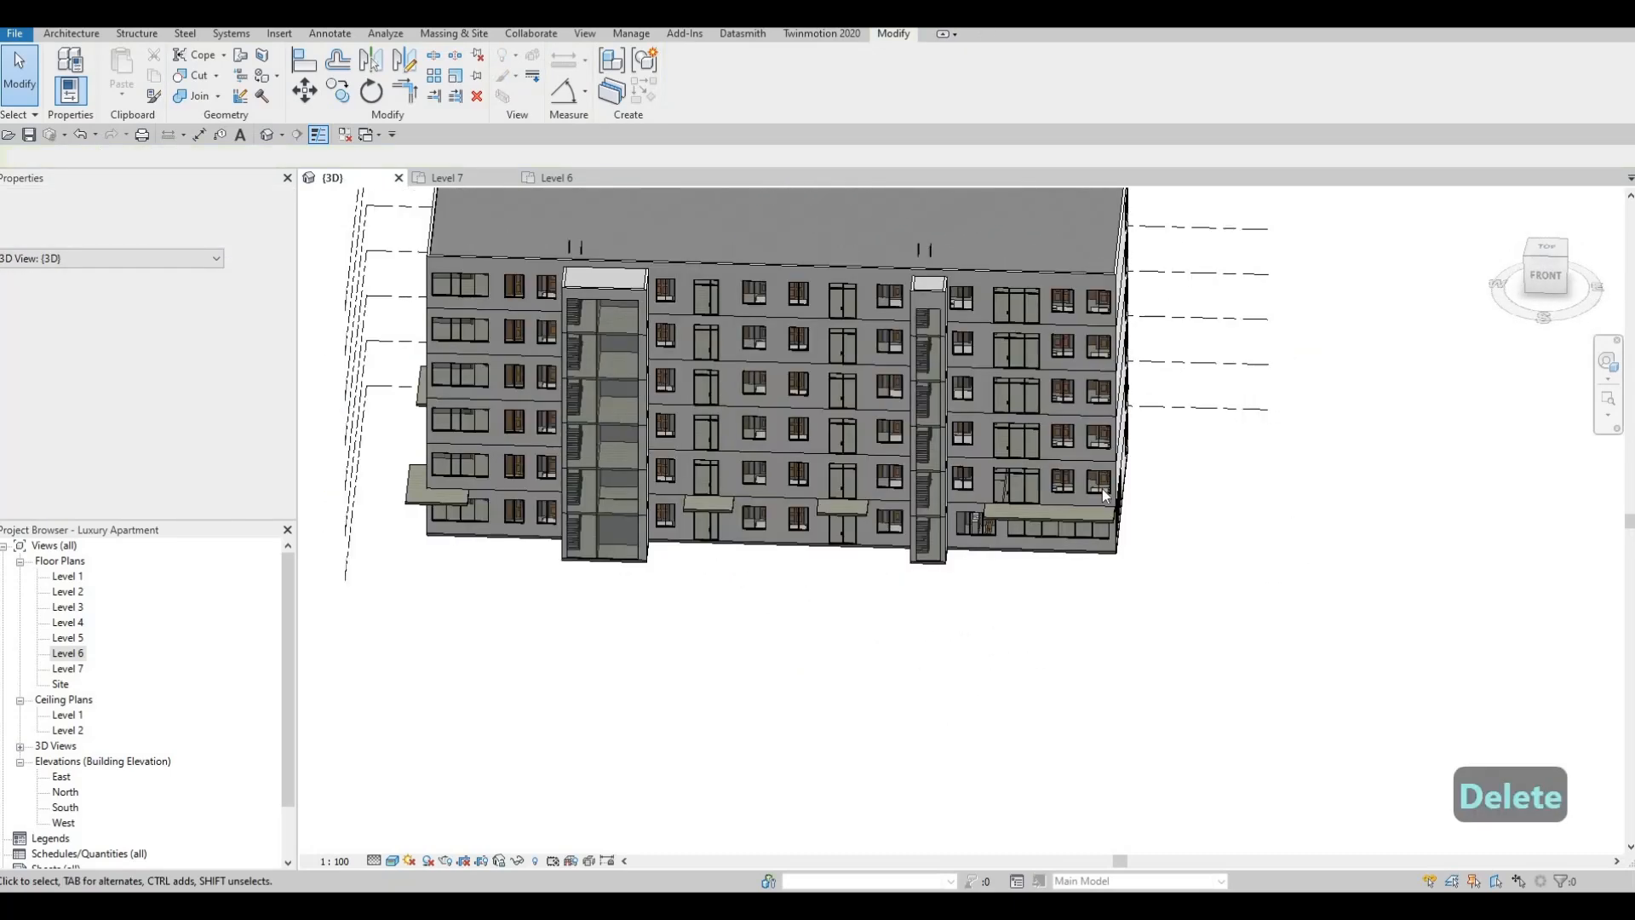
pyautogui.scroll(3, 1101, 489)
pyautogui.click(962, 497)
pyautogui.click(700, 92)
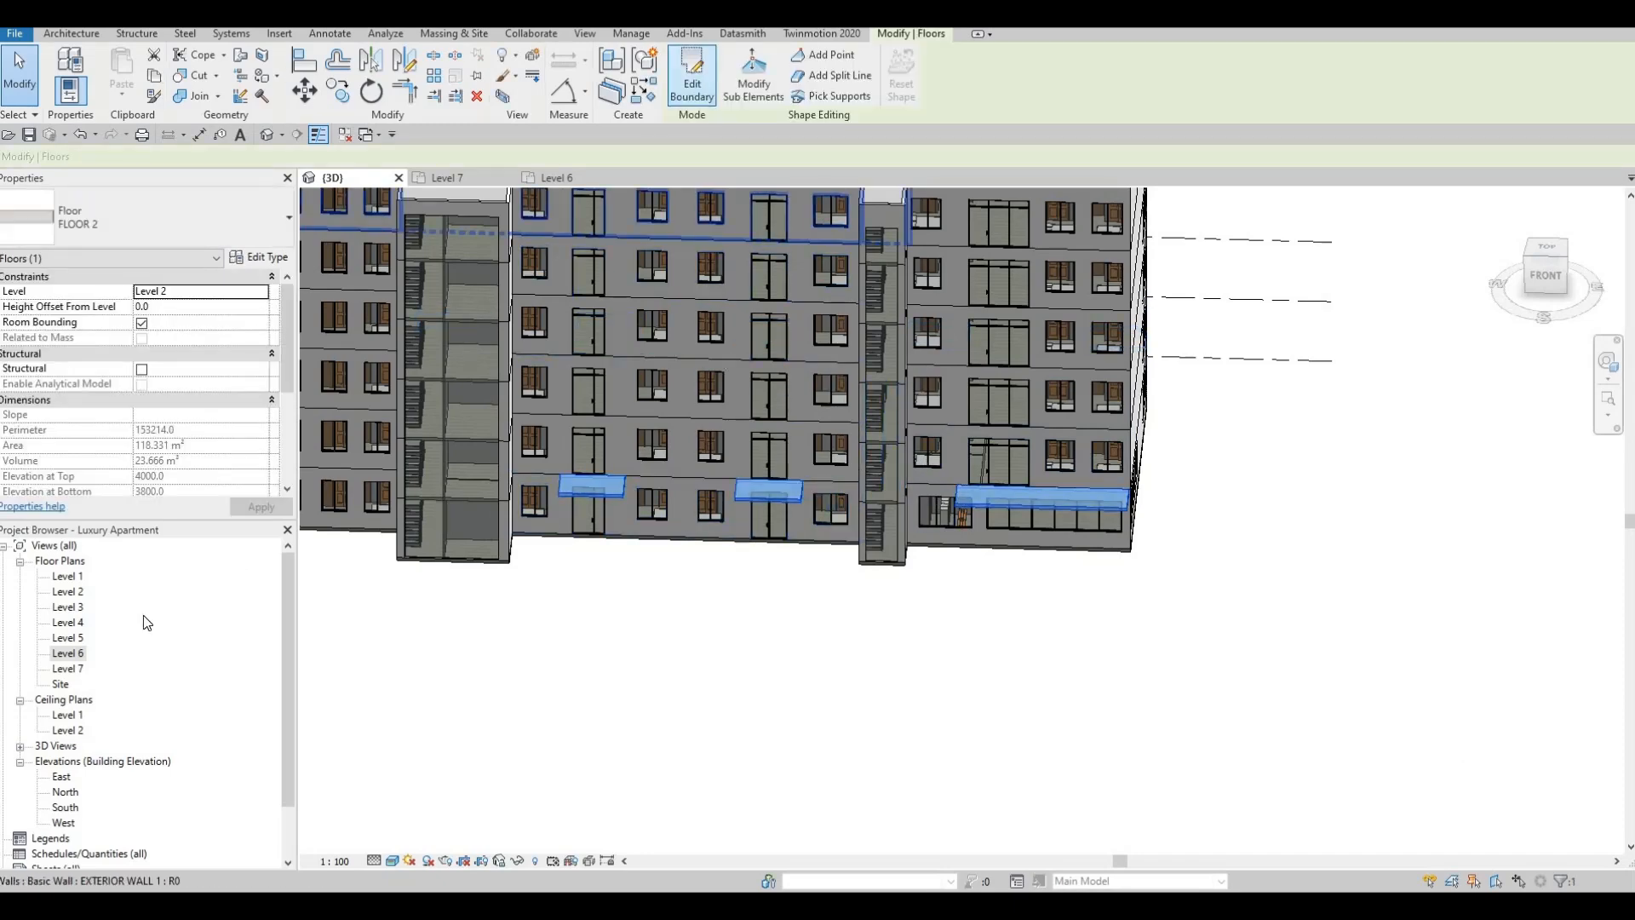
pyautogui.doubleClick(70, 593)
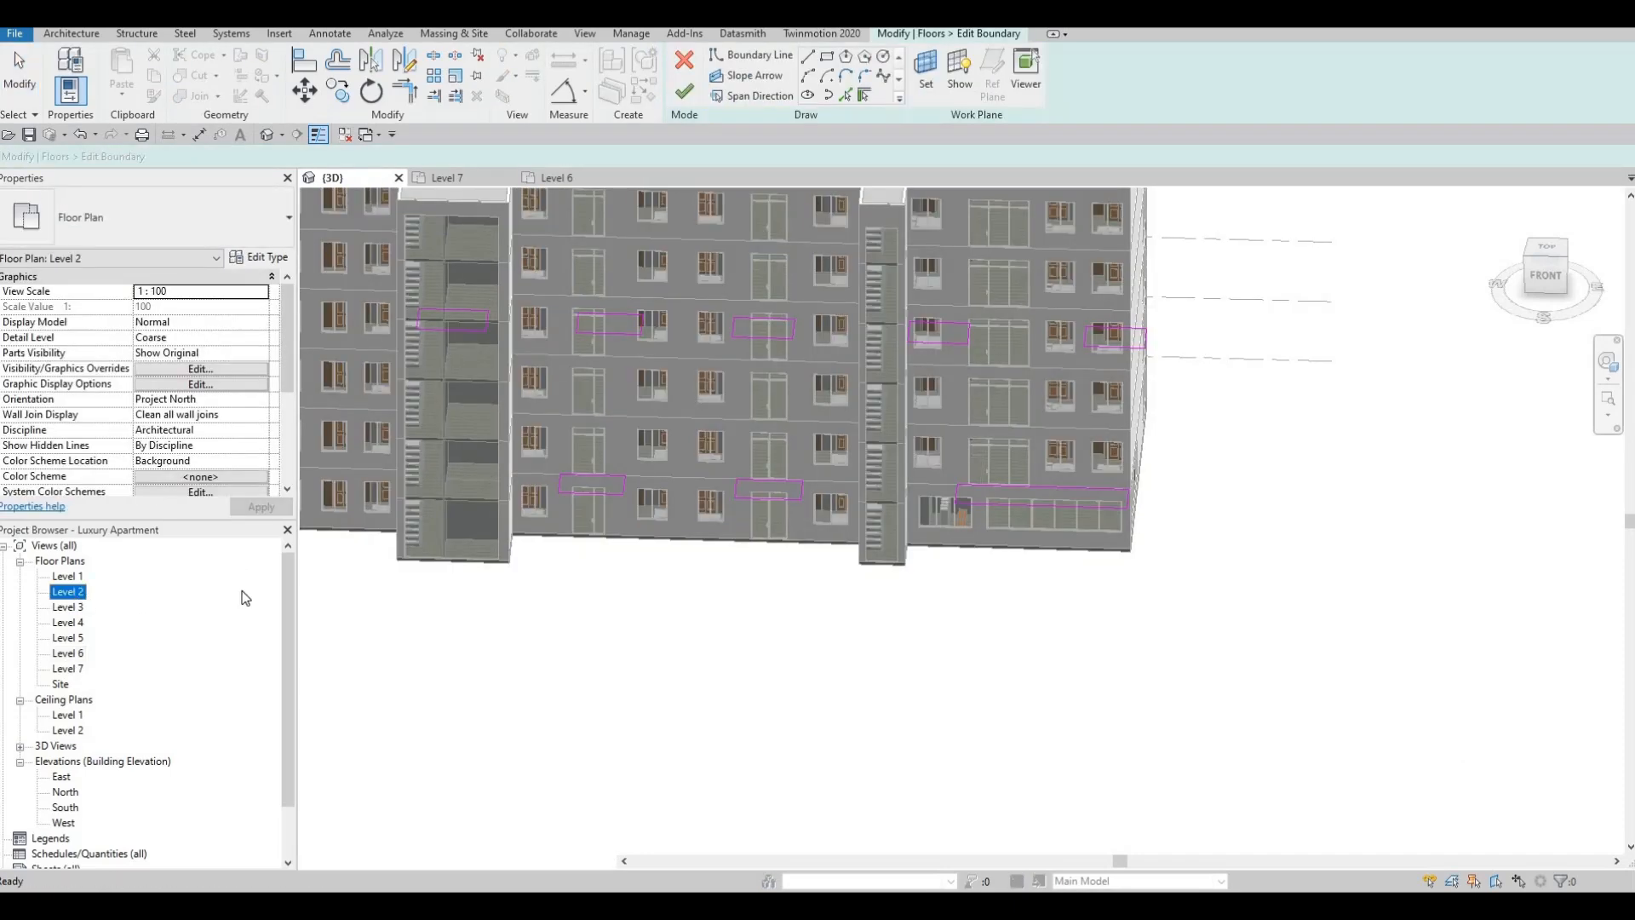
pyautogui.scroll(3, 1235, 583)
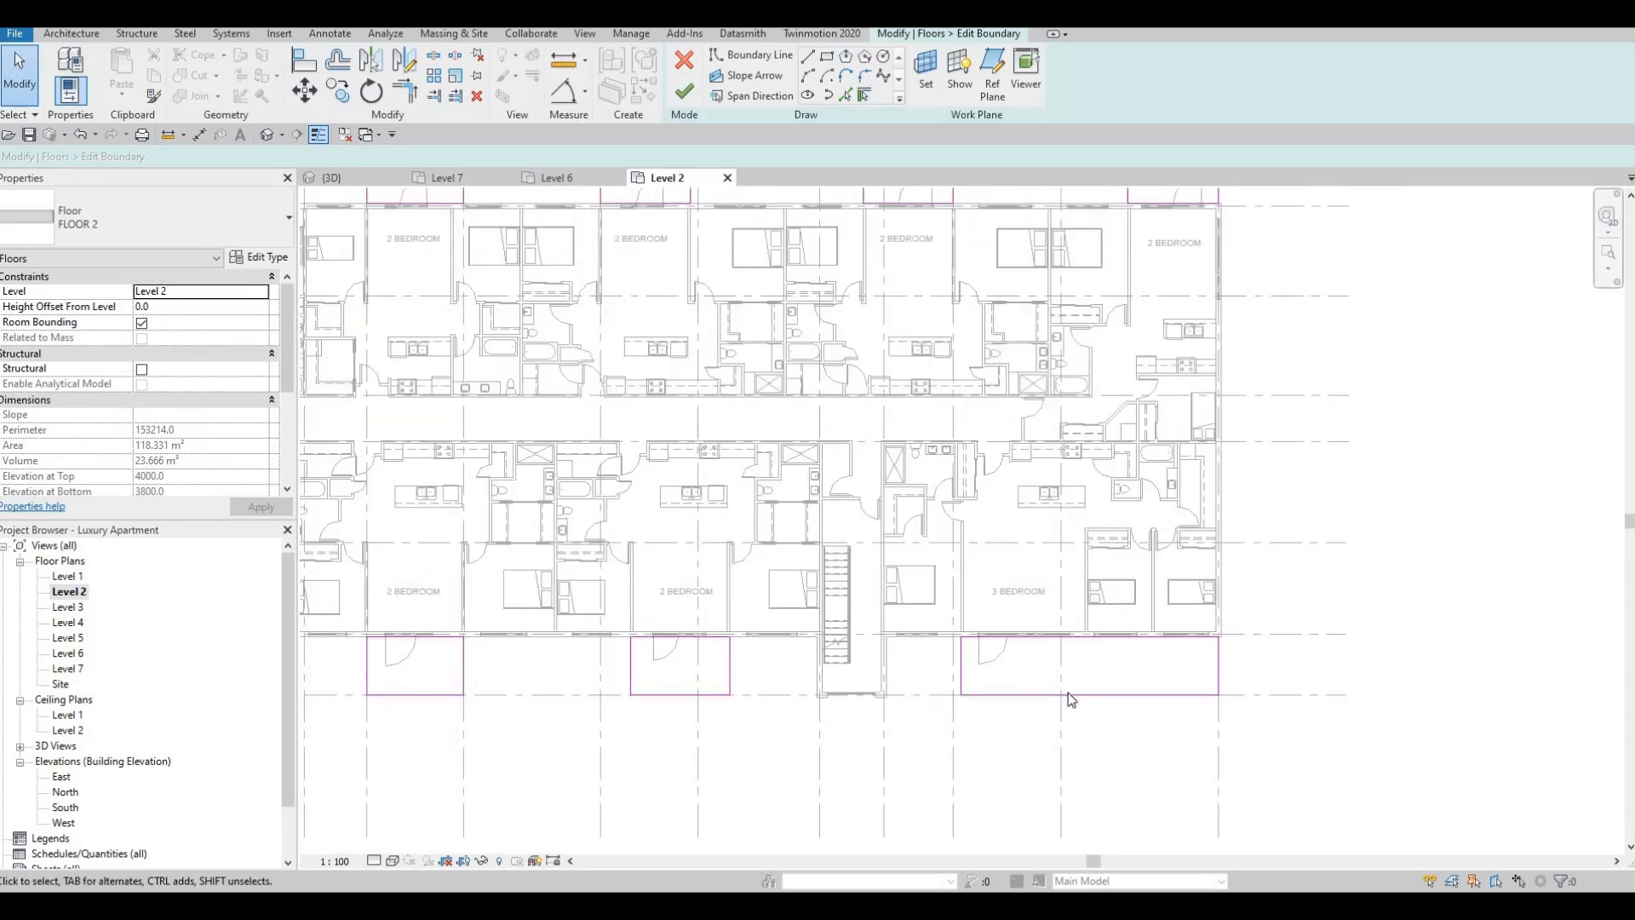
# - Draw a rectangular balcony boundary about 2292 × 5948 mm off the building's southeast corner, from grid F to grid H beside the 3 bedroom balcony
pyautogui.click(1068, 693)
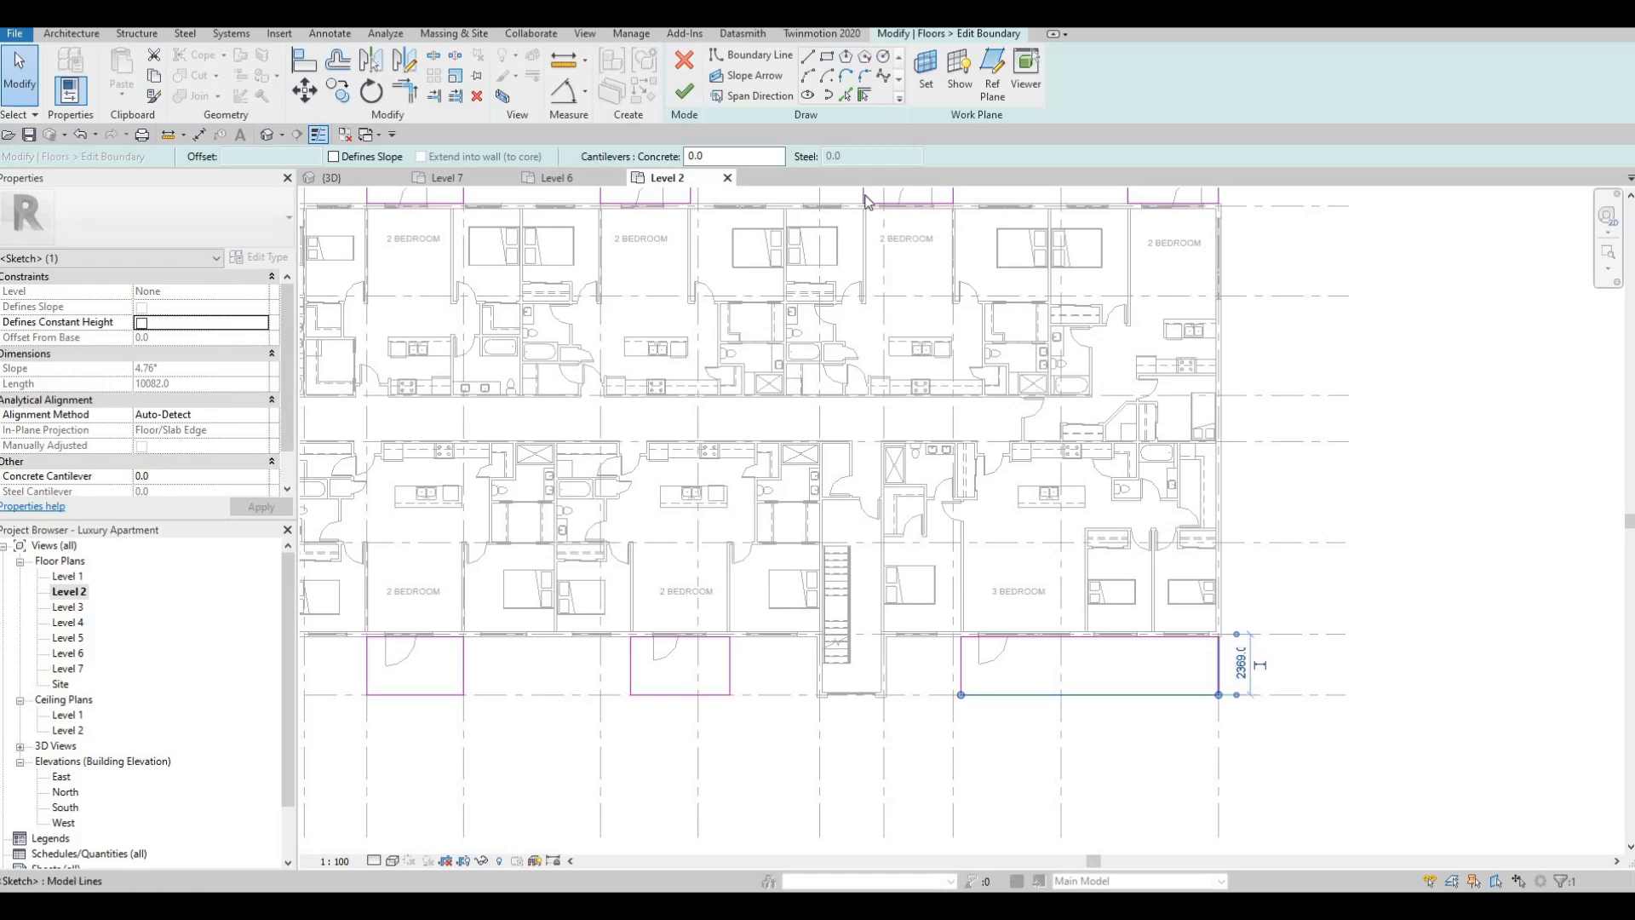
pyautogui.press('Escape')
pyautogui.press('l')
pyautogui.press('i')
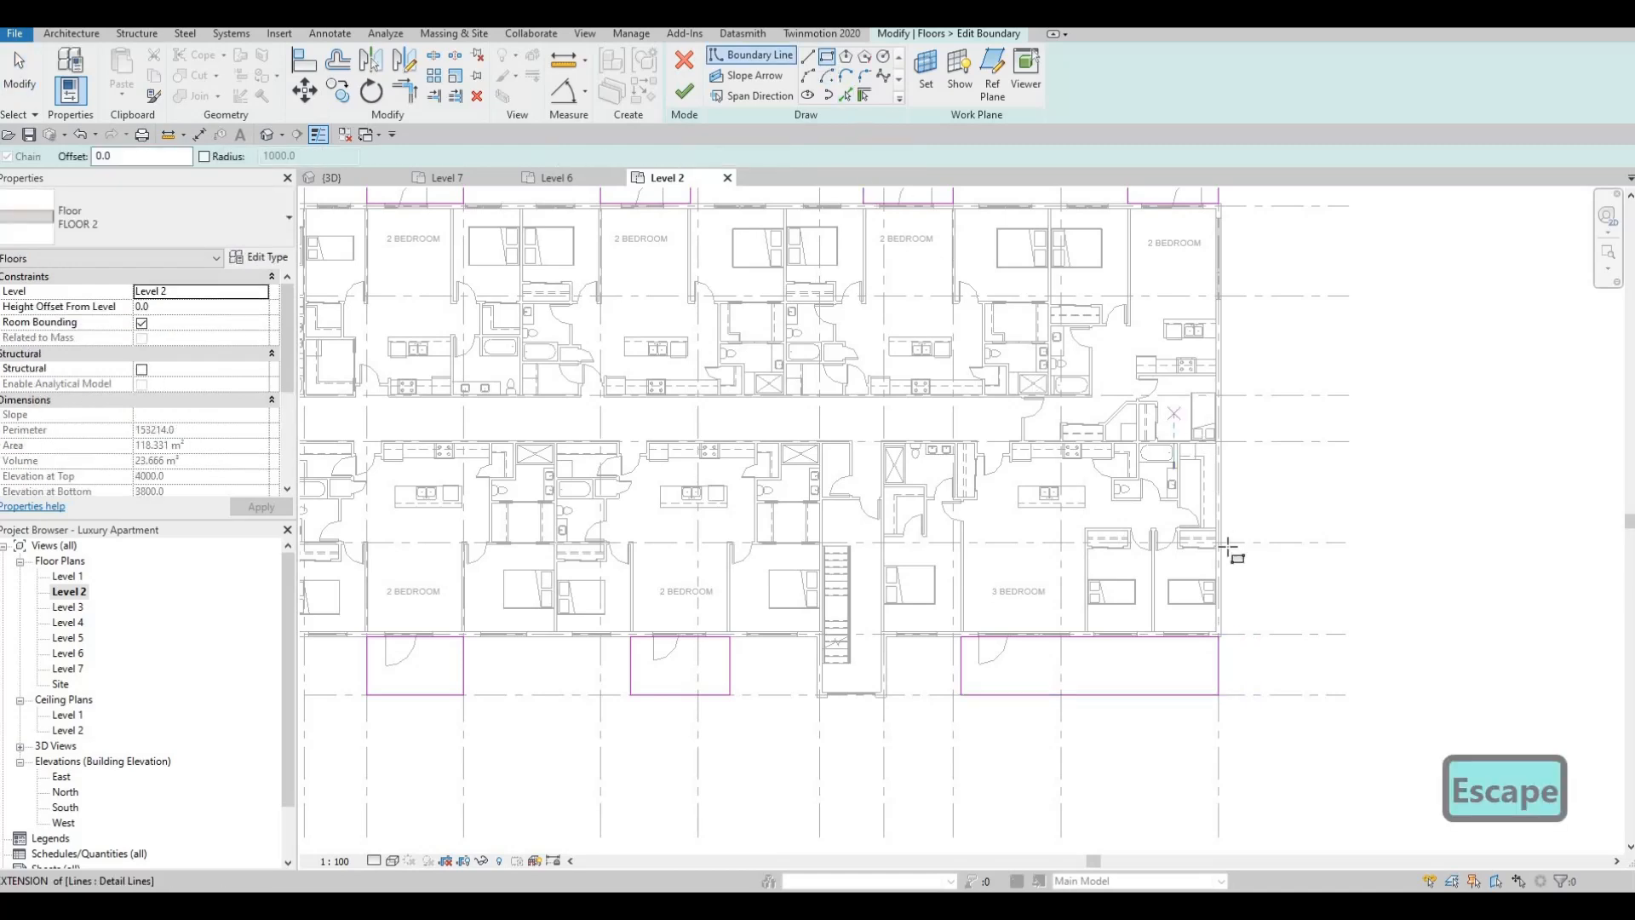
pyautogui.click(1277, 542)
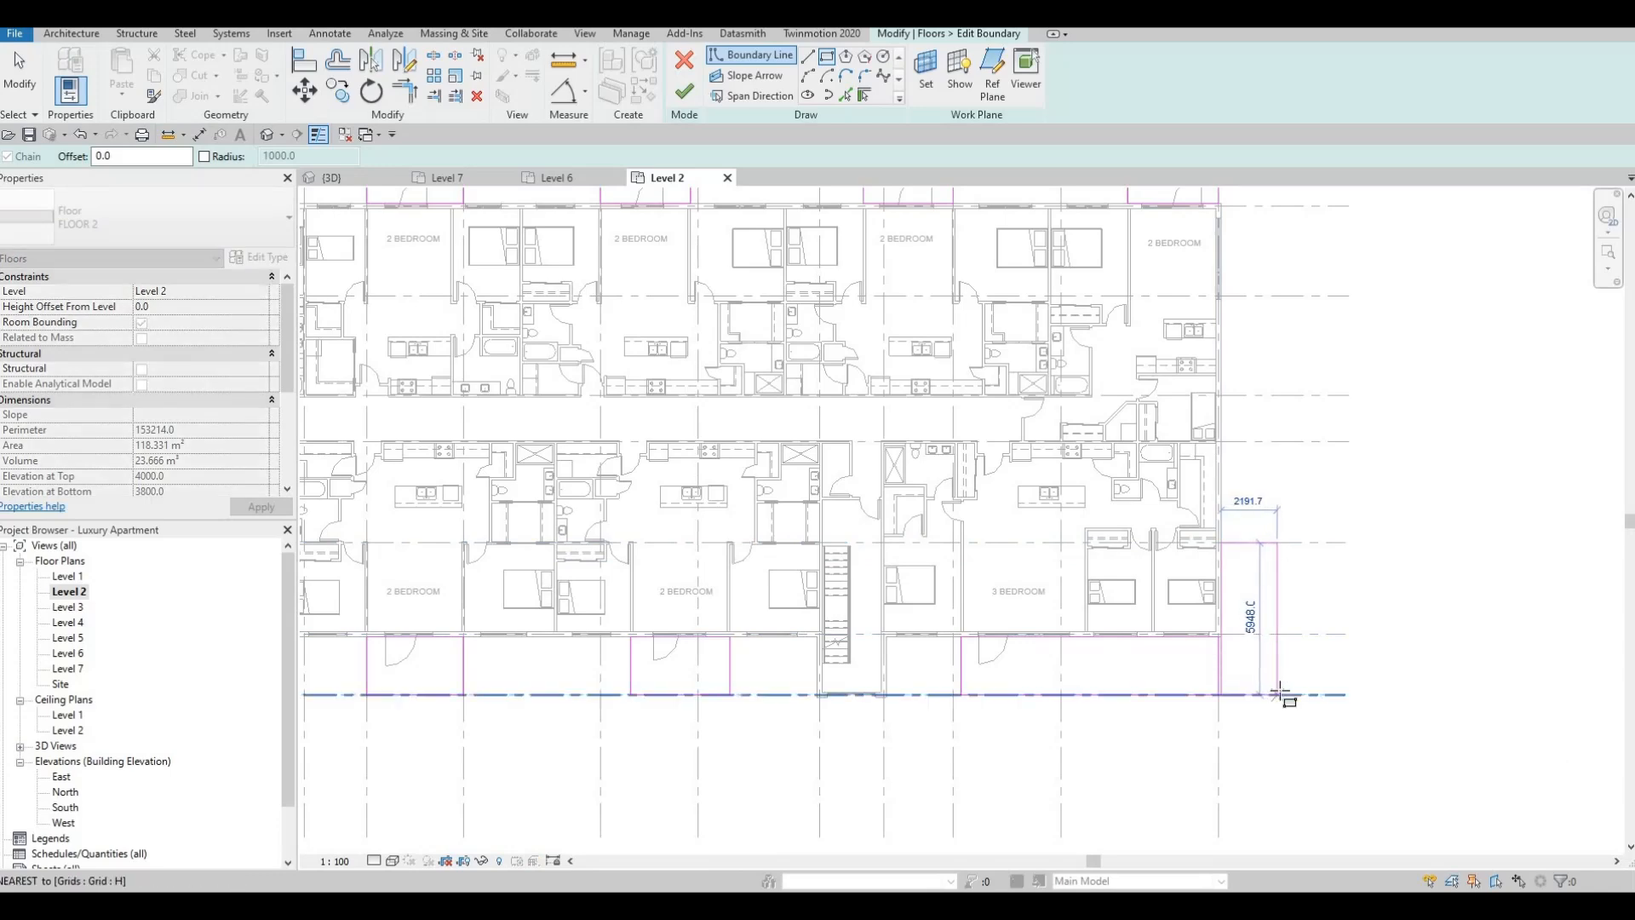
pyautogui.click(1256, 553)
pyautogui.press('Escape')
pyautogui.press('Escape')
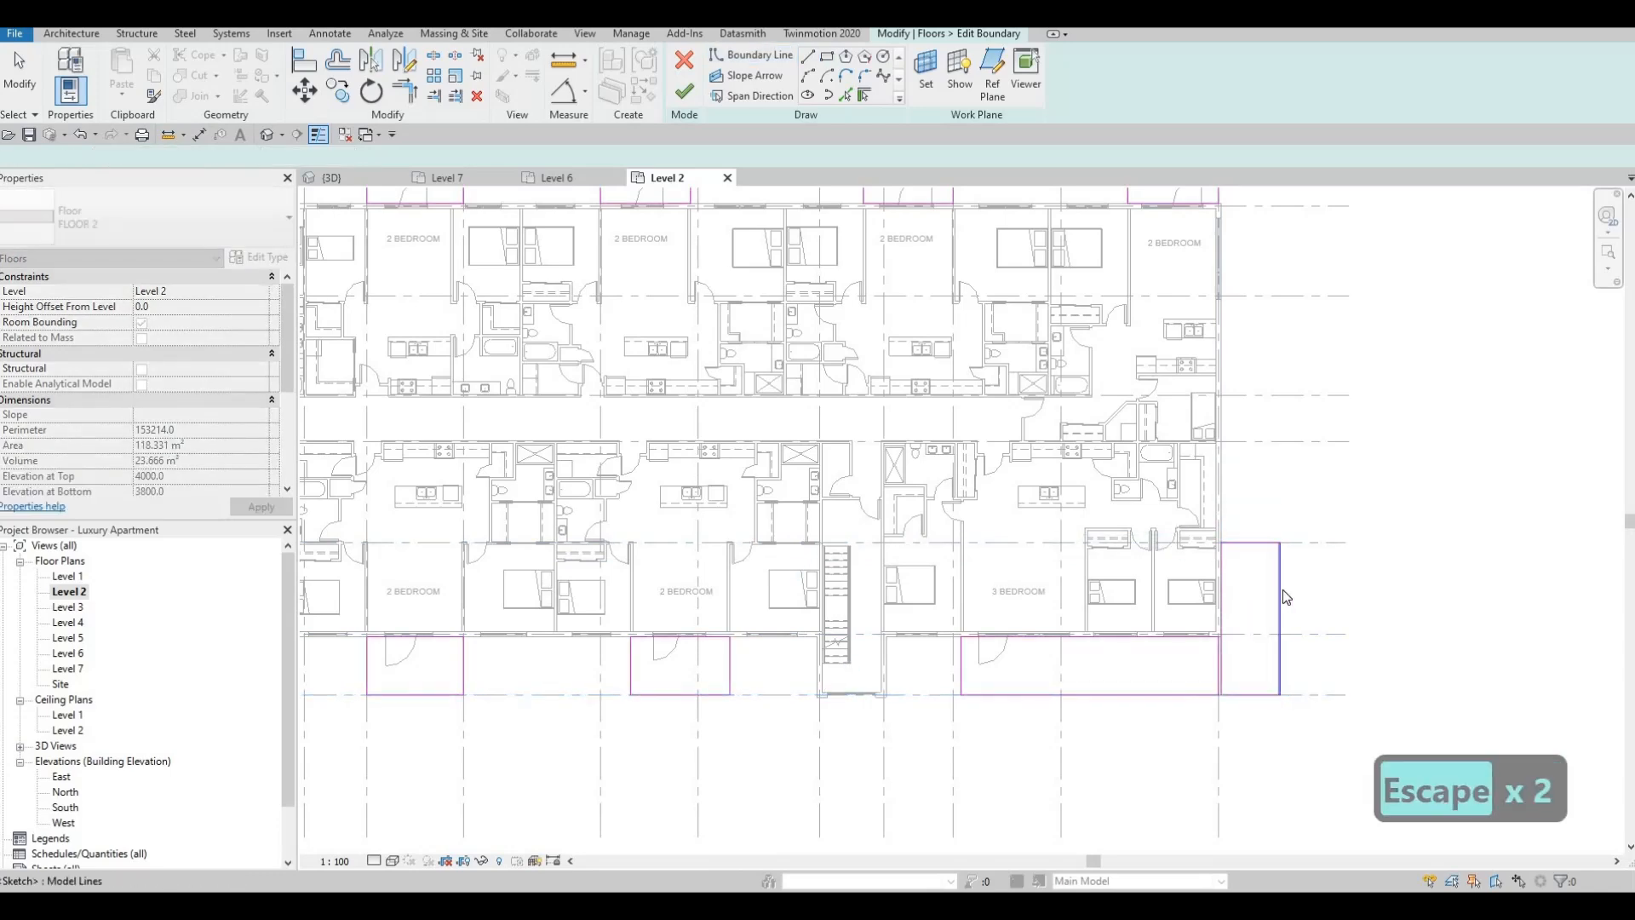
# - Draw a 3100 × 4600 mm rectangular boundary from grid A beside the northeast 2 bedroom balcony, outside grid 15
pyautogui.scroll(-2, 1102, 265)
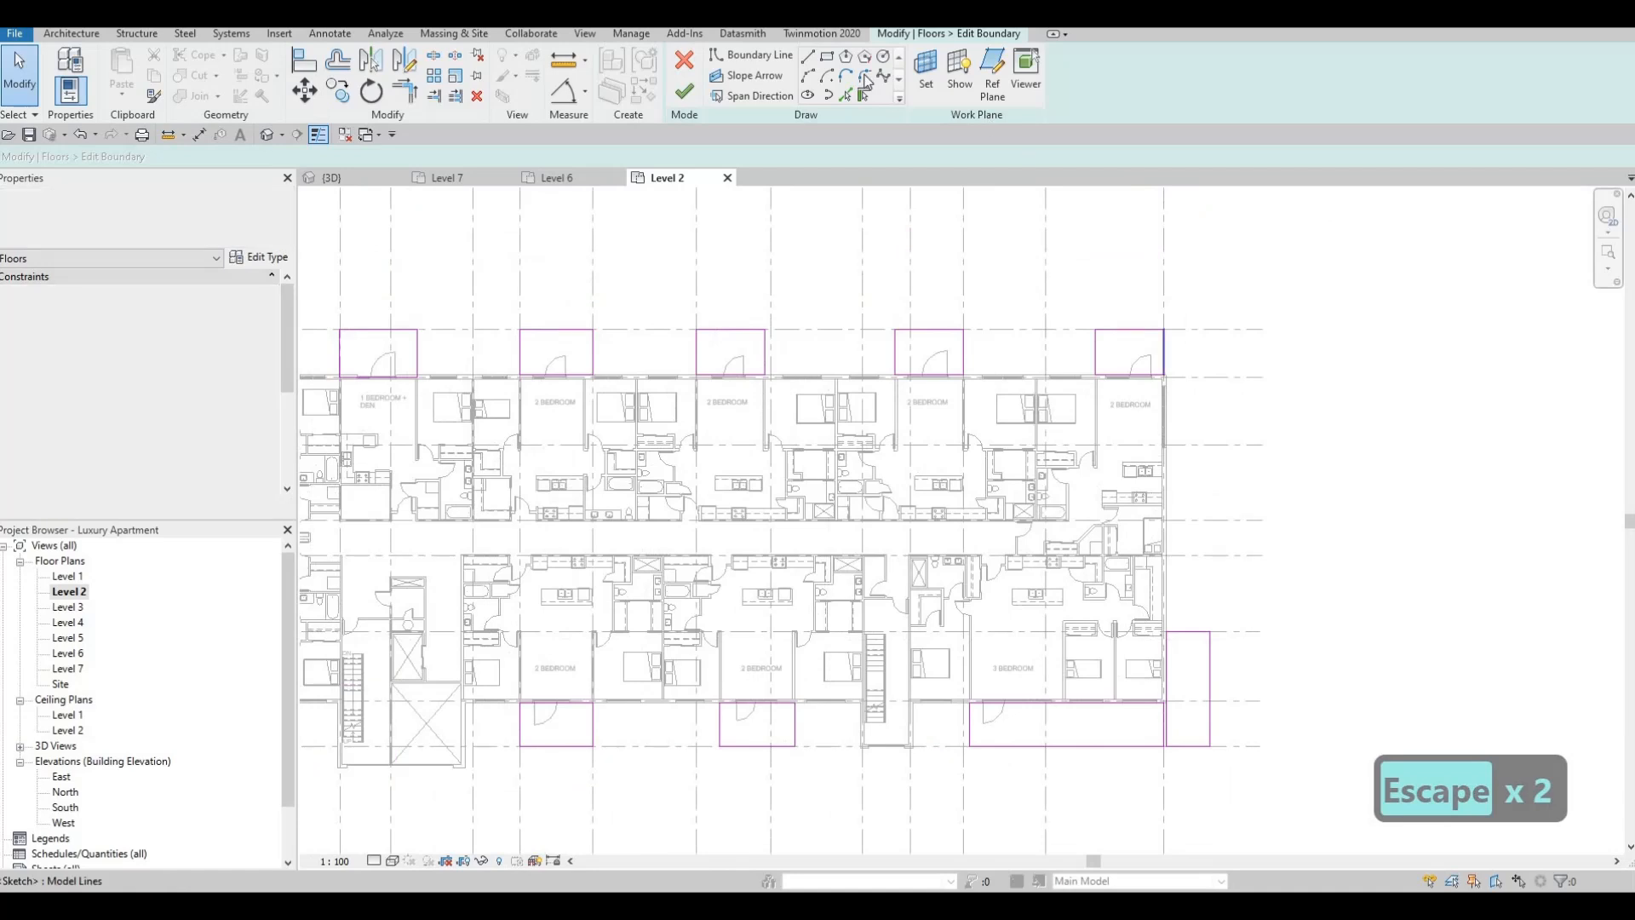
pyautogui.press('Return')
pyautogui.click(1164, 330)
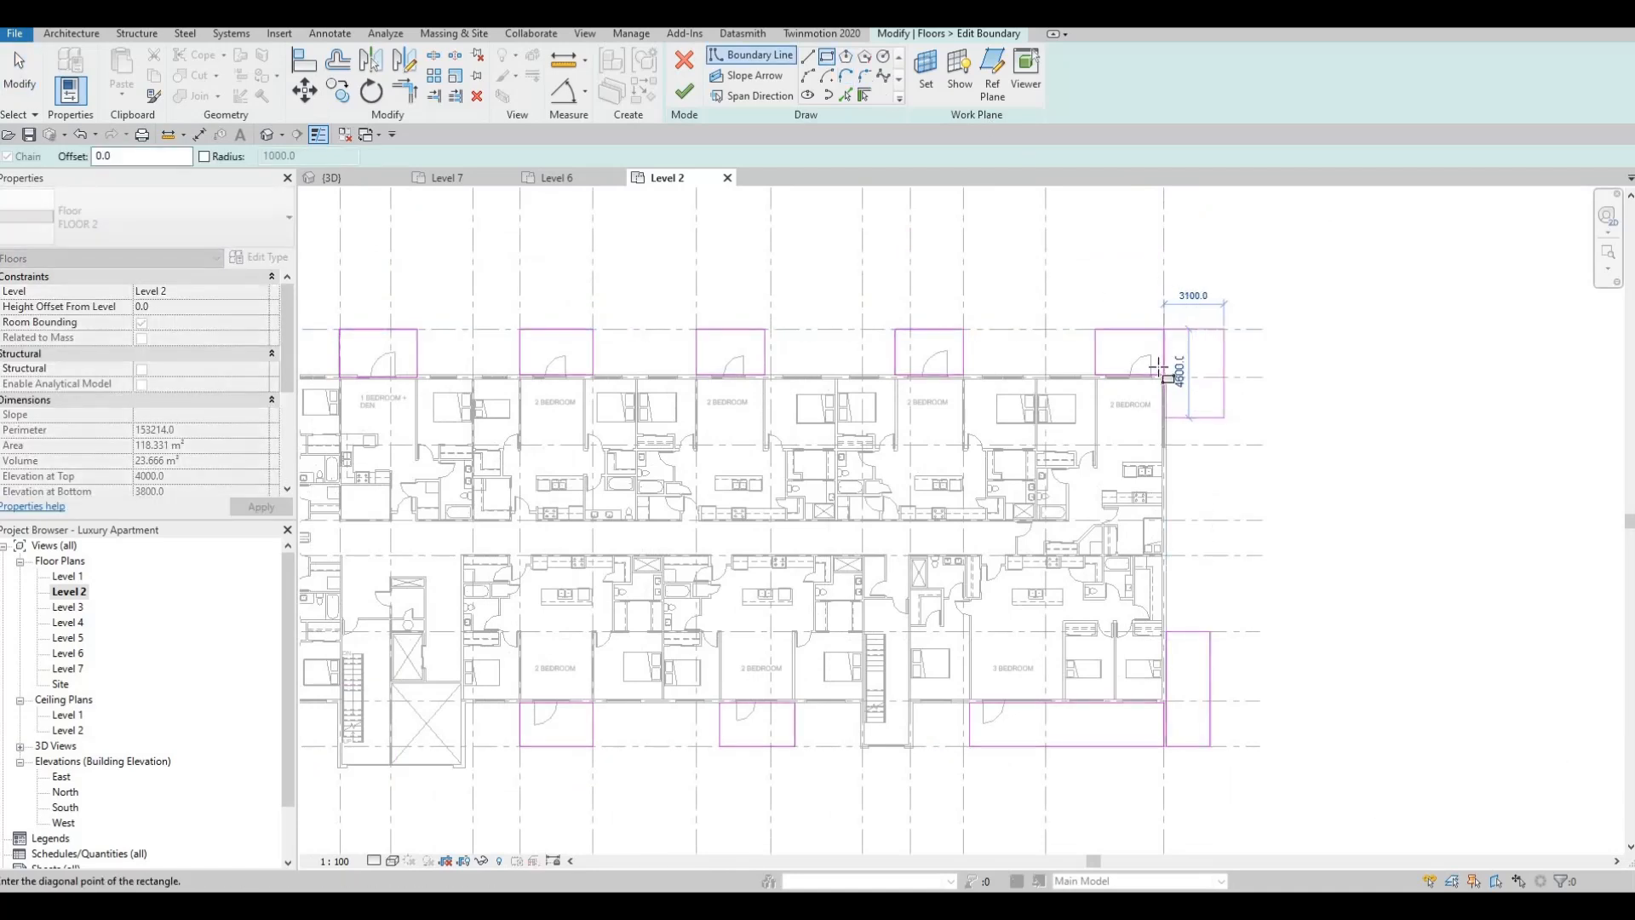
pyautogui.click(1168, 378)
pyautogui.press('Escape')
pyautogui.press('Escape')
# - Shift the inner edge of the northeast rectangle off grid 15 onto the outer face of the east wall
pyautogui.scroll(4, 1175, 390)
pyautogui.press('Escape')
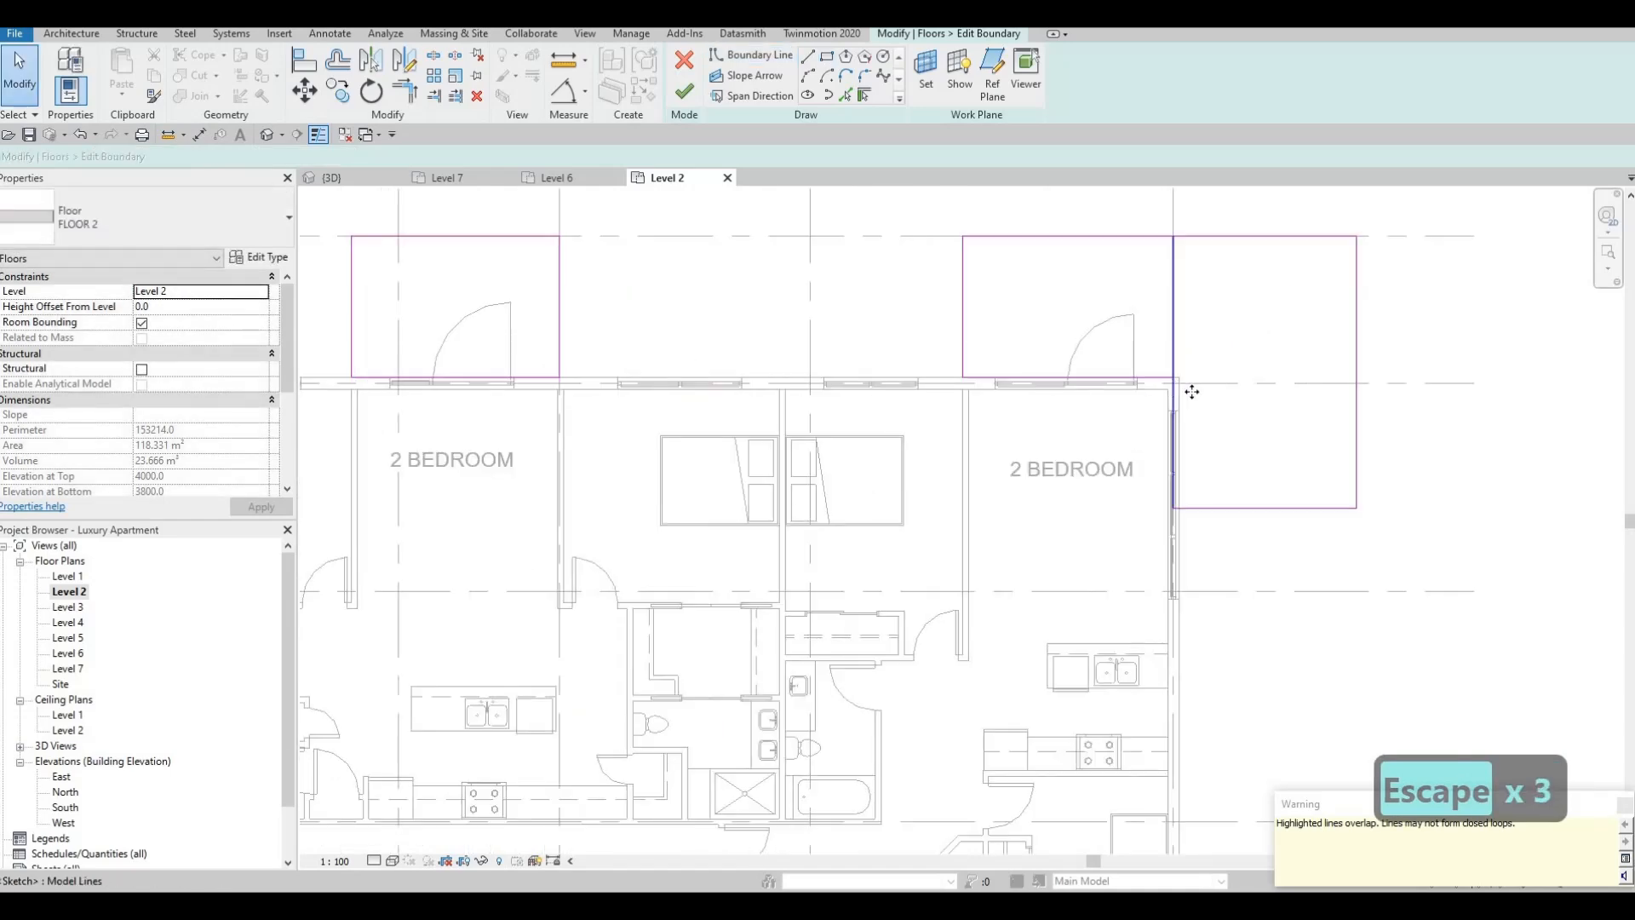
pyautogui.click(1179, 391)
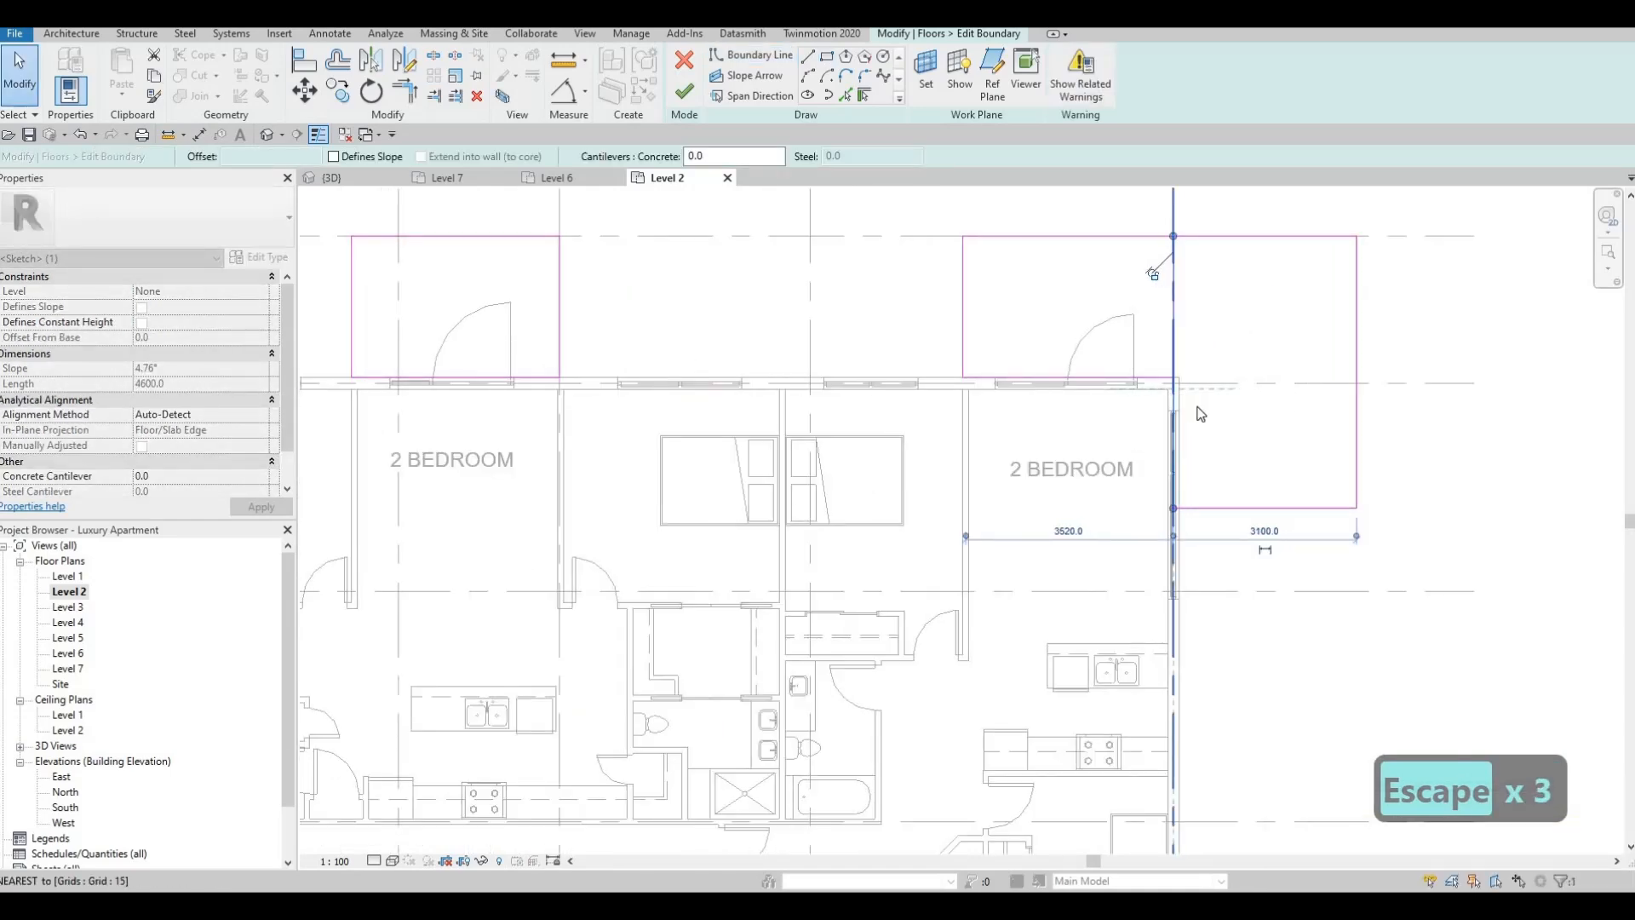
pyautogui.press('Escape')
pyautogui.scroll(-3, 1174, 323)
pyautogui.press('Escape')
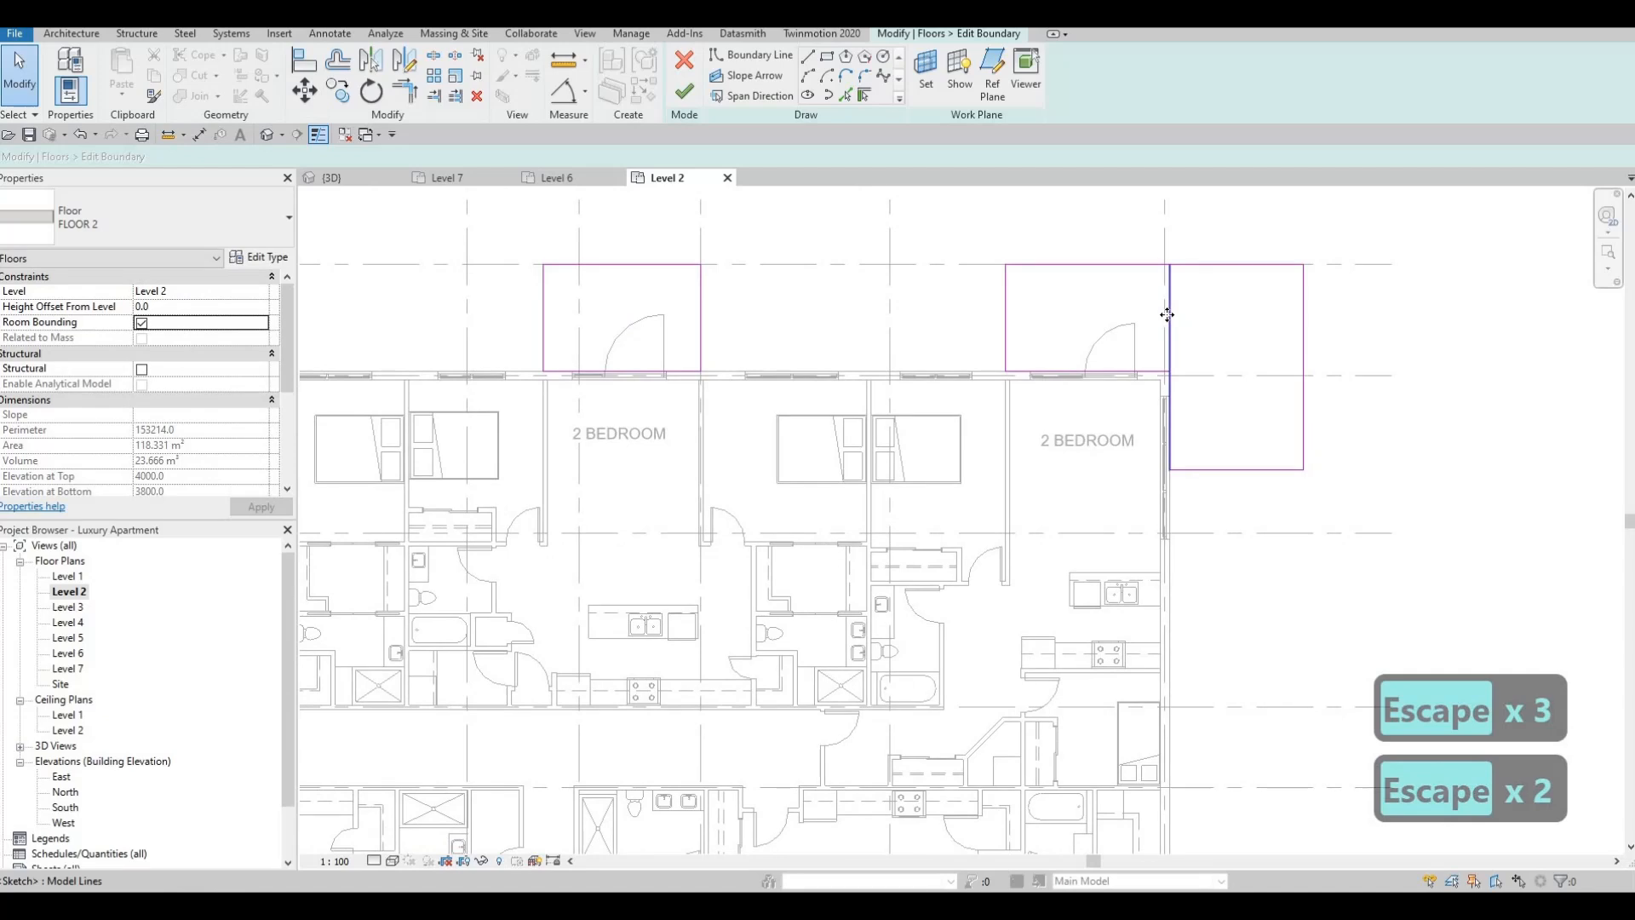
# - Trim the northeast rectangle's inner edge at the balcony's wall-side line and delete the dividing edges to form one L-shaped balcony
pyautogui.click(1168, 315)
pyautogui.press('Escape')
pyautogui.press('t')
pyautogui.press('r')
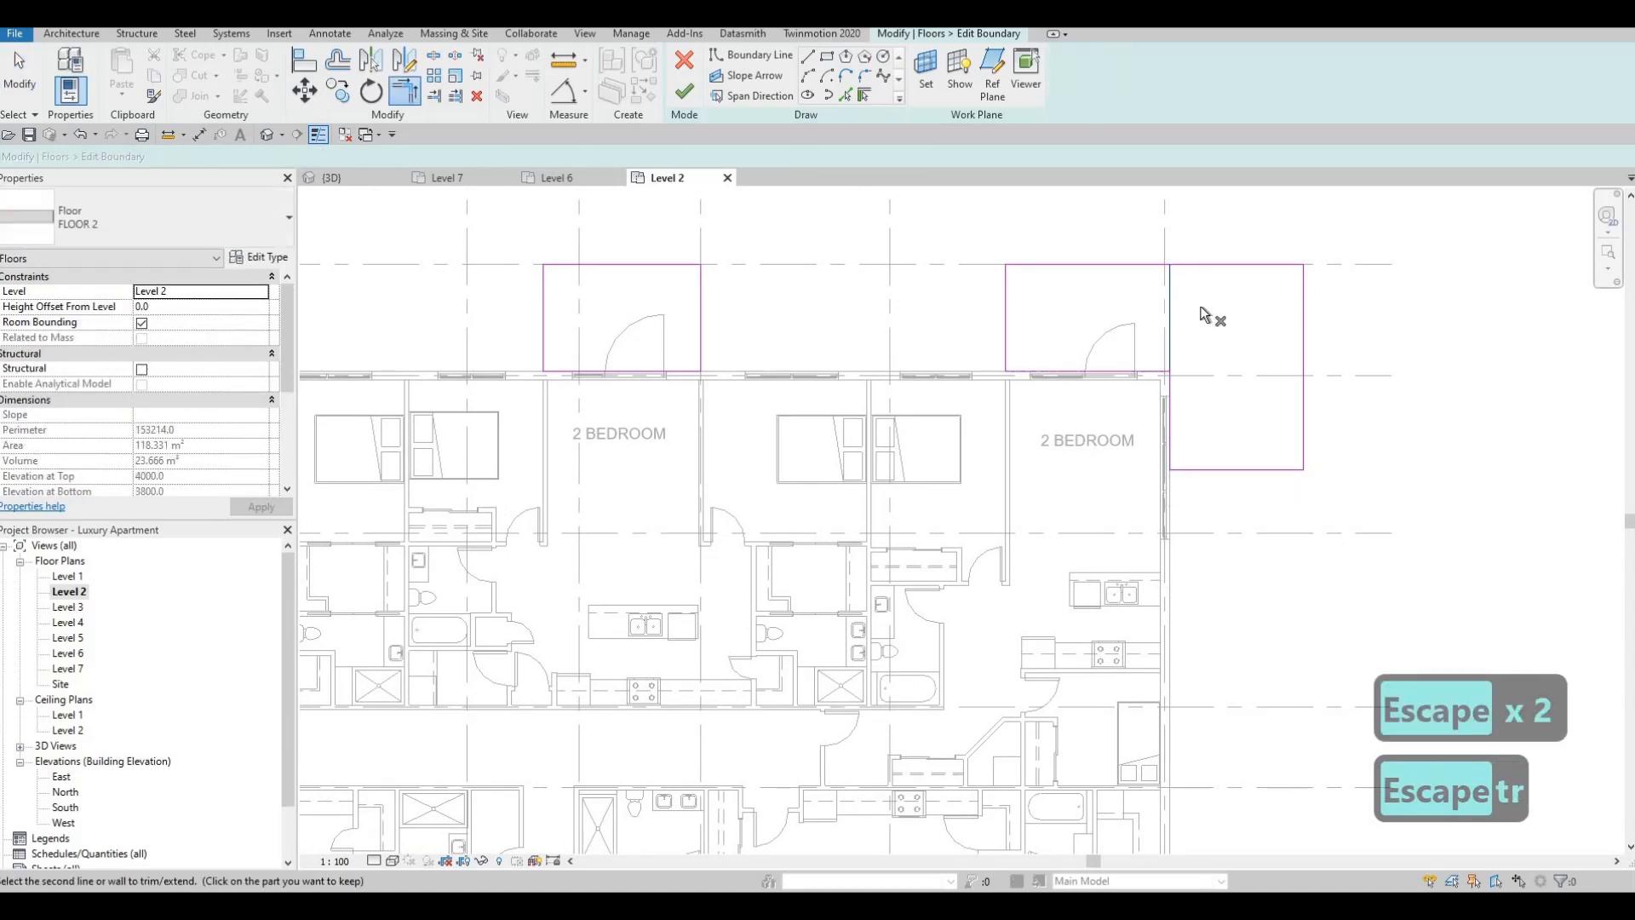
pyautogui.press('Delete')
pyautogui.press('Escape')
pyautogui.press('Escape')
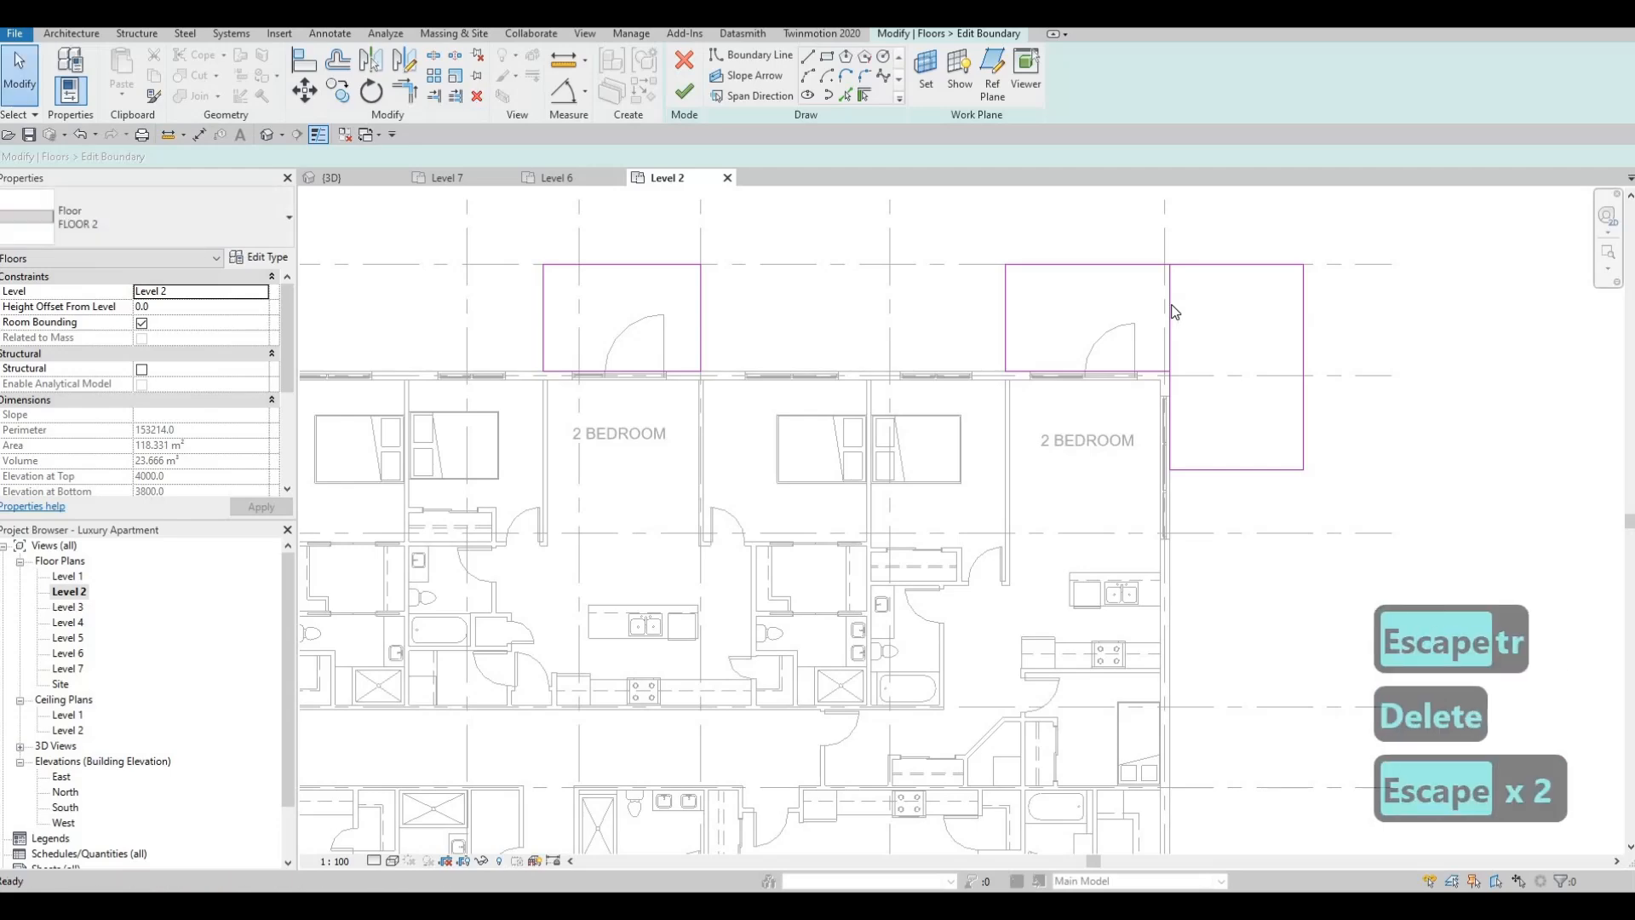
pyautogui.click(1169, 304)
pyautogui.press('Delete')
pyautogui.scroll(-3, 1226, 354)
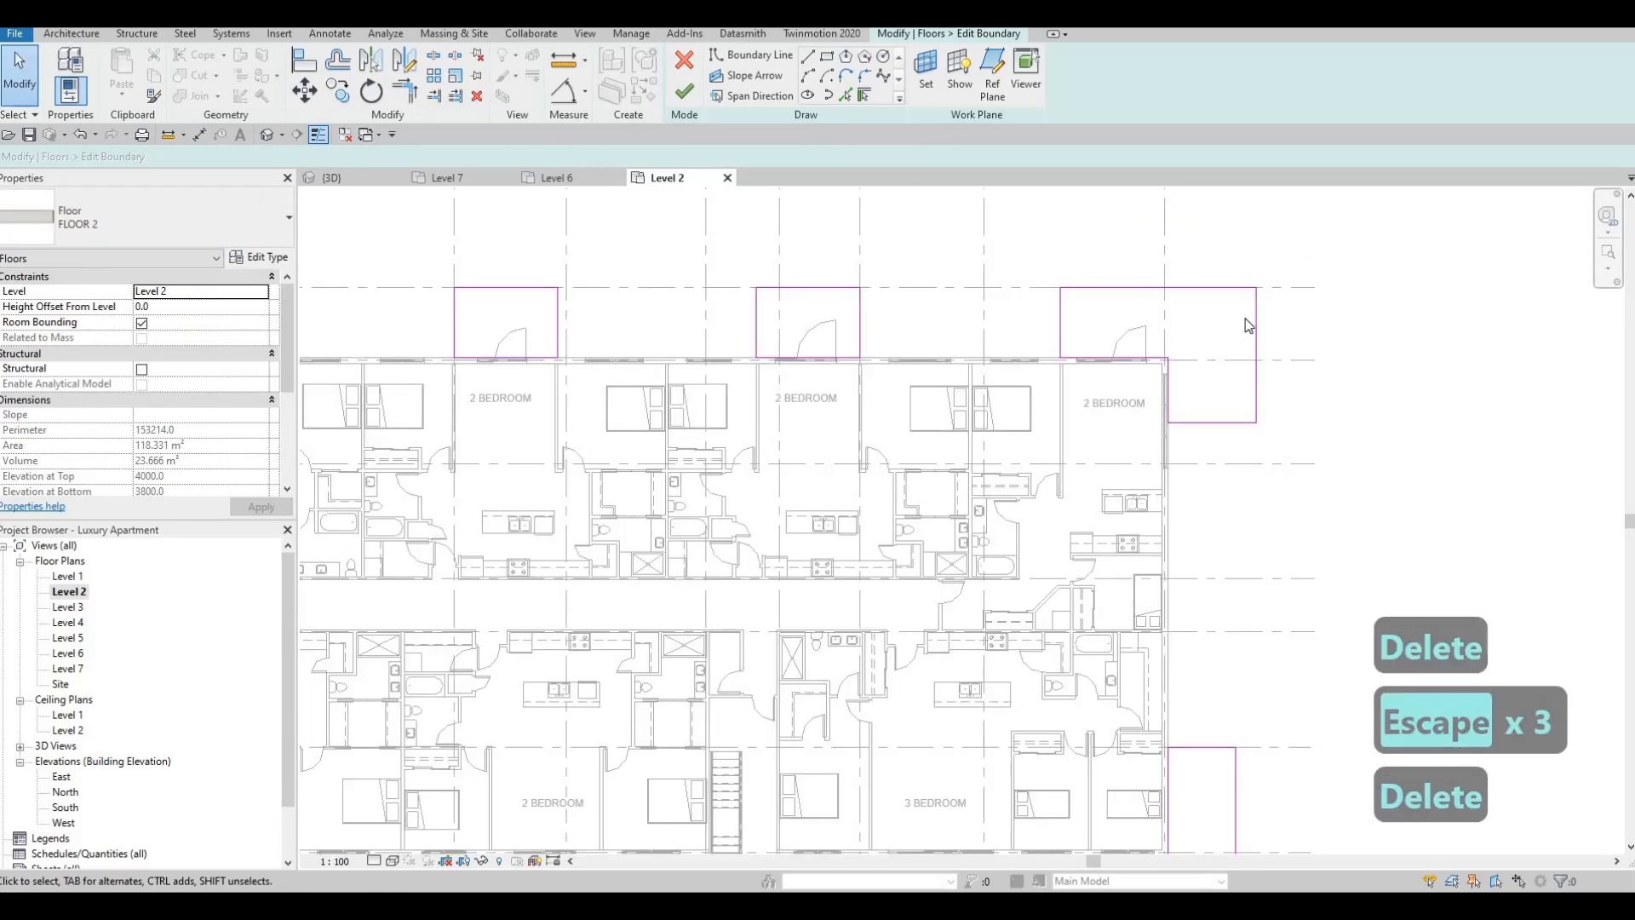
# - Align the northeast balcony's outer edge with the southeast rectangle's outer edge and move its southern edge to grid C
pyautogui.scroll(1, 1245, 319)
pyautogui.press('Escape')
pyautogui.press('a')
pyautogui.press('l')
pyautogui.moveTo(1235, 752); pyautogui.dragTo(1210, 668, button='middle')
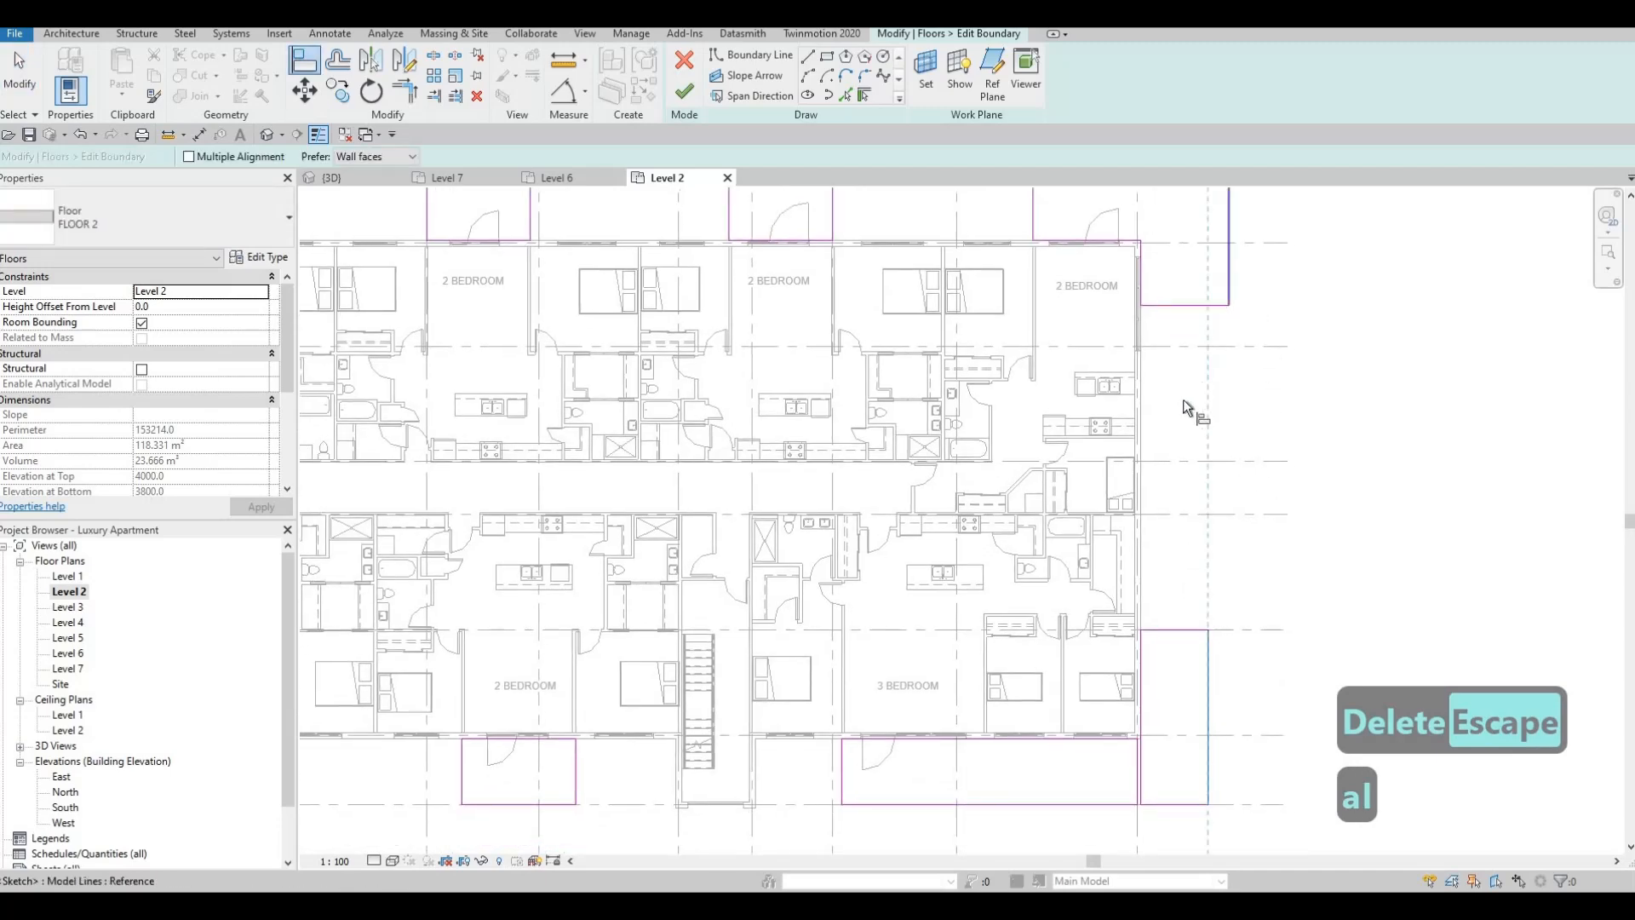
pyautogui.press('Escape')
pyautogui.scroll(-3, 1178, 400)
pyautogui.press('Escape')
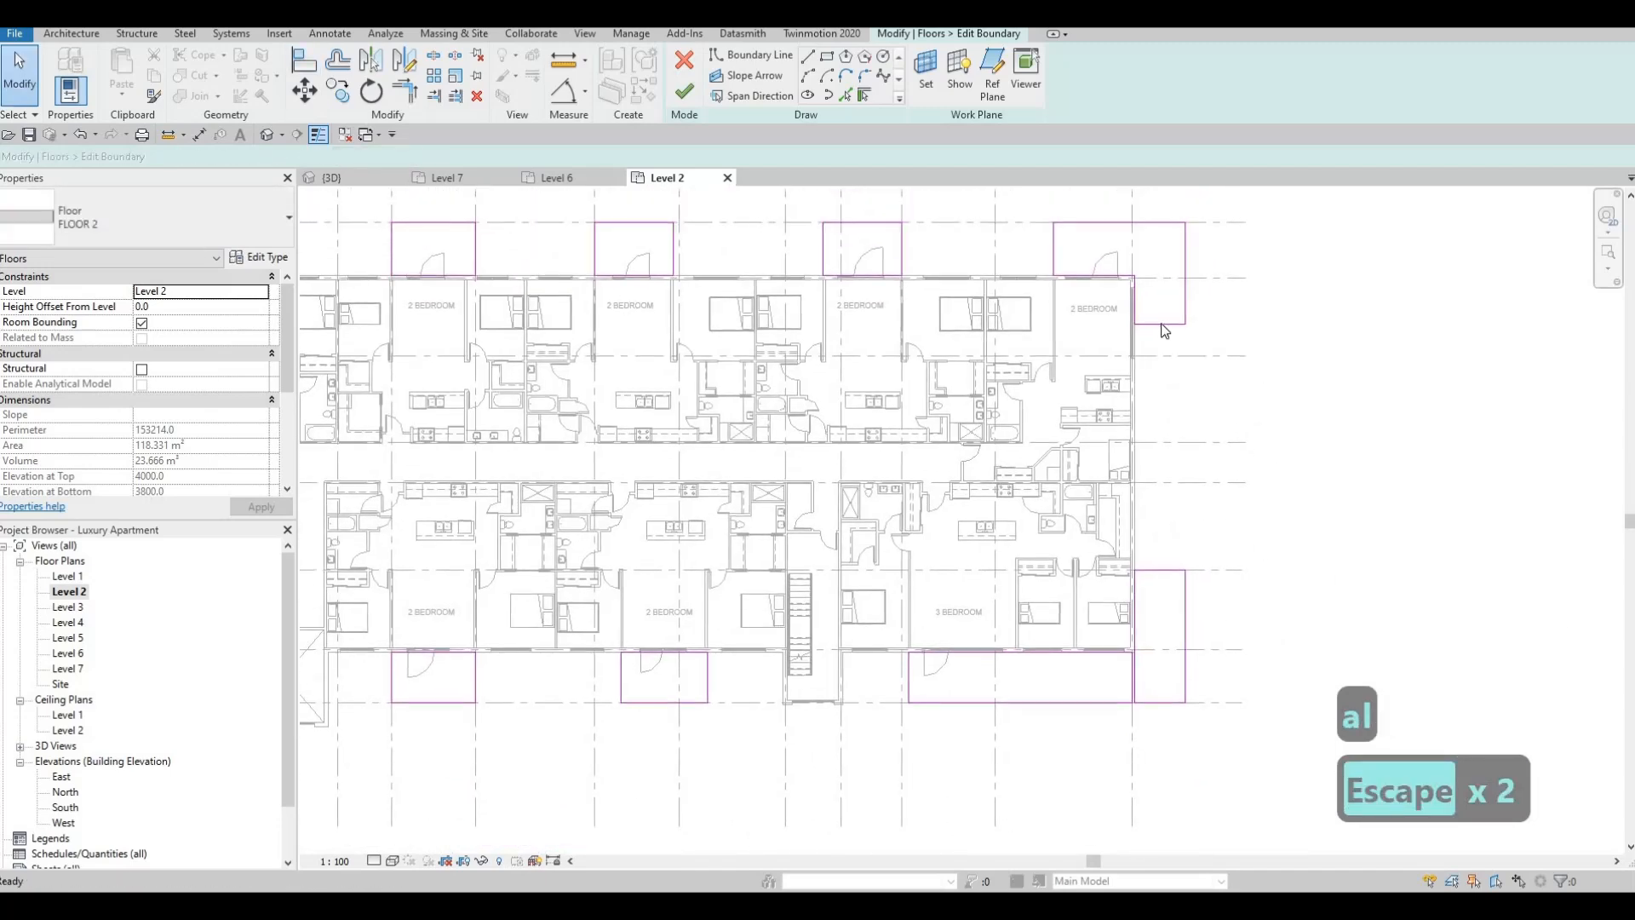
pyautogui.press('Escape')
pyautogui.click(1161, 354)
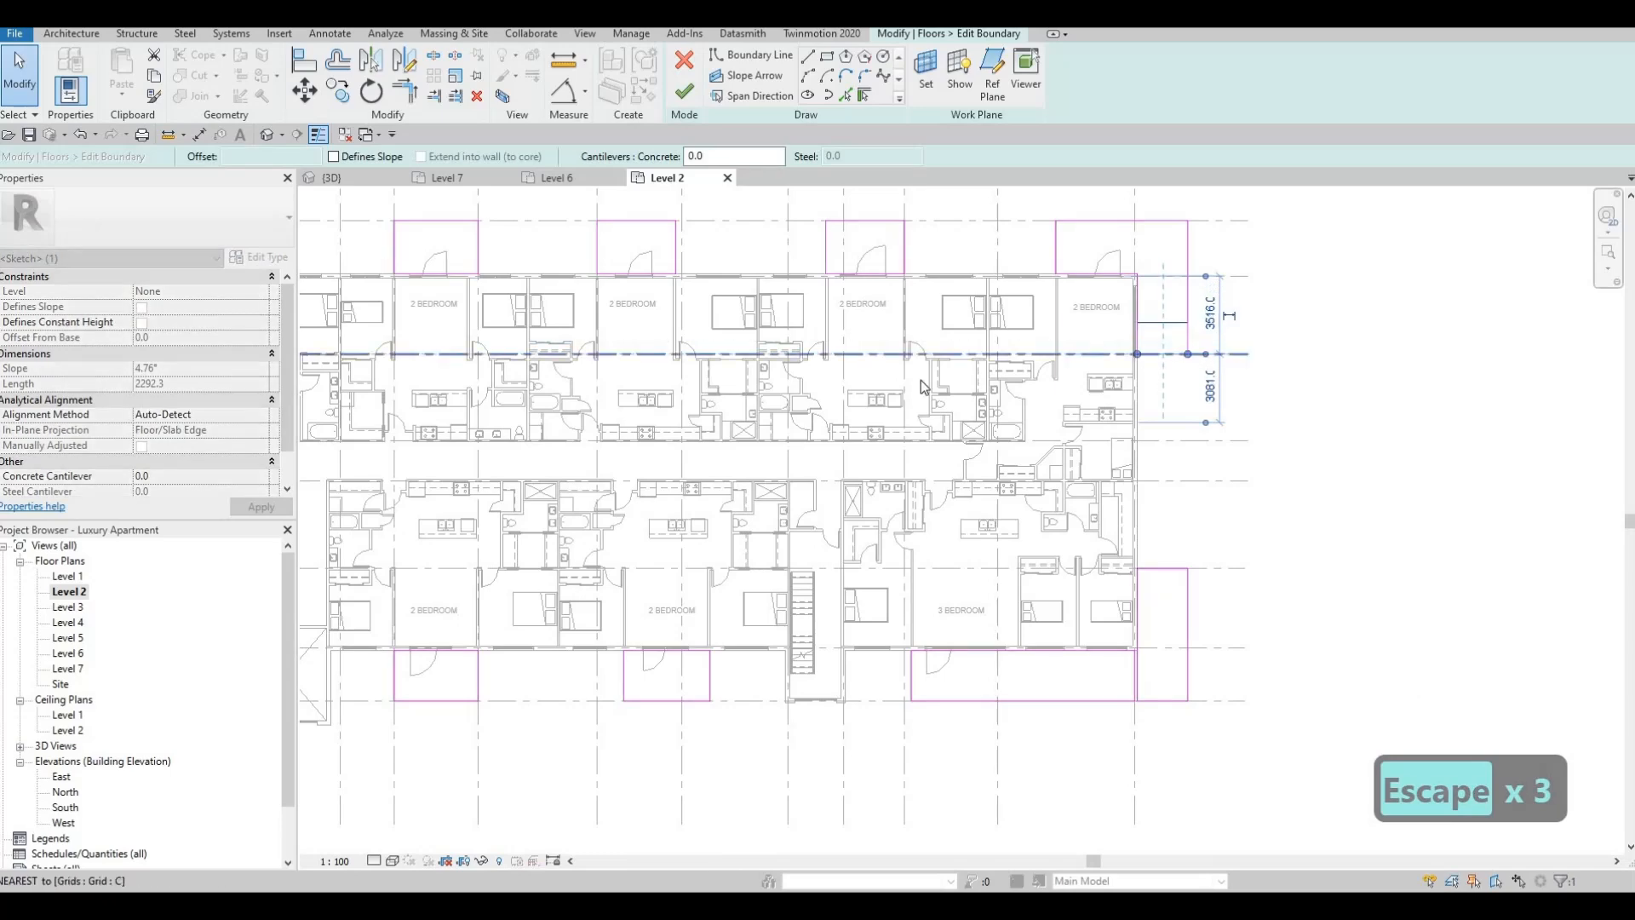
# - Try to set the northeast balcony's outer edge to a 533 mm offset after checking the northwest one, and undo the change
pyautogui.scroll(-3, 922, 379)
pyautogui.scroll(2, 501, 285)
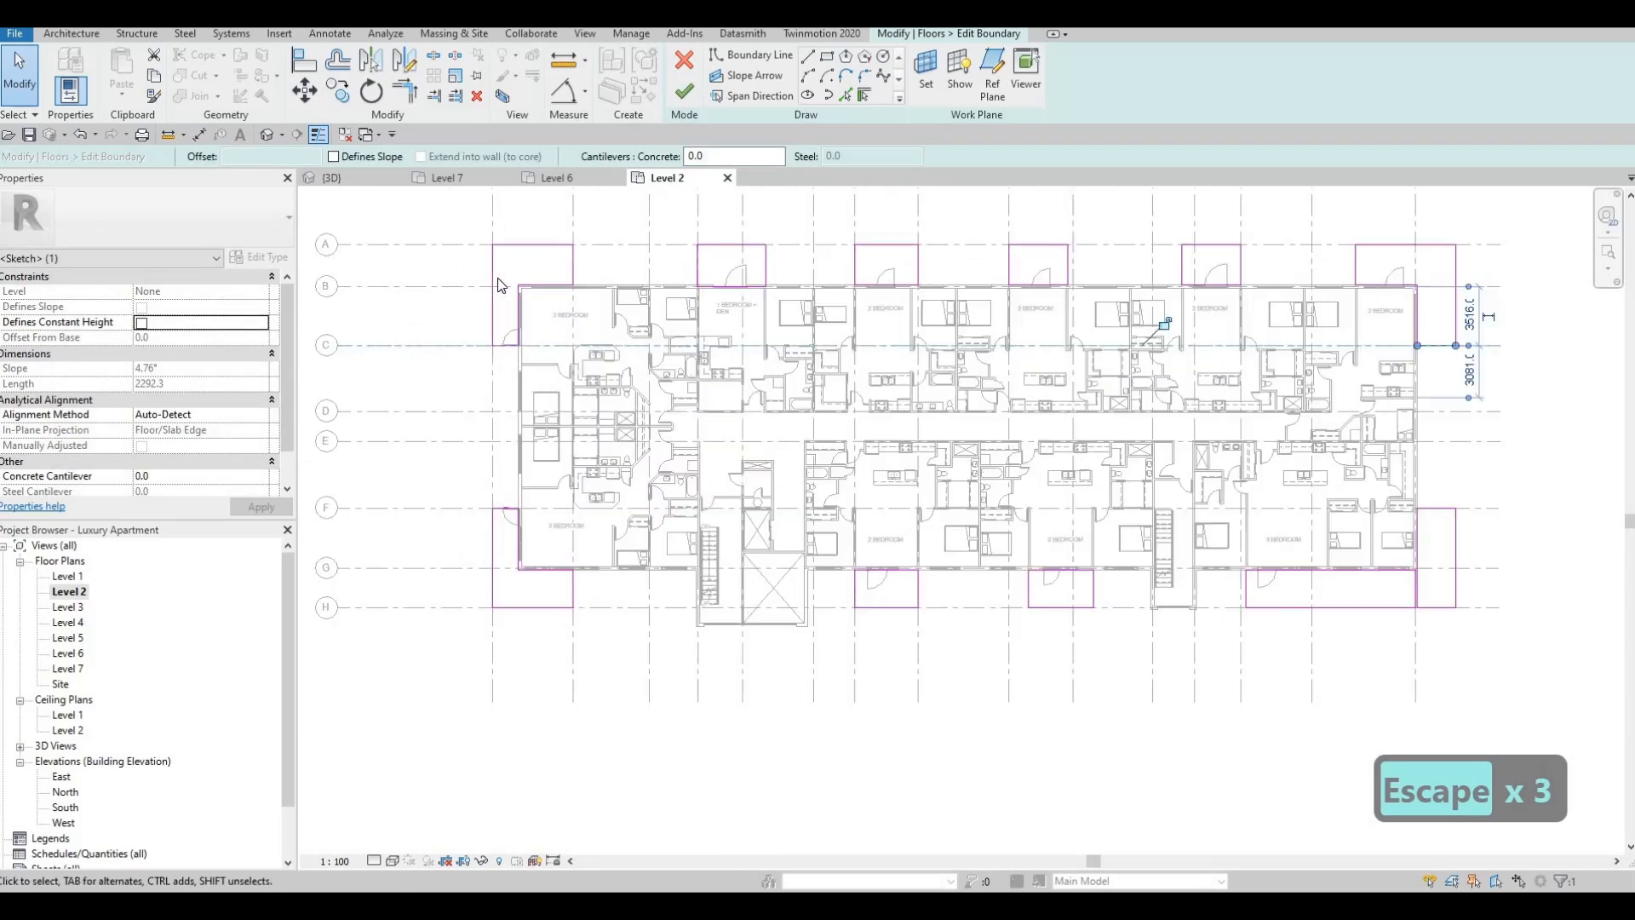
pyautogui.click(515, 335)
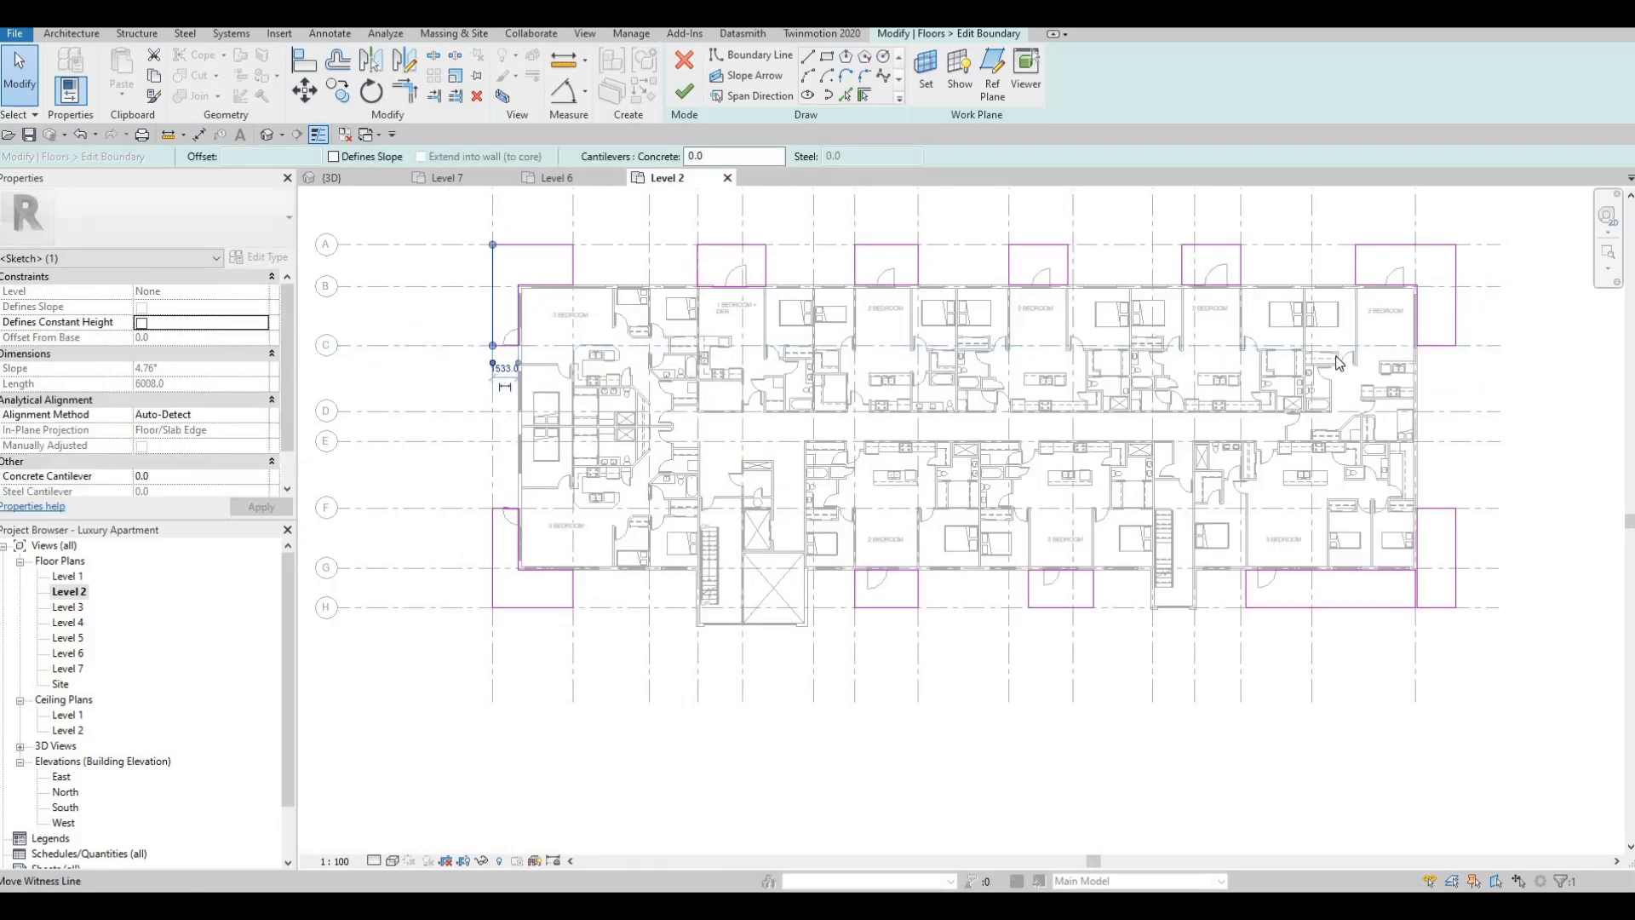
pyautogui.press('Escape')
pyautogui.click(1451, 311)
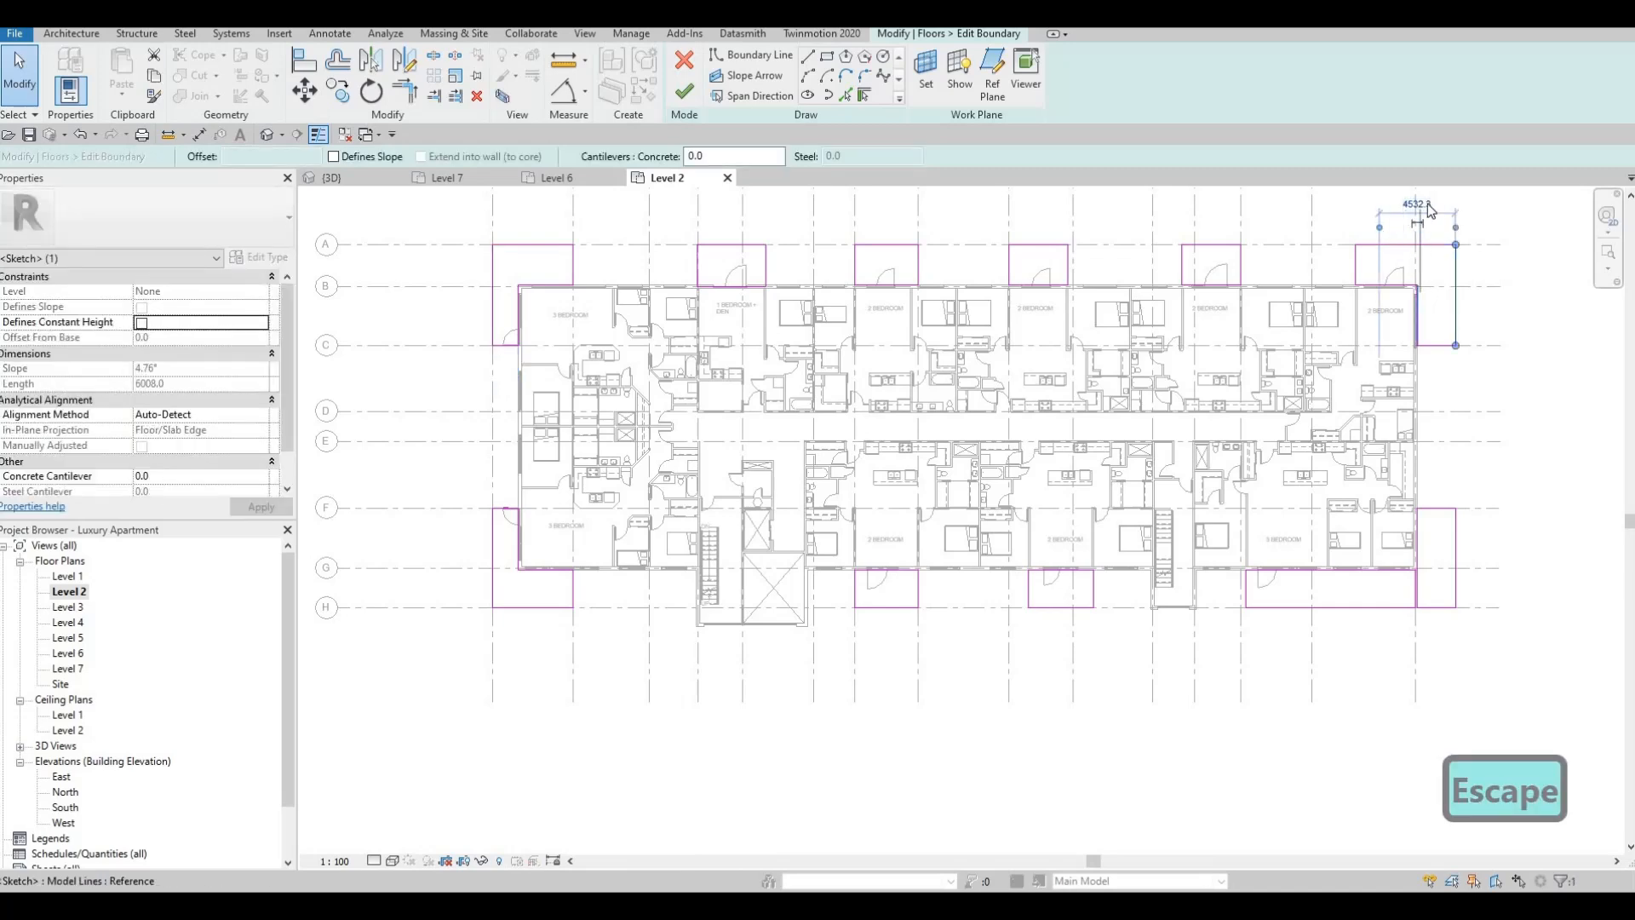
pyautogui.write('533')
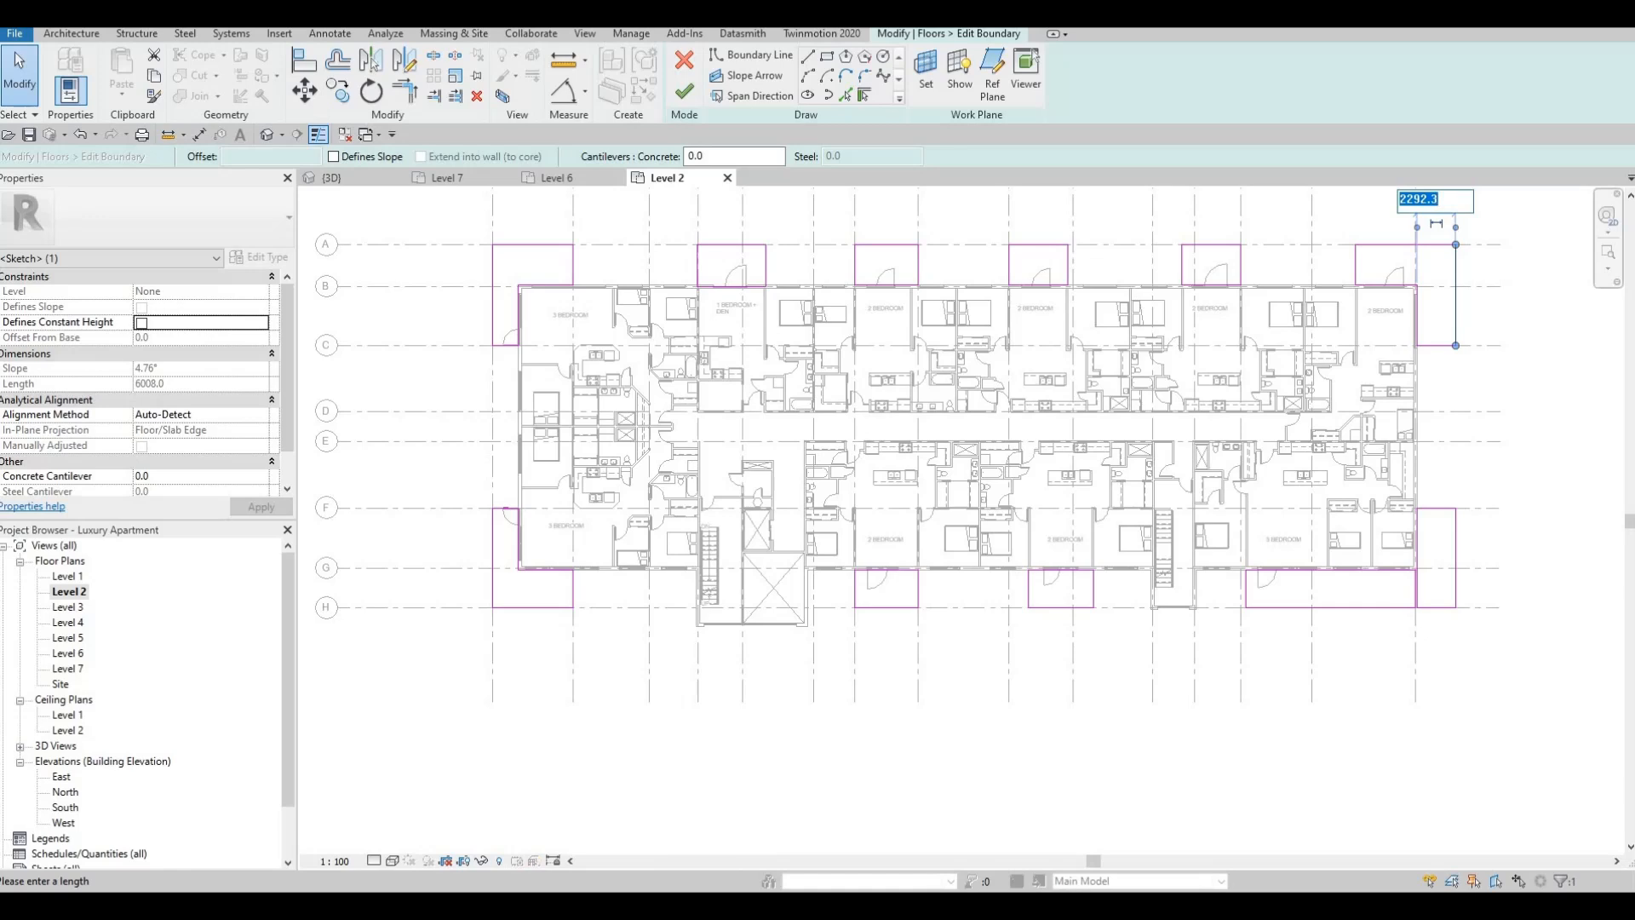
pyautogui.press('Return')
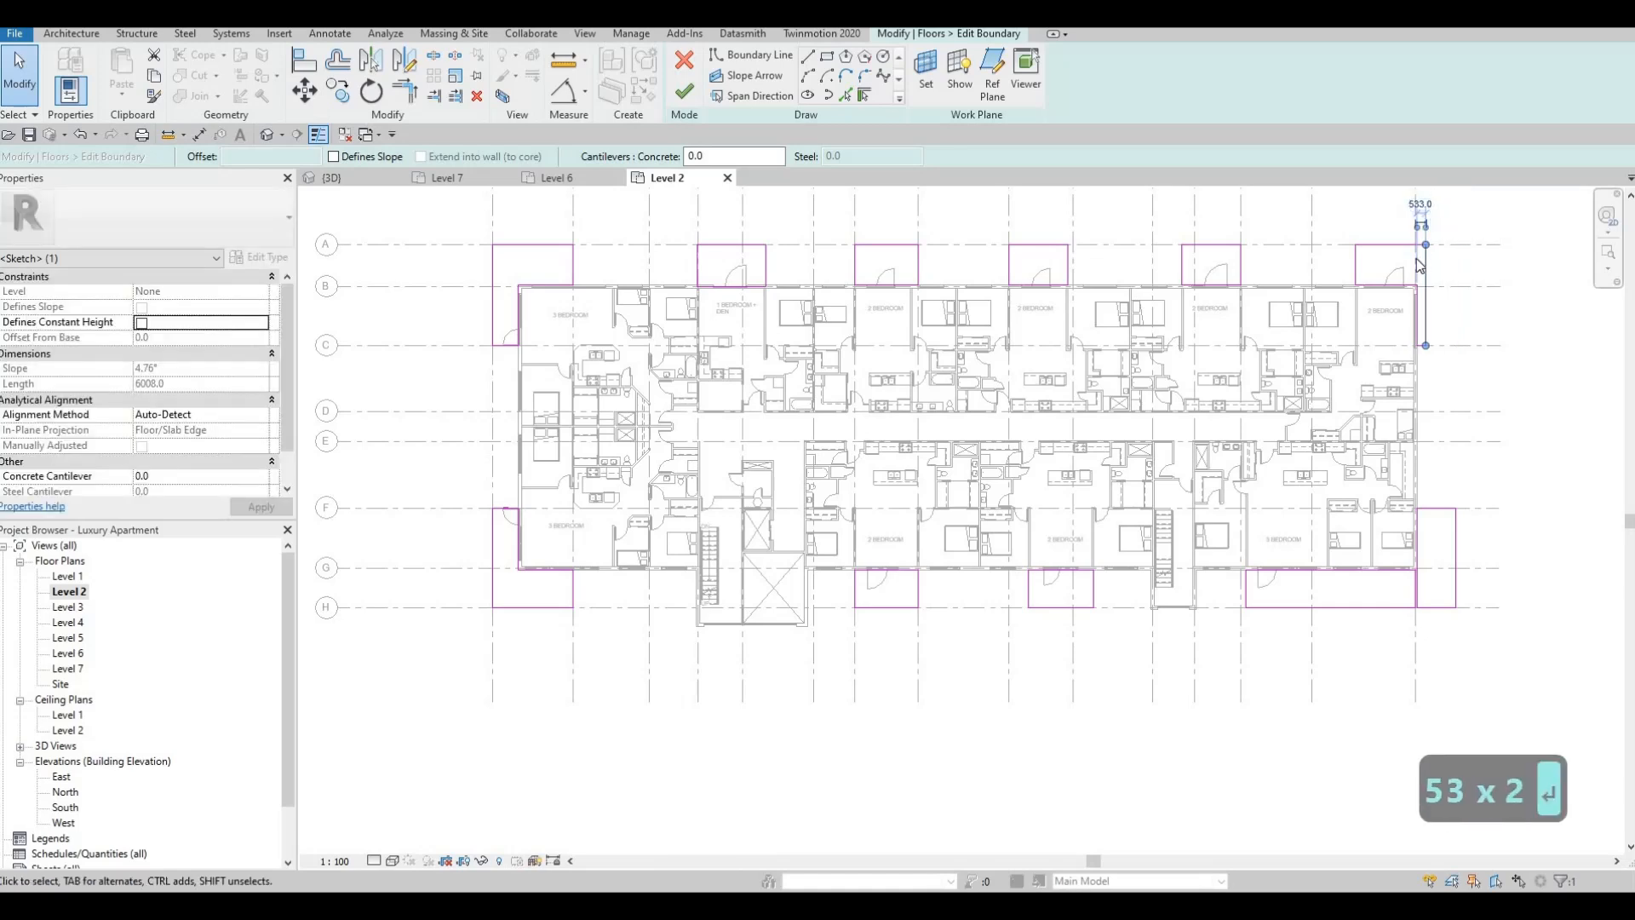
pyautogui.hotkey('ctrl', 'z')
pyautogui.press('Escape')
pyautogui.press('Escape')
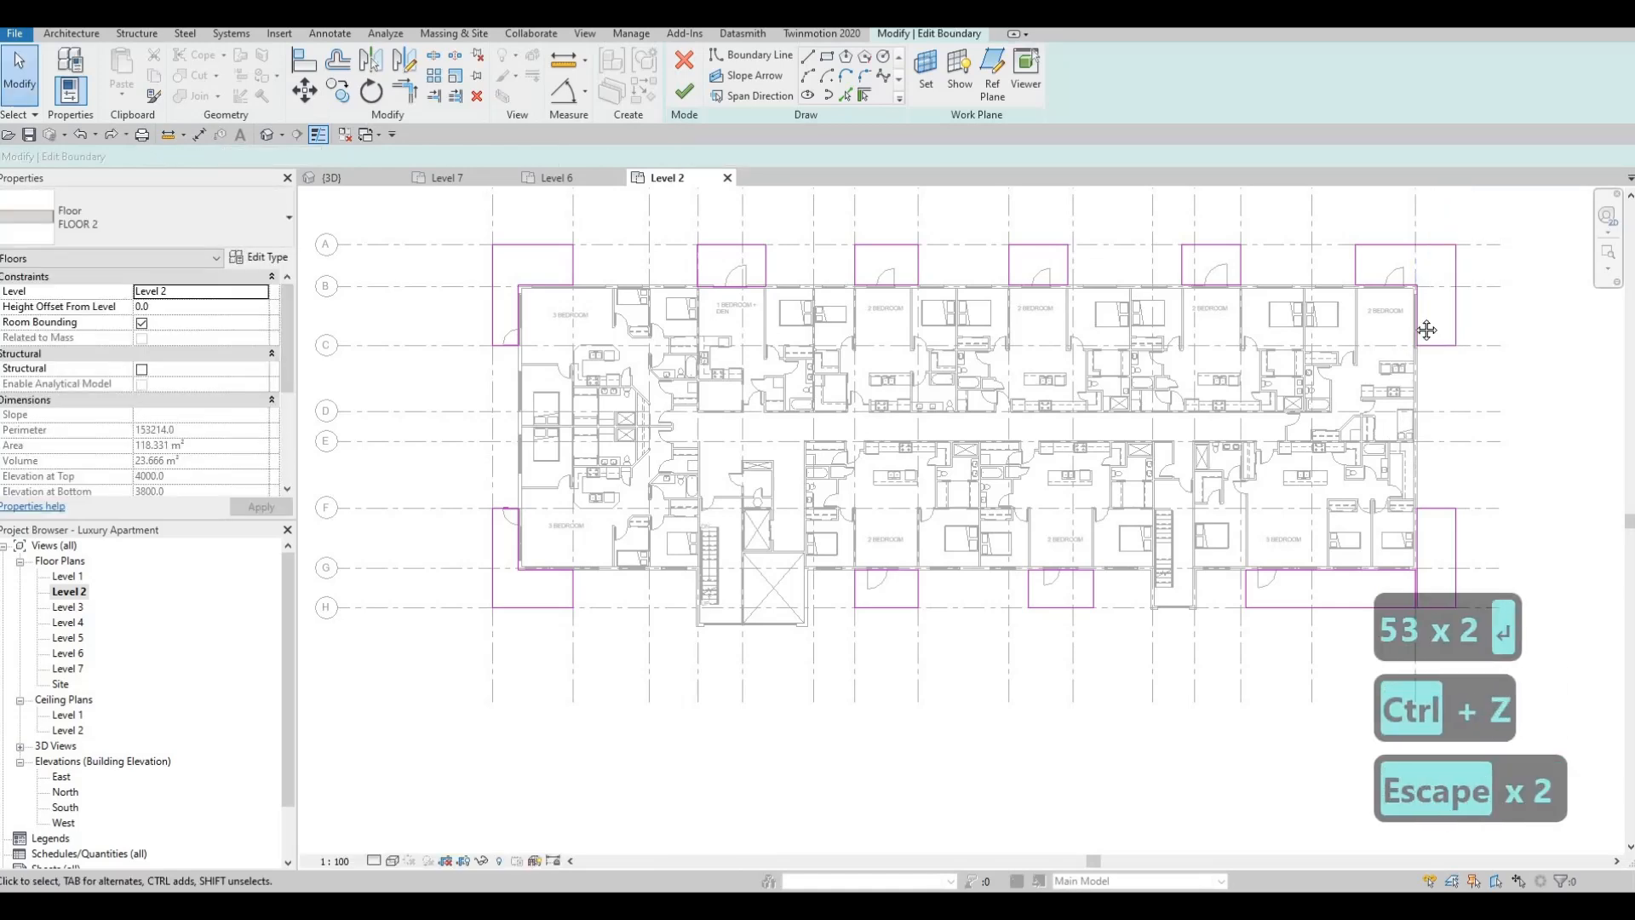
# - Trim the southeast rectangle's inner edge to the 3 bedroom balcony's wall-side line and delete the edge dividing them, forming an L-shaped balcony
pyautogui.moveTo(784, 423)
pyautogui.mouseDown(button='middle')
pyautogui.moveTo(754, 373)
pyautogui.moveTo(941, 408)
pyautogui.mouseUp(button='middle')
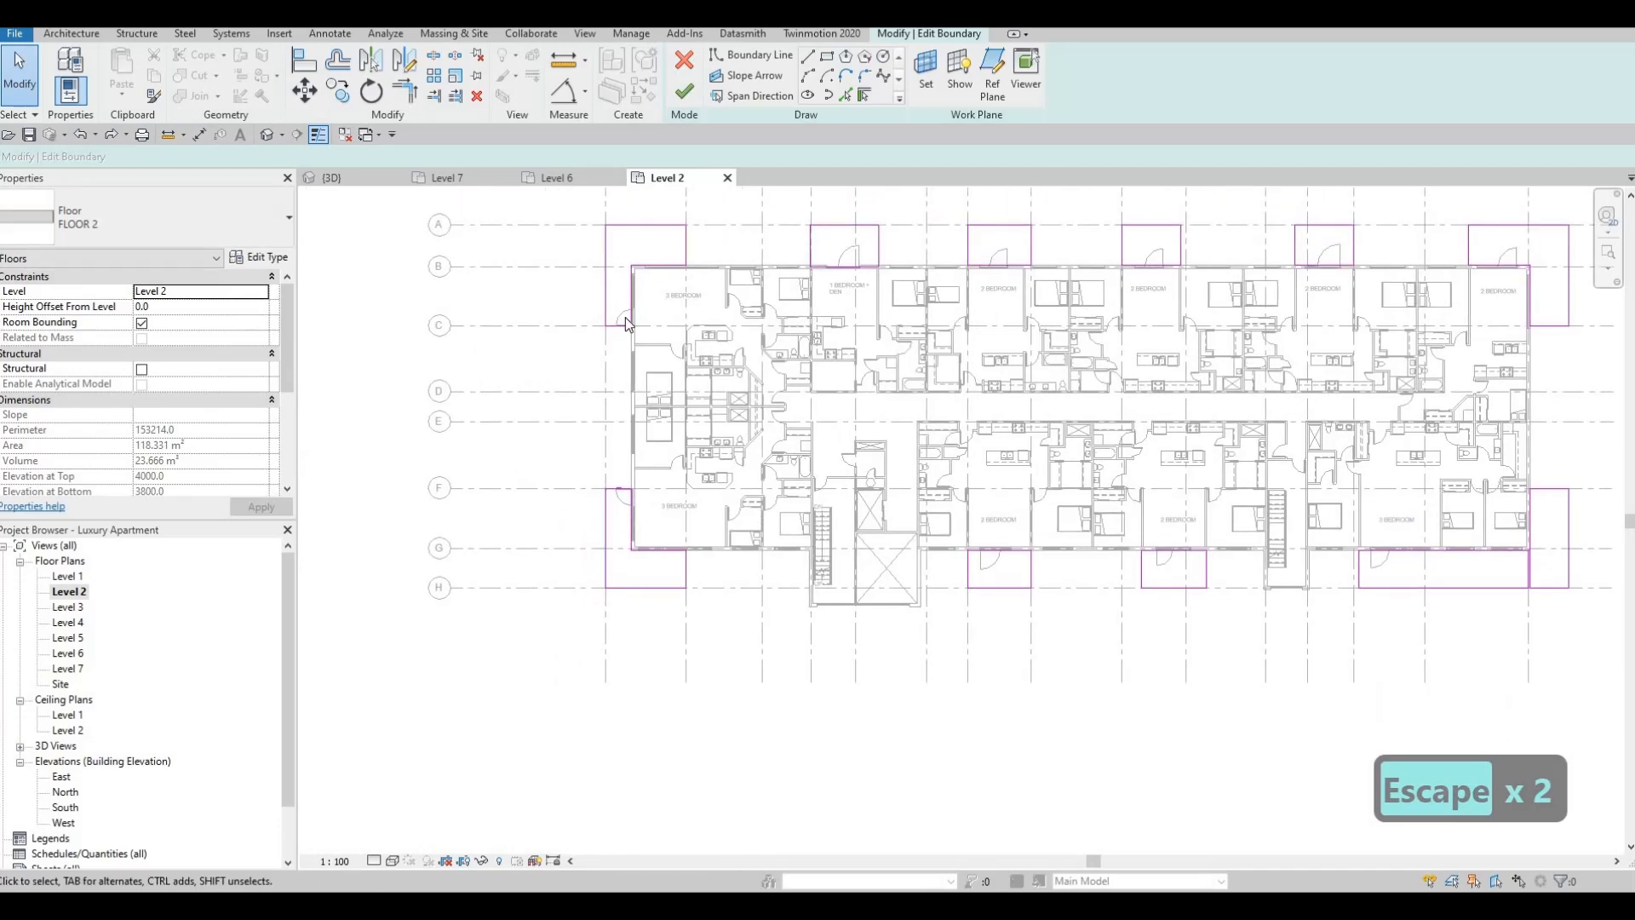
pyautogui.moveTo(1410, 530); pyautogui.dragTo(1269, 522, button='middle')
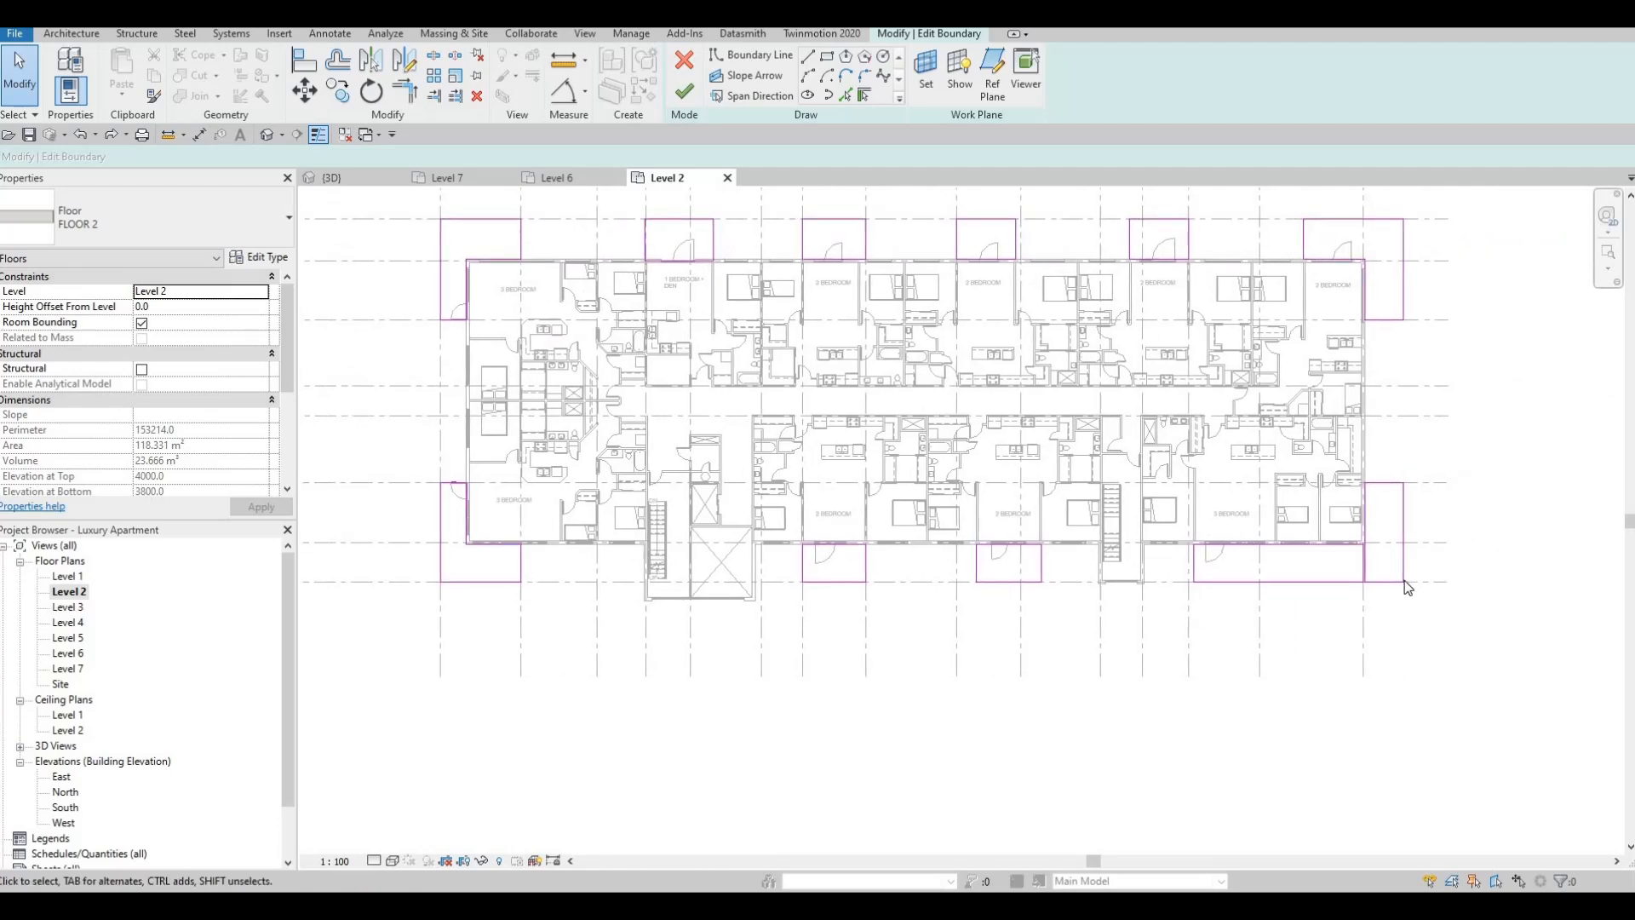
pyautogui.scroll(5, 1295, 539)
pyautogui.press('Escape')
pyautogui.press('Escape')
pyautogui.press('Escape')
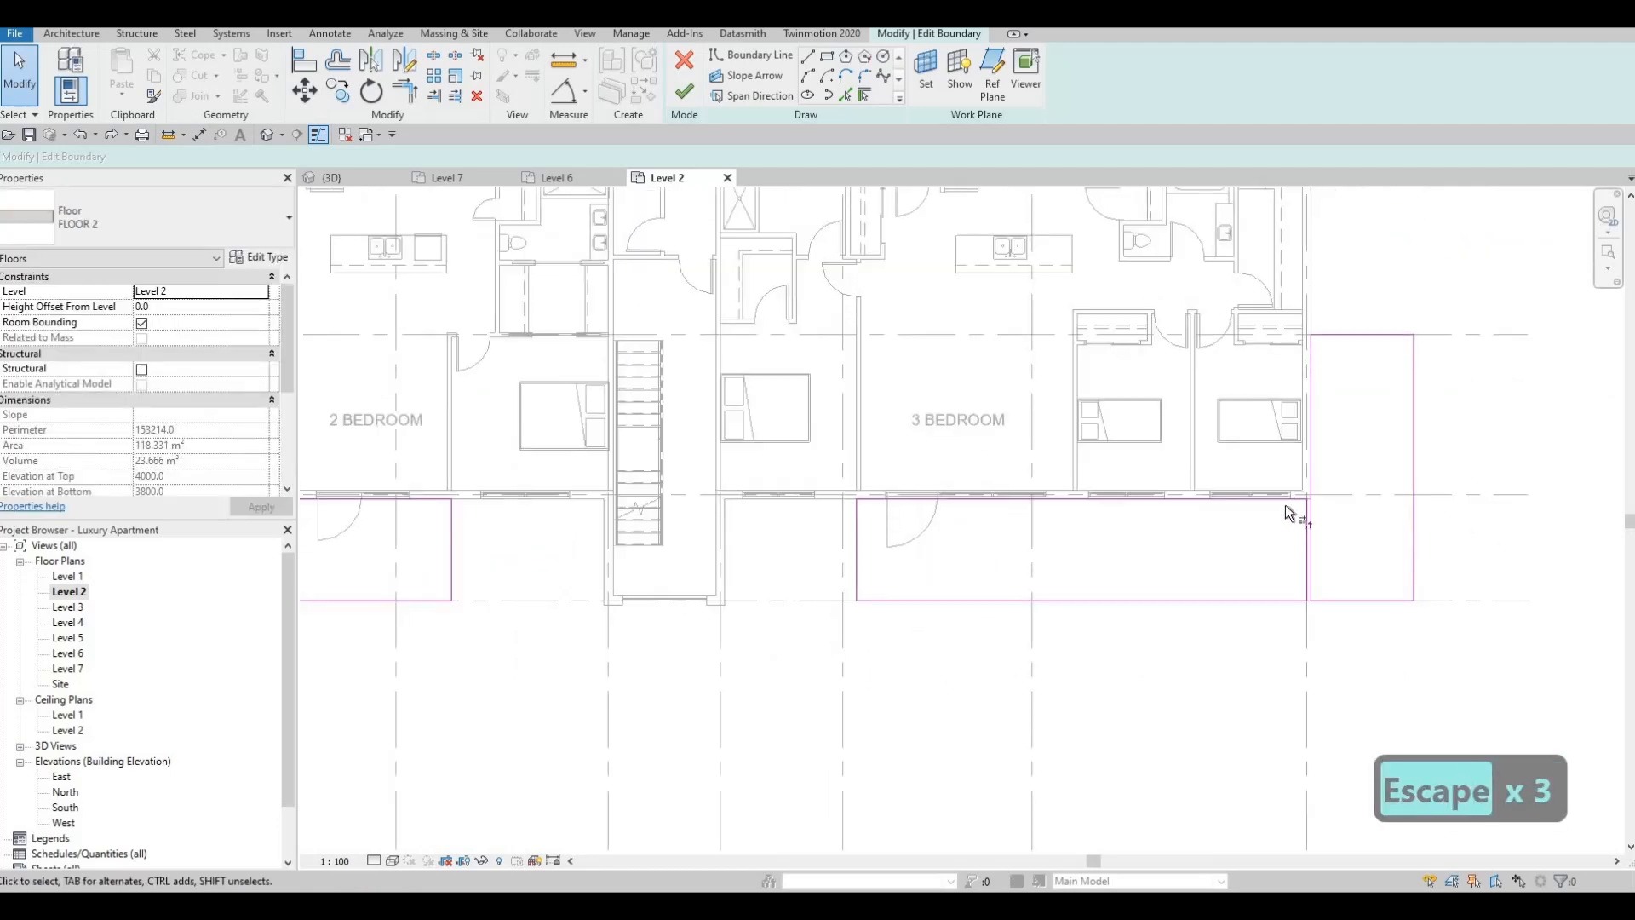
pyautogui.press('t')
pyautogui.press('r')
pyautogui.click(1294, 498)
pyautogui.click(1312, 535)
pyautogui.press('Escape')
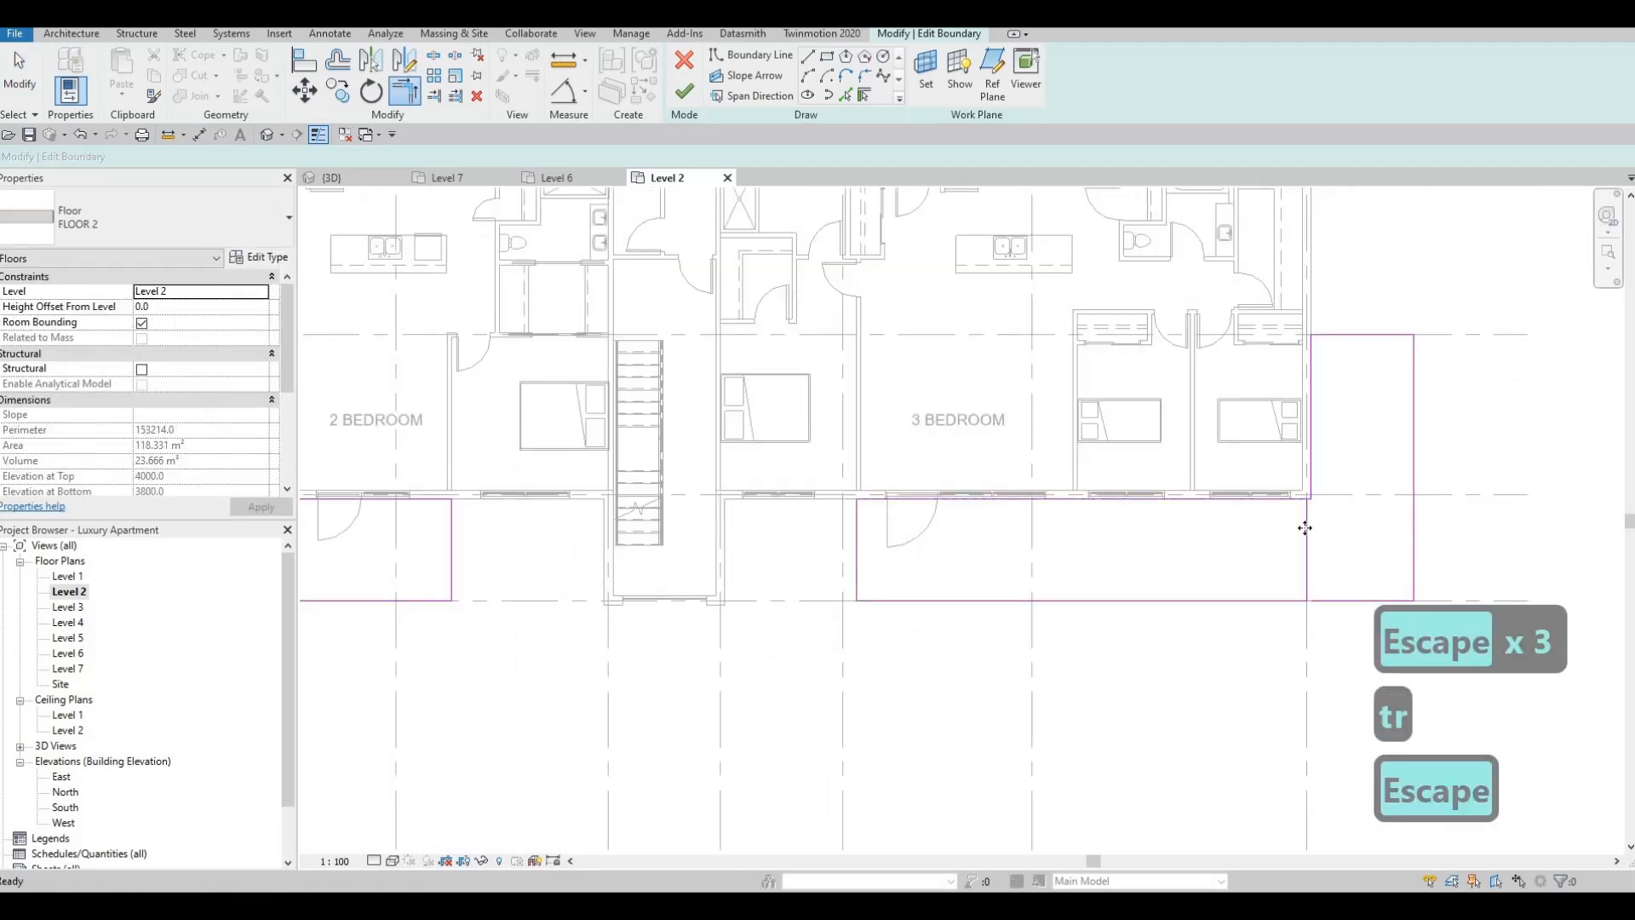
pyautogui.click(1307, 534)
pyautogui.press('Delete')
pyautogui.scroll(-2, 1297, 536)
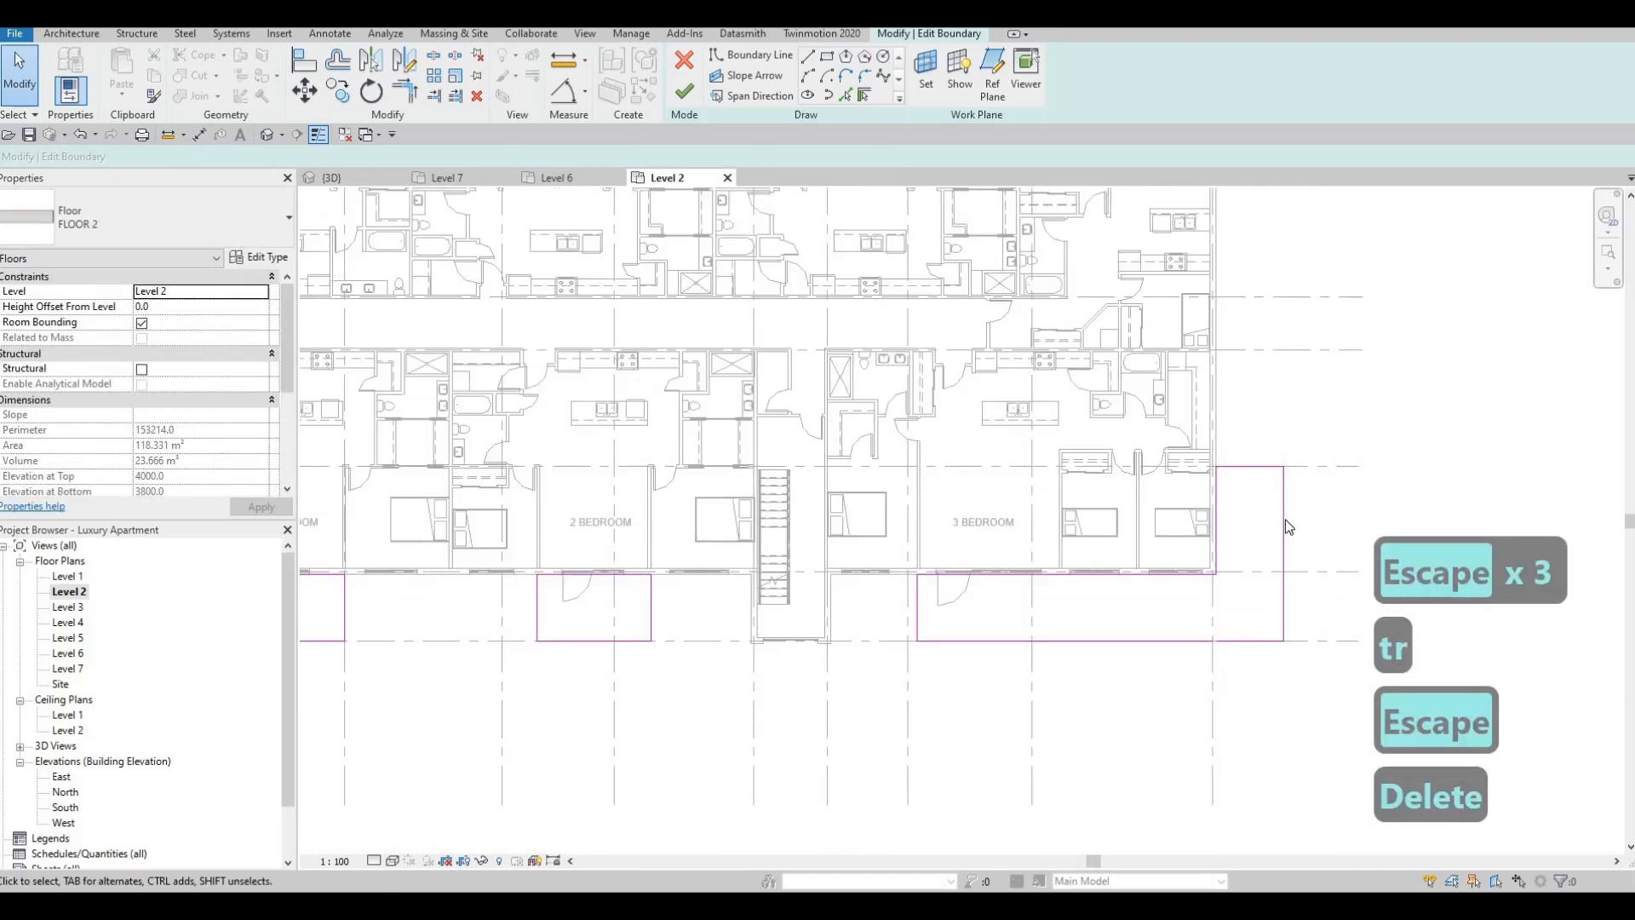
# - Set the southeast balcony's outer edge 1800 mm away from its inner edge along the east wall
pyautogui.click(1283, 519)
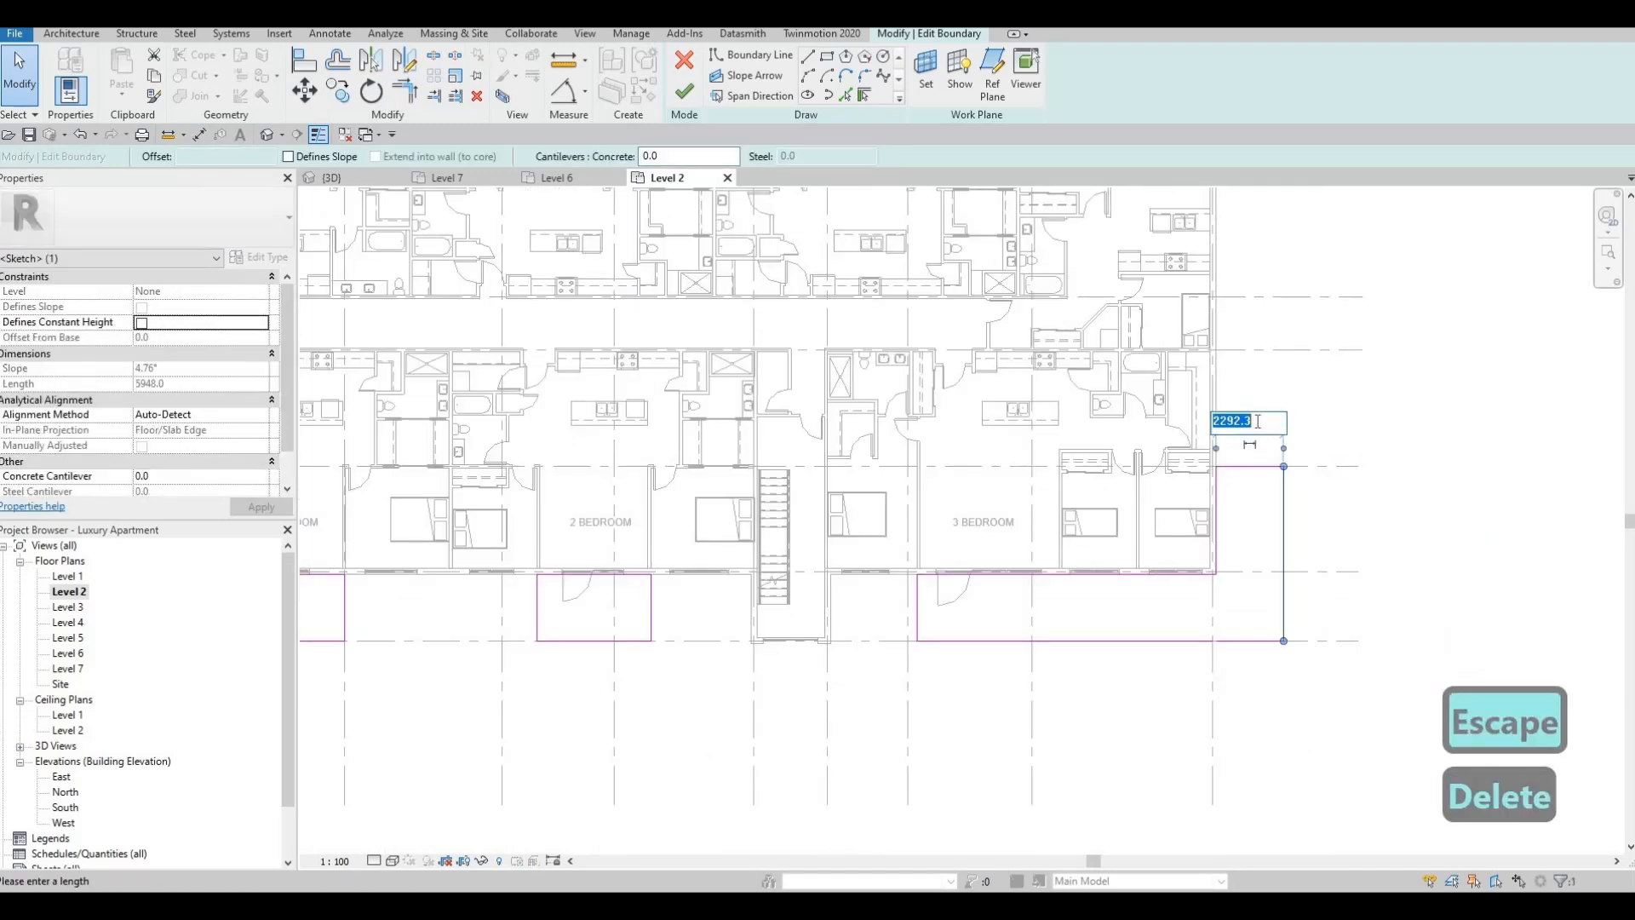
pyautogui.write('1800')
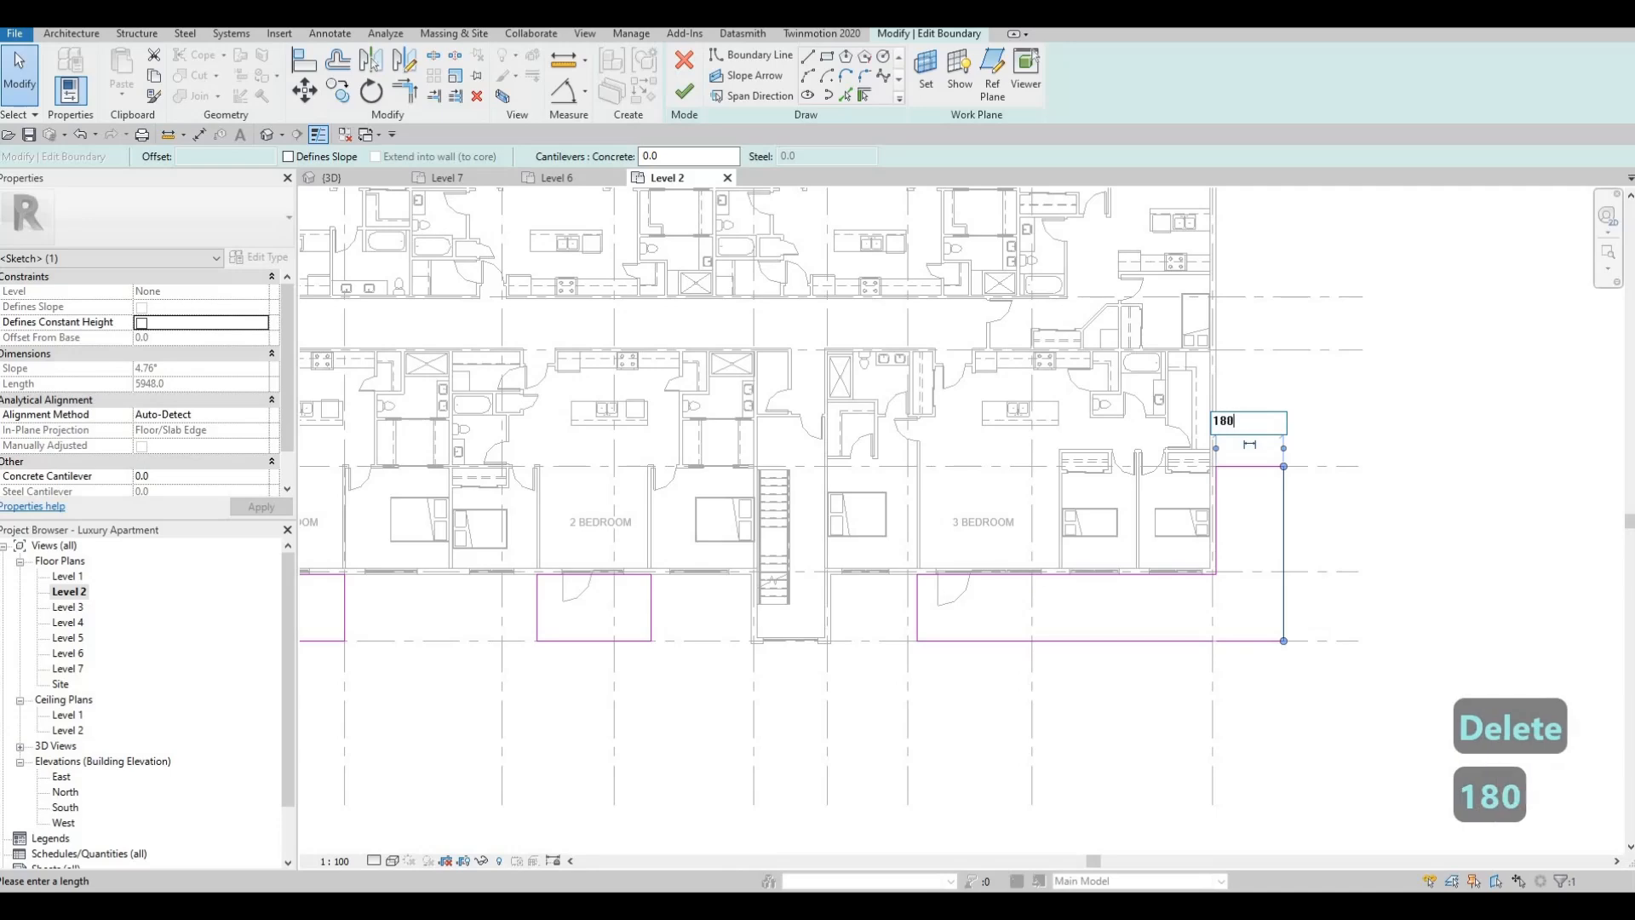
pyautogui.press('Return')
pyautogui.press('Escape')
pyautogui.press('Escape')
# - Align the northeast balcony's outer edge with the outer edge of the southeast balcony
pyautogui.moveTo(1264, 466); pyautogui.dragTo(1219, 498, button='middle')
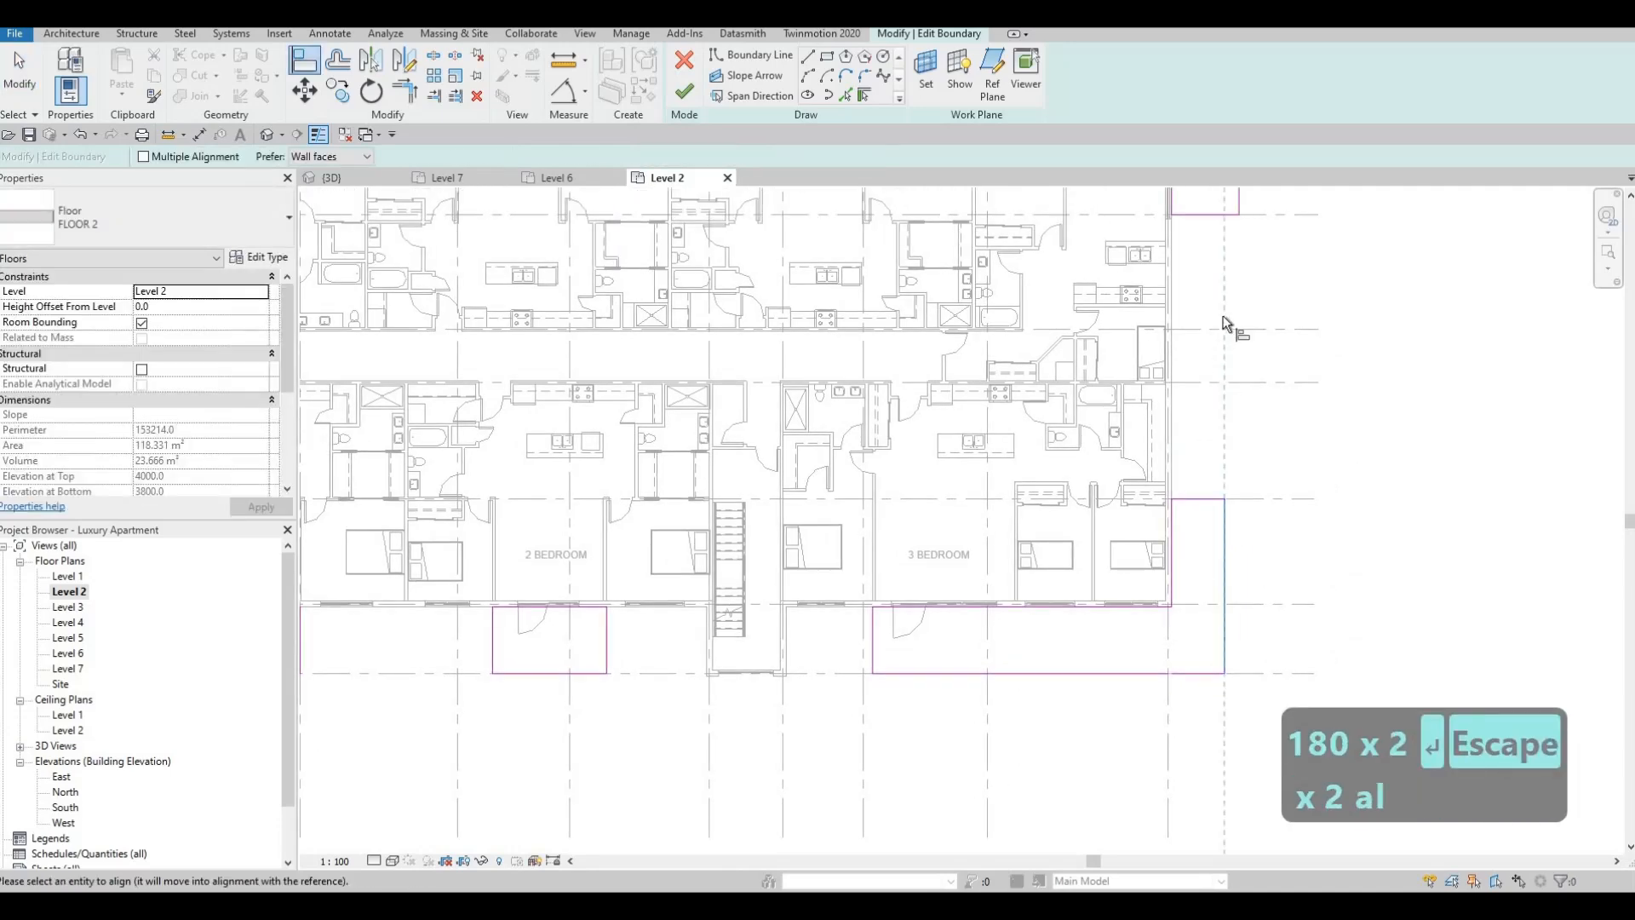
pyautogui.moveTo(1223, 316); pyautogui.dragTo(1206, 357, button='middle')
pyautogui.press('Escape')
pyautogui.scroll(-5, 777, 427)
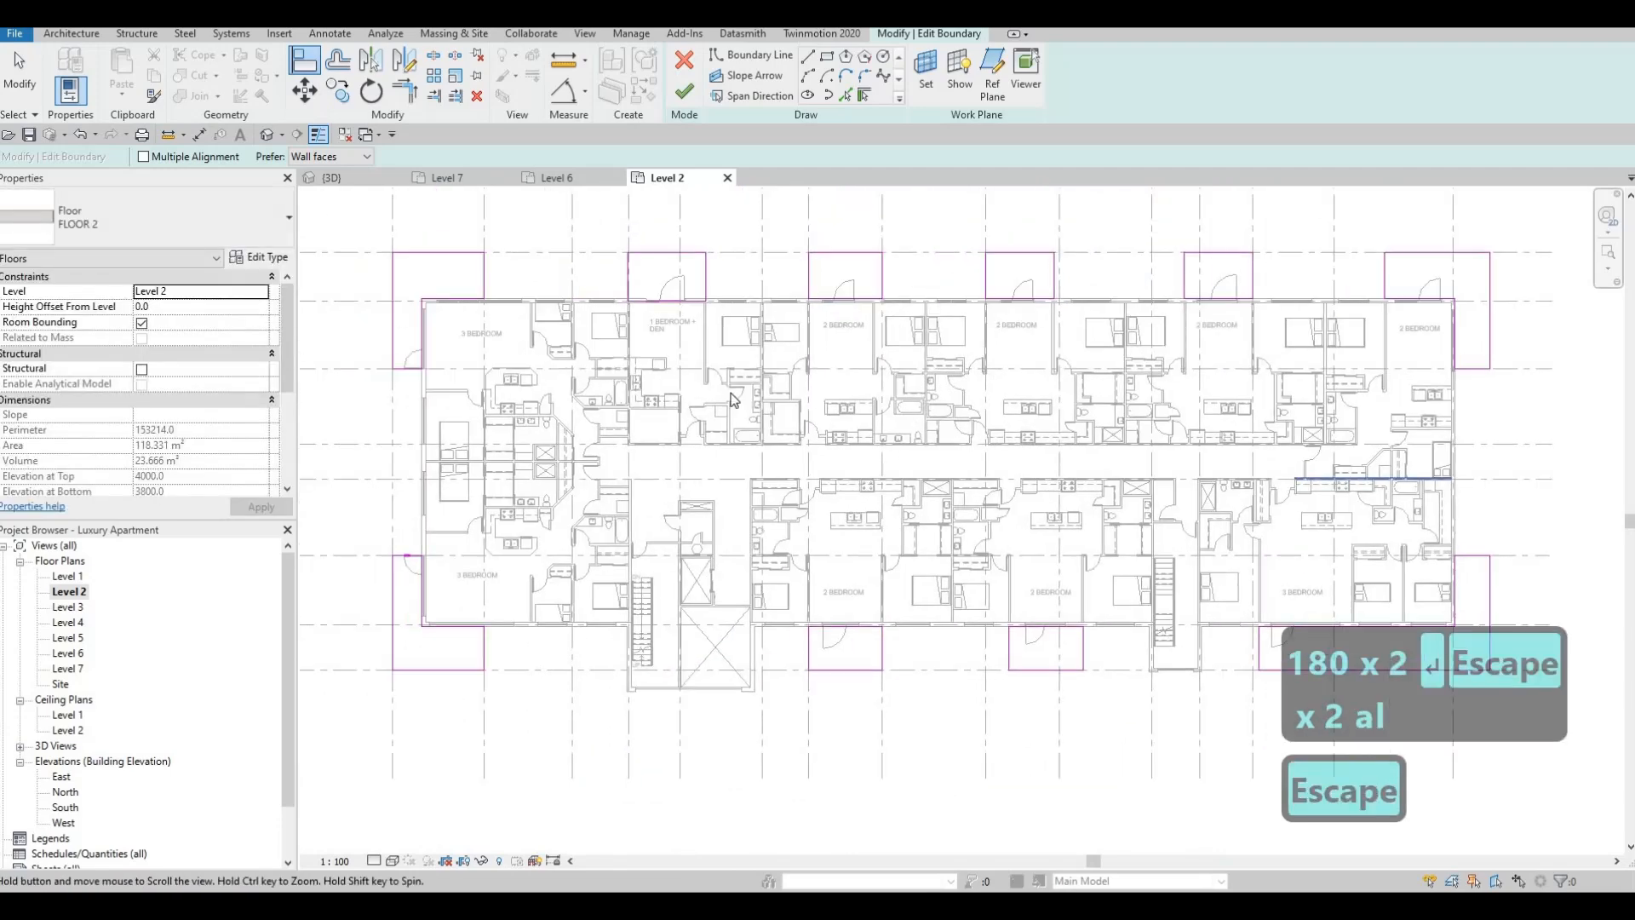
pyautogui.press('Escape')
# - Check the outer-edge offsets of the two west corner balconies and compare them with the southeast corner balcony
pyautogui.click(686, 368)
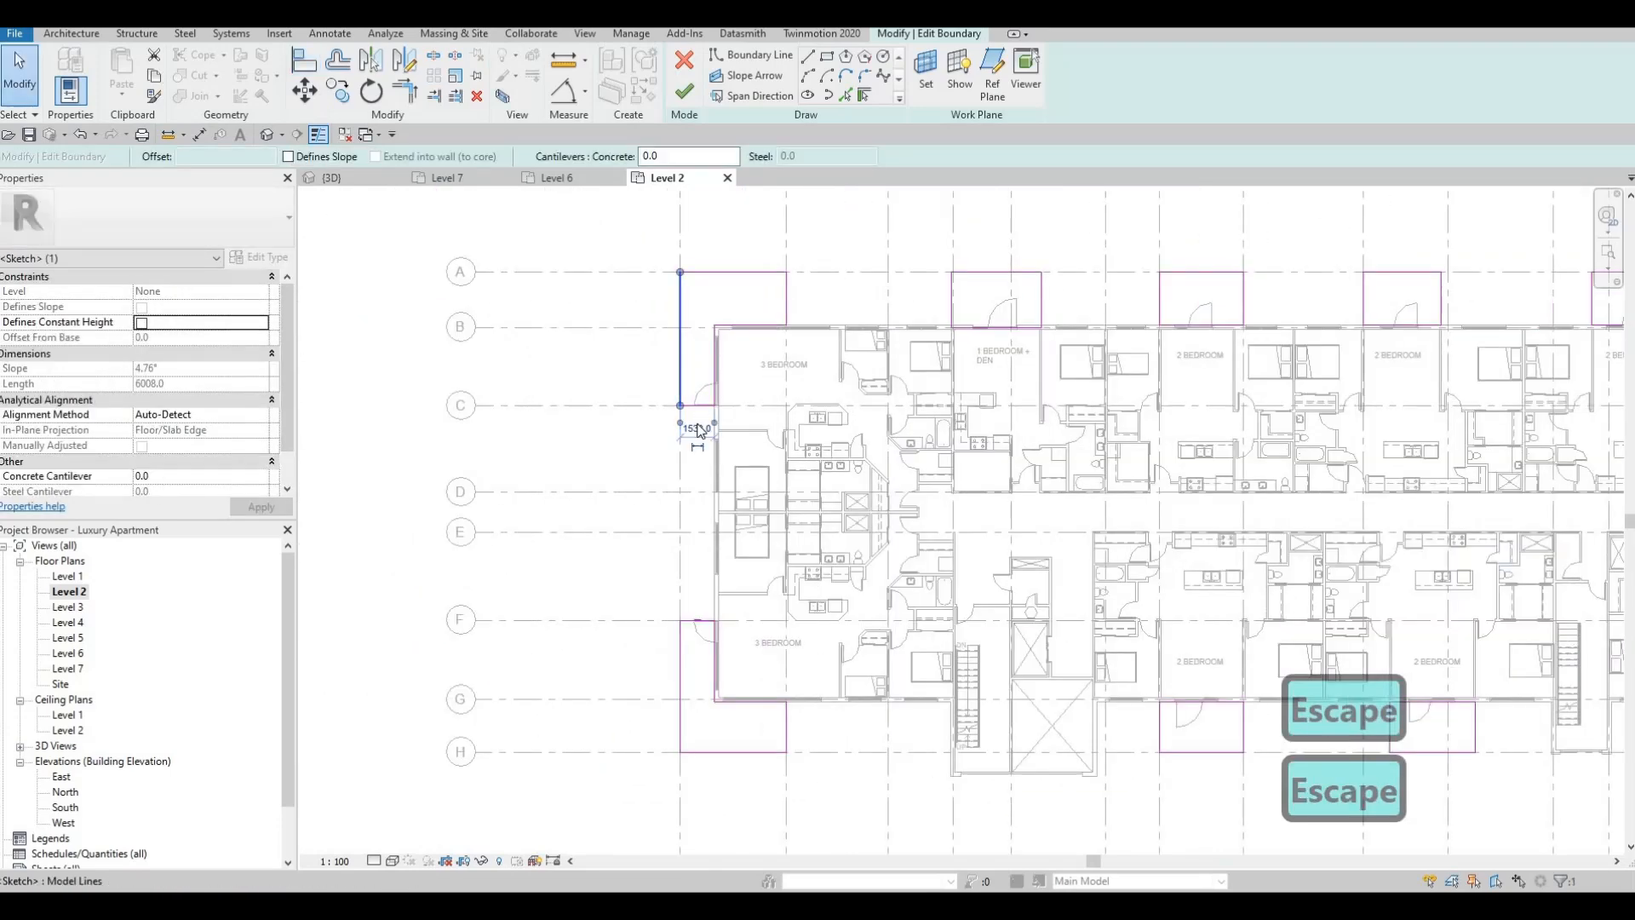
pyautogui.scroll(2, 699, 357)
pyautogui.scroll(-2, 681, 417)
pyautogui.press('Escape')
pyautogui.moveTo(680, 578); pyautogui.dragTo(586, 571, button='middle')
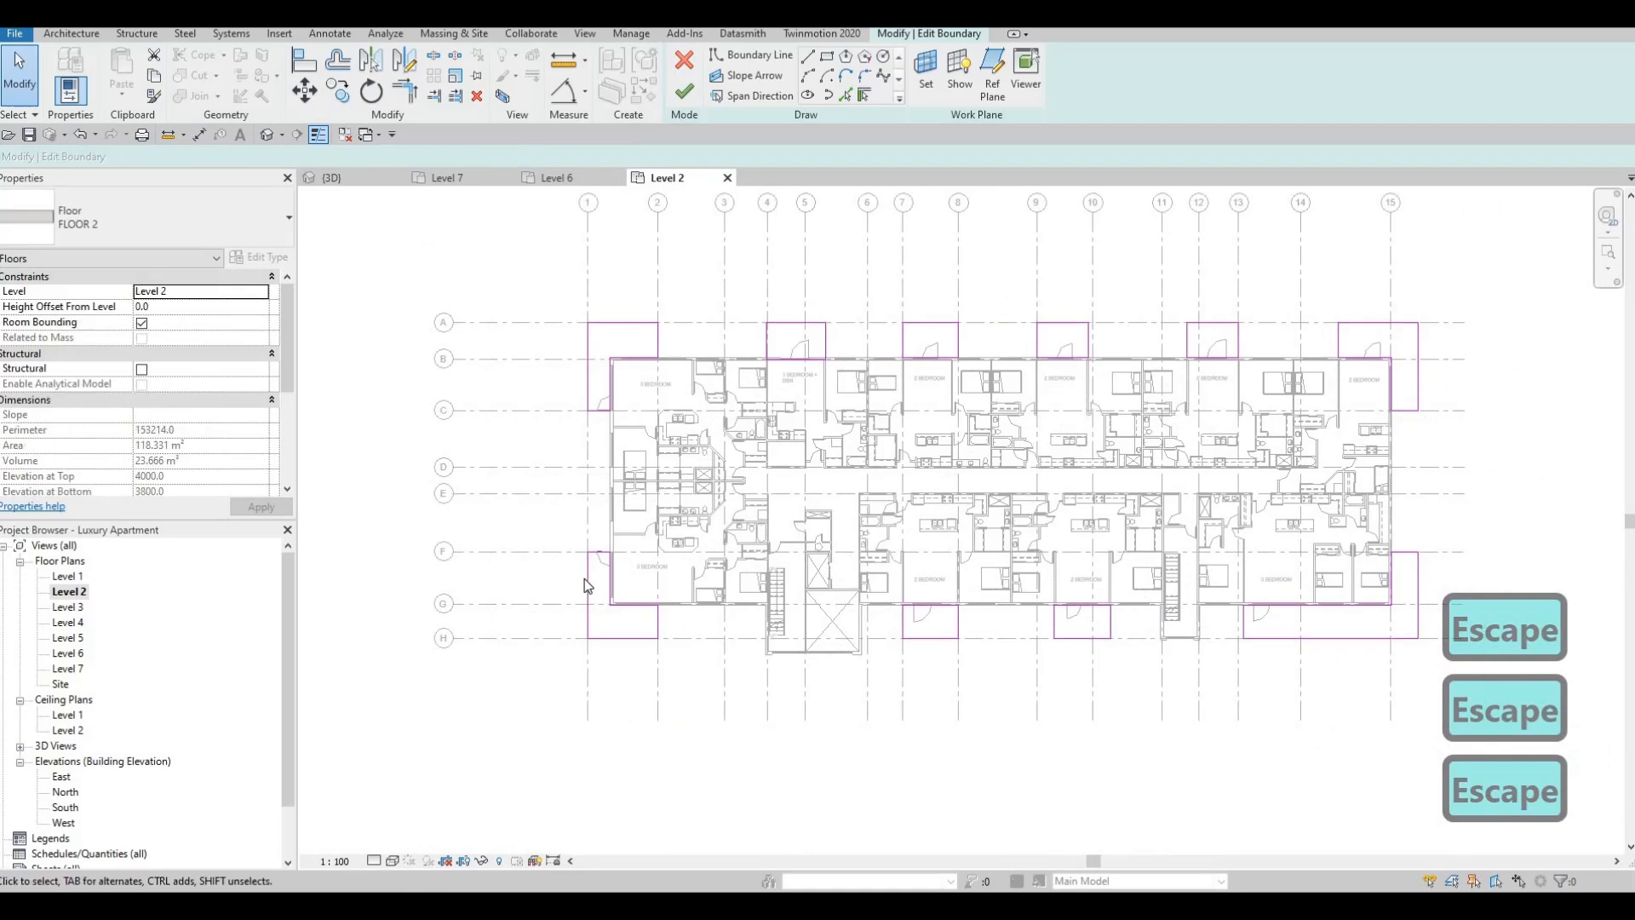
pyautogui.click(587, 579)
pyautogui.press('Escape')
pyautogui.moveTo(1439, 579); pyautogui.dragTo(1390, 580, button='middle')
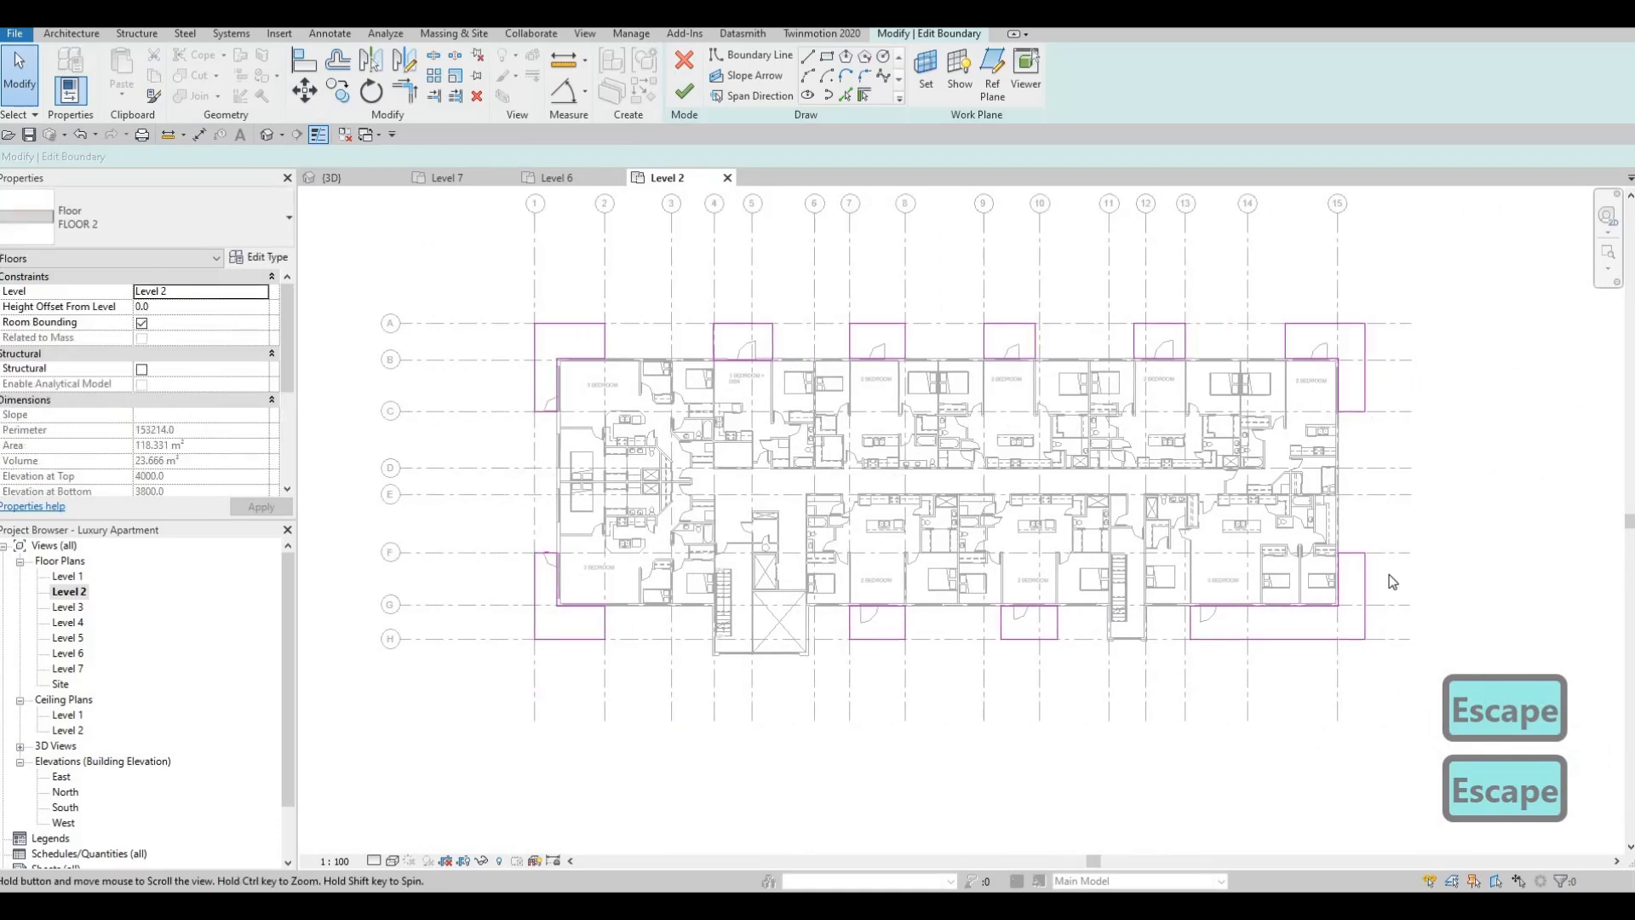
pyautogui.click(1368, 588)
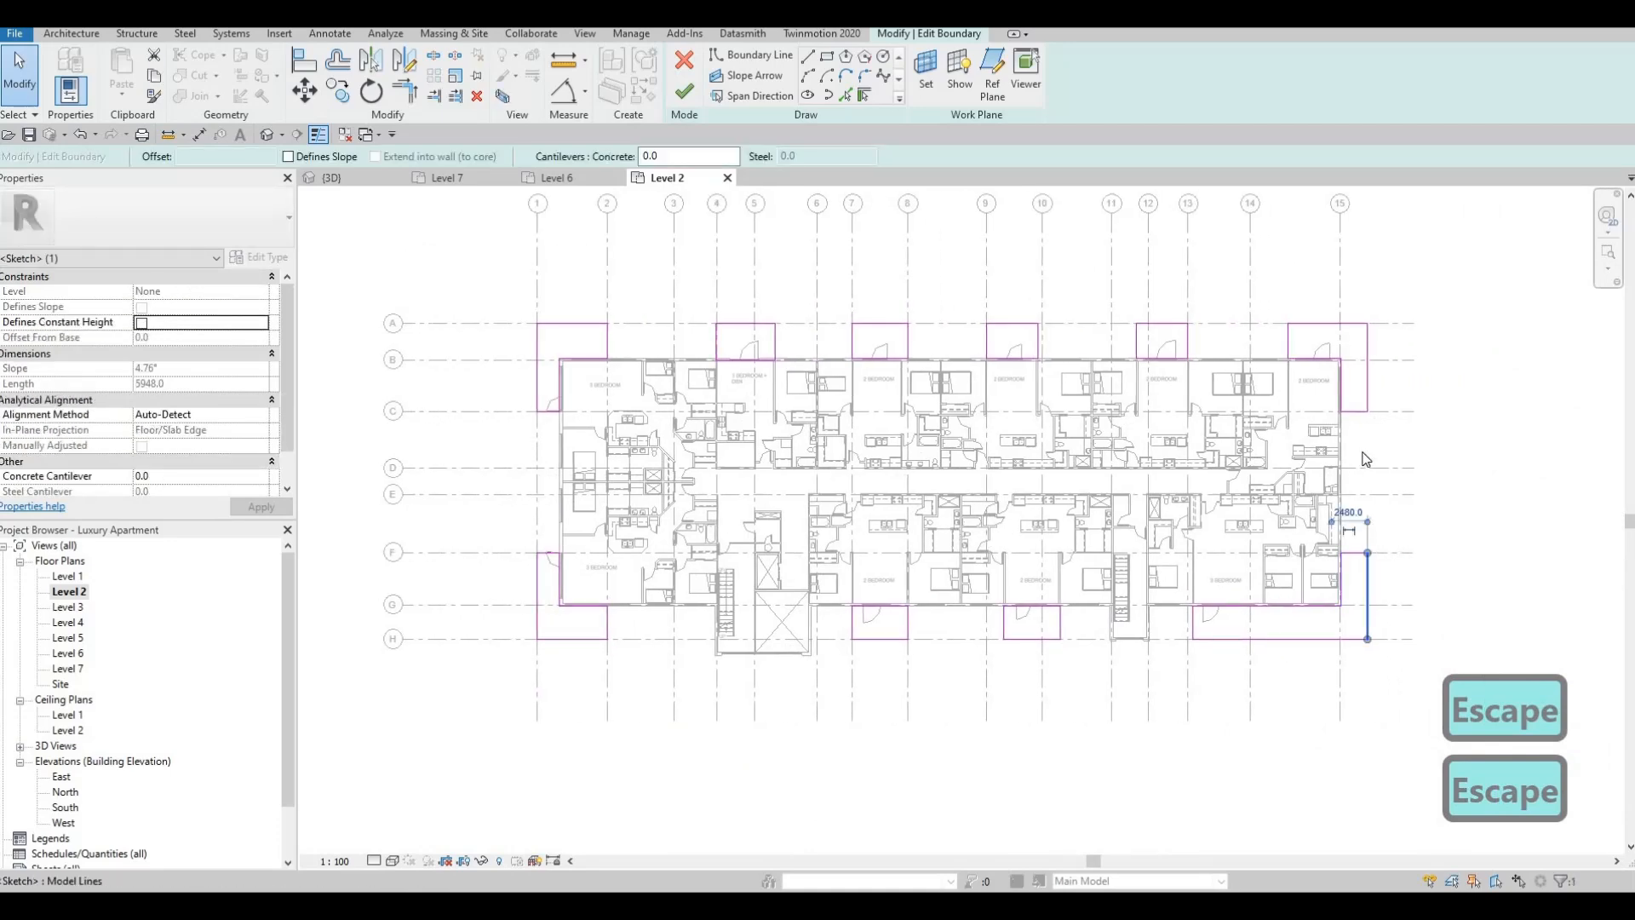
pyautogui.moveTo(1317, 544); pyautogui.dragTo(1304, 577, button='middle')
pyautogui.press('Escape')
pyautogui.press('Escape')
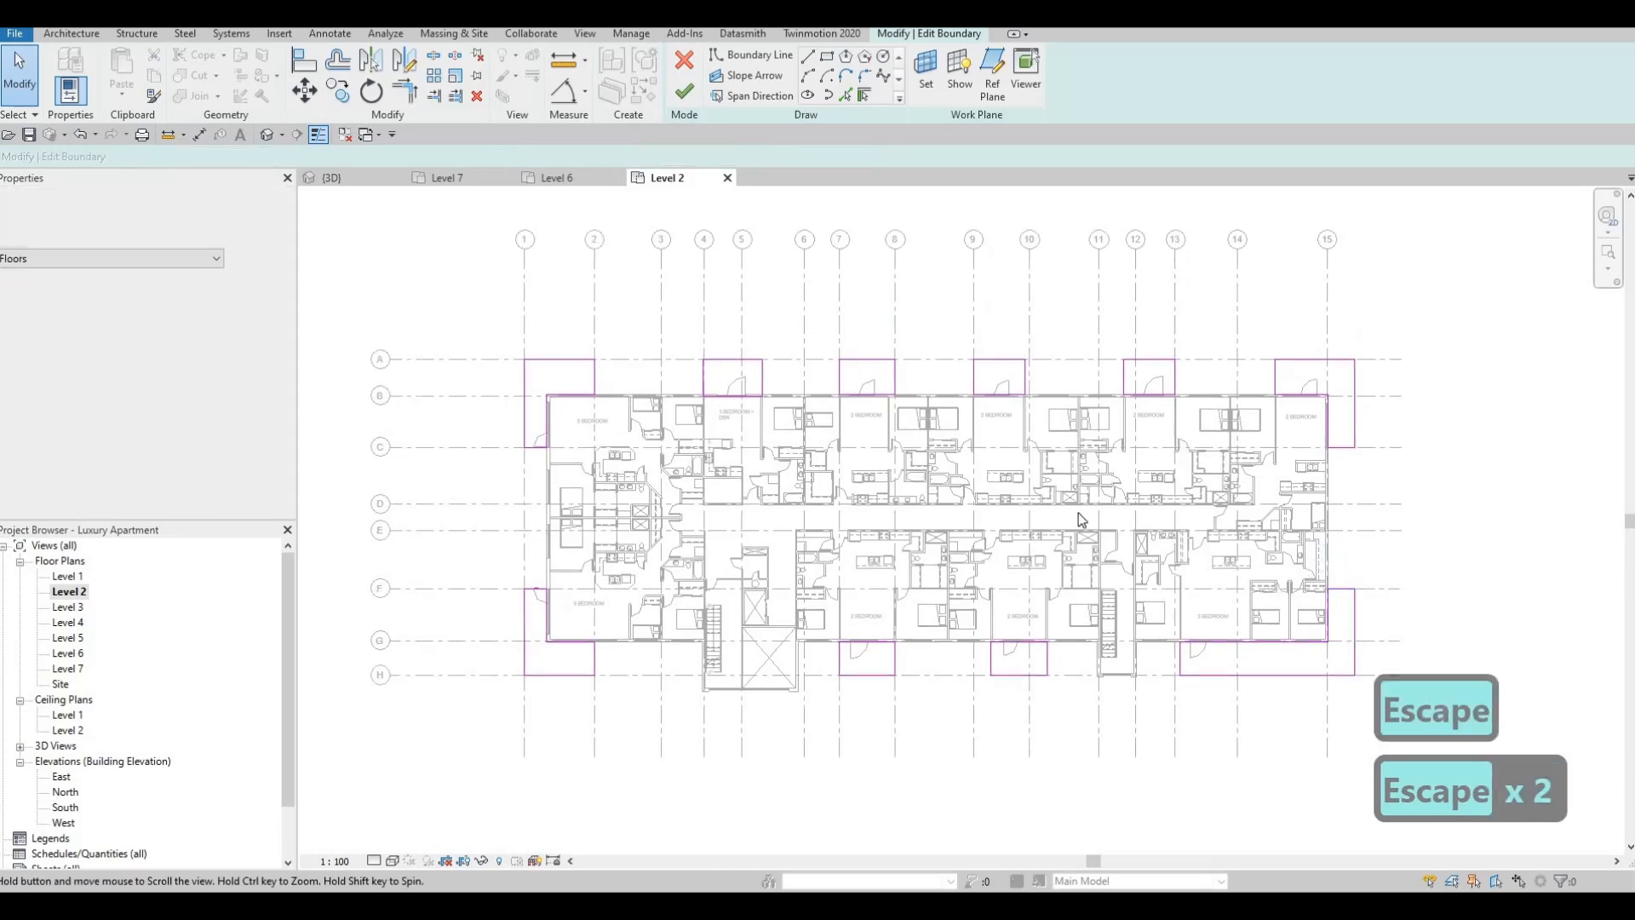
# - Delete the overlapping short edge segment at the south side of the southeast corner balcony and finish the floor boundary
pyautogui.scroll(-2, 1078, 513)
pyautogui.scroll(2, 1168, 552)
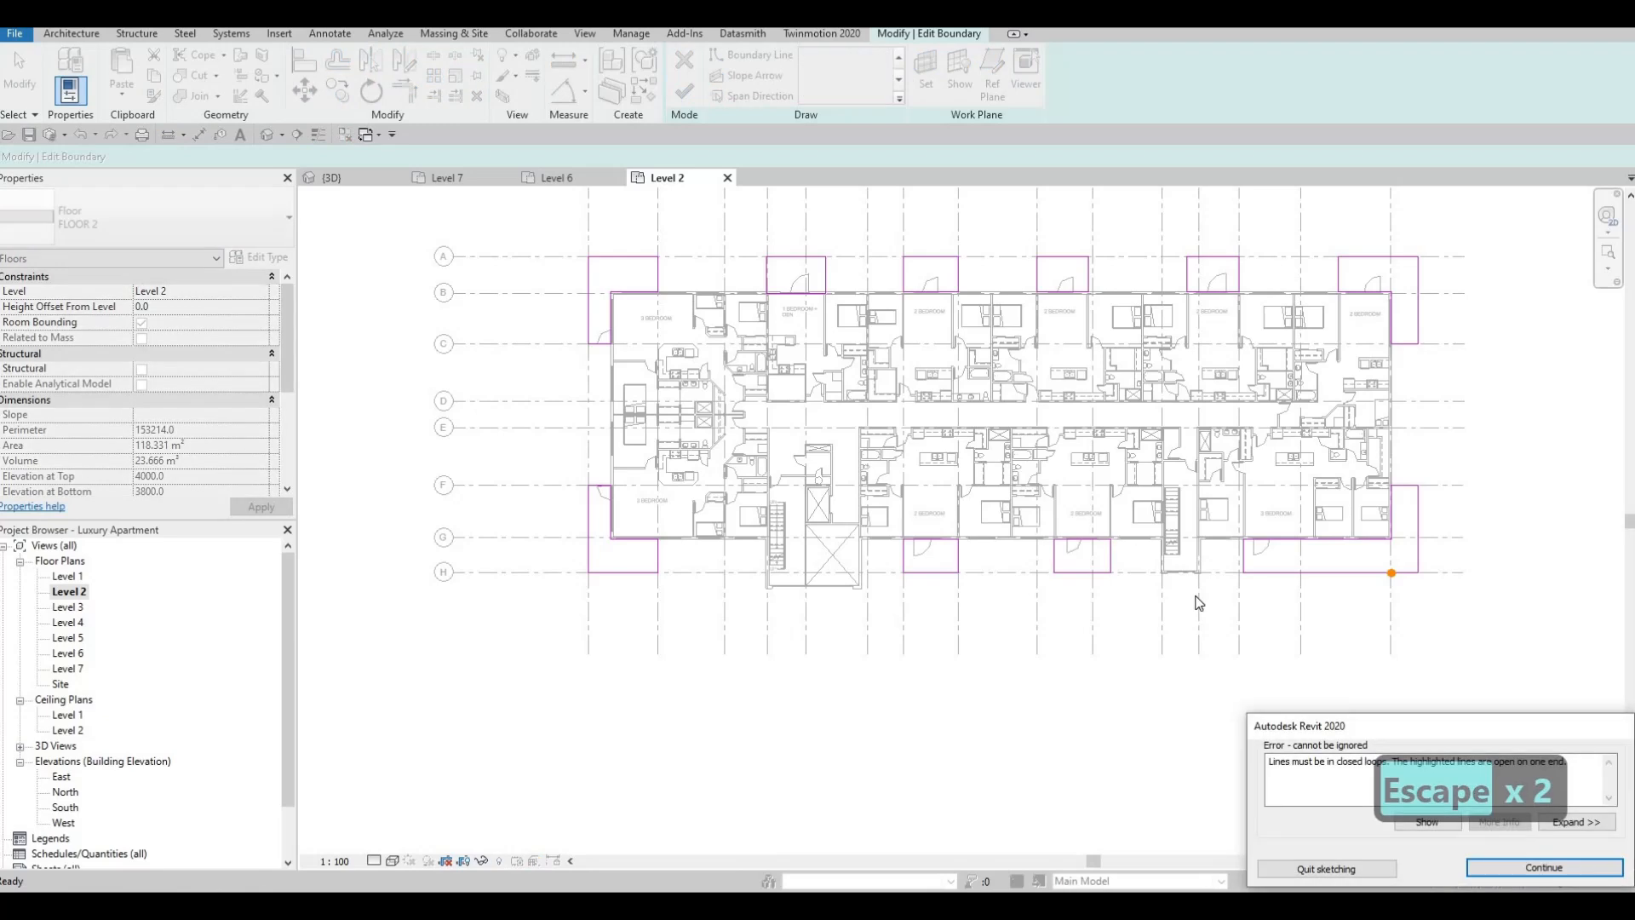
pyautogui.press('Escape')
pyautogui.scroll(2, 1425, 548)
pyautogui.press('Escape')
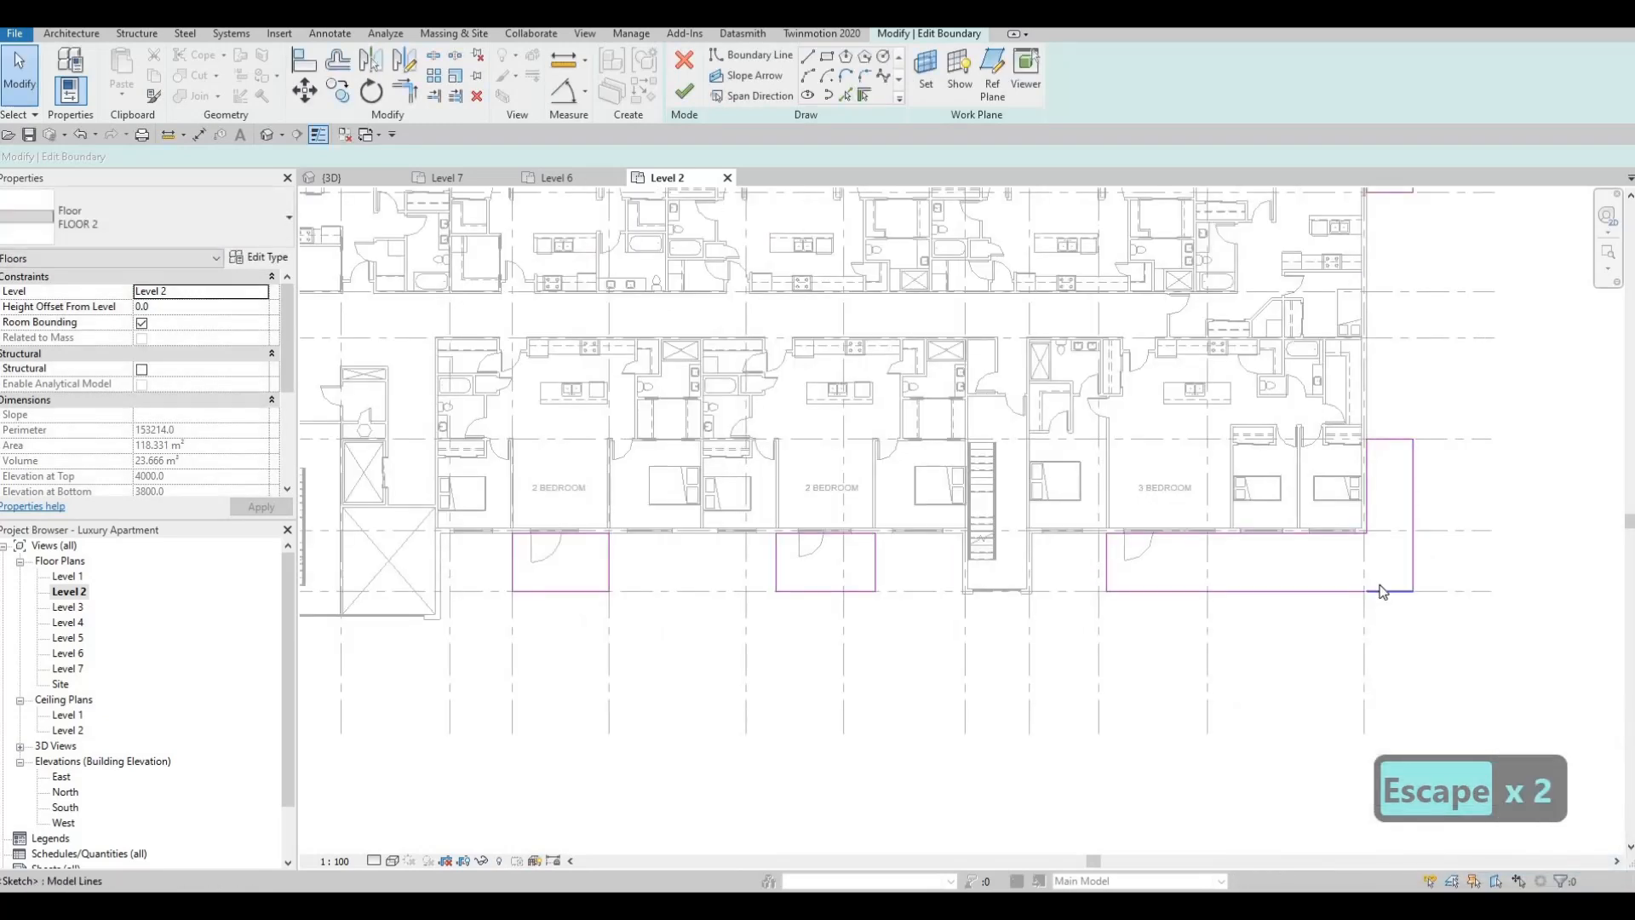
pyautogui.click(1379, 590)
pyautogui.press('Delete')
pyautogui.press('t')
pyautogui.press('r')
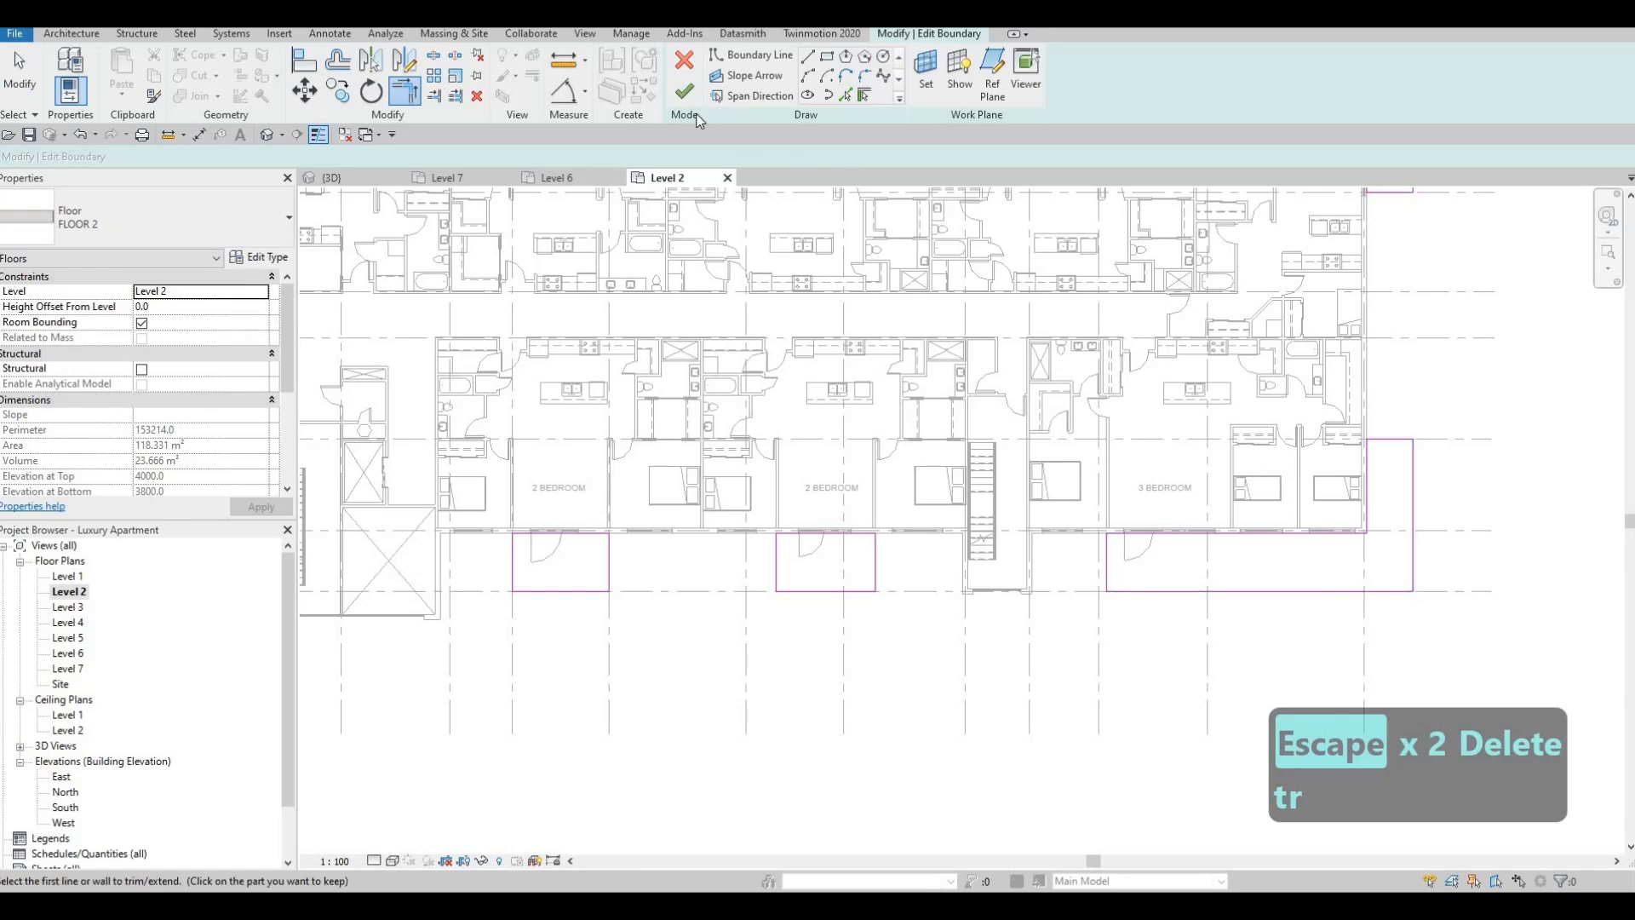
pyautogui.press('Escape')
pyautogui.press('Escape')
pyautogui.scroll(-2, 1356, 504)
pyautogui.moveTo(1094, 511); pyautogui.dragTo(1083, 521, button='middle')
pyautogui.scroll(3, 1084, 520)
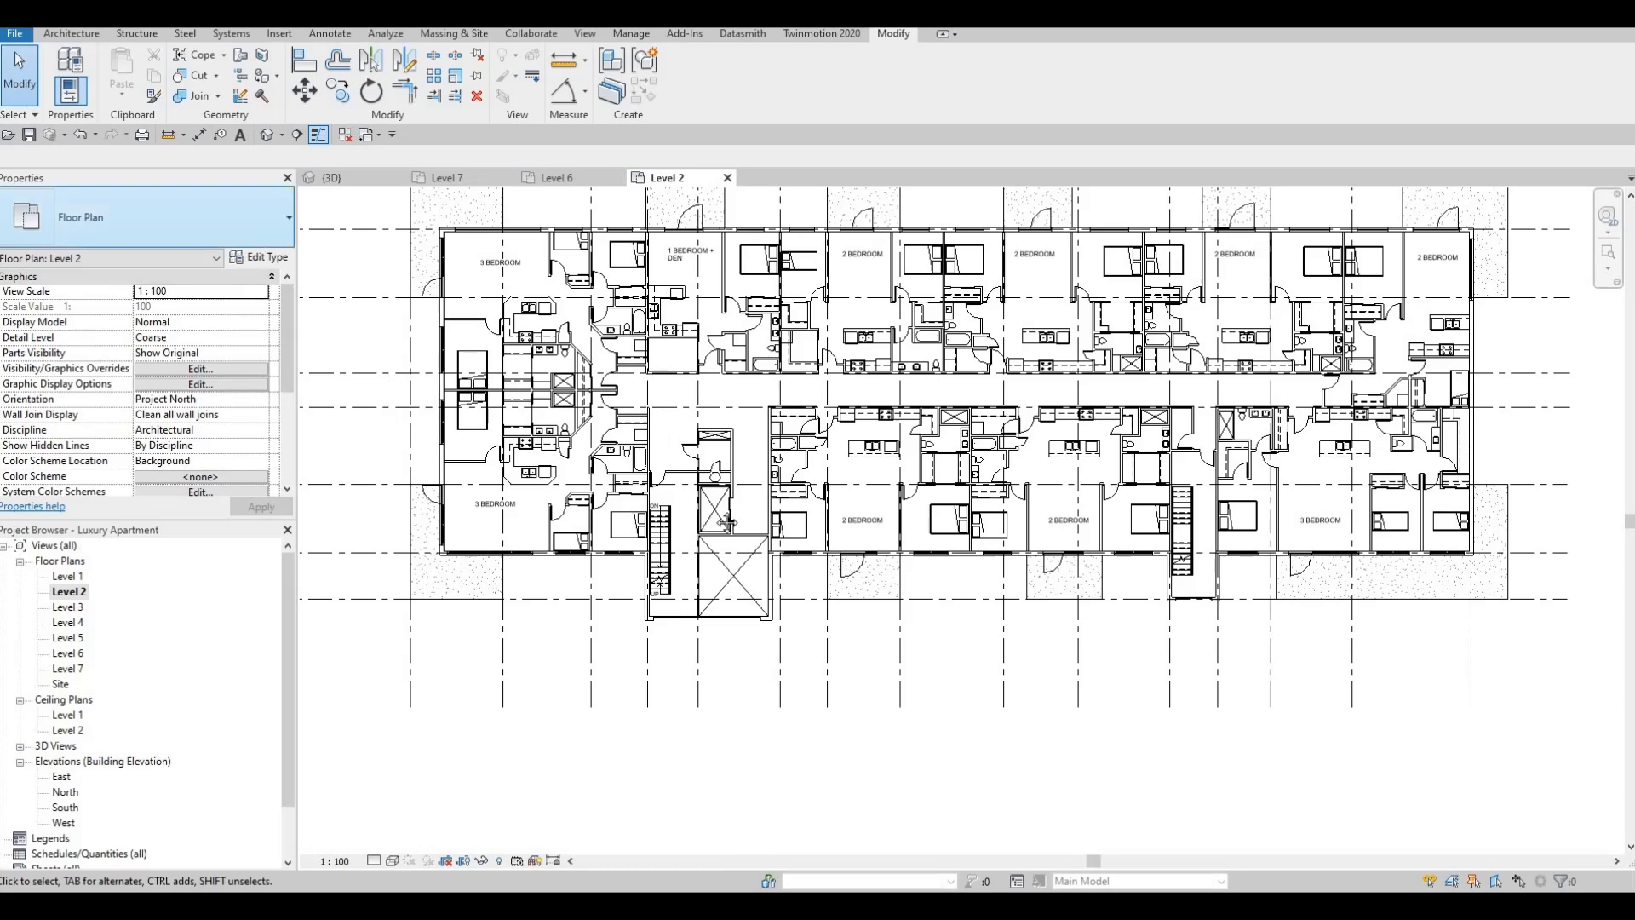
pyautogui.moveTo(726, 522); pyautogui.dragTo(758, 604, button='middle')
pyautogui.scroll(-1, 759, 605)
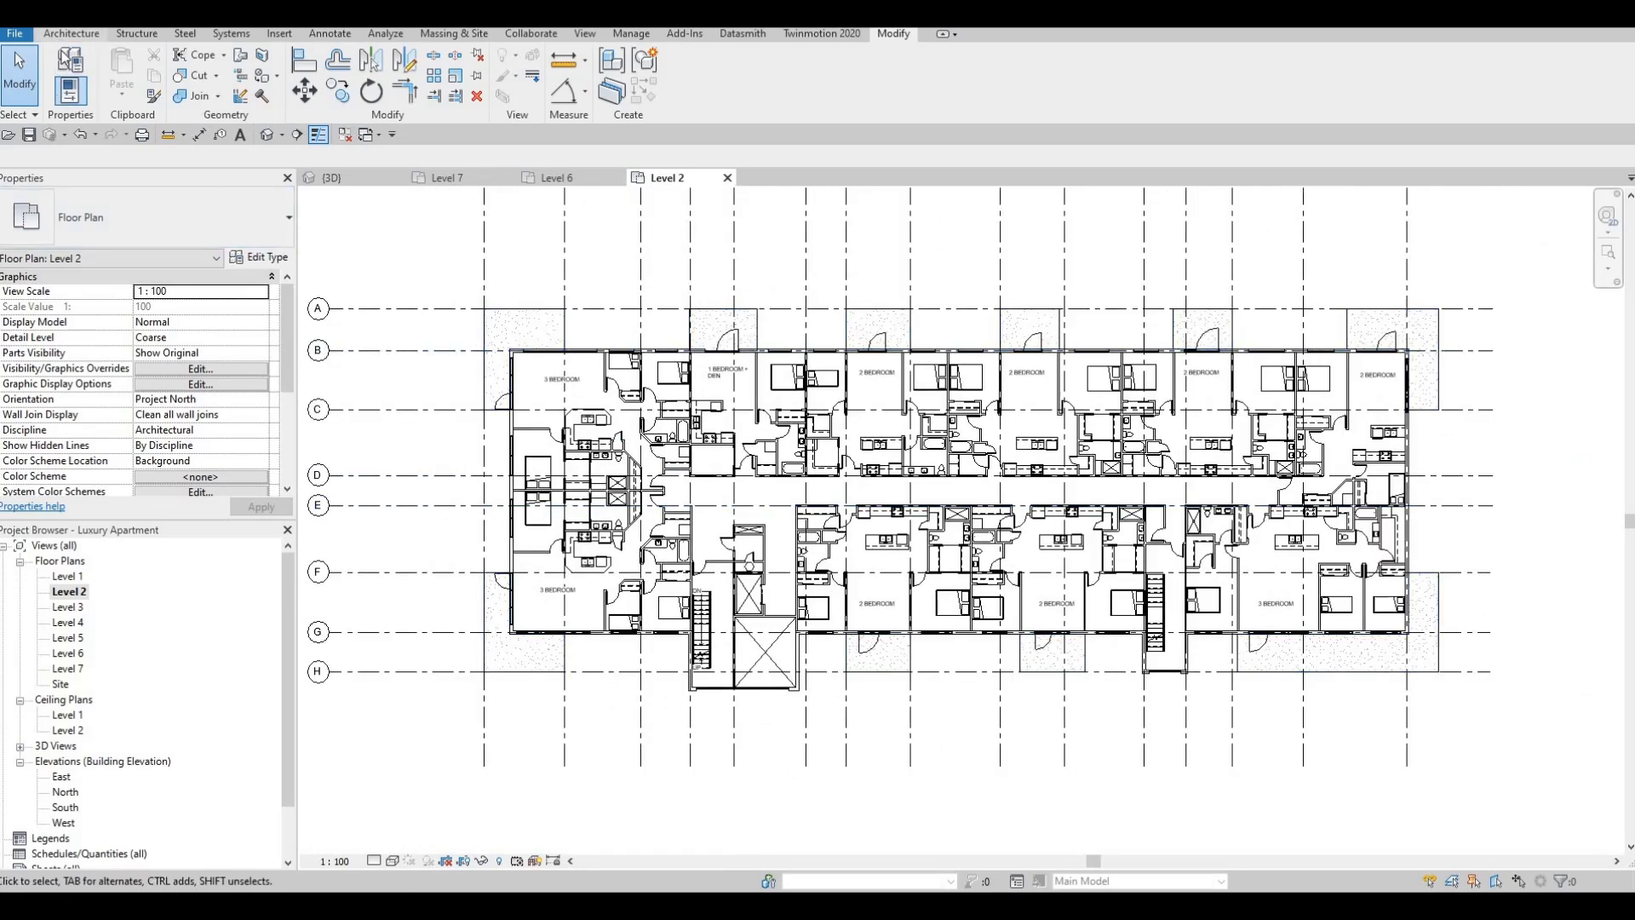
# - Draw a Curtain Wall railing along the west outer edge of the northwest corner balcony, from grid C up to grid A
pyautogui.click(68, 34)
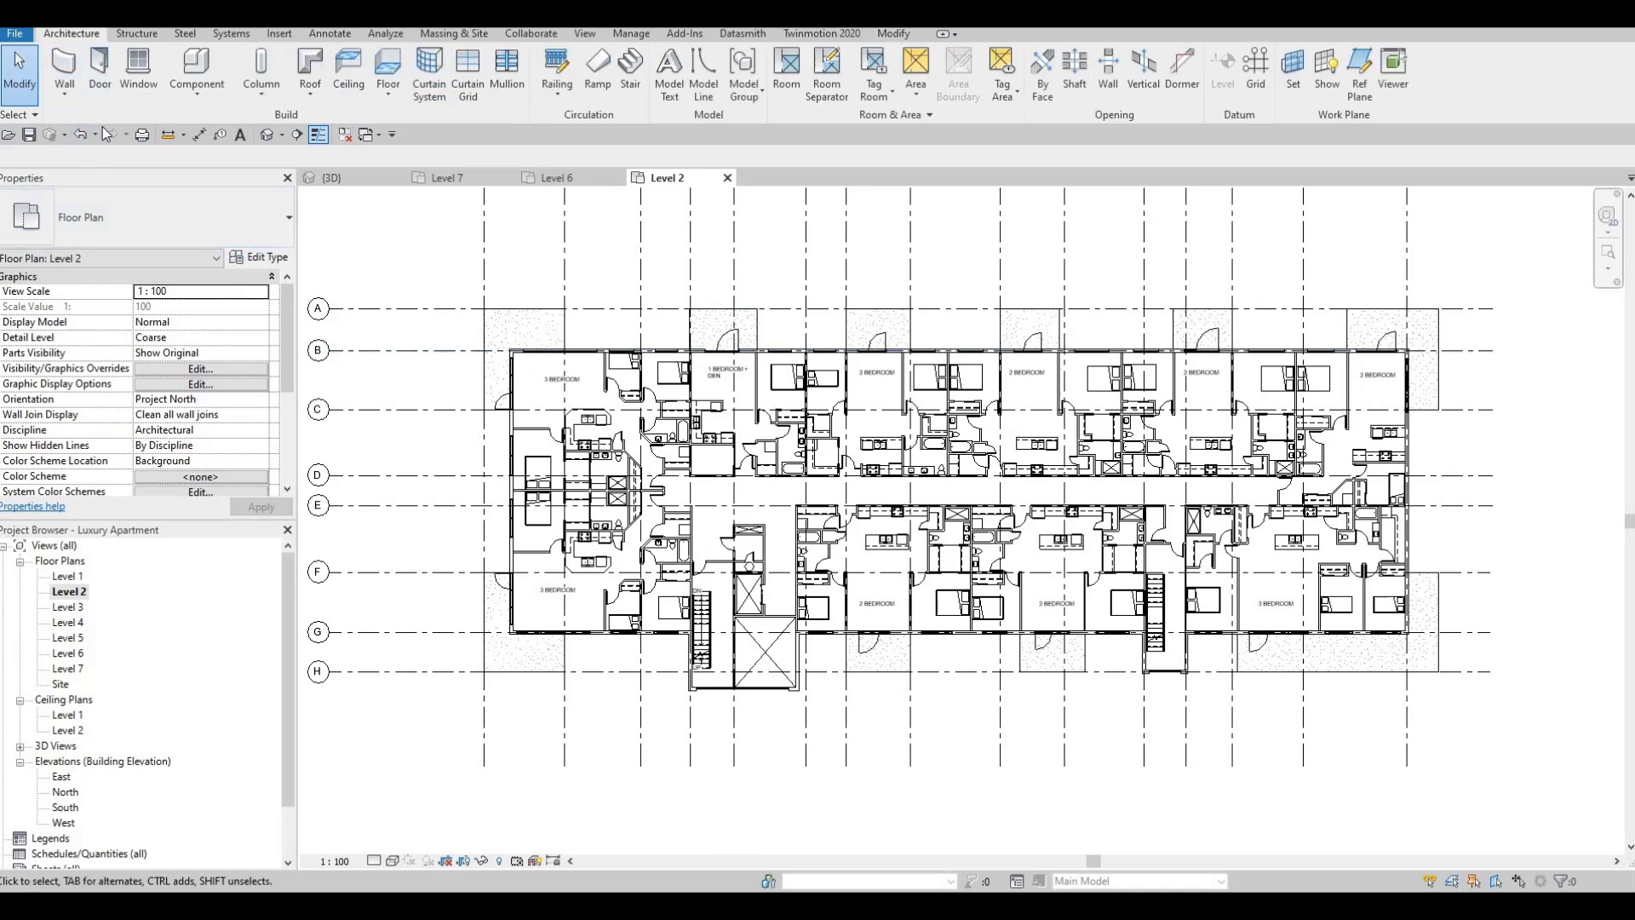
pyautogui.click(541, 310)
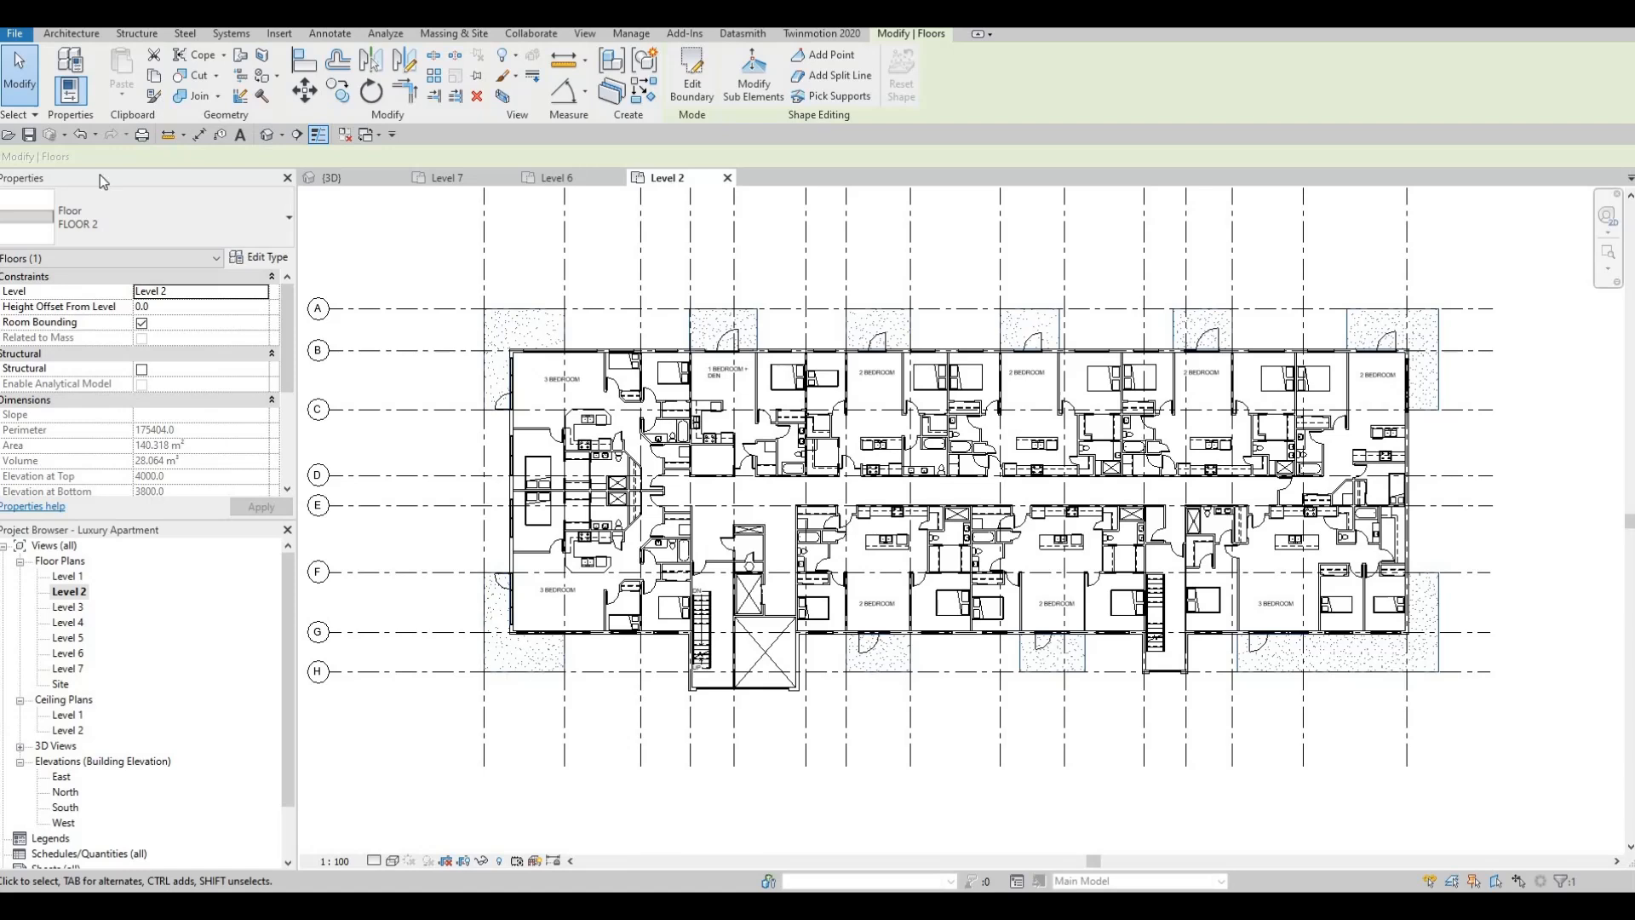
pyautogui.press('F1')
pyautogui.press('F1')
pyautogui.click(77, 36)
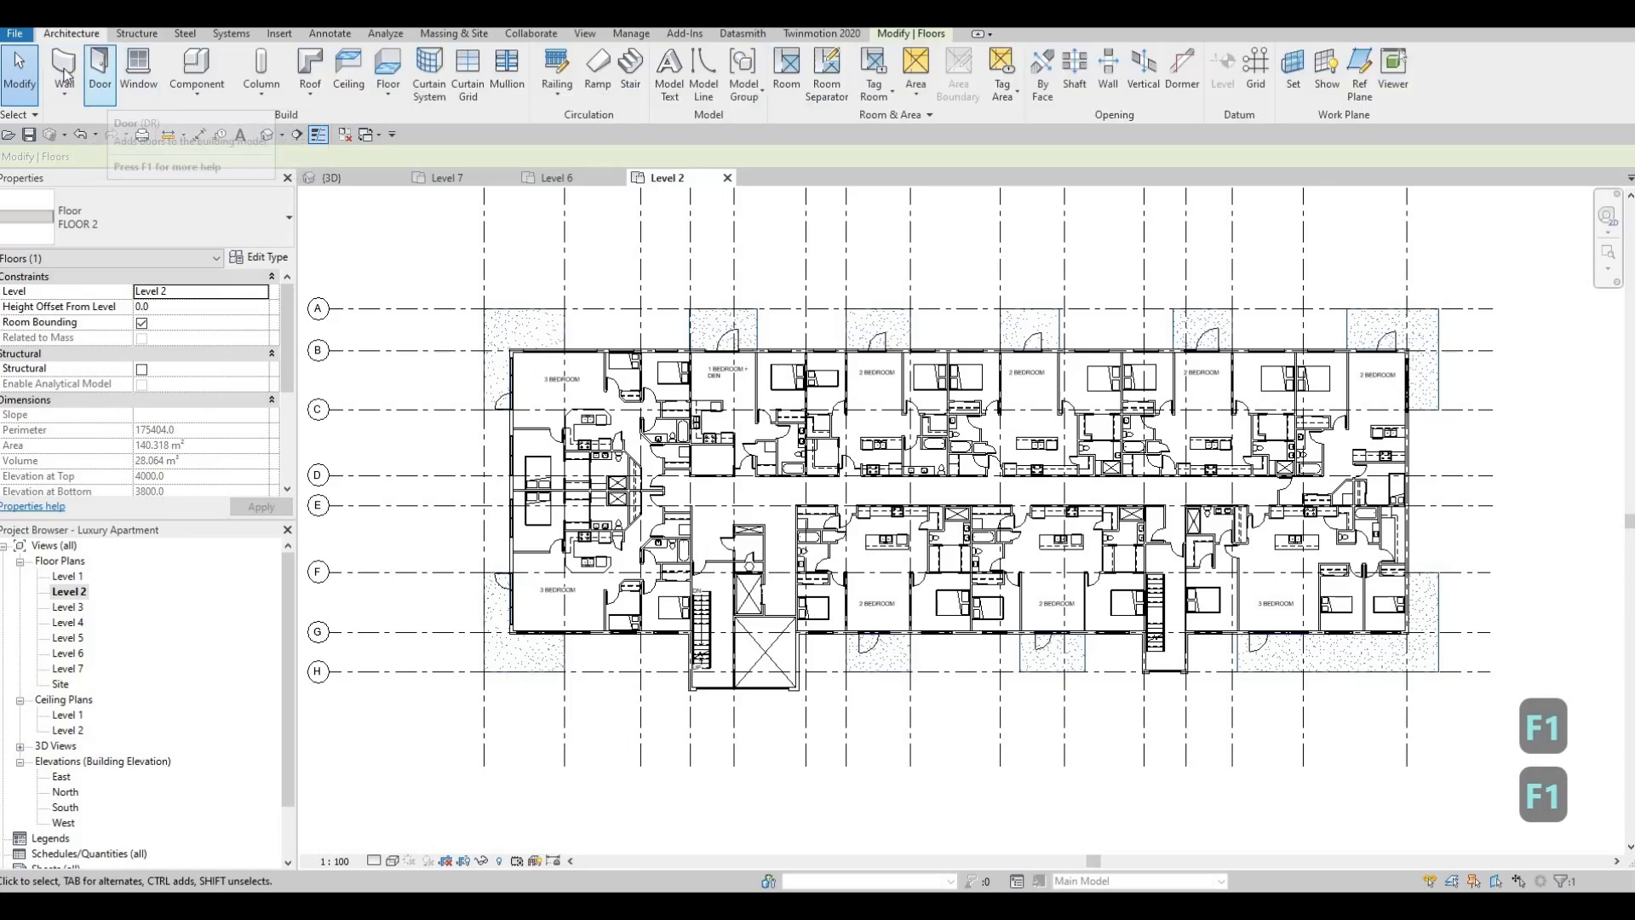
pyautogui.press('w')
pyautogui.press('a')
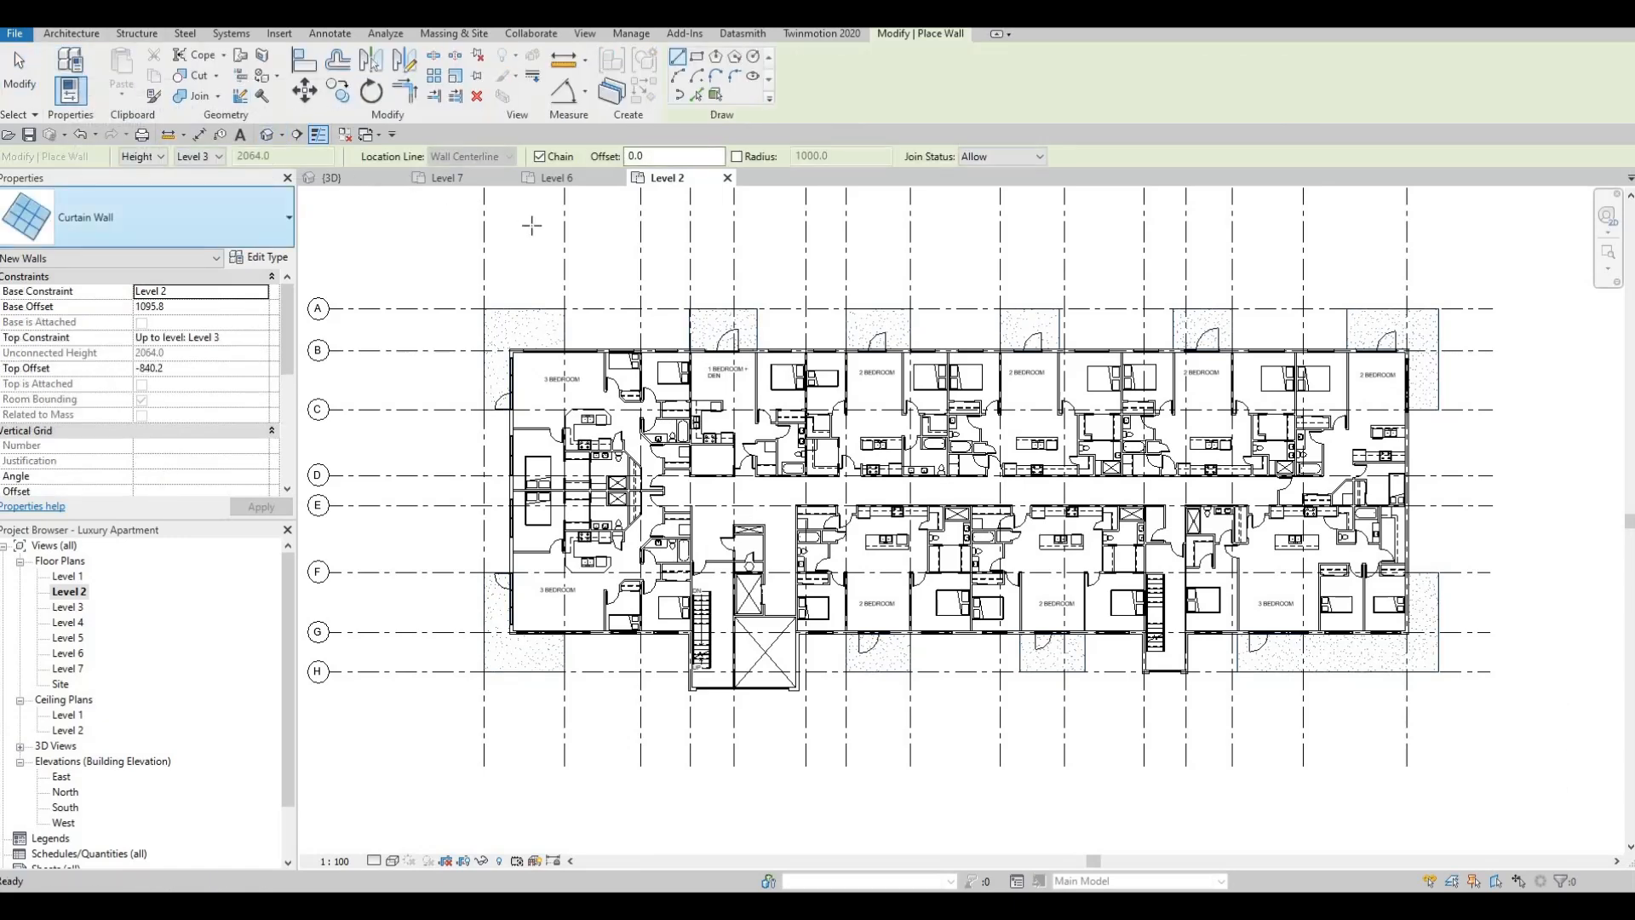
pyautogui.scroll(2, 538, 345)
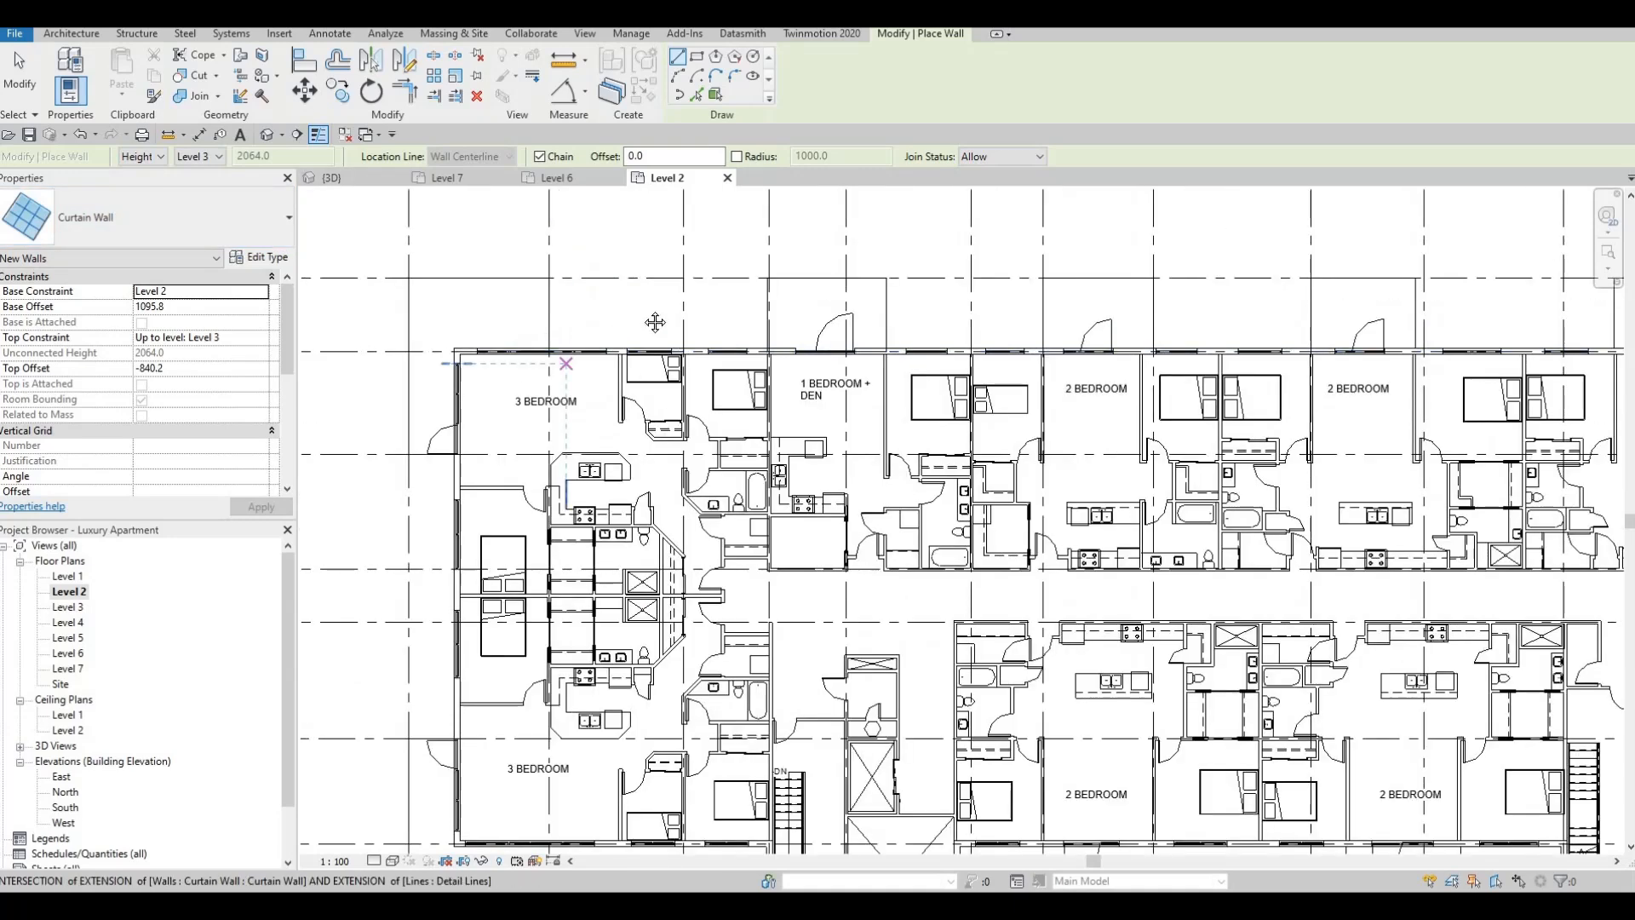
pyautogui.scroll(2, 542, 423)
pyautogui.scroll(3, 542, 423)
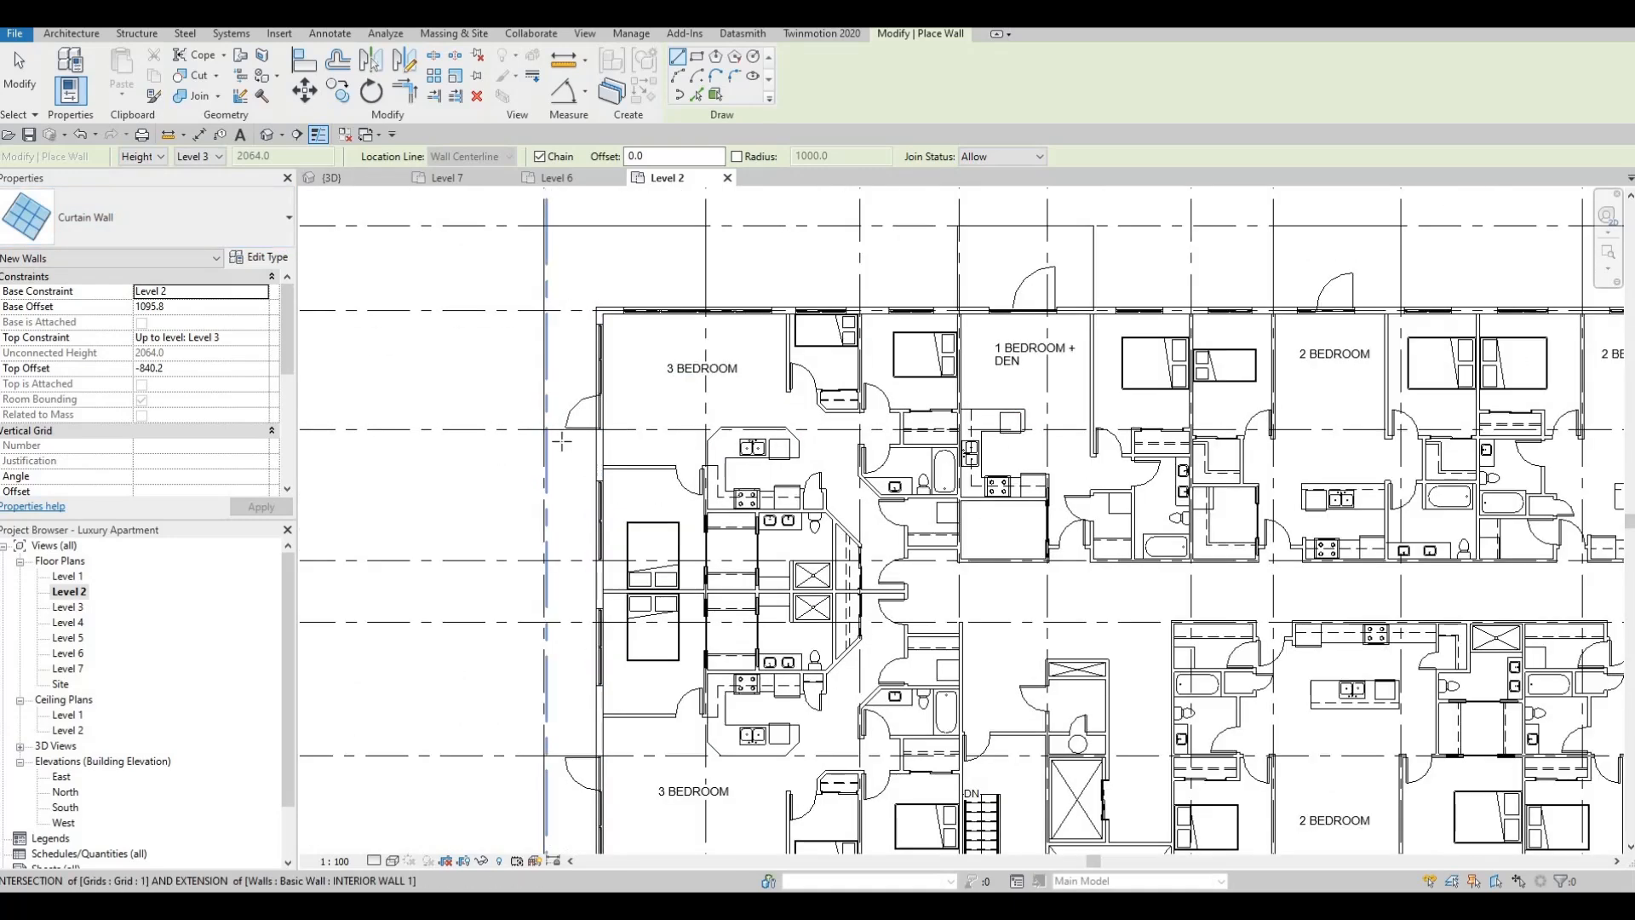
pyautogui.click(548, 442)
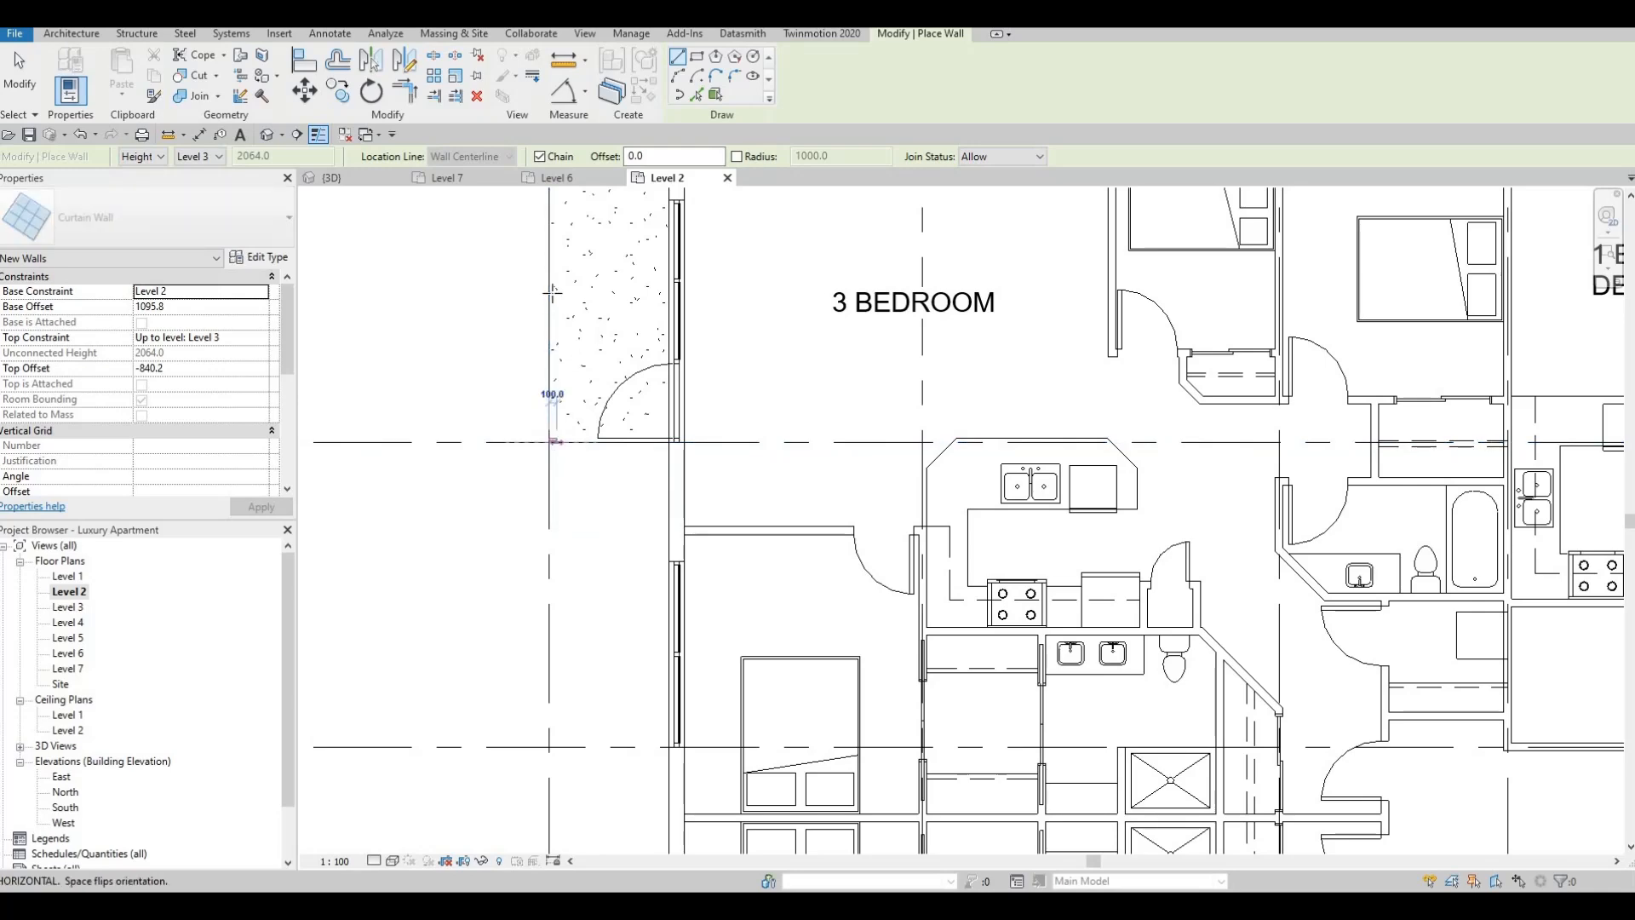
pyautogui.moveTo(549, 261); pyautogui.dragTo(511, 460, button='middle')
pyautogui.scroll(1, 508, 245)
pyautogui.scroll(-1, 528, 218)
pyautogui.moveTo(529, 208); pyautogui.dragTo(521, 434, button='middle')
pyautogui.scroll(-1, 512, 419)
pyautogui.moveTo(503, 530); pyautogui.dragTo(525, 305, button='middle')
pyautogui.scroll(2, 514, 385)
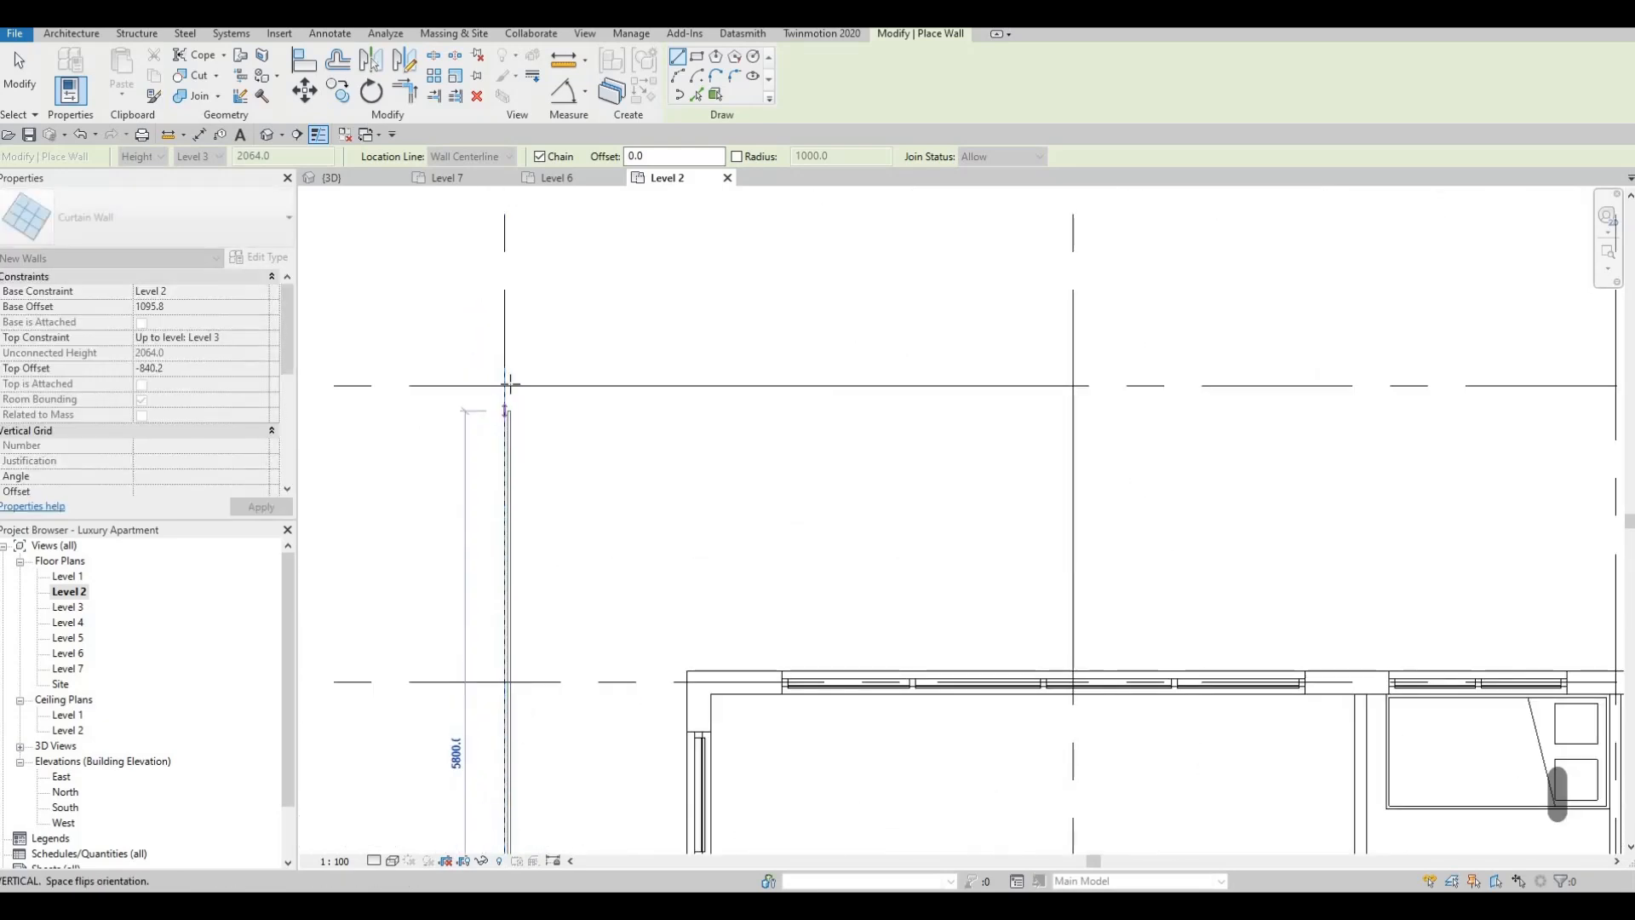
pyautogui.click(518, 387)
pyautogui.press('Escape')
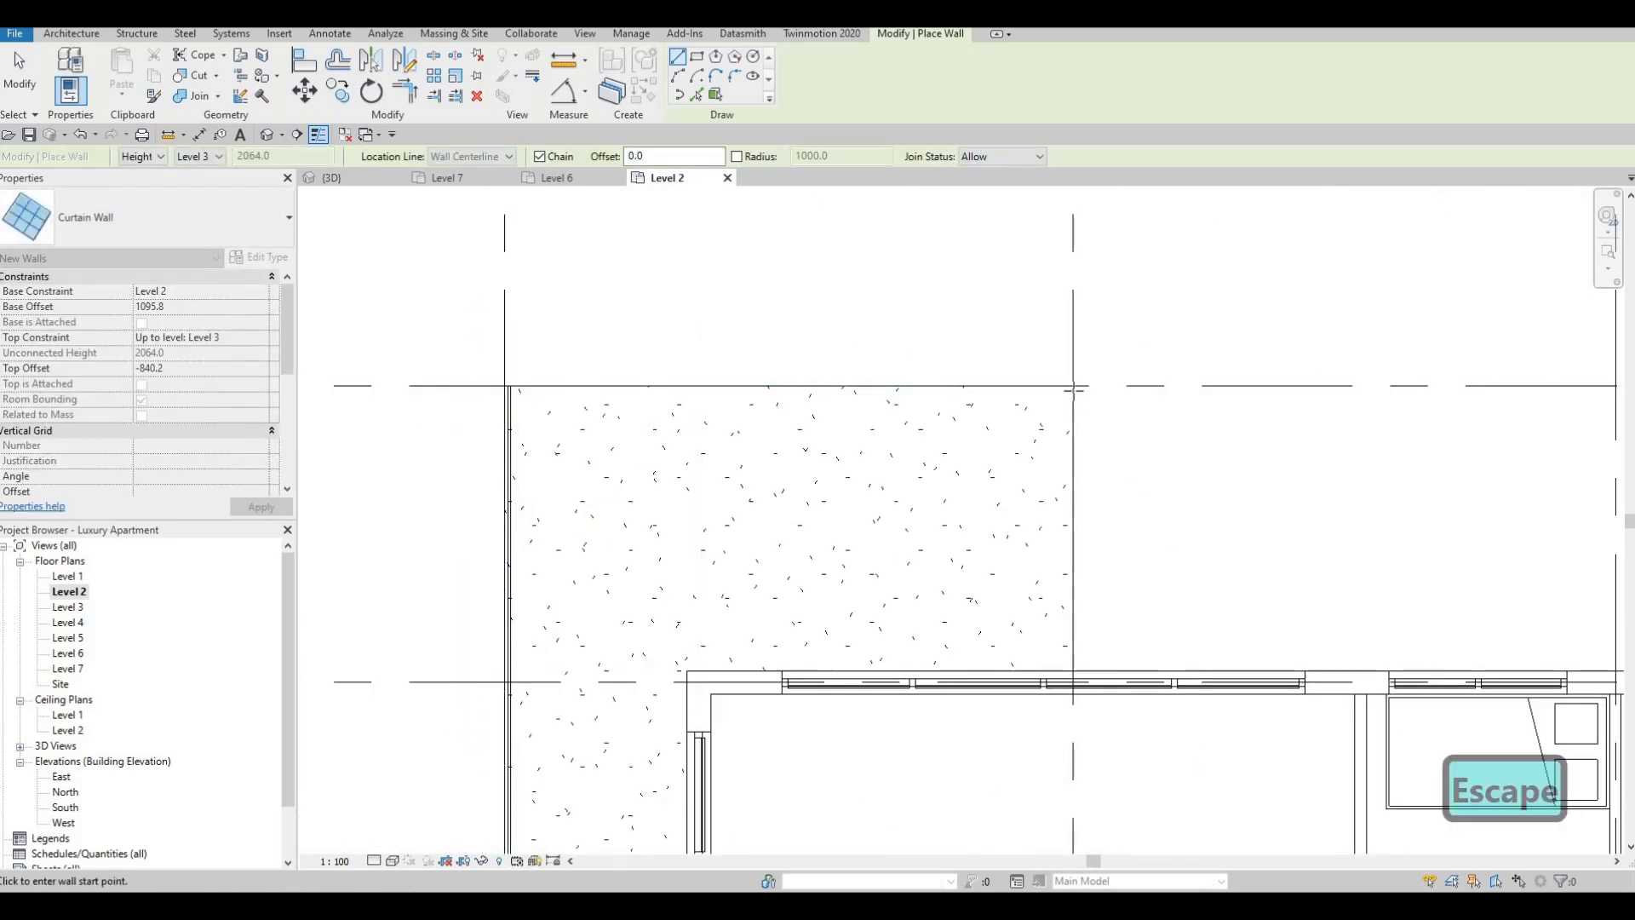
# - Draw a curtain wall about 4735 mm long along the northwest corner balcony's north edge, from grid 2 to the west wall
pyautogui.click(1071, 387)
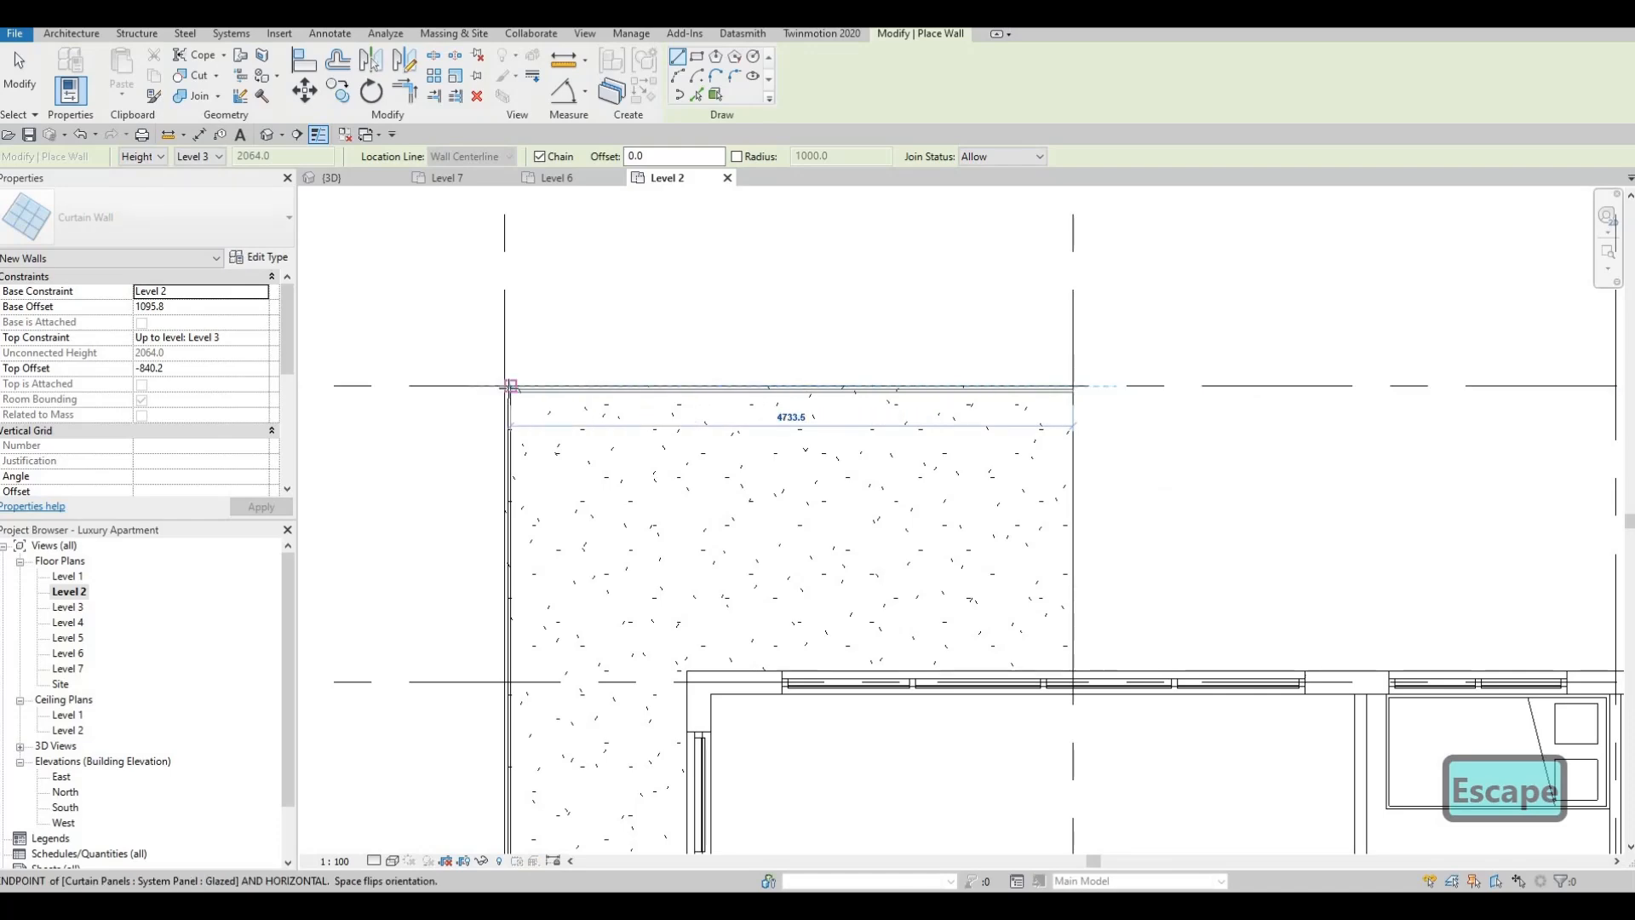
pyautogui.click(521, 390)
pyautogui.press('Escape')
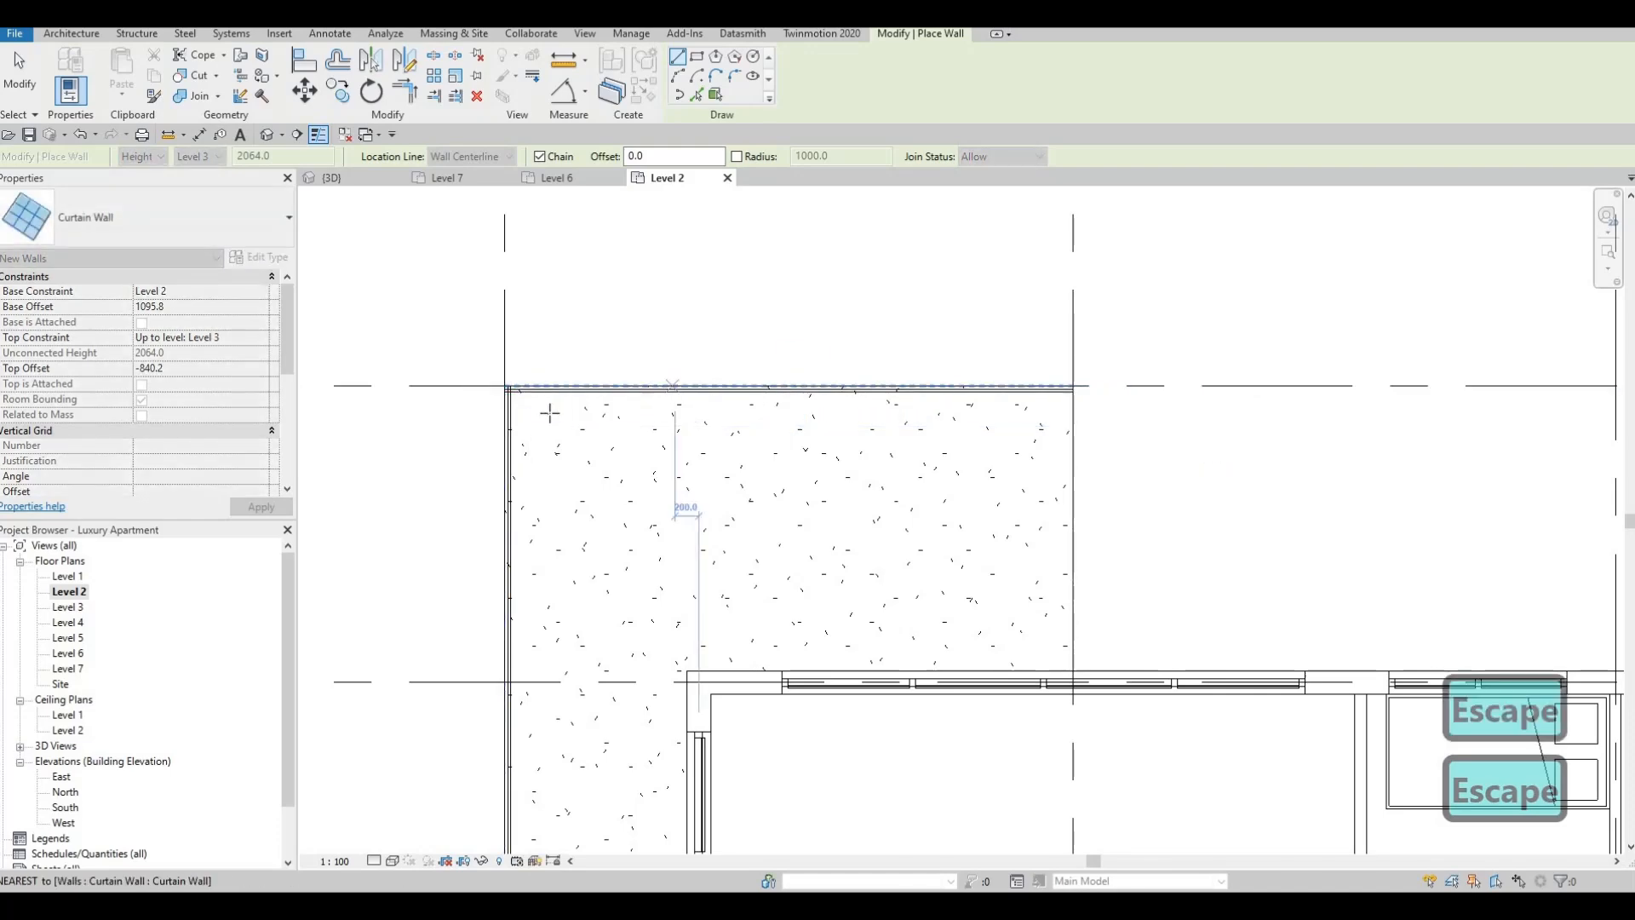
pyautogui.scroll(2, 548, 413)
pyautogui.scroll(-5, 547, 412)
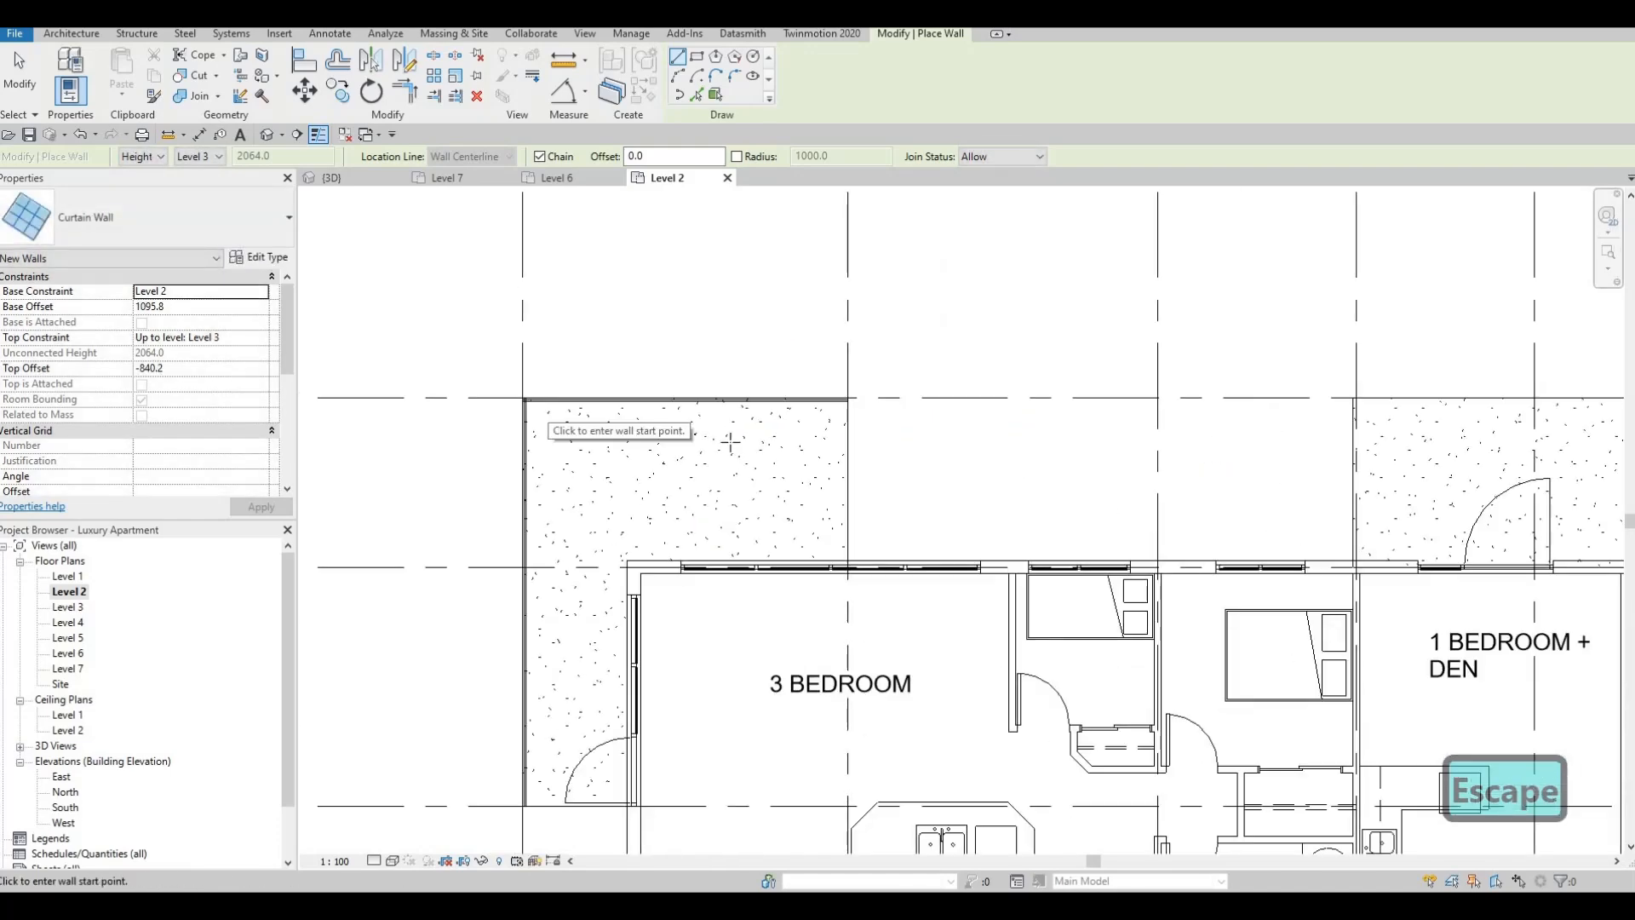
# - Draw a curtain wall about 4045 mm long along the north edge of the 1 bedroom + den balcony
pyautogui.moveTo(1079, 408); pyautogui.dragTo(832, 382, button='middle')
pyautogui.scroll(4, 832, 382)
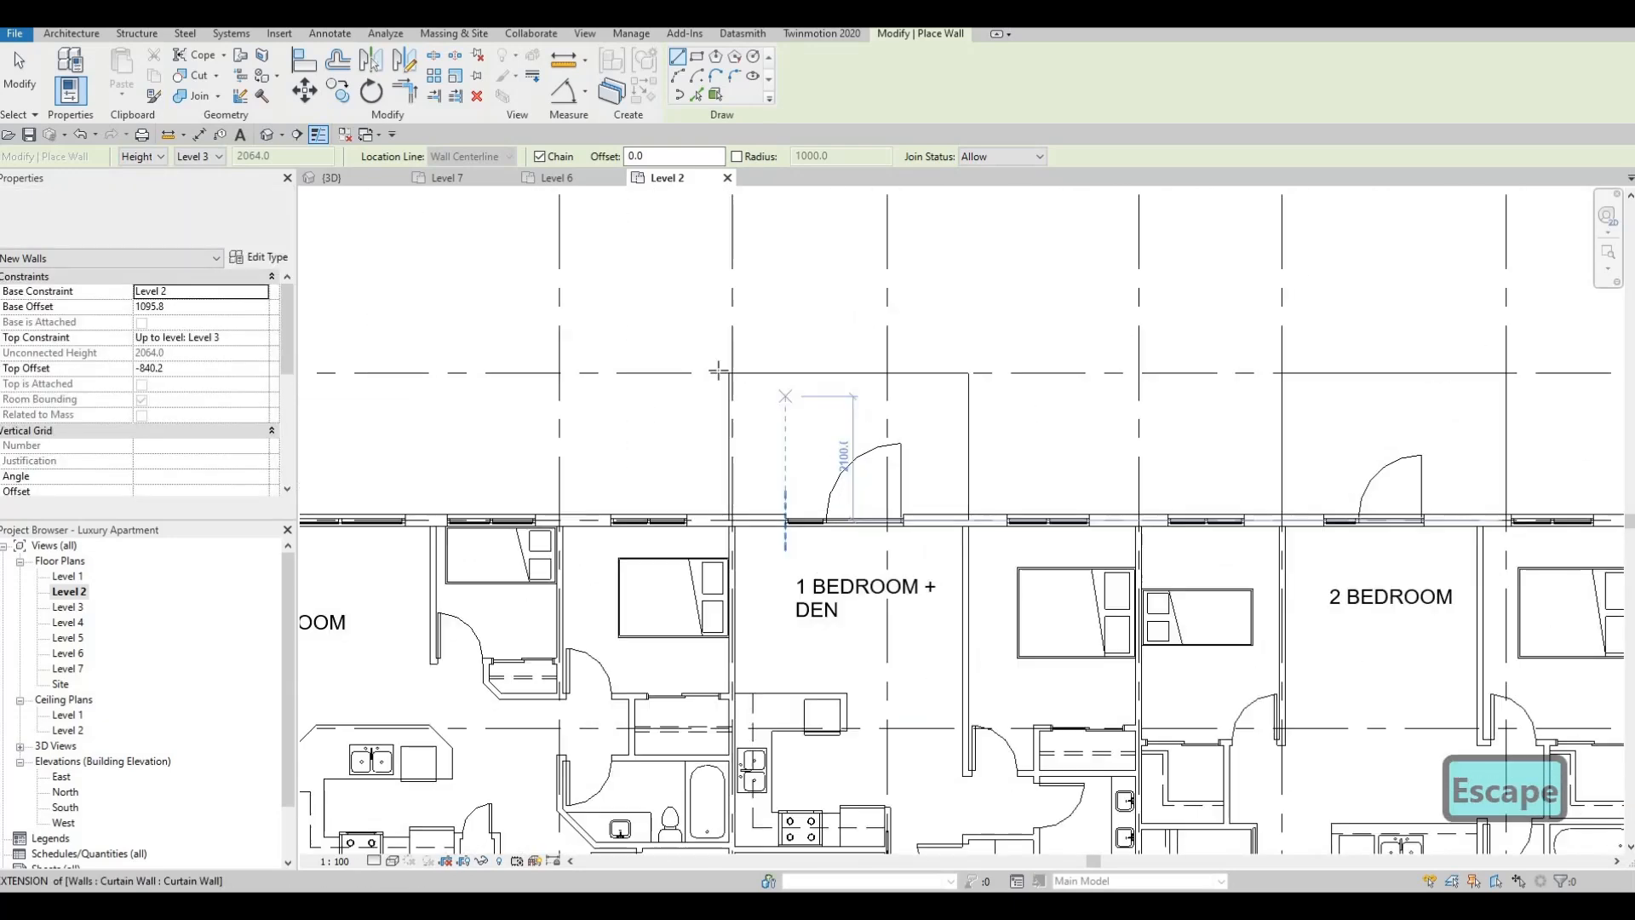
pyautogui.click(945, 367)
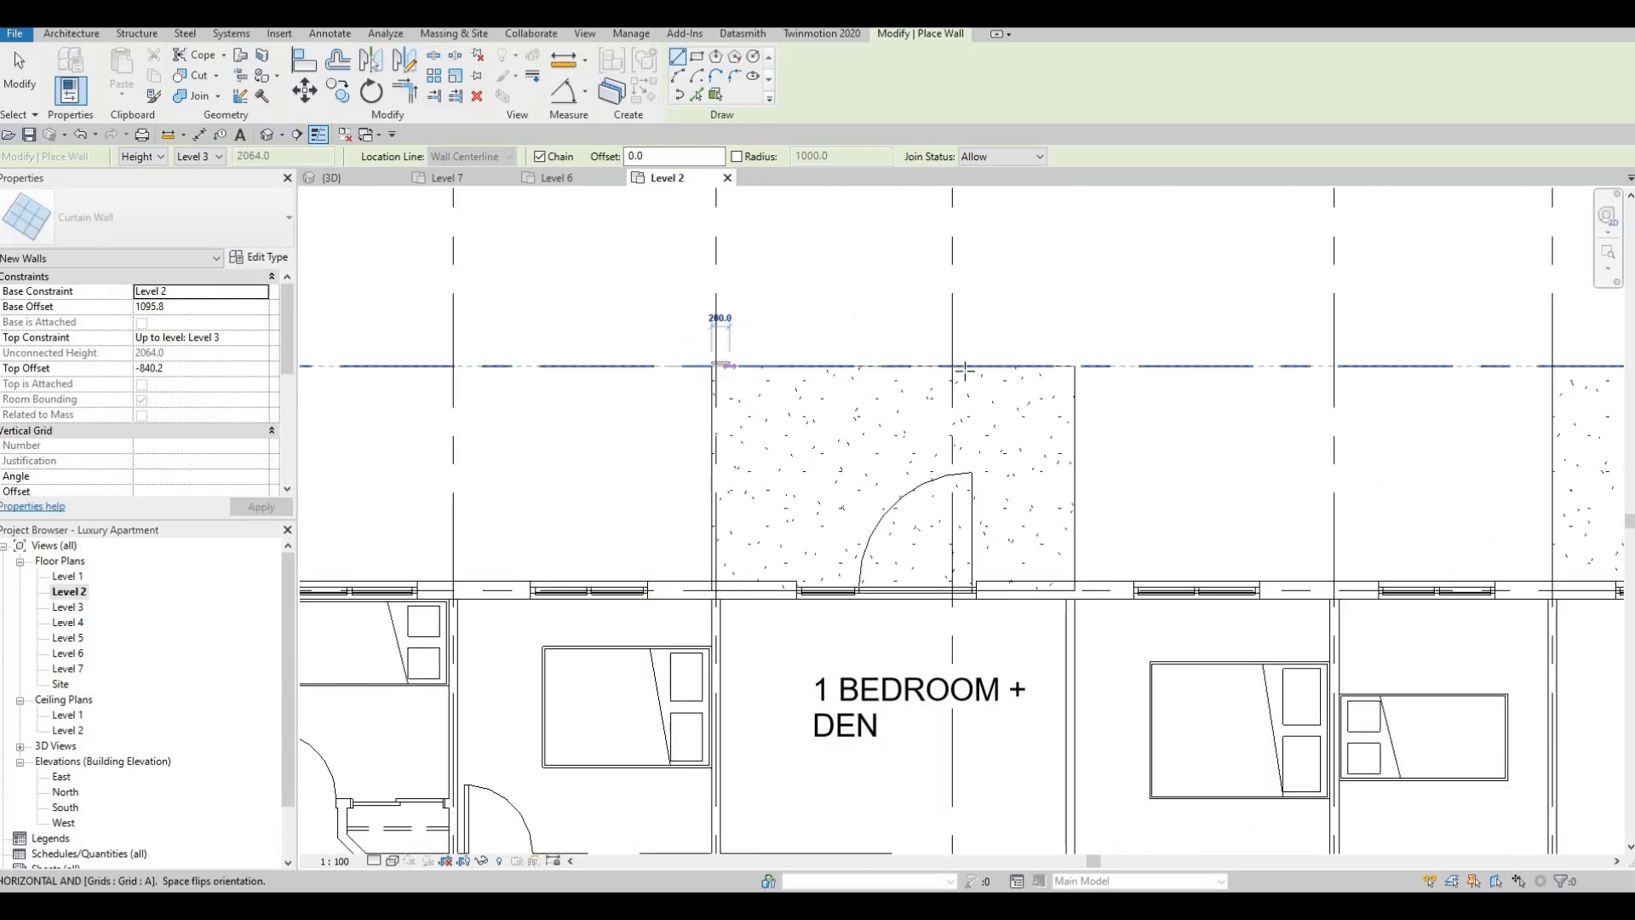
pyautogui.click(1076, 366)
pyautogui.scroll(2, 1076, 368)
pyautogui.press('Escape')
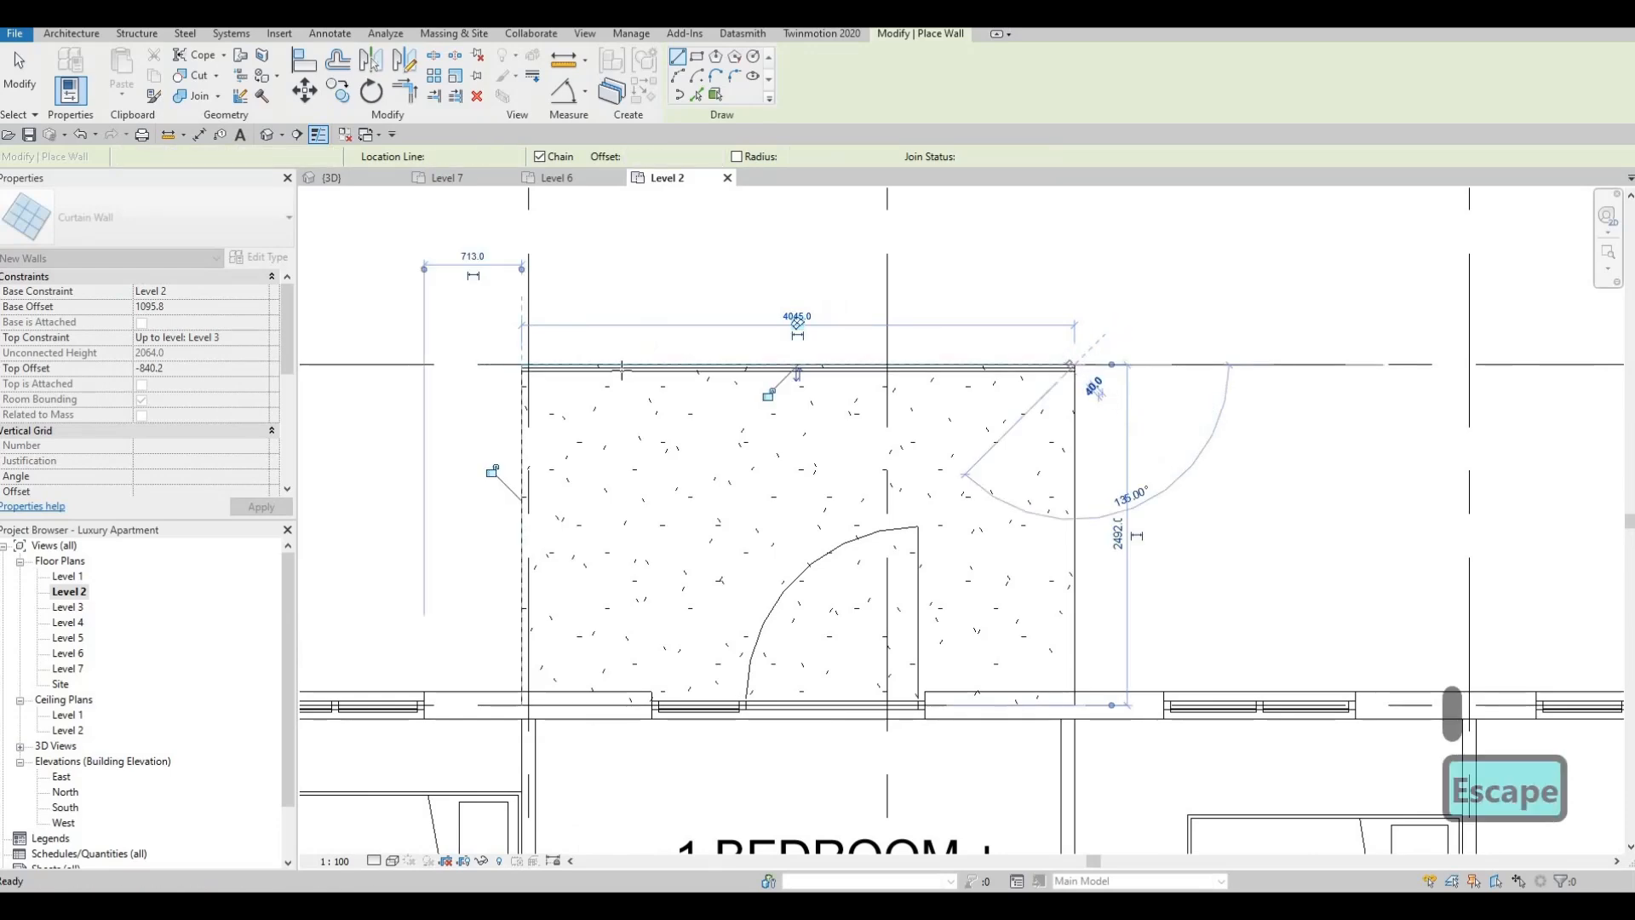
# - Draw a curtain wall along the north edge of the 2 bedroom balcony between grids 9 and 10
pyautogui.scroll(-4, 1027, 394)
pyautogui.moveTo(1273, 413); pyautogui.dragTo(1102, 401, button='middle')
pyautogui.scroll(-1, 1102, 401)
pyautogui.moveTo(1447, 419); pyautogui.dragTo(996, 401, button='middle')
pyautogui.moveTo(1456, 353); pyautogui.dragTo(1003, 361, button='middle')
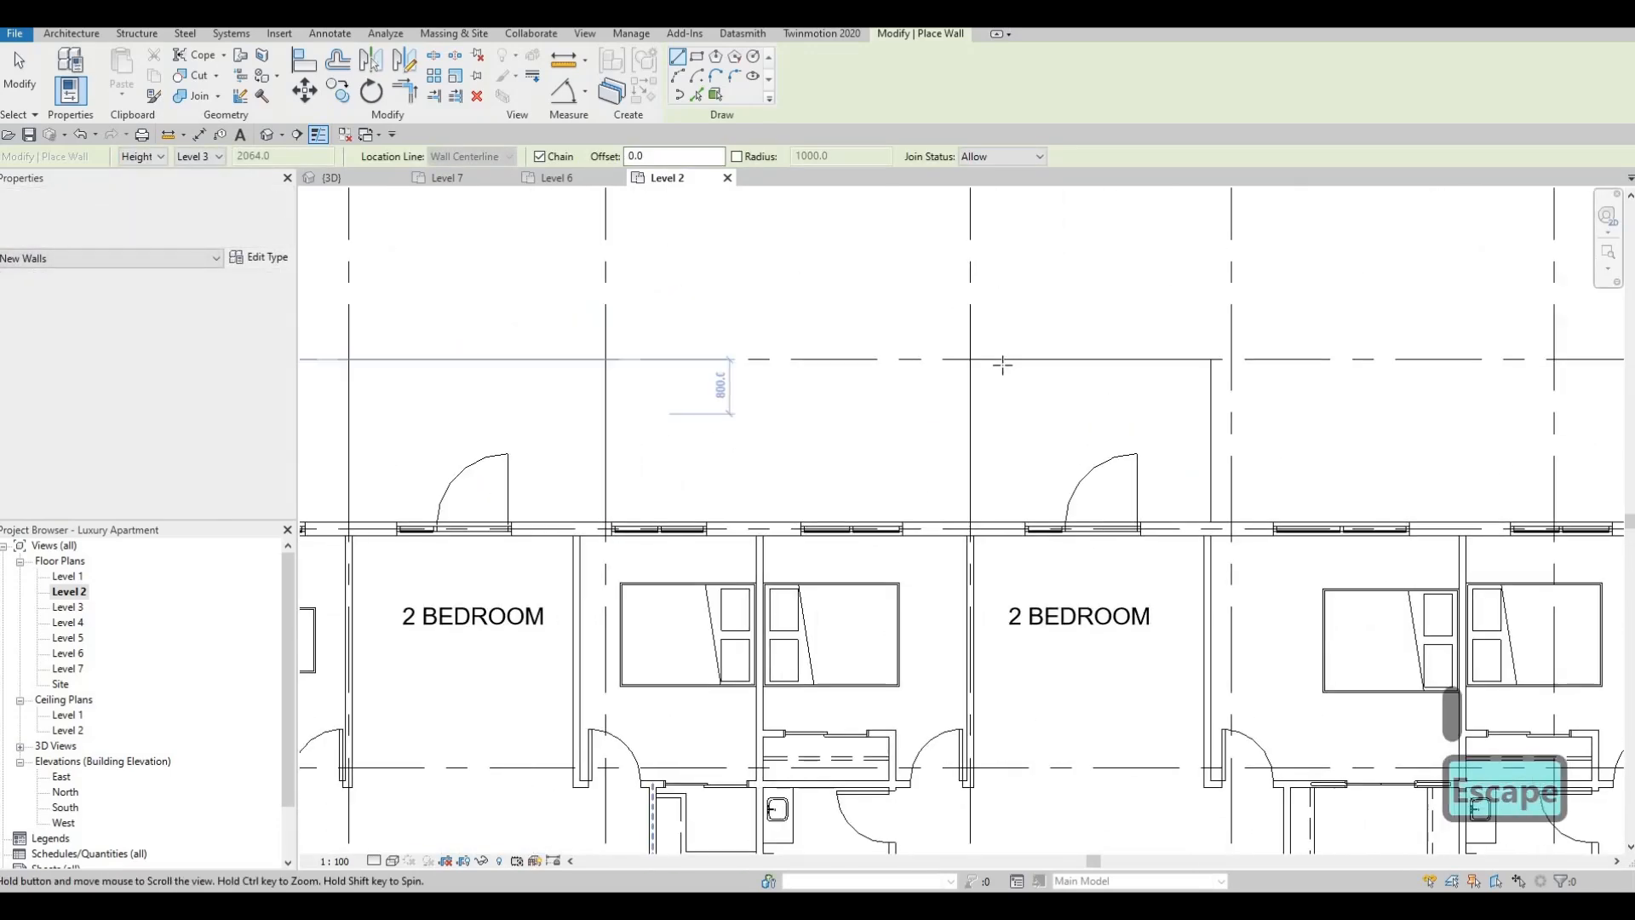
pyautogui.click(969, 358)
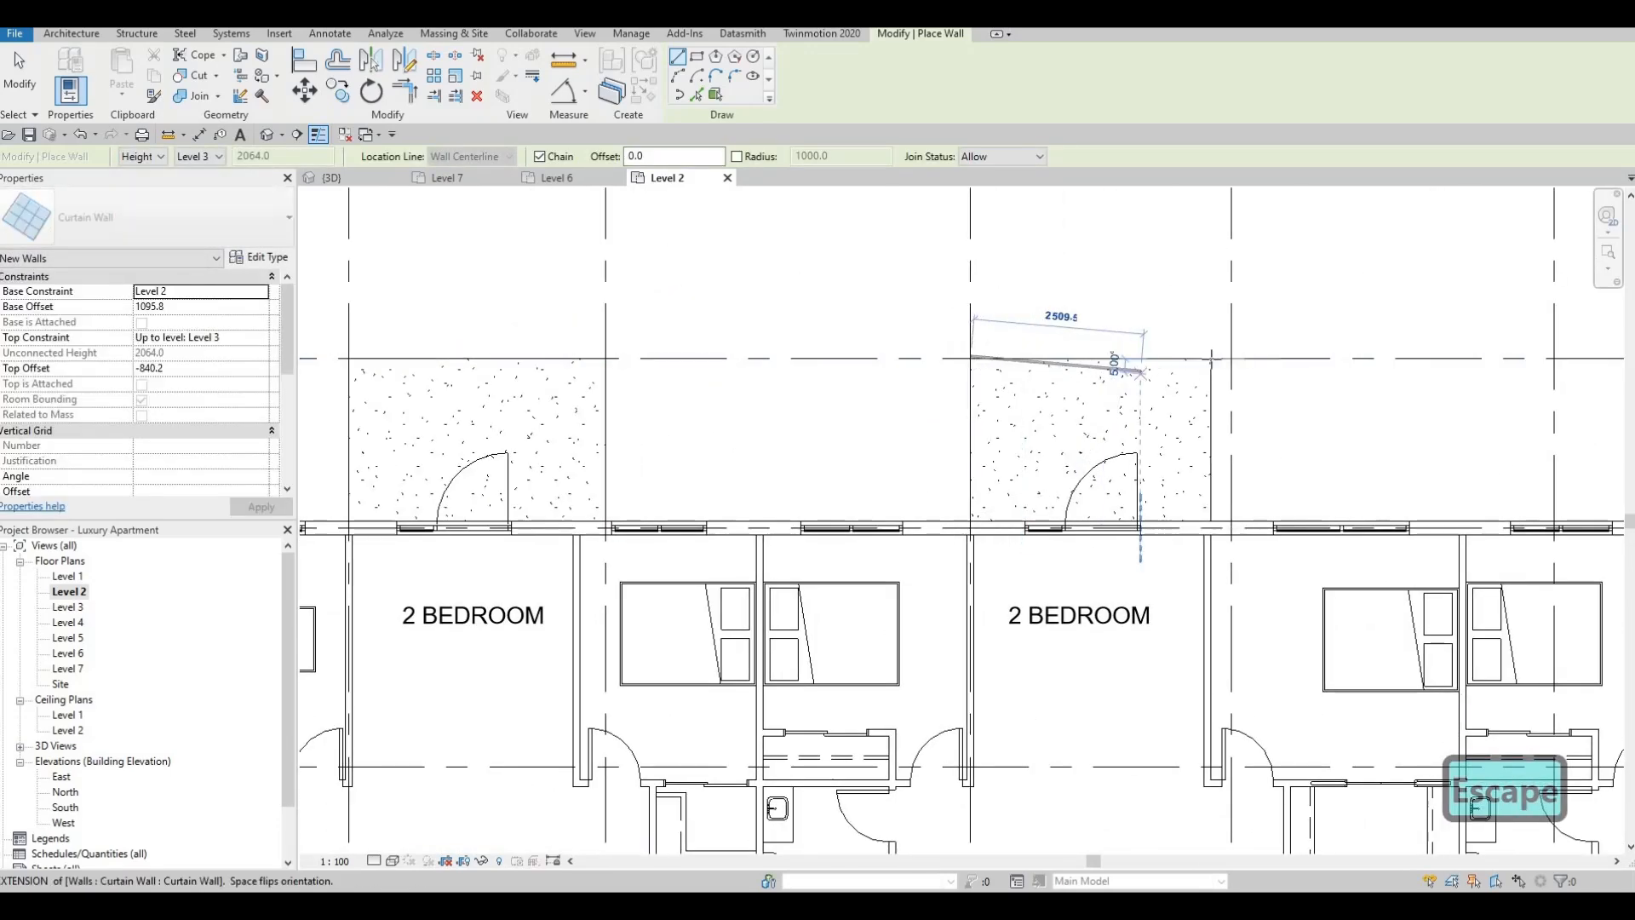
pyautogui.click(1211, 358)
pyautogui.press('Escape')
# - Draw a curtain wall about 3526 mm long along the north edge of the 2 bedroom balcony ending at grid 13
pyautogui.scroll(-3, 984, 383)
pyautogui.moveTo(979, 366); pyautogui.dragTo(918, 363, button='middle')
pyautogui.scroll(-1, 917, 364)
pyautogui.click(929, 363)
pyautogui.scroll(5, 929, 364)
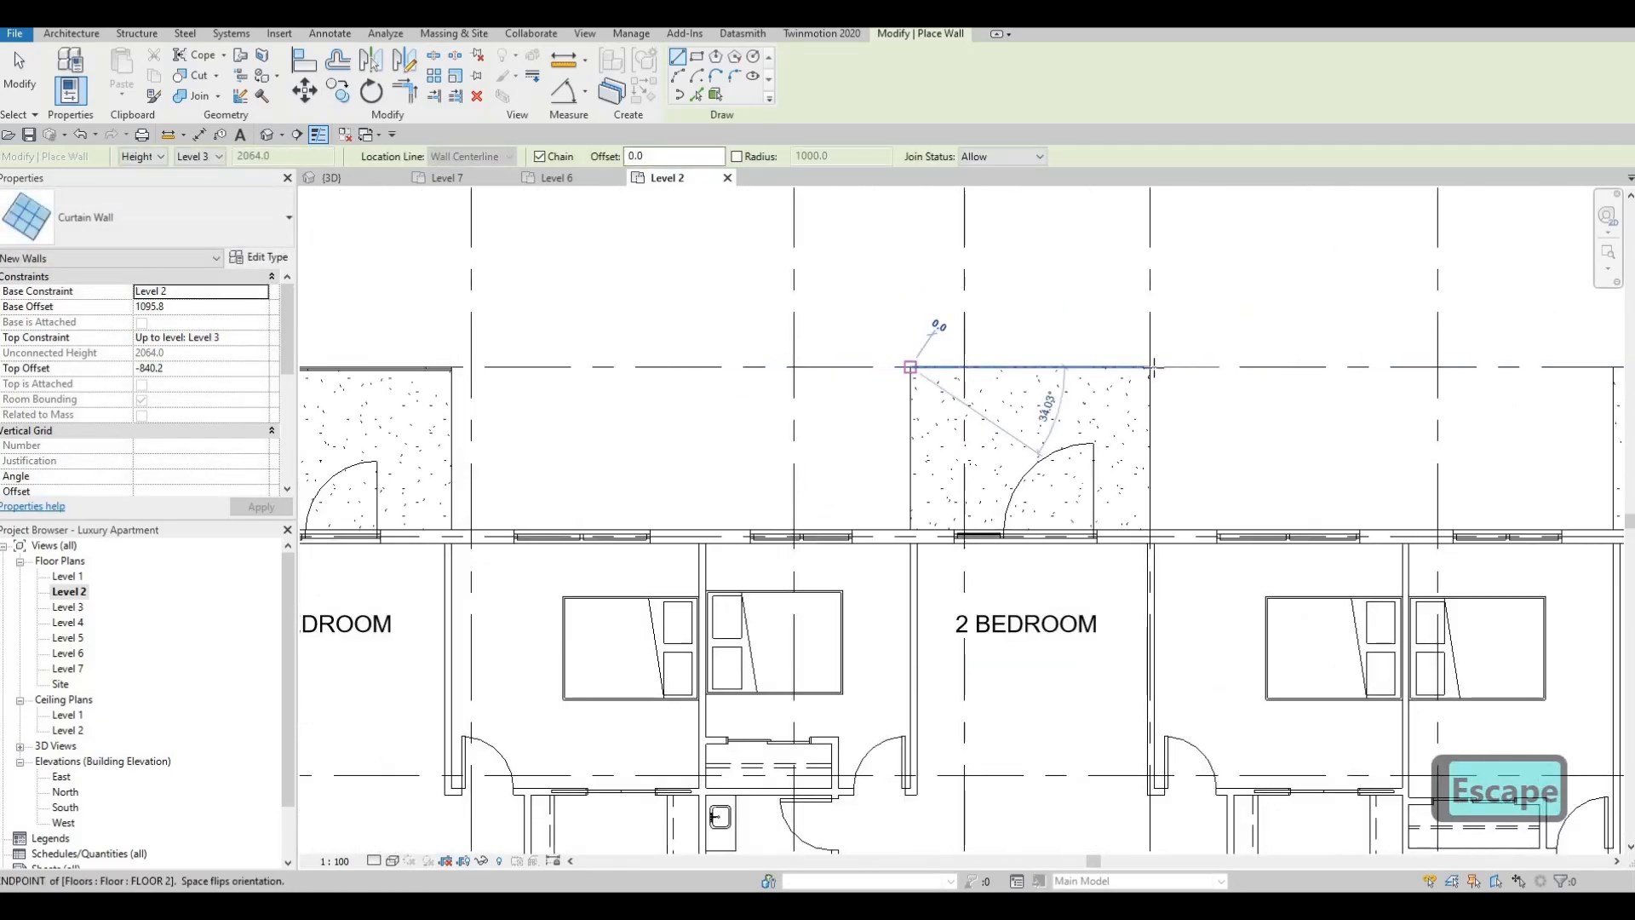
pyautogui.click(1151, 367)
pyautogui.press('Escape')
pyautogui.press('Escape')
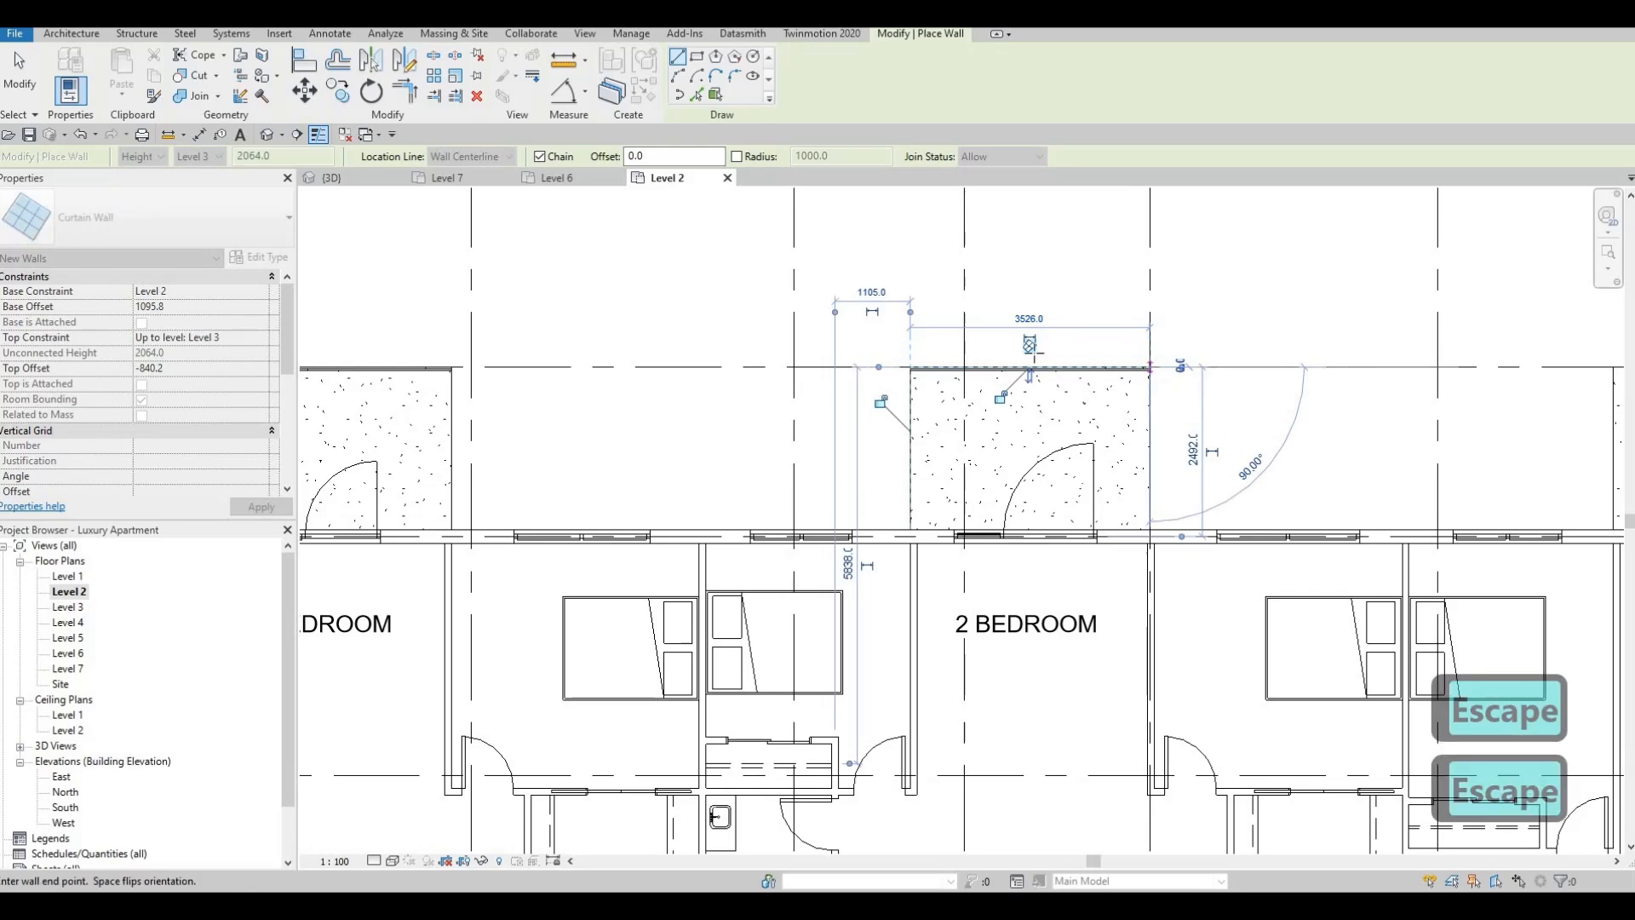
# - Draw a curtain wall about 5470 mm long along the north edge of the northeast corner balcony
pyautogui.scroll(-3, 956, 339)
pyautogui.scroll(2, 966, 339)
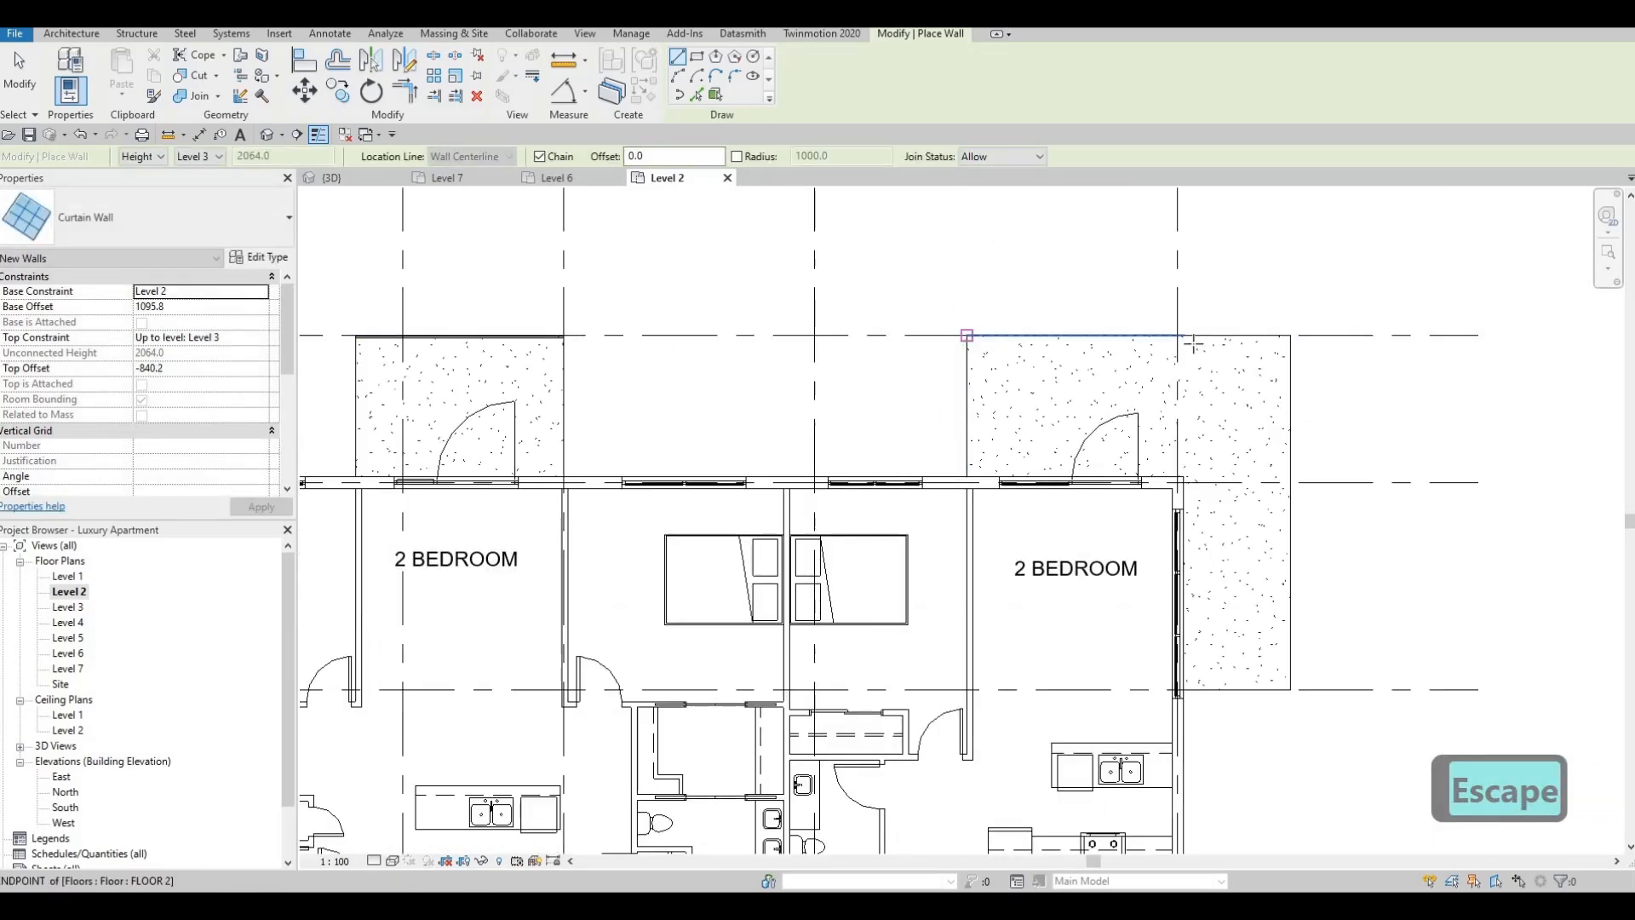
pyautogui.click(967, 338)
pyautogui.scroll(2, 1293, 339)
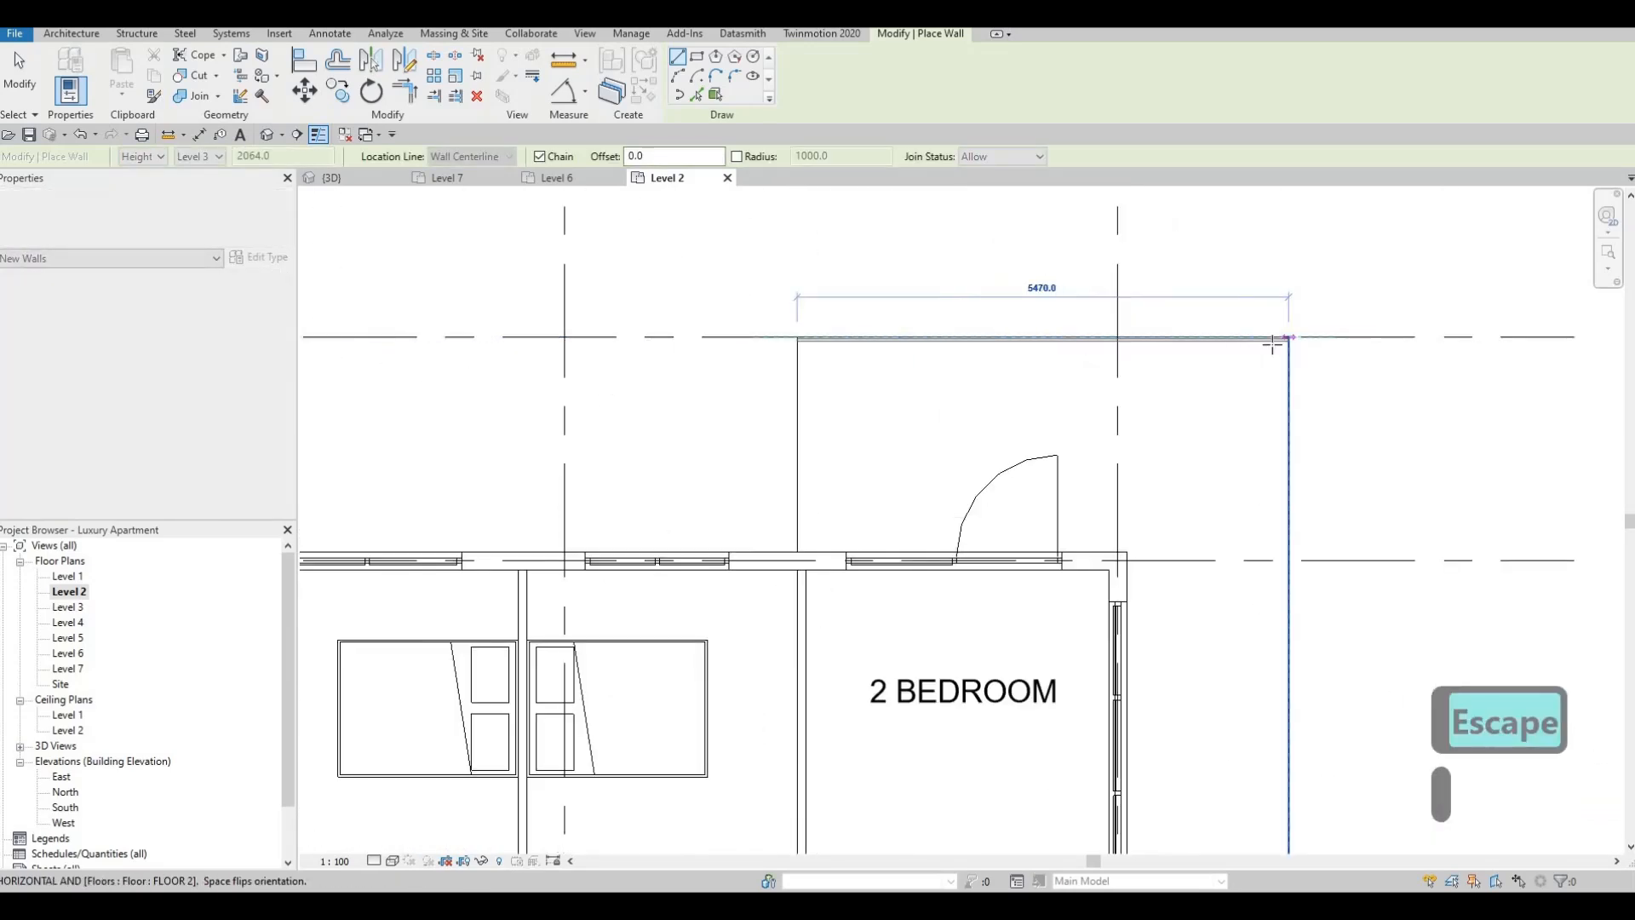
pyautogui.click(1287, 337)
pyautogui.press('Escape')
# - Draw a curtain wall down the northeast corner balcony's east edge, from its outer corner to grid C
pyautogui.click(1287, 337)
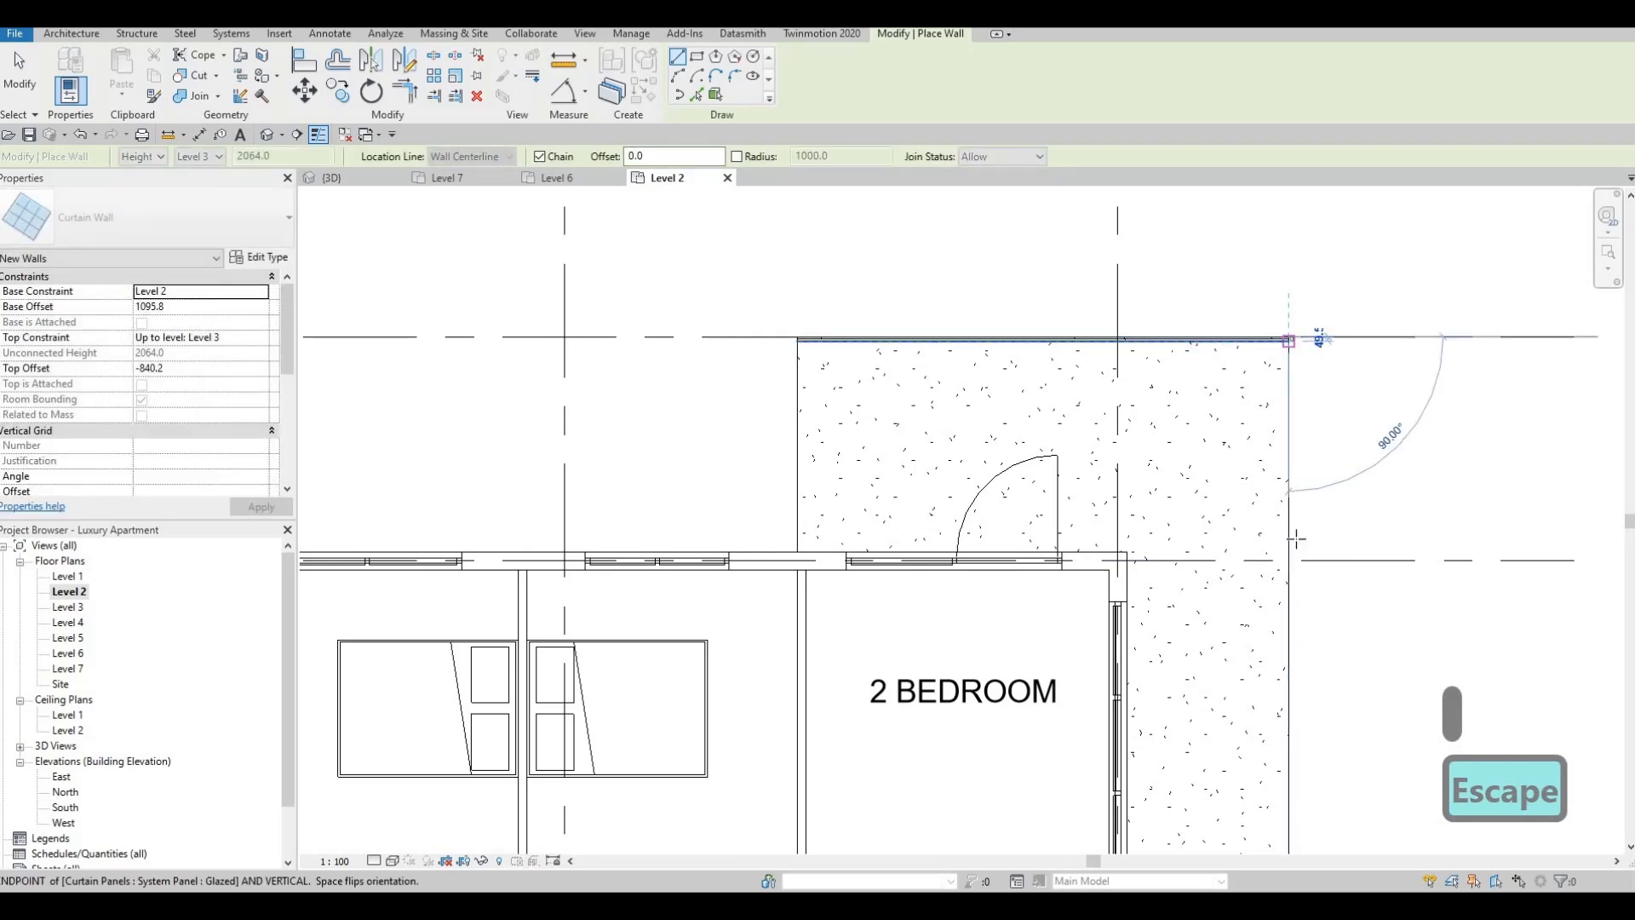
pyautogui.moveTo(1289, 843); pyautogui.dragTo(1253, 634, button='middle')
pyautogui.click(1252, 635)
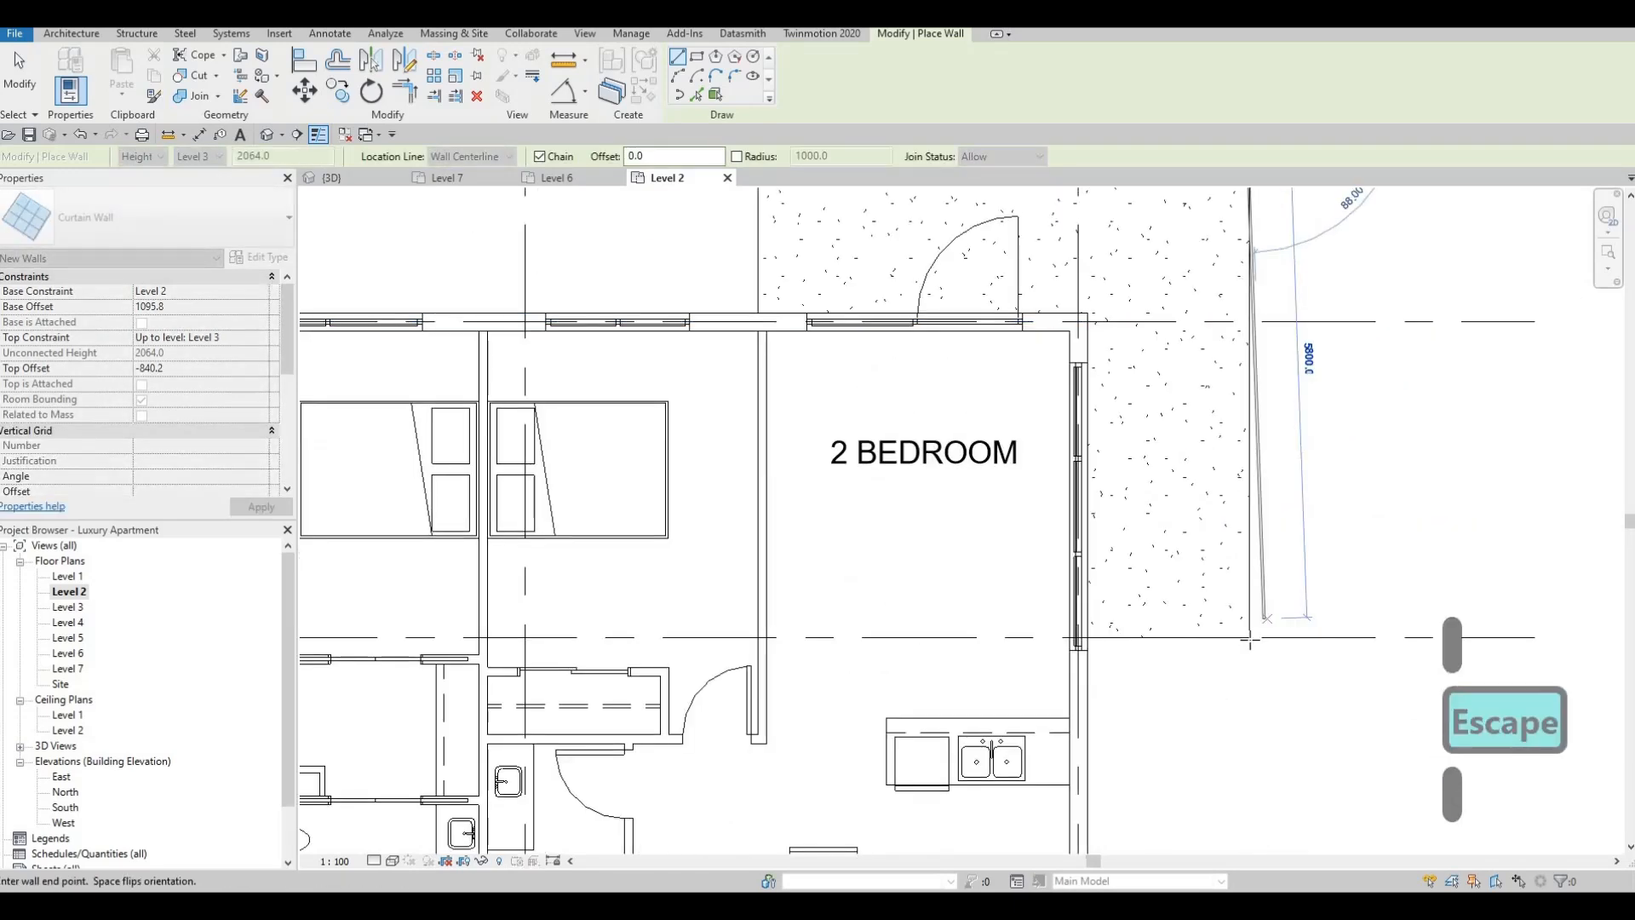
pyautogui.press('Escape')
# - Draw a curtain wall down the southeast corner balcony's east edge, from grid F to grid H
pyautogui.scroll(-3, 1174, 533)
pyautogui.moveTo(1161, 547); pyautogui.dragTo(1183, 338, button='middle')
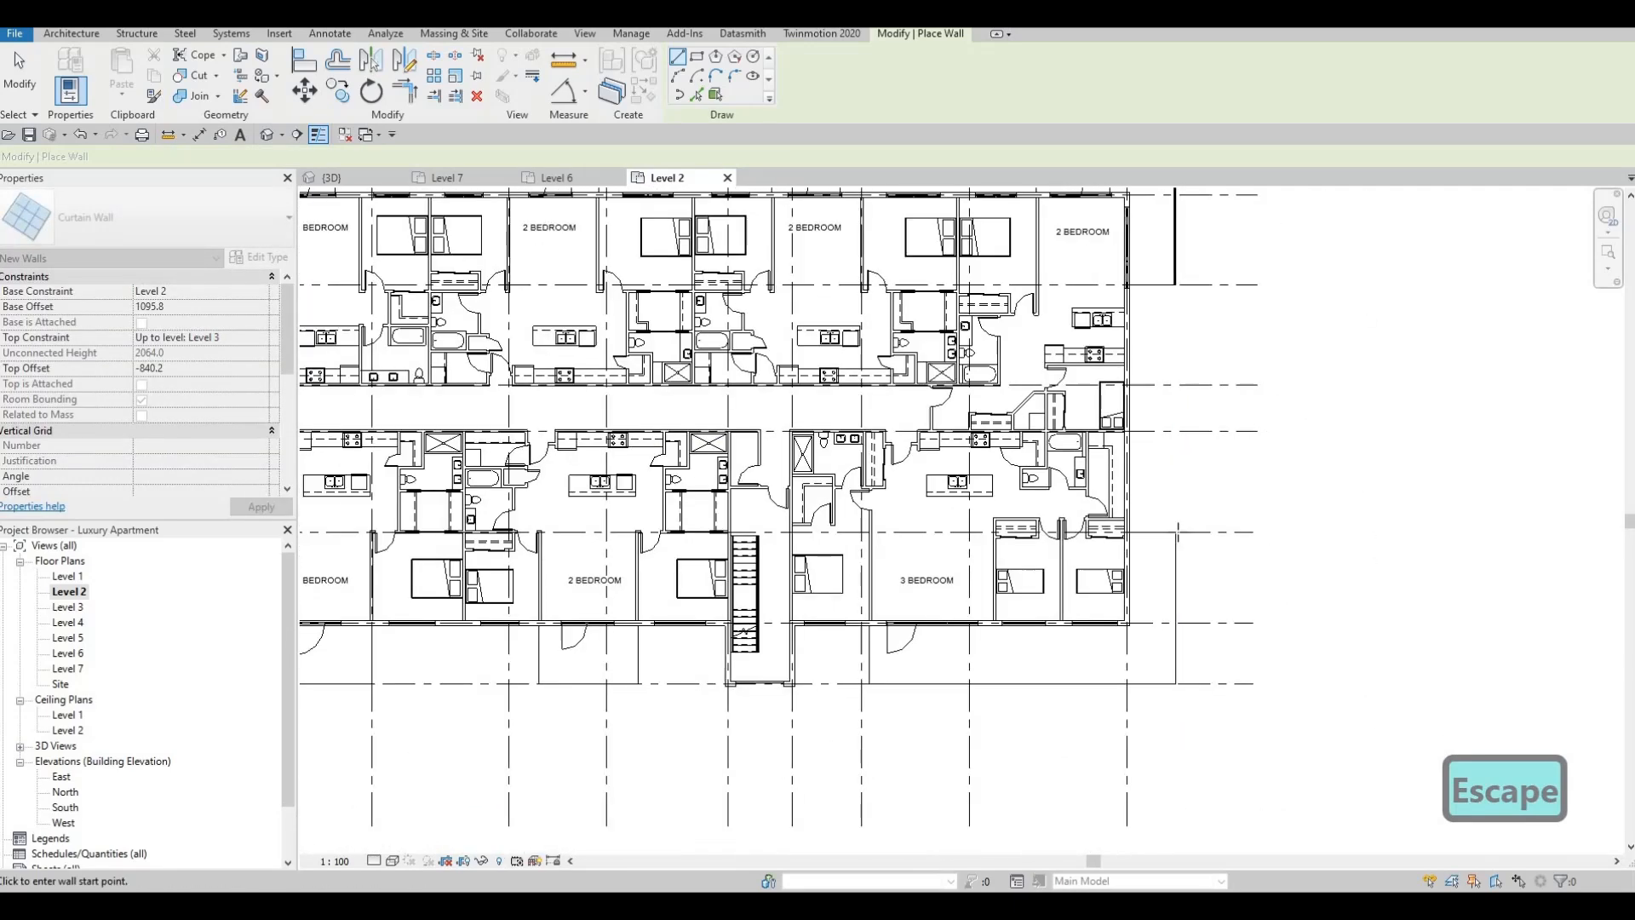
pyautogui.scroll(2, 1182, 338)
pyautogui.click(1168, 507)
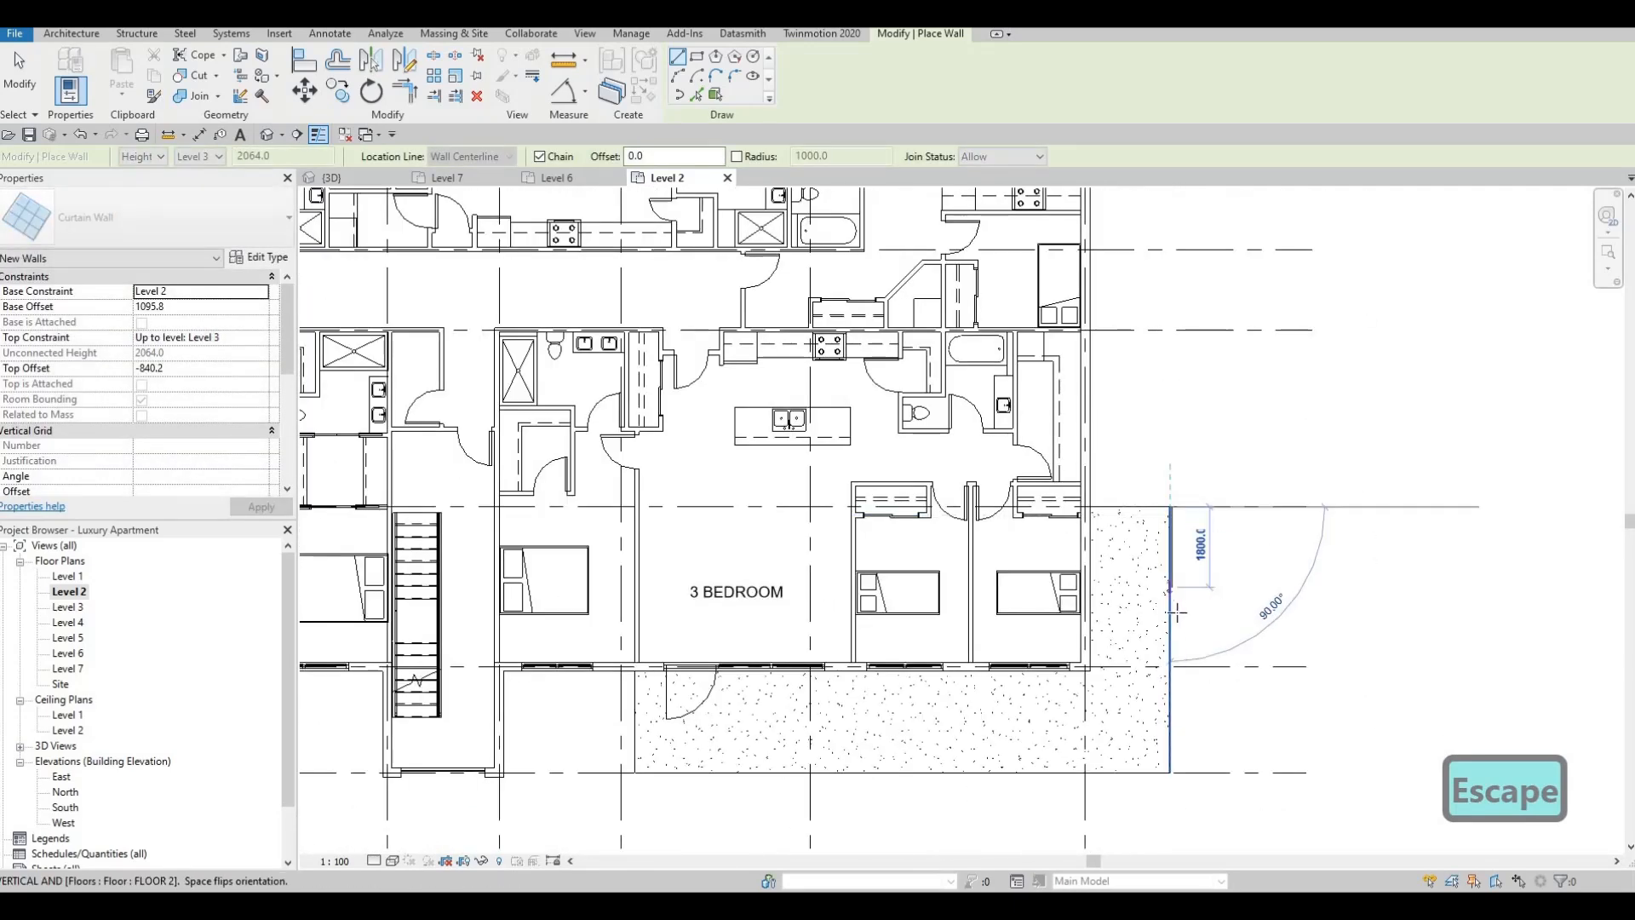
pyautogui.scroll(2, 1183, 606)
pyautogui.moveTo(1145, 608); pyautogui.dragTo(1107, 352, button='middle')
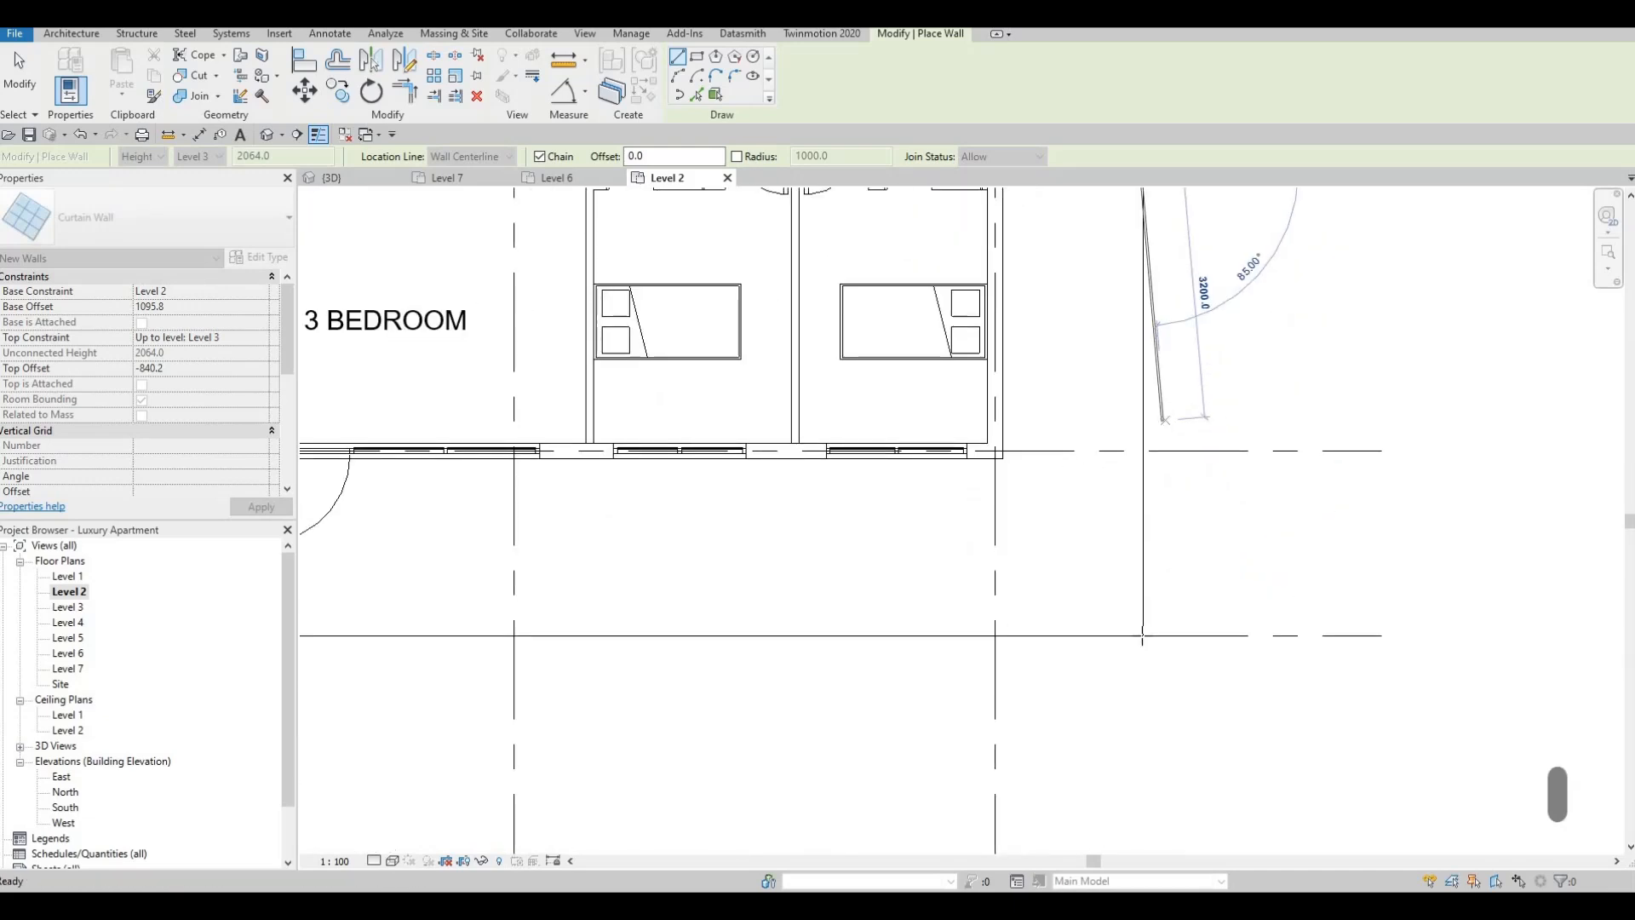
pyautogui.click(1141, 635)
pyautogui.press('Escape')
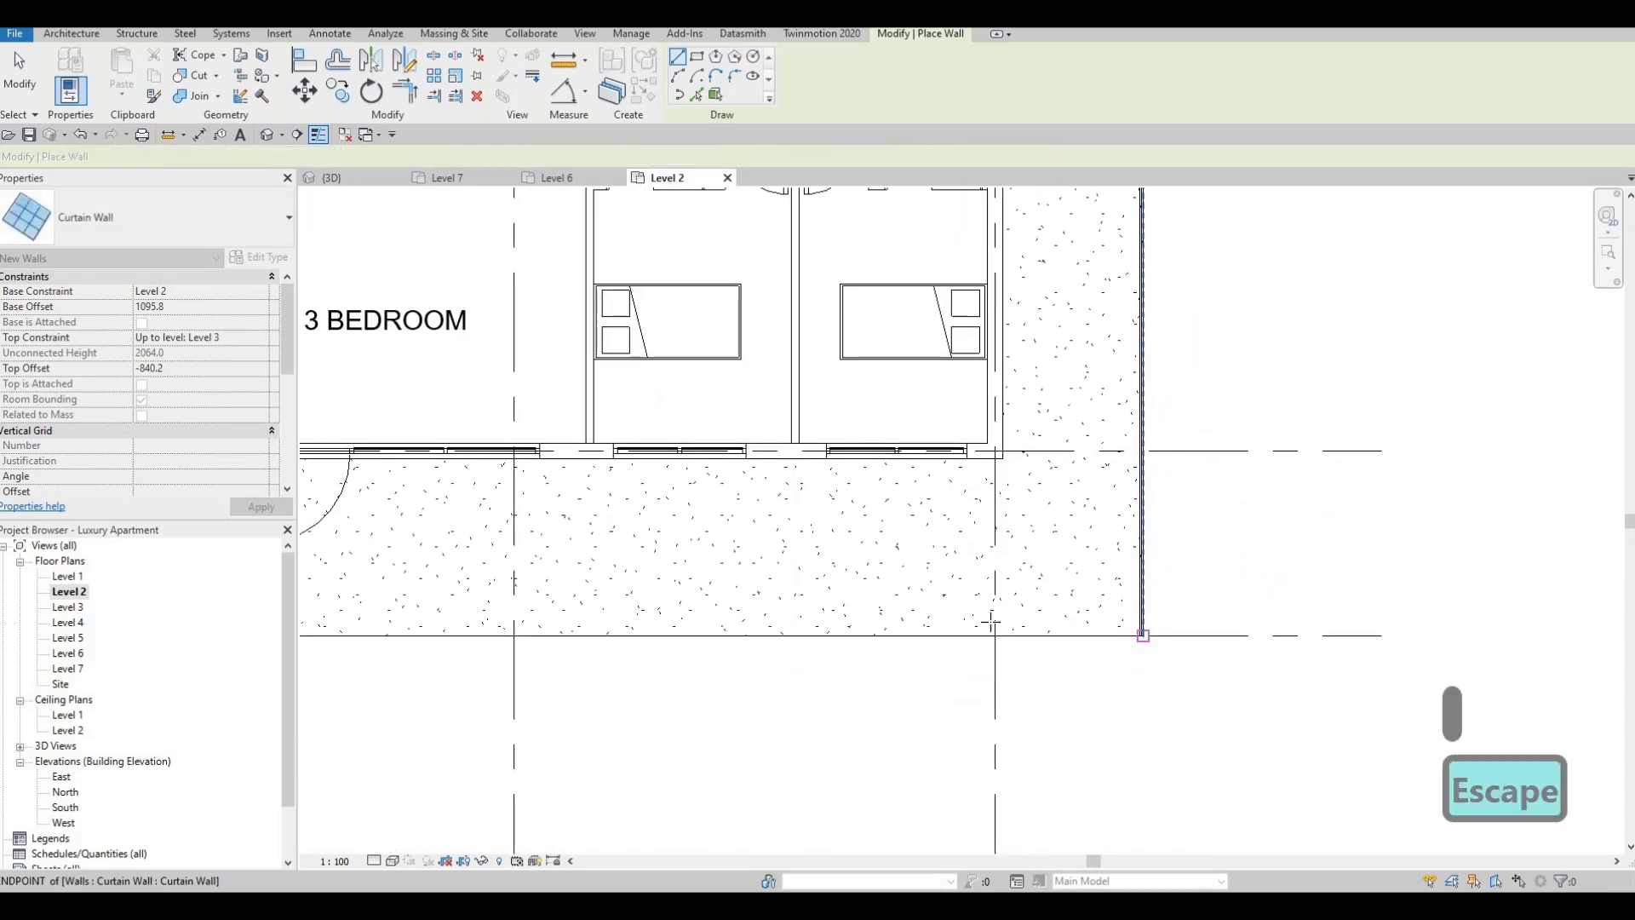
# - Draw a curtain wall along the southeast 3 bedroom balcony's south edge, from the outer corner to its west end
pyautogui.moveTo(768, 606); pyautogui.dragTo(1120, 565, button='middle')
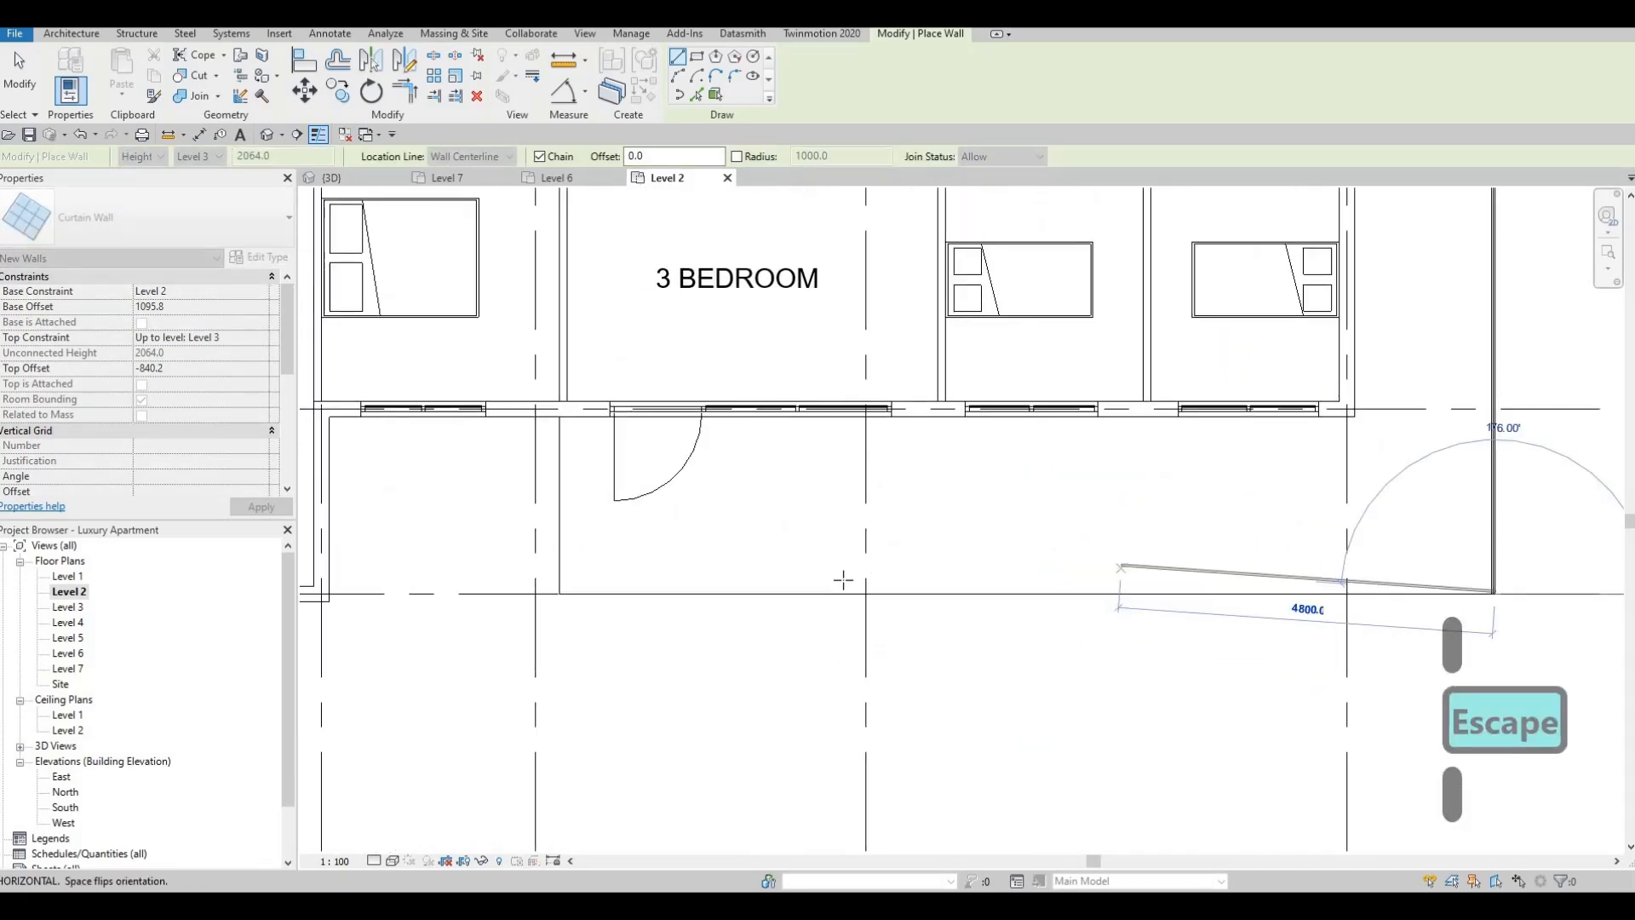
pyautogui.moveTo(746, 568); pyautogui.dragTo(1037, 557, button='middle')
pyautogui.moveTo(853, 585); pyautogui.dragTo(846, 584, button='middle')
pyautogui.click(843, 585)
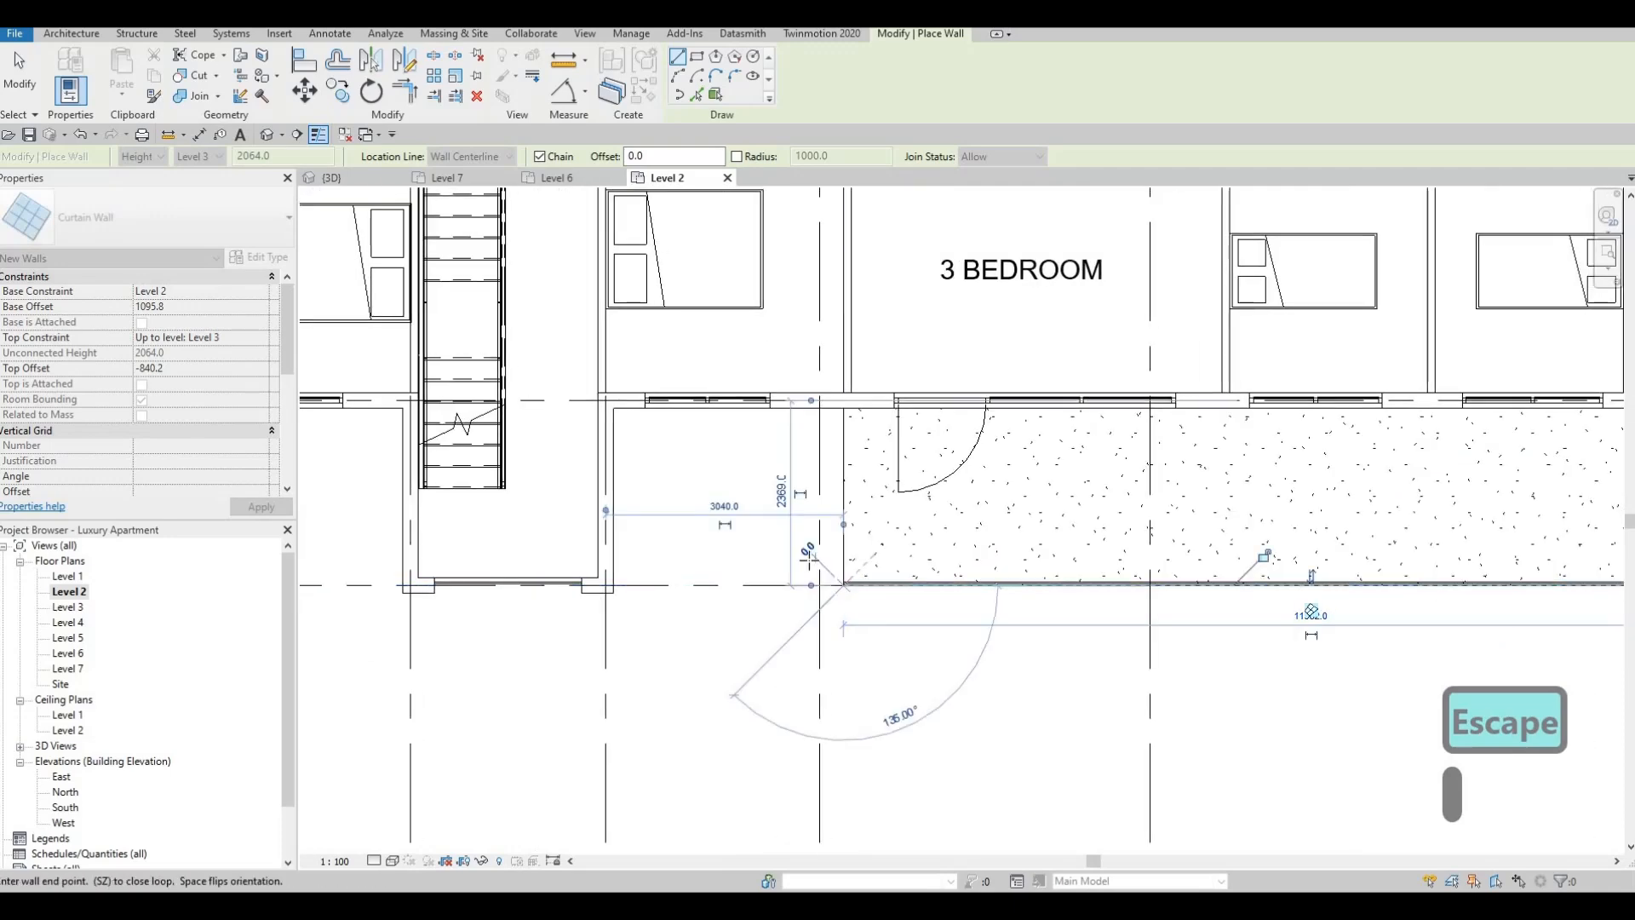
pyautogui.press('Escape')
pyautogui.scroll(-2, 873, 545)
pyautogui.moveTo(458, 576); pyautogui.dragTo(945, 587, button='middle')
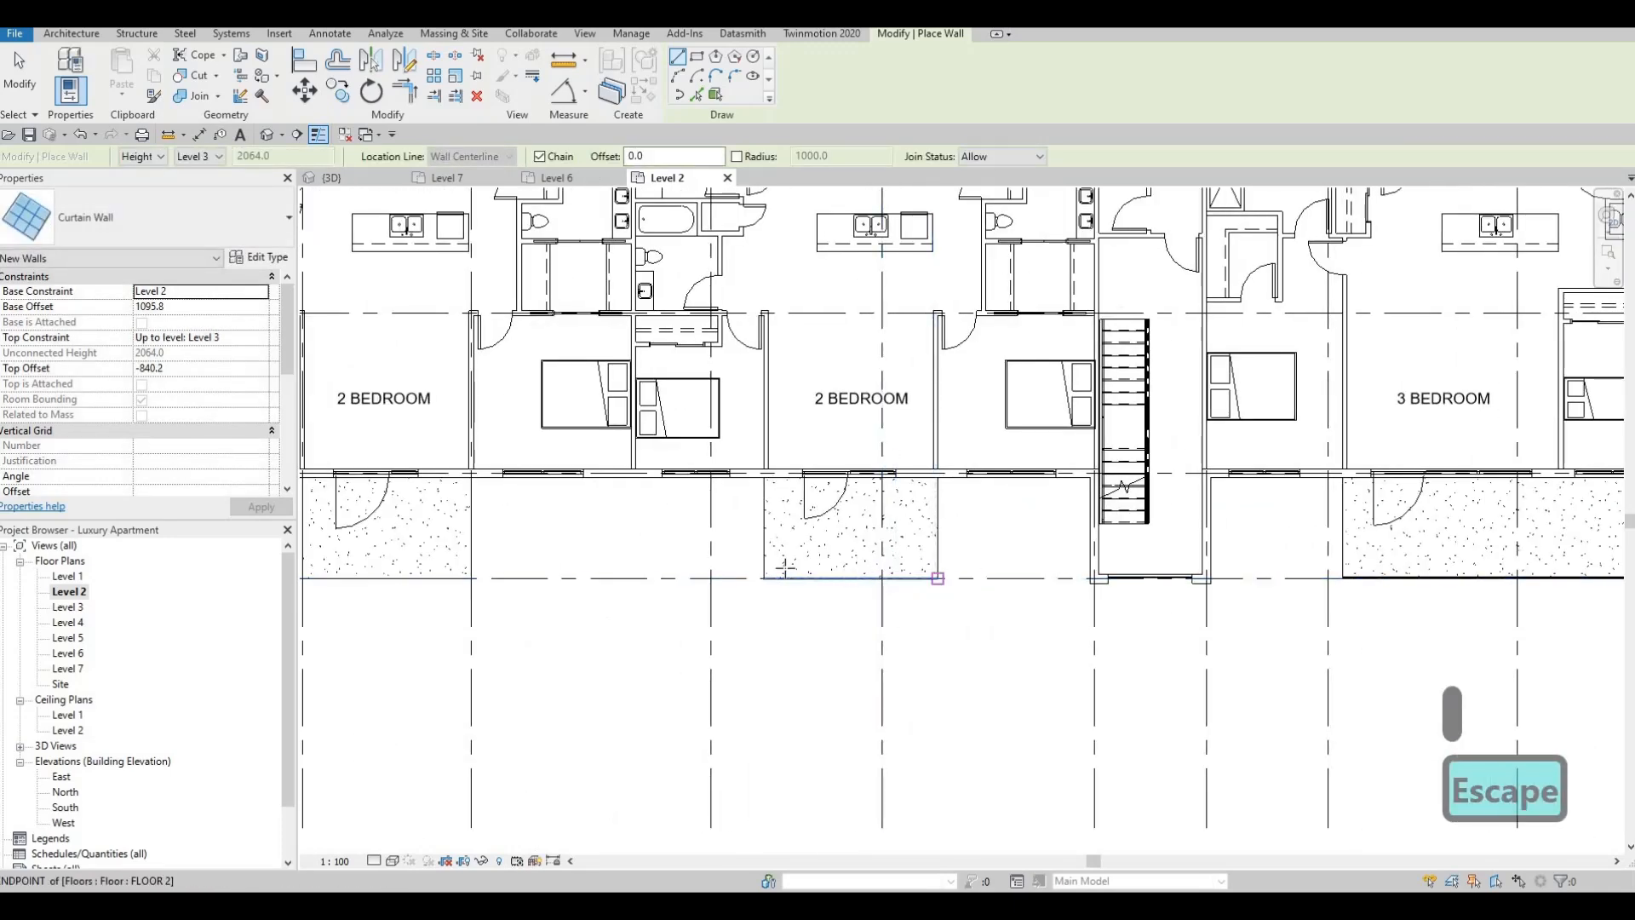
# - Draw a curtain wall about 3885 mm long along the south edge of the 2 bedroom balcony just west of the eastern stair
pyautogui.scroll(2, 749, 583)
pyautogui.click(747, 586)
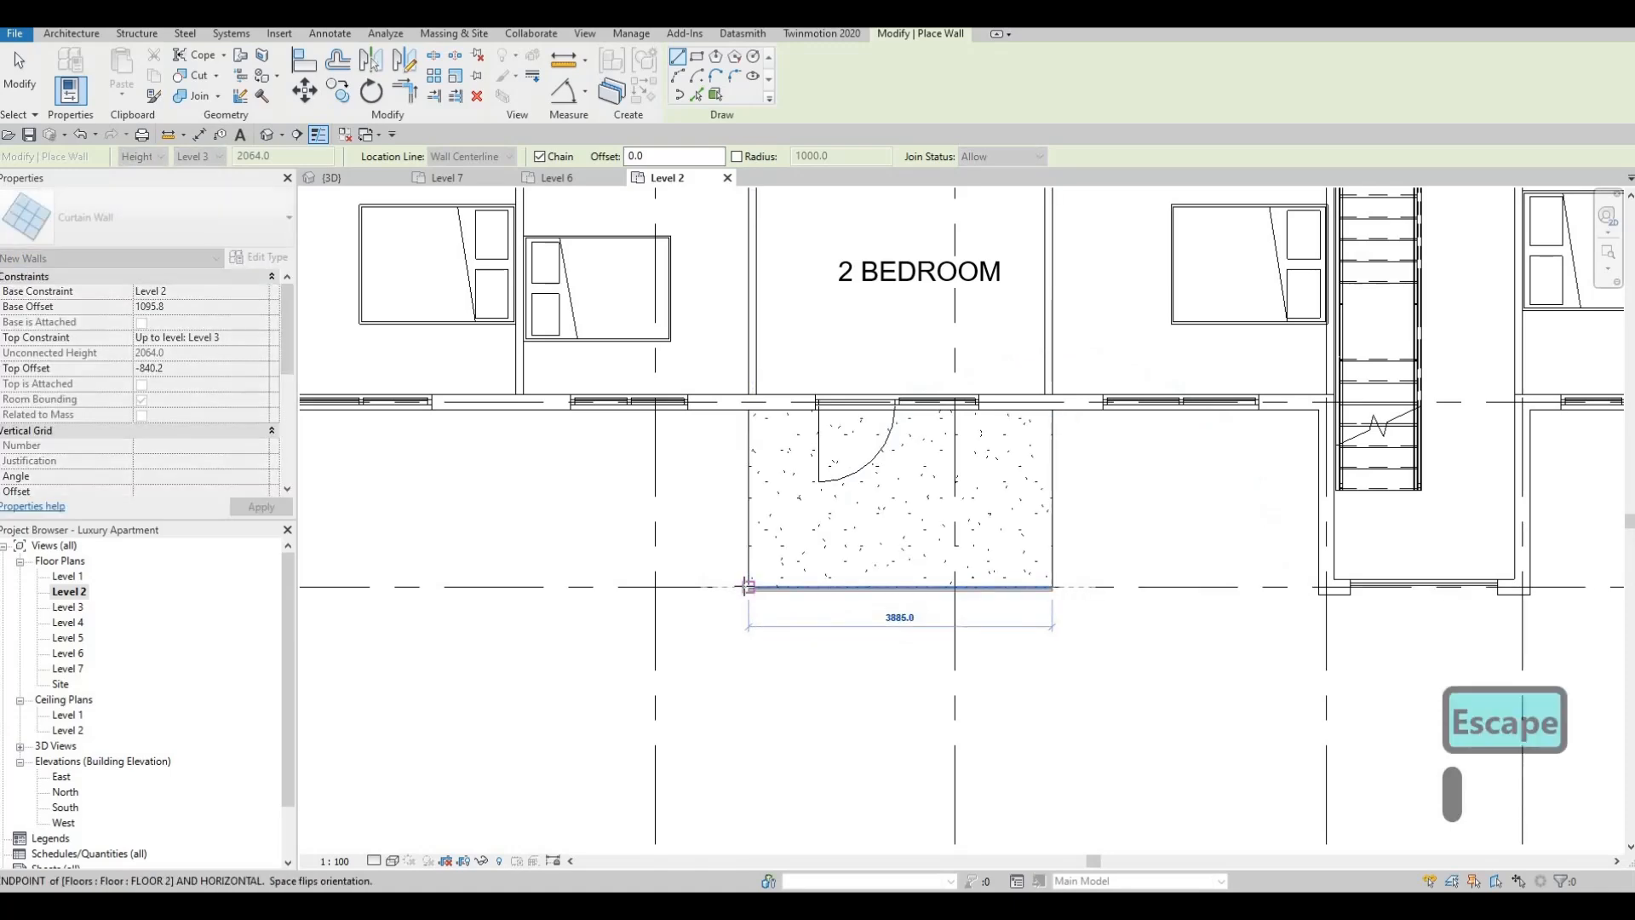
pyautogui.press('Escape')
# - Draw a curtain wall along the south edge of the 2 bedroom balcony just east of the elevator and stair core
pyautogui.scroll(-1, 761, 541)
pyautogui.moveTo(760, 541); pyautogui.dragTo(1245, 534, button='middle')
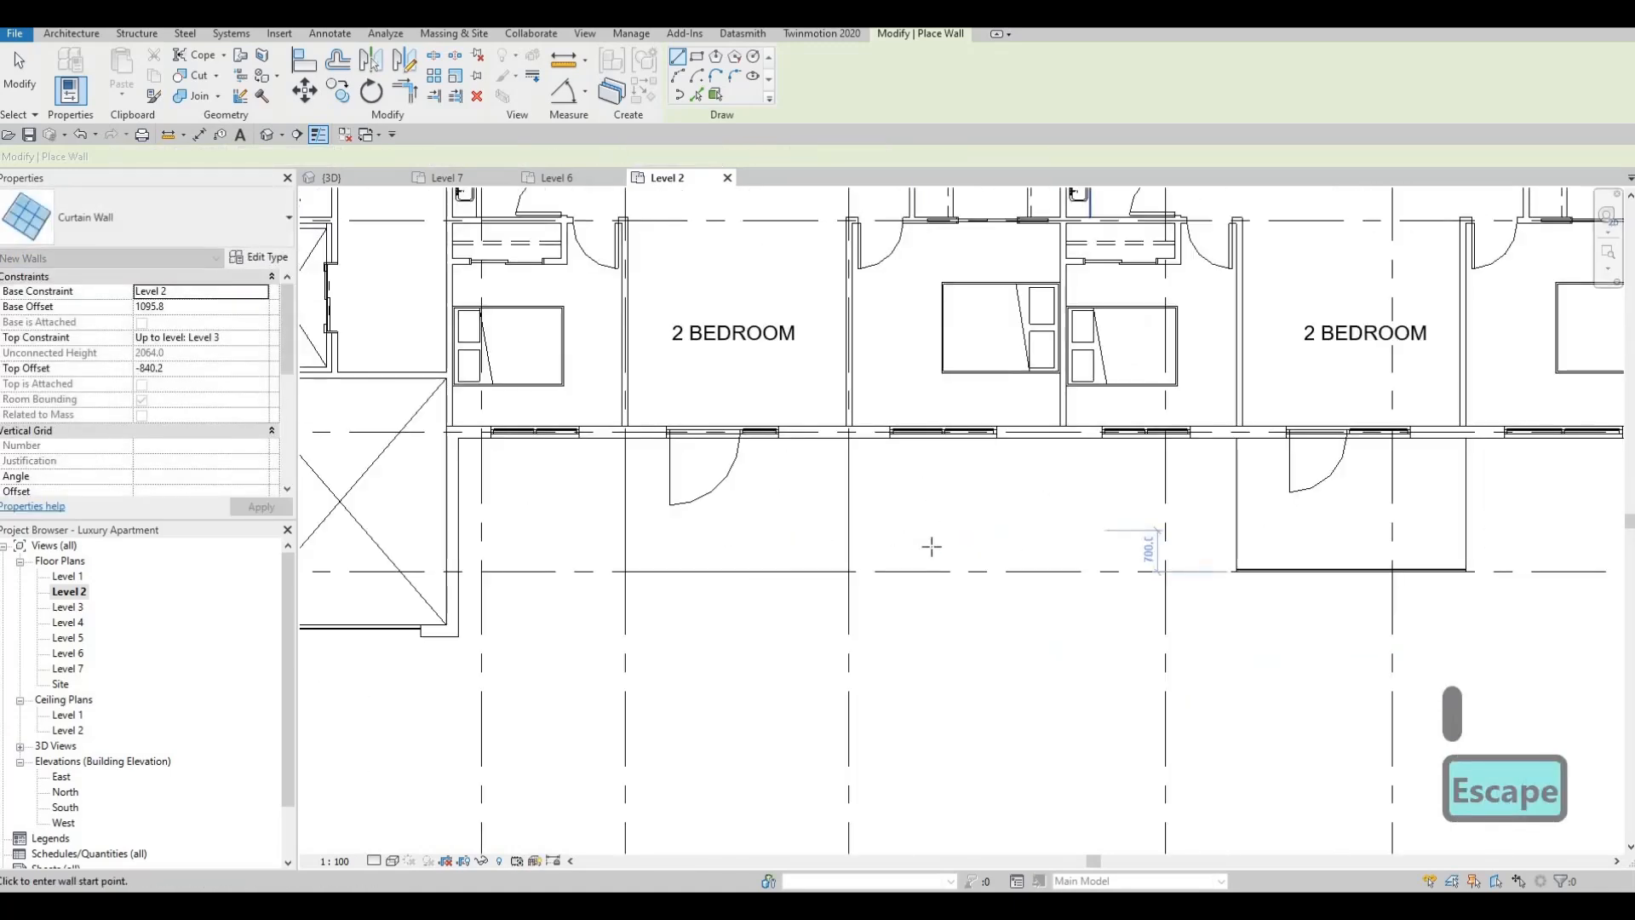
pyautogui.moveTo(626, 558); pyautogui.dragTo(1018, 541, button='middle')
pyautogui.click(1042, 555)
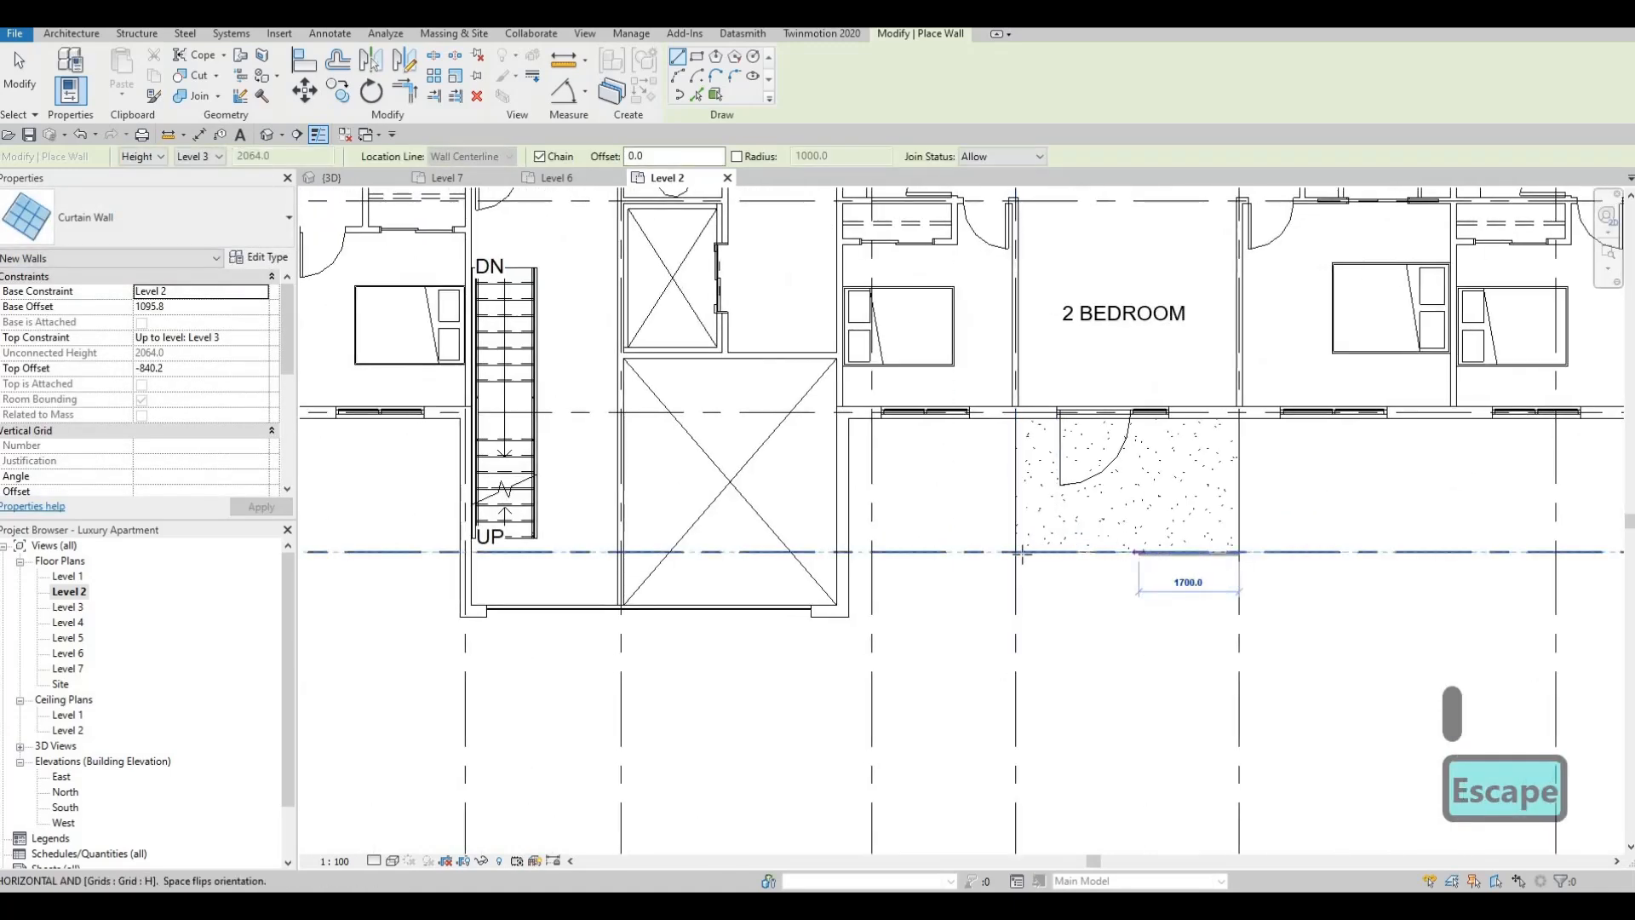
pyautogui.scroll(-5, 985, 527)
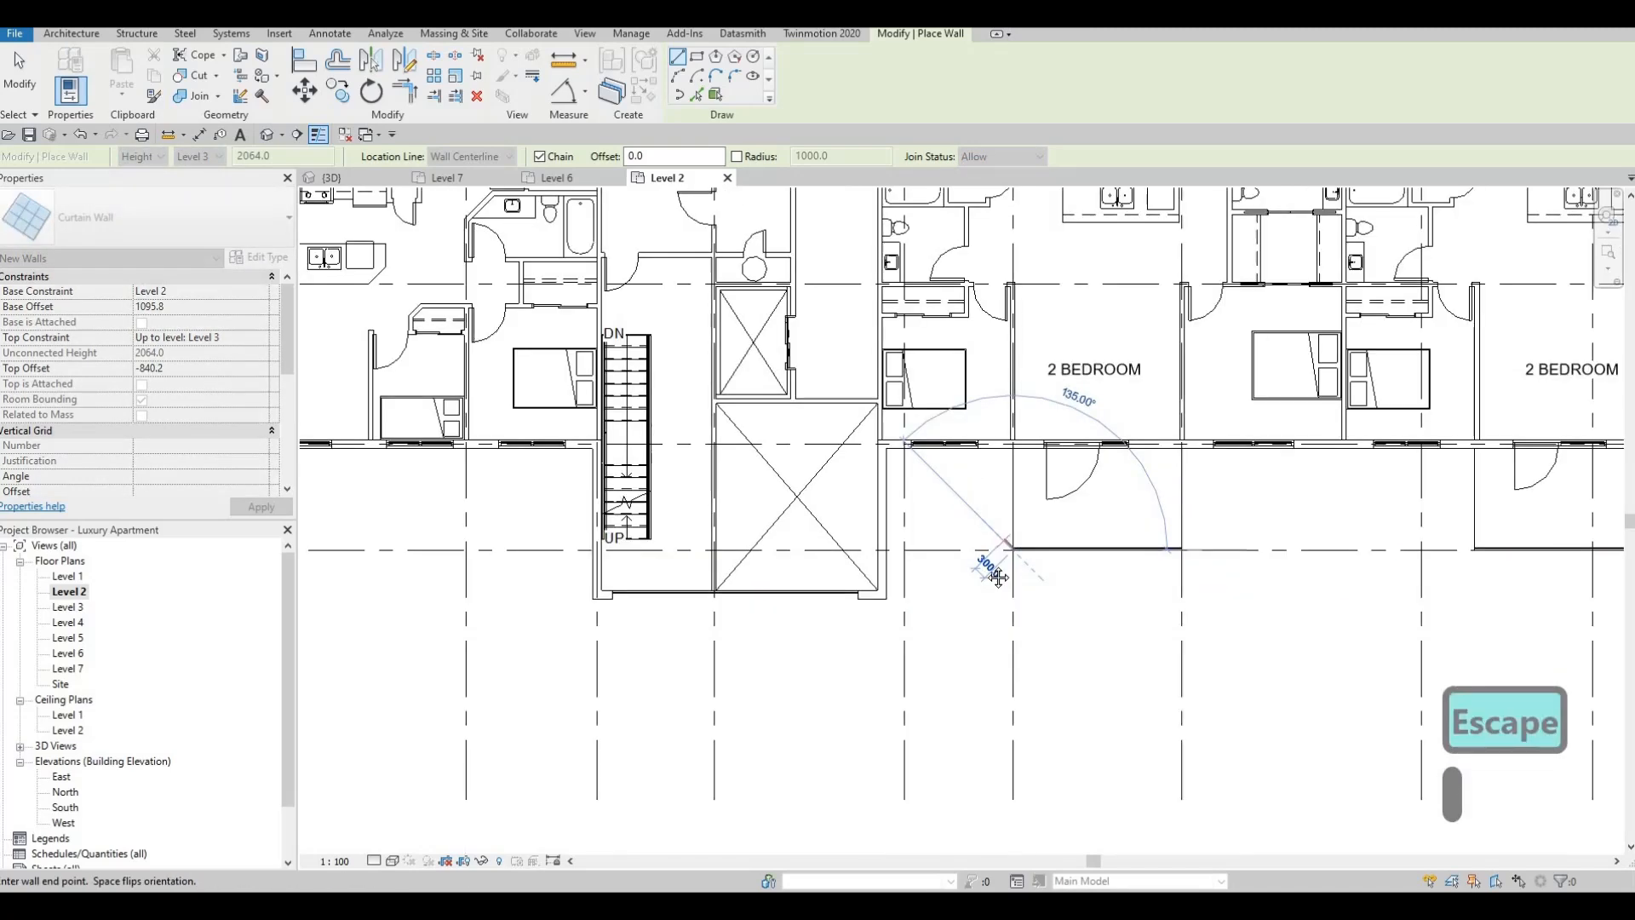
# - Continue the curtain wall west along grid H for about 16797 mm, plus a 4783 mm segment along the southwest corner balcony's south edge
pyautogui.moveTo(1056, 398); pyautogui.dragTo(1207, 501, button='middle')
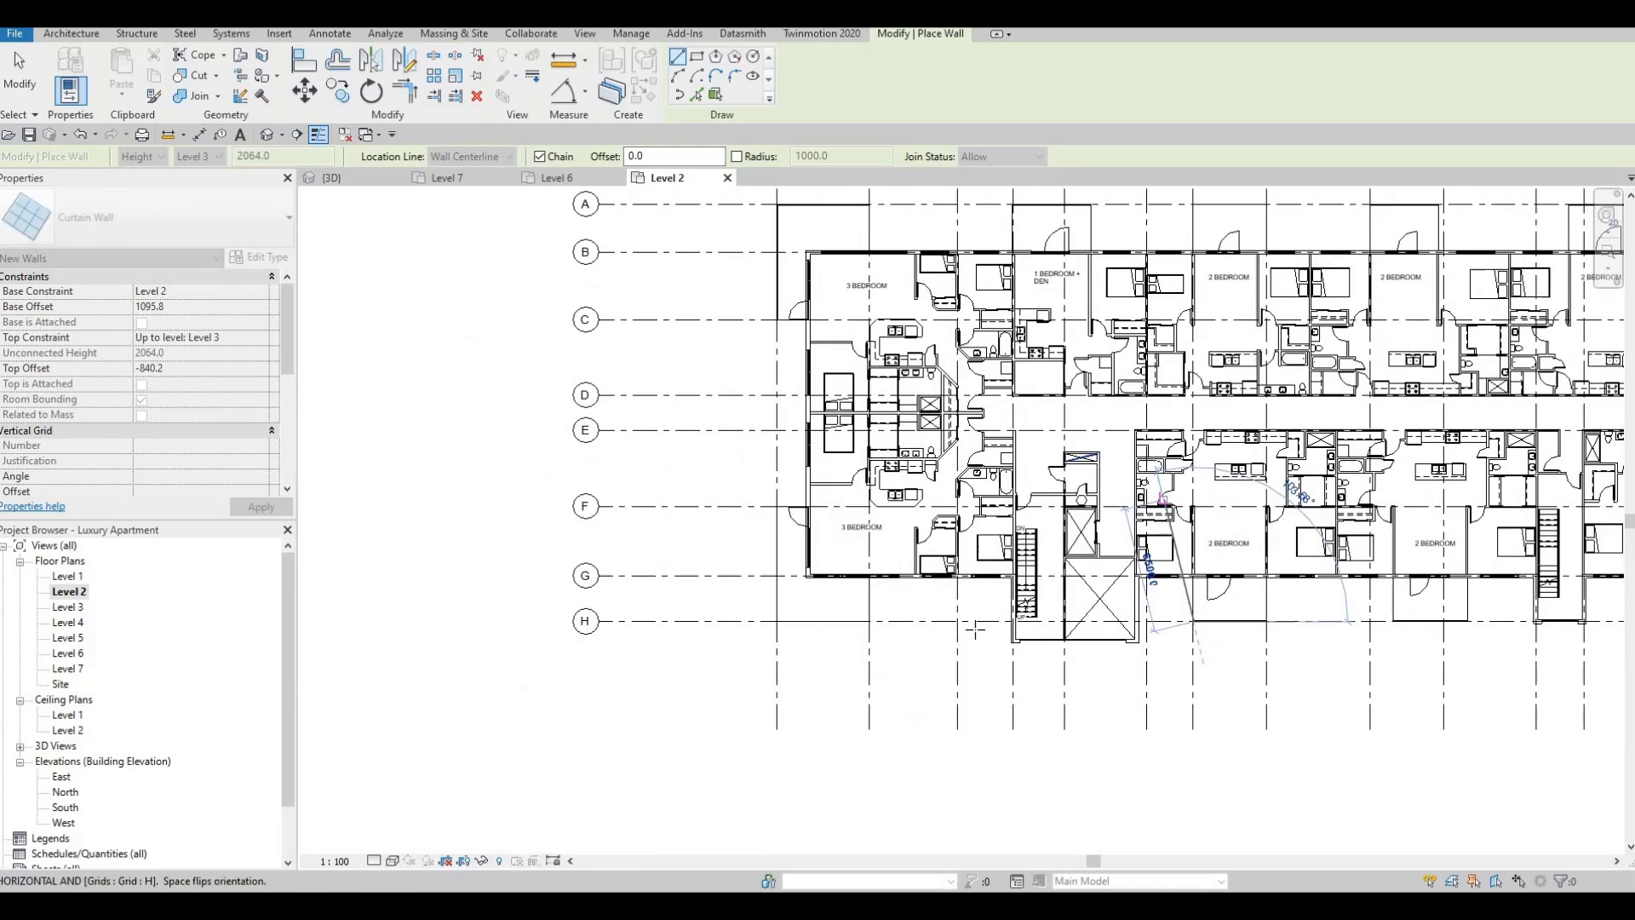
pyautogui.scroll(3, 901, 604)
pyautogui.scroll(2, 901, 605)
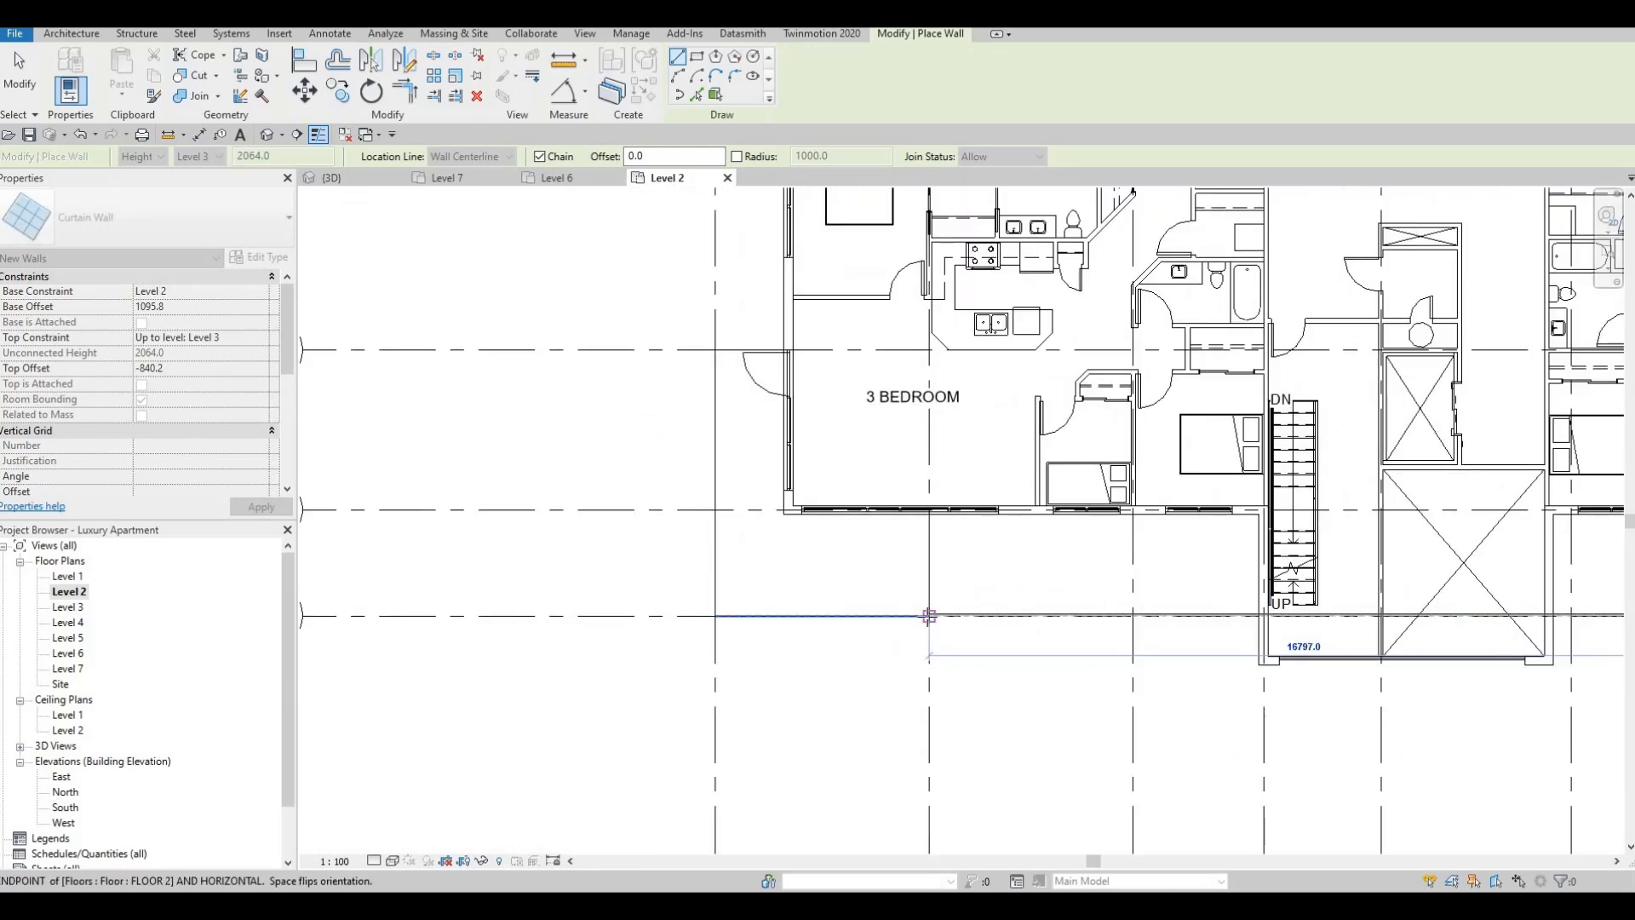
pyautogui.scroll(2, 718, 618)
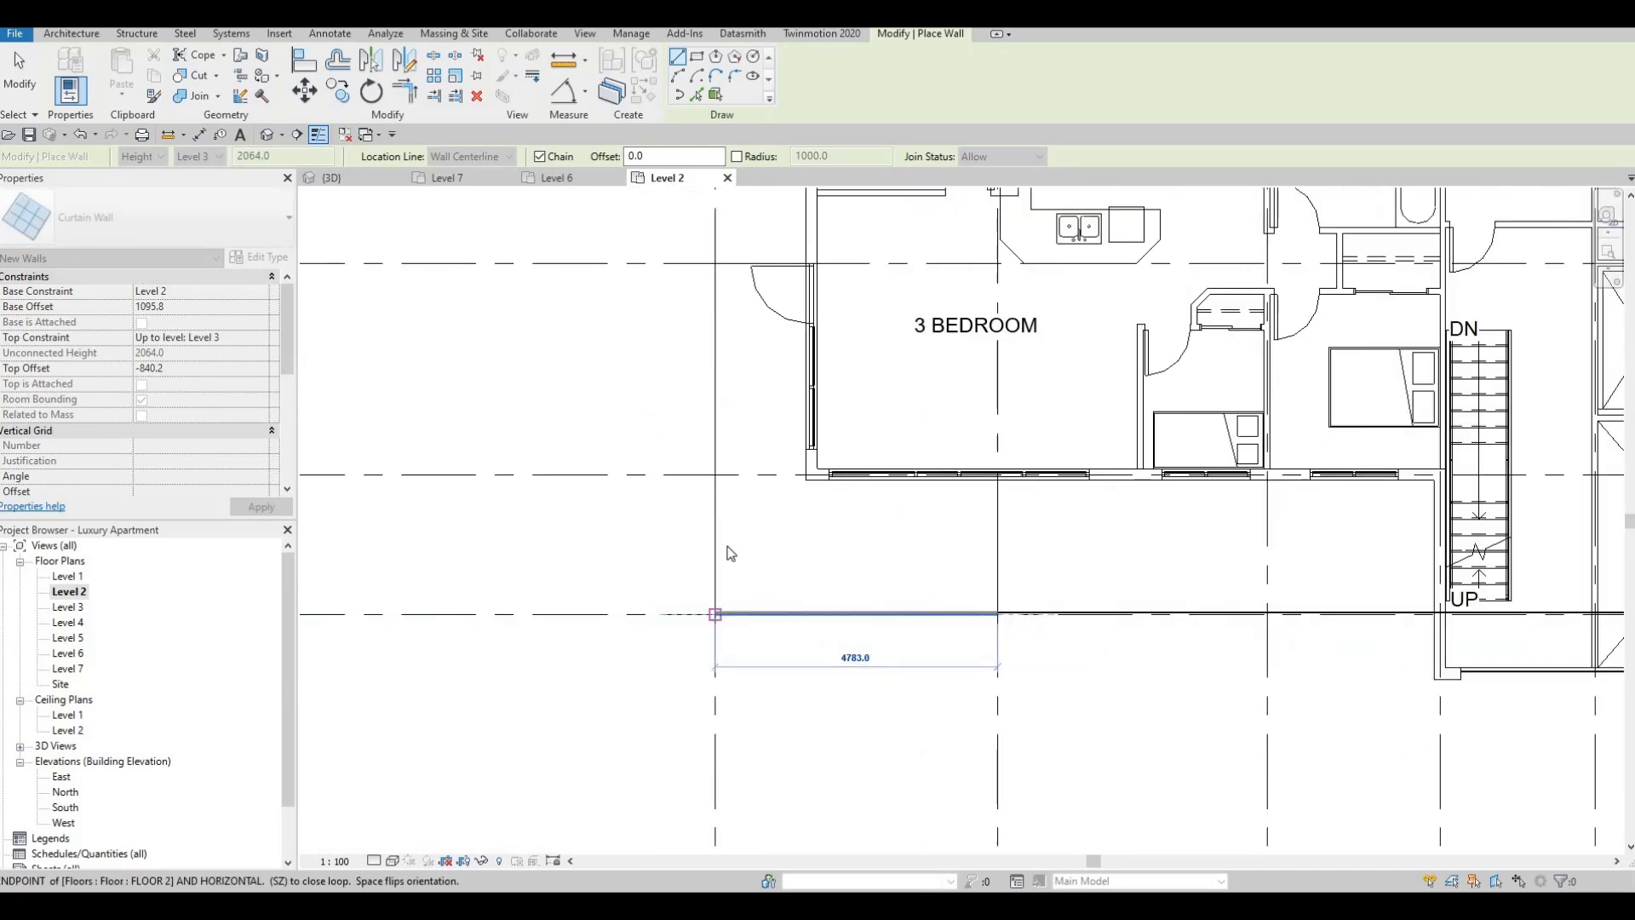
pyautogui.press('Escape')
# - Draw a curtain wall down the southwest corner balcony's west edge, from grid F to grid H
pyautogui.click(713, 266)
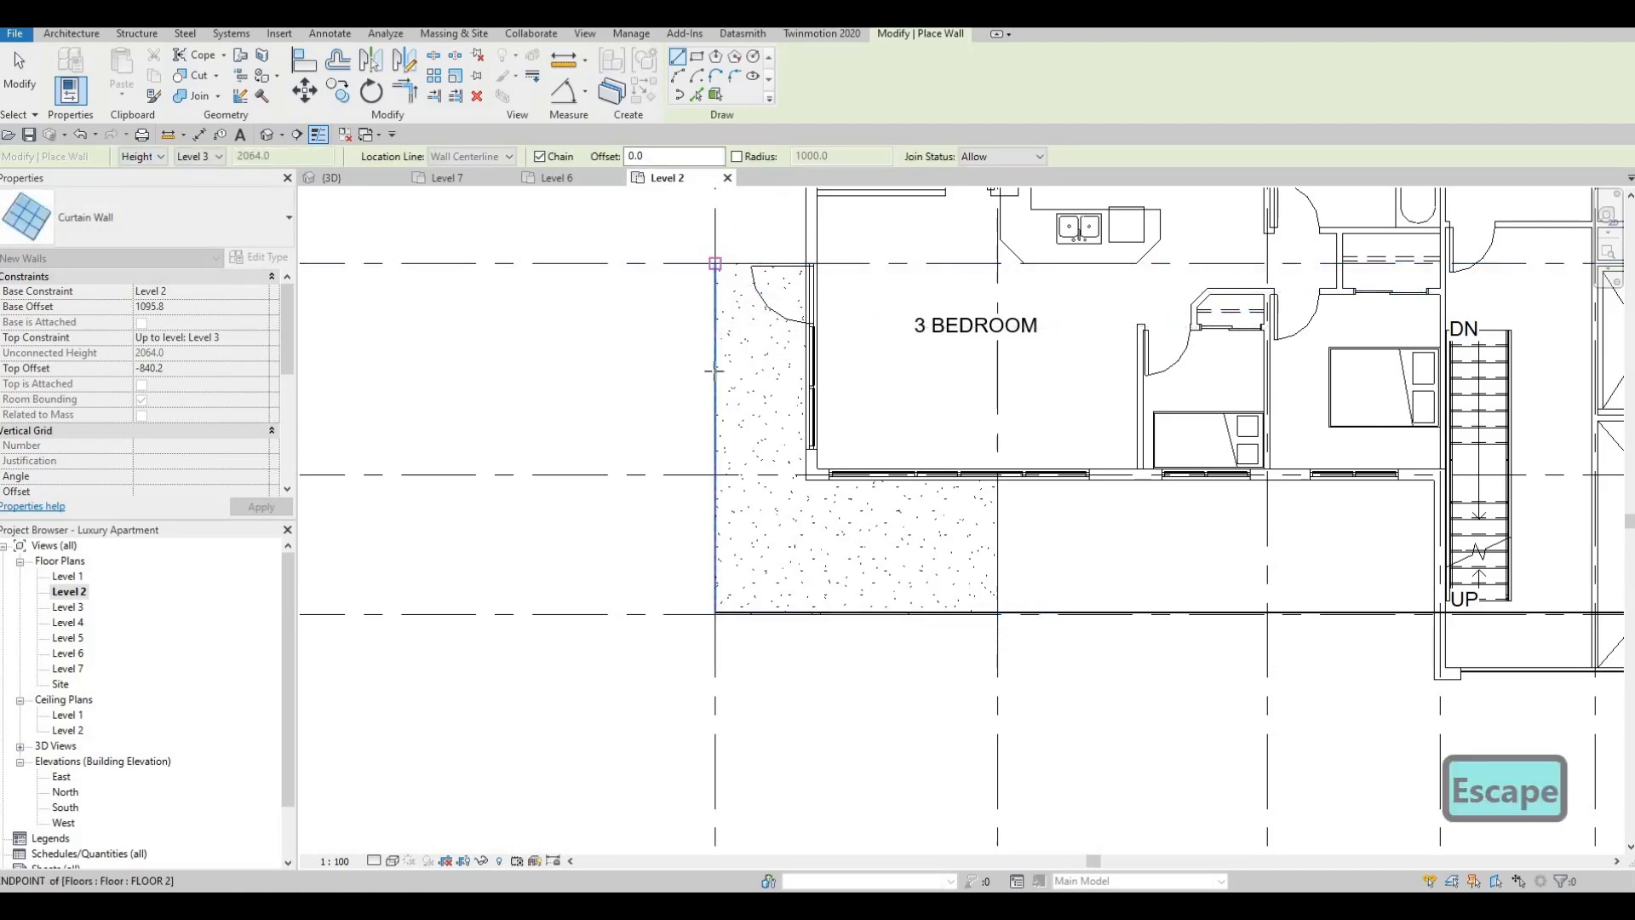
pyautogui.click(719, 606)
pyautogui.scroll(6, 721, 601)
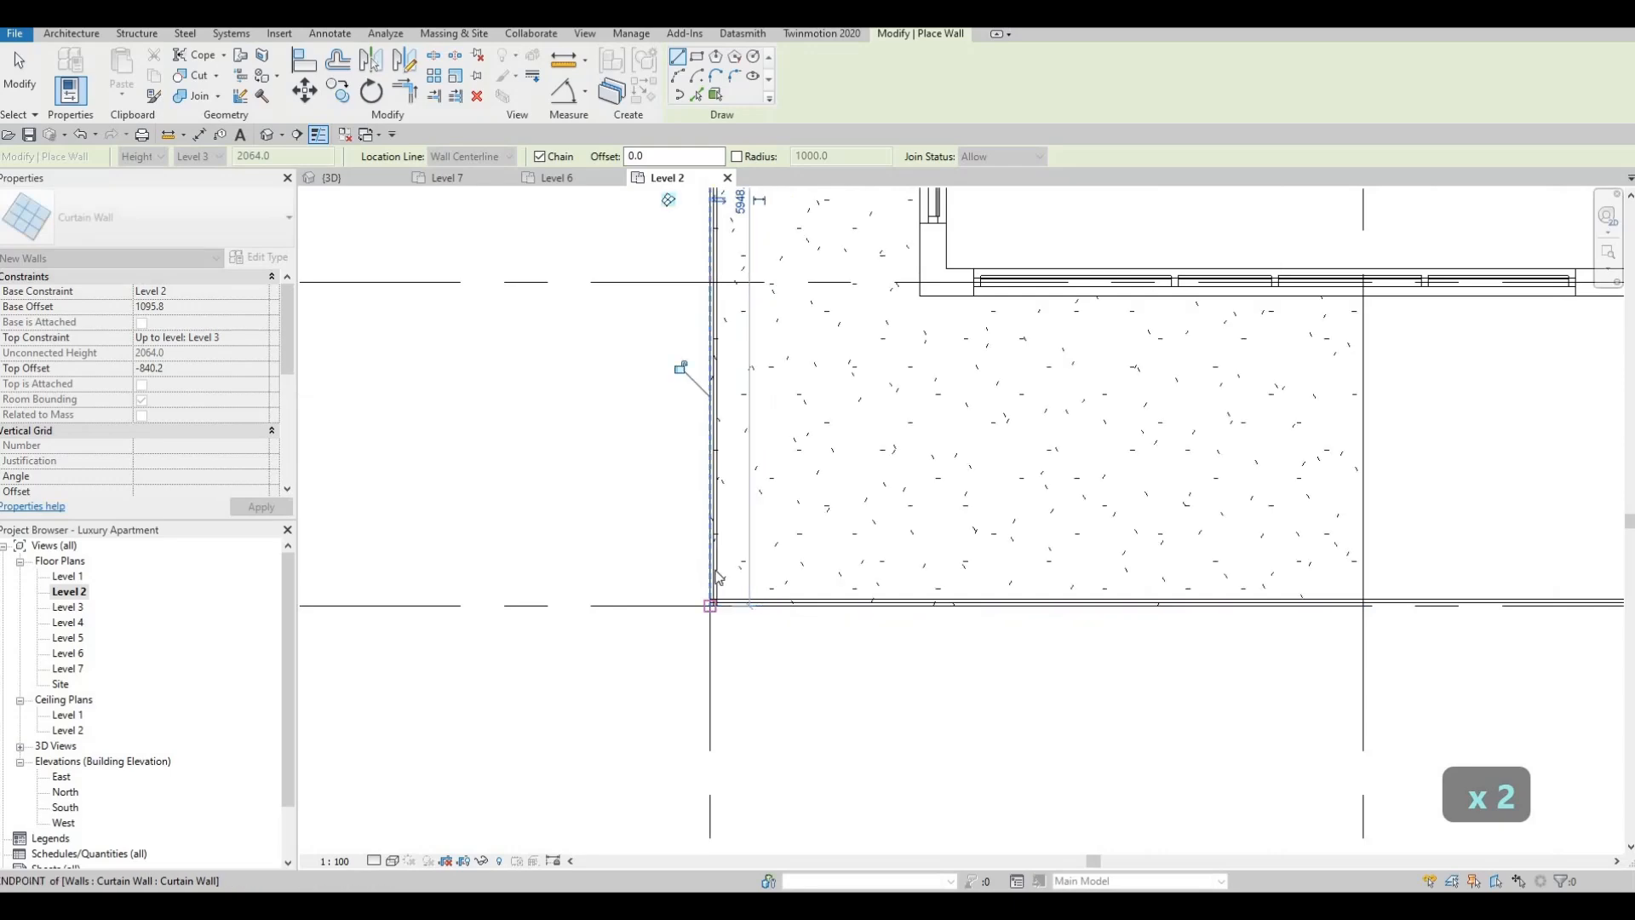
# - At the southwest corner, end the west curtain wall at the south wall's inner face and the south wall at the west wall's centreline
pyautogui.press('Escape')
pyautogui.press('Escape')
pyautogui.press('Escape')
pyautogui.click(713, 645)
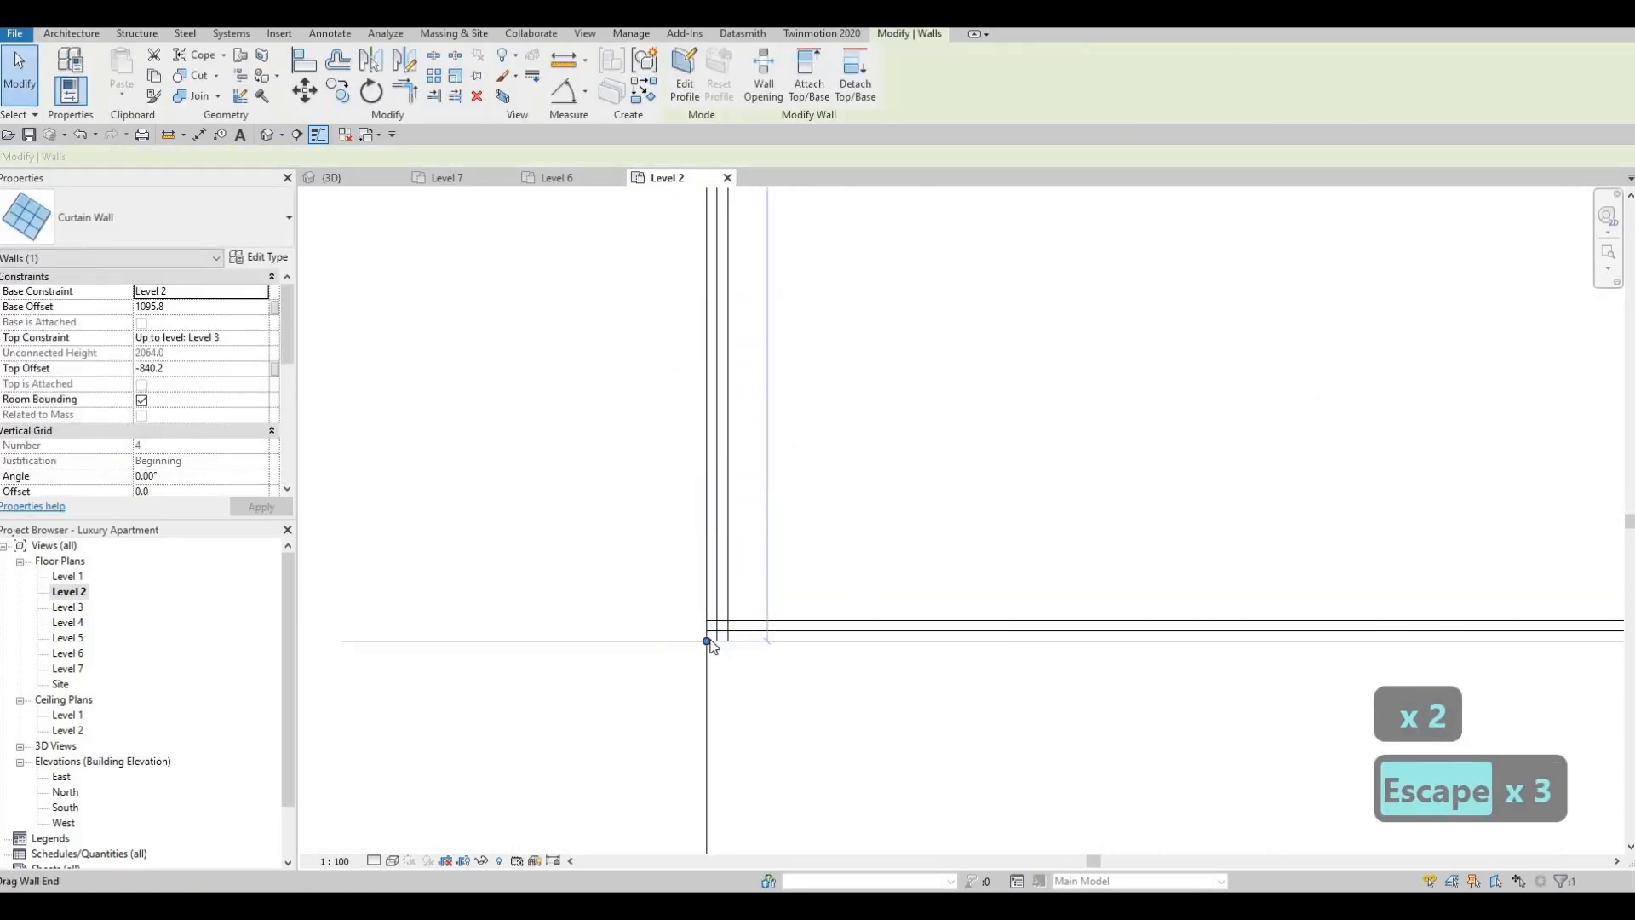
pyautogui.moveTo(707, 638); pyautogui.dragTo(734, 613)
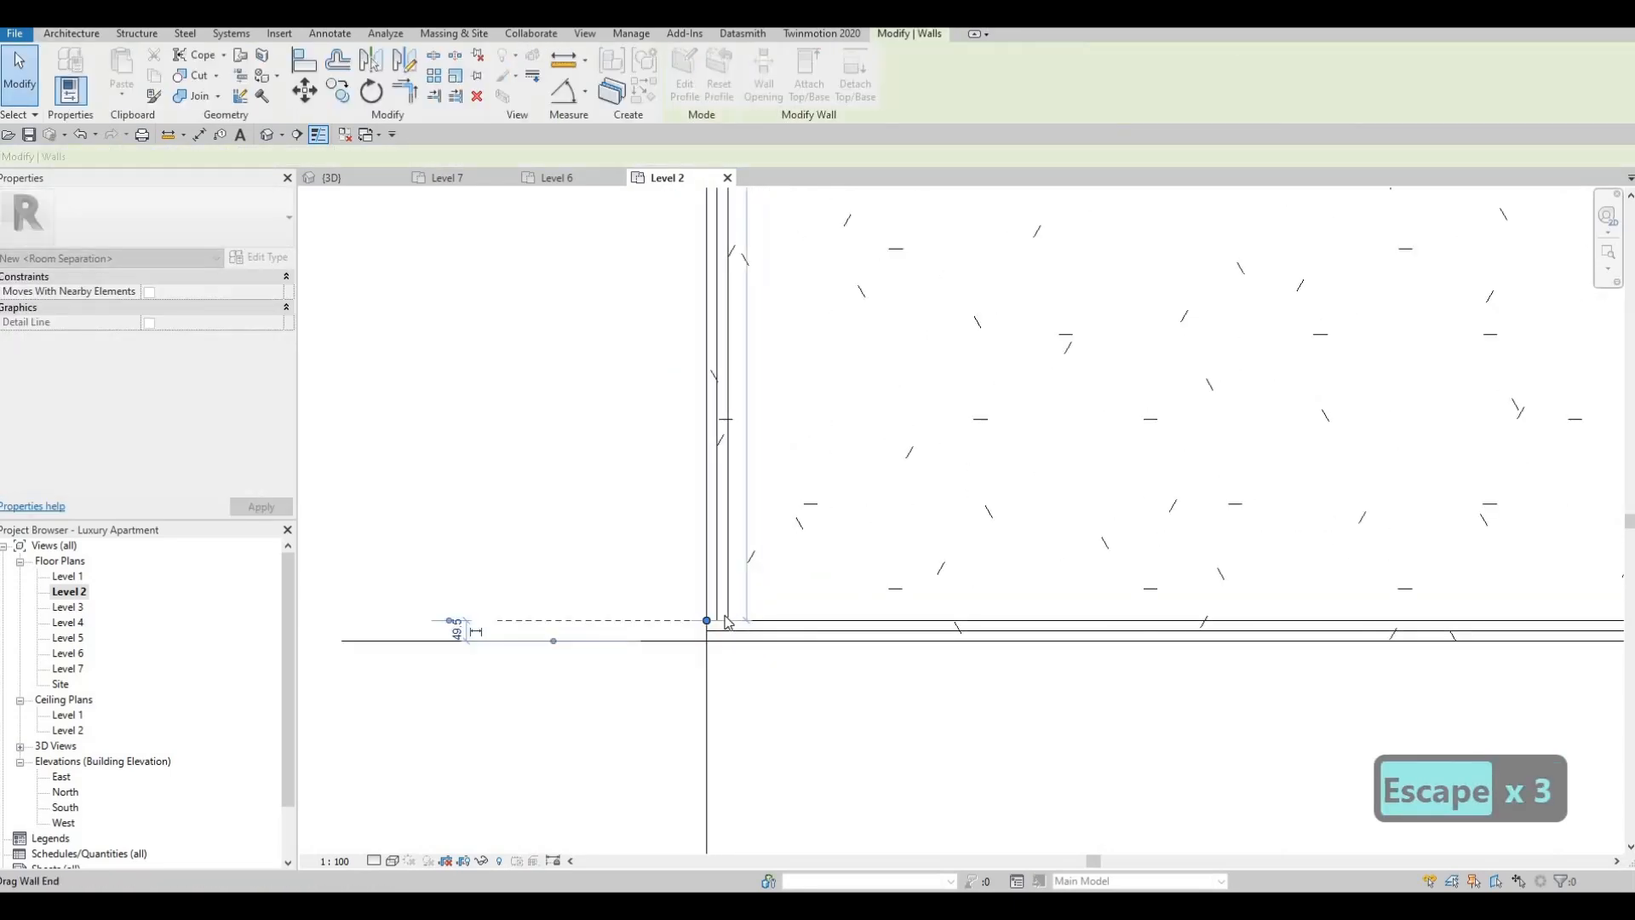
pyautogui.press('Escape')
pyautogui.click(714, 641)
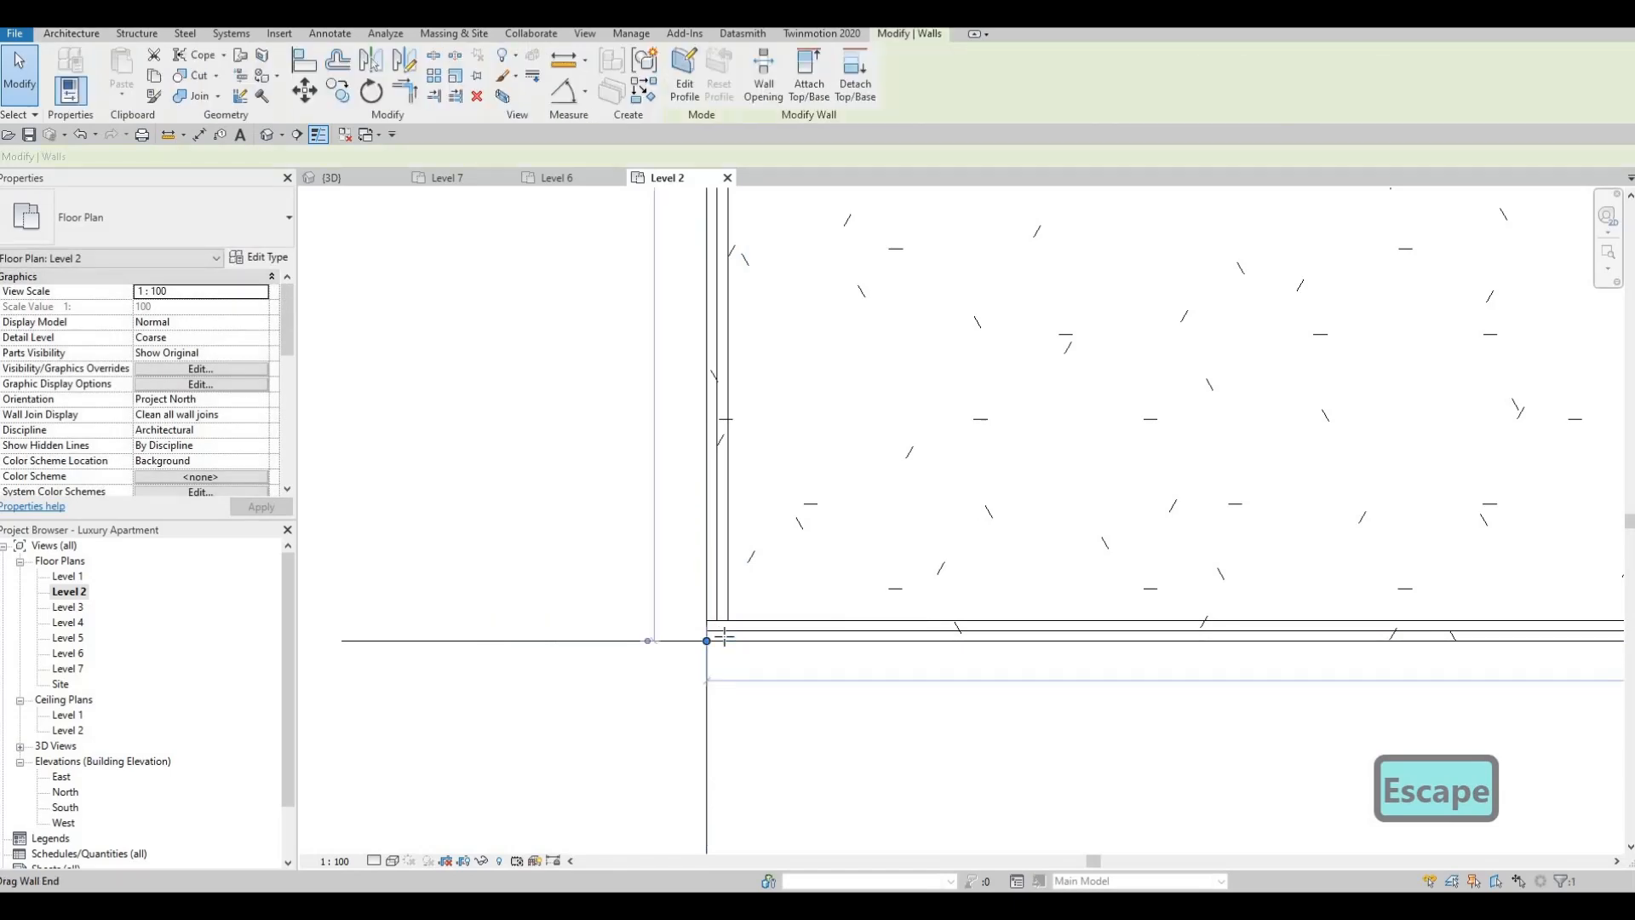
pyautogui.moveTo(714, 642); pyautogui.dragTo(716, 631)
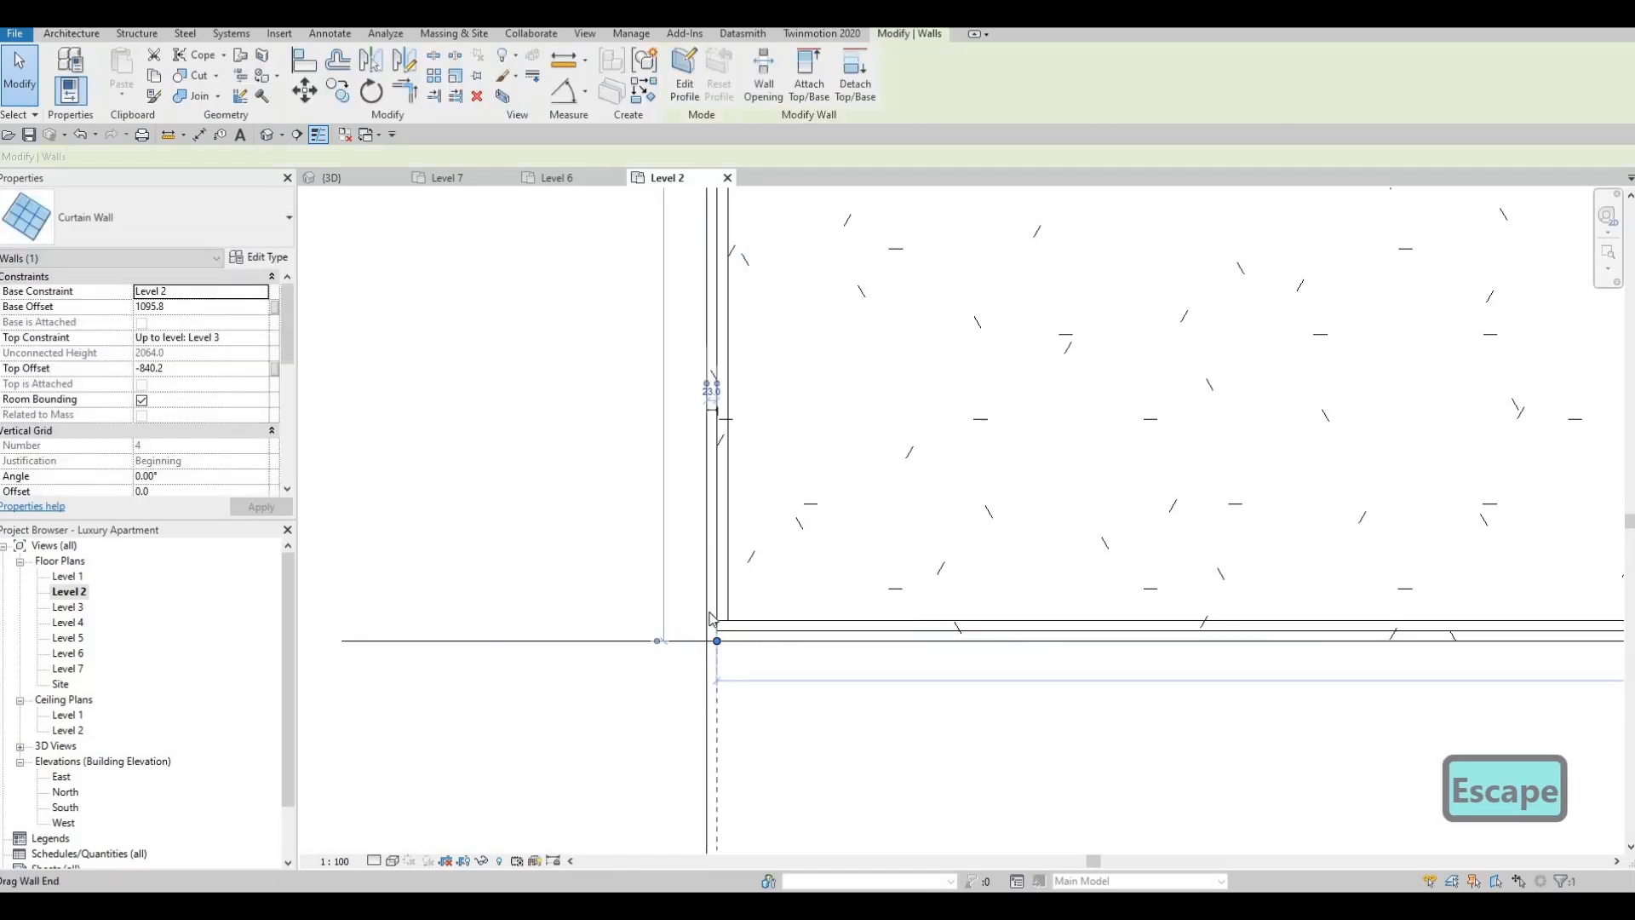
pyautogui.press('Escape')
# - Examine the curtain wall railings of the west-side balconies, from the southwest corner up to the northwest corner
pyautogui.scroll(-7, 716, 626)
pyautogui.scroll(-3, 785, 620)
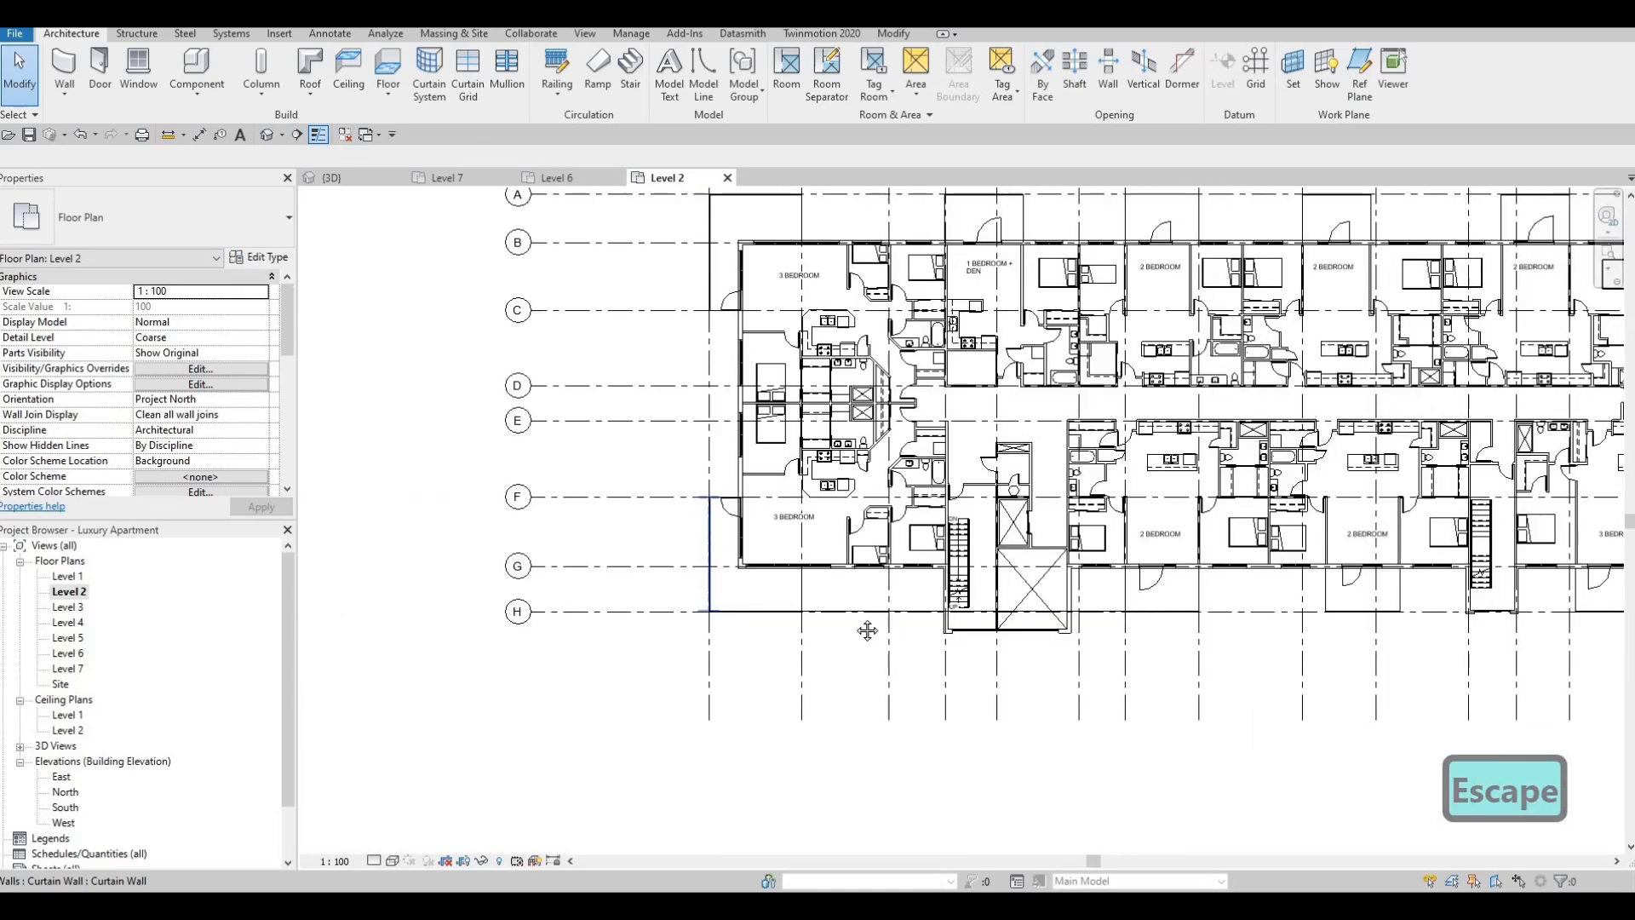
pyautogui.moveTo(802, 526); pyautogui.dragTo(739, 553, button='middle')
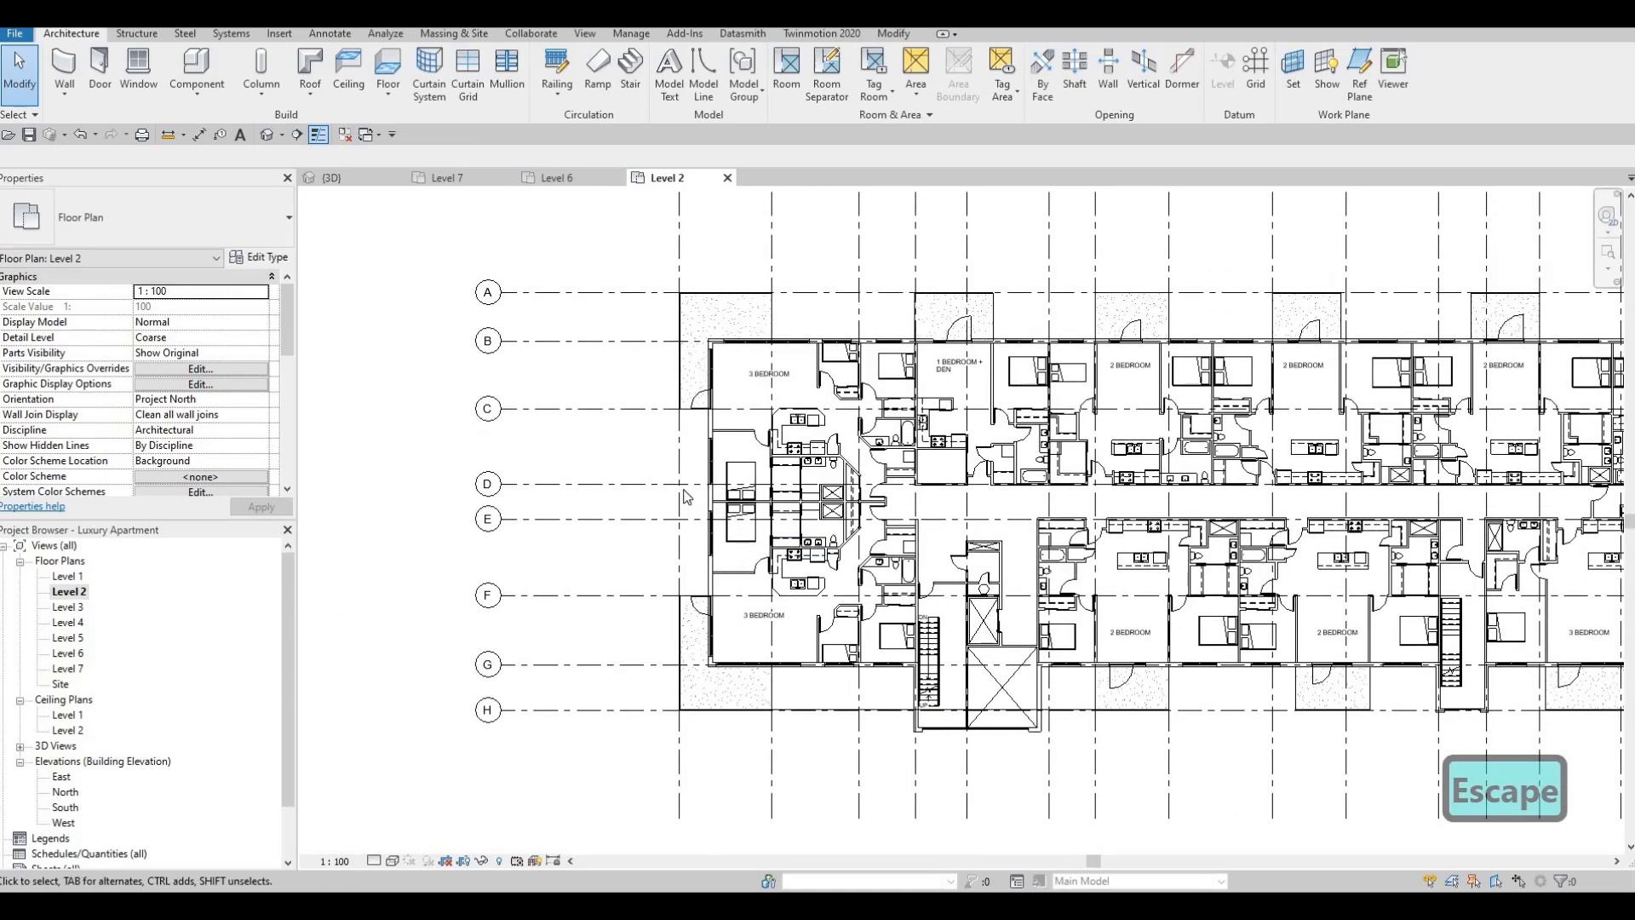
pyautogui.scroll(6, 681, 511)
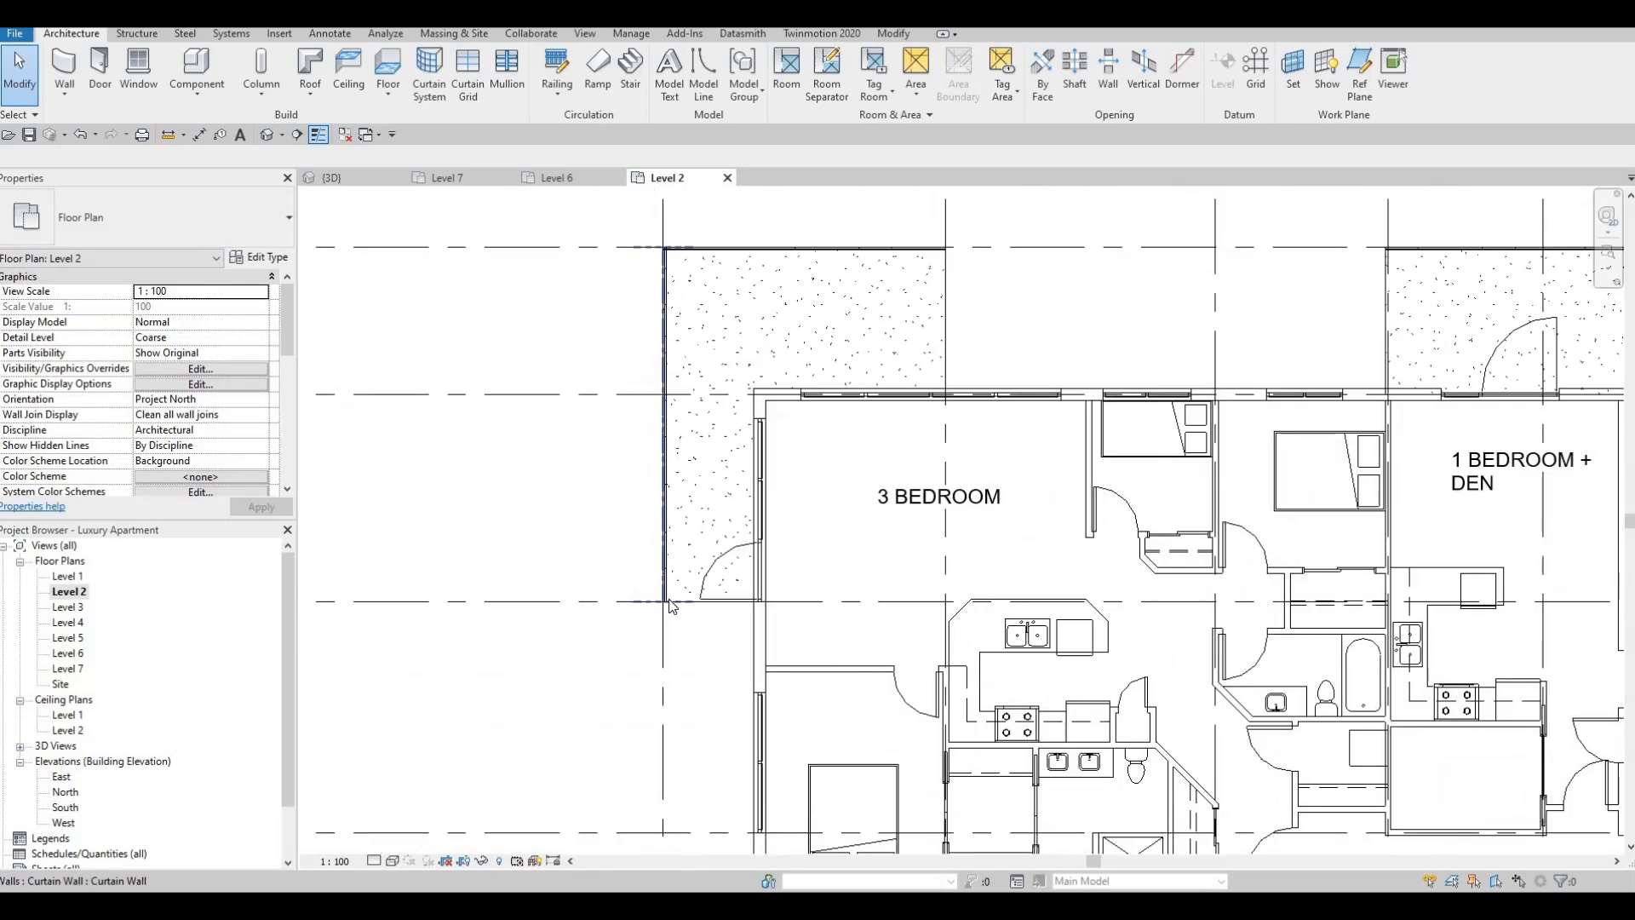
pyautogui.click(671, 606)
pyautogui.scroll(4, 670, 605)
pyautogui.scroll(-5, 703, 549)
pyautogui.moveTo(886, 307); pyautogui.dragTo(883, 504, button='middle')
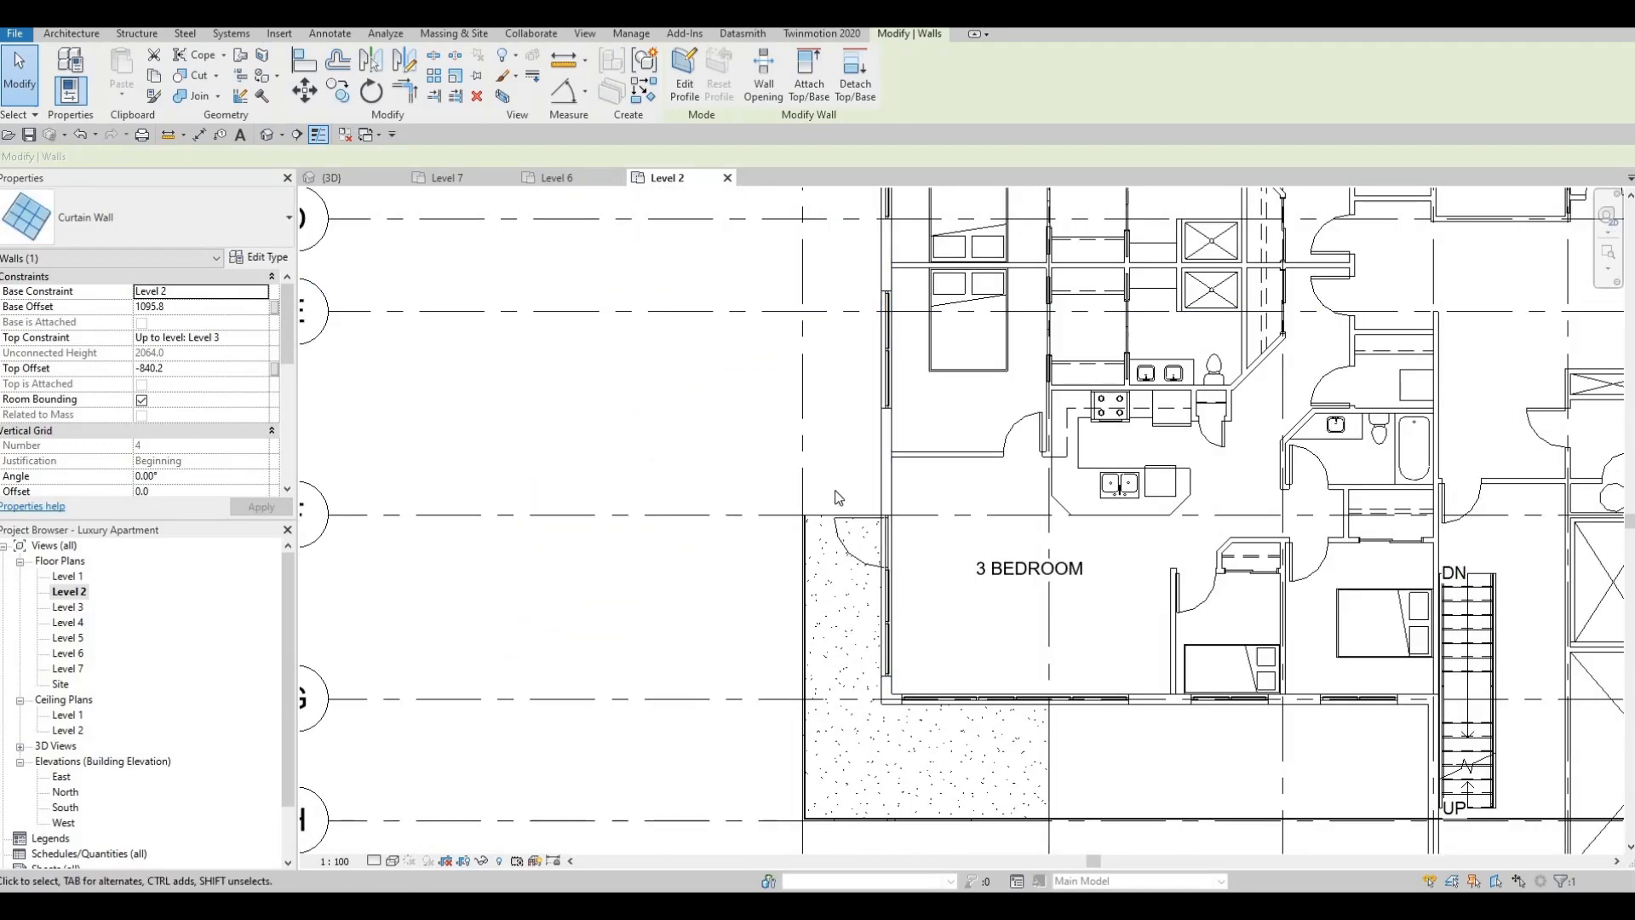
pyautogui.scroll(-2, 839, 497)
pyautogui.moveTo(1128, 589); pyautogui.dragTo(1077, 599, button='middle')
pyautogui.moveTo(1186, 697); pyautogui.dragTo(901, 616, button='middle')
pyautogui.scroll(-1, 751, 322)
pyautogui.moveTo(750, 322); pyautogui.dragTo(919, 578, button='middle')
pyautogui.scroll(-1, 920, 578)
pyautogui.scroll(1, 747, 377)
pyautogui.moveTo(766, 375); pyautogui.dragTo(750, 528, button='middle')
pyautogui.moveTo(883, 330); pyautogui.dragTo(875, 408, button='middle')
pyautogui.scroll(2, 871, 400)
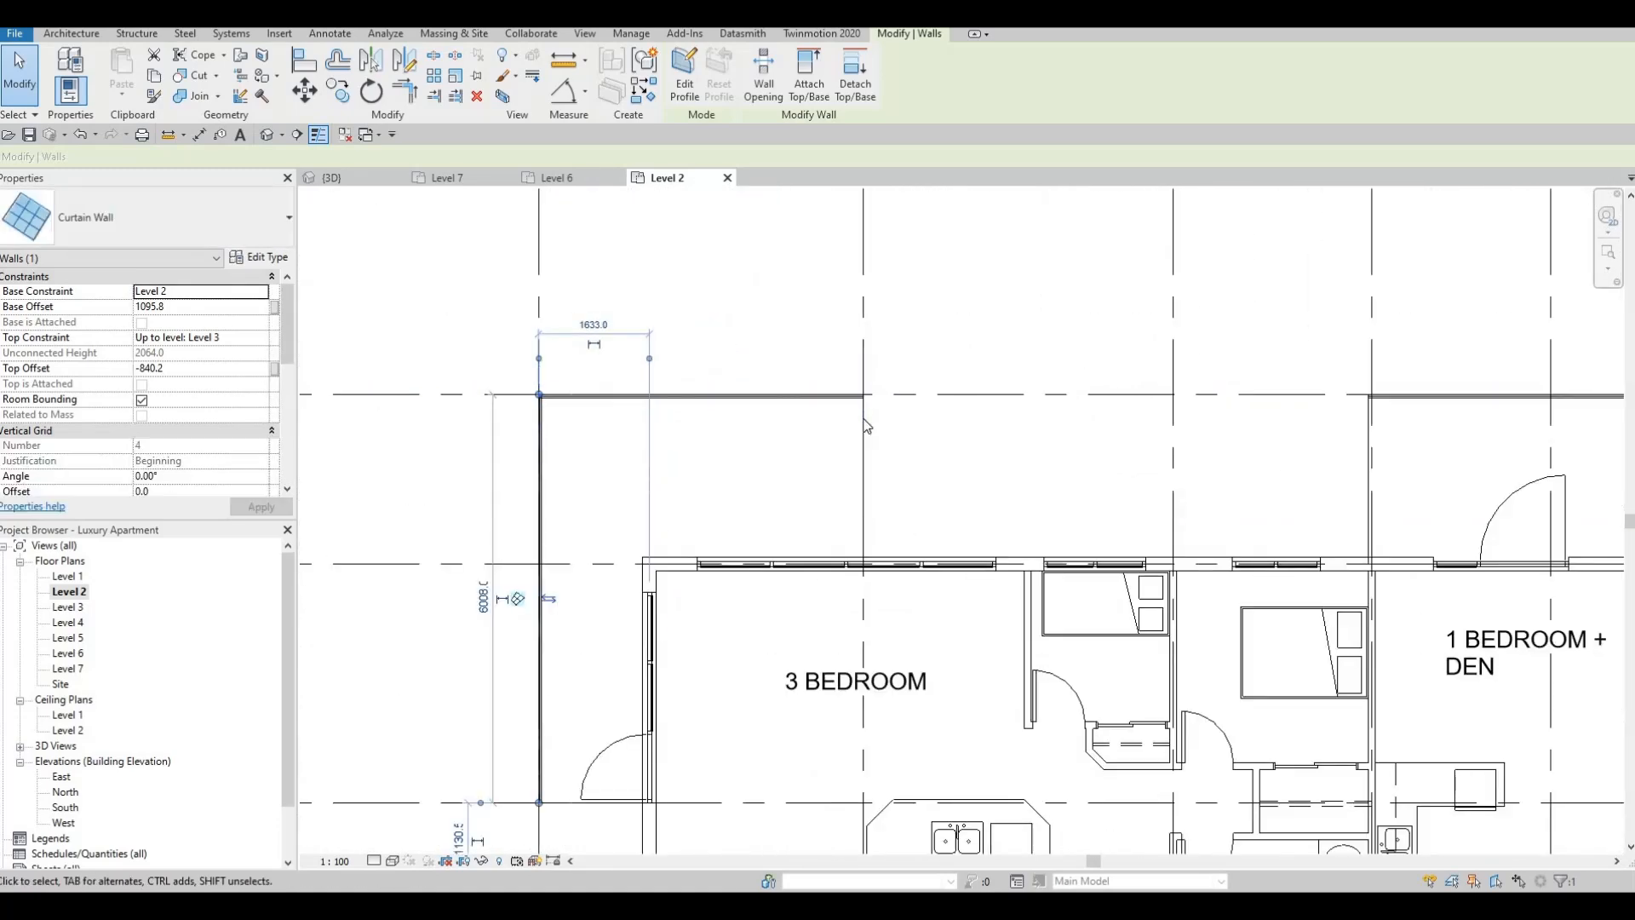
# - Adjust the curtain wall ends where they meet at the northwest corner balcony's outer corner
pyautogui.scroll(2, 866, 426)
pyautogui.scroll(-1, 637, 419)
pyautogui.moveTo(409, 403); pyautogui.dragTo(649, 416, button='middle')
pyautogui.scroll(6, 643, 417)
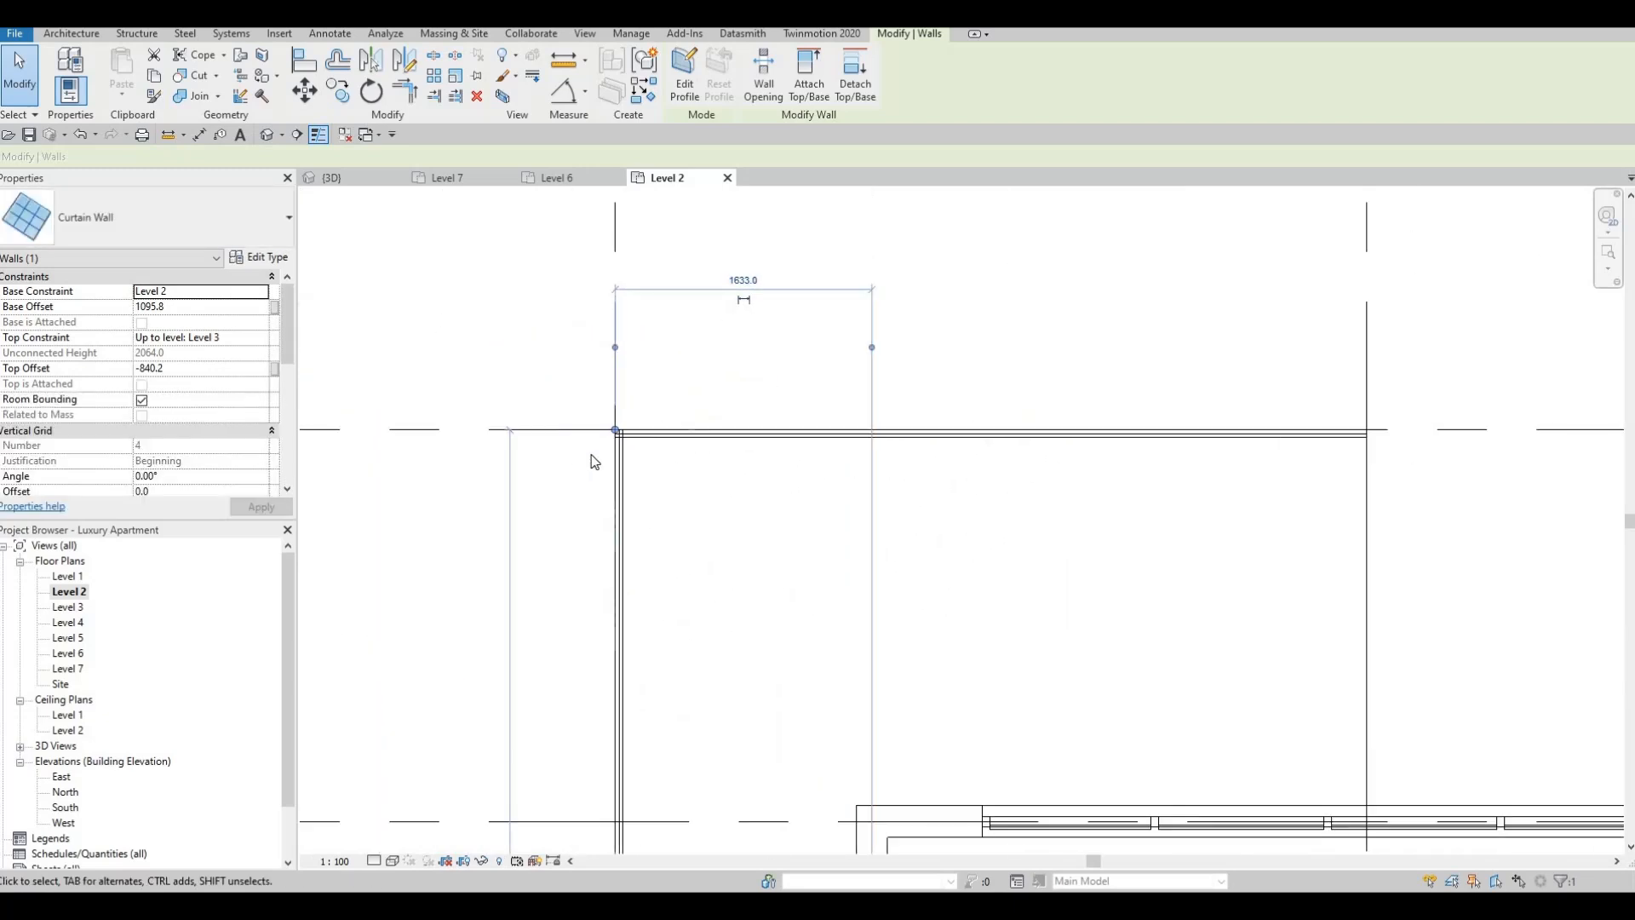
pyautogui.moveTo(594, 476)
pyautogui.mouseDown()
pyautogui.moveTo(594, 494)
pyautogui.moveTo(649, 493)
pyautogui.moveTo(599, 472)
pyautogui.moveTo(613, 468)
pyautogui.mouseUp()
pyautogui.press('Escape')
pyautogui.click(645, 485)
pyautogui.press('Escape')
pyautogui.click(597, 473)
pyautogui.press('Escape')
# - Create a similar curtain wall along grid A on the north edge of the 2 bedroom balcony beside the 1 bedroom + den unit
pyautogui.scroll(-5, 613, 467)
pyautogui.moveTo(1351, 475); pyautogui.dragTo(821, 452, button='middle')
pyautogui.scroll(5, 1065, 459)
pyautogui.scroll(4, 1103, 460)
pyautogui.scroll(-7, 822, 452)
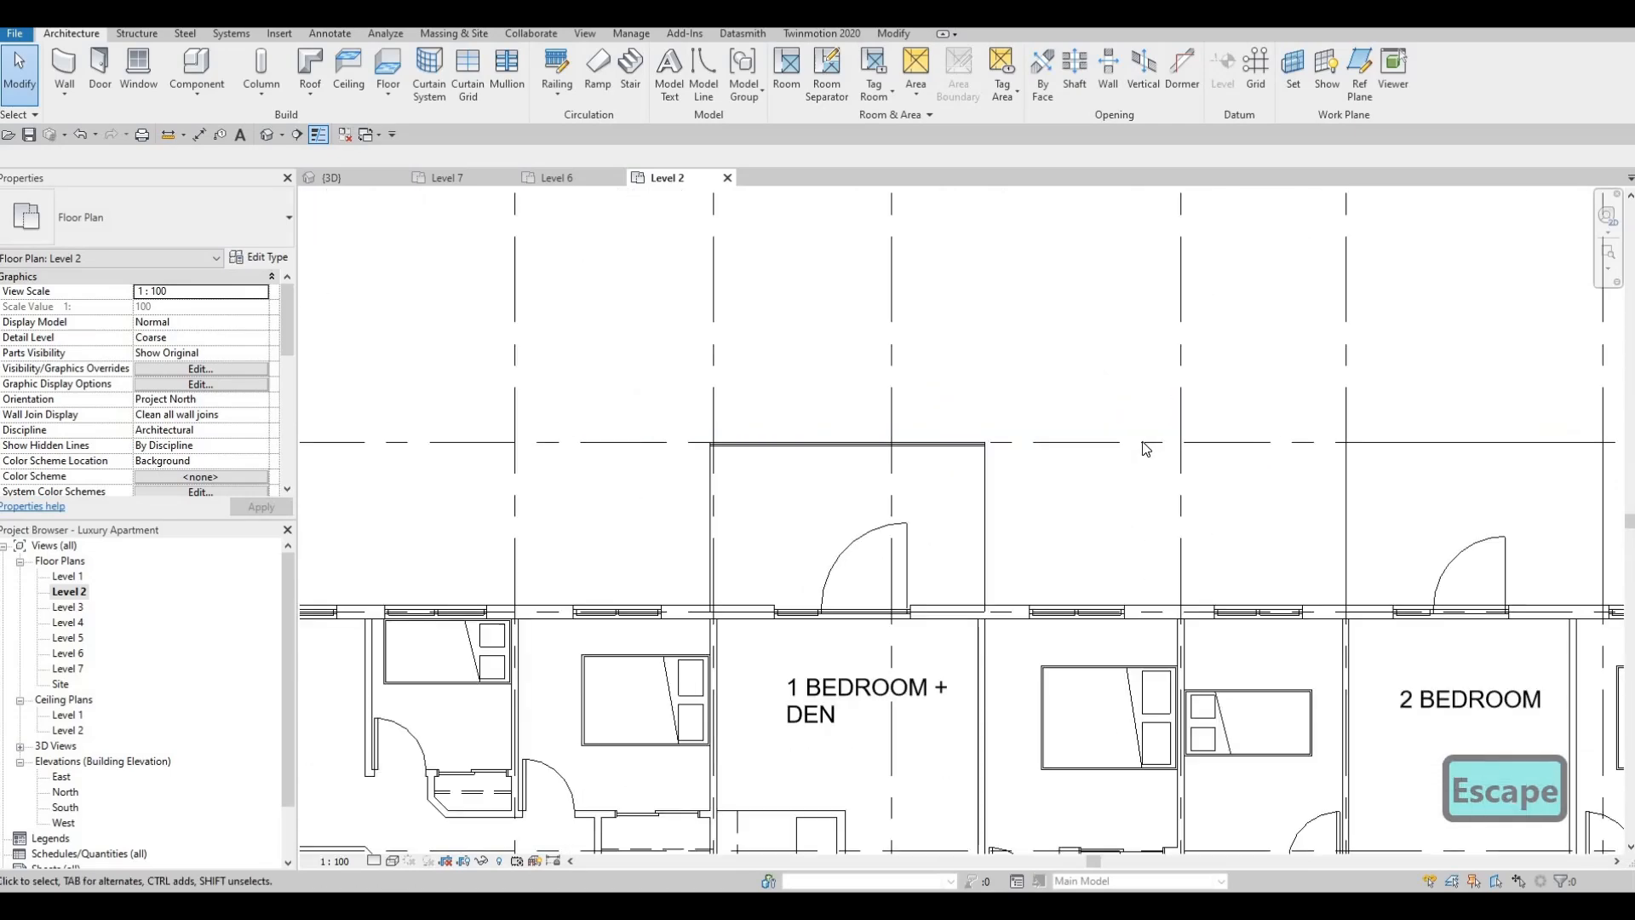
pyautogui.moveTo(1482, 476); pyautogui.dragTo(1036, 436, button='middle')
pyautogui.scroll(-1, 1036, 435)
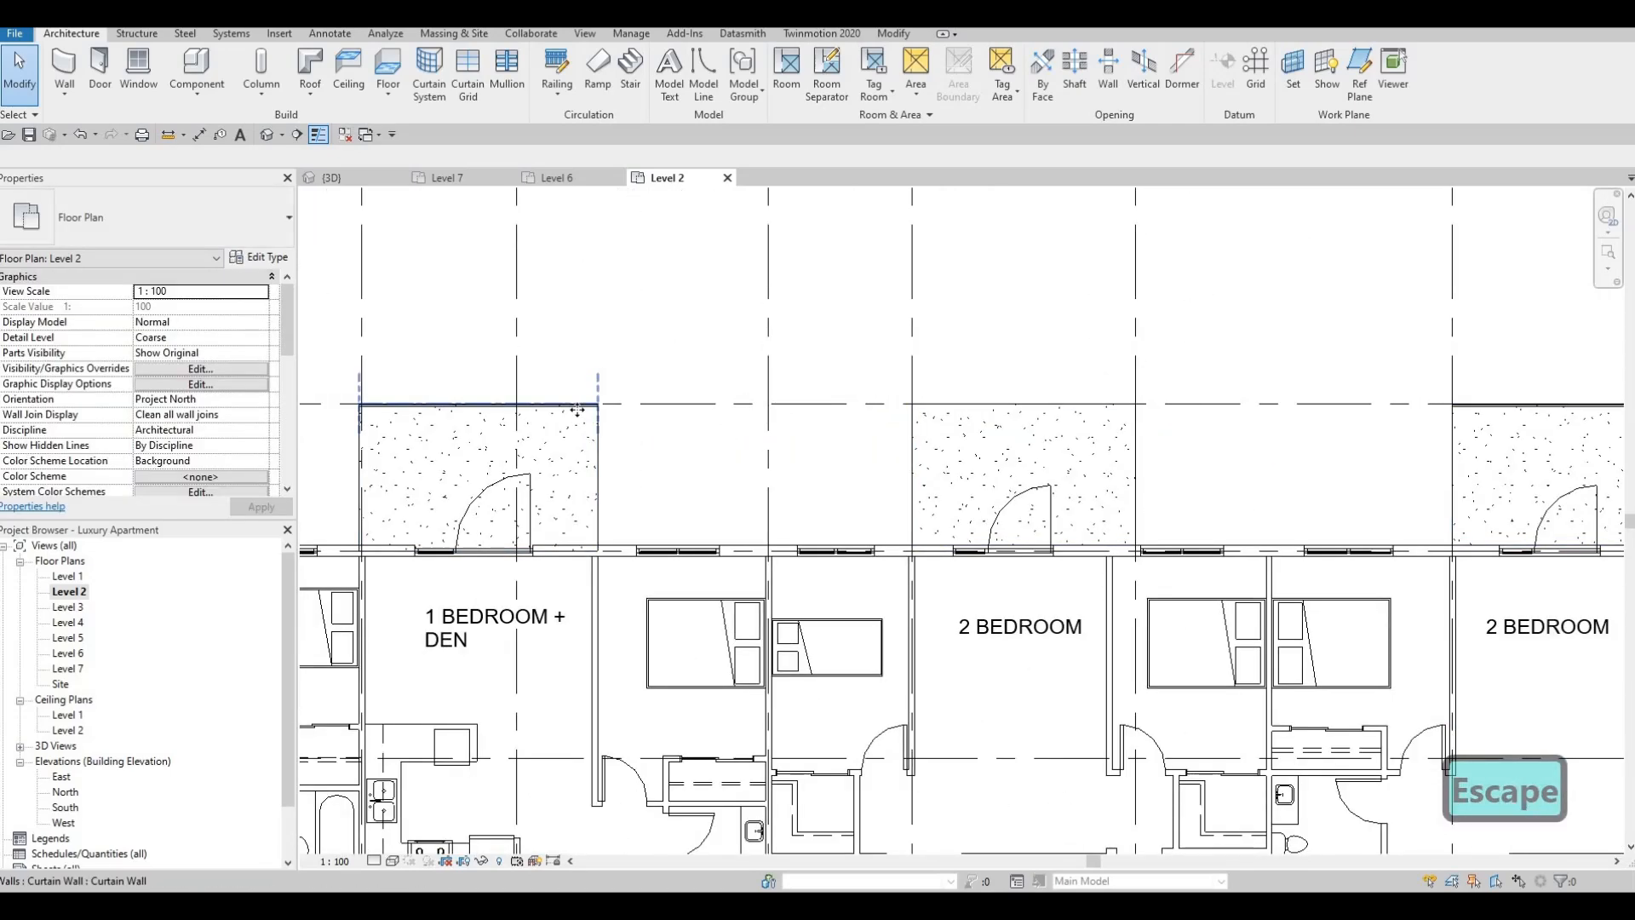
pyautogui.click(577, 410)
pyautogui.press('c')
pyautogui.press('s')
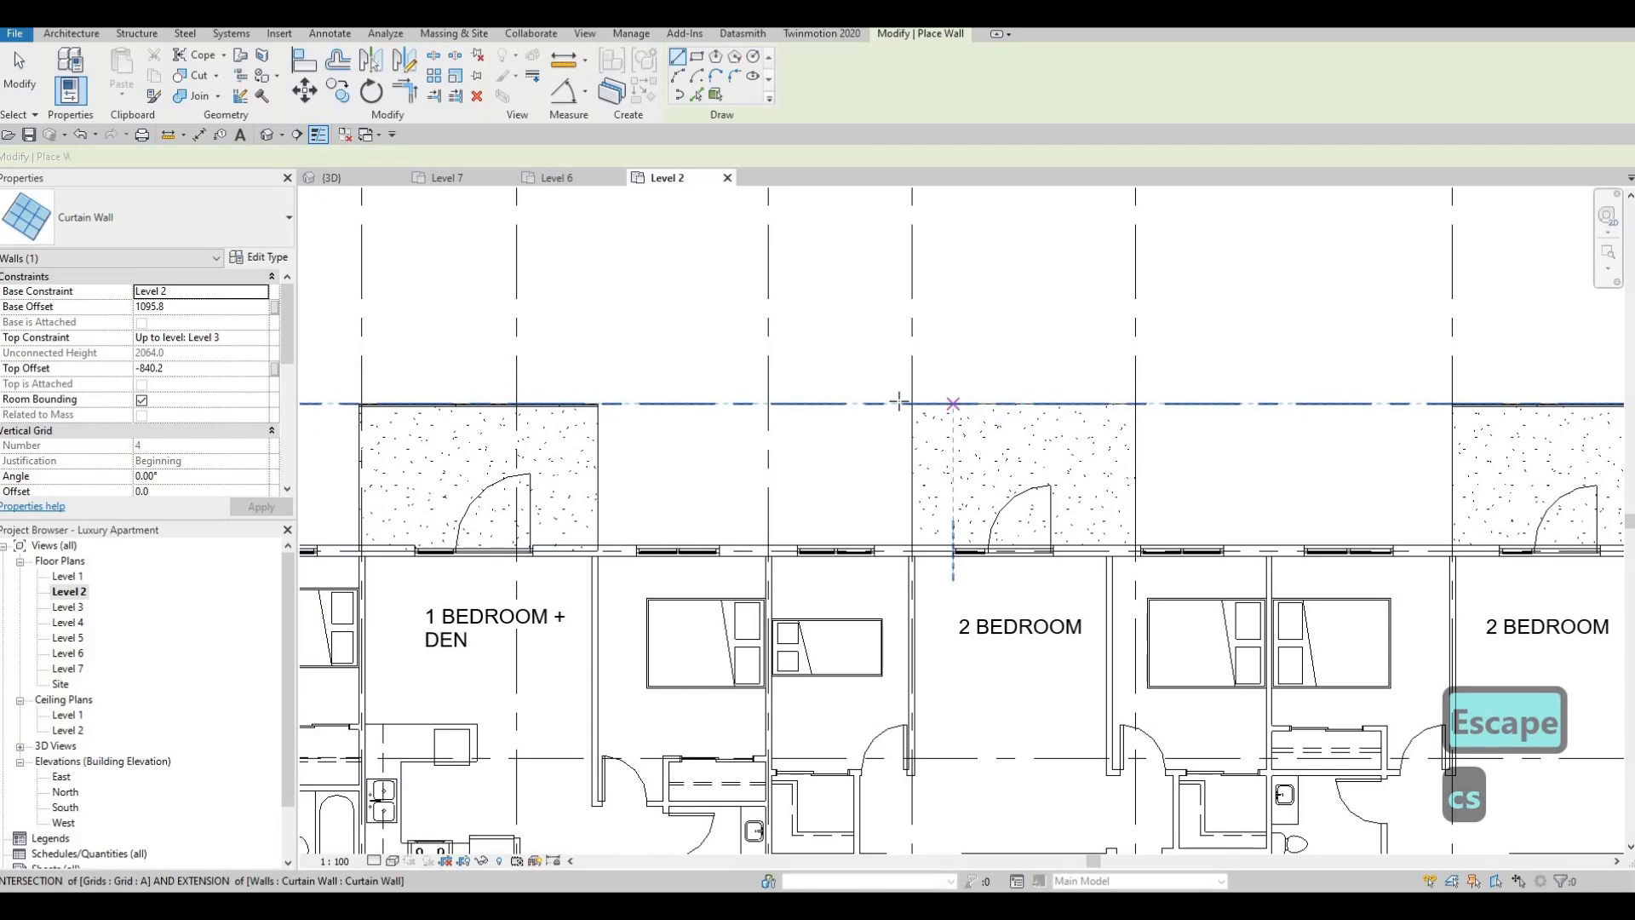
pyautogui.scroll(2, 937, 402)
pyautogui.click(894, 402)
pyautogui.scroll(2, 1243, 402)
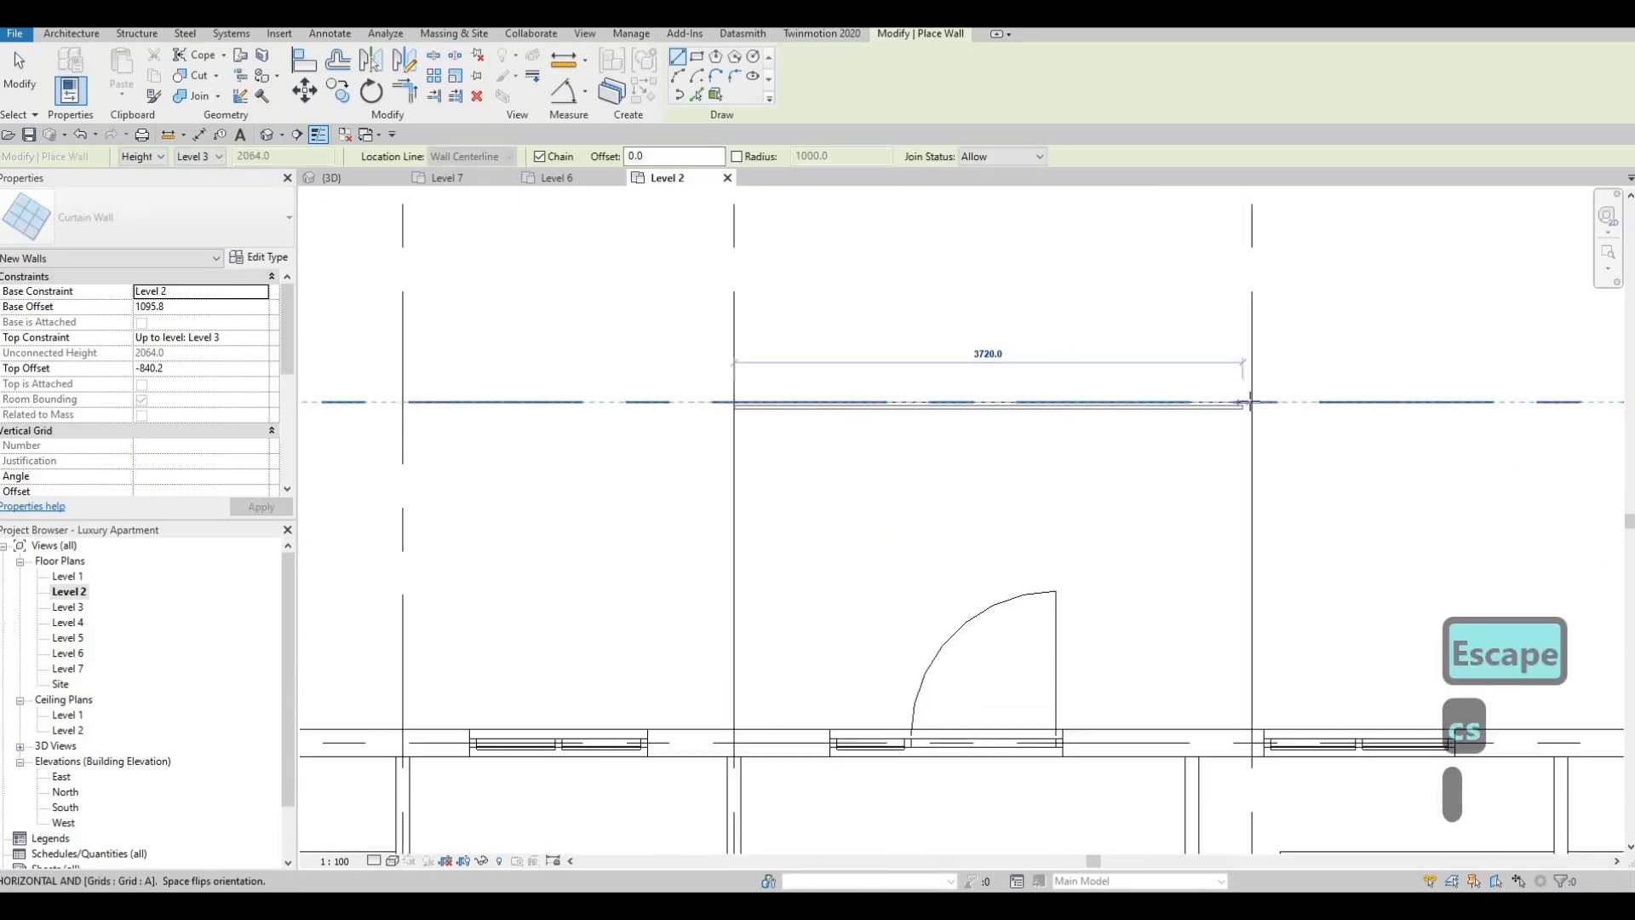
pyautogui.click(1247, 402)
pyautogui.press('Escape')
# - Check the remaining north-side balconies for curtain walls along grid A, moving east to the northeast corner
pyautogui.scroll(-3, 985, 376)
pyautogui.moveTo(1299, 448); pyautogui.dragTo(1033, 357, button='middle')
pyautogui.scroll(5, 1201, 414)
pyautogui.scroll(-2, 1183, 388)
pyautogui.scroll(-1, 1033, 357)
pyautogui.scroll(-1, 1171, 387)
pyautogui.moveTo(1296, 392); pyautogui.dragTo(1035, 358, button='middle')
pyautogui.scroll(-1, 1034, 358)
pyautogui.scroll(4, 971, 391)
pyautogui.moveTo(1016, 471); pyautogui.dragTo(549, 478, button='middle')
pyautogui.scroll(-3, 549, 478)
pyautogui.moveTo(1474, 395); pyautogui.dragTo(1372, 409, button='middle')
# - Shorten the east end of the northeast corner balcony's north curtain wall to the east wall's inner face
pyautogui.press('Escape')
pyautogui.scroll(4, 1439, 398)
pyautogui.scroll(2, 1465, 397)
pyautogui.click(1482, 388)
pyautogui.moveTo(1485, 381); pyautogui.dragTo(1472, 410)
pyautogui.press('Escape')
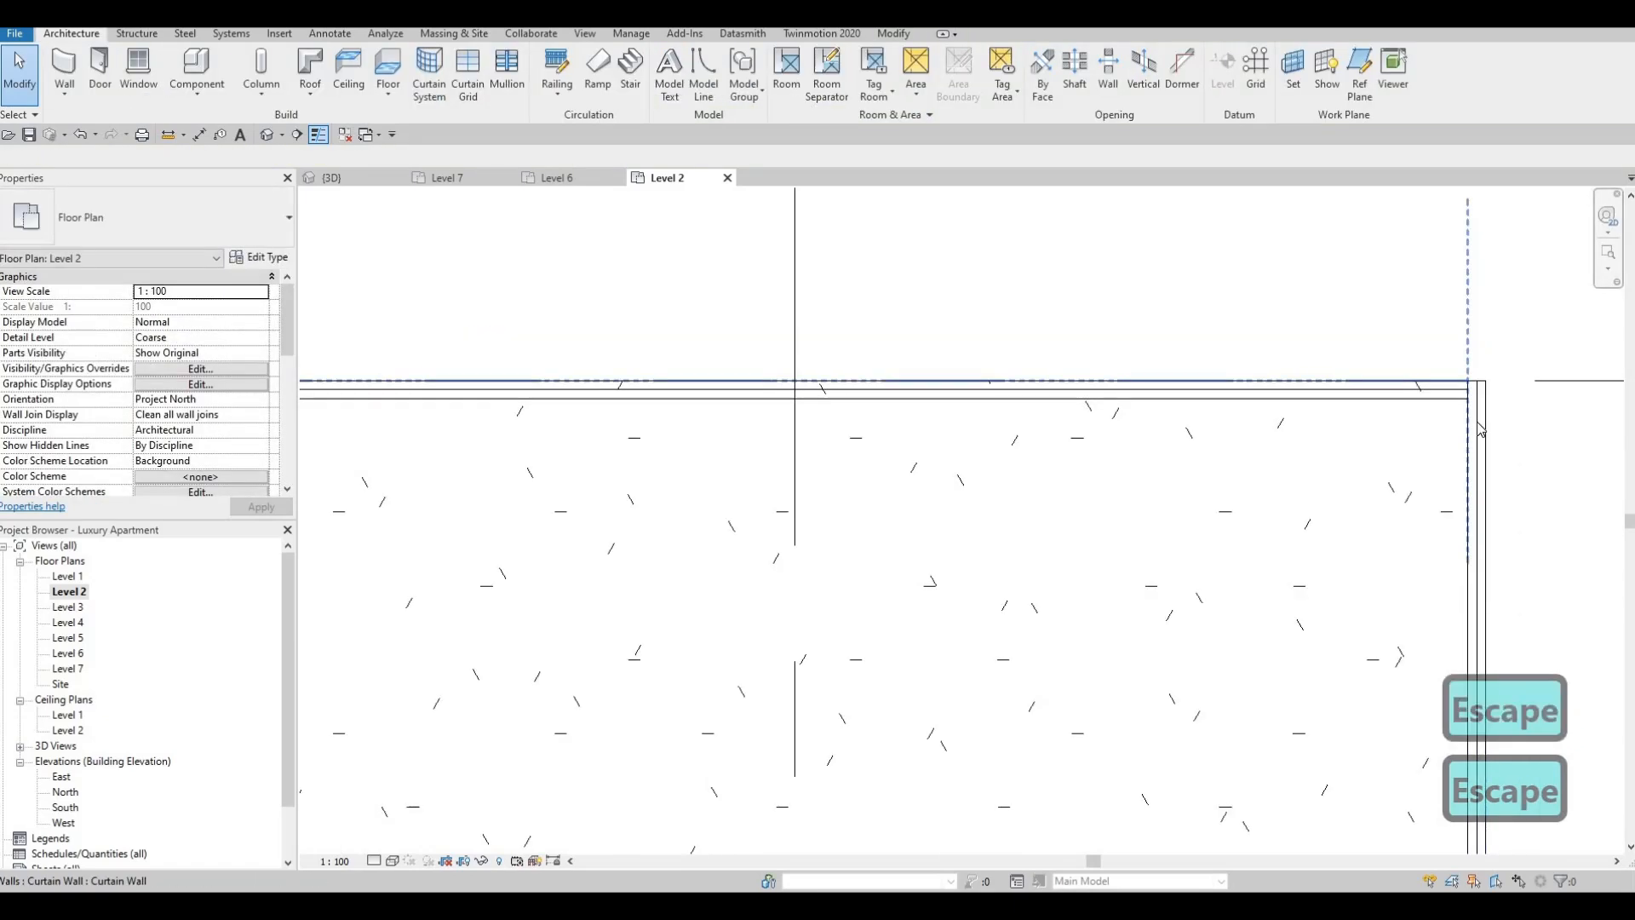
pyautogui.click(1486, 388)
pyautogui.press('Escape')
# - Pull the north end of the northeast corner balcony's east curtain wall back to the north wall's centreline
pyautogui.click(1488, 389)
pyautogui.scroll(4, 1485, 401)
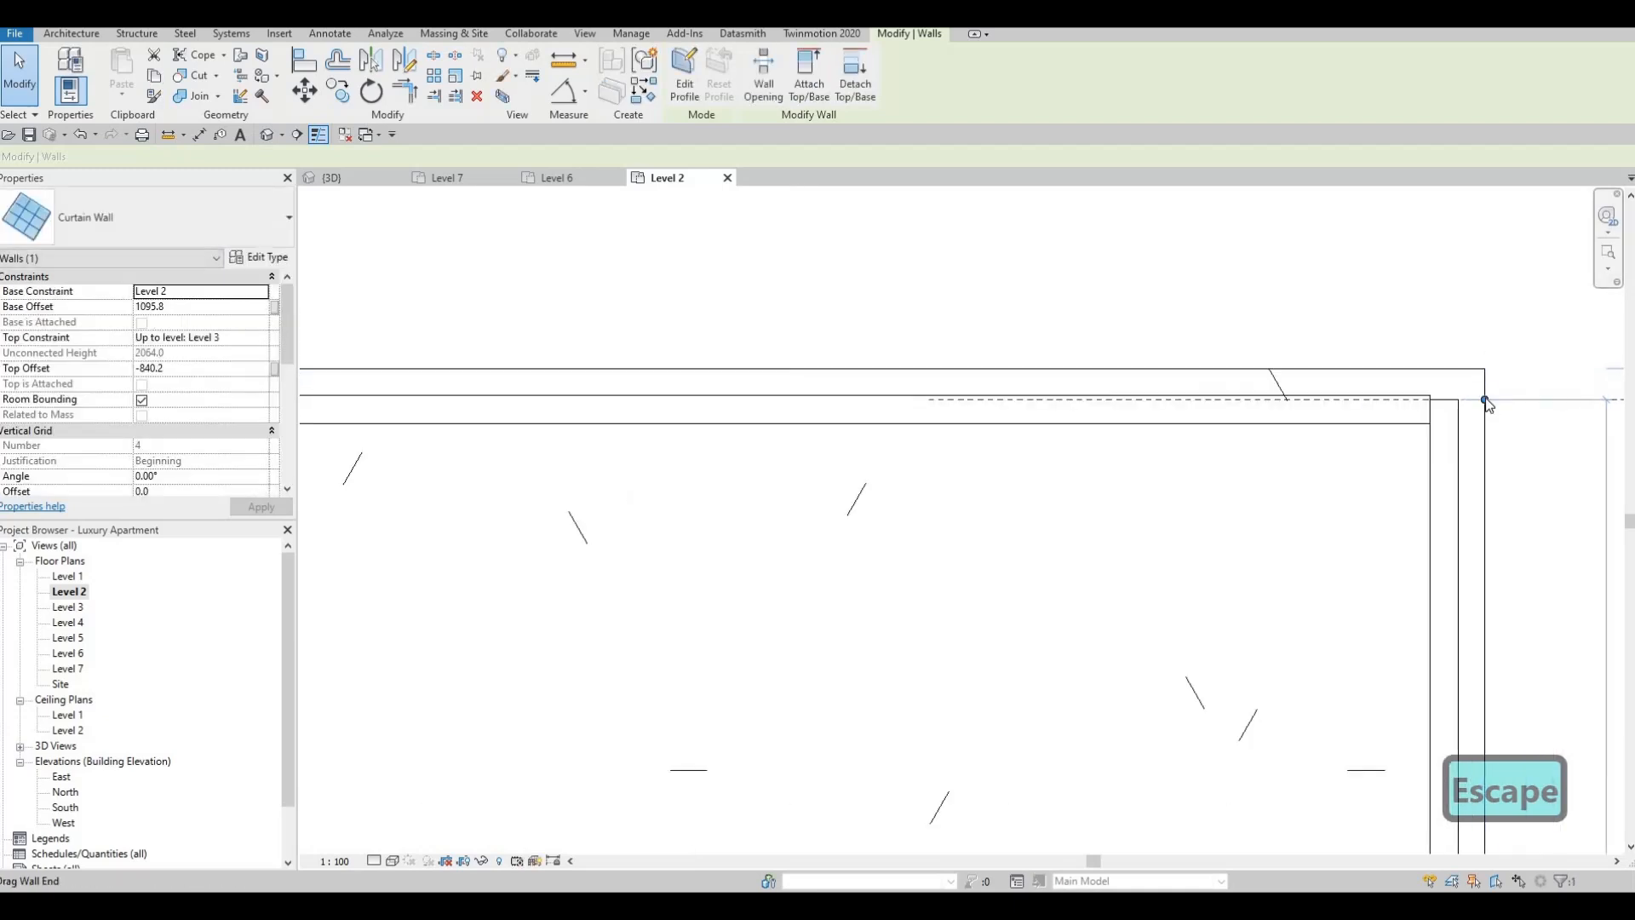
pyautogui.press('Escape')
pyautogui.click(1482, 394)
pyautogui.press('Escape')
pyautogui.click(1325, 416)
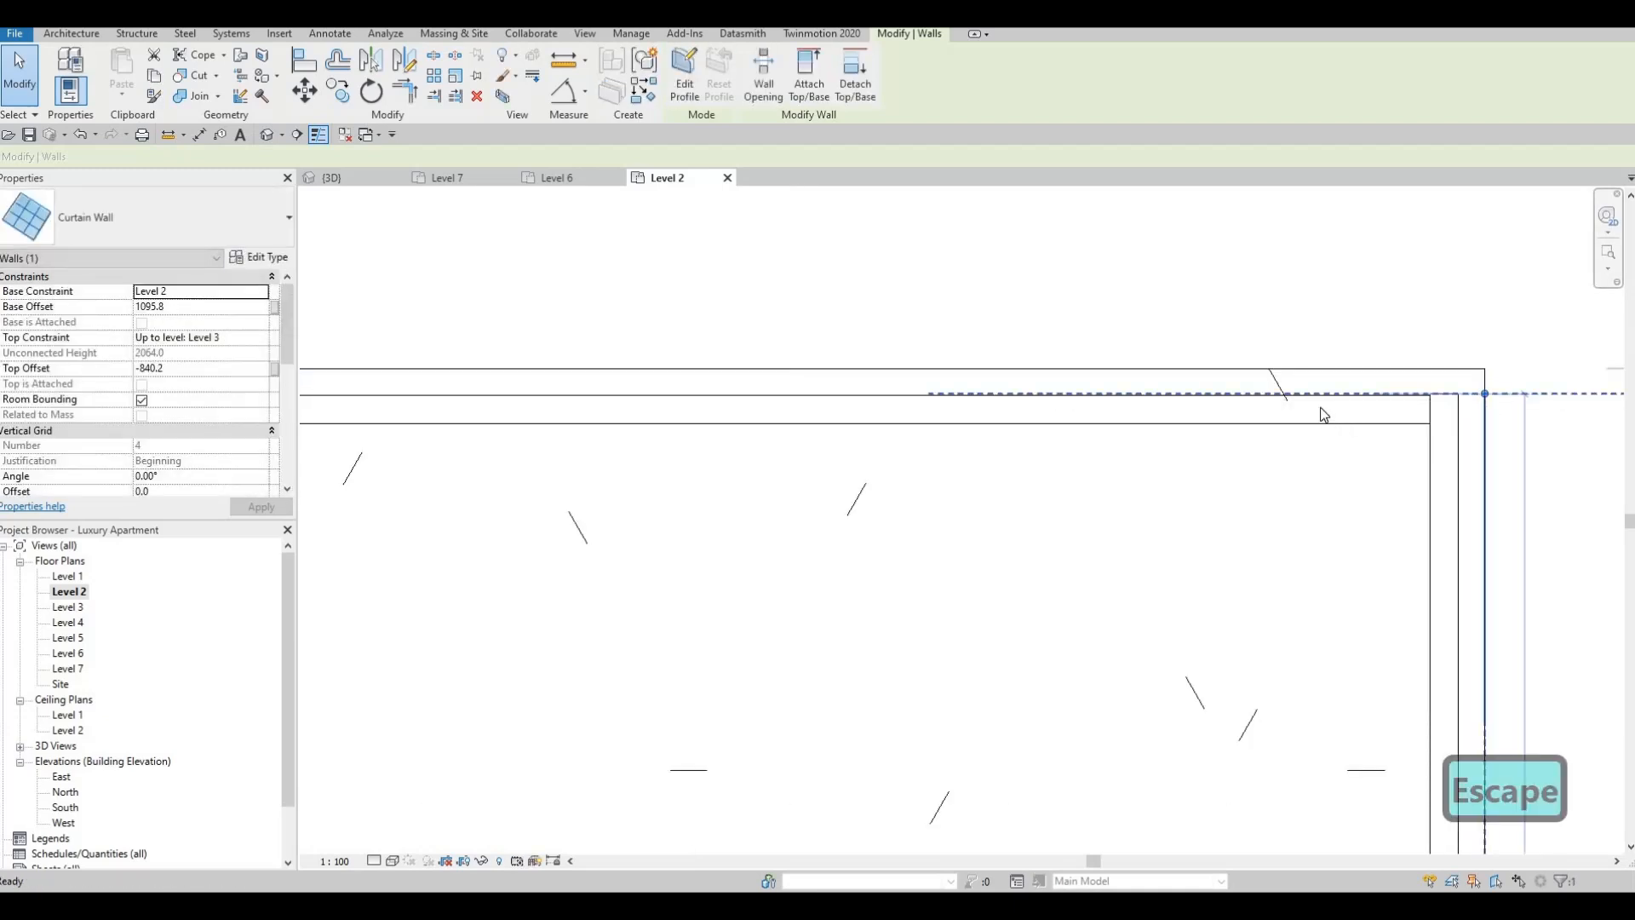
pyautogui.press('Escape')
# - Shorten the east end of the southeast corner balcony's south curtain wall to the east wall's inner face
pyautogui.scroll(-10, 1303, 431)
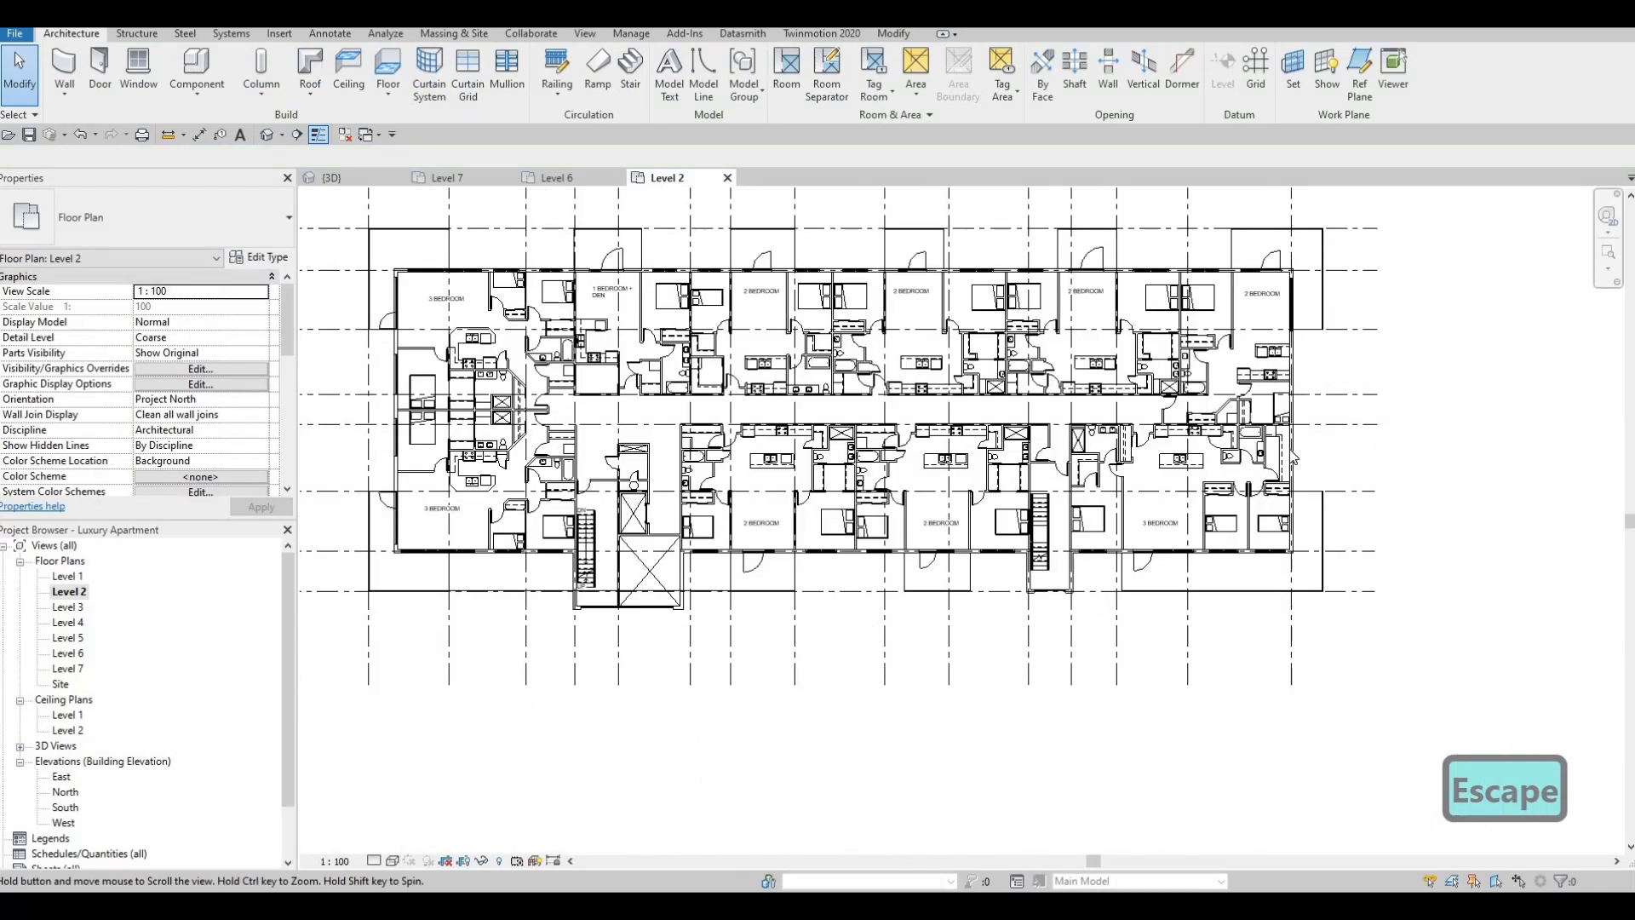
pyautogui.moveTo(828, 564); pyautogui.dragTo(890, 453, button='middle')
pyautogui.scroll(4, 1039, 491)
pyautogui.moveTo(1039, 492); pyautogui.dragTo(307, 468, button='middle')
pyautogui.scroll(5, 1004, 485)
pyautogui.scroll(-2, 306, 469)
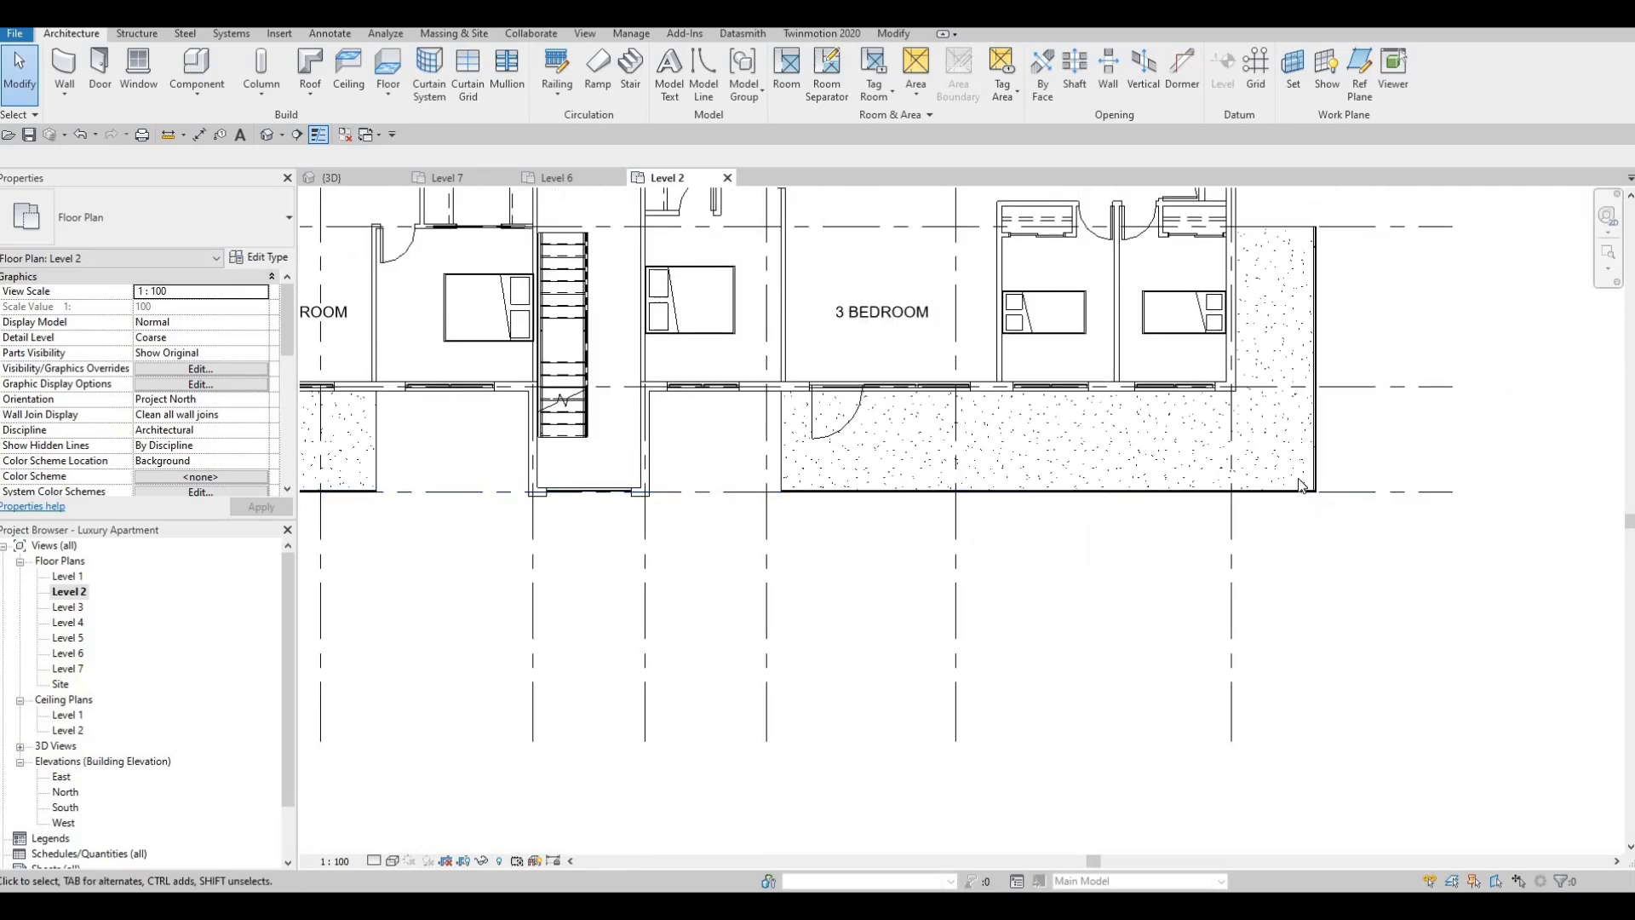
pyautogui.scroll(6, 1300, 476)
pyautogui.click(1310, 479)
pyautogui.scroll(4, 1310, 480)
pyautogui.moveTo(1309, 481)
pyautogui.mouseDown()
pyautogui.moveTo(1288, 489)
pyautogui.moveTo(1297, 473)
pyautogui.mouseUp()
pyautogui.press('Escape')
# - Align the south end of the southeast corner balcony's east curtain wall with the south wall's centreline
pyautogui.click(1311, 481)
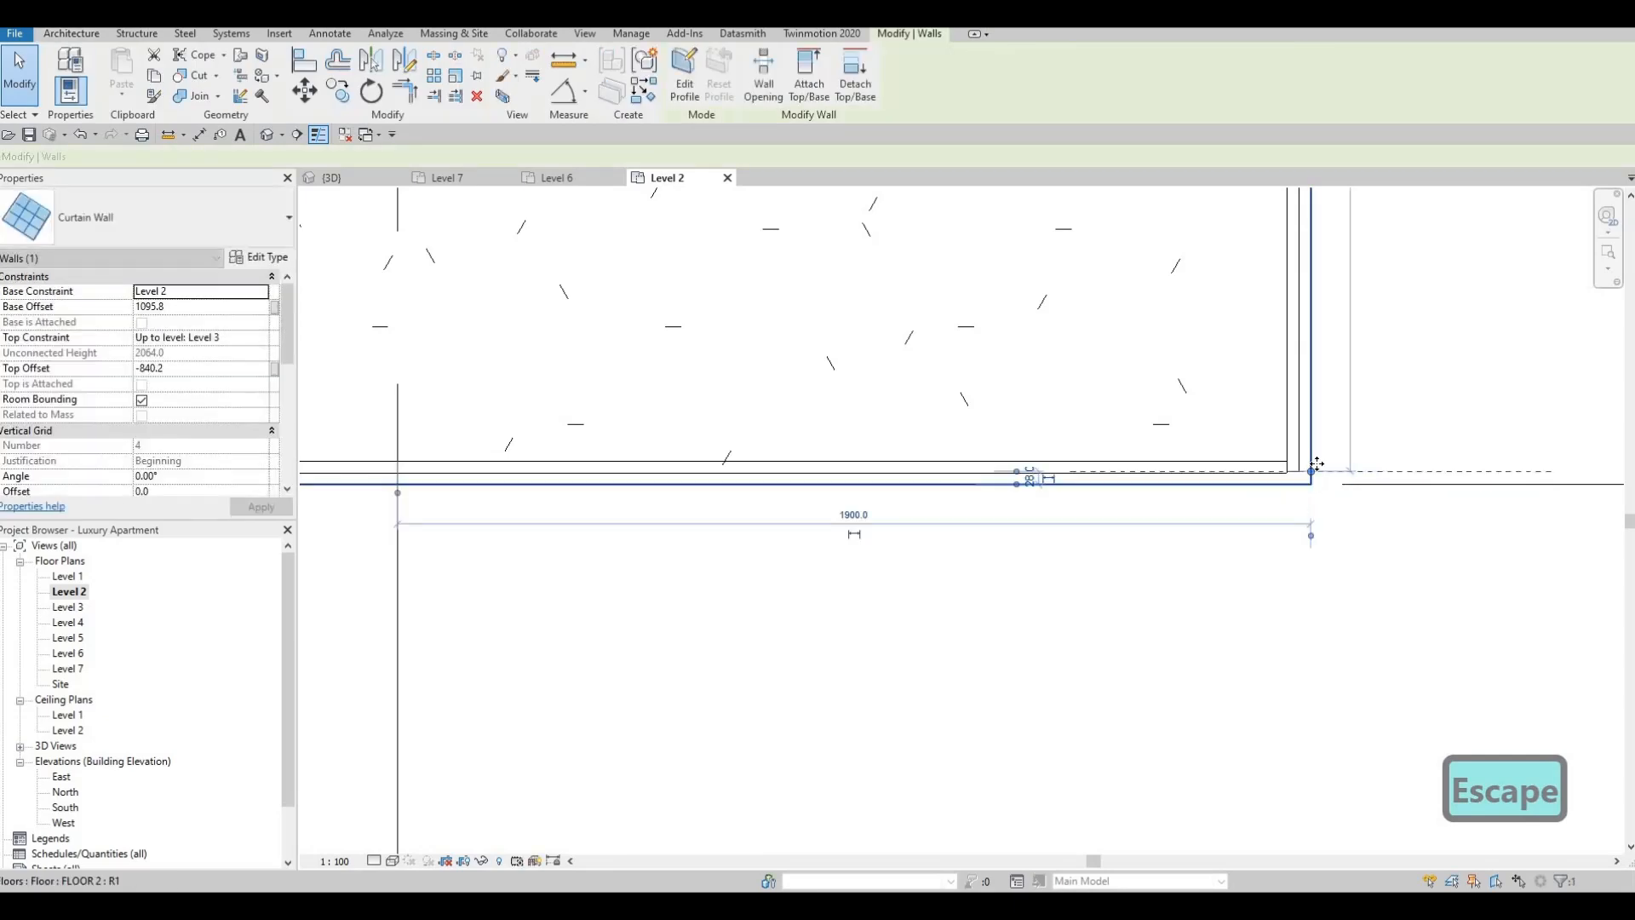
pyautogui.scroll(4, 1299, 473)
pyautogui.click(1347, 464)
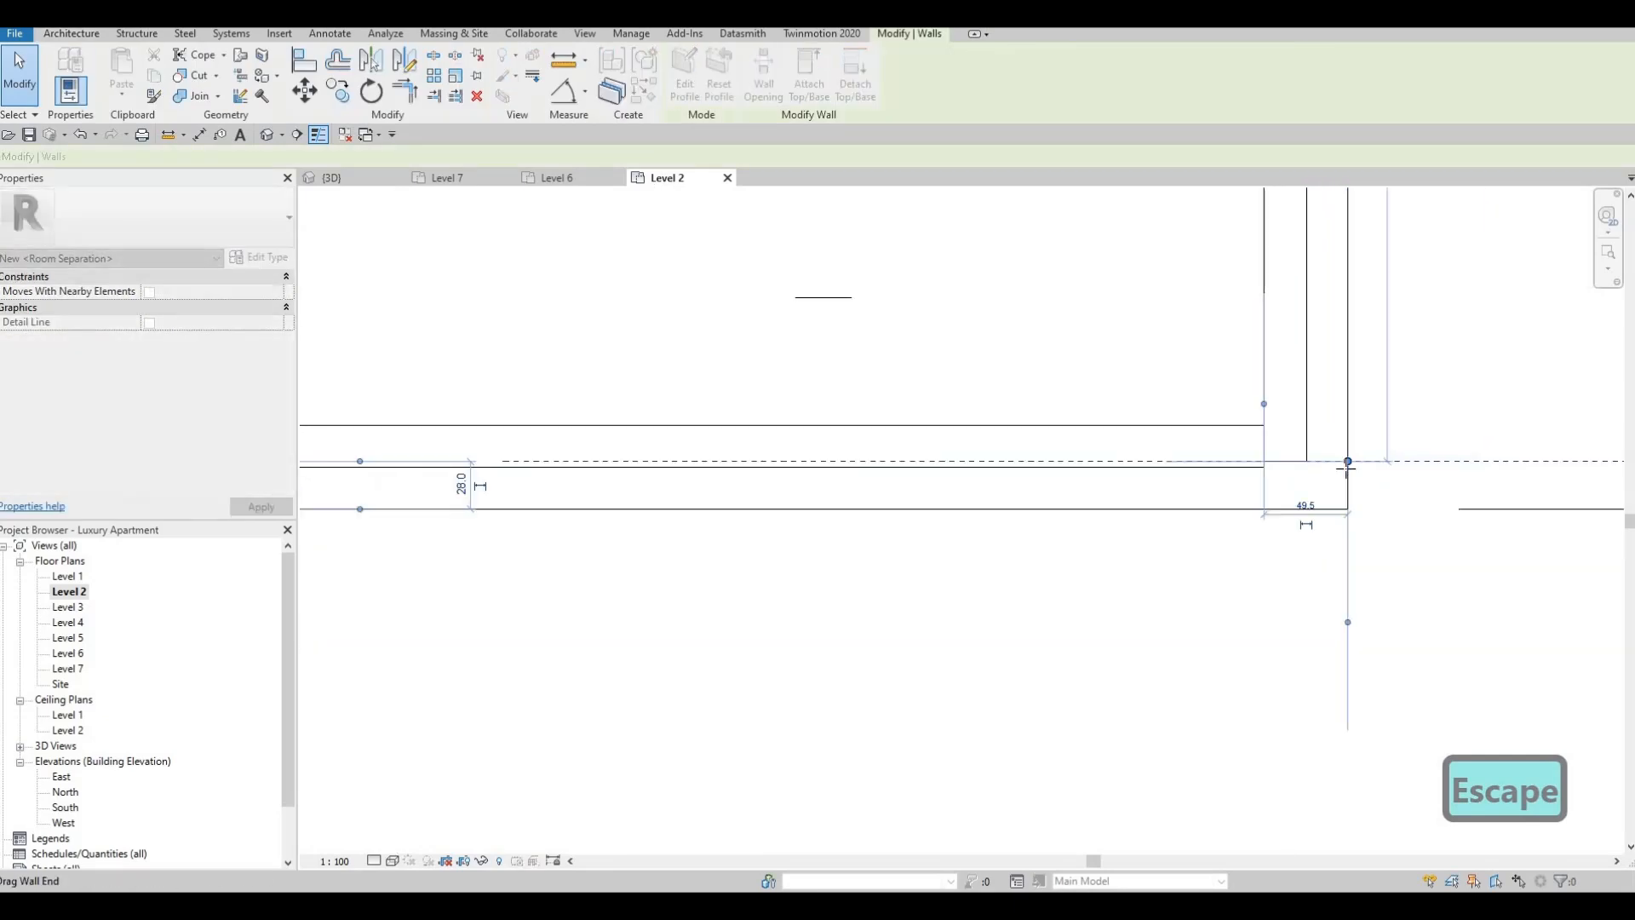
pyautogui.moveTo(1347, 464); pyautogui.dragTo(1296, 474)
pyautogui.press('Escape')
pyautogui.press('Escape')
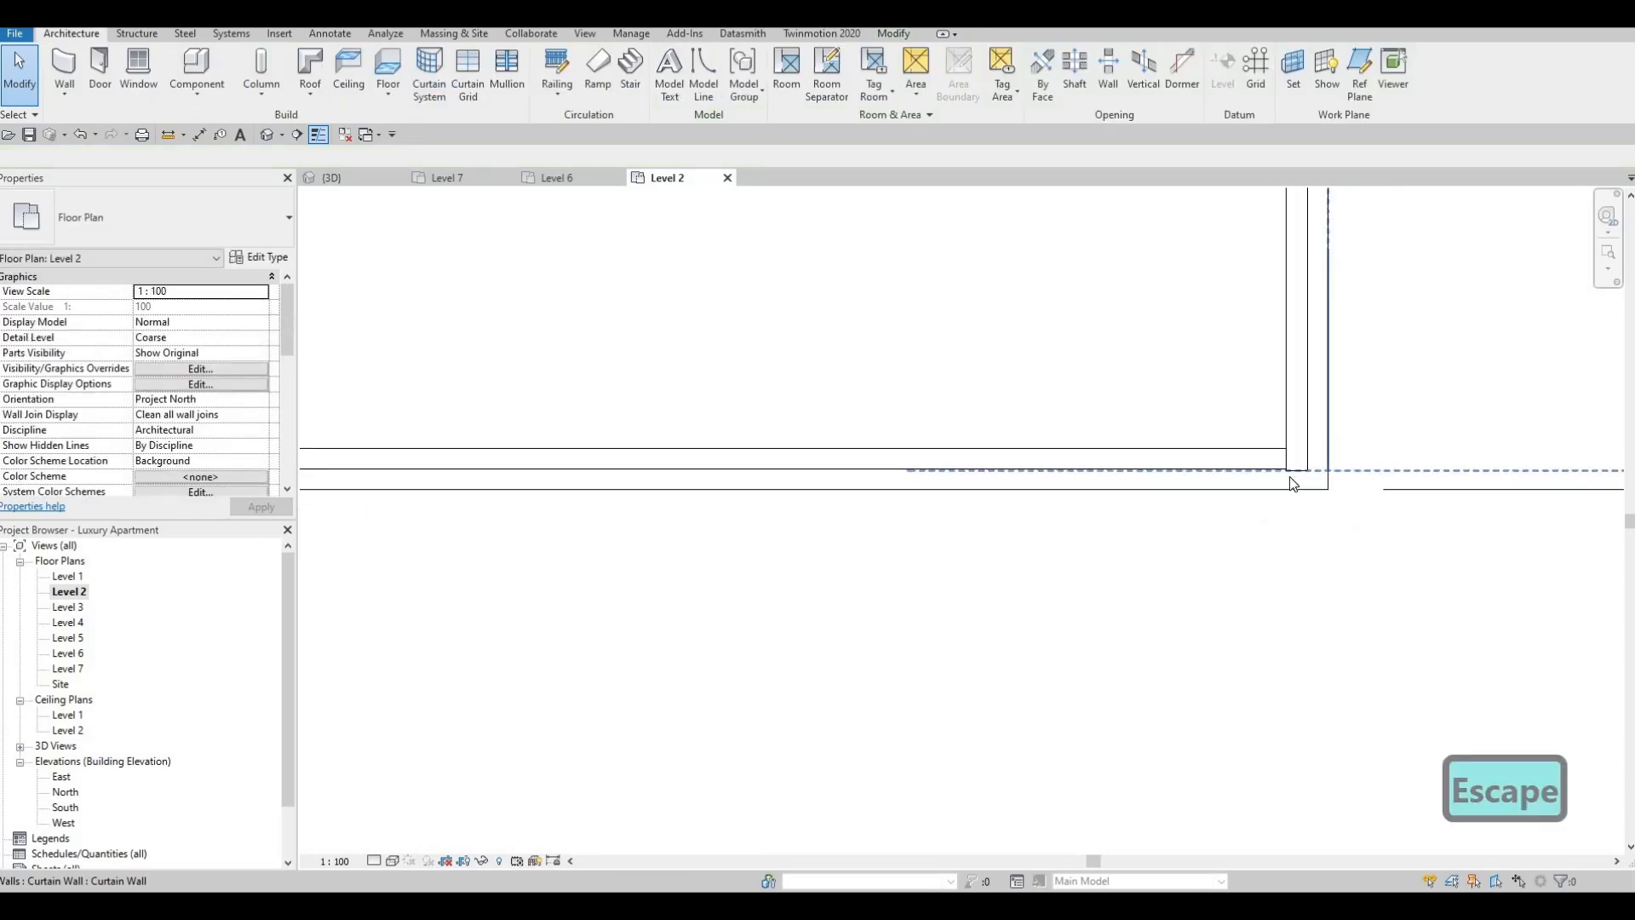
# - Switch to the 3D view and examine the Level 2 balcony curtain walls along the south facade
pyautogui.scroll(-5, 1289, 477)
pyautogui.scroll(-5, 1072, 476)
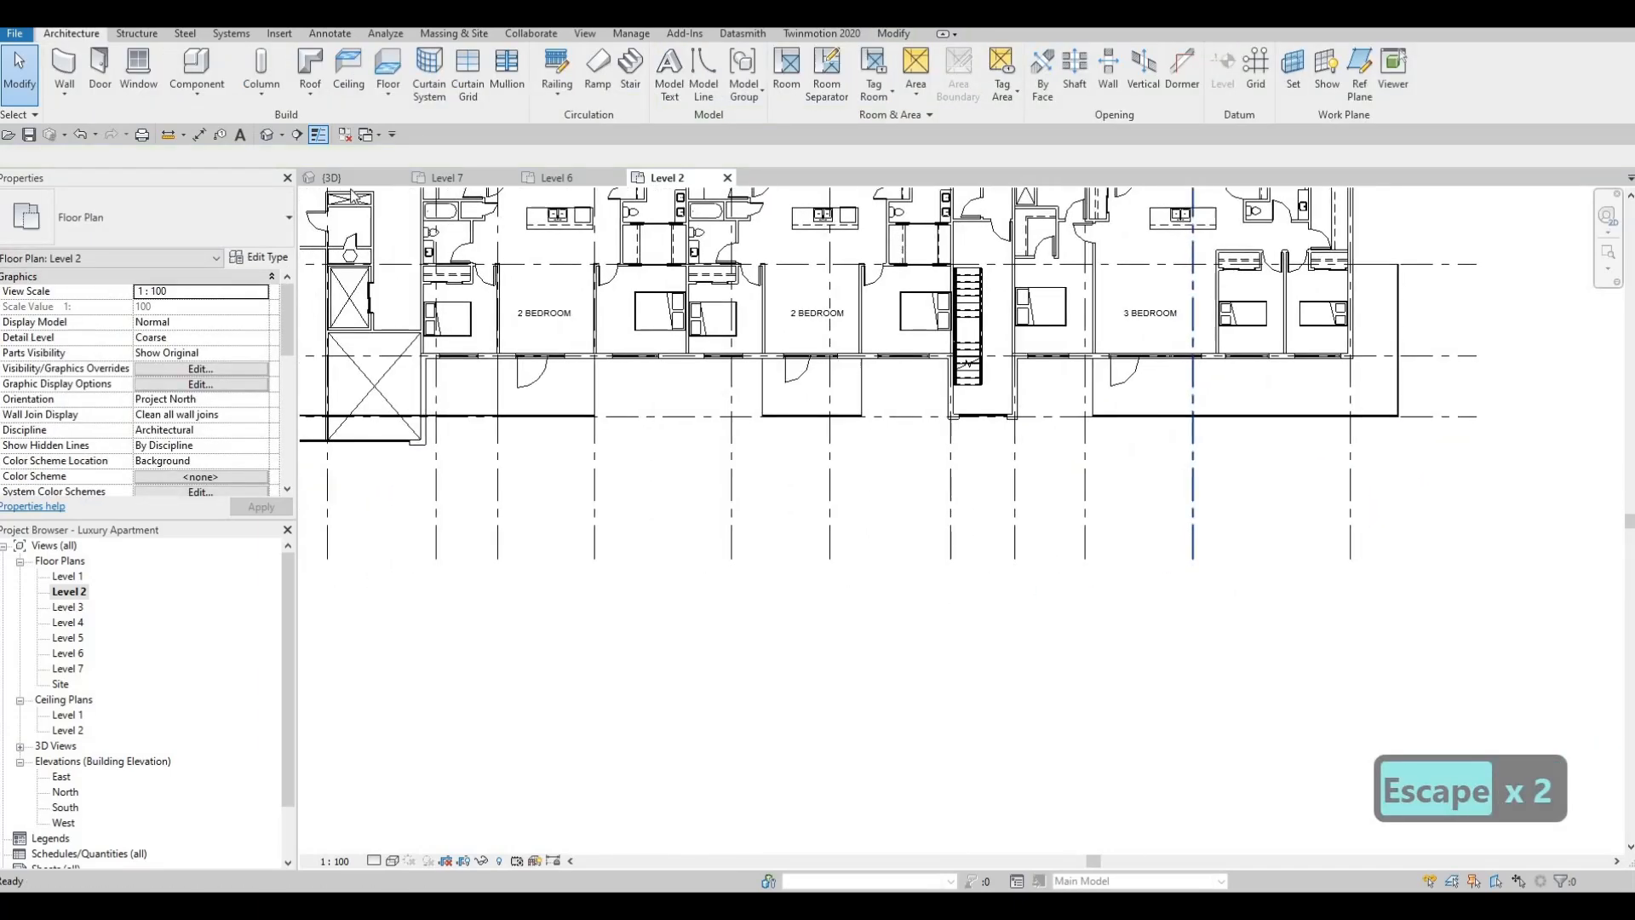
pyautogui.keyDown('shift'); pyautogui.moveTo(926, 445); pyautogui.dragTo(1155, 504, button='middle'); pyautogui.keyUp('shift')
pyautogui.moveTo(987, 330); pyautogui.dragTo(1248, 444, button='middle')
pyautogui.keyDown('shift'); pyautogui.moveTo(754, 281); pyautogui.dragTo(877, 213, button='middle'); pyautogui.keyUp('shift')
pyautogui.moveTo(1026, 460); pyautogui.dragTo(1182, 383, button='middle')
pyautogui.scroll(3, 1007, 461)
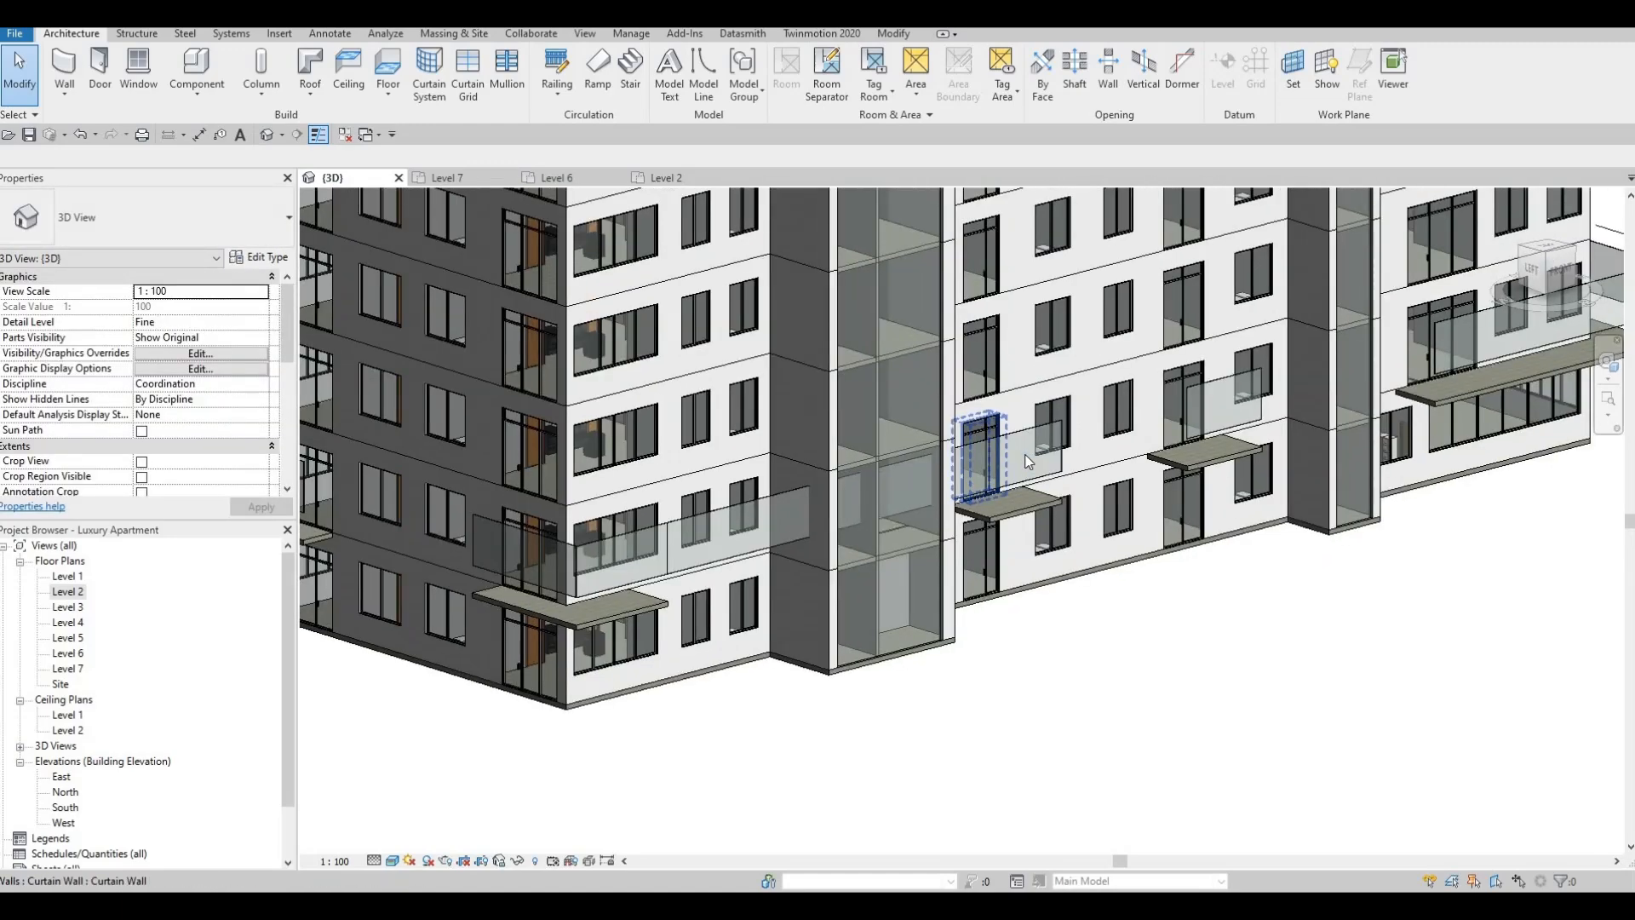
pyautogui.click(1026, 461)
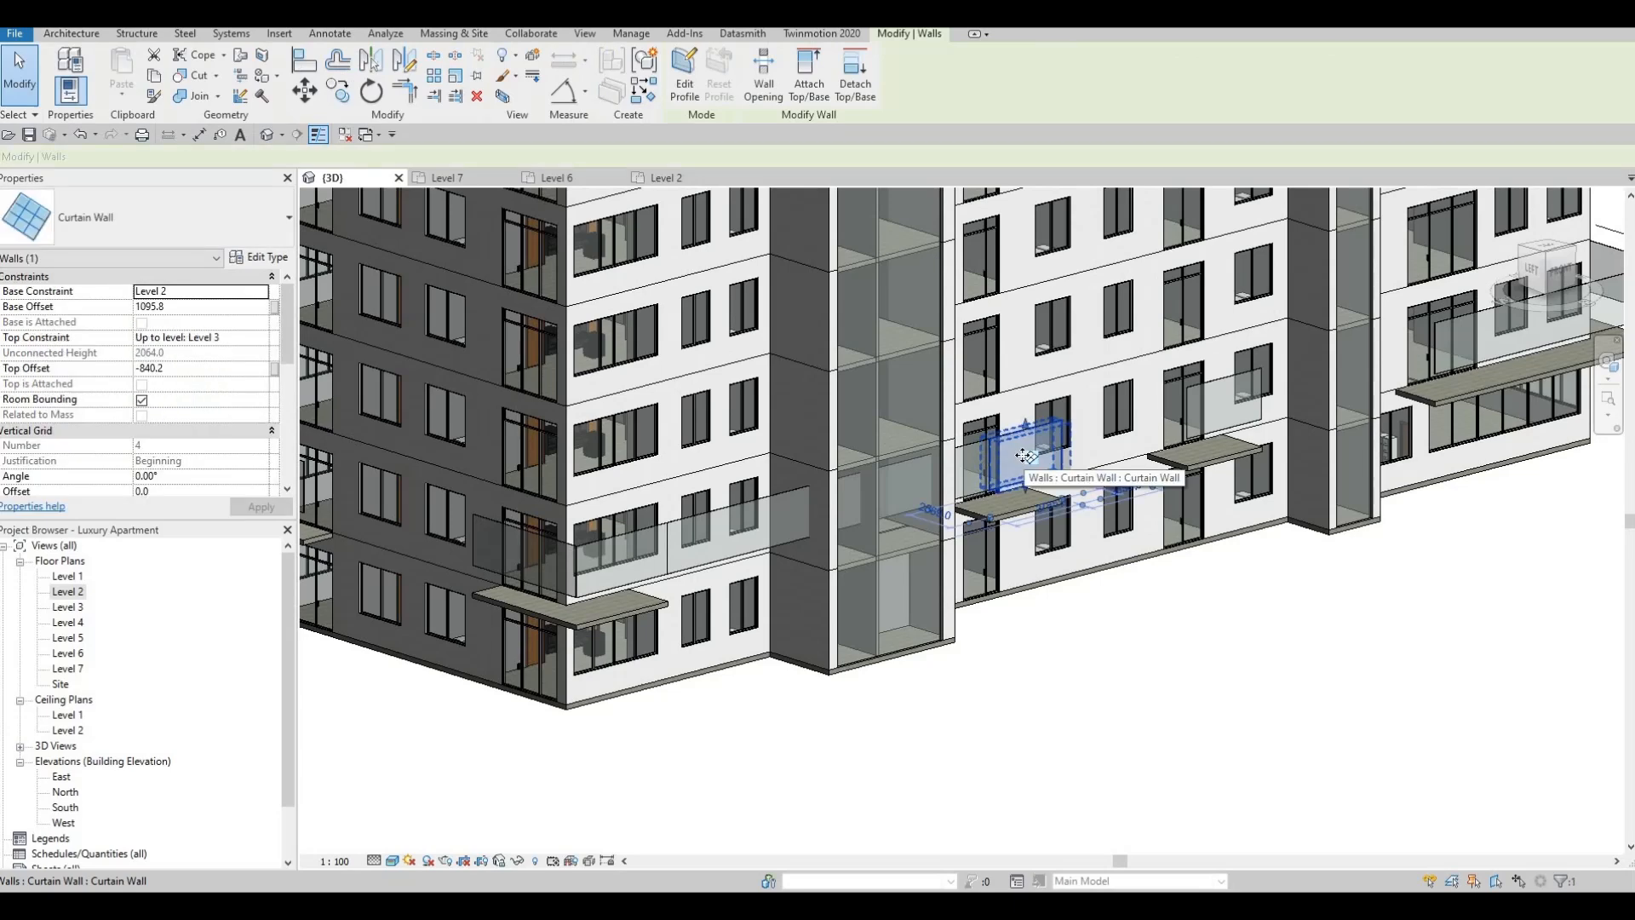
pyautogui.rightClick(1022, 528)
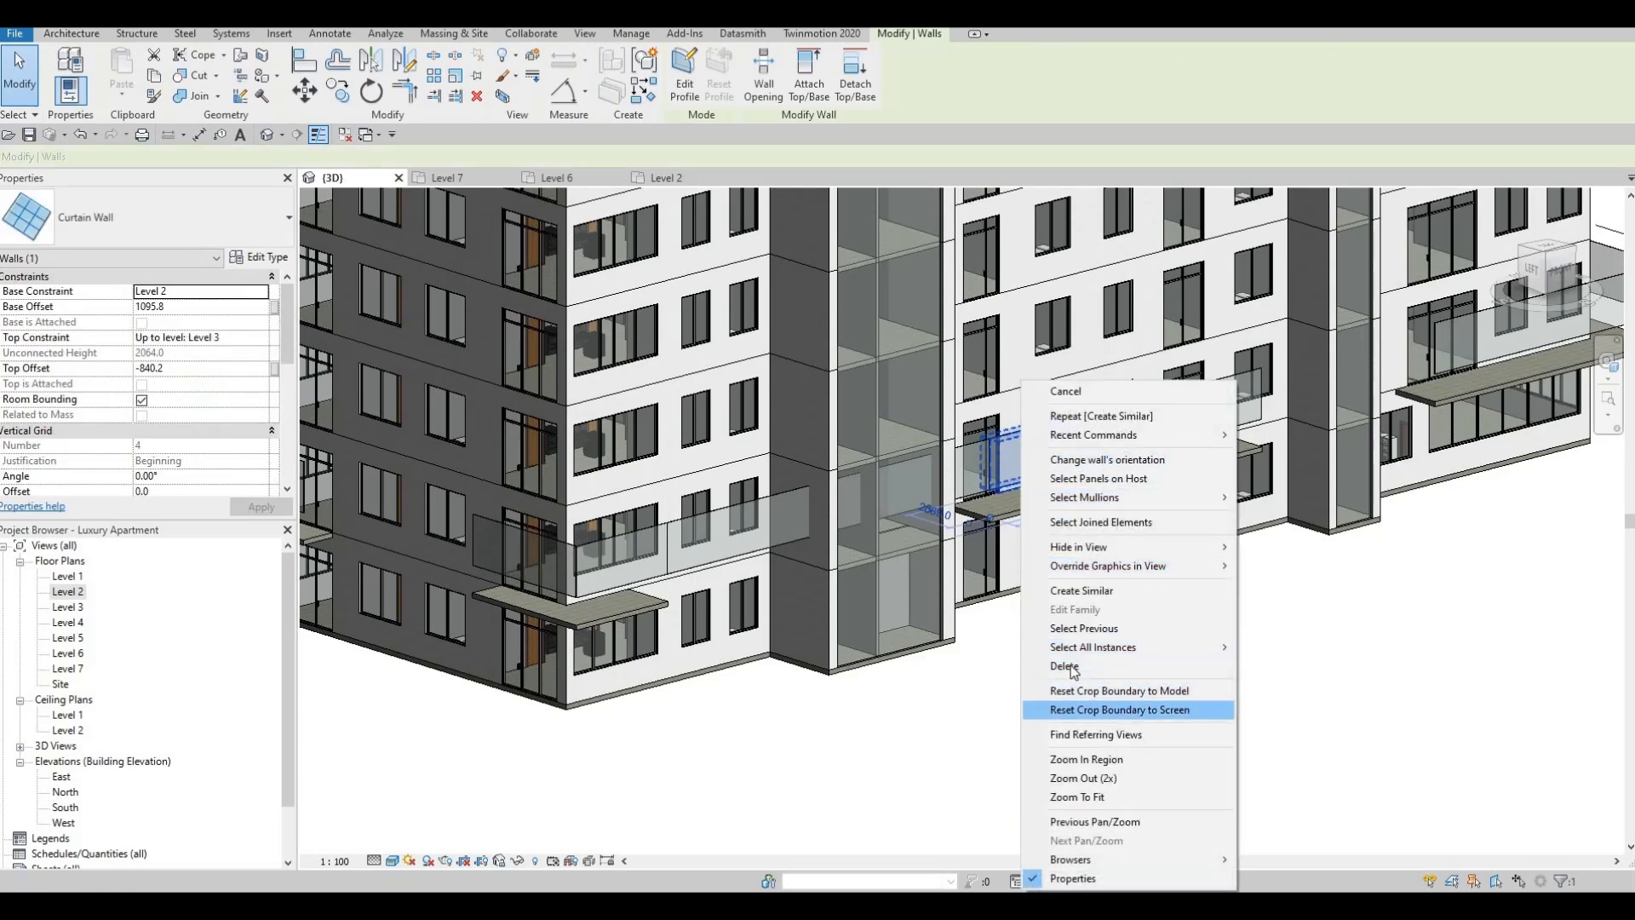
pyautogui.press('Escape')
pyautogui.press('Escape')
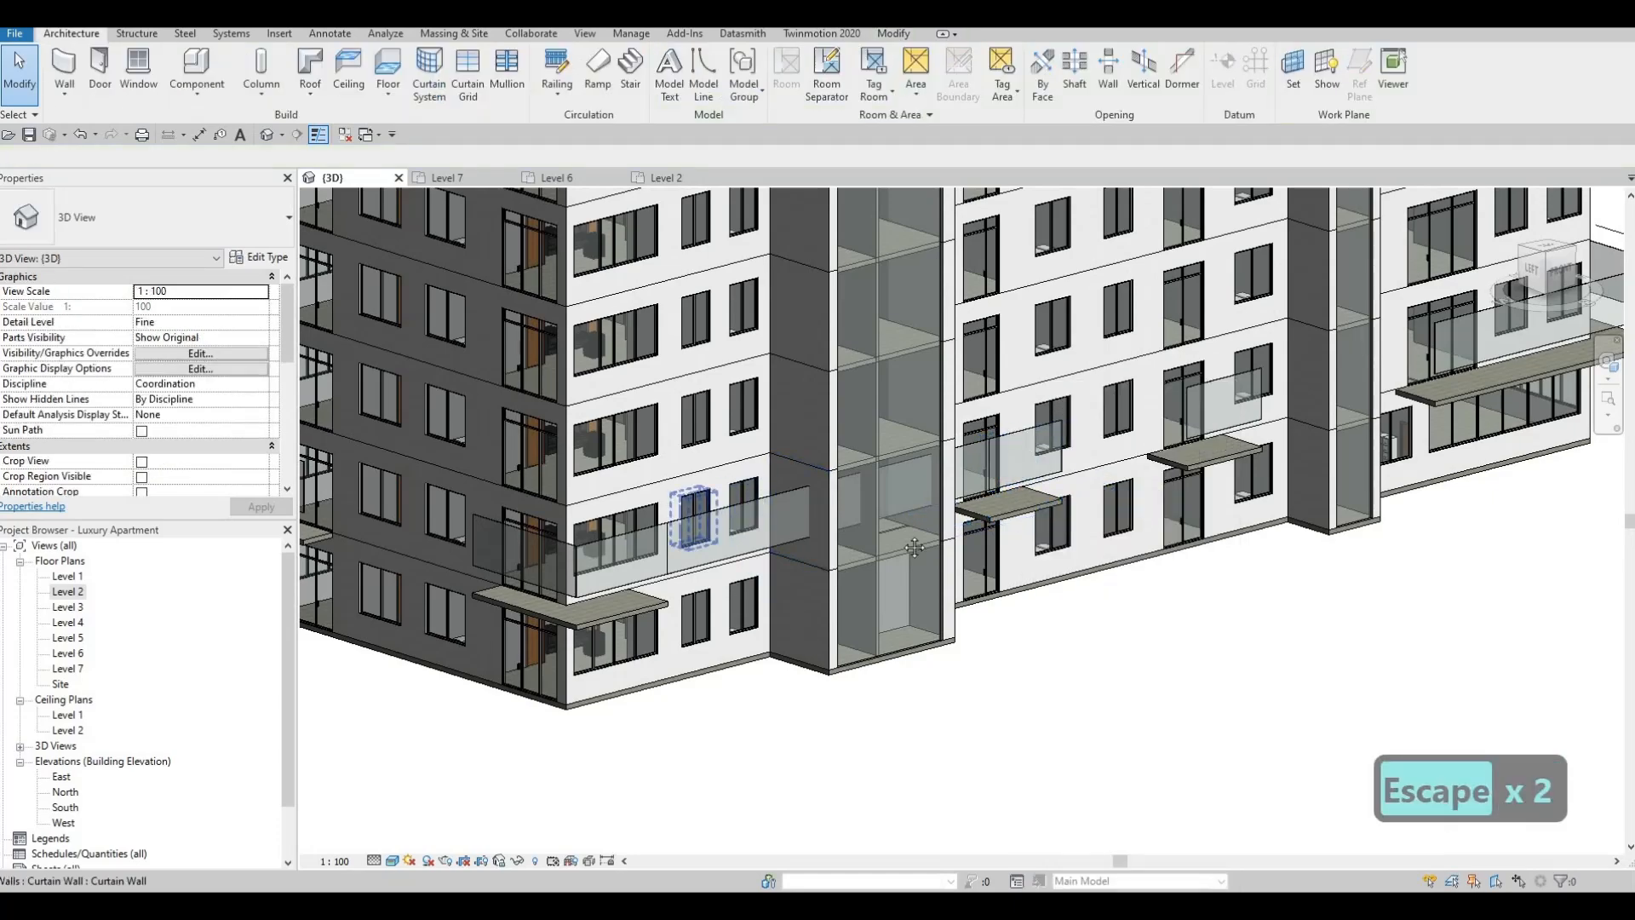
# - Delete the stray Level 2 curtain wall that runs across the larger stair tower on the south facade
pyautogui.scroll(-2, 913, 540)
pyautogui.scroll(-3, 904, 538)
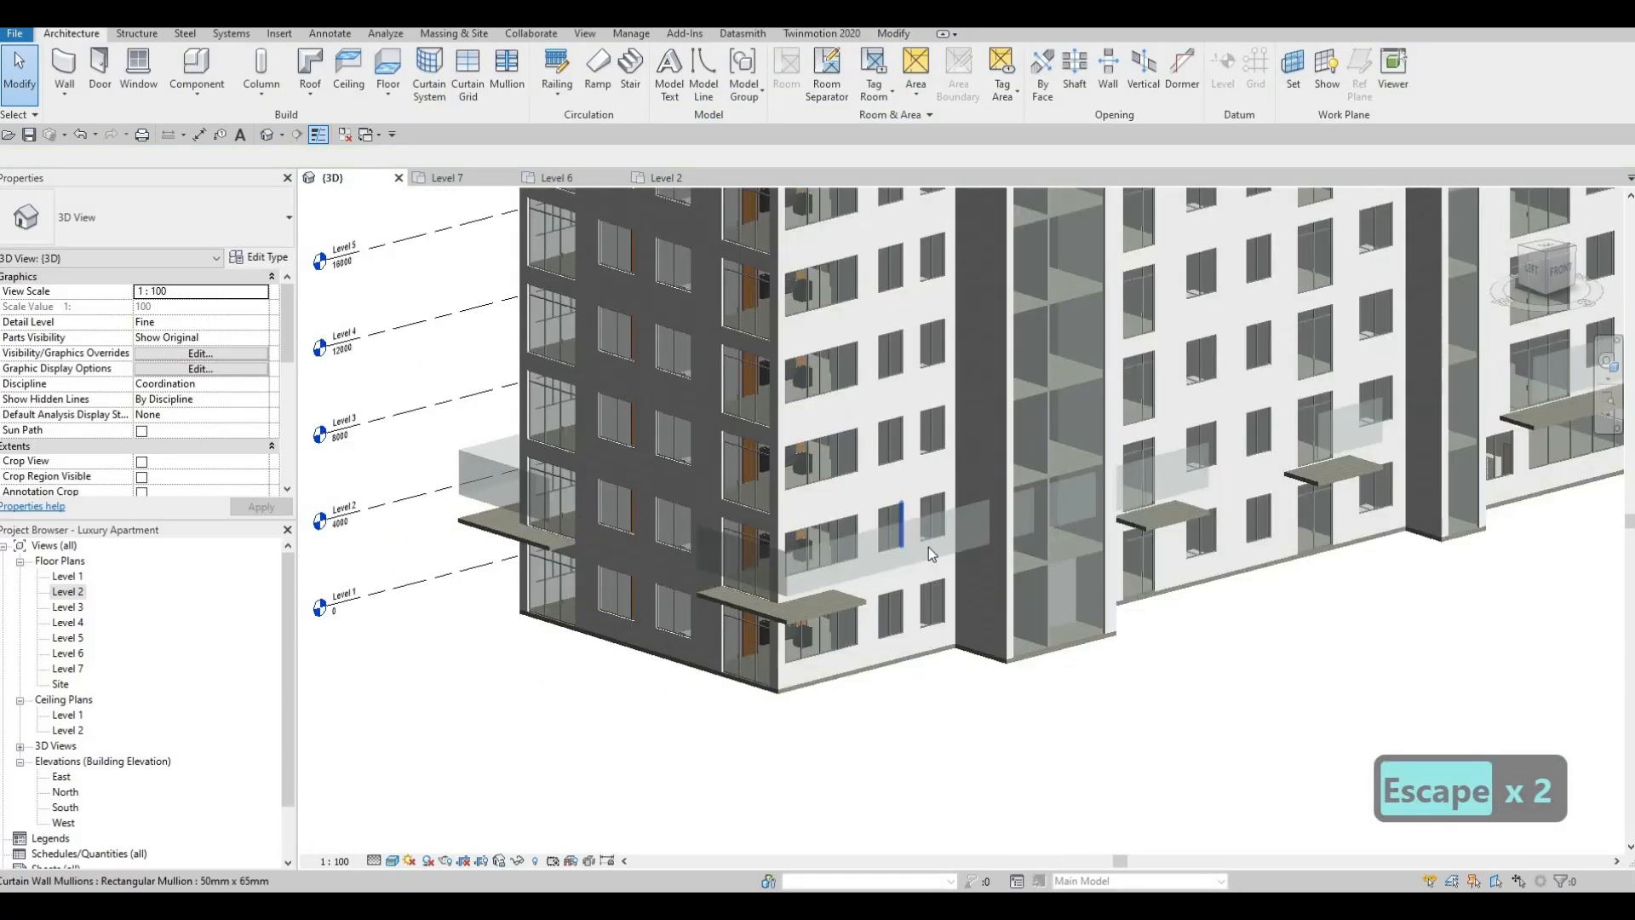
pyautogui.scroll(3, 913, 545)
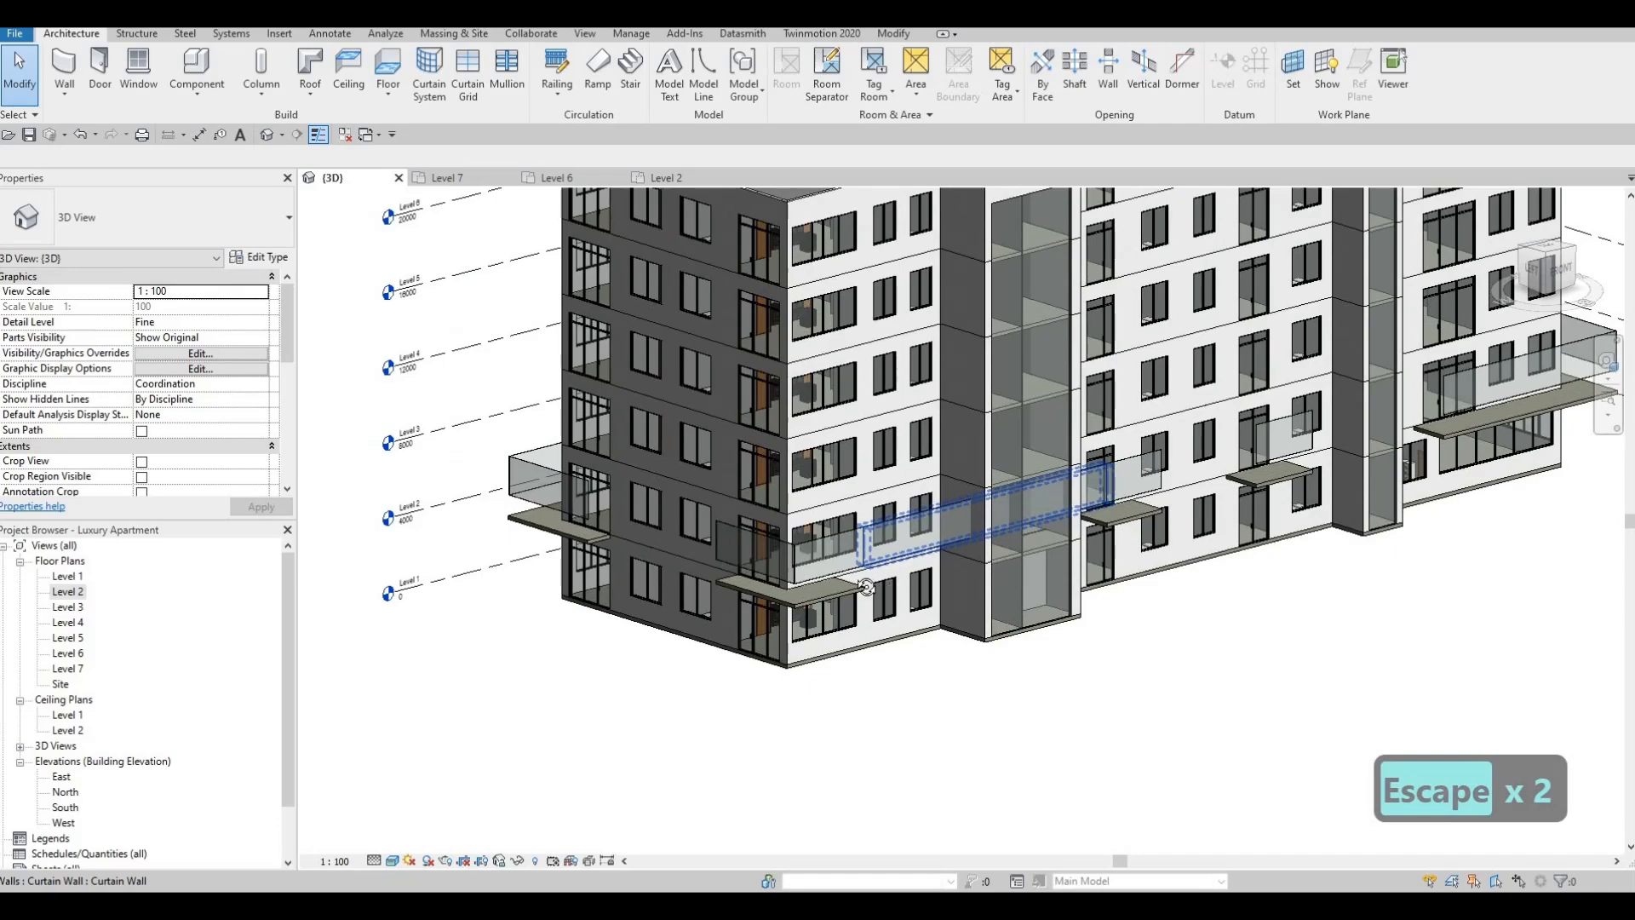
pyautogui.keyDown('shift'); pyautogui.moveTo(715, 565); pyautogui.dragTo(822, 493, button='middle'); pyautogui.keyUp('shift')
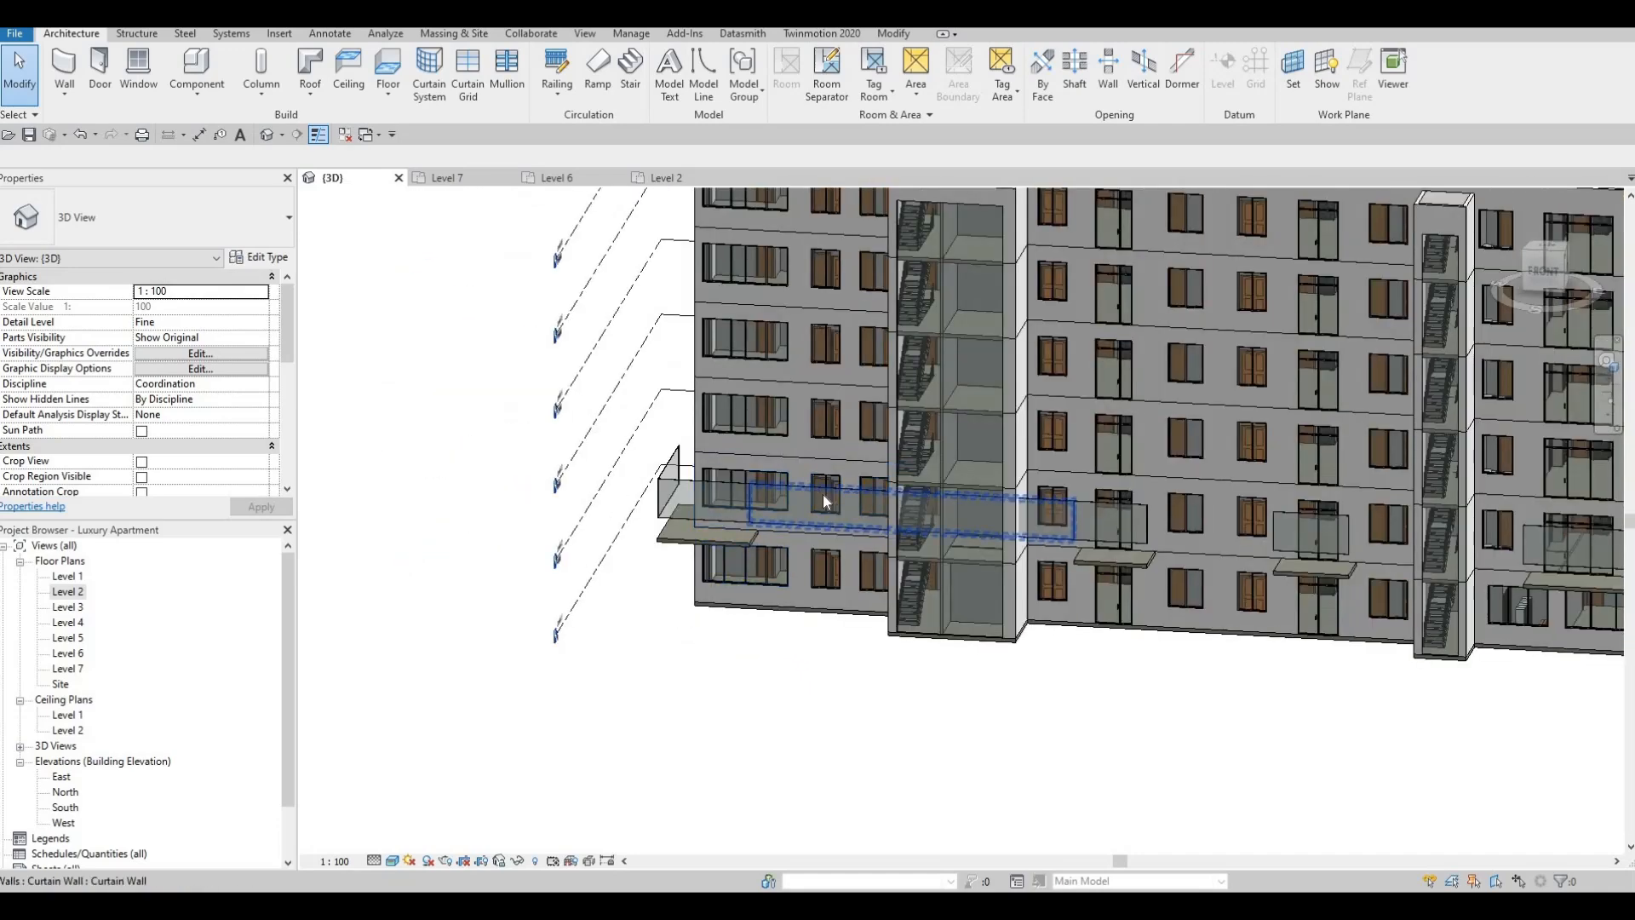
pyautogui.click(823, 497)
pyautogui.keyDown('shift'); pyautogui.moveTo(1121, 576); pyautogui.dragTo(857, 542, button='middle'); pyautogui.keyUp('shift')
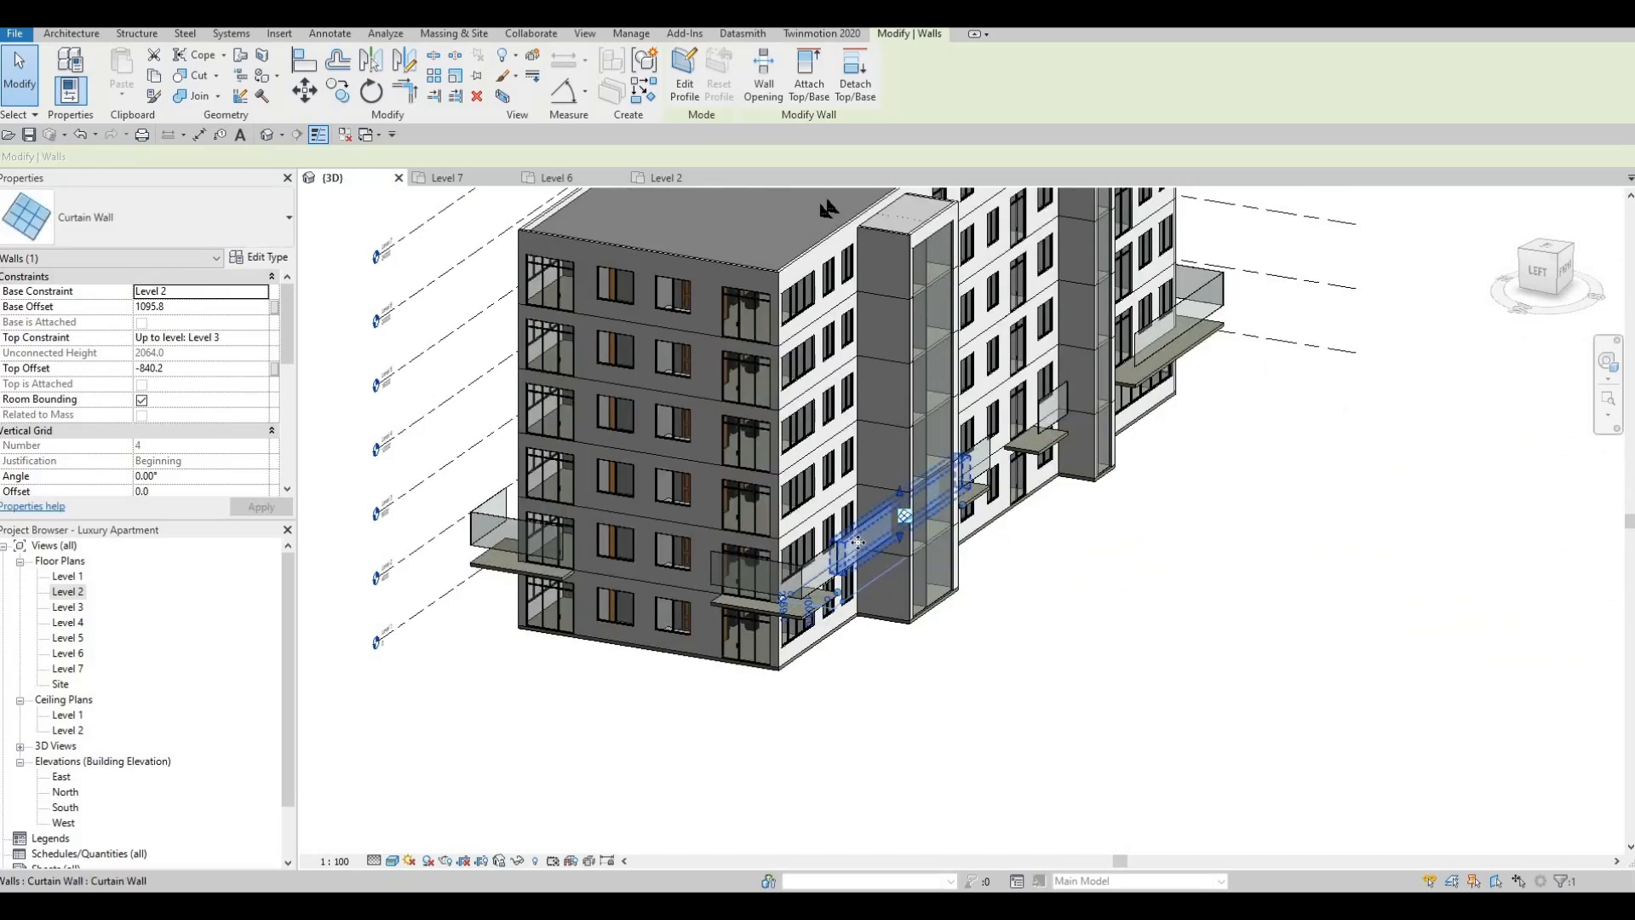
pyautogui.press('Delete')
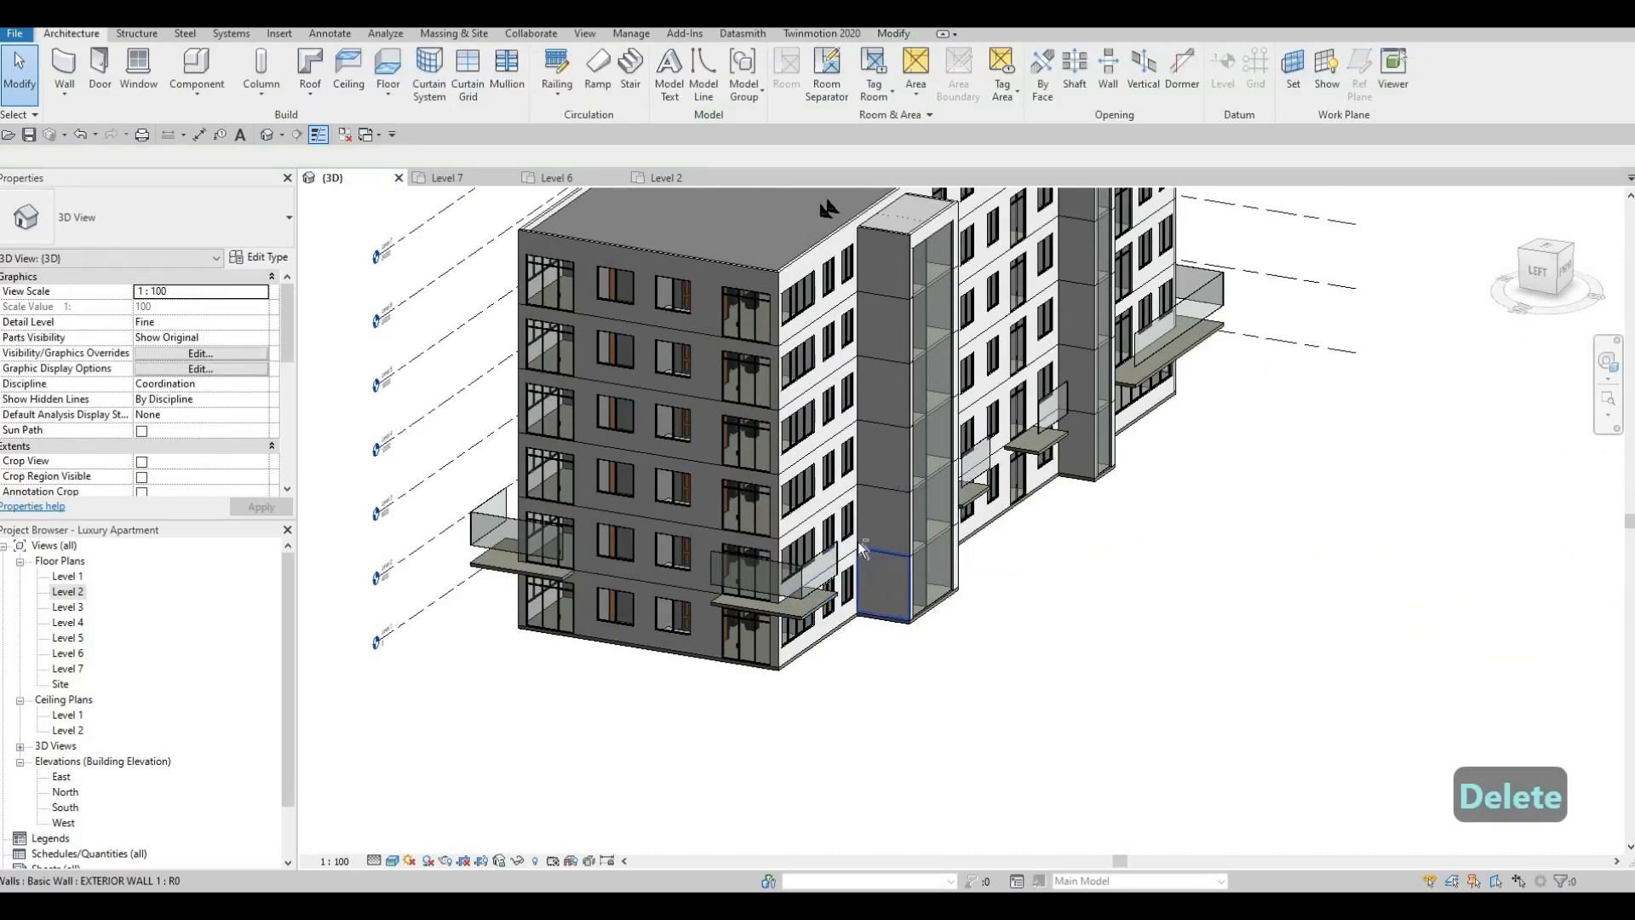
pyautogui.press('Escape')
# - Select the Level 2 balcony curtain walls at the northeast corner and along the north facade, leaving out the exterior wall
pyautogui.keyDown('shift'); pyautogui.moveTo(707, 596); pyautogui.dragTo(785, 655, button='middle'); pyautogui.keyUp('shift')
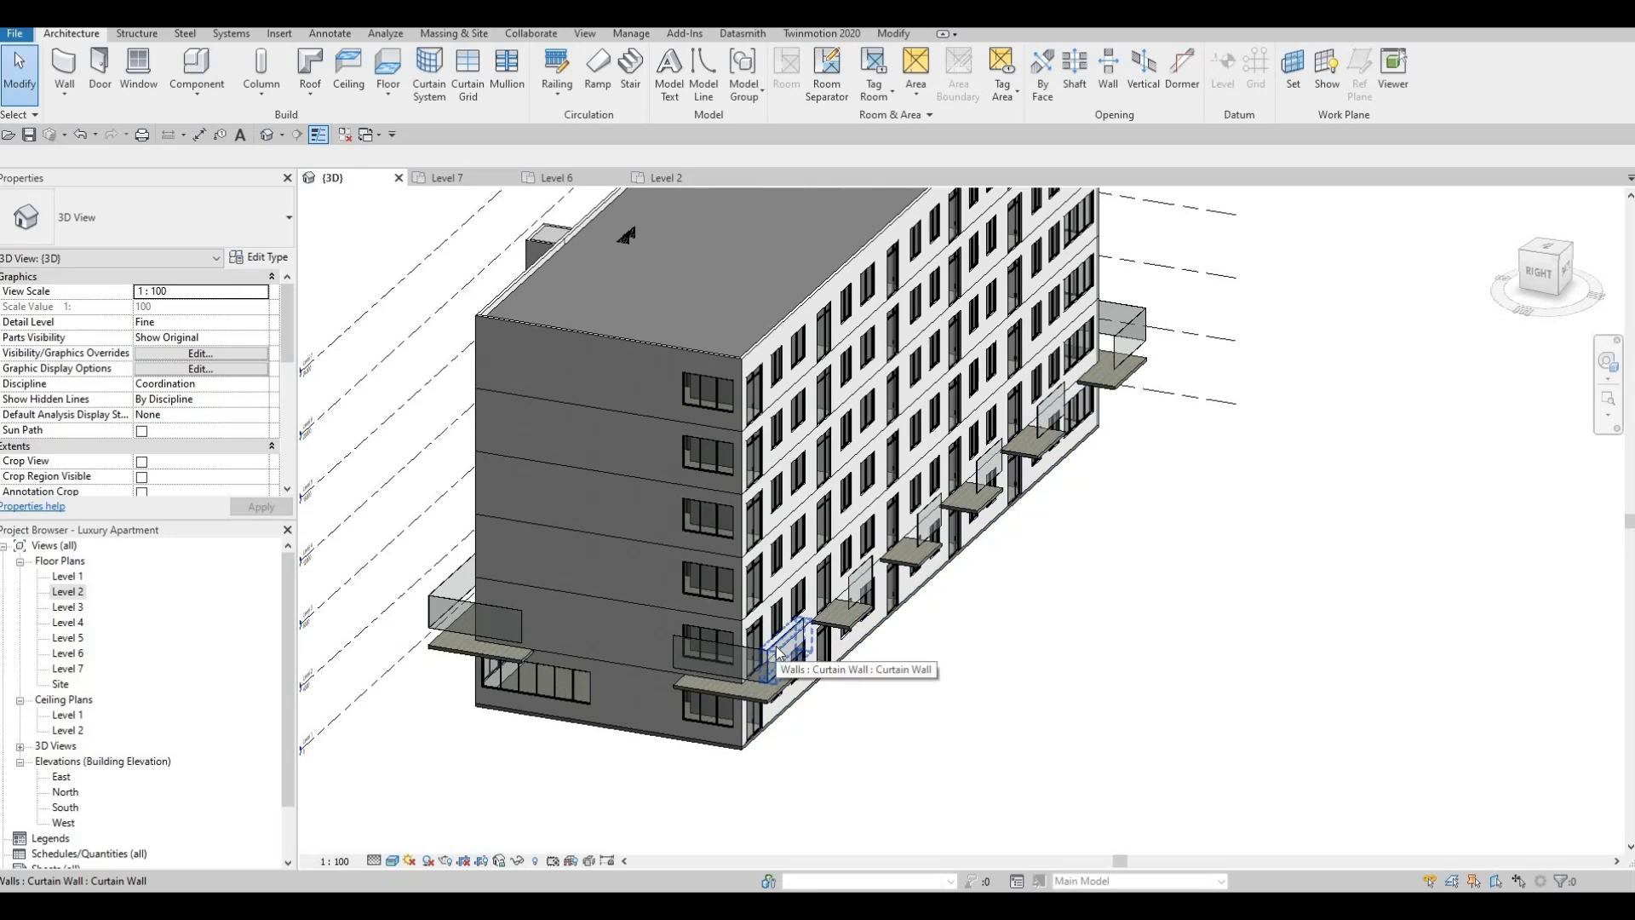
pyautogui.click(747, 651)
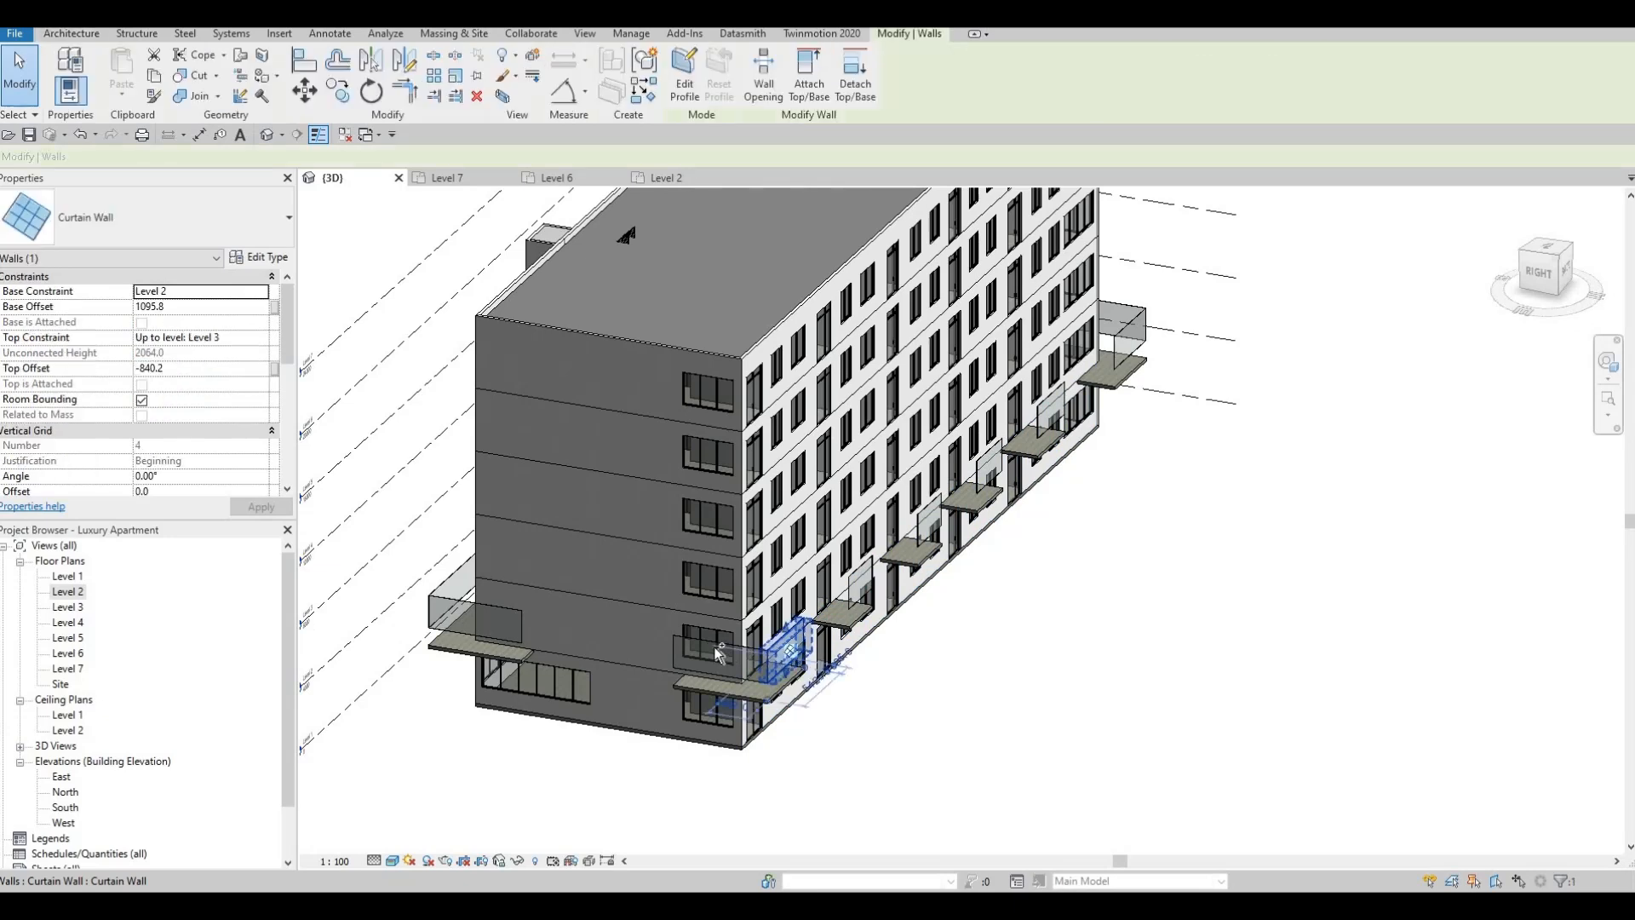
pyautogui.keyDown('ctrl'); pyautogui.click(862, 579); pyautogui.keyUp('ctrl')
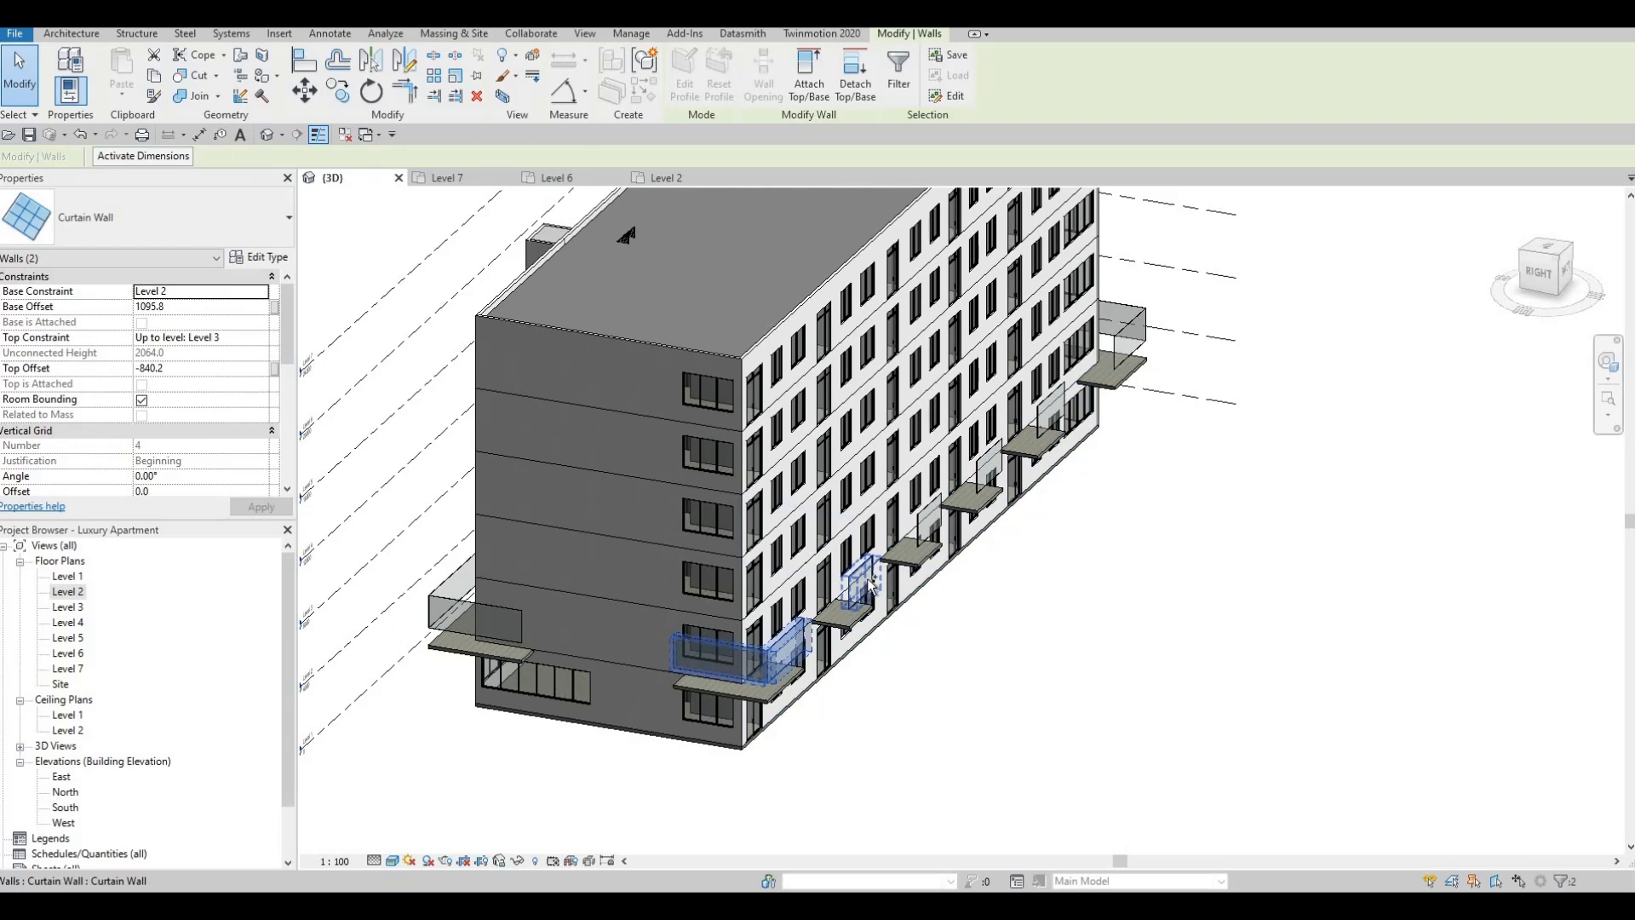
pyautogui.keyDown('ctrl'); pyautogui.click(928, 517); pyautogui.keyUp('ctrl')
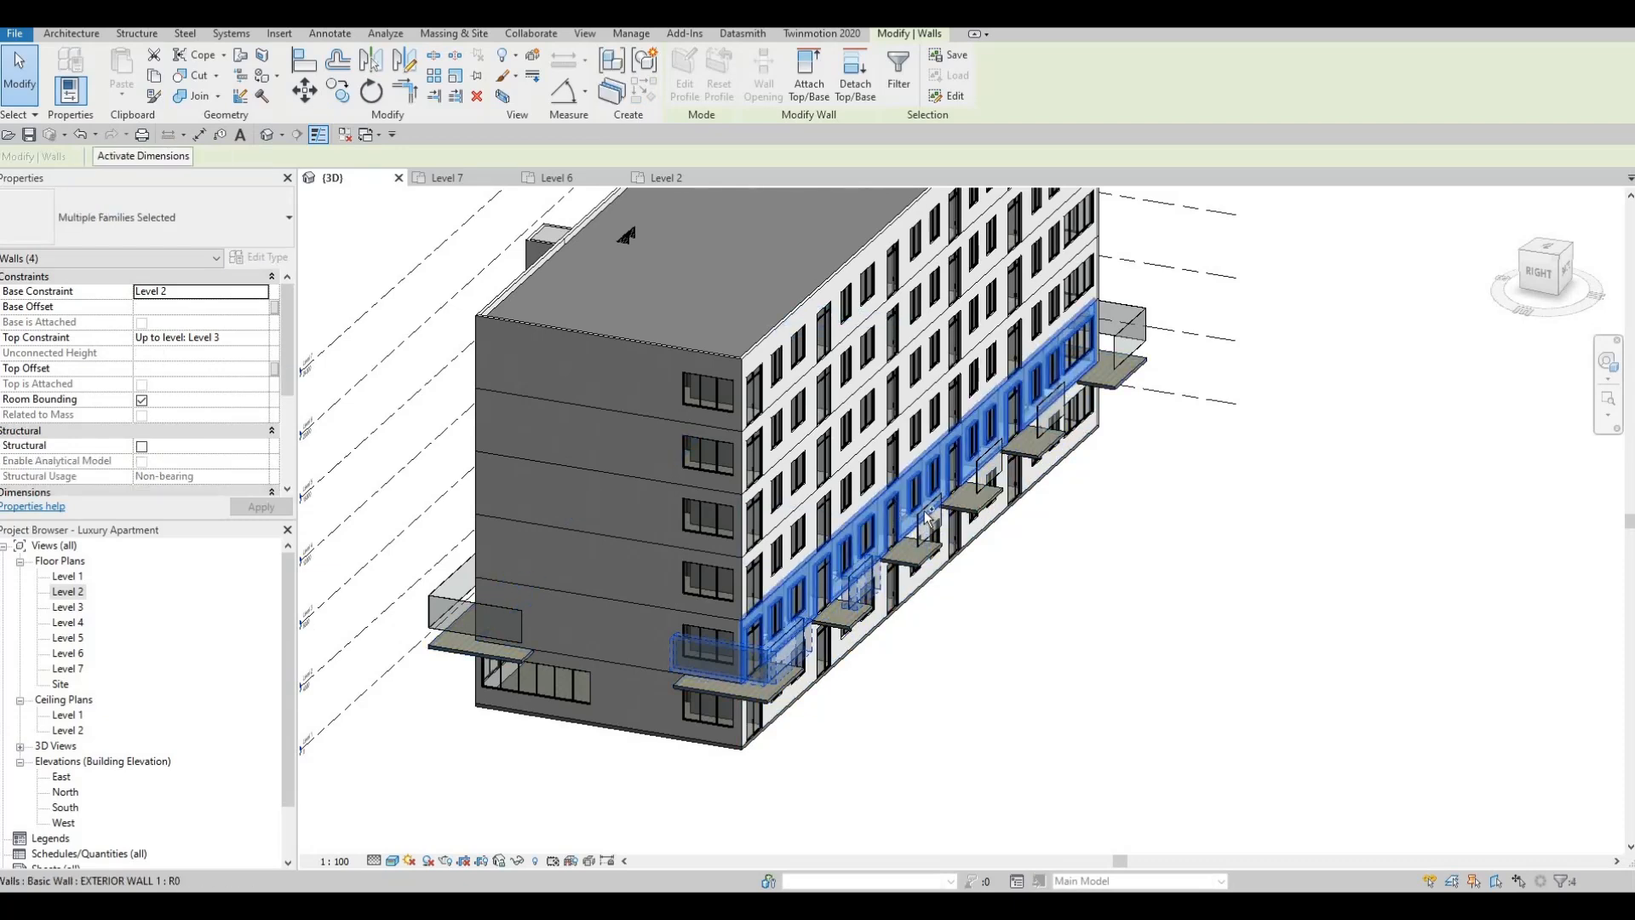
pyautogui.keyDown('shift'); pyautogui.click(926, 512); pyautogui.keyUp('shift')
pyautogui.keyDown('ctrl'); pyautogui.click(994, 473); pyautogui.keyUp('ctrl')
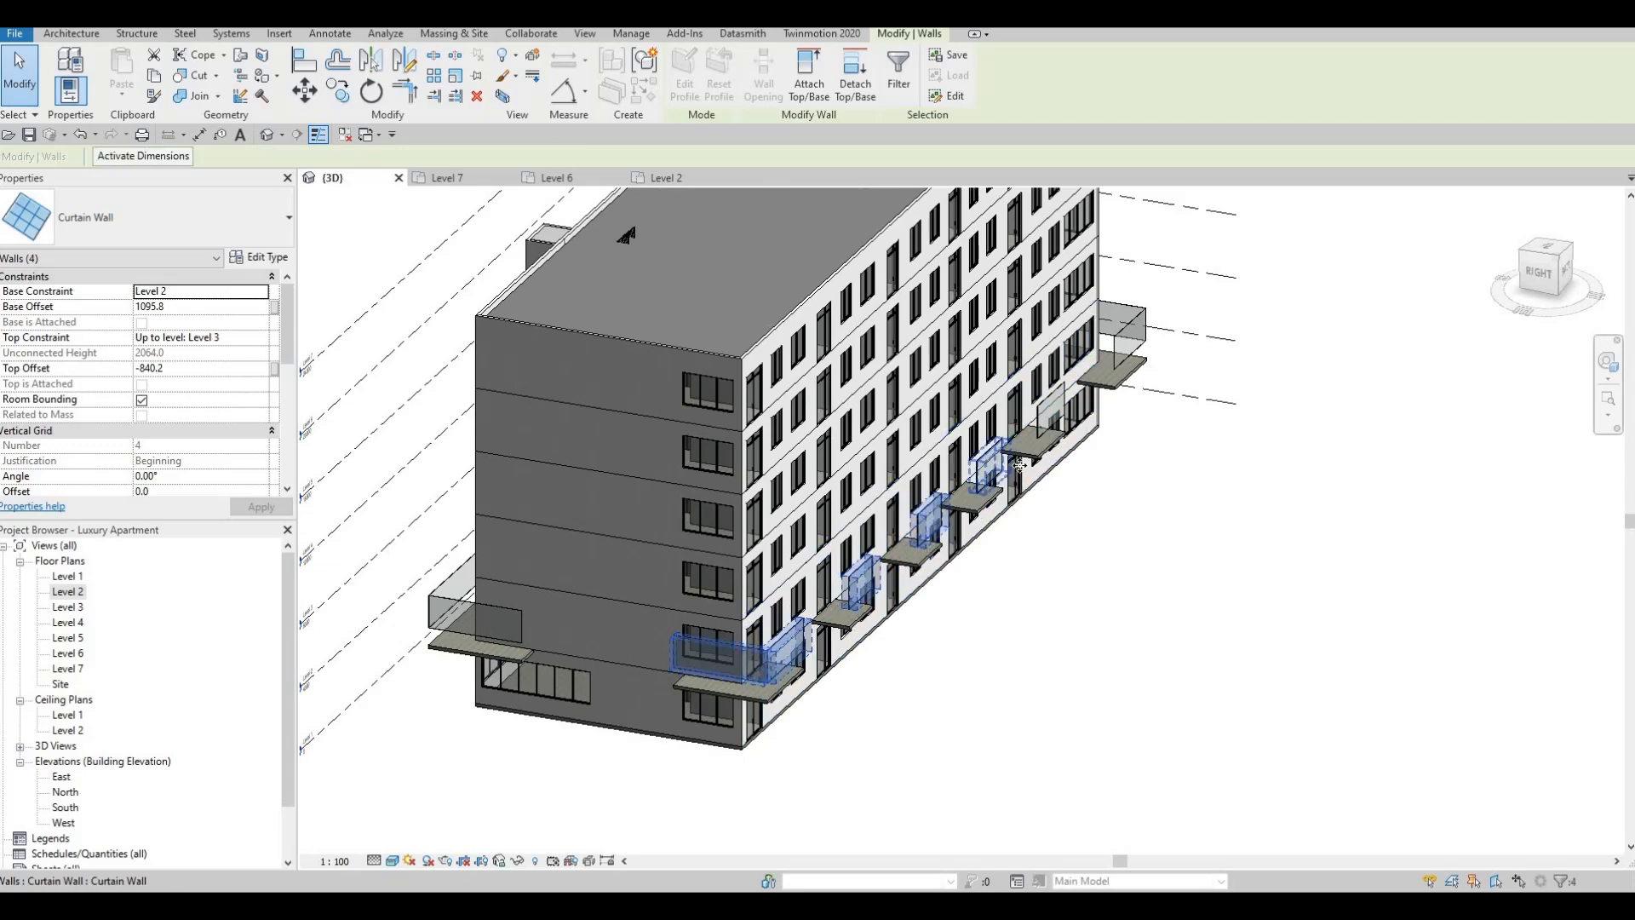
pyautogui.keyDown('ctrl'); pyautogui.click(1039, 430); pyautogui.keyUp('ctrl')
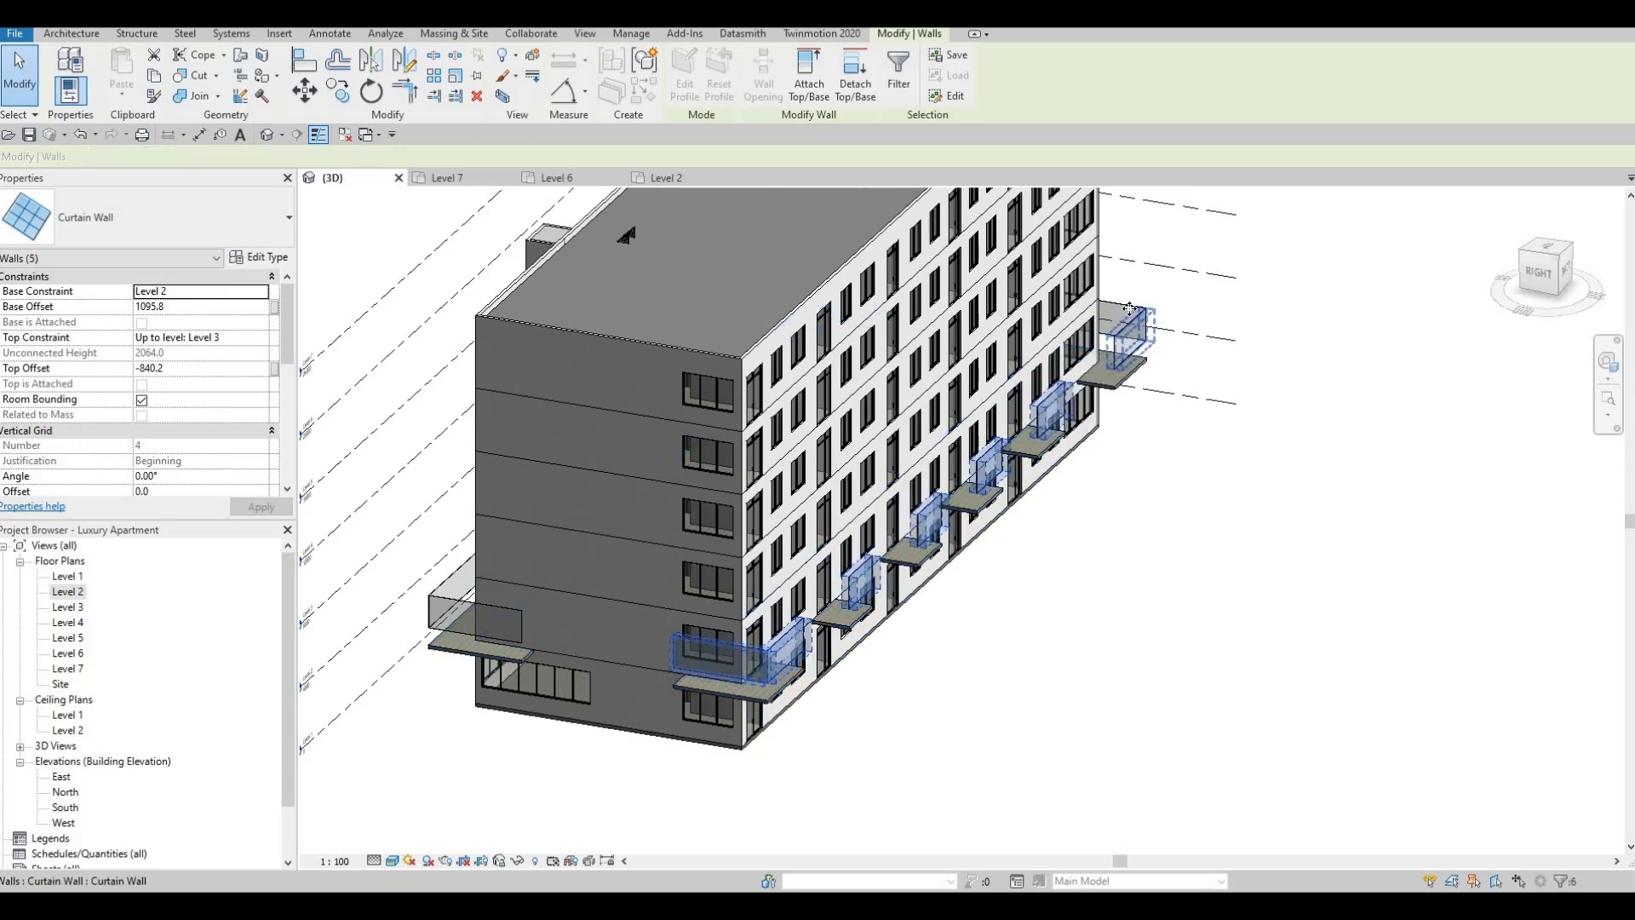
# - Add the remaining Level 2 balcony curtain walls to the selection and set the base offset of all of them to 0
pyautogui.keyDown('ctrl'); pyautogui.click(466, 588); pyautogui.keyUp('ctrl')
pyautogui.keyDown('shift'); pyautogui.moveTo(927, 673); pyautogui.dragTo(908, 522, button='middle'); pyautogui.keyUp('shift')
pyautogui.keyDown('ctrl'); pyautogui.click(730, 533); pyautogui.keyUp('ctrl')
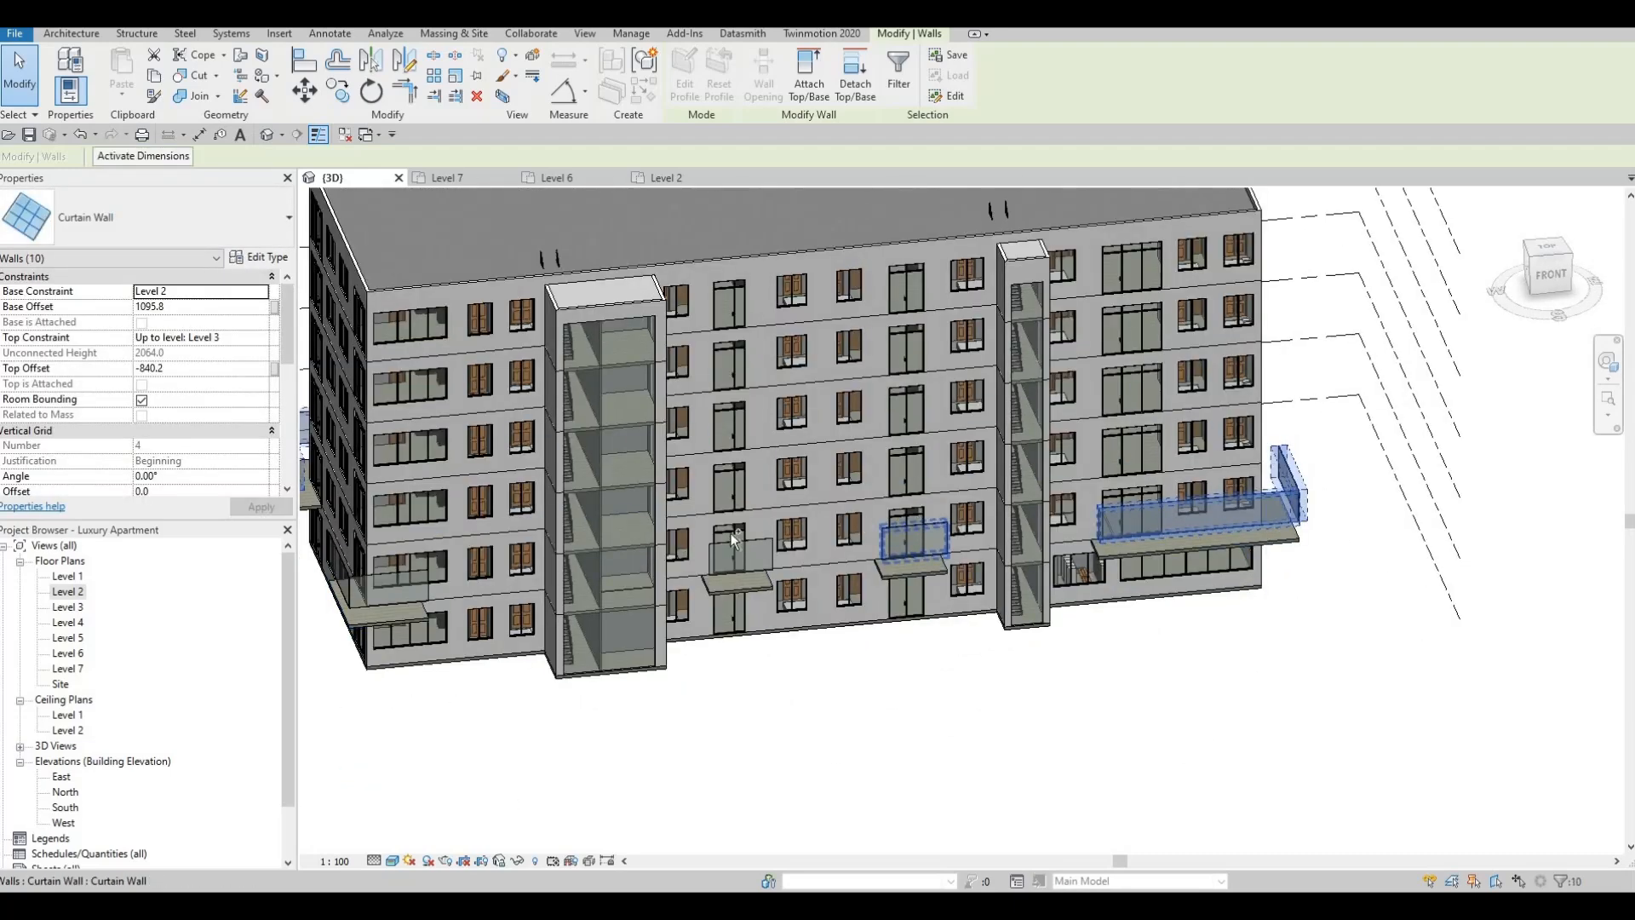
pyautogui.keyDown('ctrl'); pyautogui.click(409, 601); pyautogui.keyUp('ctrl')
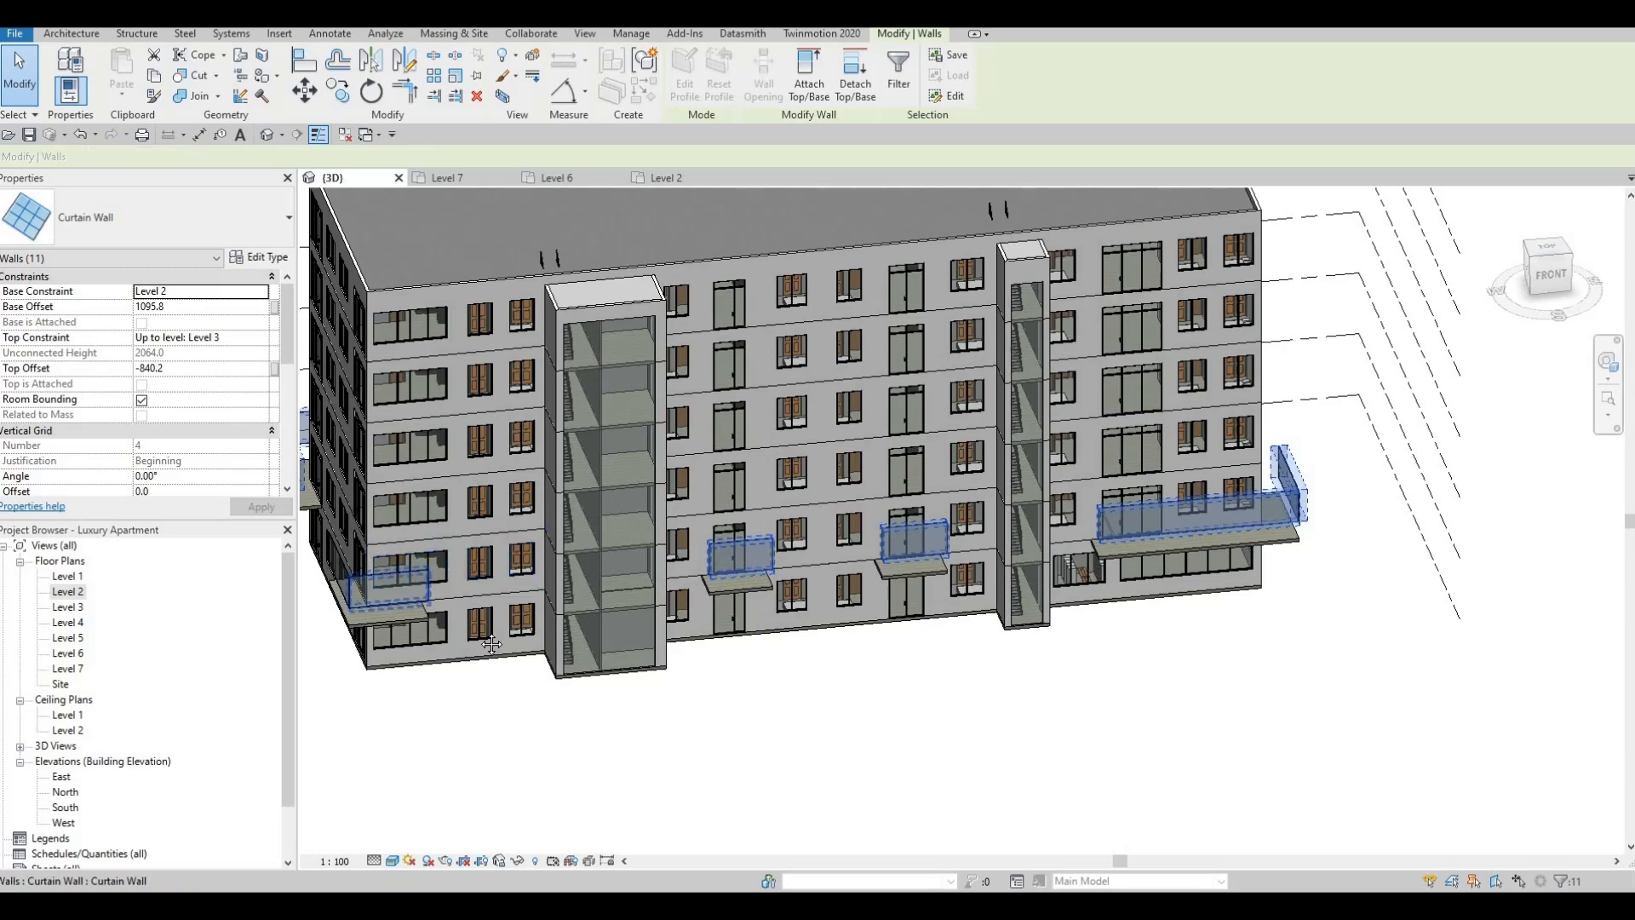
pyautogui.moveTo(643, 644); pyautogui.dragTo(724, 641, button='middle')
pyautogui.keyDown('ctrl'); pyautogui.click(722, 638); pyautogui.keyUp('ctrl')
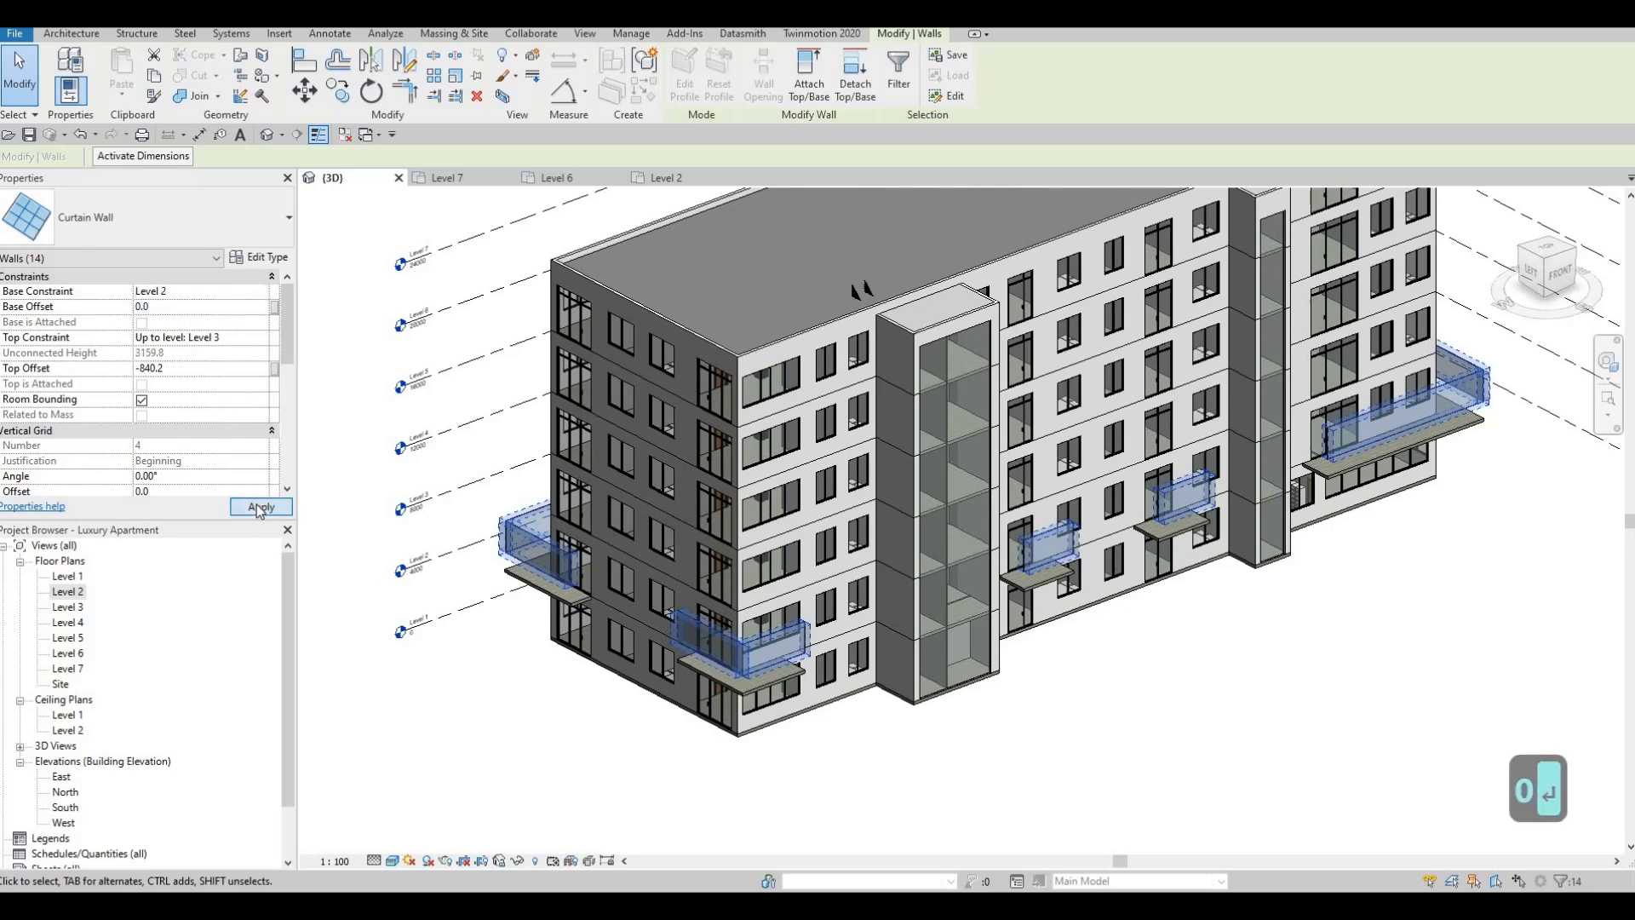
# - Set the top offset of the selected balcony curtain walls to -2500
pyautogui.scroll(6, 796, 685)
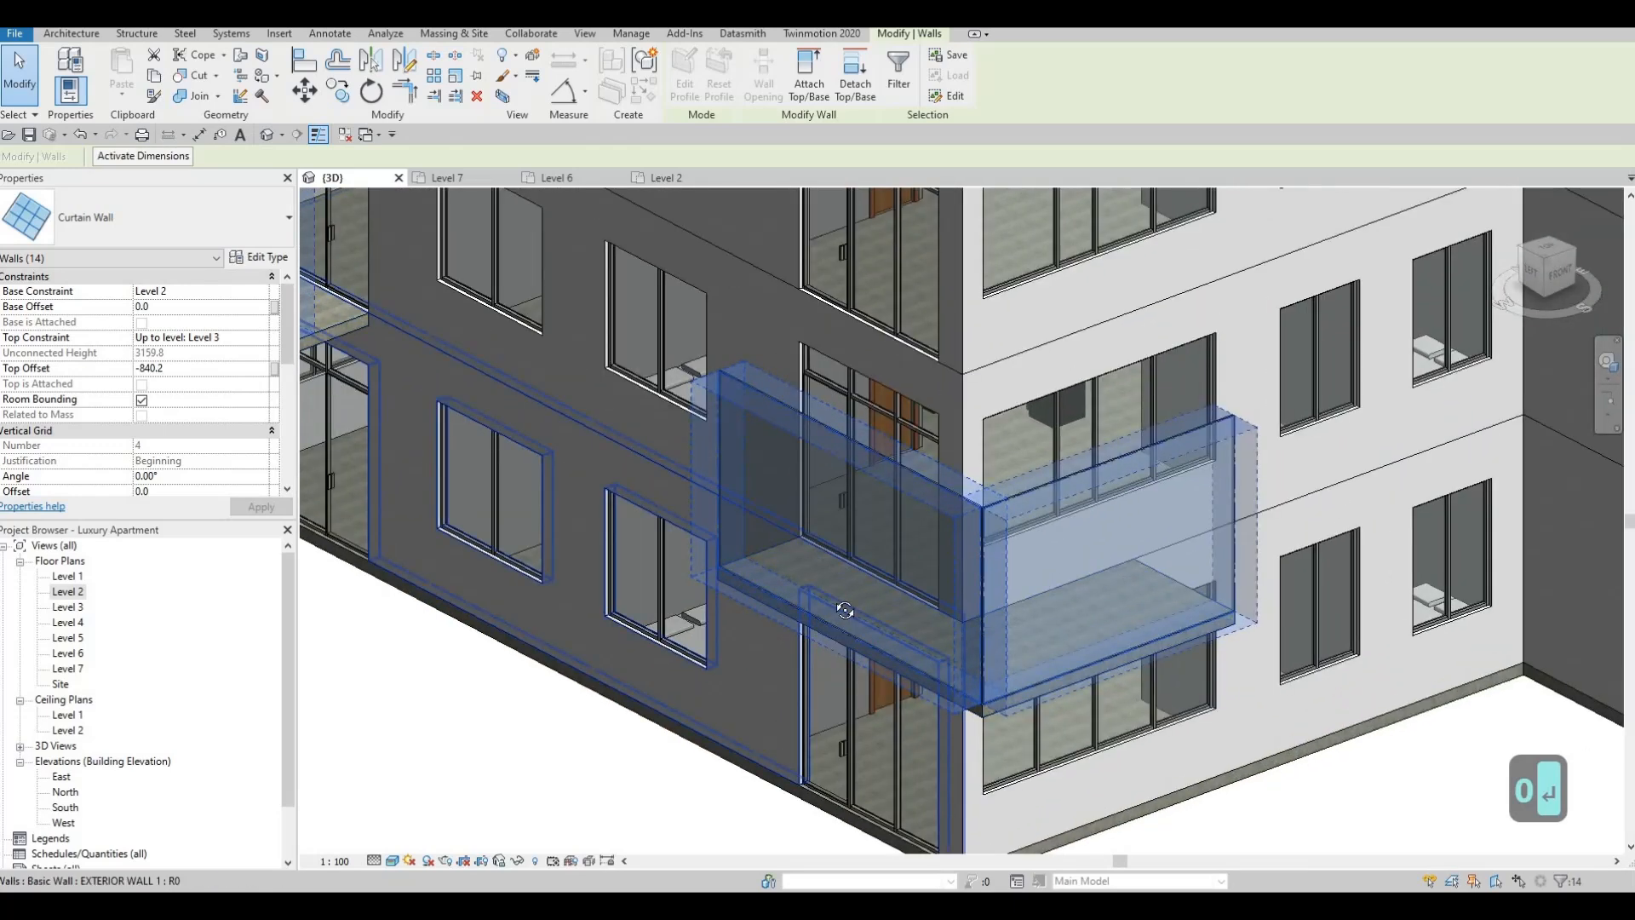
pyautogui.keyDown('shift'); pyautogui.moveTo(853, 534); pyautogui.dragTo(810, 730, button='middle'); pyautogui.keyUp('shift')
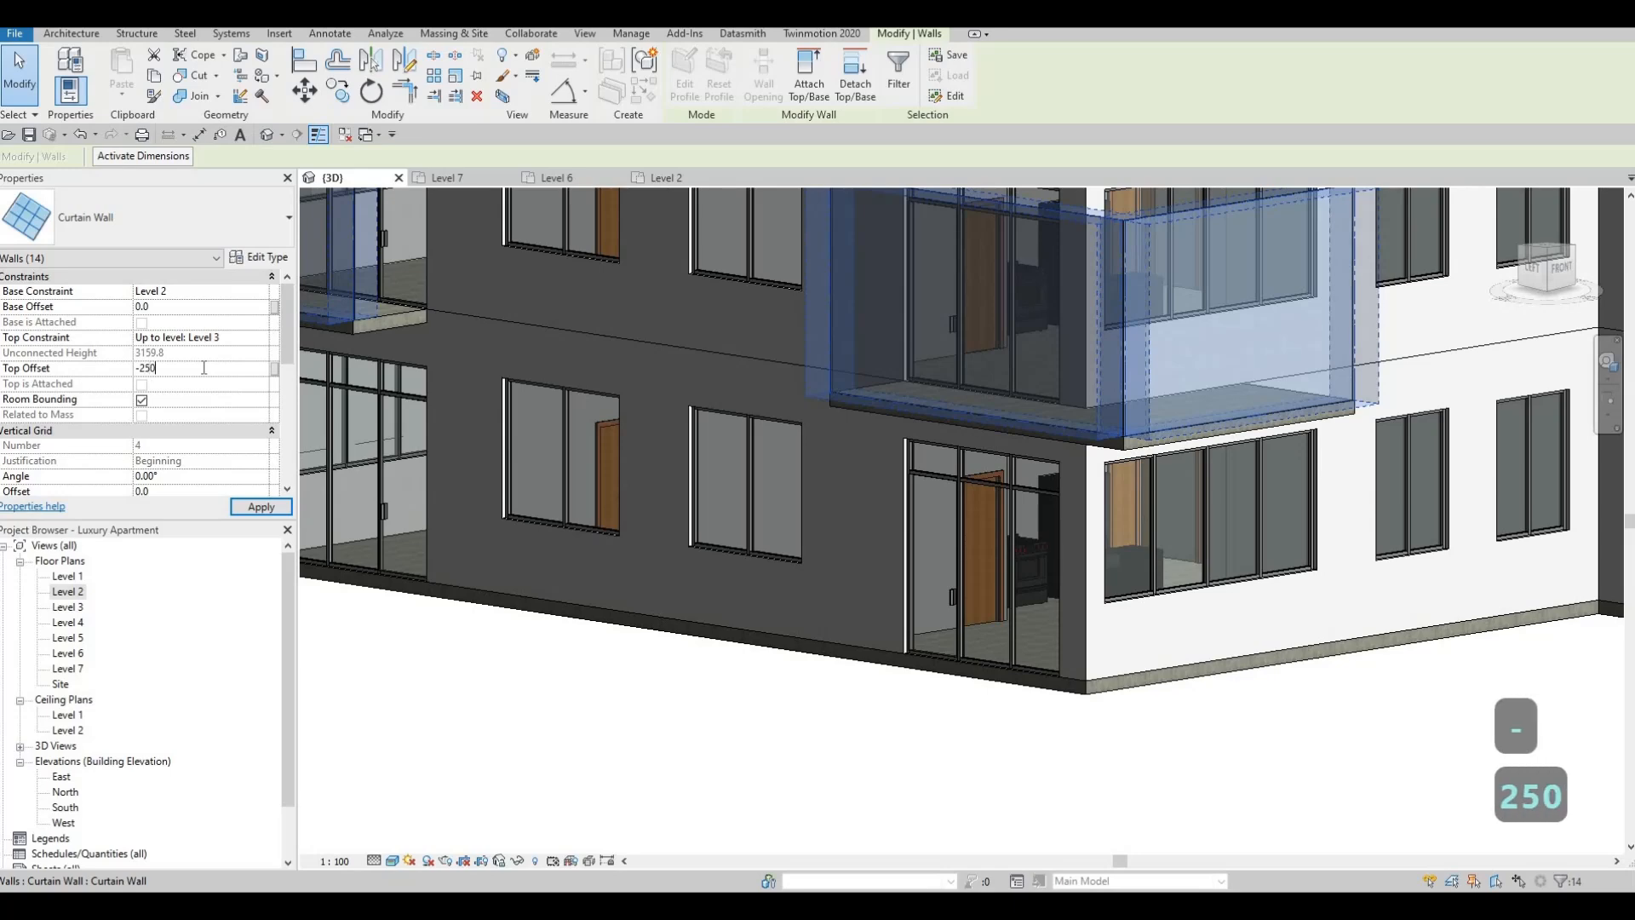
pyautogui.write('0')
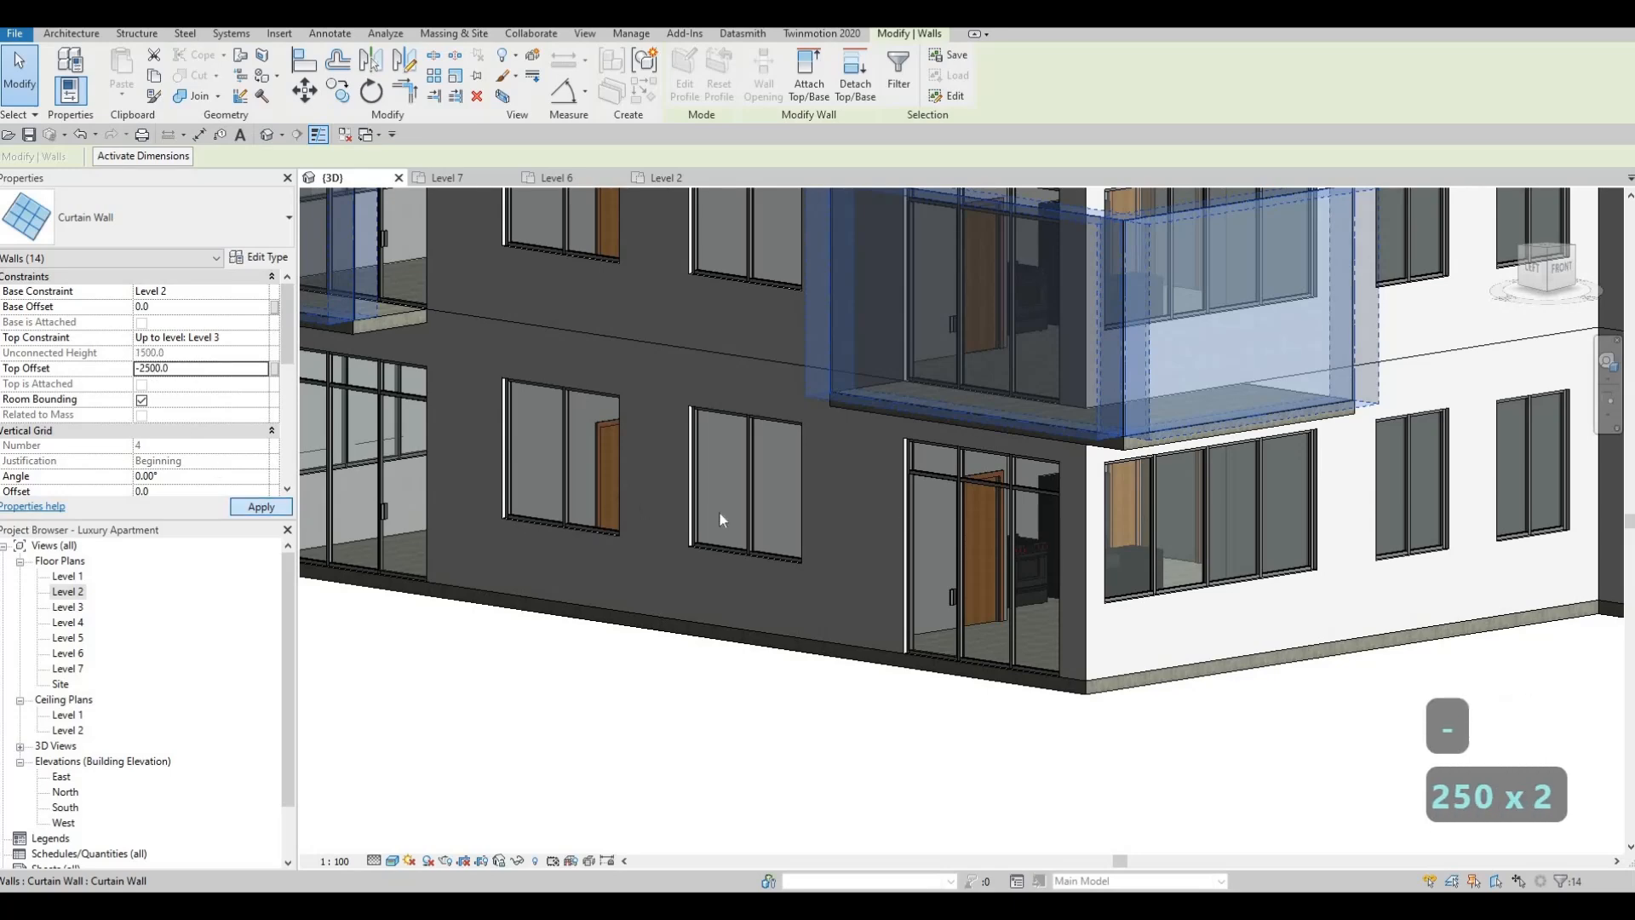
# - Examine the railing height on the Level 2 balconies around the building, ending at the southwest corner
pyautogui.scroll(-3, 719, 513)
pyautogui.scroll(4, 877, 555)
pyautogui.keyDown('shift'); pyautogui.moveTo(876, 554); pyautogui.dragTo(1192, 438, button='middle'); pyautogui.keyUp('shift')
pyautogui.scroll(-4, 971, 520)
pyautogui.moveTo(1366, 392); pyautogui.dragTo(1254, 379, button='middle')
pyautogui.scroll(3, 1243, 422)
pyautogui.scroll(2, 1149, 449)
pyautogui.keyDown('shift'); pyautogui.moveTo(1141, 449); pyautogui.dragTo(321, 405, button='middle'); pyautogui.keyUp('shift')
# - Try top offsets of -2000 and -3000 on the selected balcony curtain walls
pyautogui.doubleClick(190, 367)
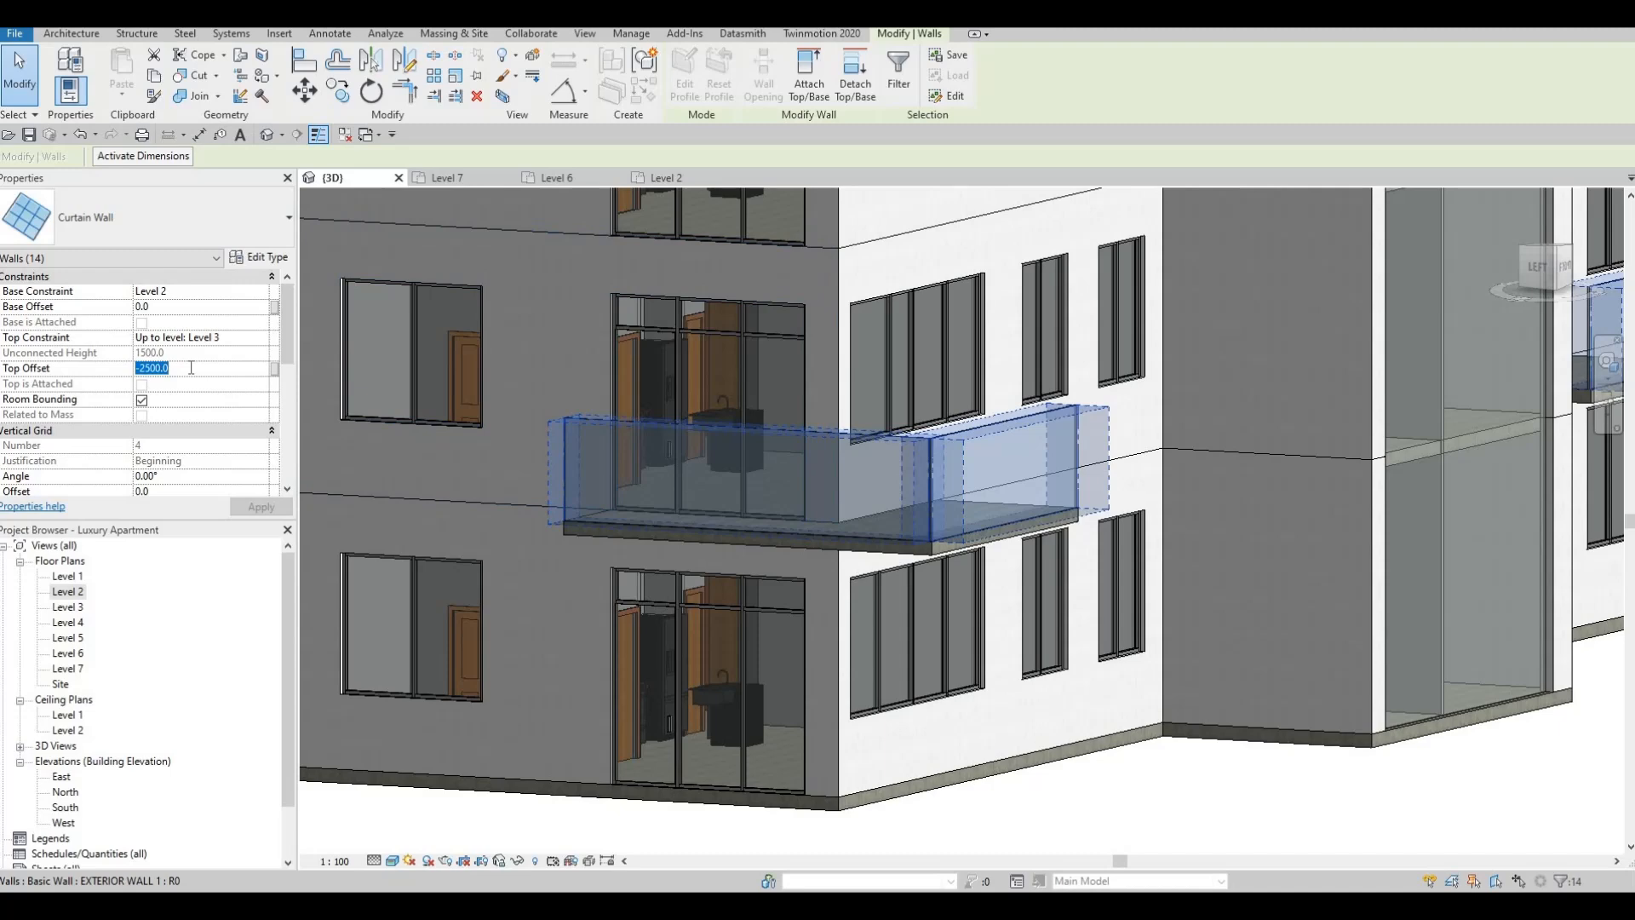
pyautogui.write('-200')
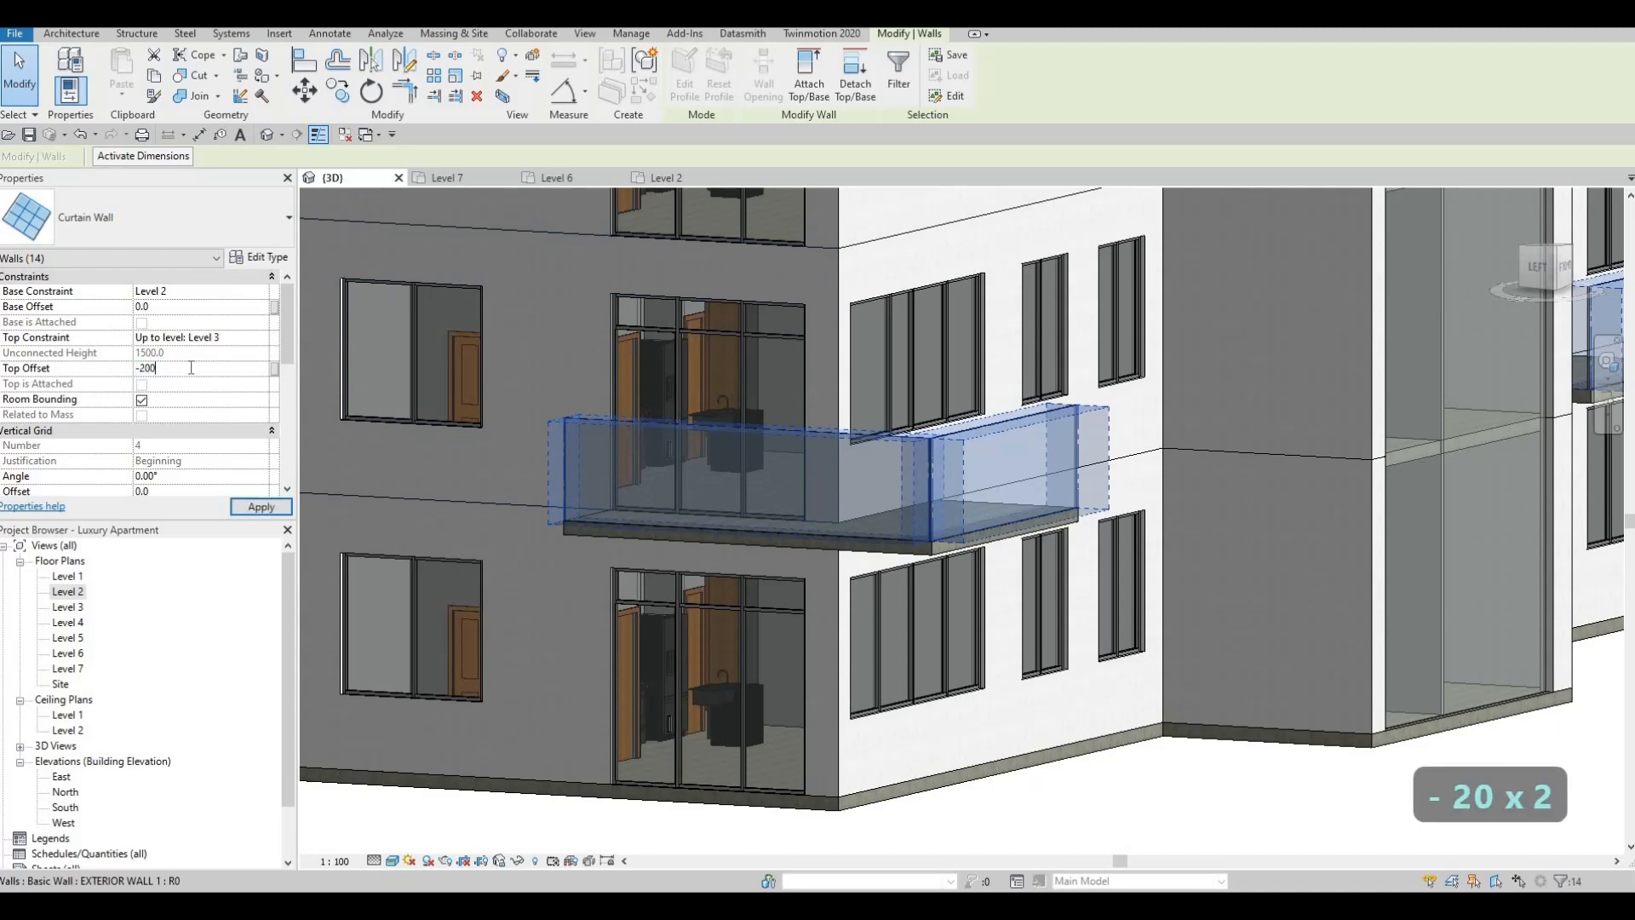
pyautogui.write('0')
pyautogui.click(261, 507)
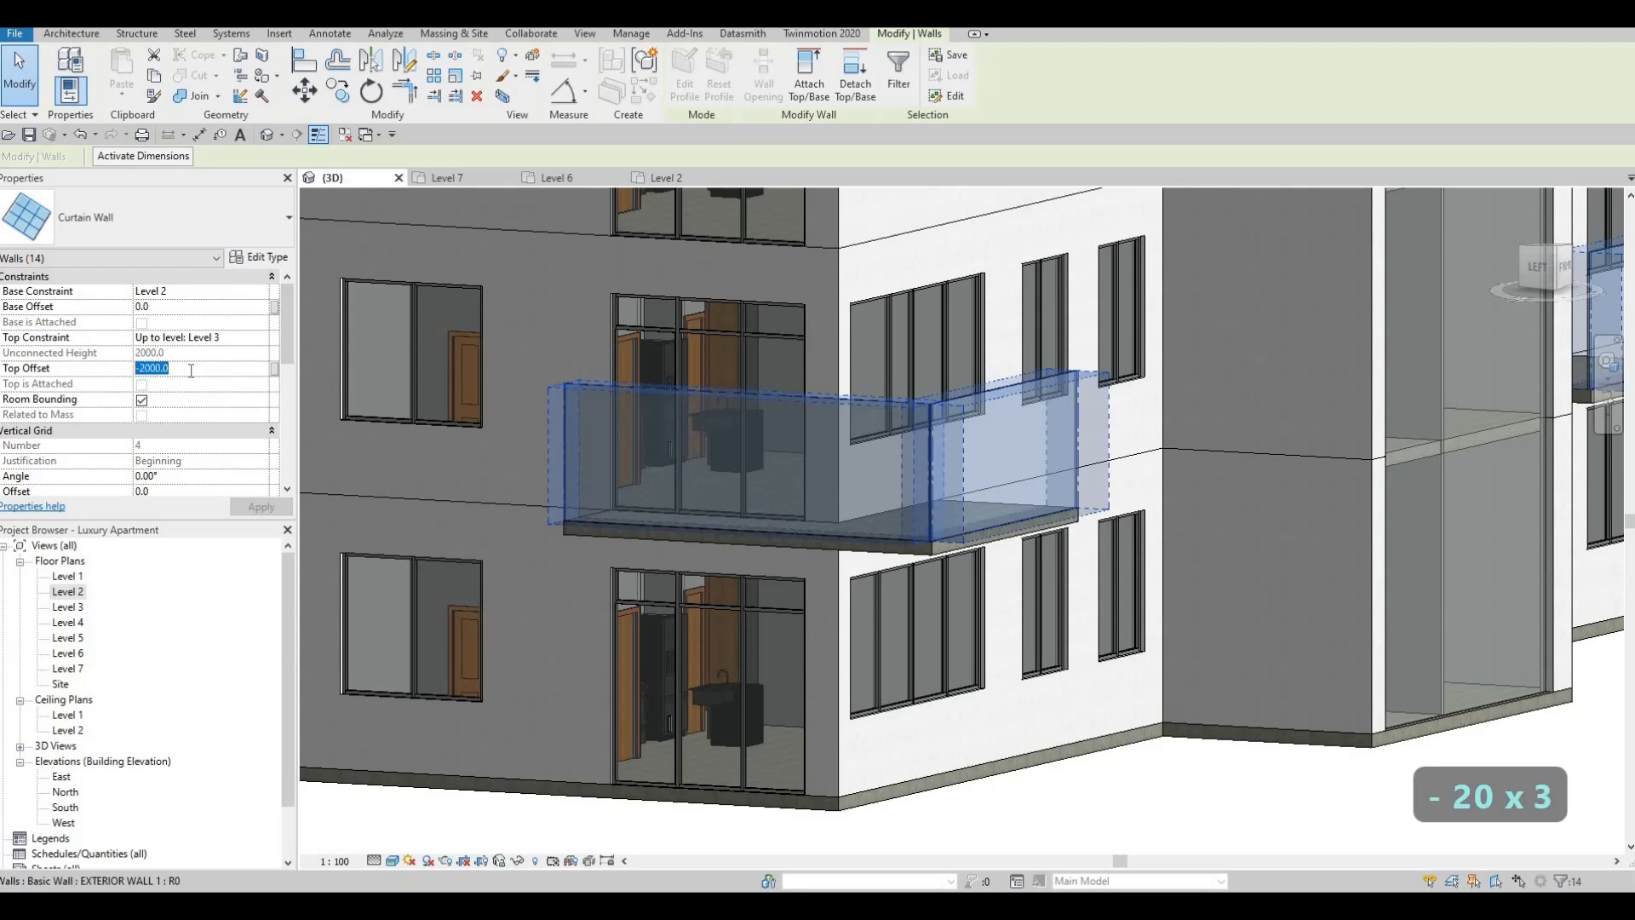
pyautogui.write('-30')
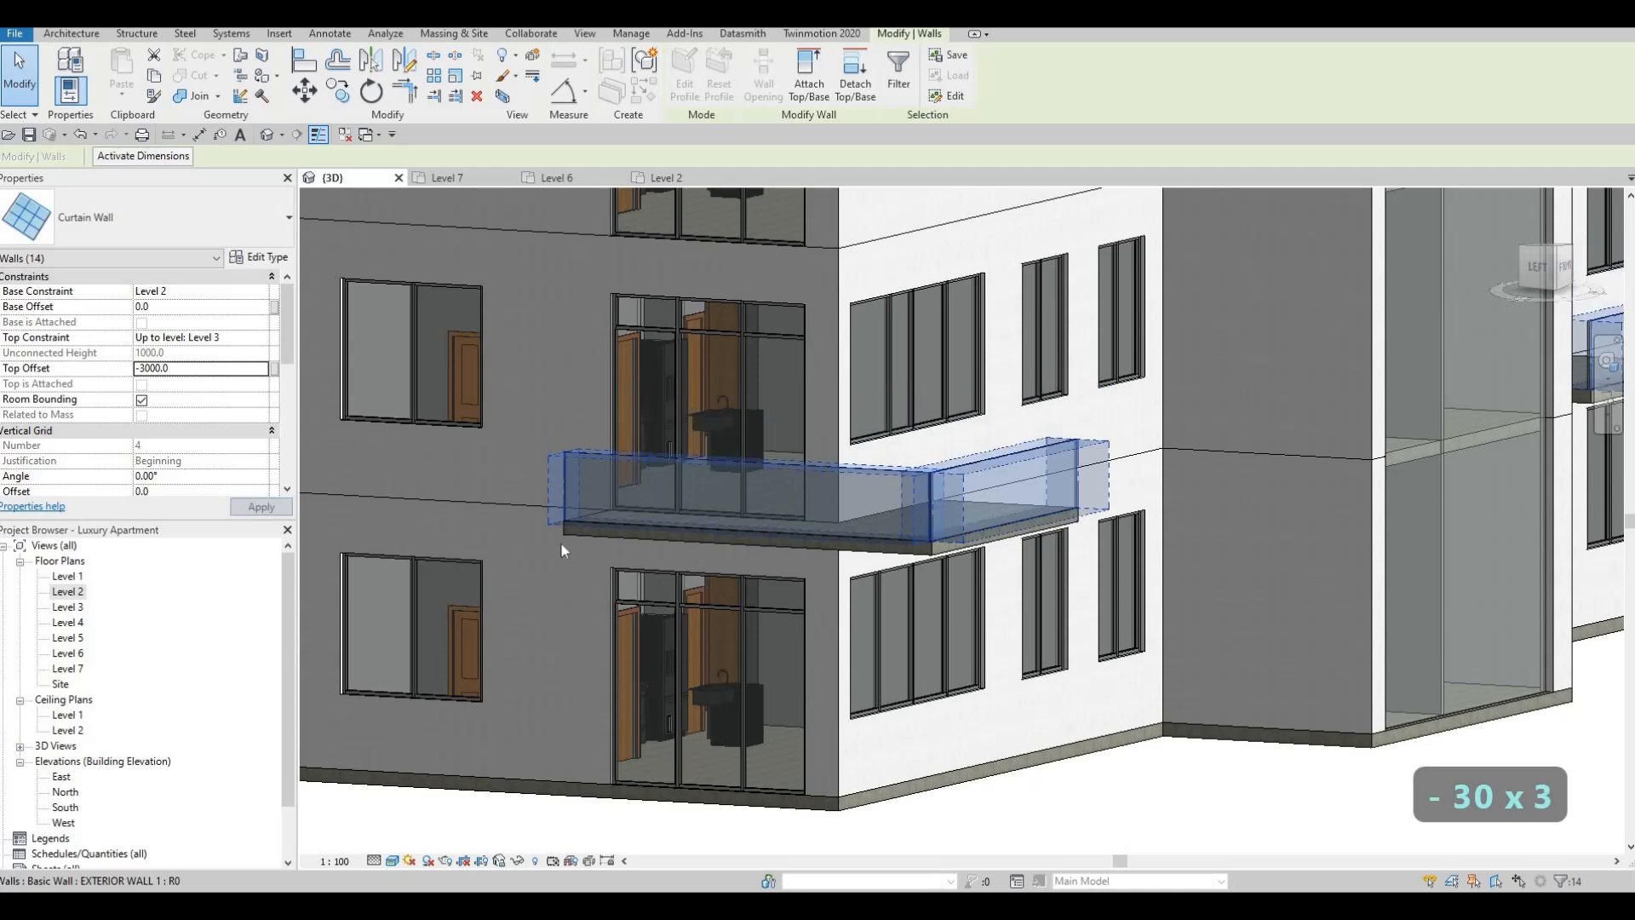
# - Set the top offset of the selected balcony curtain walls to -2800 and clear the selection
pyautogui.doubleClick(197, 368)
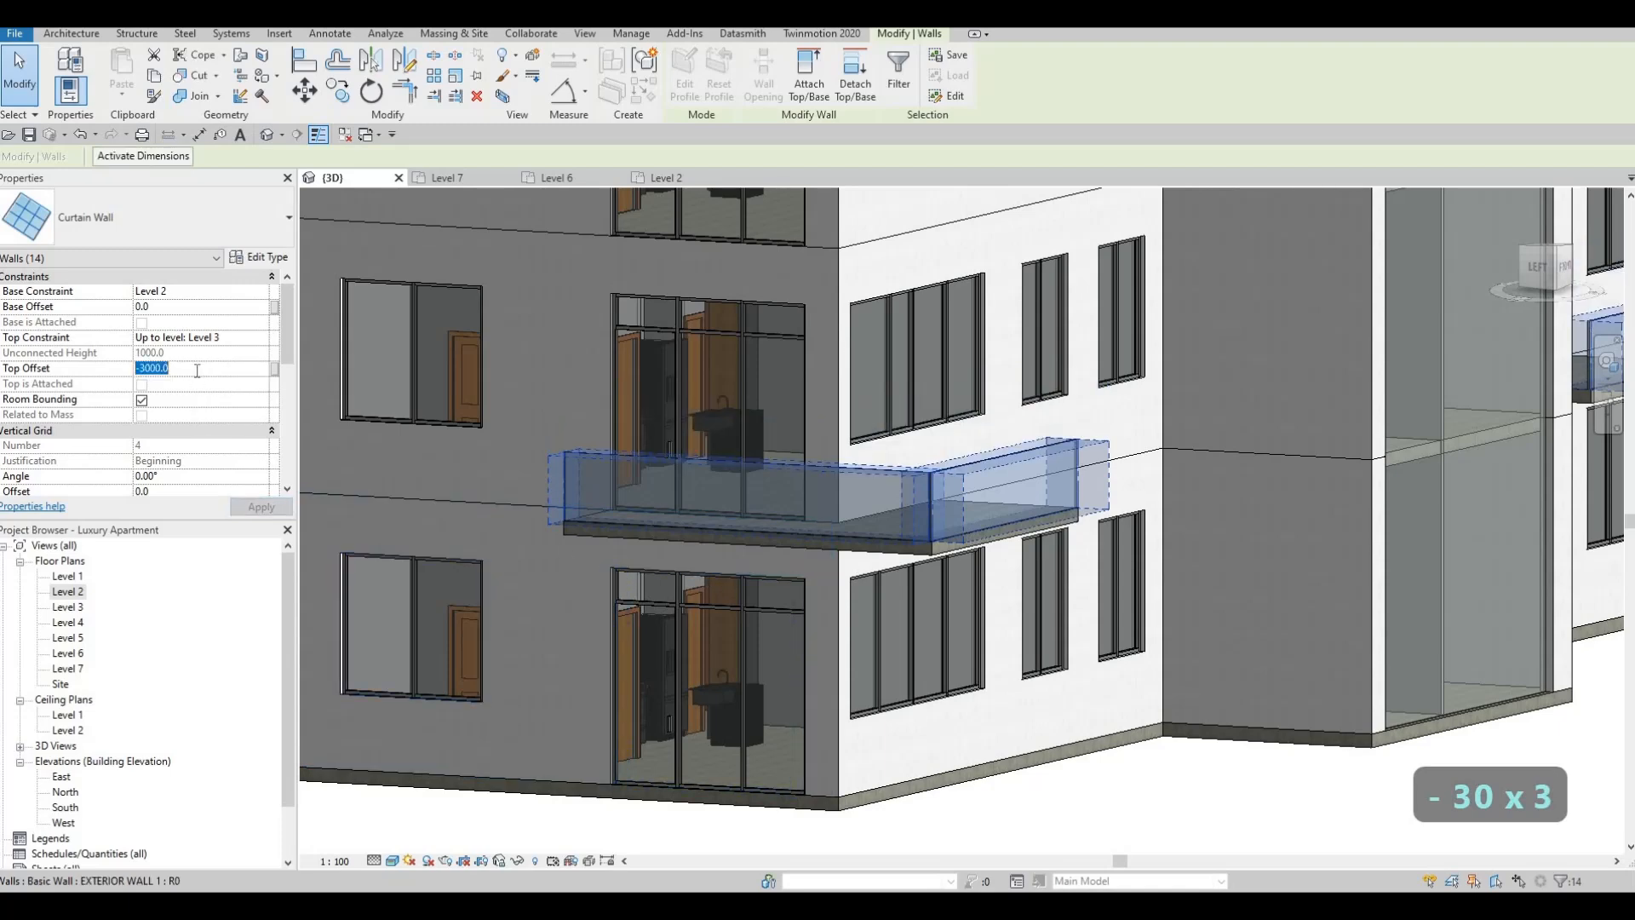
pyautogui.write('-2800')
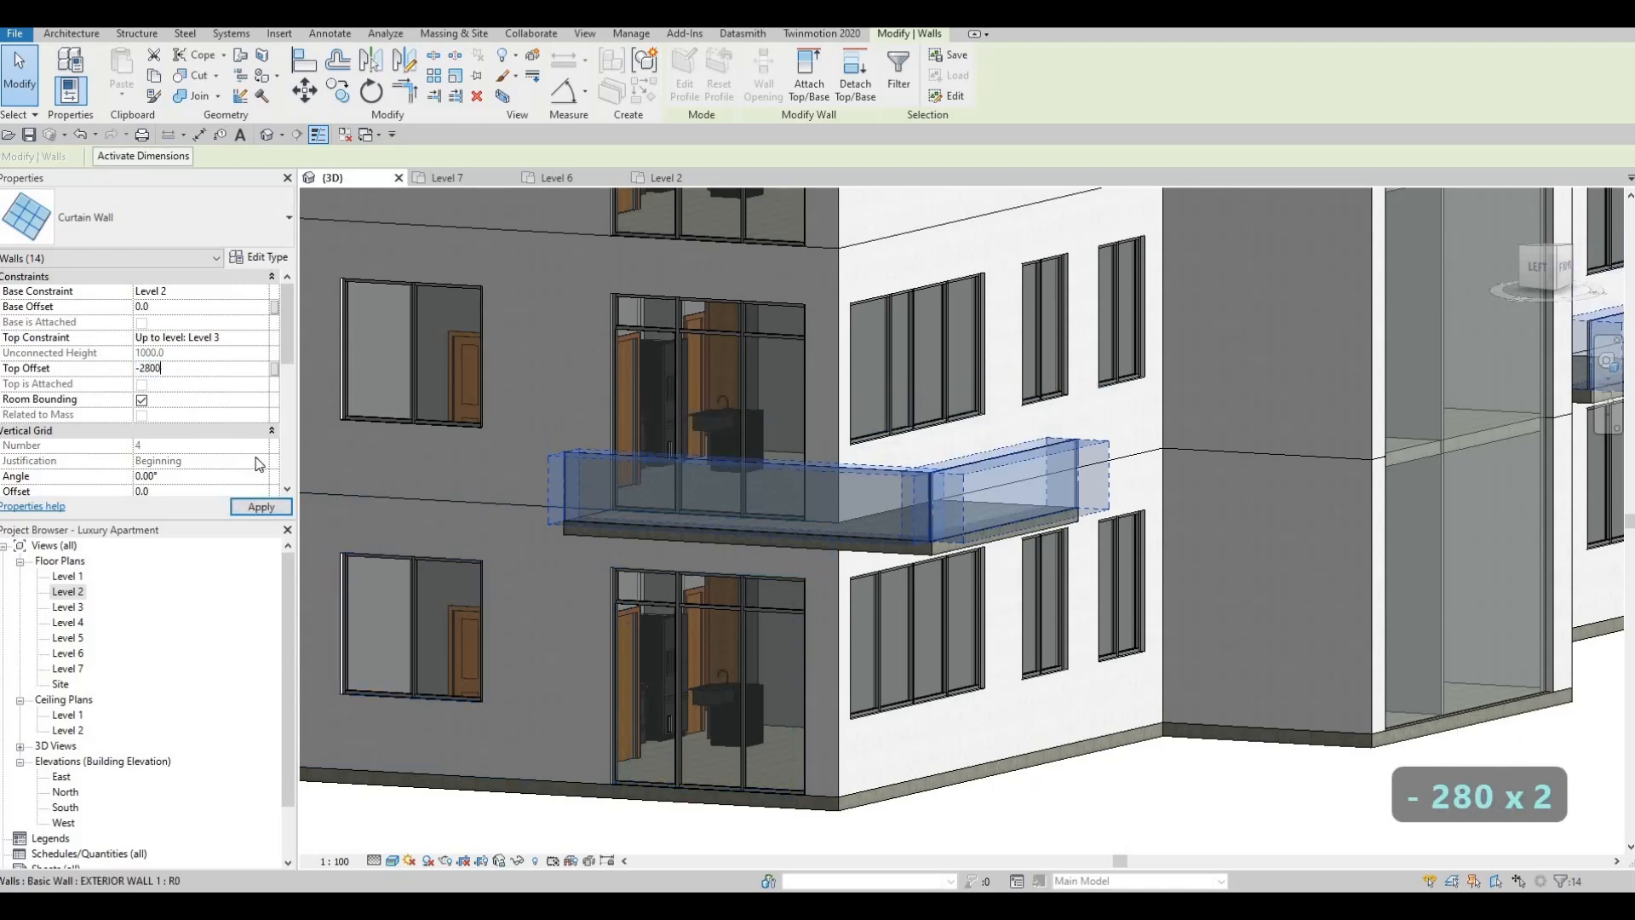
pyautogui.click(237, 510)
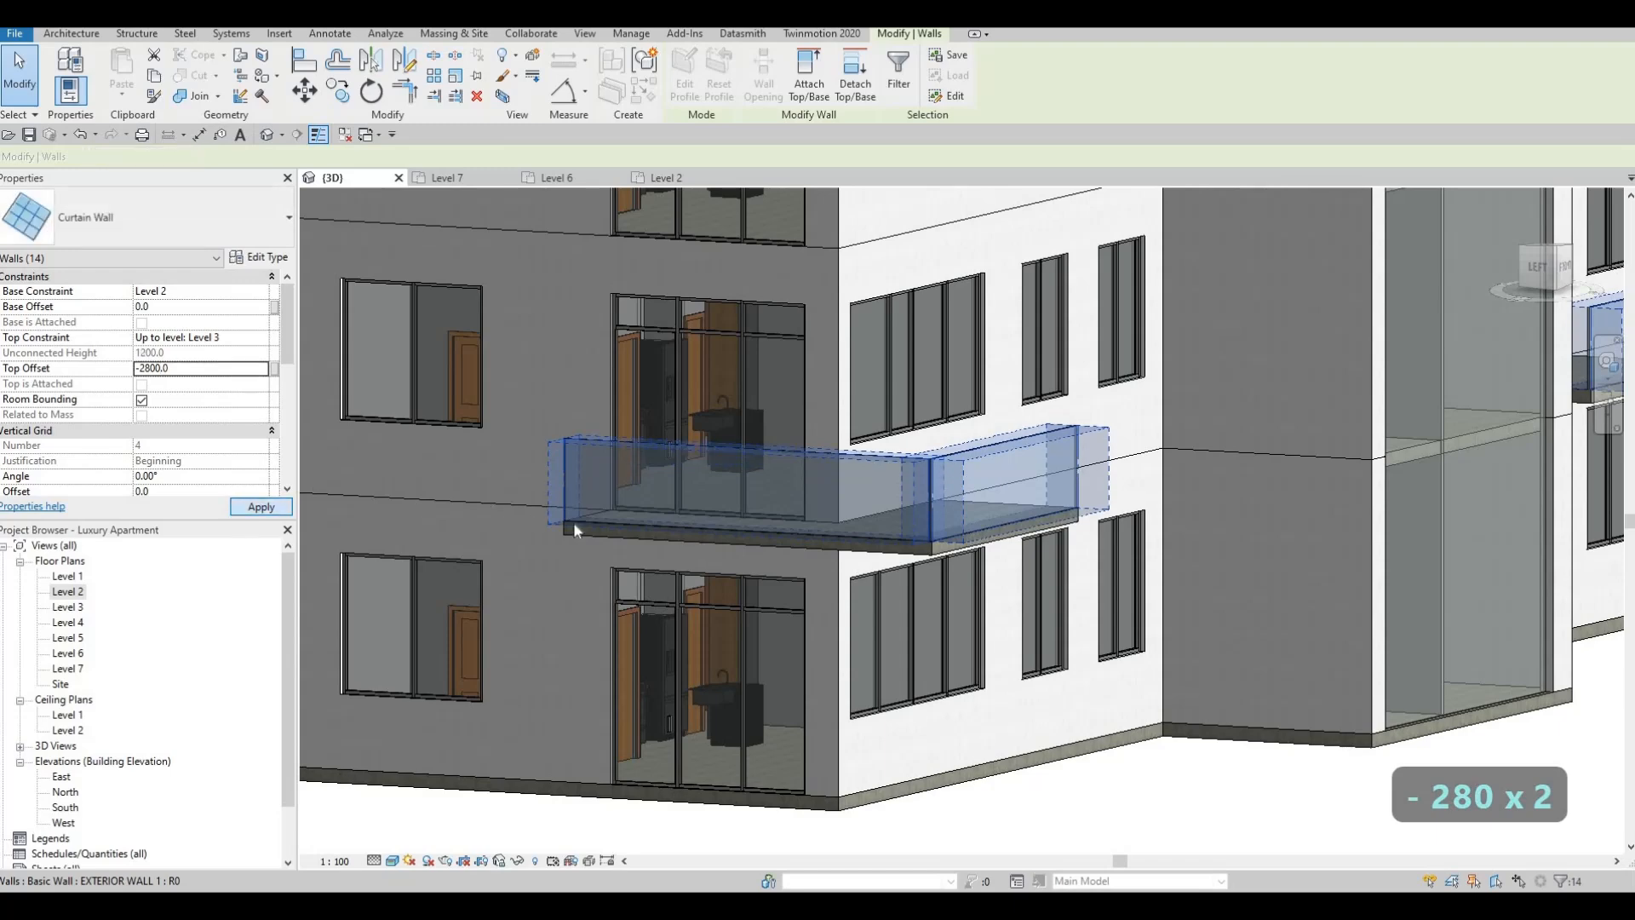
pyautogui.keyDown('shift'); pyautogui.moveTo(843, 620); pyautogui.dragTo(507, 560, button='middle'); pyautogui.keyUp('shift')
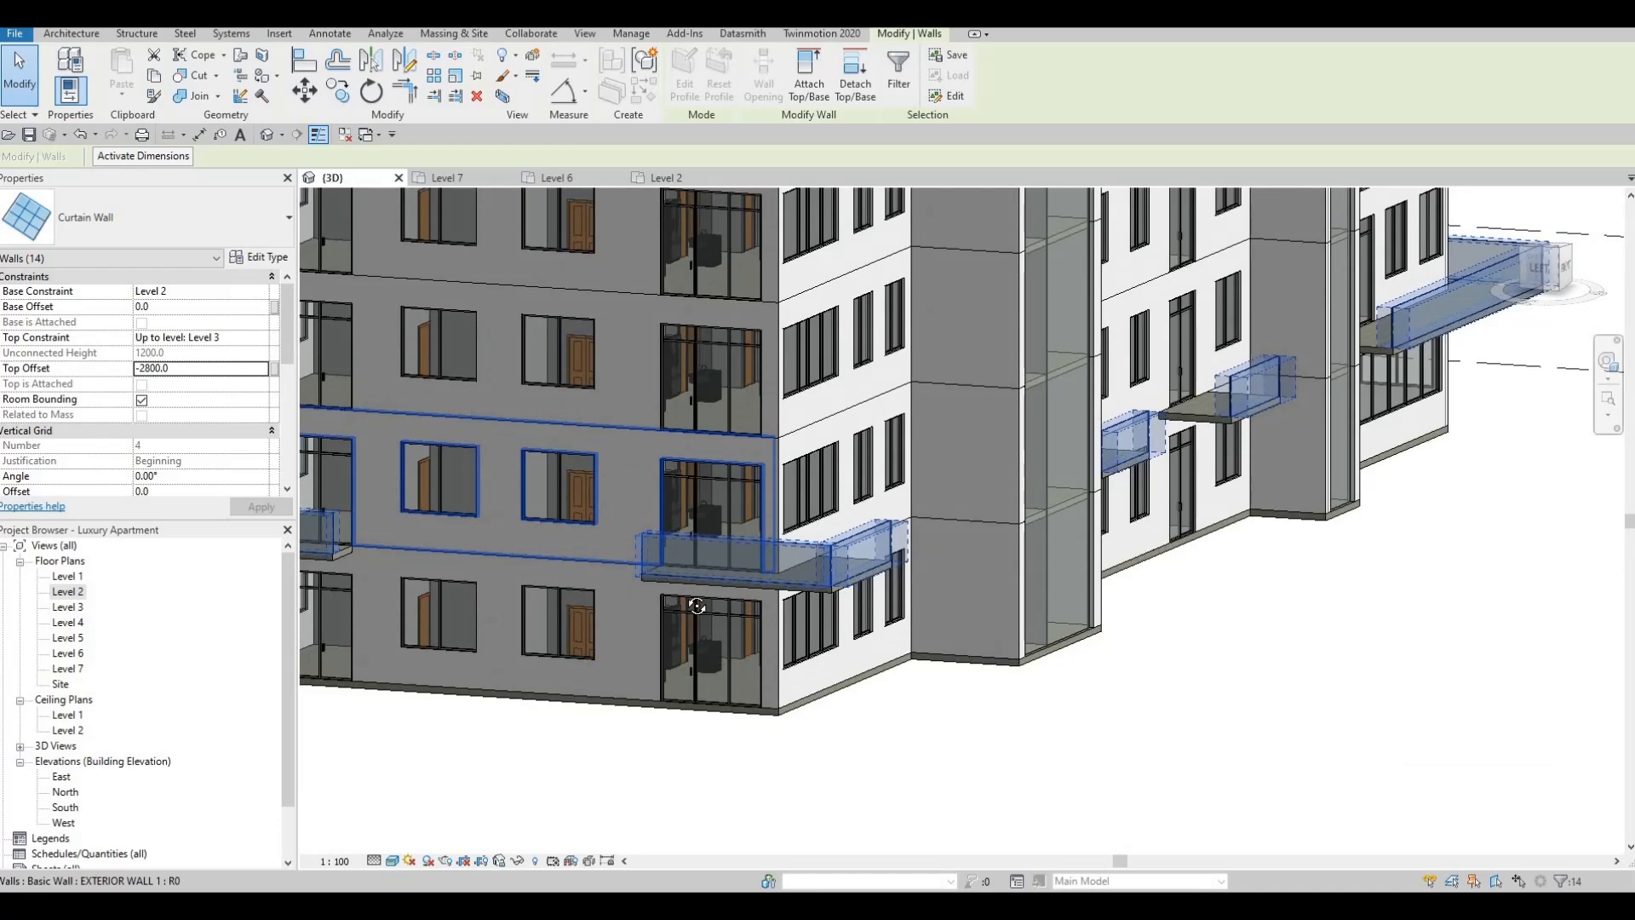
pyautogui.keyDown('shift'); pyautogui.moveTo(685, 600); pyautogui.dragTo(1064, 356, button='middle'); pyautogui.keyUp('shift')
pyautogui.scroll(3, 603, 462)
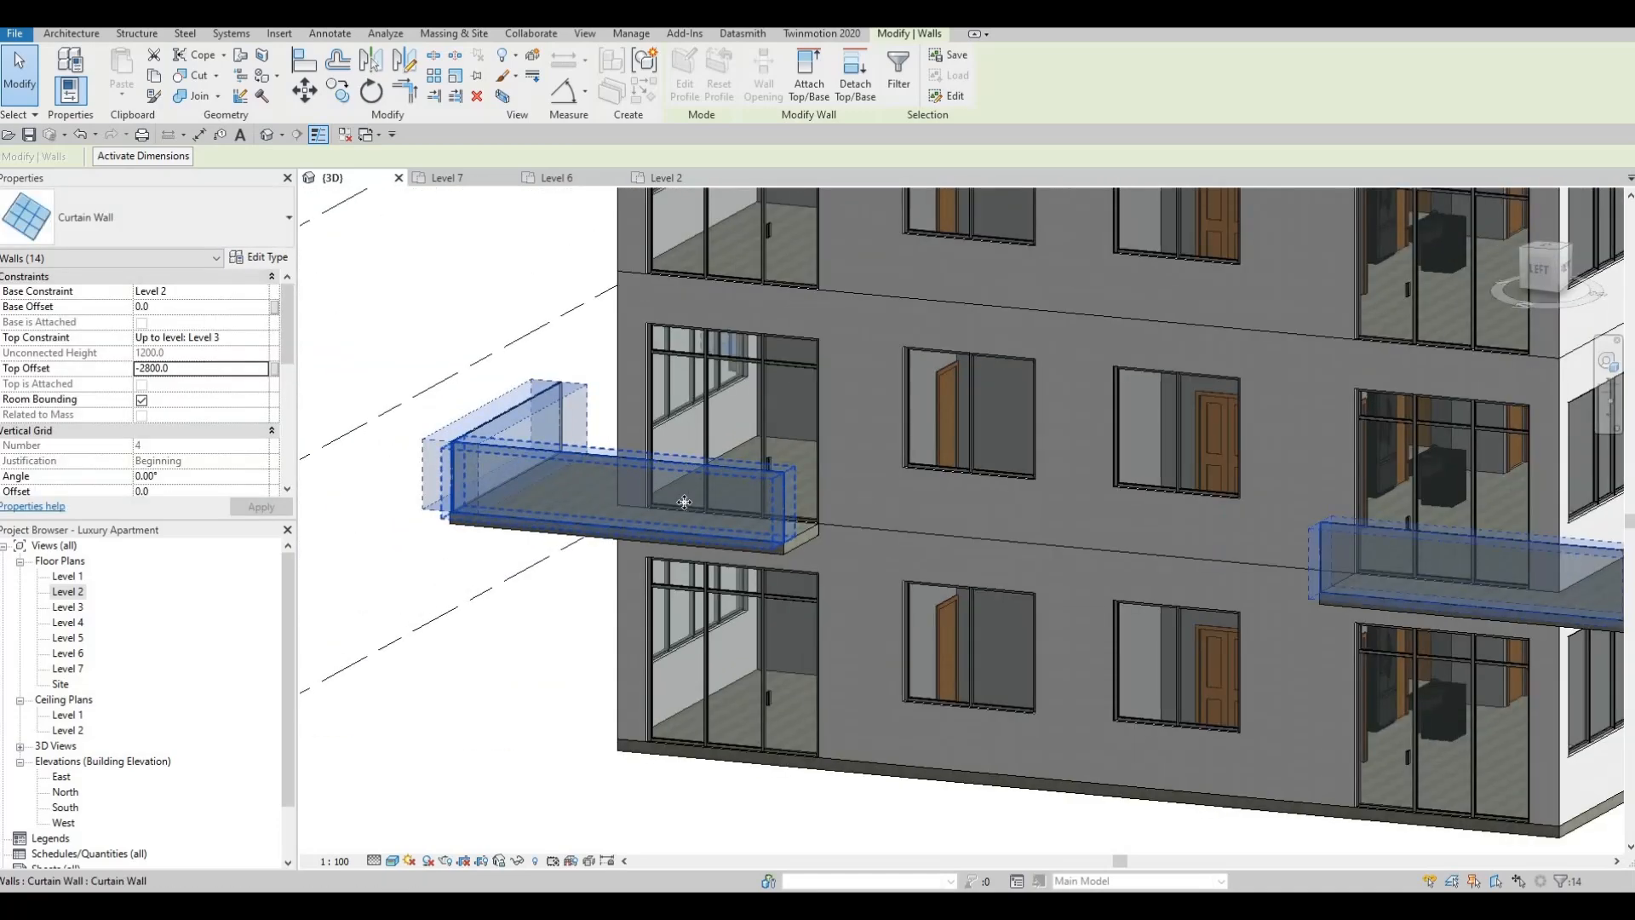
pyautogui.scroll(-5, 818, 545)
pyautogui.press('Escape')
pyautogui.press('Escape')
# - Start placing Rectangular Mullion 30mm Square by grid line along the top edges of the Level 2 balcony curtain walls
pyautogui.keyDown('shift'); pyautogui.moveTo(825, 539); pyautogui.dragTo(993, 573, button='middle'); pyautogui.keyUp('shift')
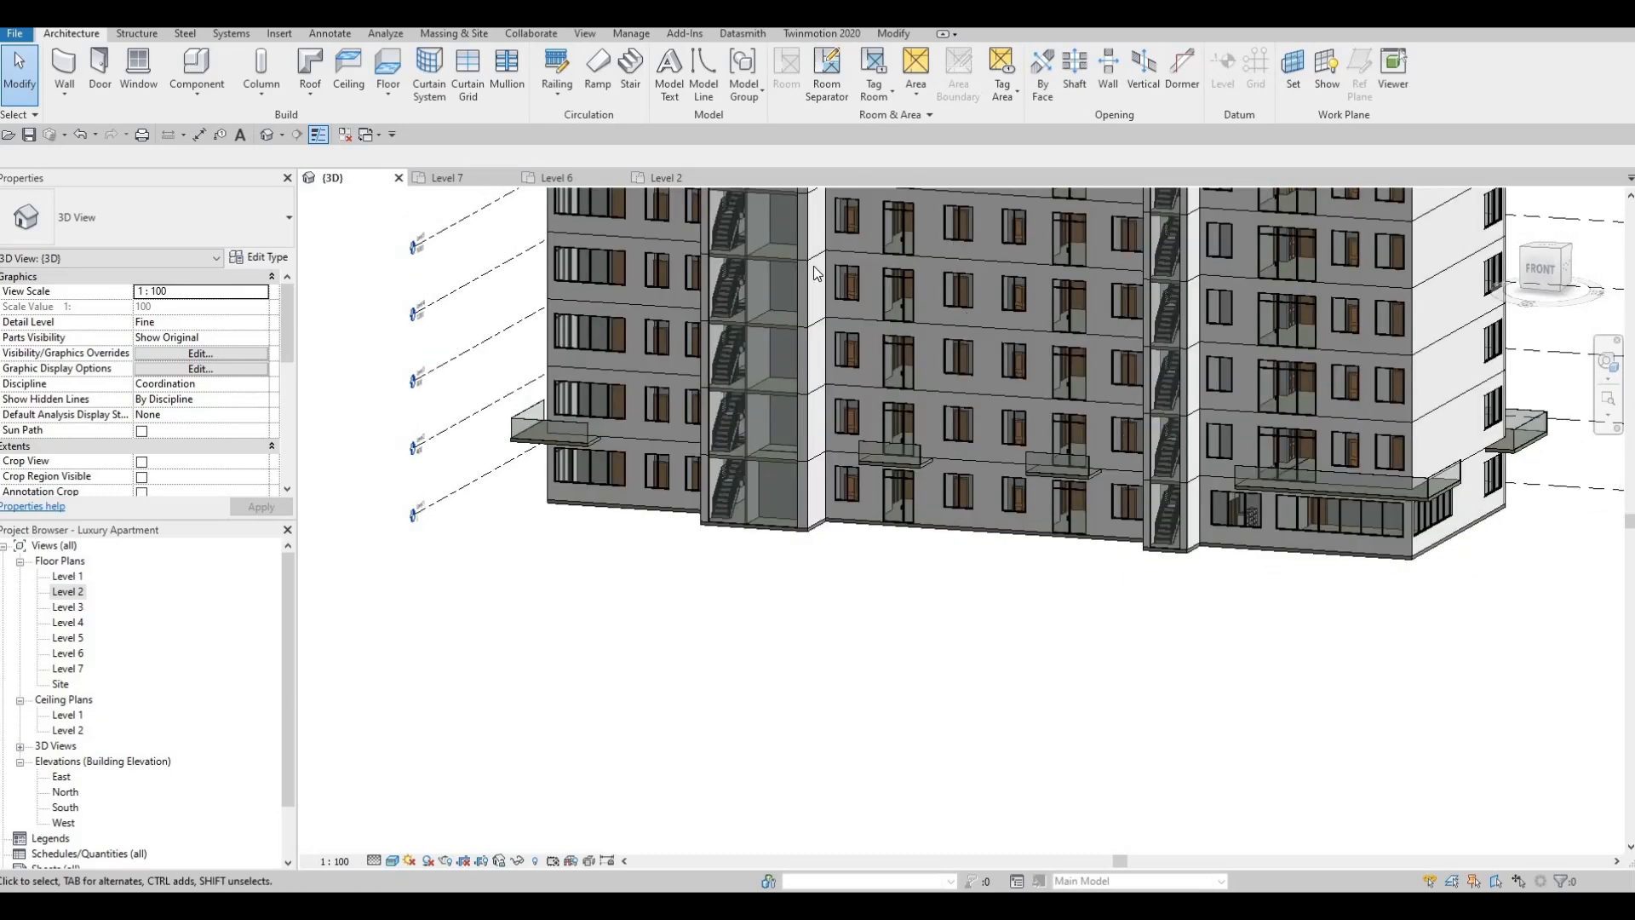
pyautogui.click(508, 75)
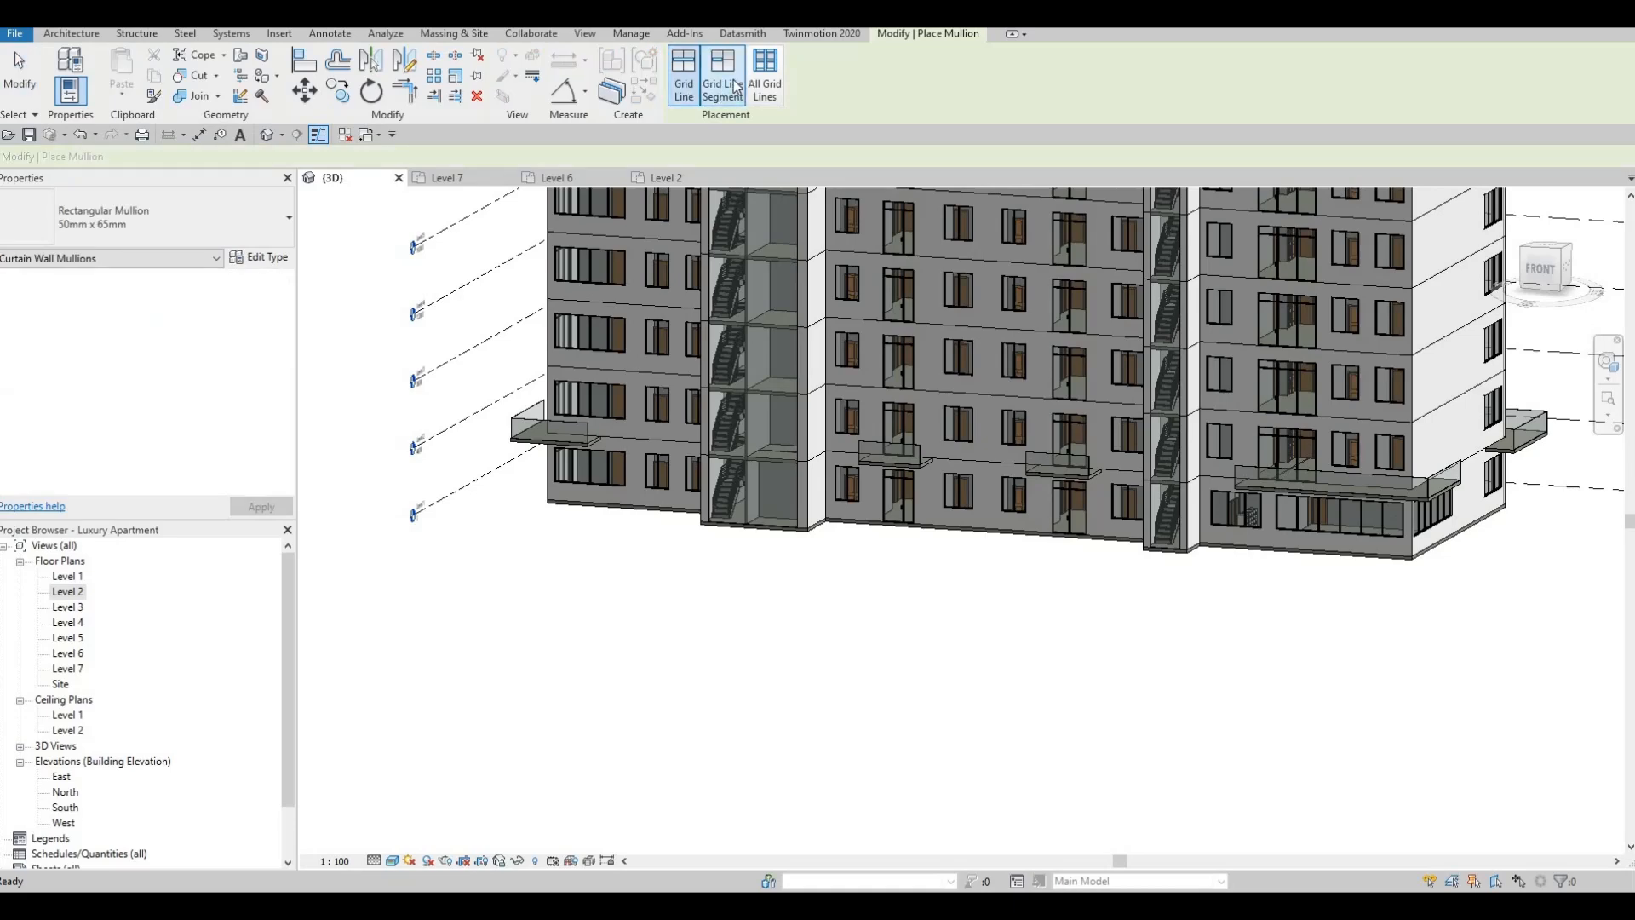
pyautogui.click(237, 215)
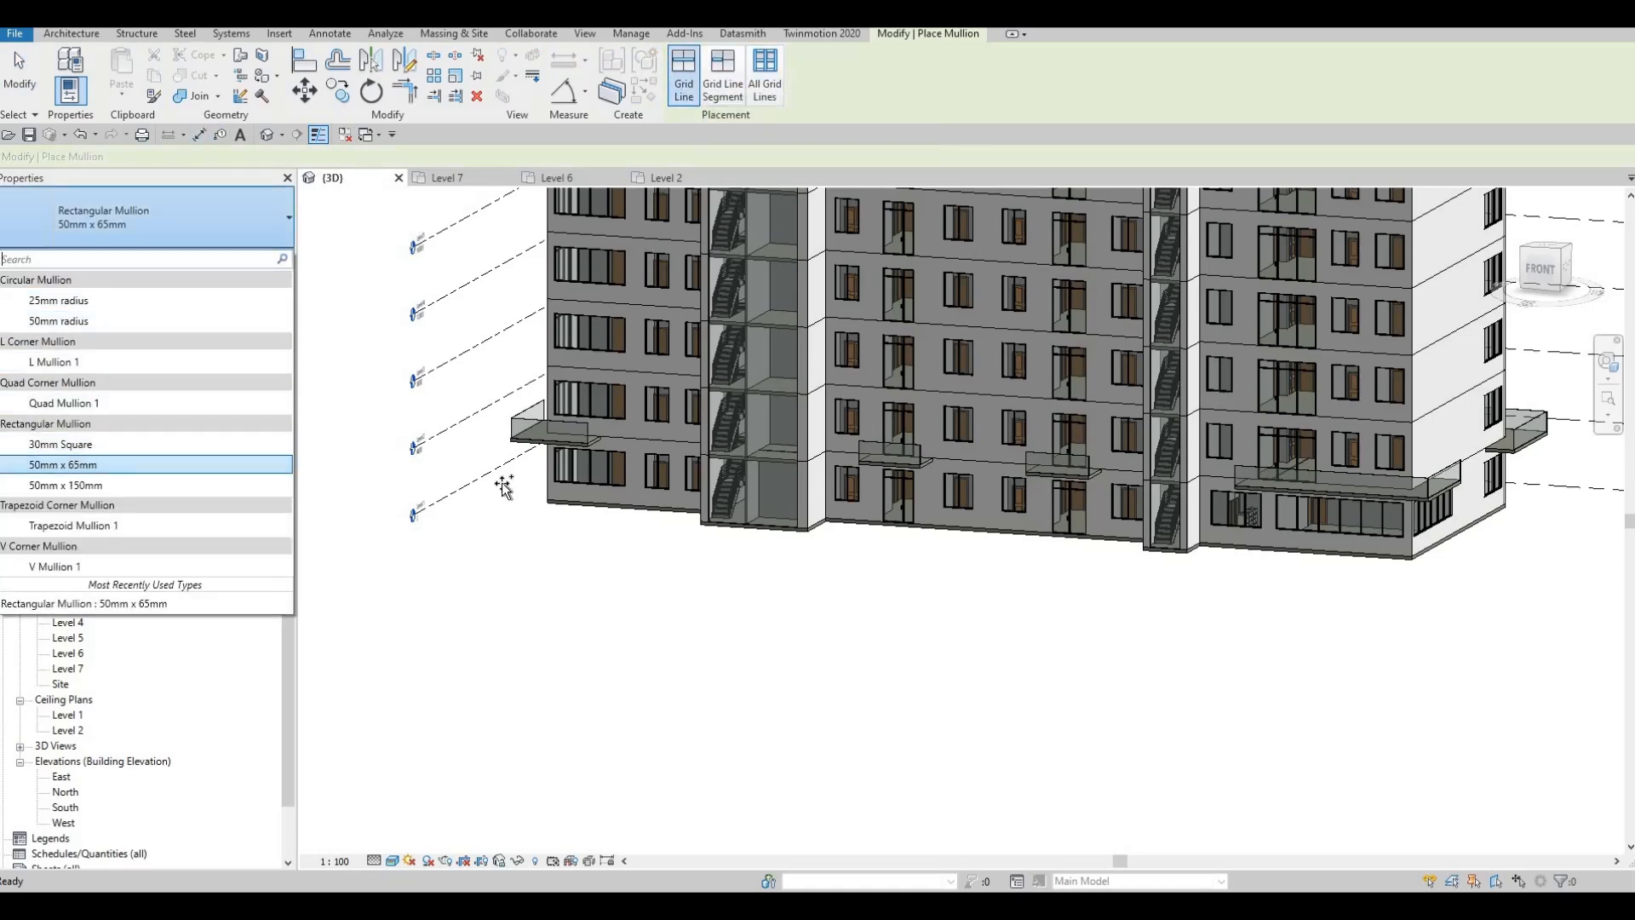
pyautogui.click(85, 445)
pyautogui.scroll(6, 596, 456)
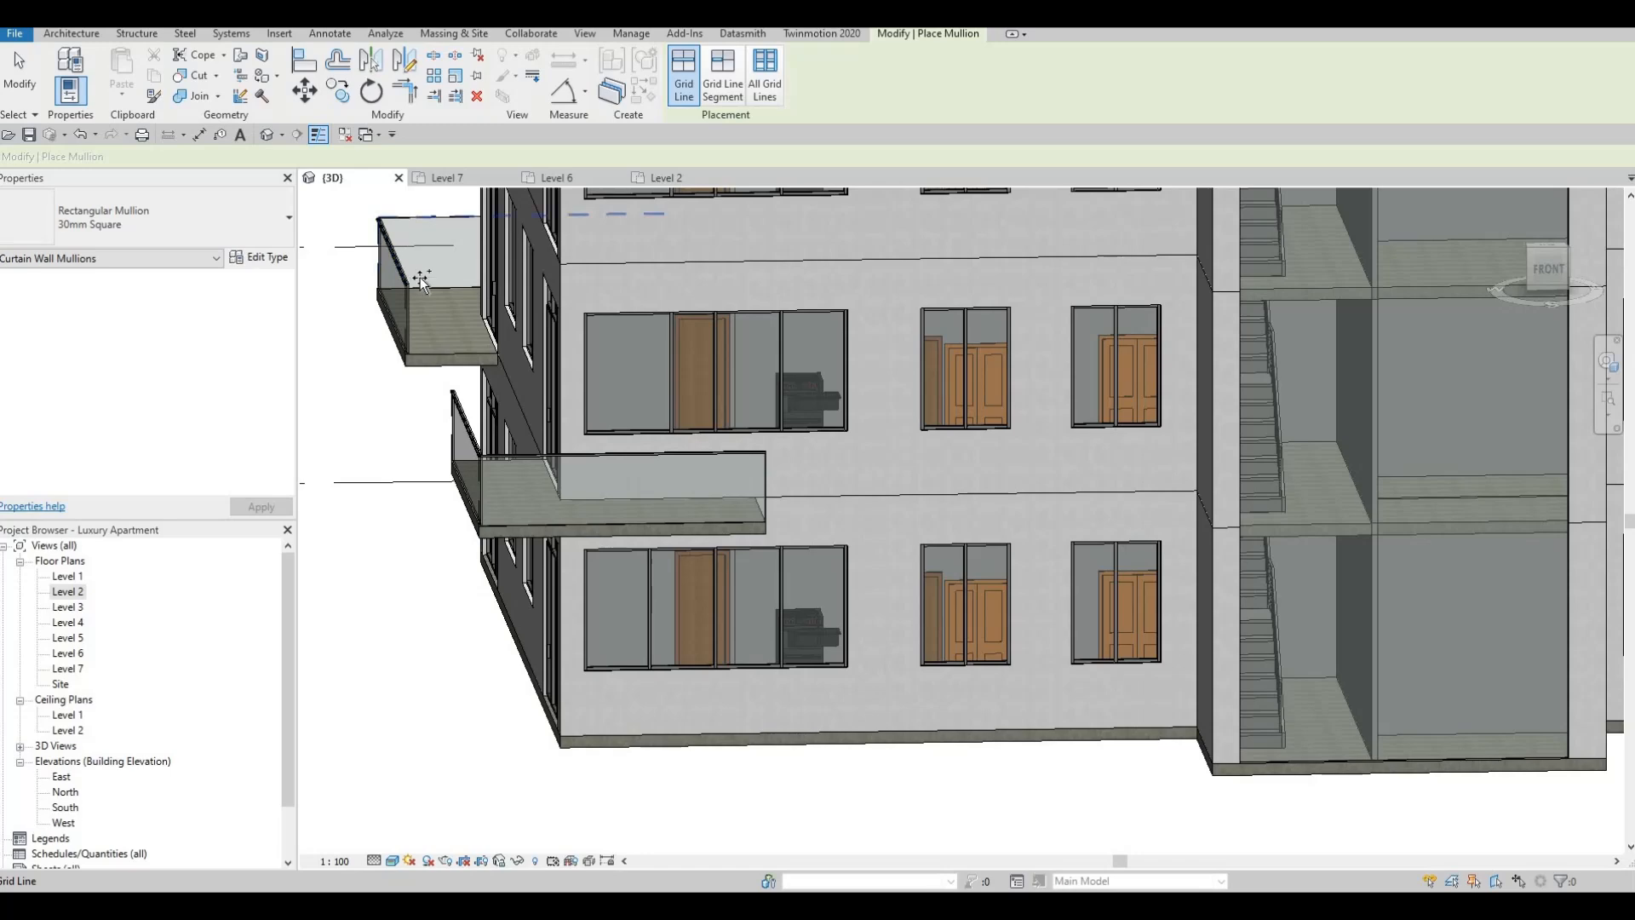
pyautogui.scroll(-4, 1178, 427)
pyautogui.scroll(4, 1131, 390)
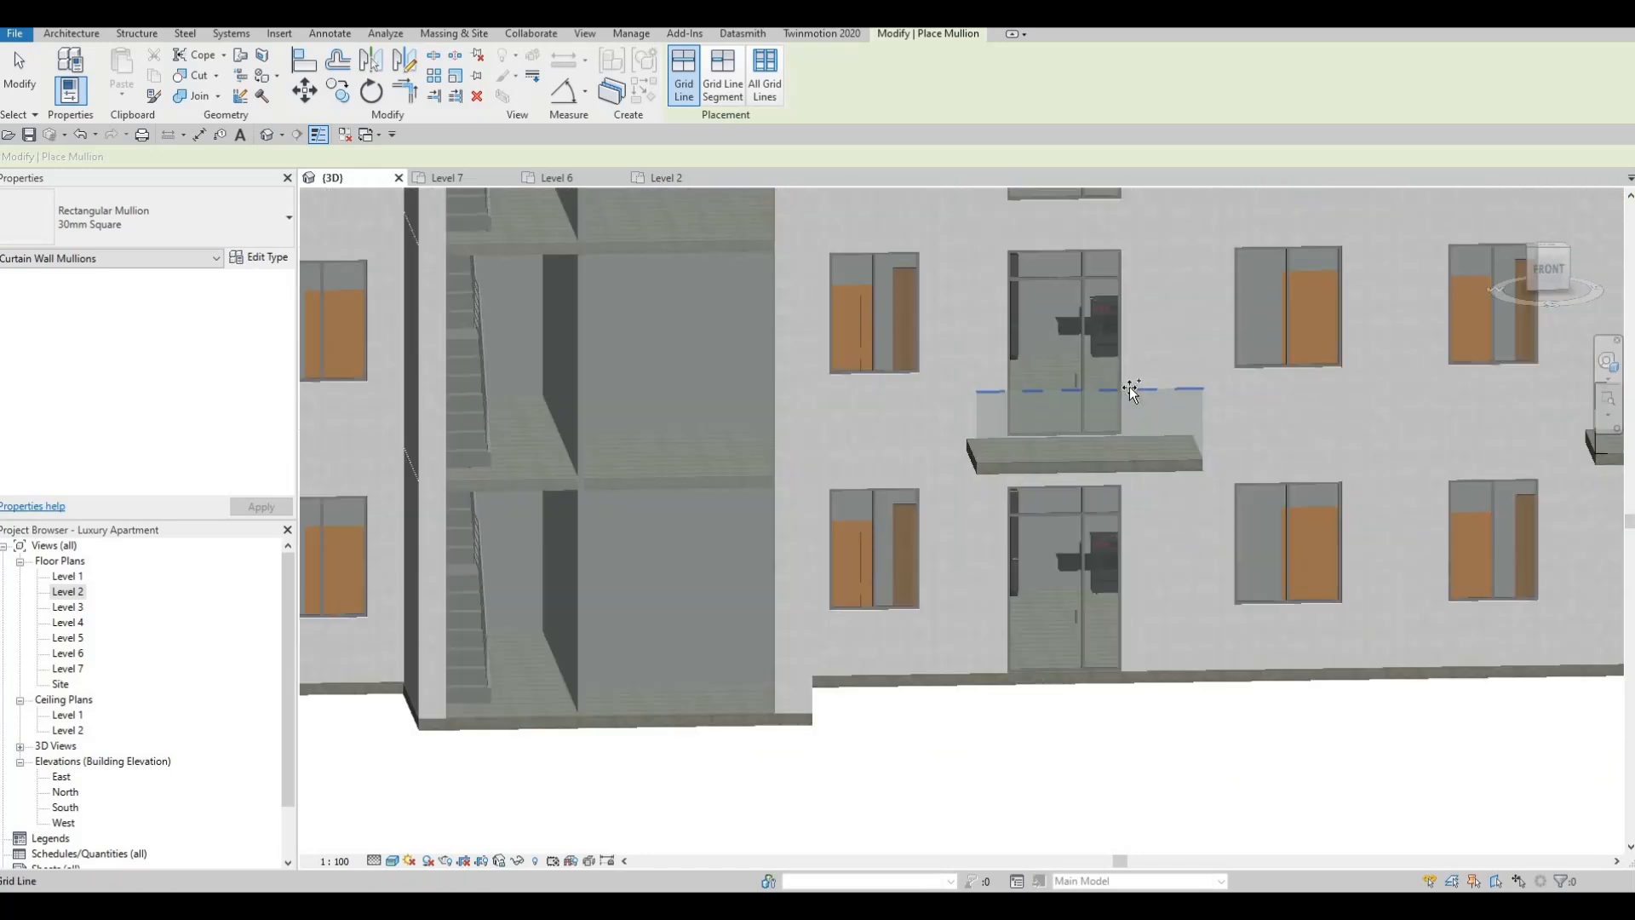
# - Inspect the mullions on the Level 2 balcony glass railings around the building and end mullion placement
pyautogui.scroll(-3, 1132, 417)
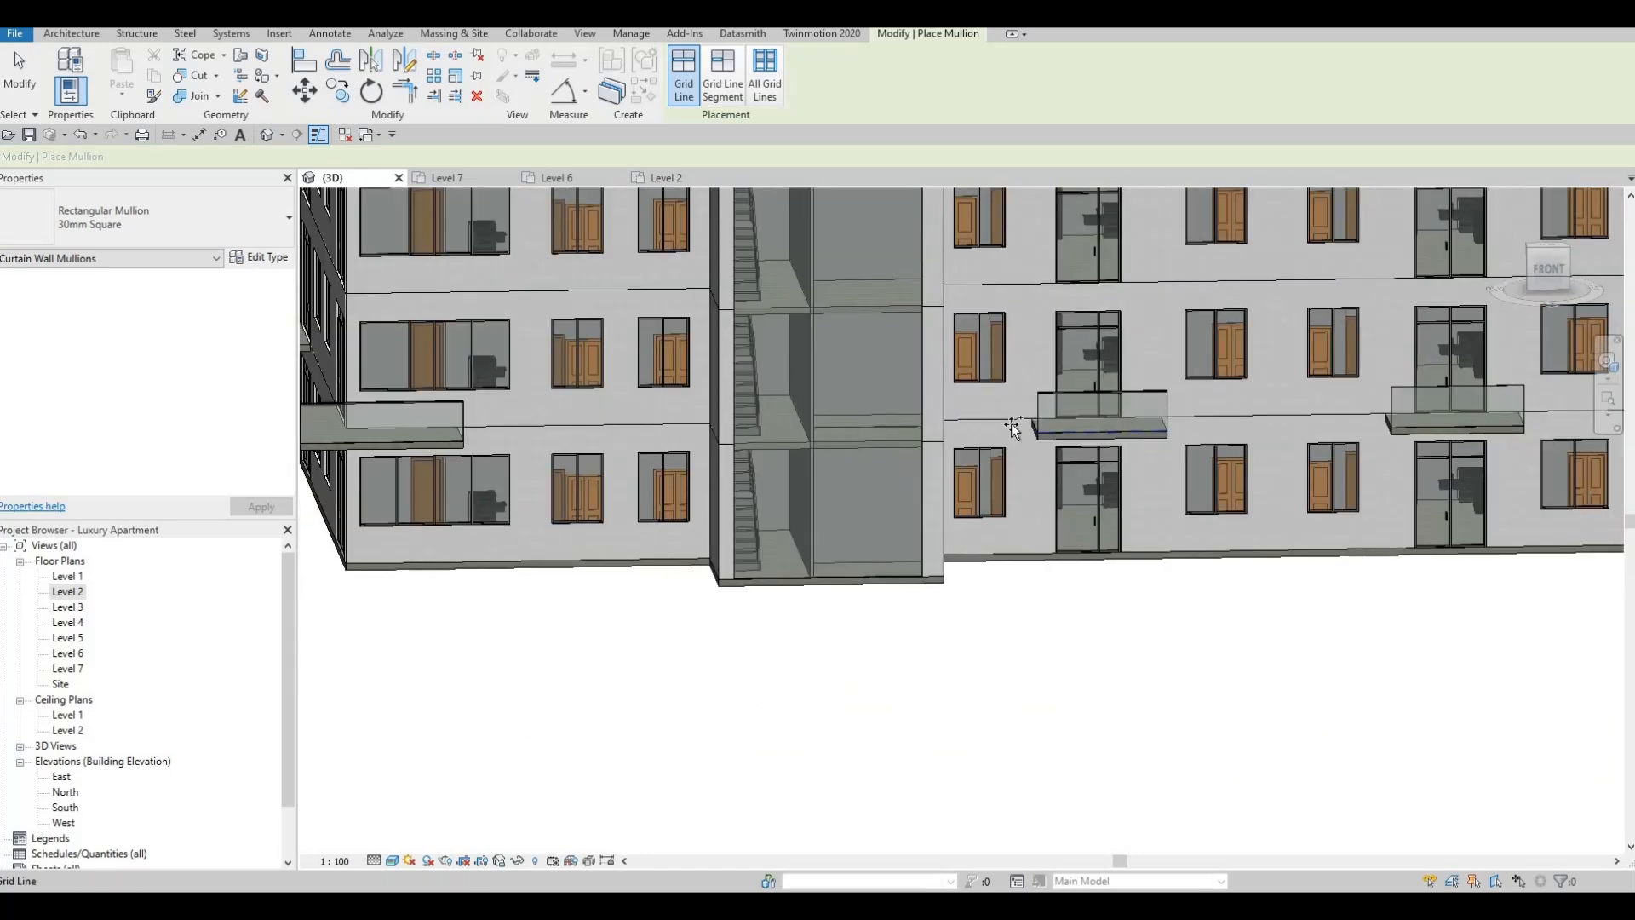
pyautogui.scroll(2, 1161, 391)
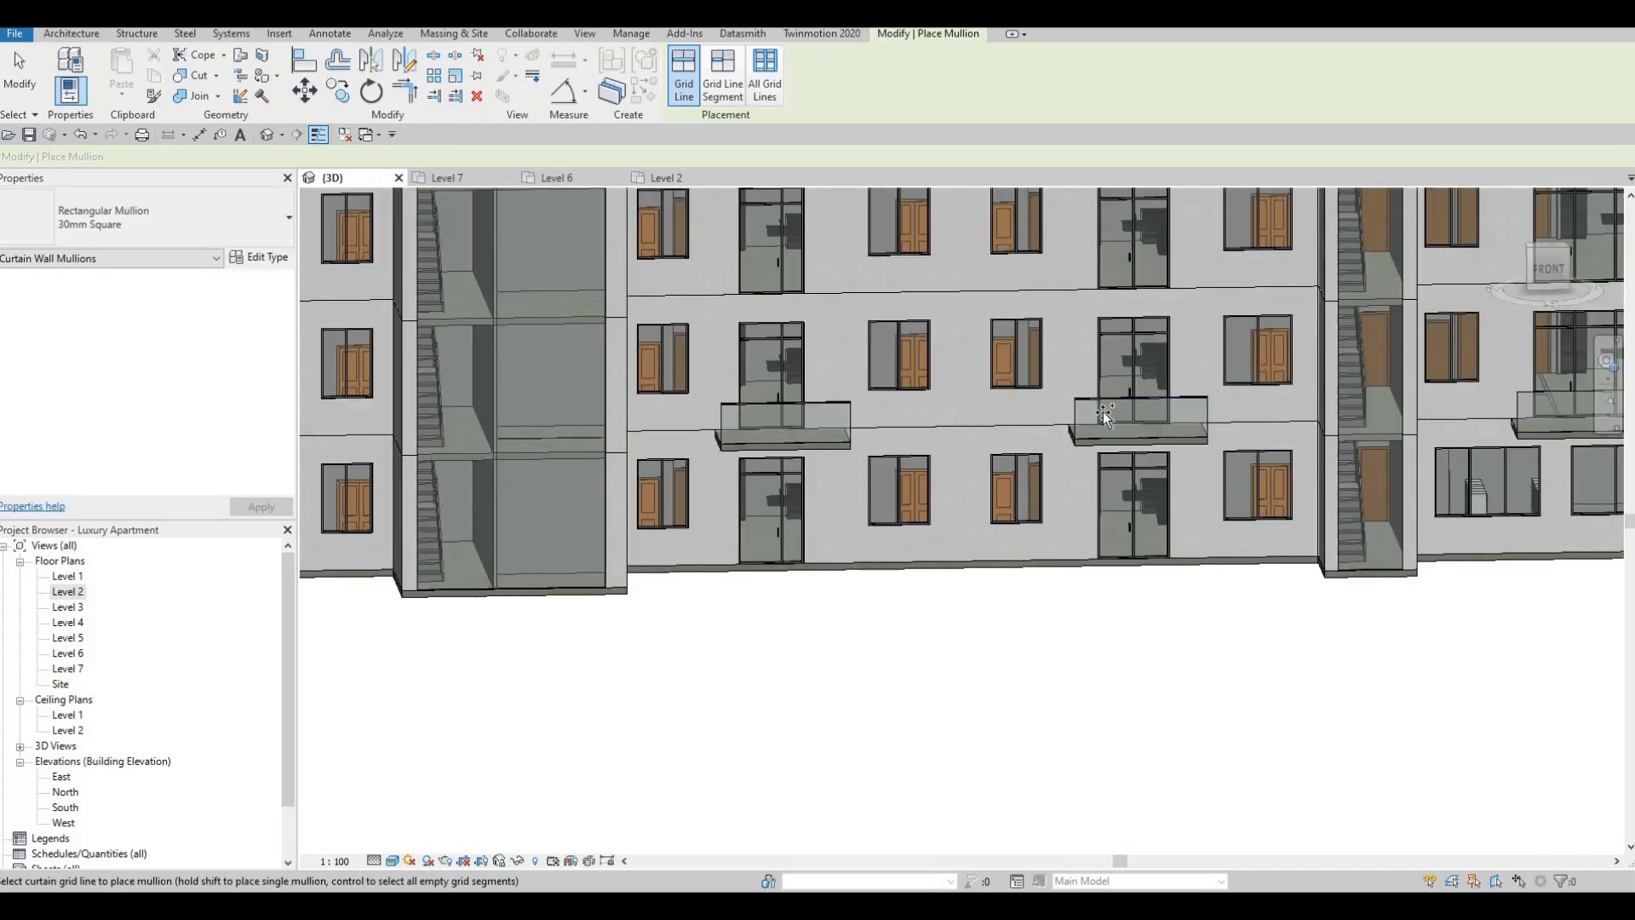
pyautogui.moveTo(1104, 414); pyautogui.dragTo(699, 408, button='middle')
pyautogui.keyDown('shift'); pyautogui.moveTo(1142, 485); pyautogui.dragTo(1211, 490, button='middle'); pyautogui.keyUp('shift')
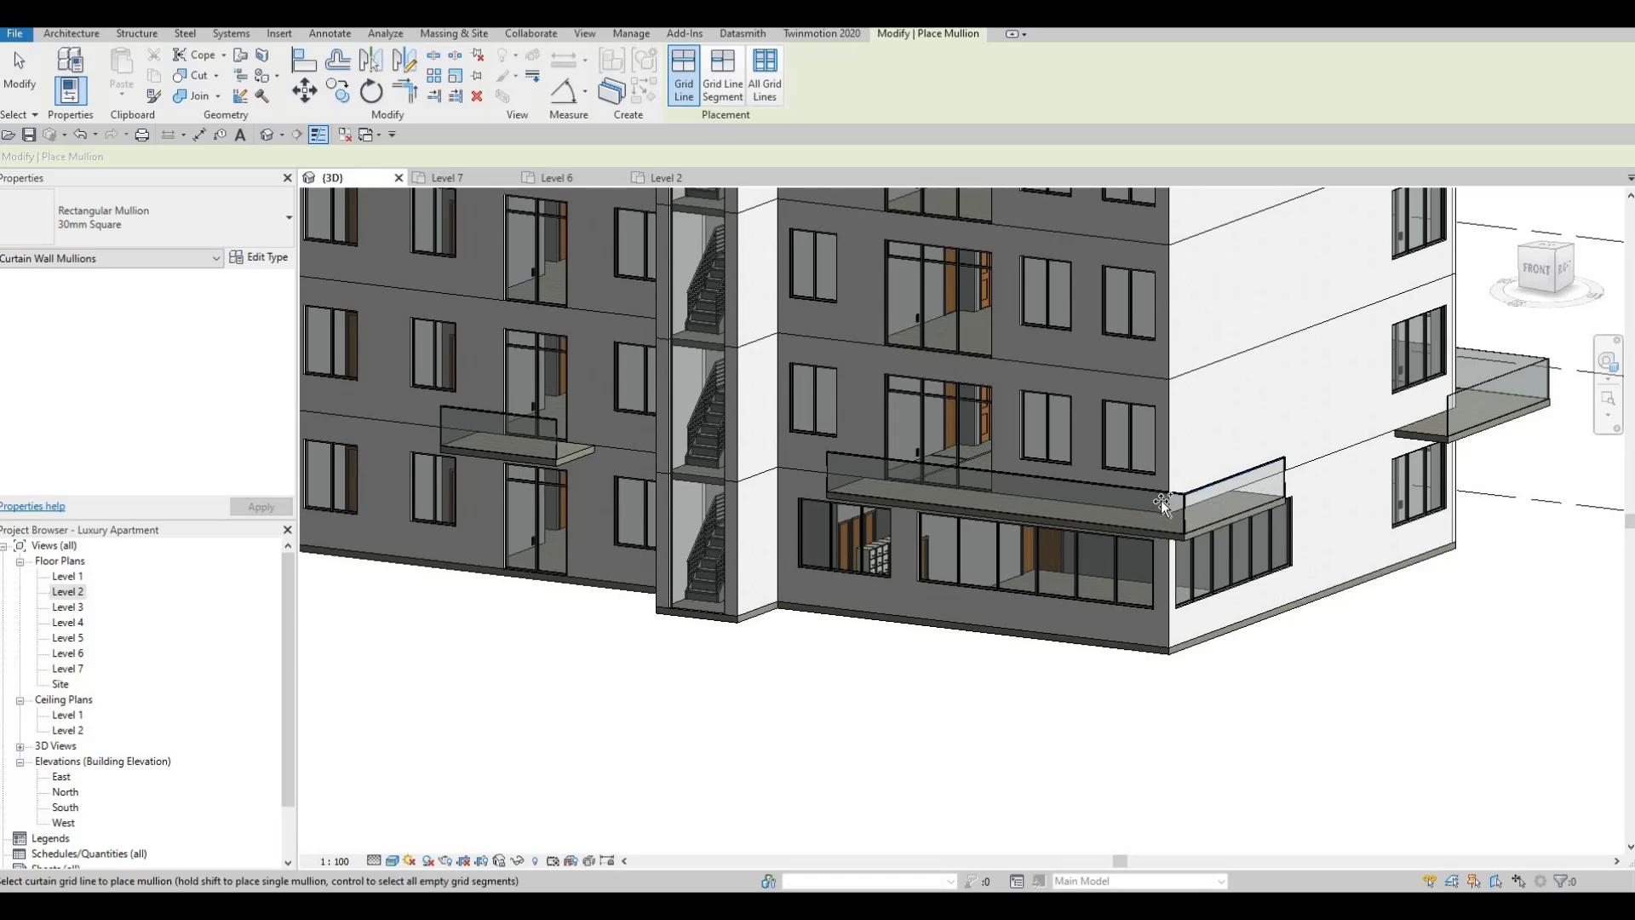
pyautogui.scroll(8, 1163, 502)
pyautogui.scroll(-8, 1062, 492)
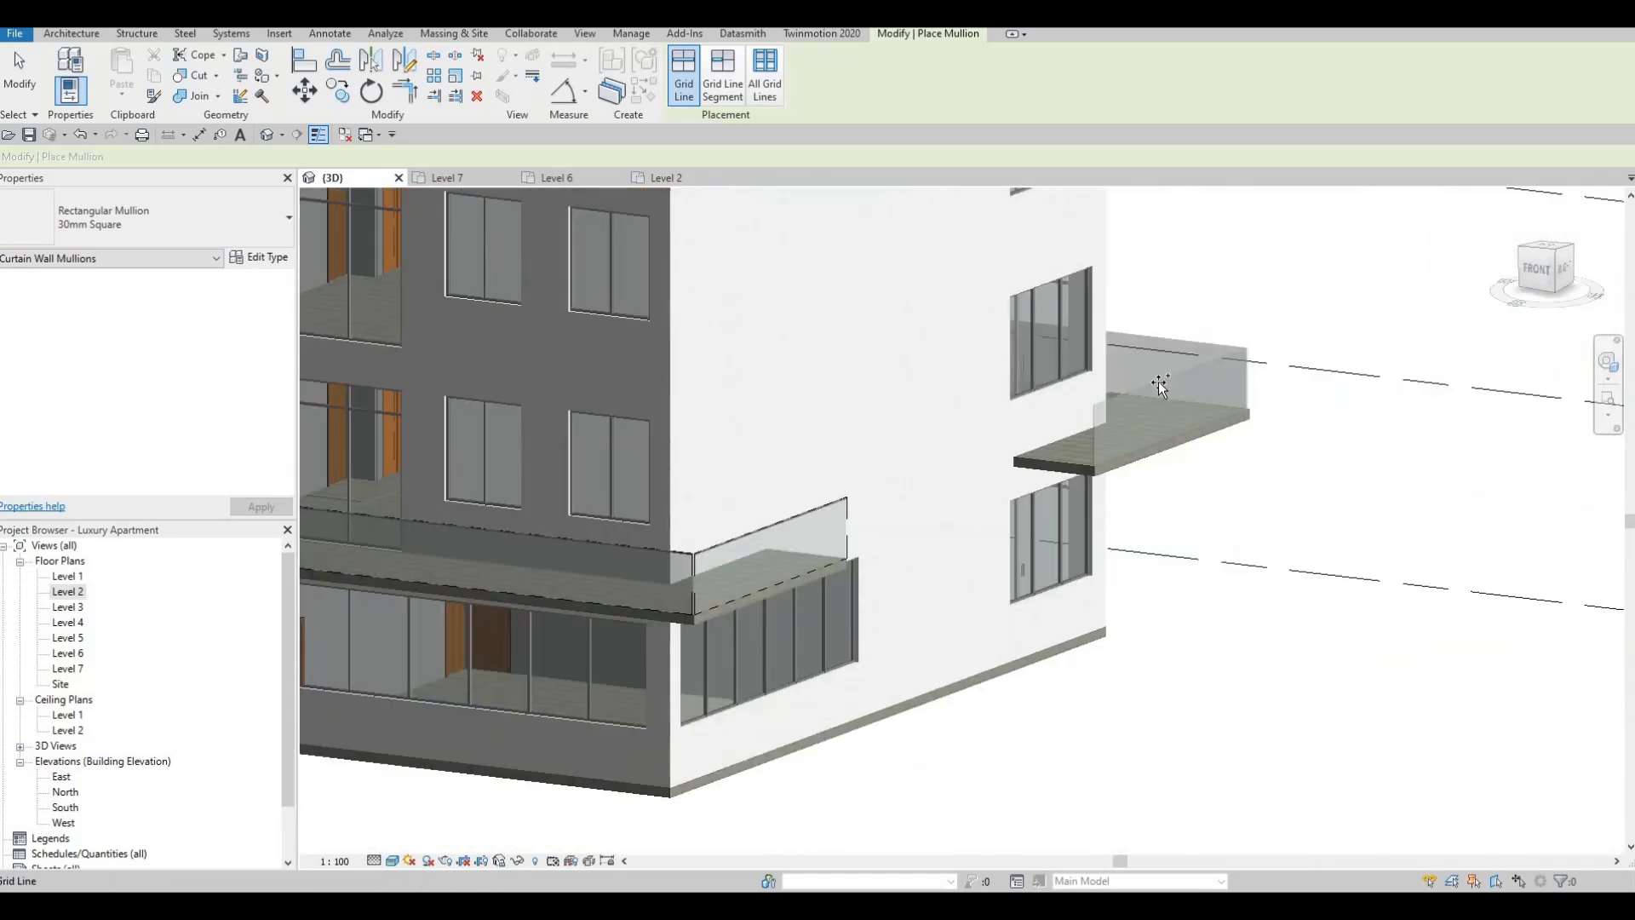
pyautogui.keyDown('shift'); pyautogui.moveTo(1032, 475); pyautogui.dragTo(947, 396, button='middle'); pyautogui.keyUp('shift')
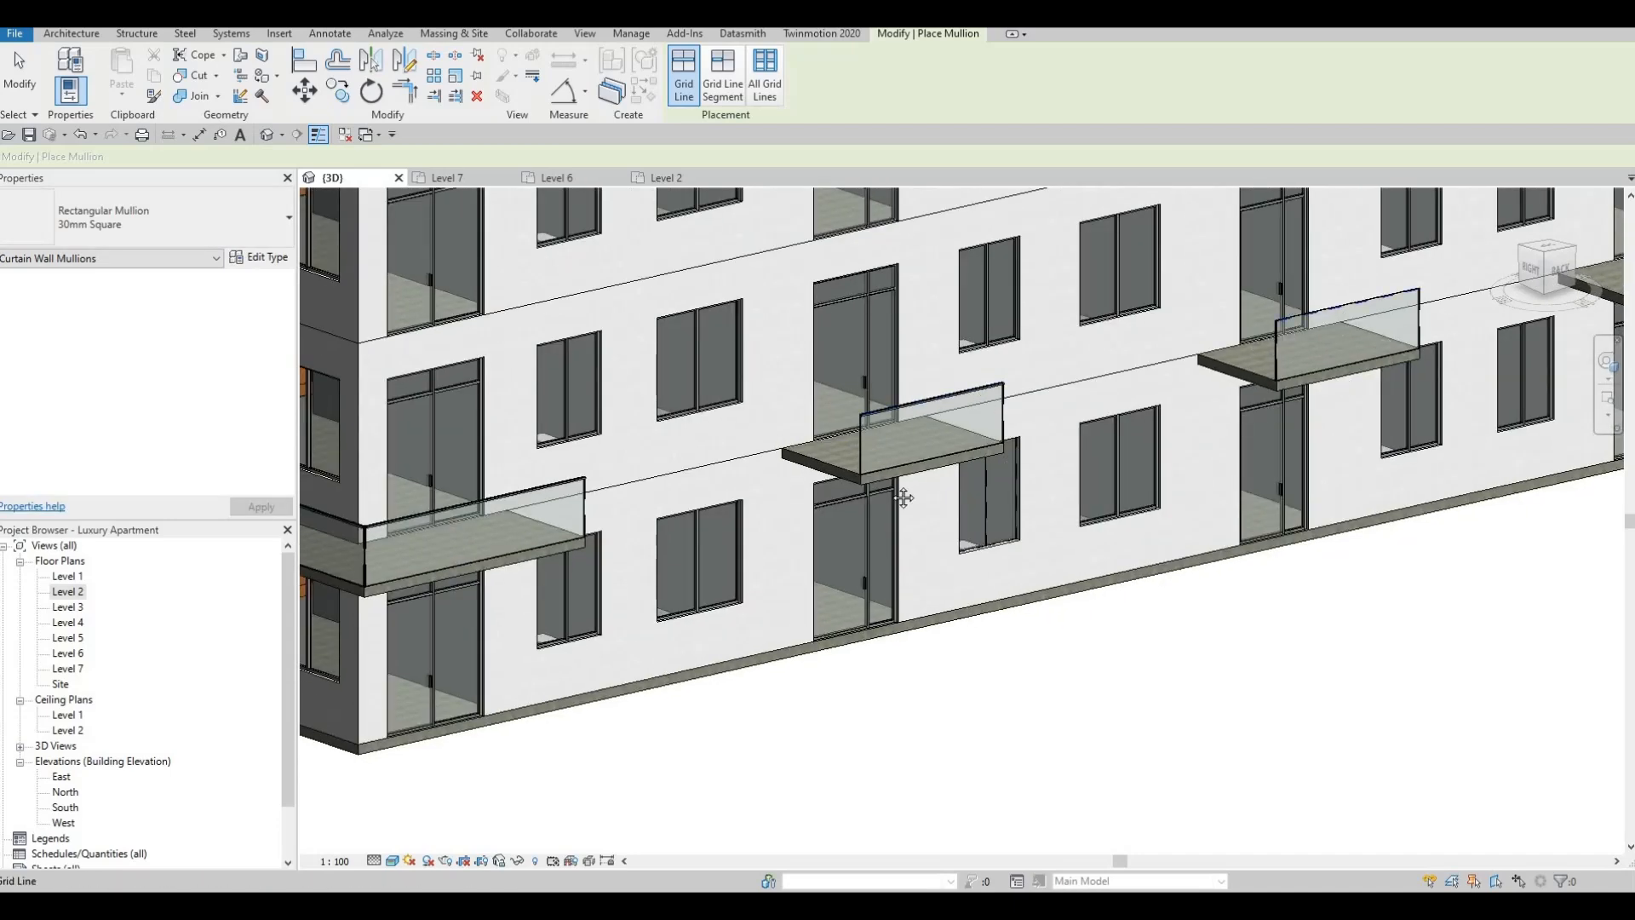
pyautogui.scroll(-3, 1307, 338)
pyautogui.scroll(3, 950, 457)
pyautogui.keyDown('shift'); pyautogui.moveTo(1211, 330); pyautogui.dragTo(1328, 348, button='middle'); pyautogui.keyUp('shift')
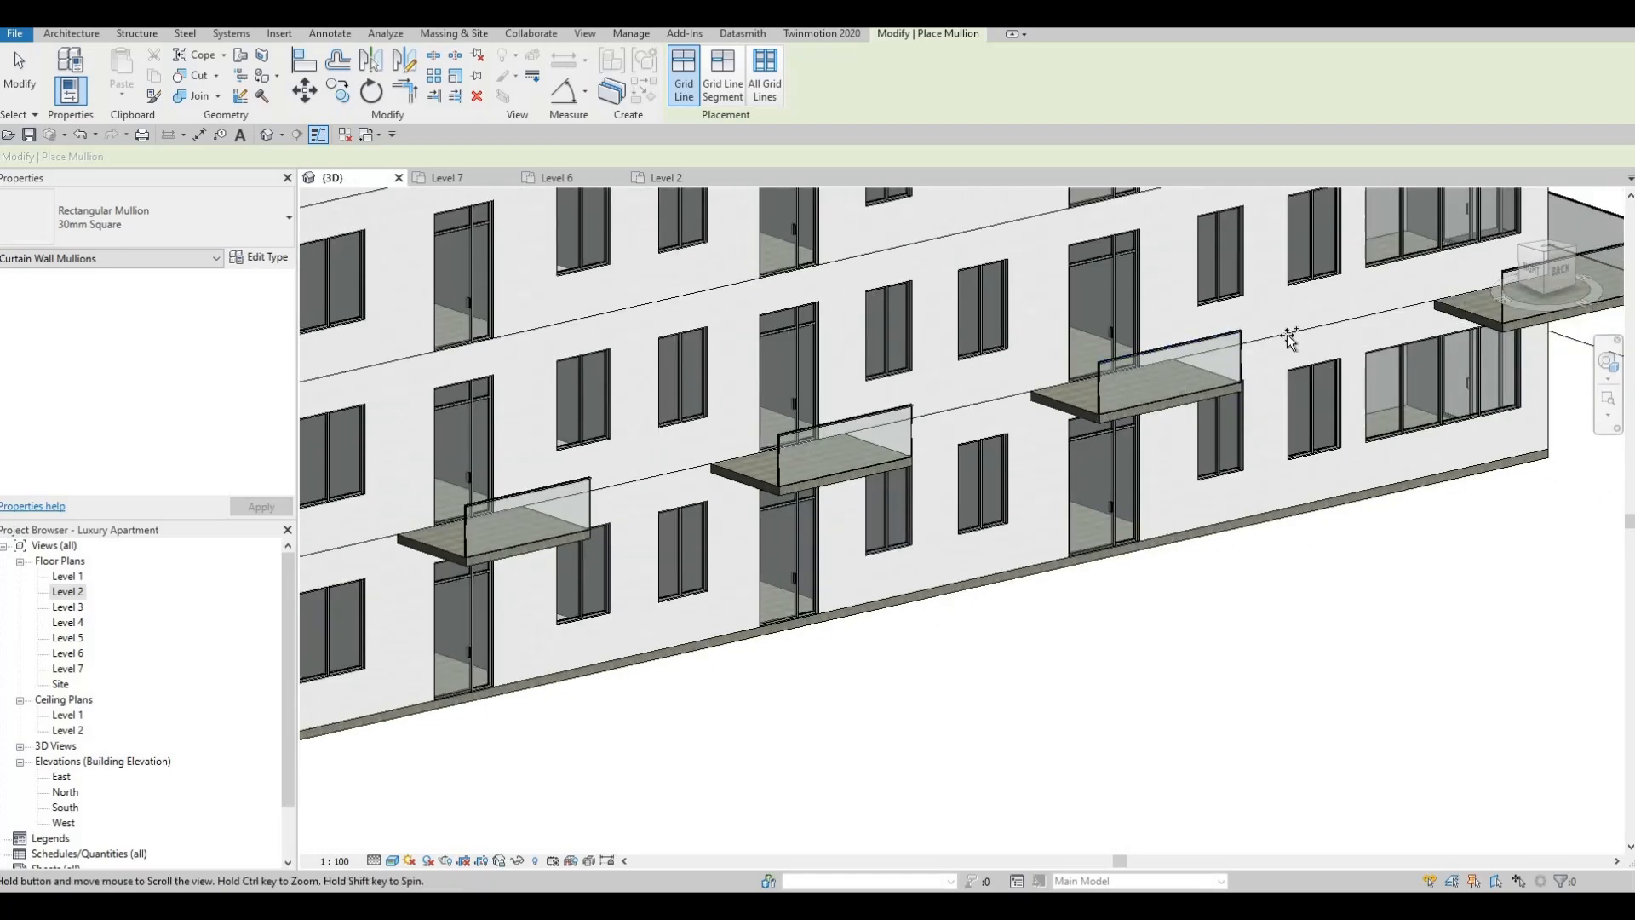
pyautogui.scroll(6, 1290, 338)
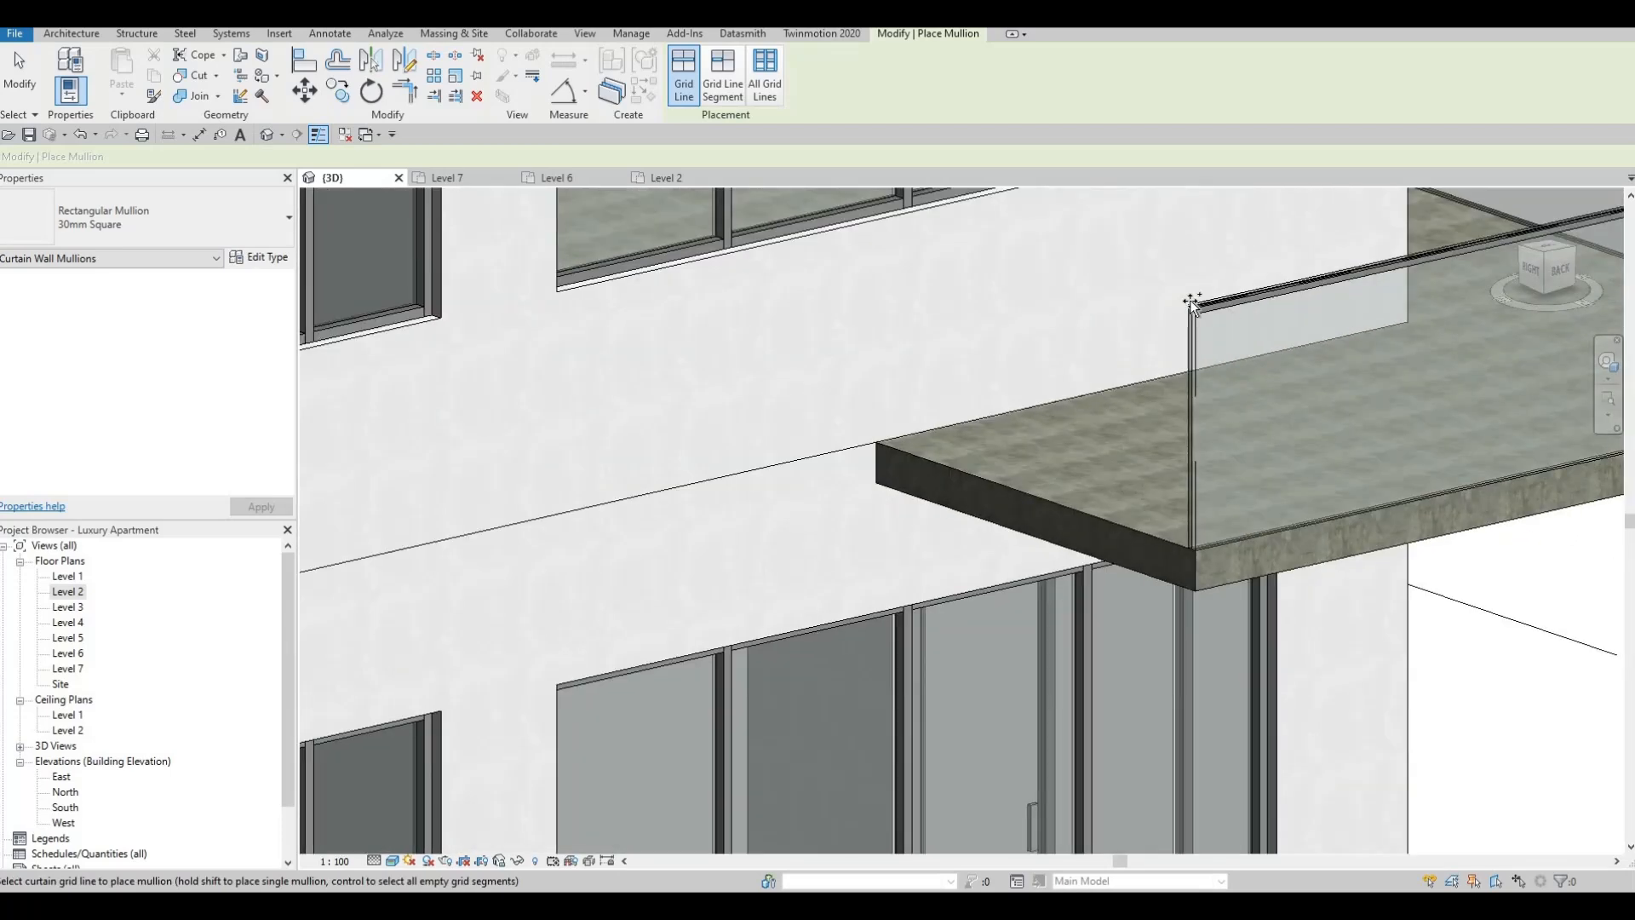
pyautogui.scroll(-2, 1192, 303)
pyautogui.scroll(-5, 1034, 460)
pyautogui.keyDown('shift'); pyautogui.moveTo(1044, 490); pyautogui.dragTo(1034, 527, button='middle'); pyautogui.keyUp('shift')
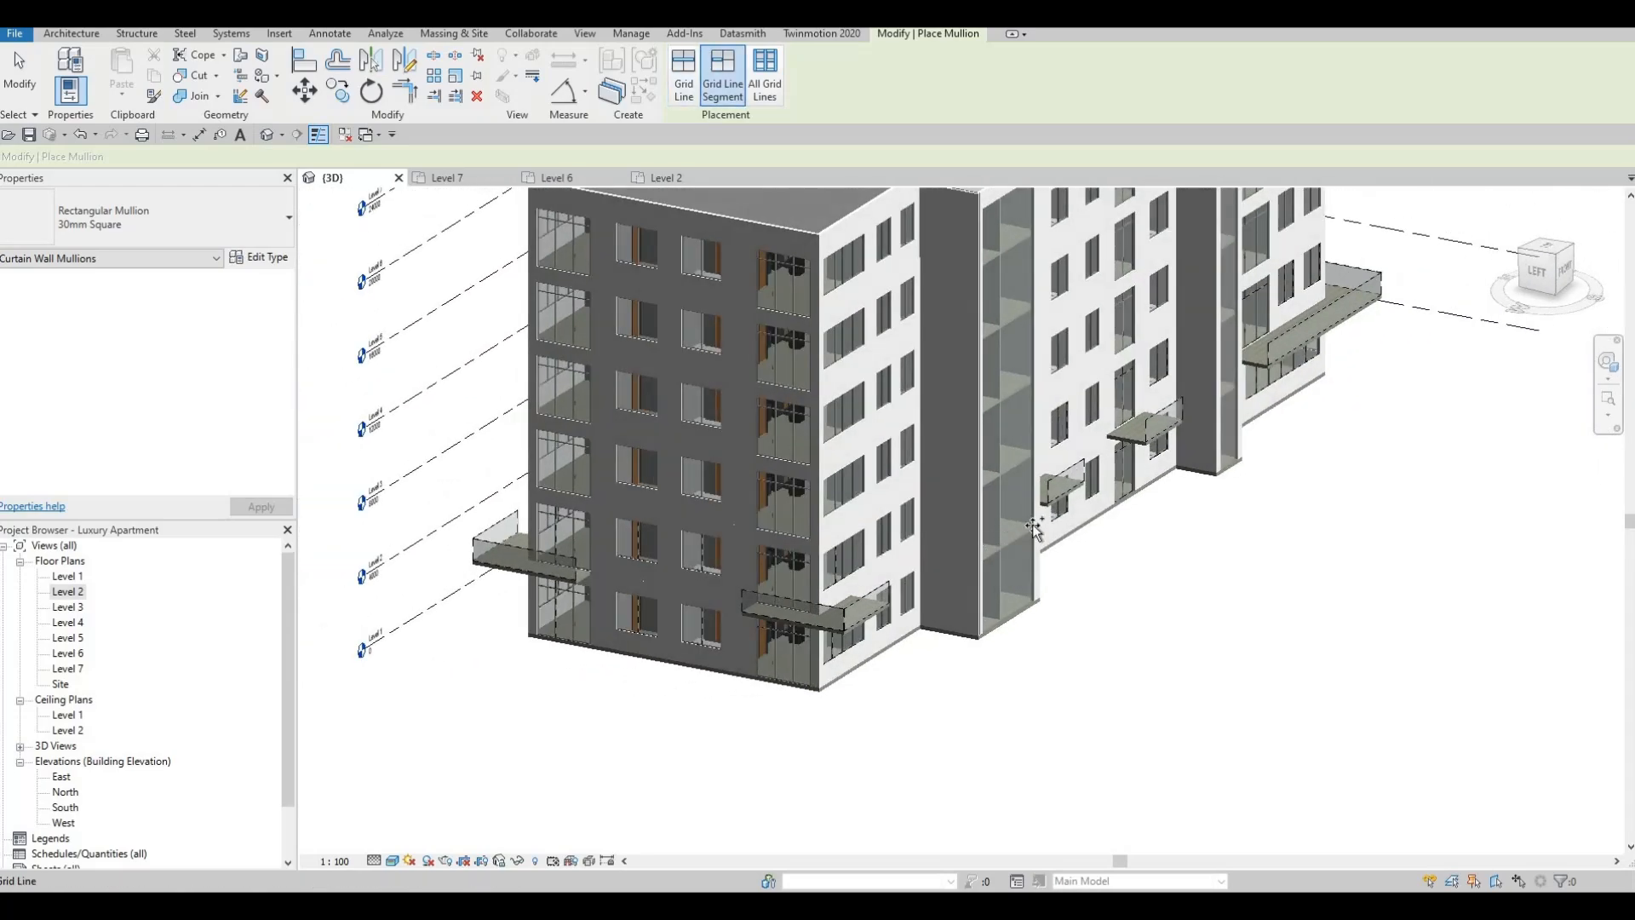
pyautogui.scroll(5, 1035, 528)
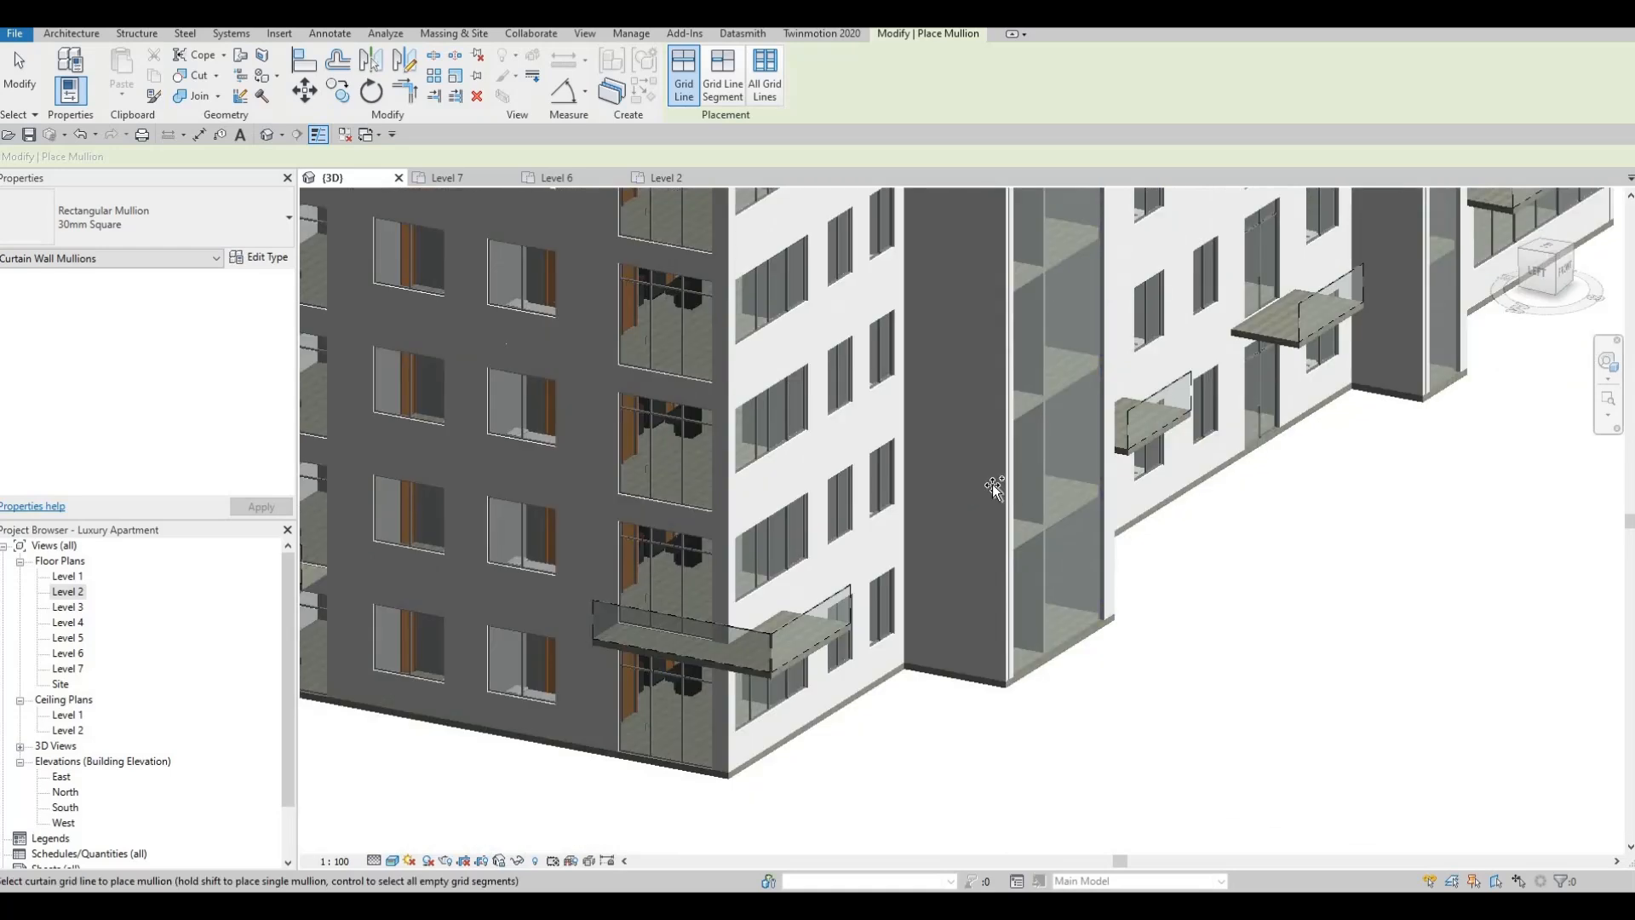
pyautogui.scroll(-3, 993, 484)
pyautogui.press('Escape')
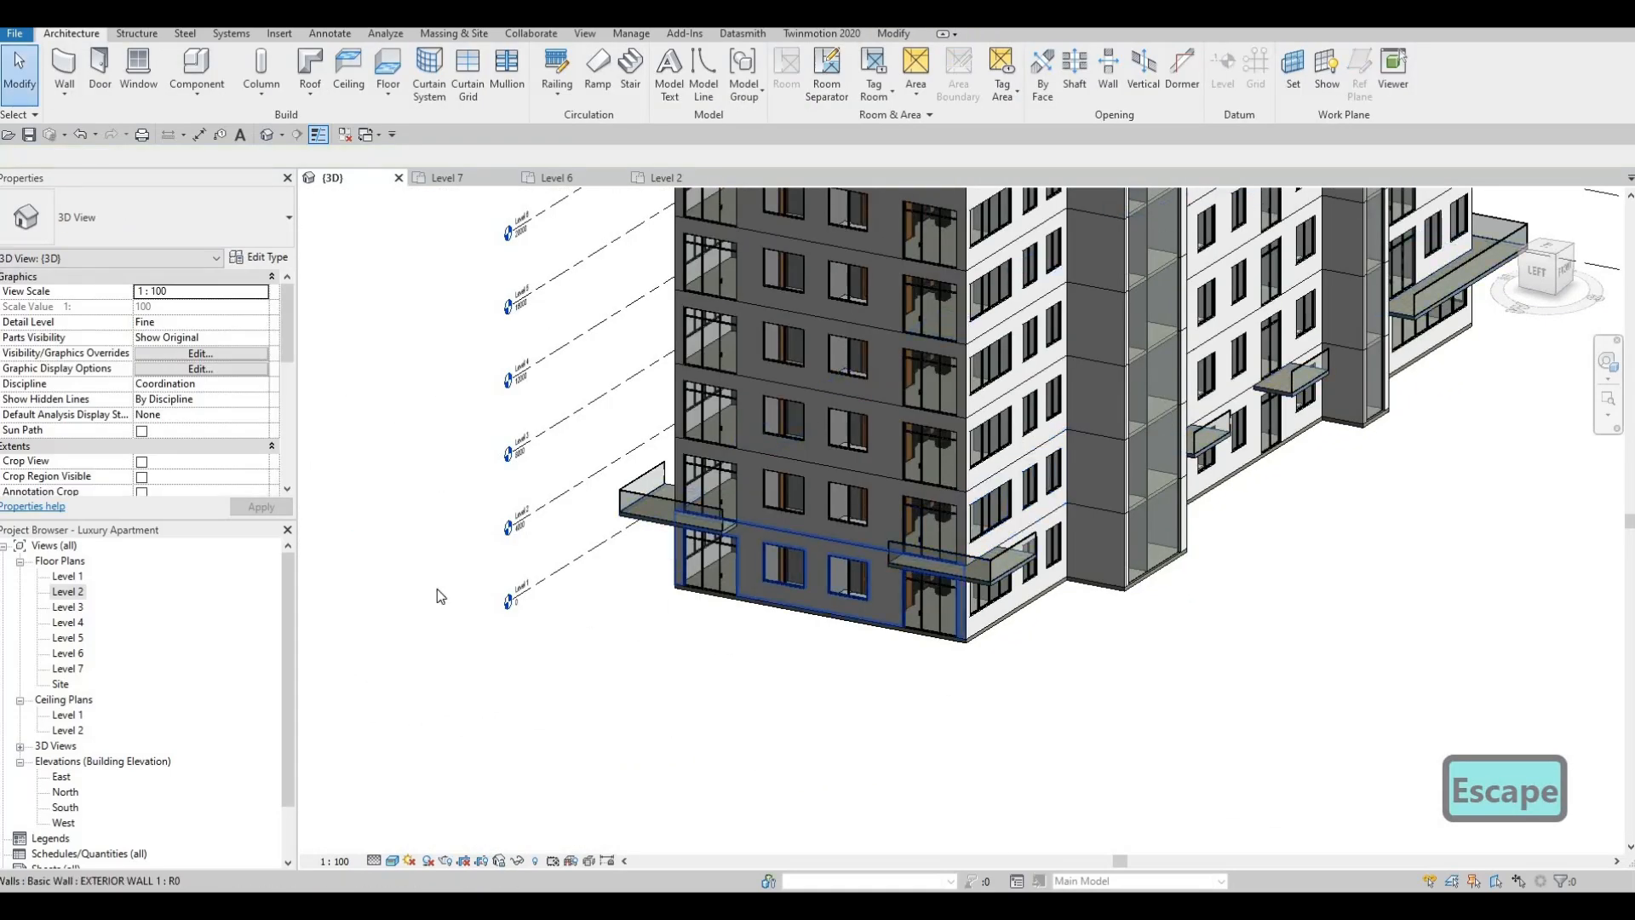
# - Open the Level 2 floor plan and select the glass railings of the two corner balconies on grid 1
pyautogui.doubleClick(68, 591)
pyautogui.moveTo(574, 553); pyautogui.dragTo(632, 613, button='middle')
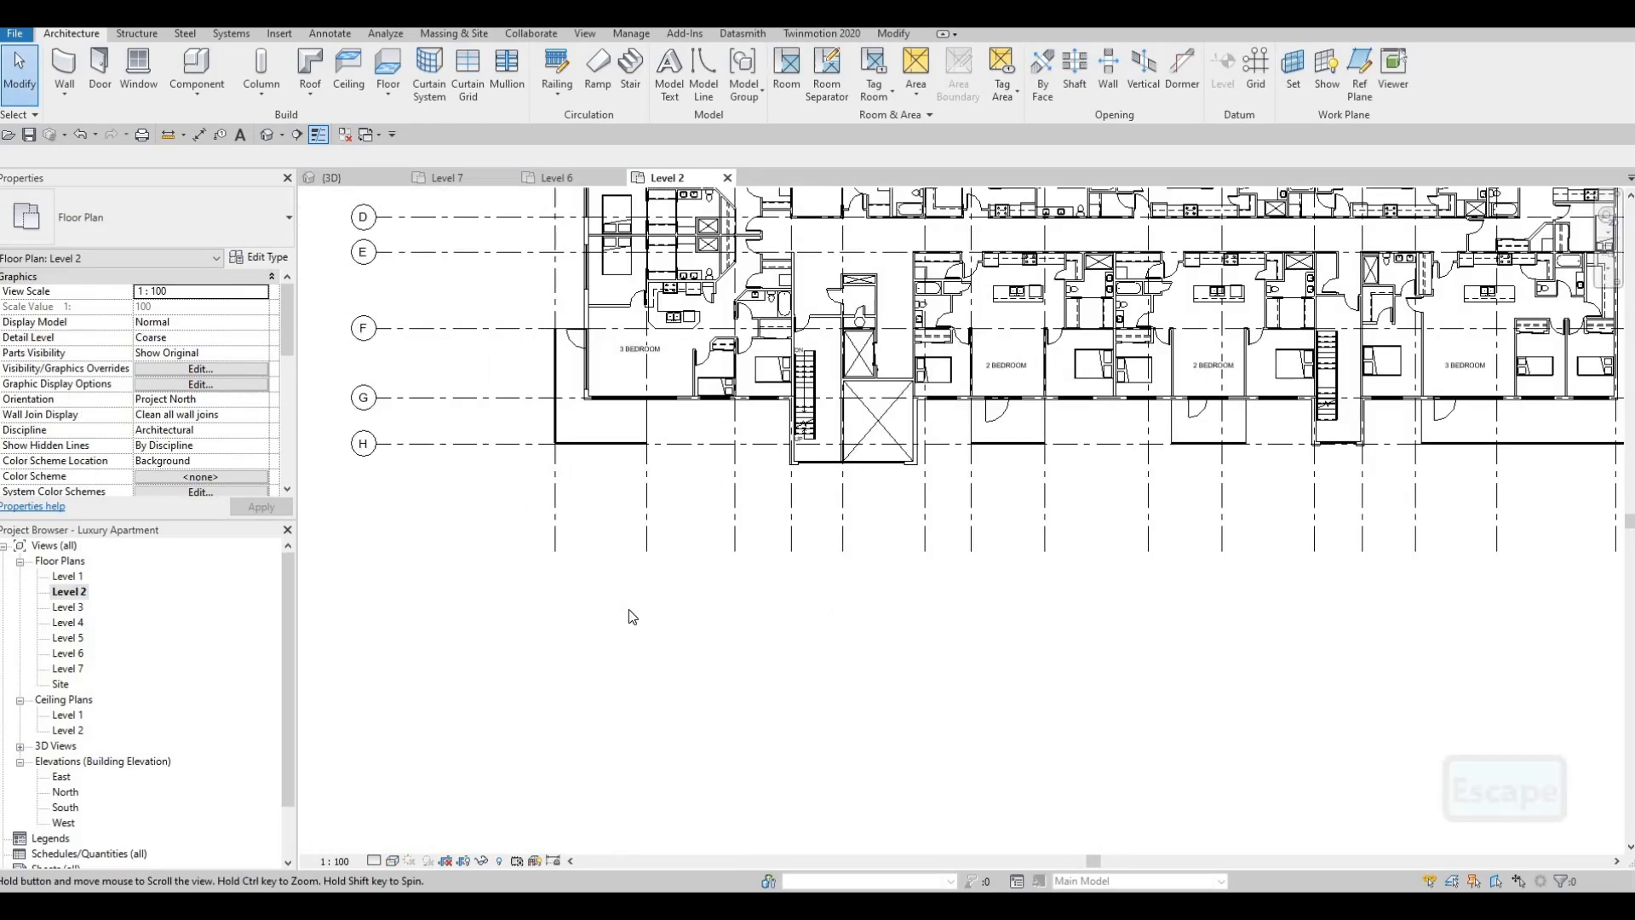
pyautogui.moveTo(672, 411); pyautogui.dragTo(690, 447, button='middle')
pyautogui.scroll(7, 640, 372)
pyautogui.moveTo(570, 268); pyautogui.dragTo(661, 673)
pyautogui.keyDown('ctrl'); pyautogui.moveTo(914, 684); pyautogui.dragTo(544, 568); pyautogui.keyUp('ctrl')
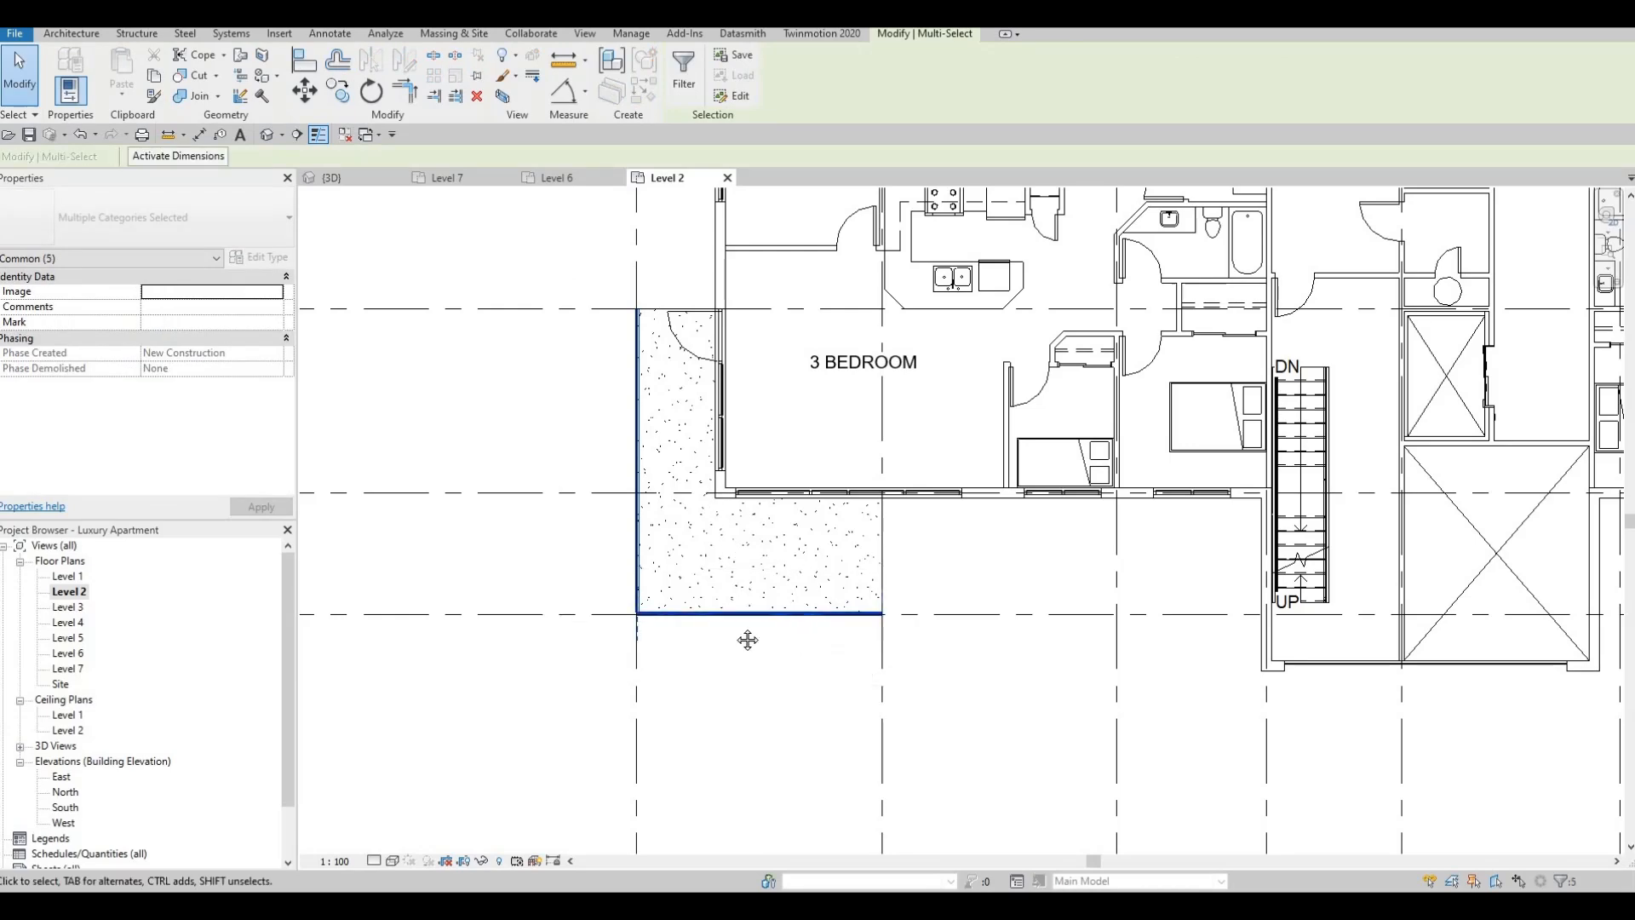
pyautogui.scroll(-3, 749, 661)
pyautogui.moveTo(742, 419); pyautogui.dragTo(747, 525, button='middle')
pyautogui.keyDown('ctrl'); pyautogui.moveTo(741, 514); pyautogui.dragTo(724, 349); pyautogui.keyUp('ctrl')
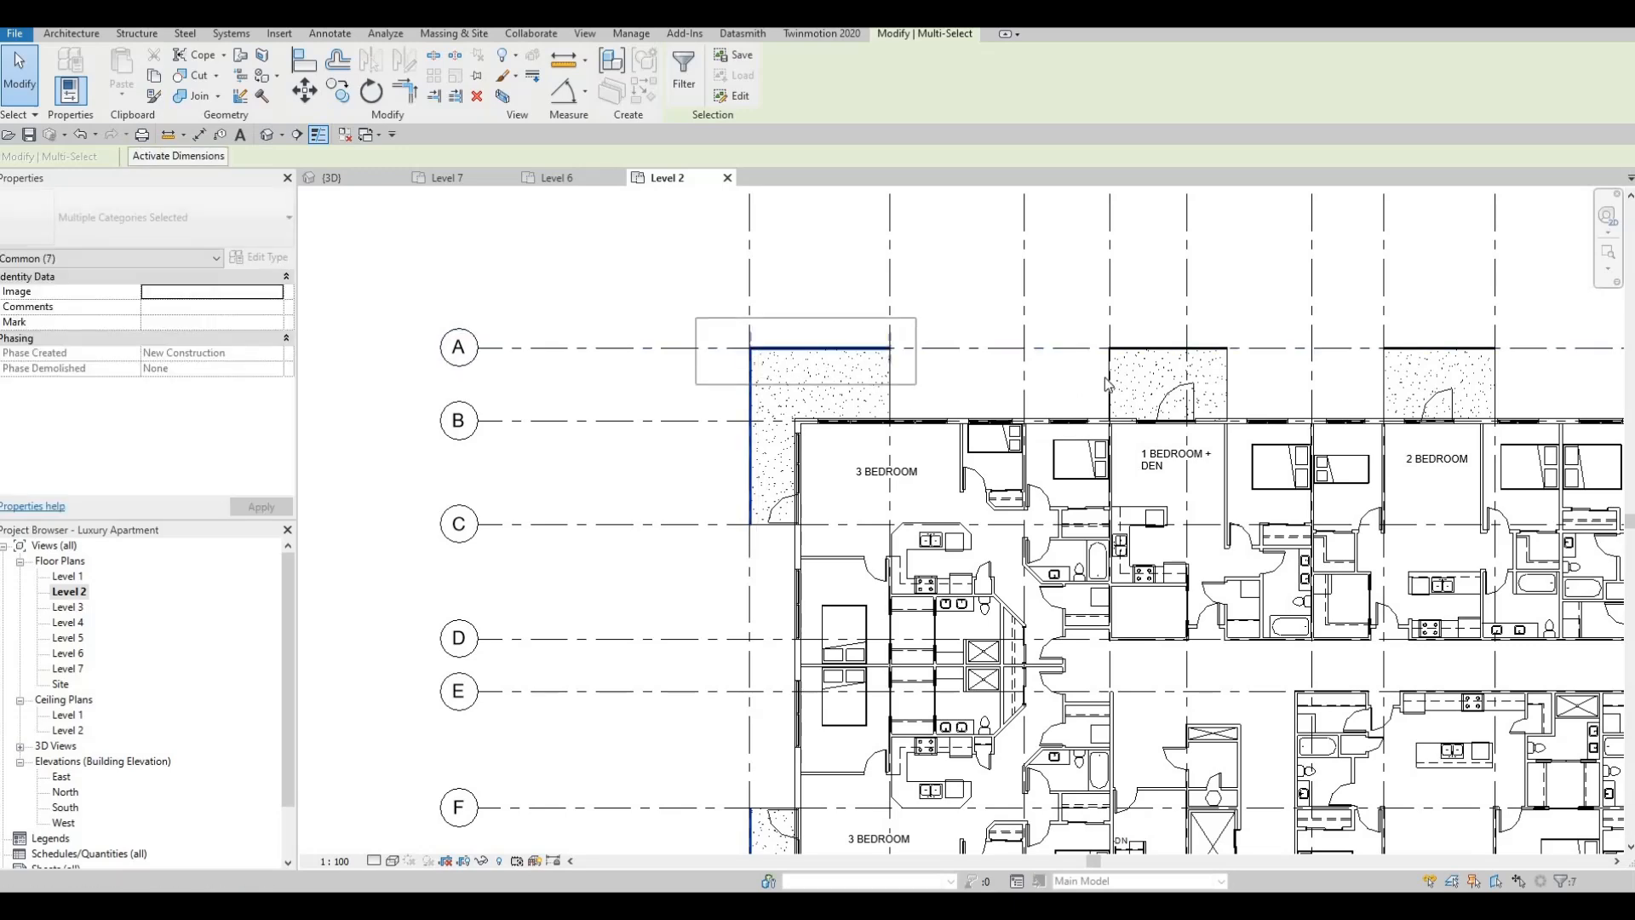
# - Add the remaining balcony railings along grids A and H and beyond grid 15 to the selection
pyautogui.moveTo(969, 350); pyautogui.dragTo(683, 375, button='middle')
pyautogui.scroll(-3, 685, 375)
pyautogui.scroll(-1, 787, 382)
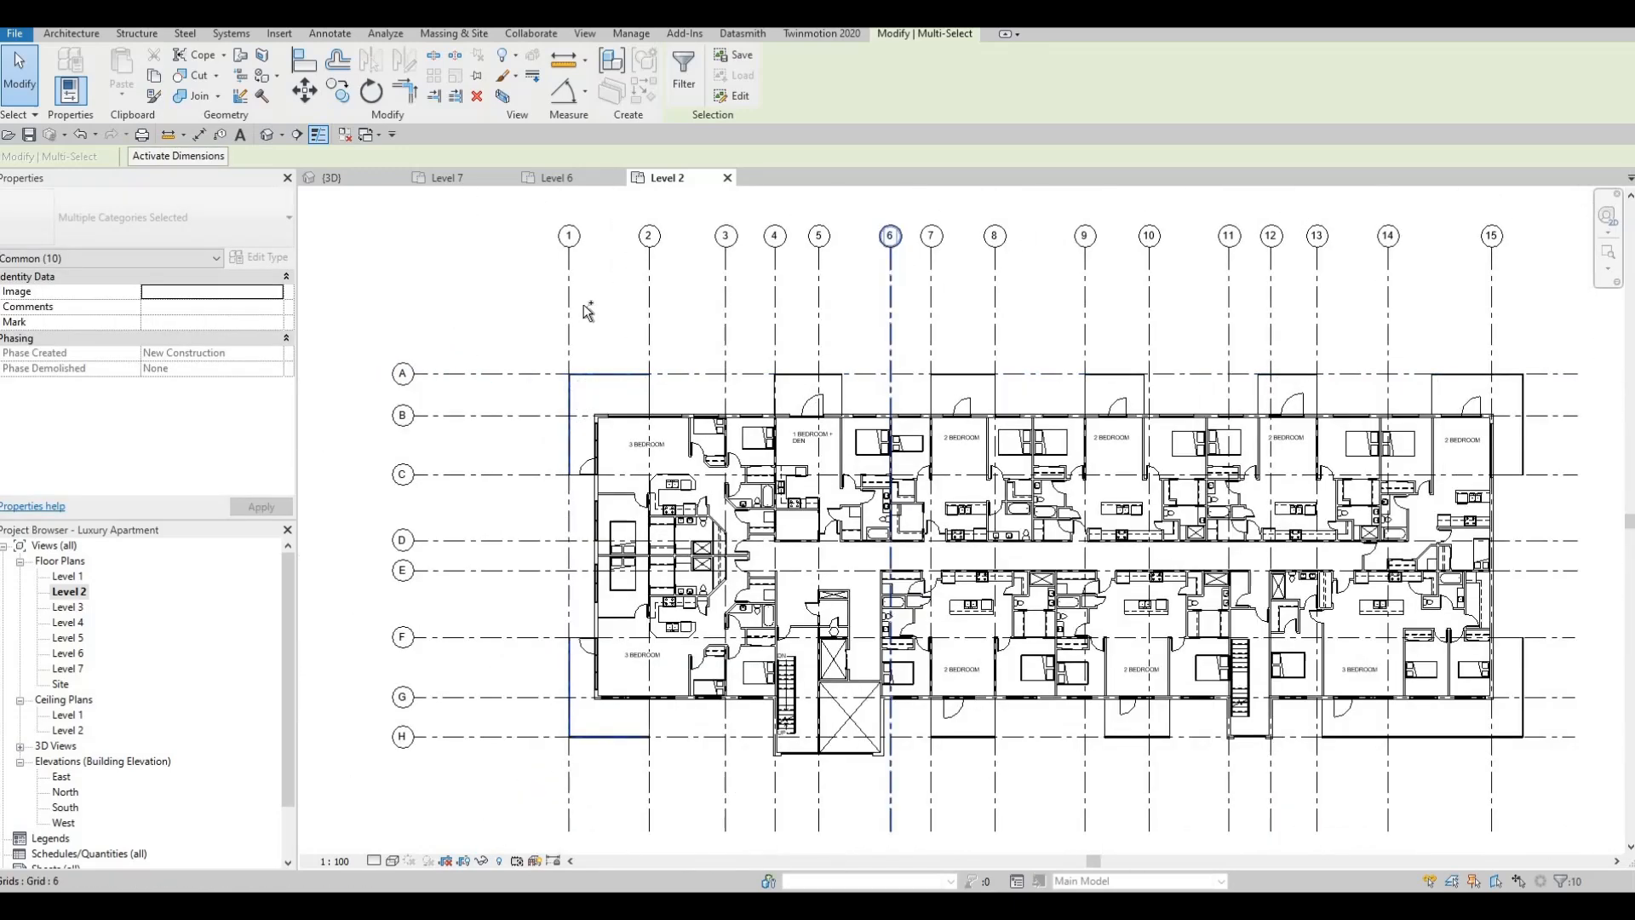
pyautogui.moveTo(911, 373); pyautogui.dragTo(740, 335, button='middle')
pyautogui.keyDown('ctrl'); pyautogui.moveTo(570, 299); pyautogui.dragTo(1388, 356); pyautogui.keyUp('ctrl')
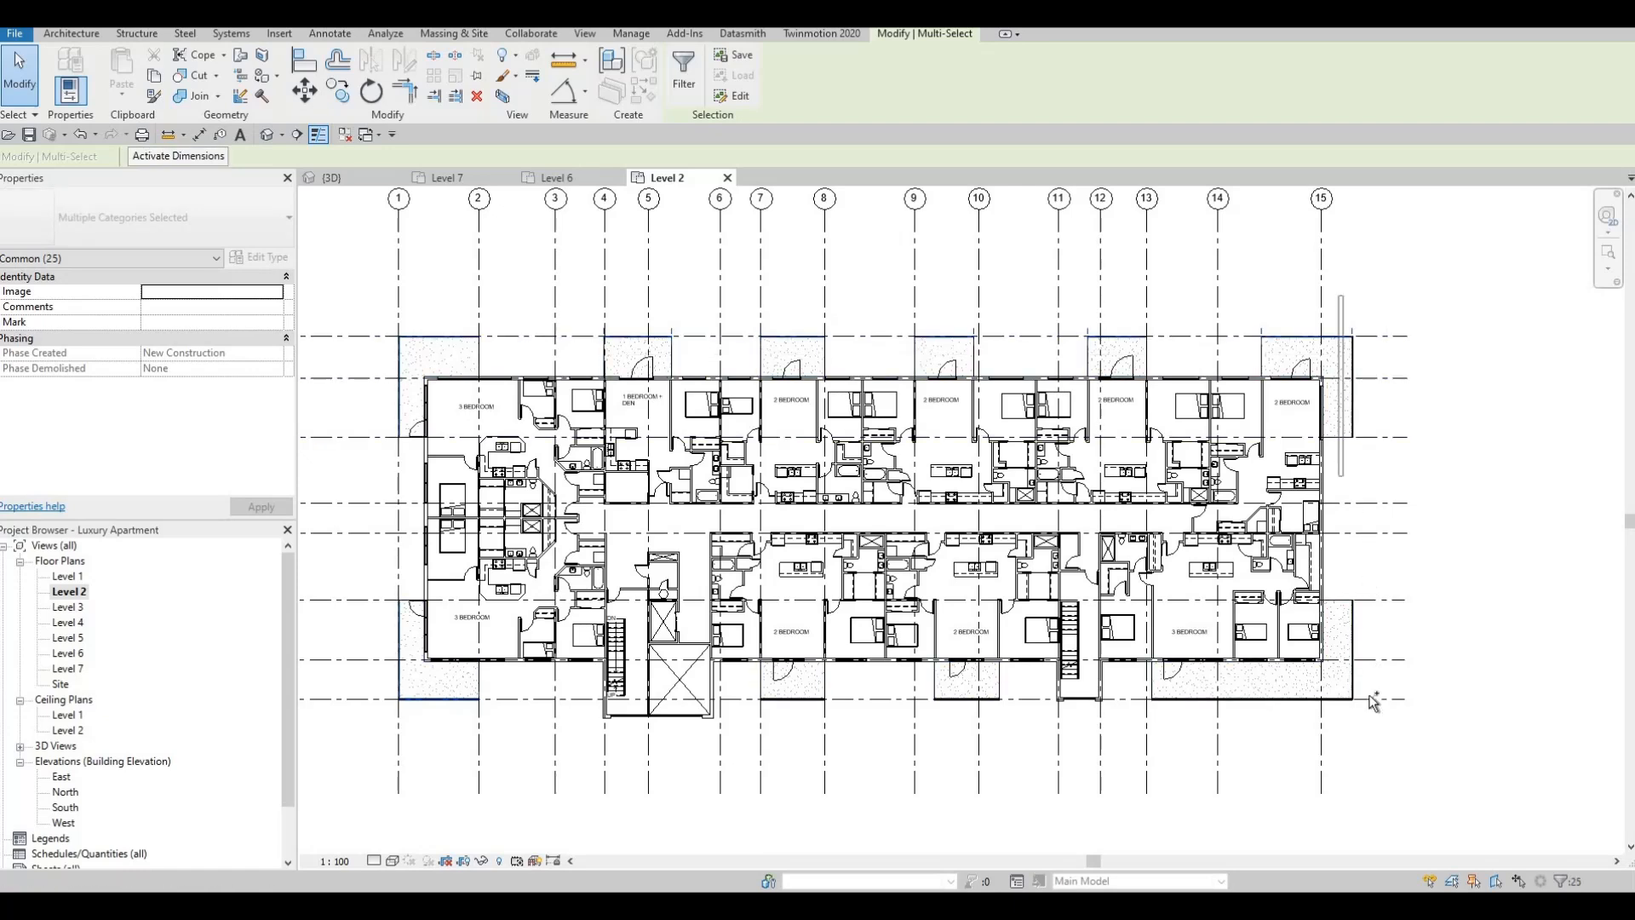
pyautogui.keyDown('ctrl'); pyautogui.moveTo(1379, 730); pyautogui.dragTo(1377, 732); pyautogui.keyUp('ctrl')
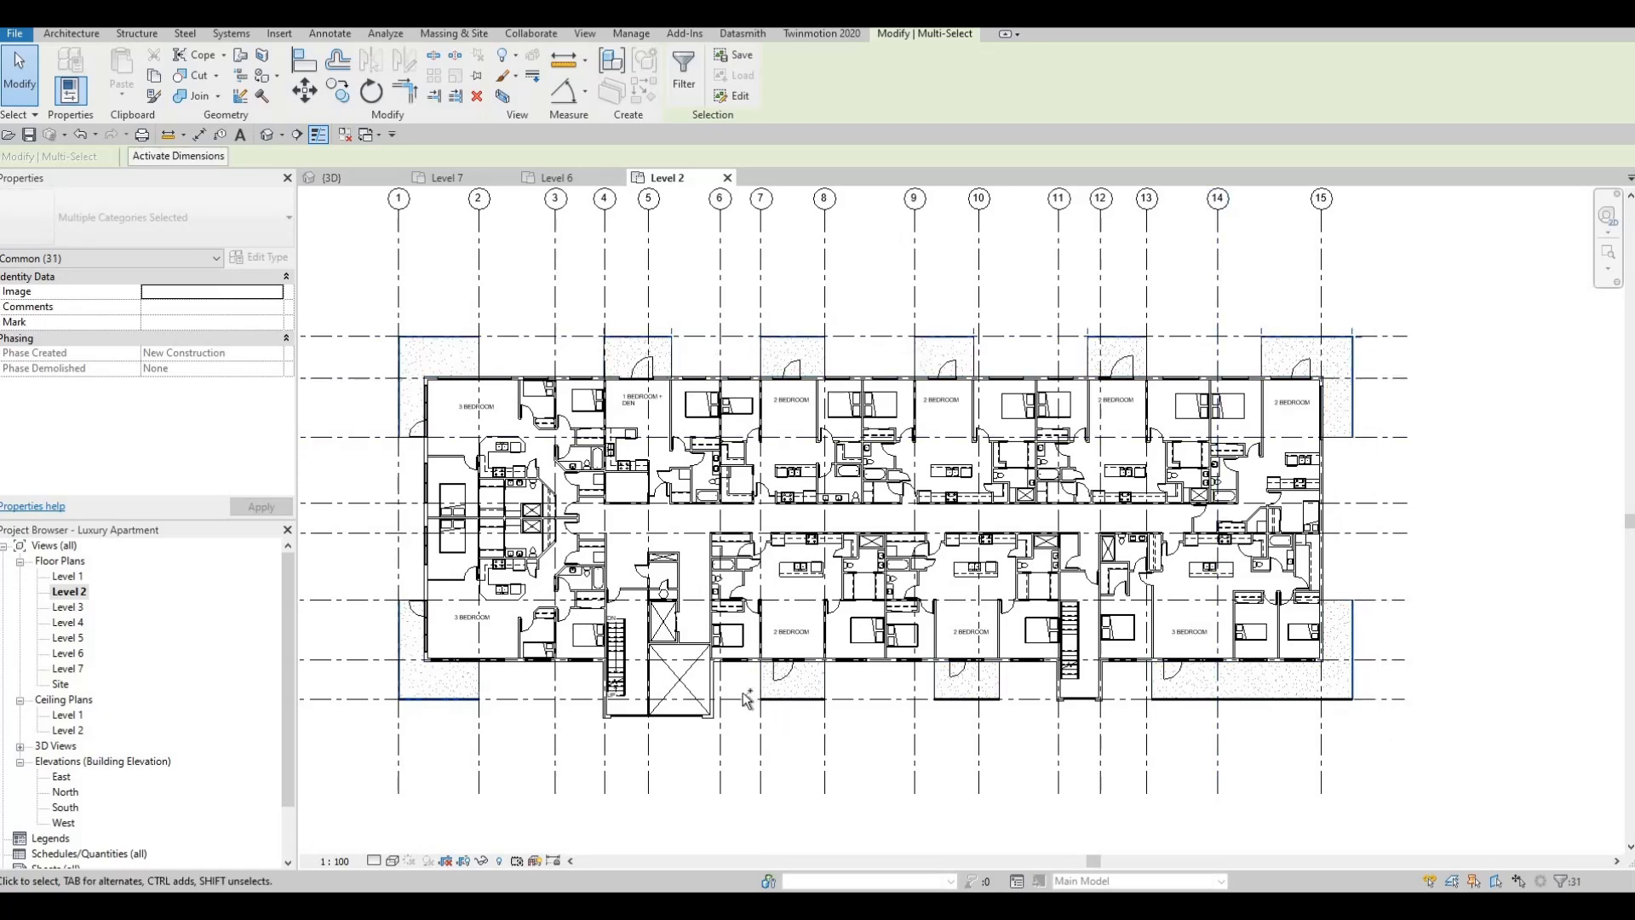
pyautogui.keyDown('ctrl'); pyautogui.moveTo(1200, 781); pyautogui.dragTo(1359, 794); pyautogui.keyUp('ctrl')
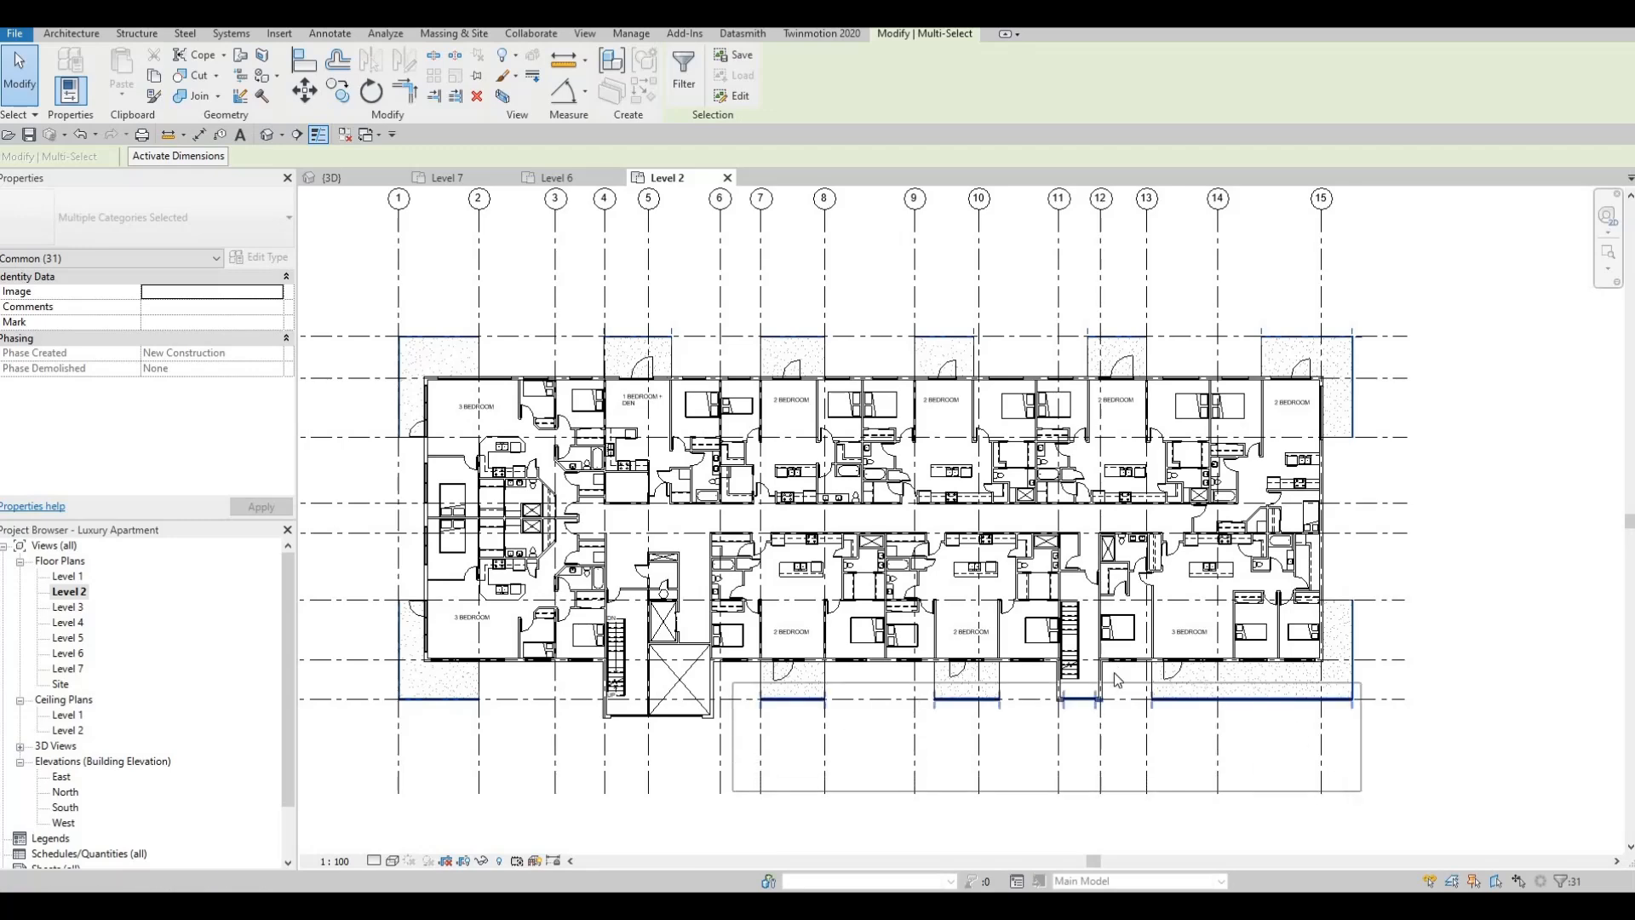
# - Remove the stair bay's curtain wall between grids 11 and 12 from the railing selection
pyautogui.scroll(5, 1056, 699)
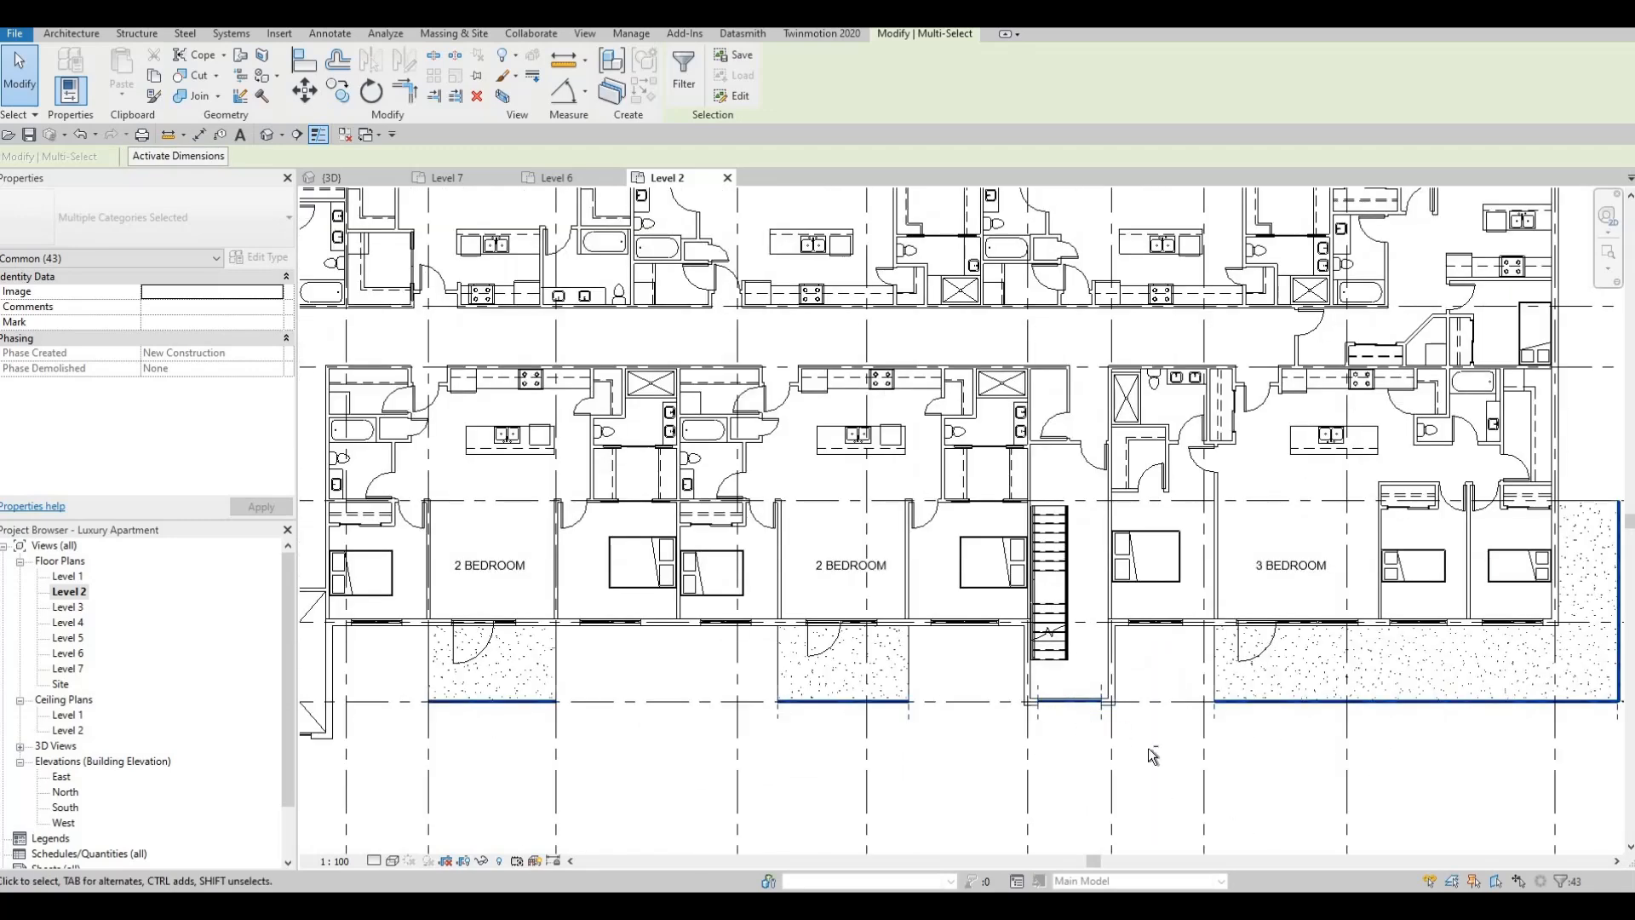
pyautogui.keyDown('shift'); pyautogui.moveTo(986, 694); pyautogui.dragTo(988, 691); pyautogui.keyUp('shift')
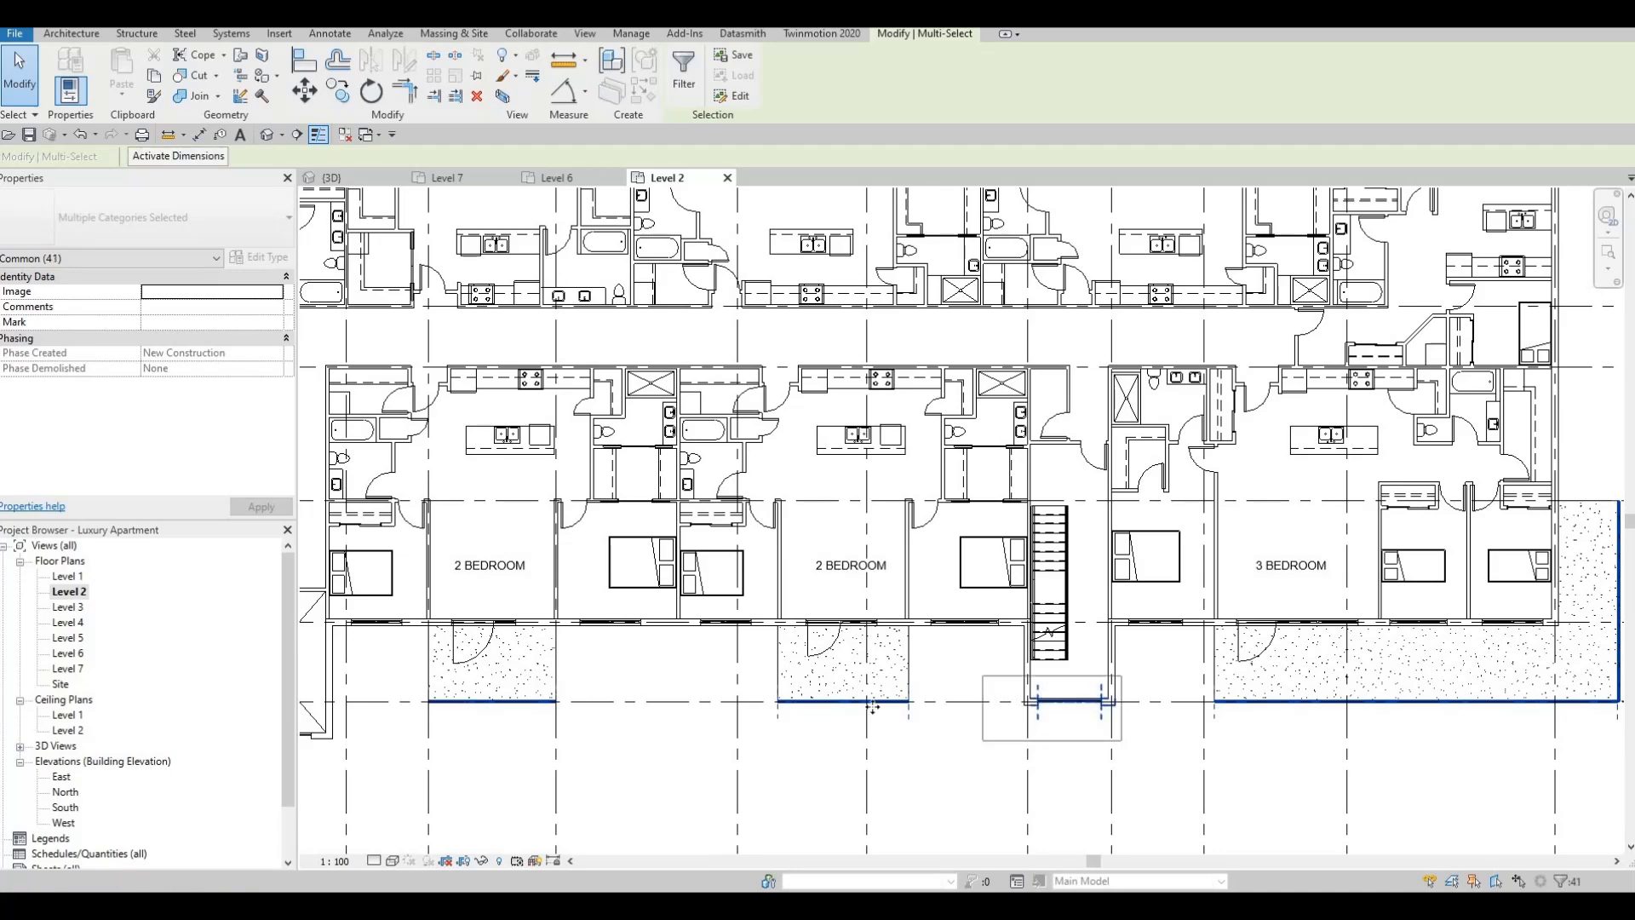
pyautogui.moveTo(860, 723); pyautogui.dragTo(1162, 697, button='middle')
pyautogui.scroll(-1, 1162, 698)
pyautogui.moveTo(1289, 744); pyautogui.dragTo(1083, 652, button='middle')
pyautogui.scroll(-1, 1083, 656)
pyautogui.scroll(-2, 1027, 630)
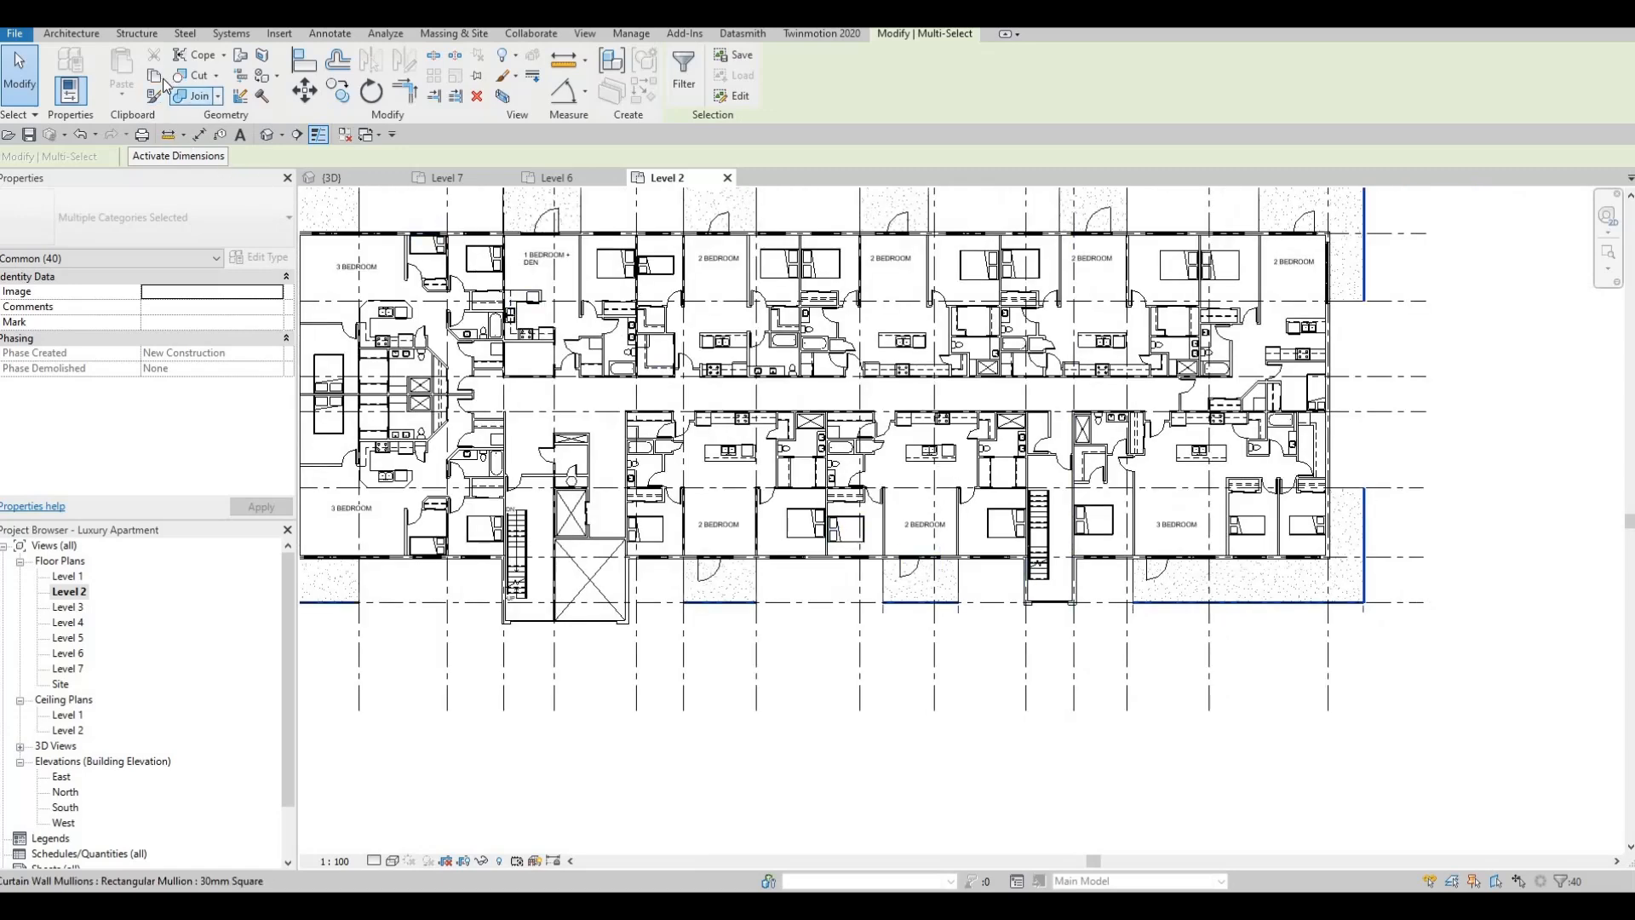
# - Copy the selected balcony railings and paste them aligned to Levels 3 through 6
pyautogui.hotkey('ctrl', 'c')
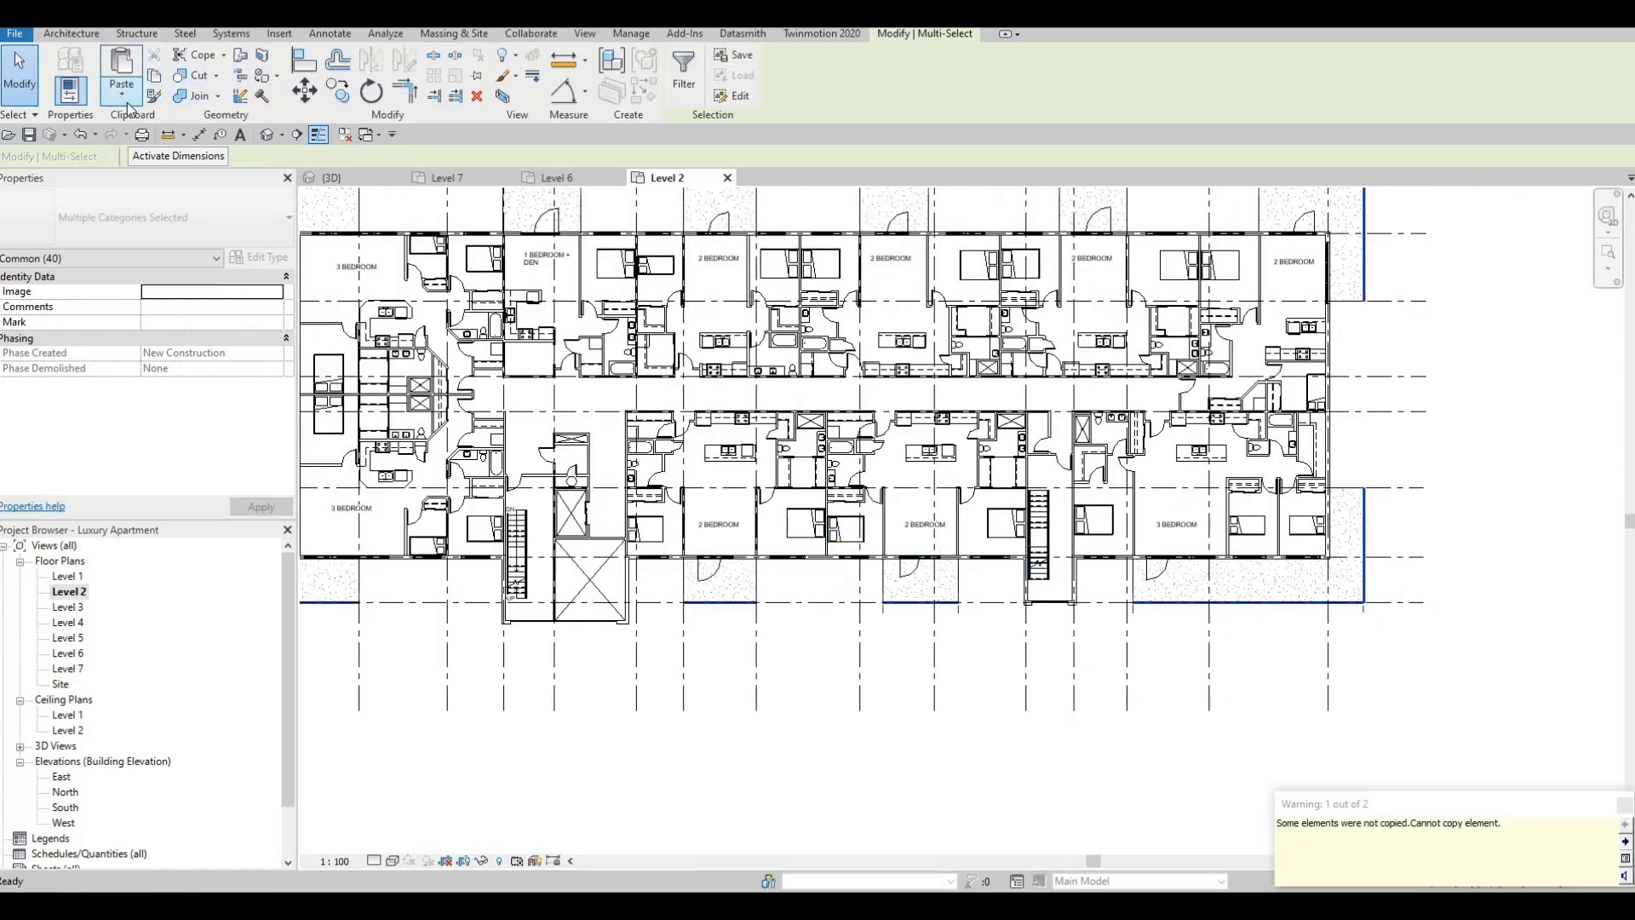
pyautogui.click(125, 97)
pyautogui.click(192, 159)
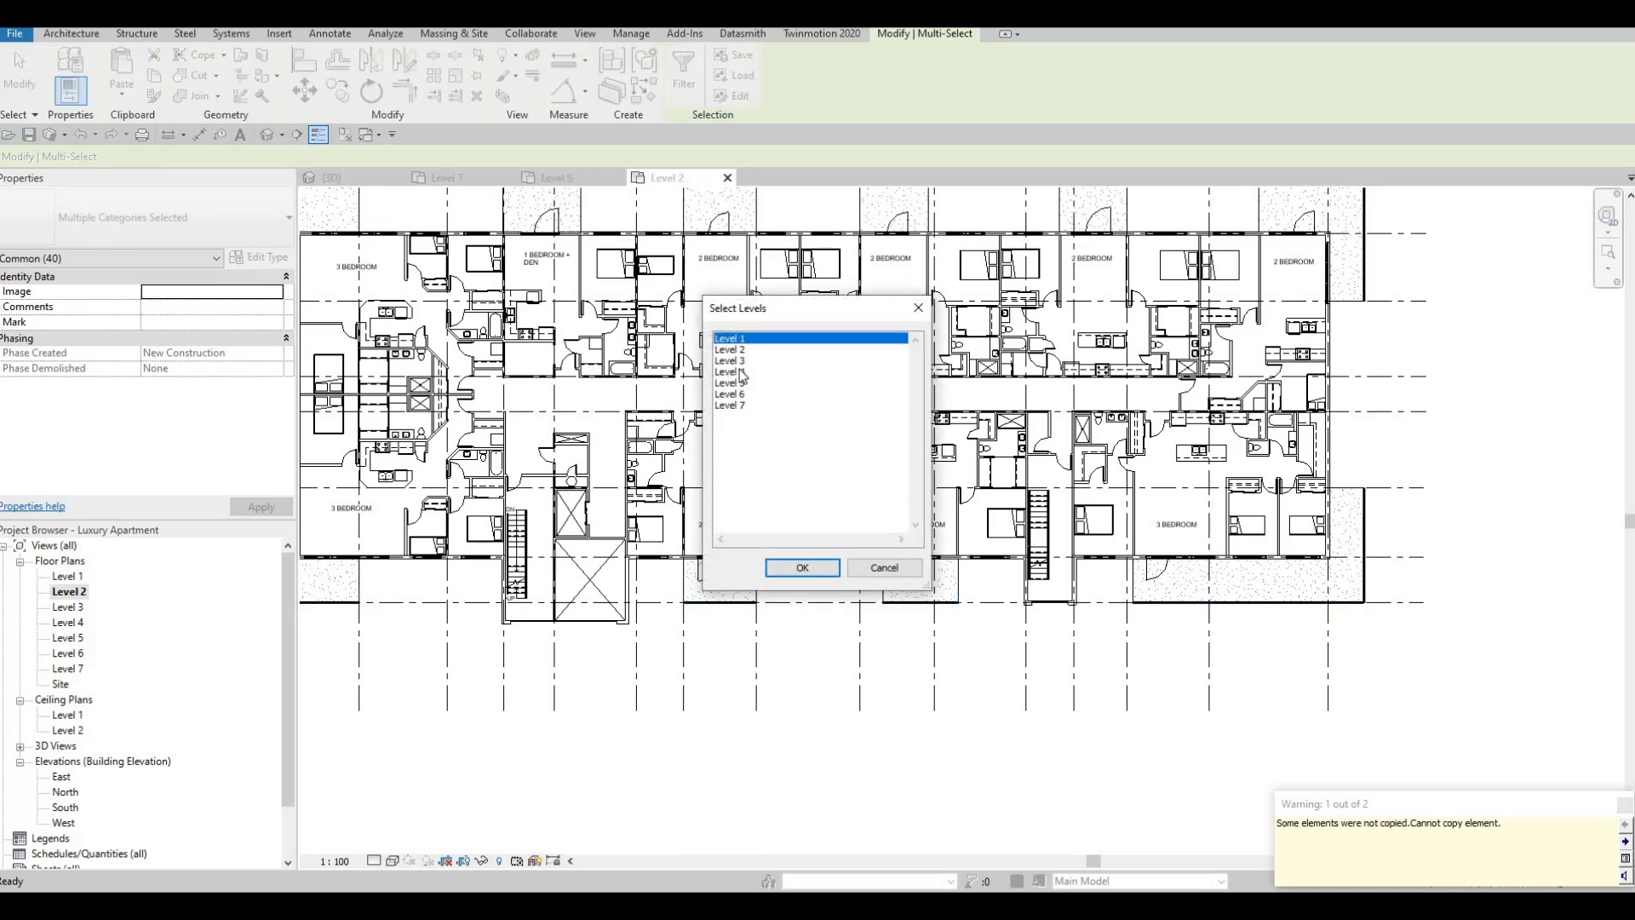
pyautogui.click(733, 361)
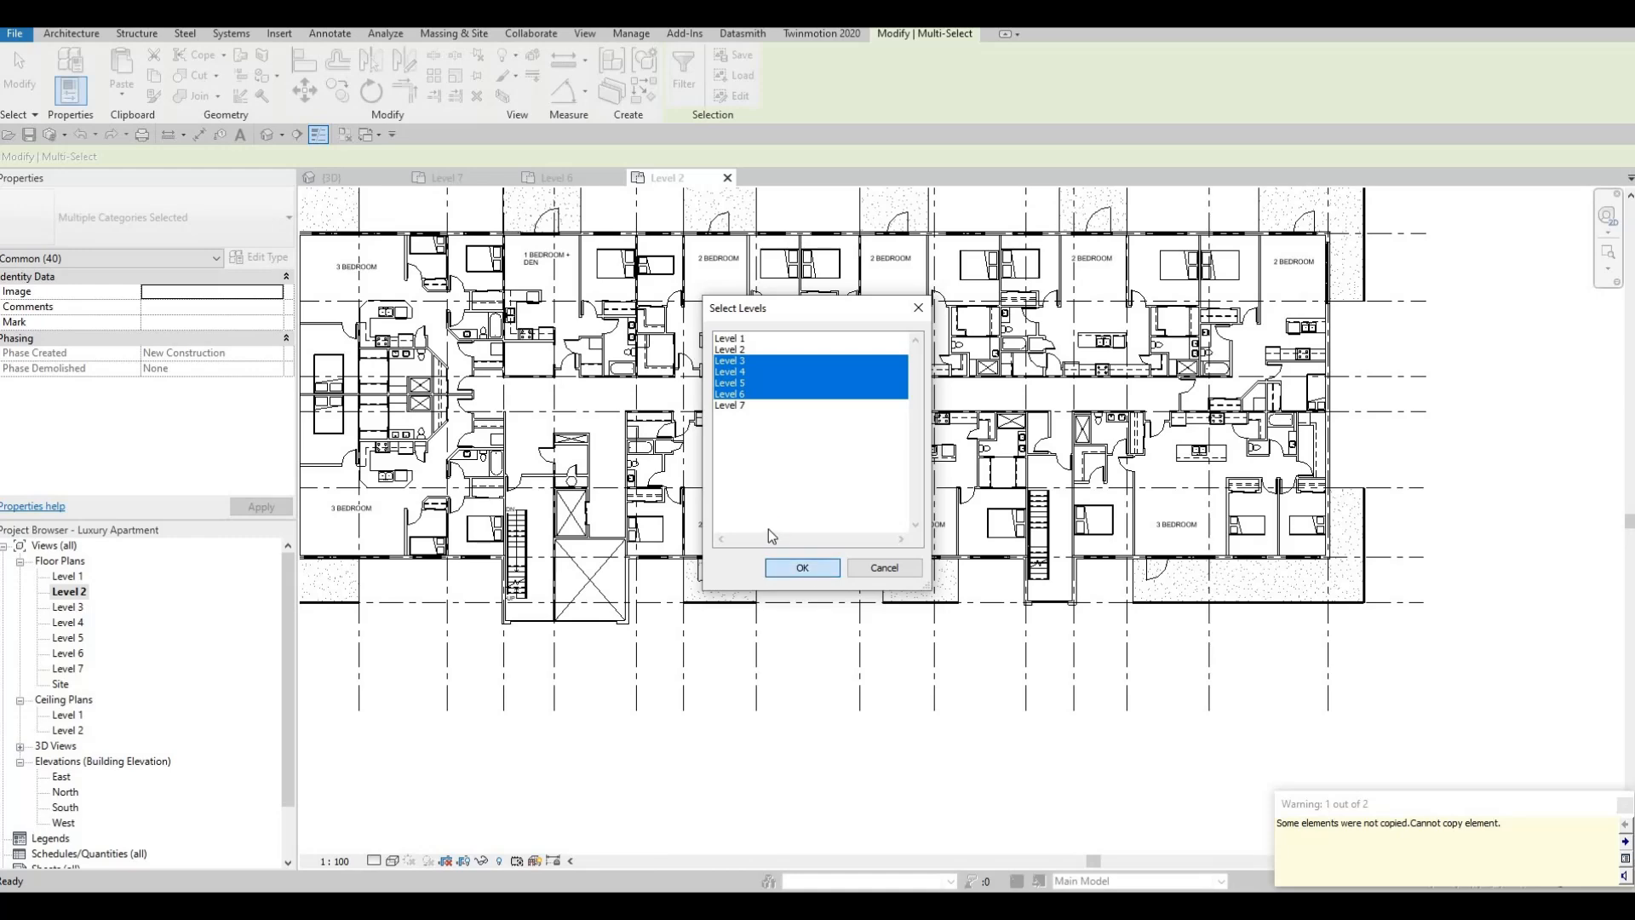
pyautogui.click(800, 567)
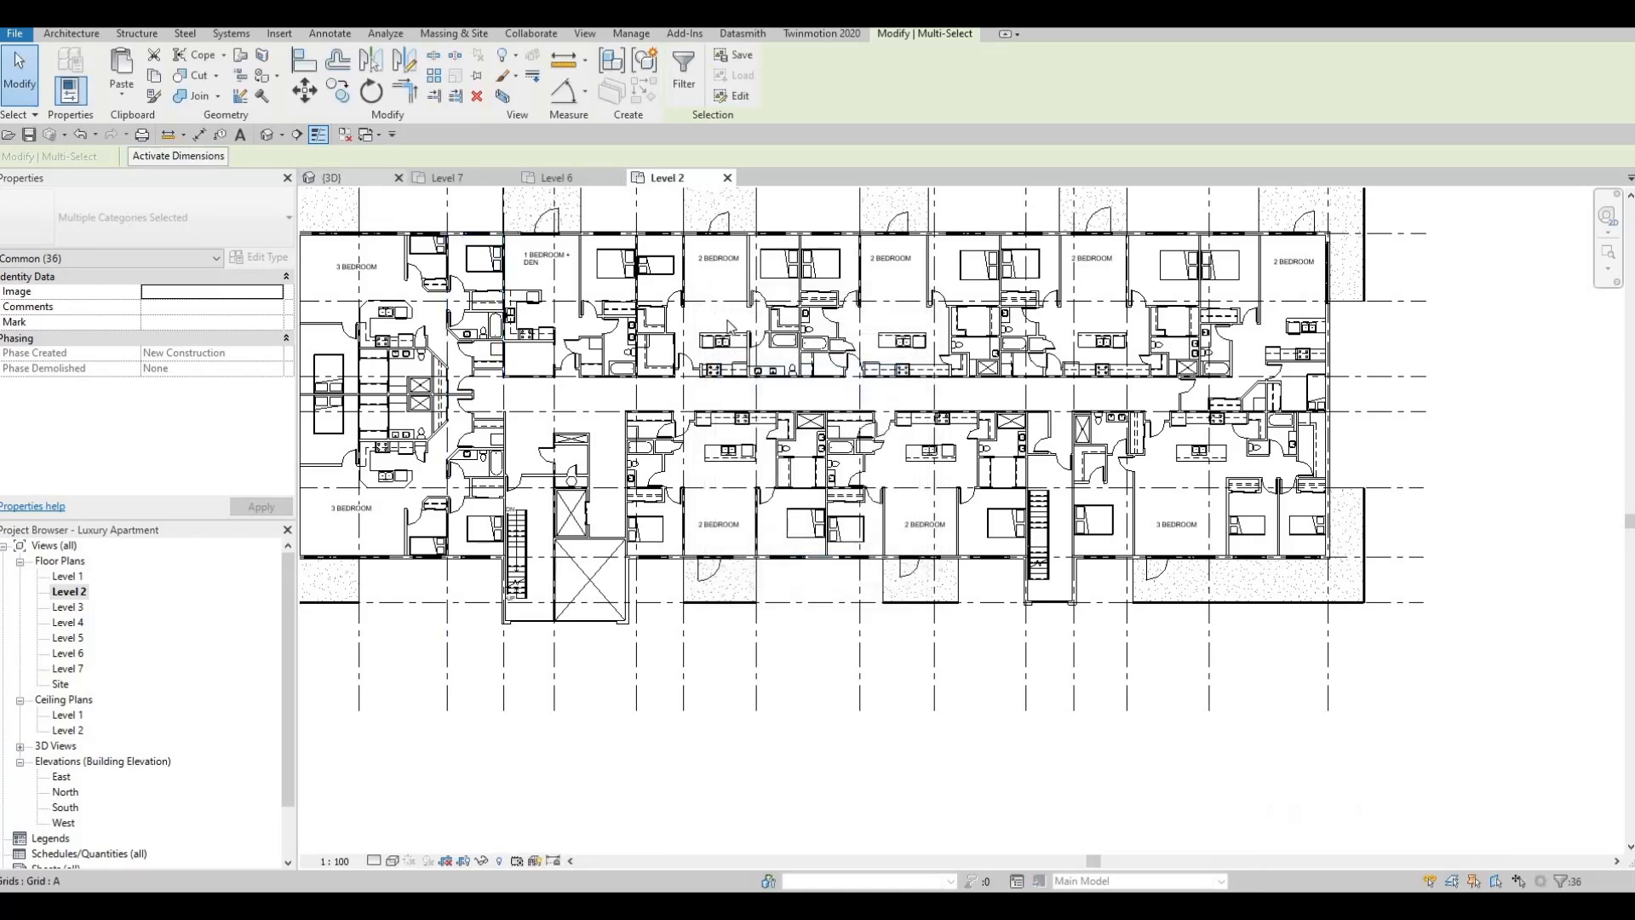
# - In the 3D view, copy the Level 2 balcony floor and paste it aligned to Levels 3 through 6
pyautogui.hotkey('ctrl', 'Tab')
pyautogui.keyDown('shift'); pyautogui.moveTo(932, 416); pyautogui.dragTo(760, 490, button='middle'); pyautogui.keyUp('shift')
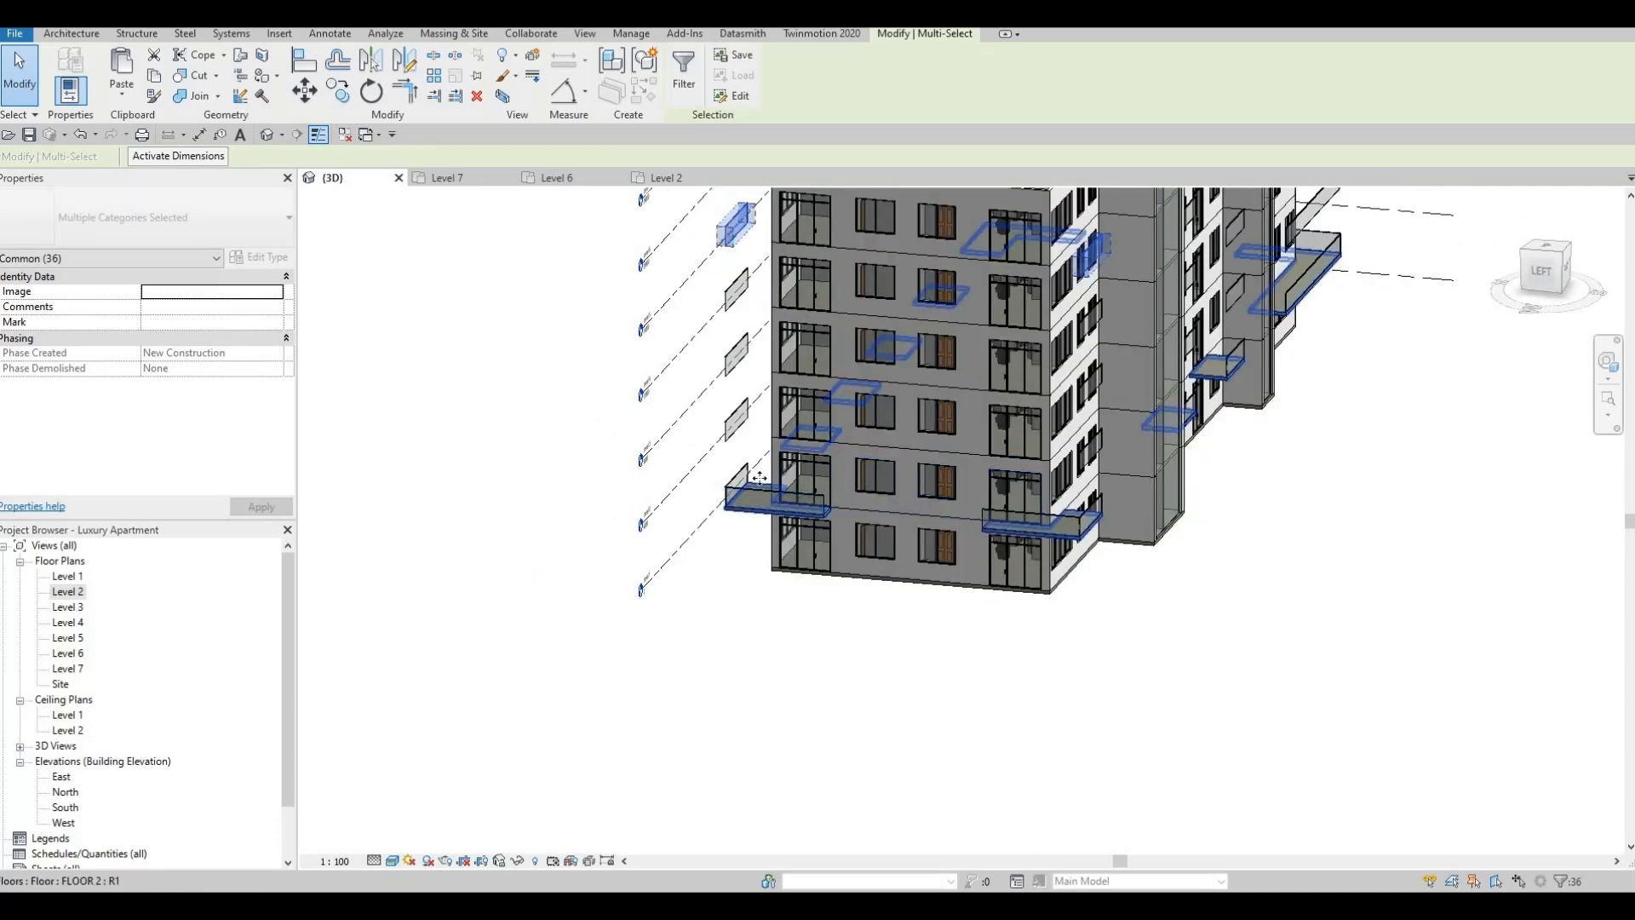
pyautogui.click(760, 492)
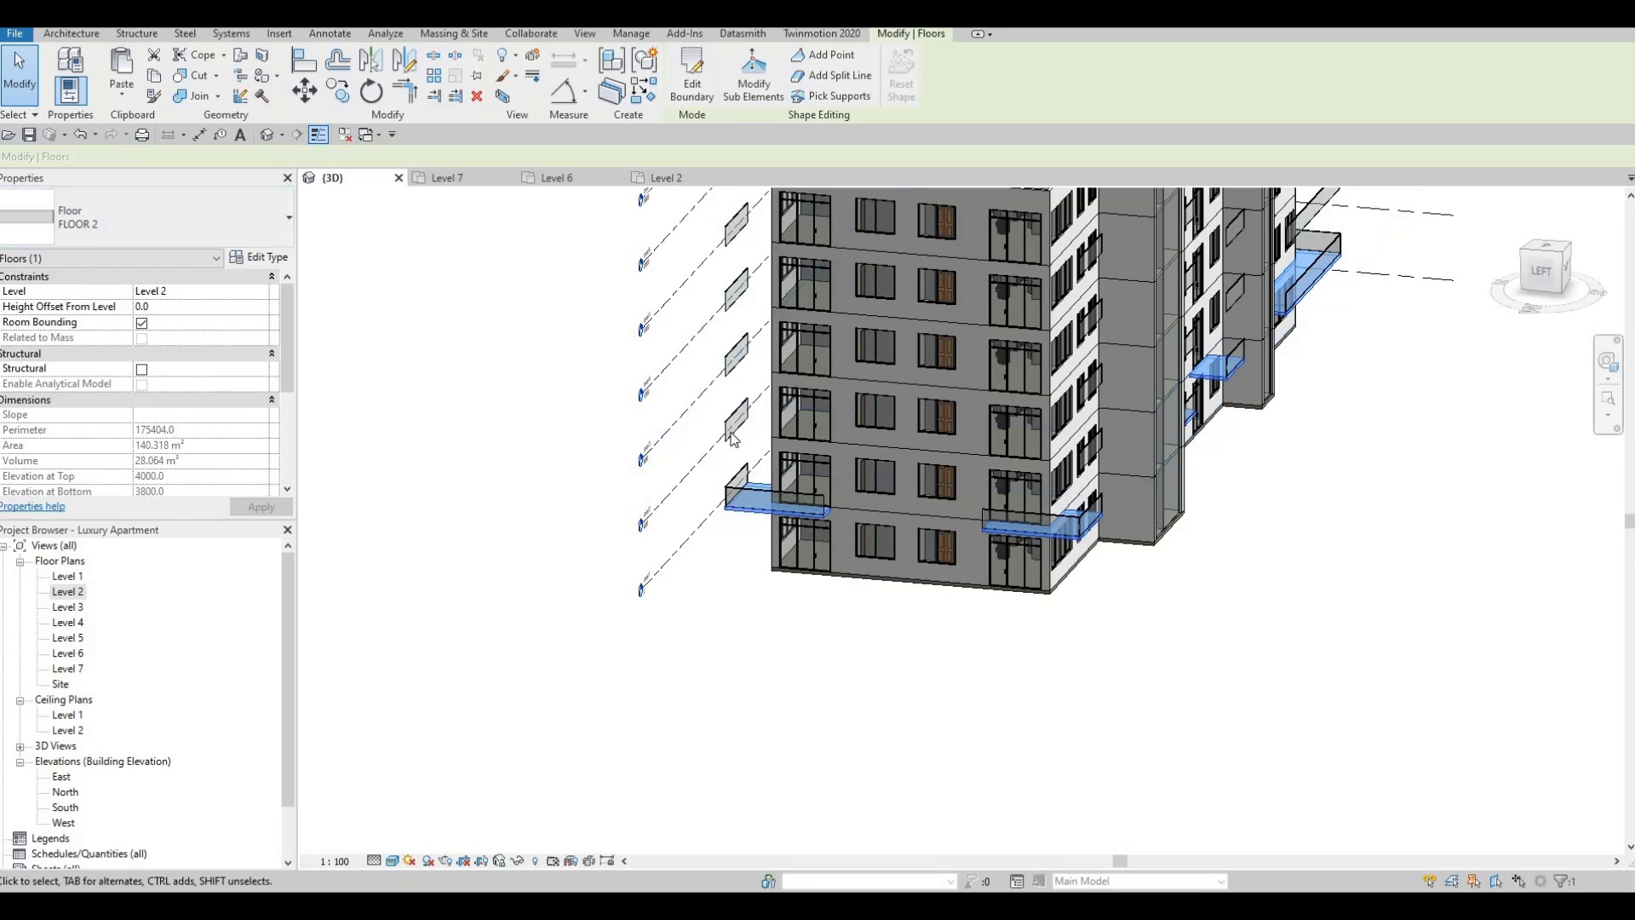
pyautogui.keyDown('shift'); pyautogui.moveTo(852, 452); pyautogui.dragTo(150, 88, button='middle'); pyautogui.keyUp('shift')
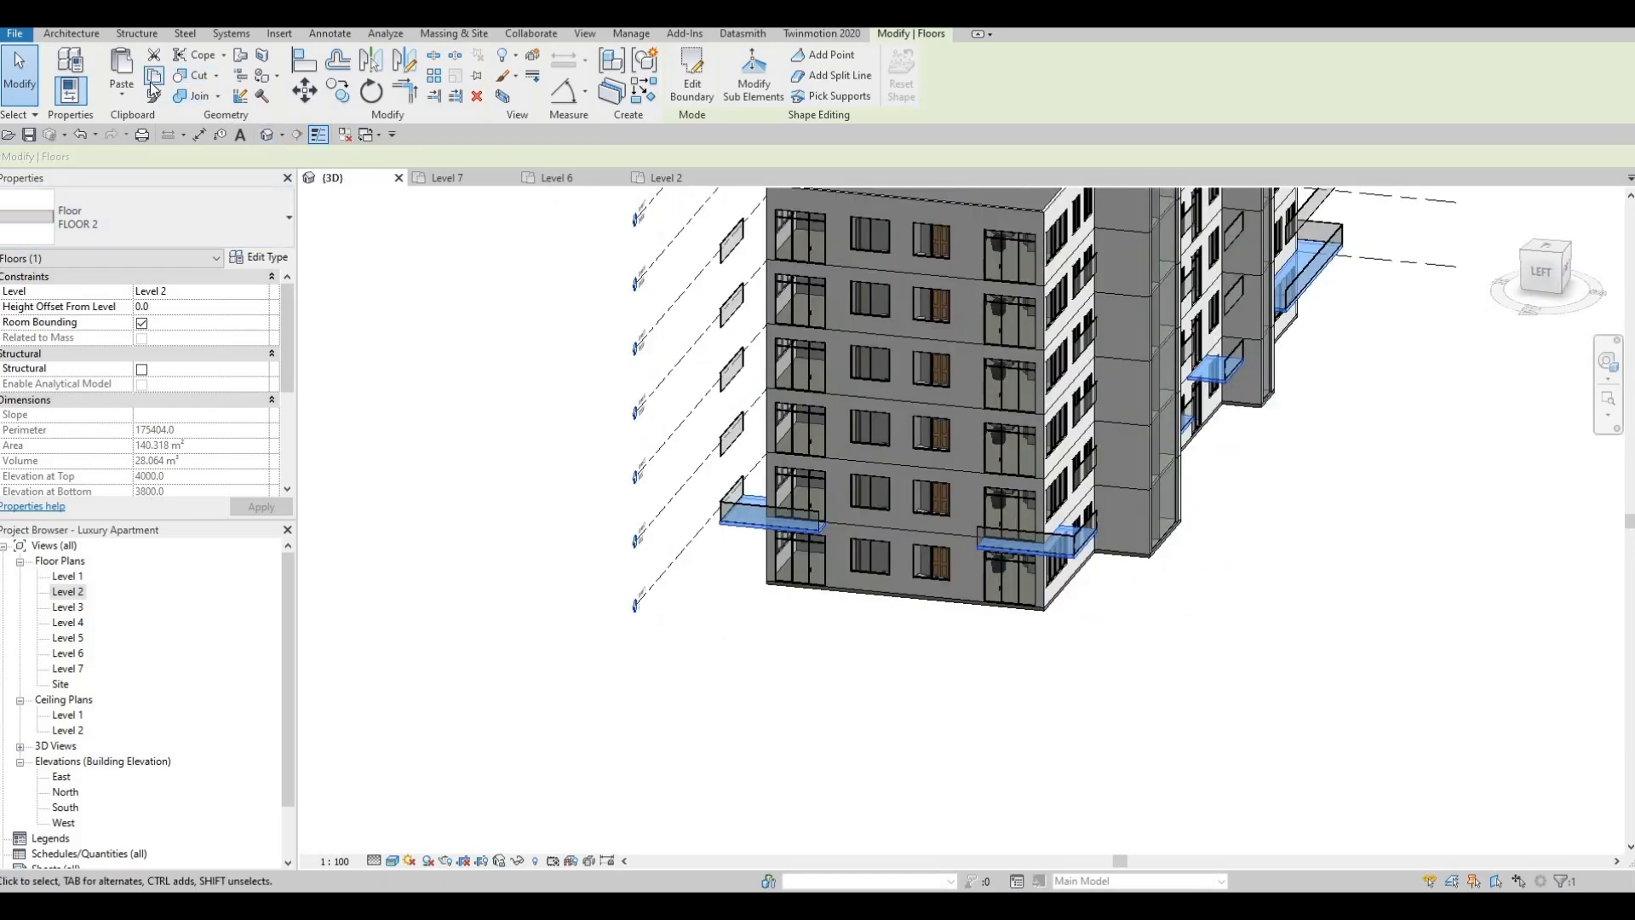
pyautogui.click(122, 96)
pyautogui.click(183, 155)
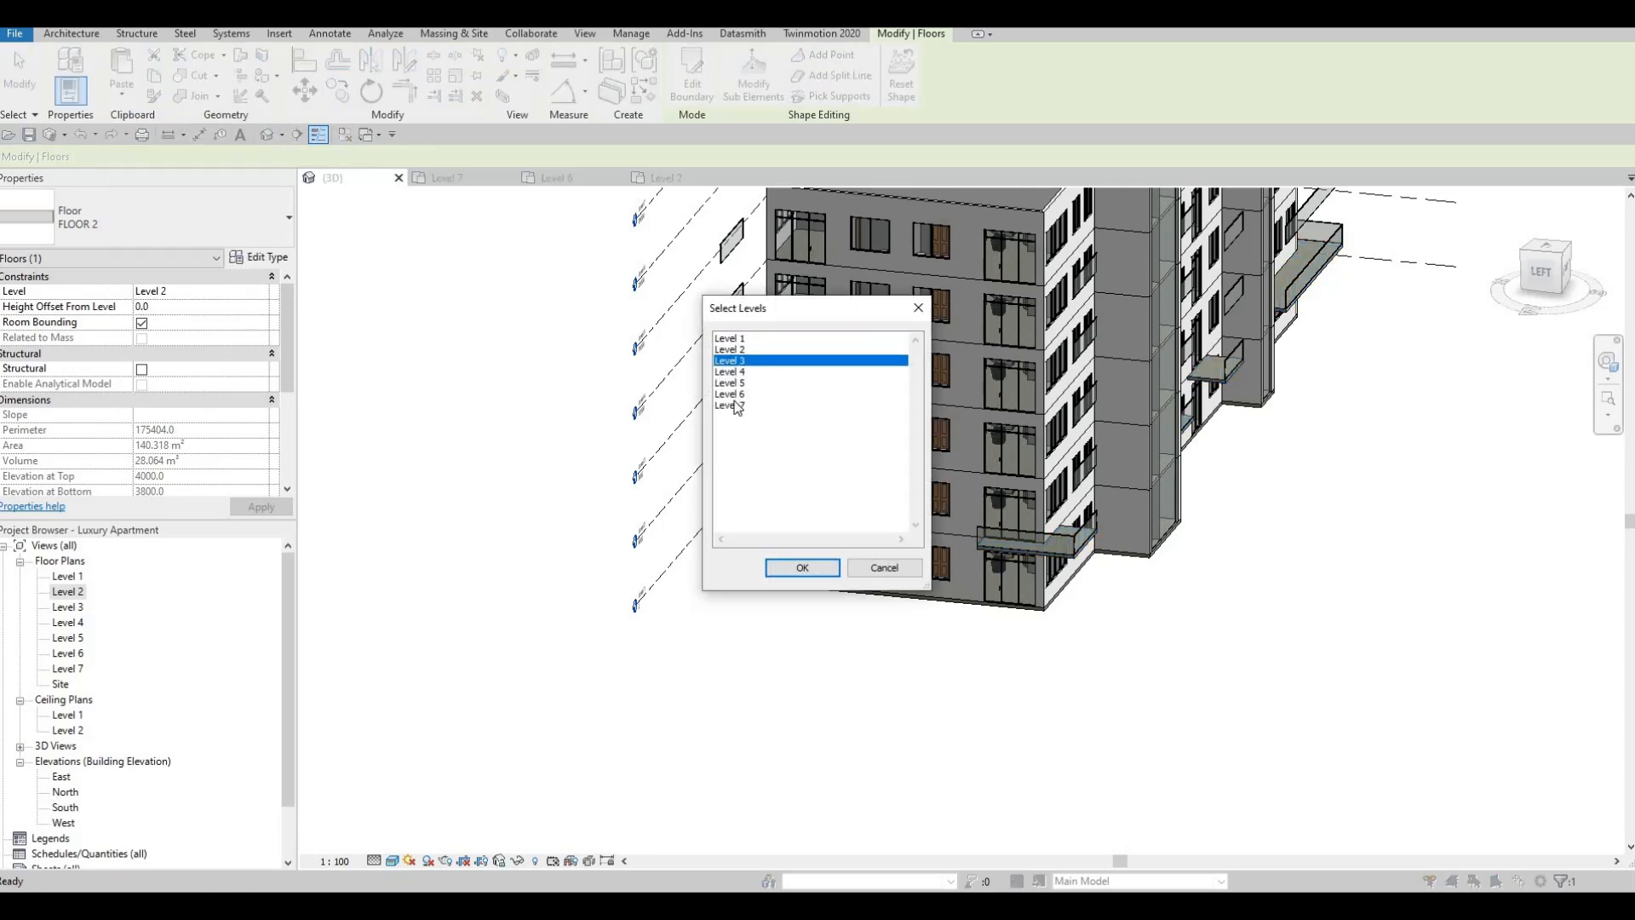
pyautogui.keyDown('shift'); pyautogui.click(749, 394); pyautogui.keyUp('shift')
pyautogui.click(820, 566)
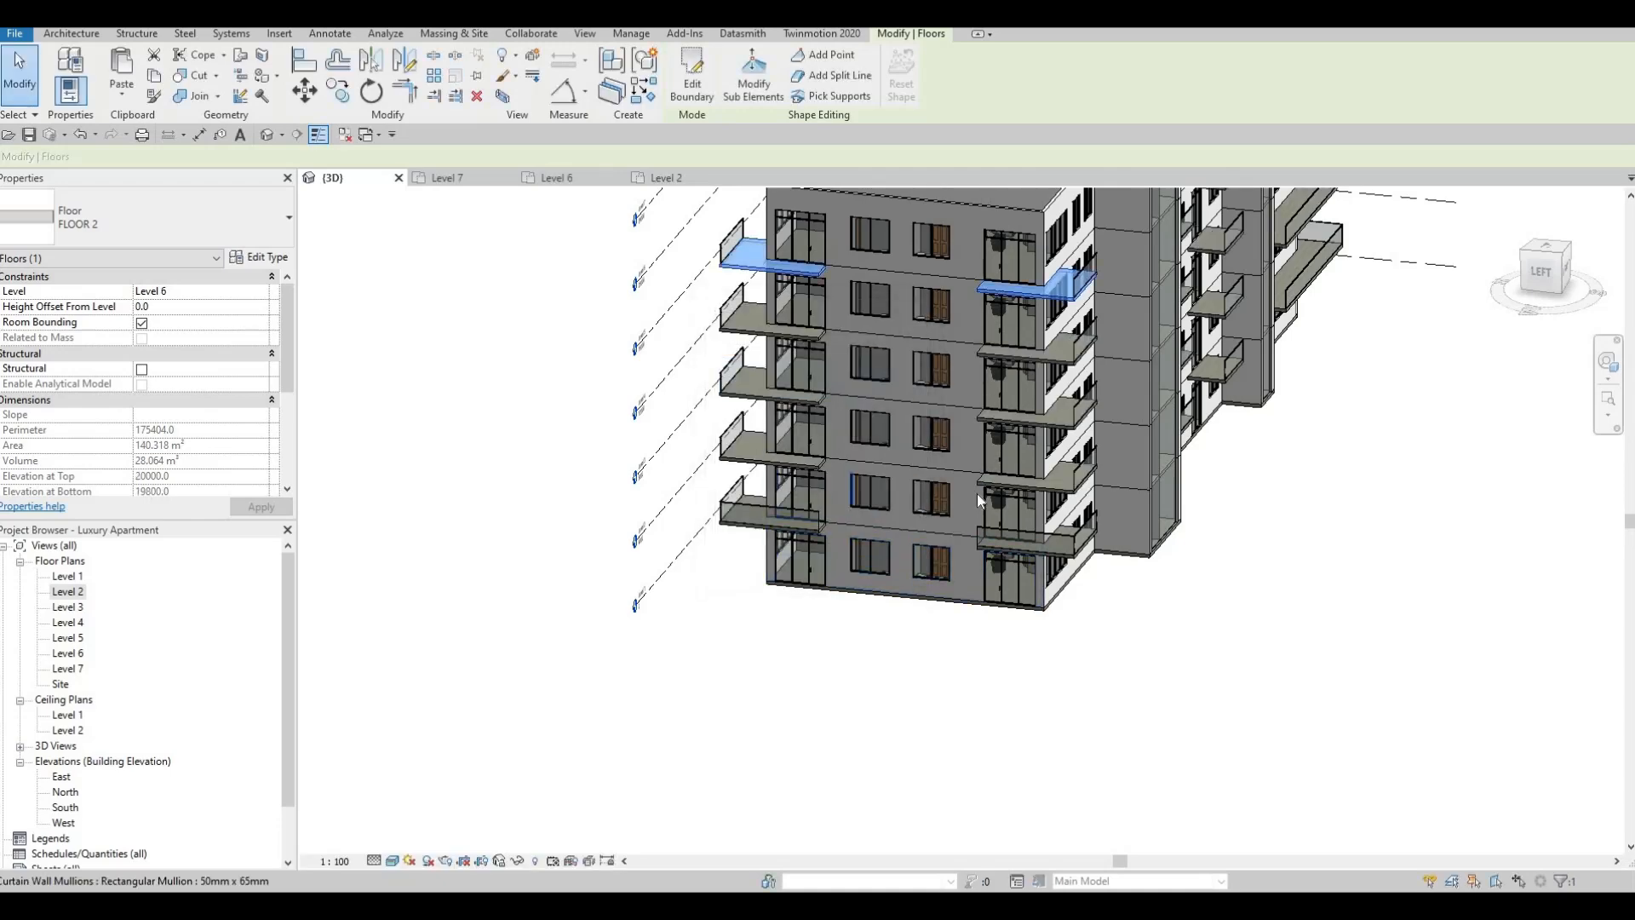
pyautogui.press('Escape')
# - Examine the stacked balcony floors and railings on all sides of the building in the 3D view
pyautogui.keyDown('shift'); pyautogui.moveTo(950, 517); pyautogui.dragTo(860, 383, button='middle'); pyautogui.keyUp('shift')
pyautogui.scroll(5, 836, 479)
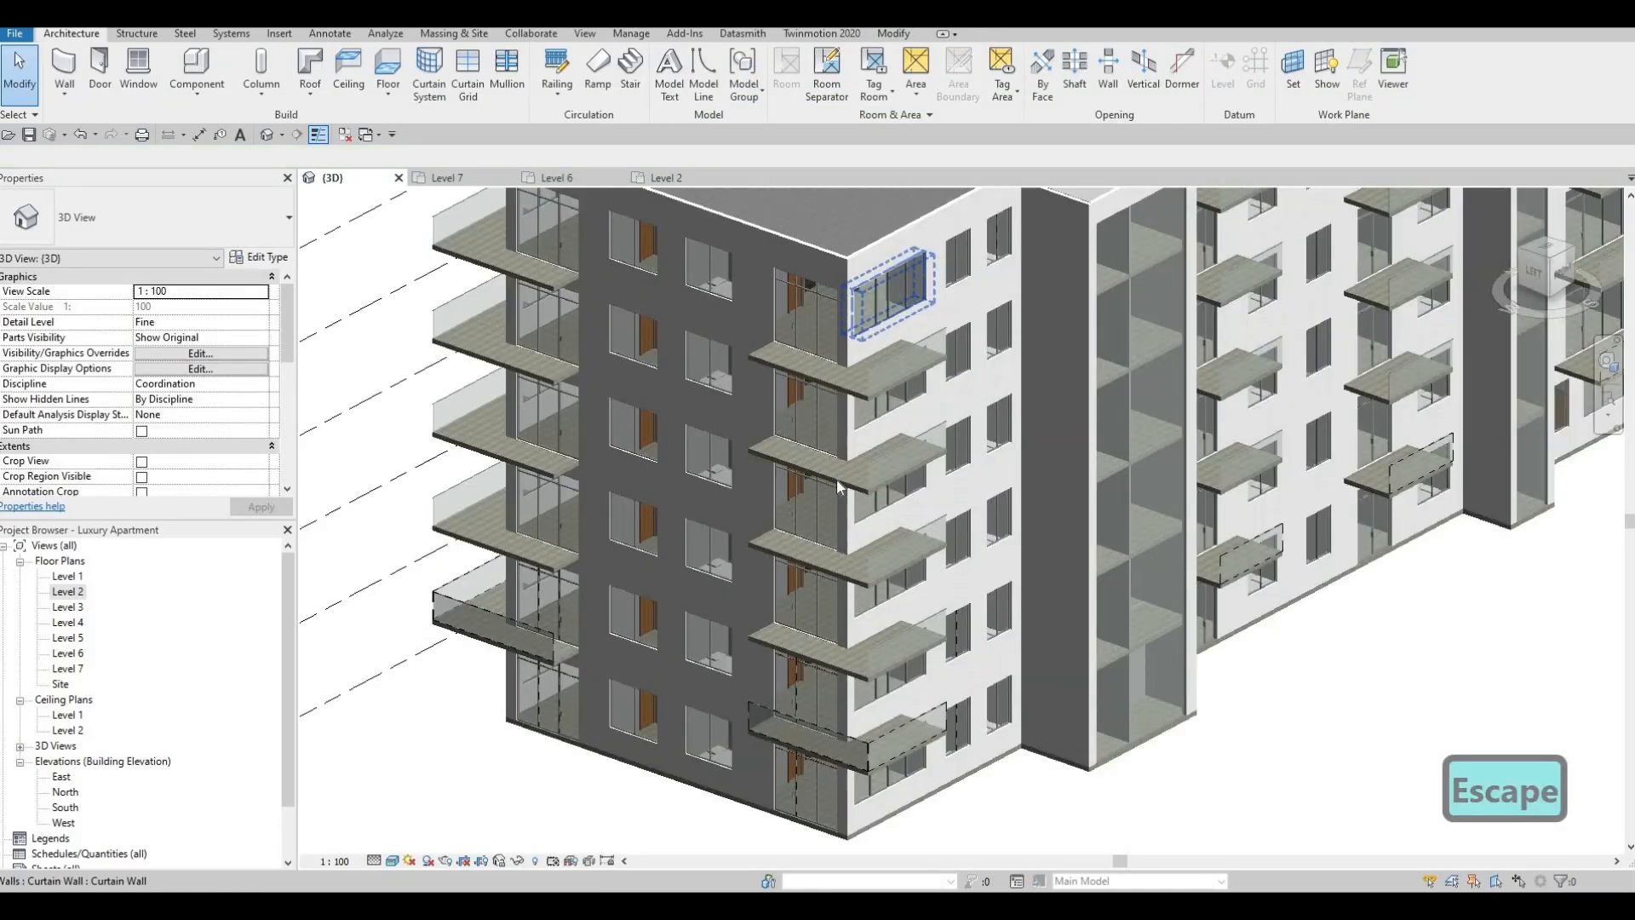
pyautogui.scroll(-4, 816, 456)
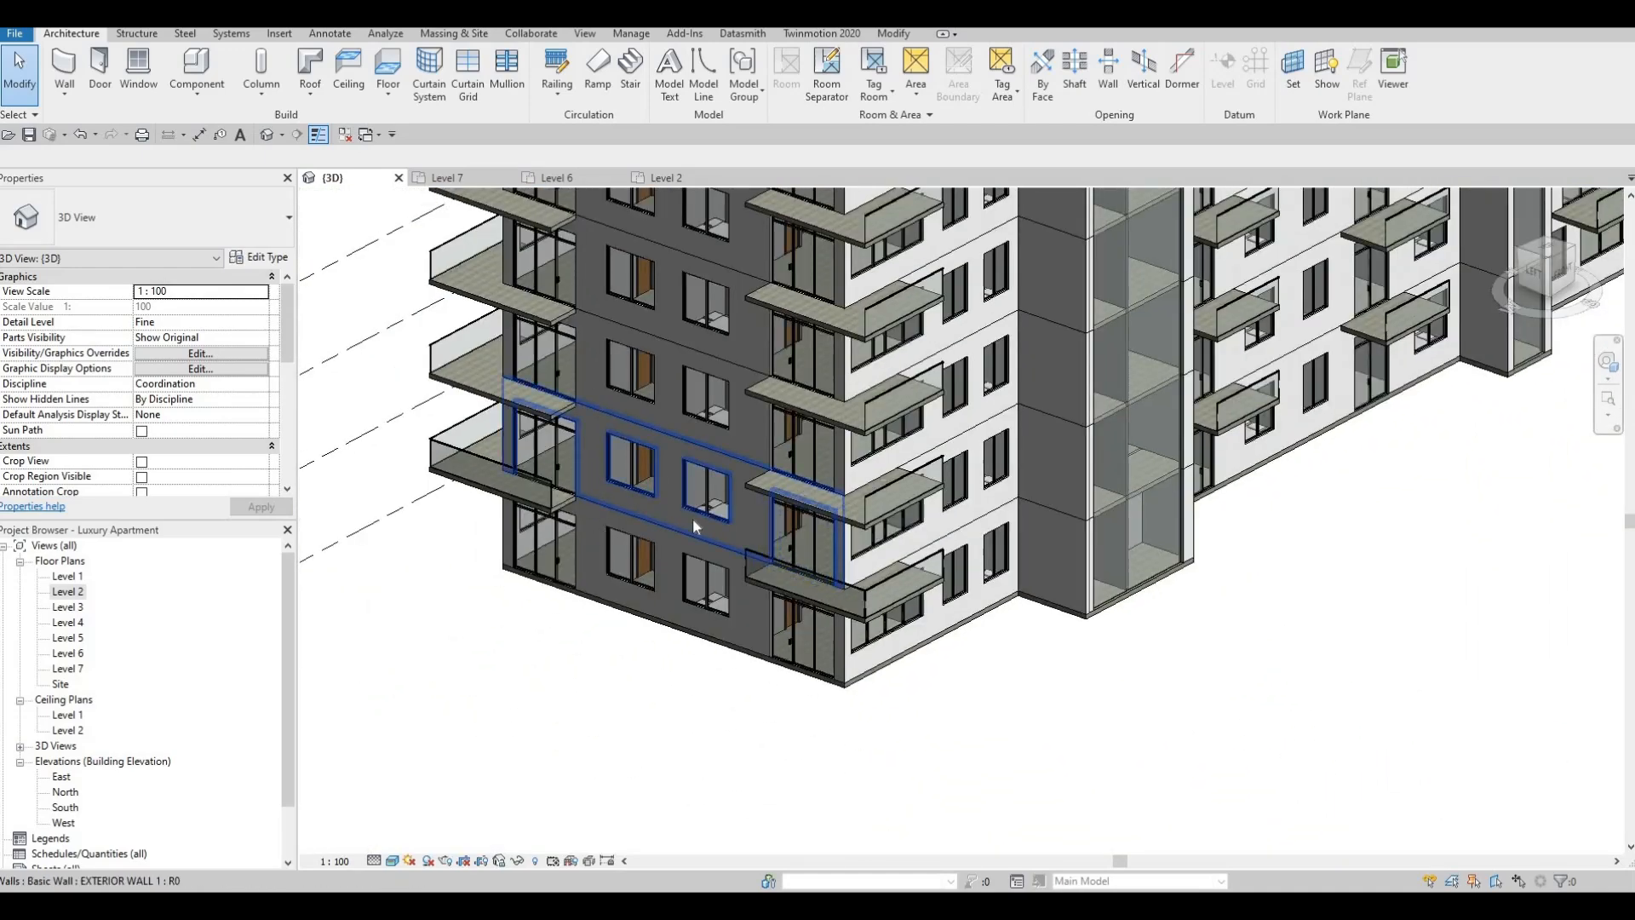
pyautogui.scroll(-1, 805, 627)
pyautogui.scroll(-1, 807, 626)
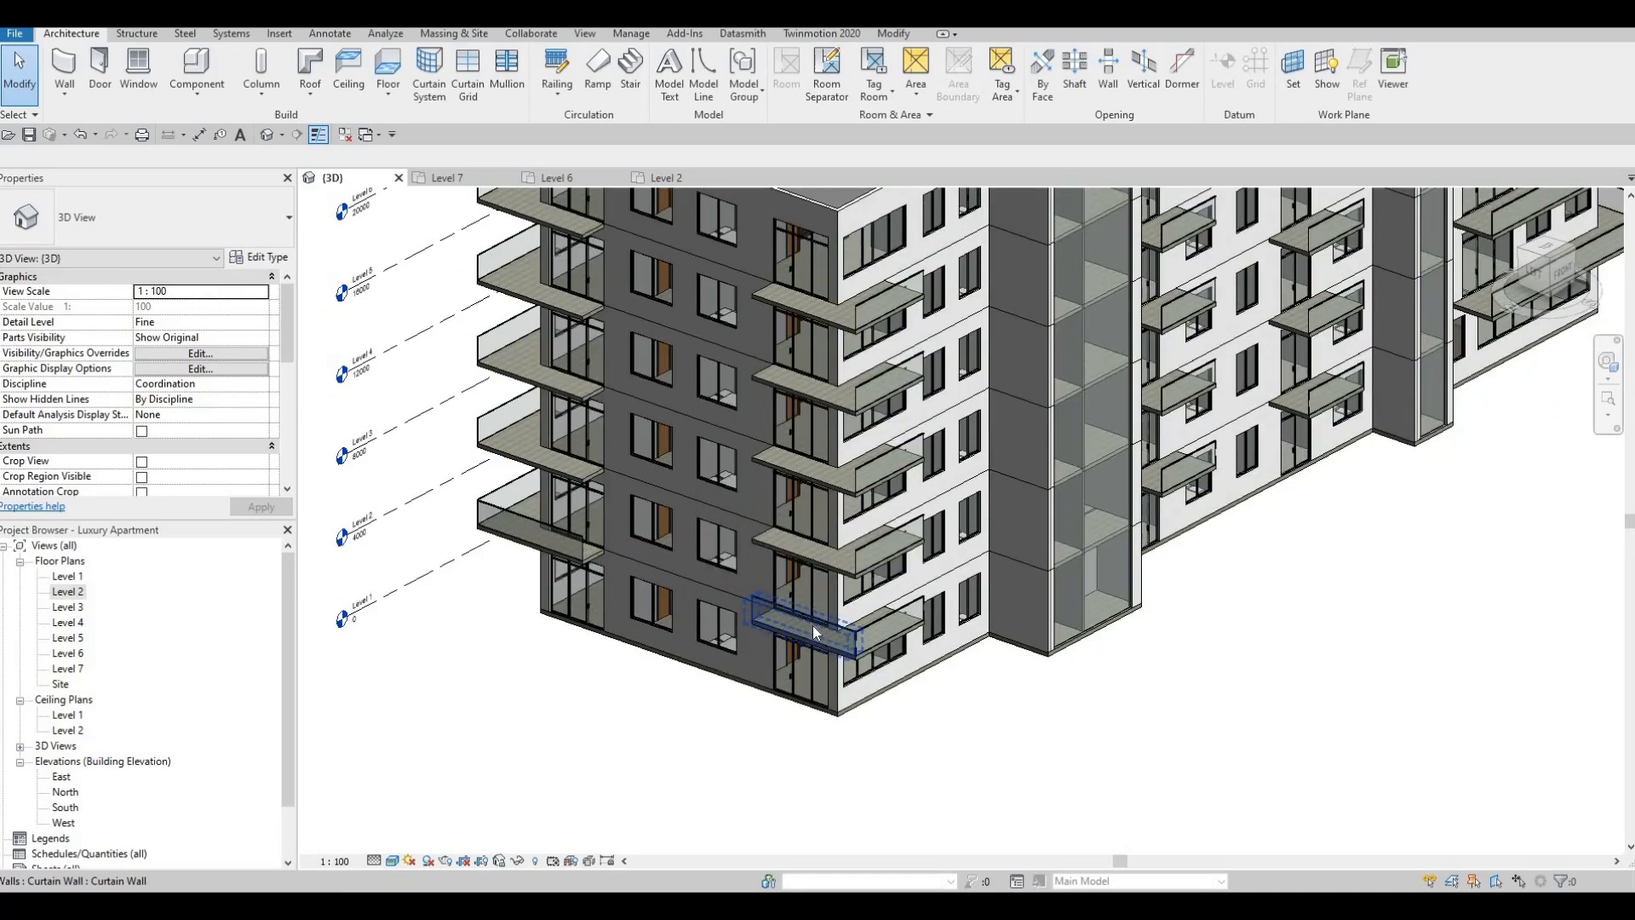
pyautogui.moveTo(740, 379); pyautogui.dragTo(713, 430, button='middle')
pyautogui.moveTo(906, 366); pyautogui.dragTo(878, 397, button='middle')
pyautogui.scroll(-1, 878, 397)
pyautogui.scroll(3, 906, 365)
pyautogui.scroll(2, 937, 417)
pyautogui.scroll(-7, 998, 422)
pyautogui.scroll(3, 1063, 260)
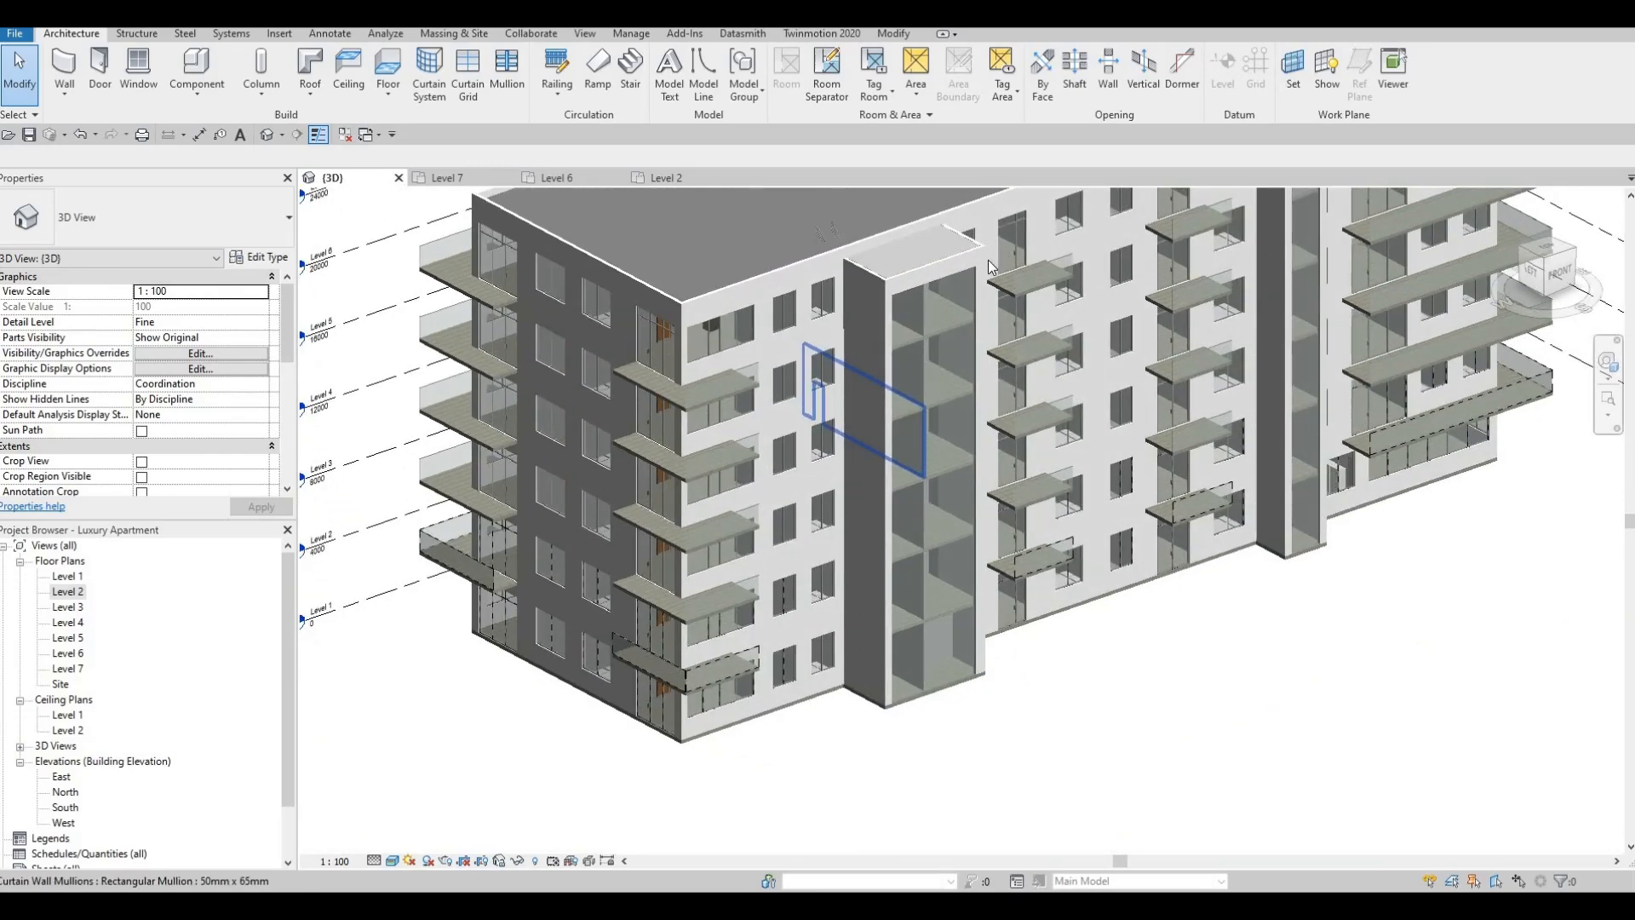
pyautogui.scroll(4, 1098, 266)
pyautogui.scroll(-2, 1005, 448)
pyautogui.moveTo(817, 510); pyautogui.dragTo(798, 506, button='middle')
pyautogui.scroll(-2, 987, 422)
pyautogui.moveTo(1160, 447); pyautogui.dragTo(821, 464, button='middle')
pyautogui.keyDown('shift'); pyautogui.moveTo(1001, 513); pyautogui.dragTo(606, 545, button='middle'); pyautogui.keyUp('shift')
pyautogui.keyDown('shift'); pyautogui.moveTo(928, 566); pyautogui.dragTo(652, 506, button='middle'); pyautogui.keyUp('shift')
pyautogui.keyDown('shift'); pyautogui.moveTo(1136, 547); pyautogui.dragTo(1040, 529, button='middle'); pyautogui.keyUp('shift')
pyautogui.keyDown('shift'); pyautogui.moveTo(554, 521); pyautogui.dragTo(1034, 507, button='middle'); pyautogui.keyUp('shift')
pyautogui.keyDown('shift'); pyautogui.moveTo(841, 526); pyautogui.dragTo(462, 431, button='middle'); pyautogui.keyUp('shift')
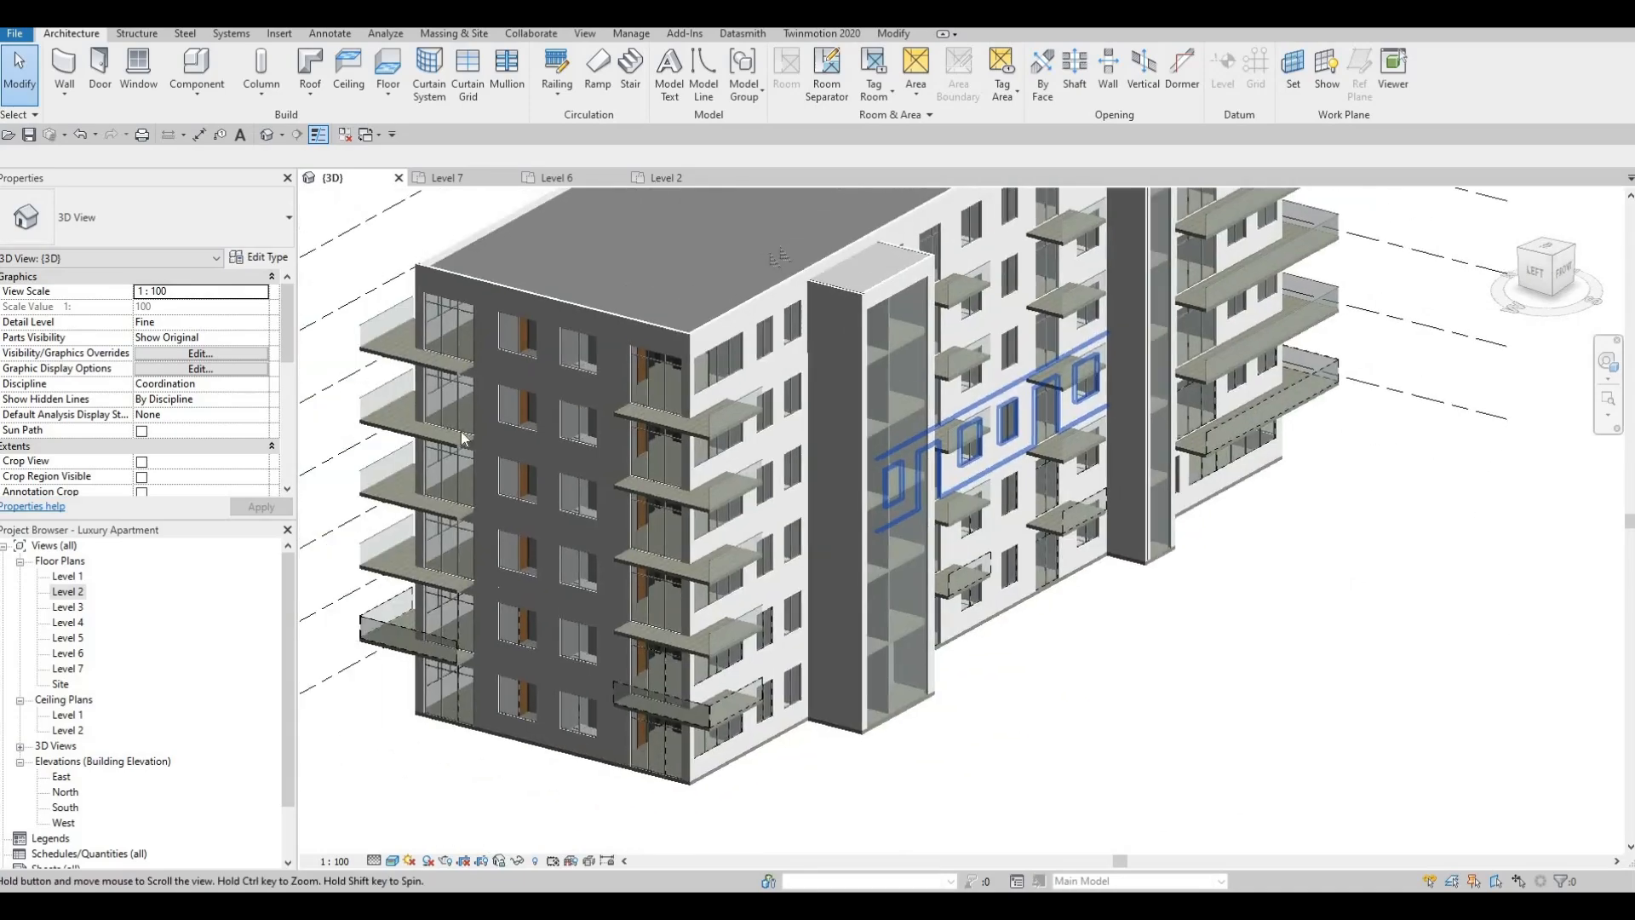
pyautogui.doubleClick(68, 593)
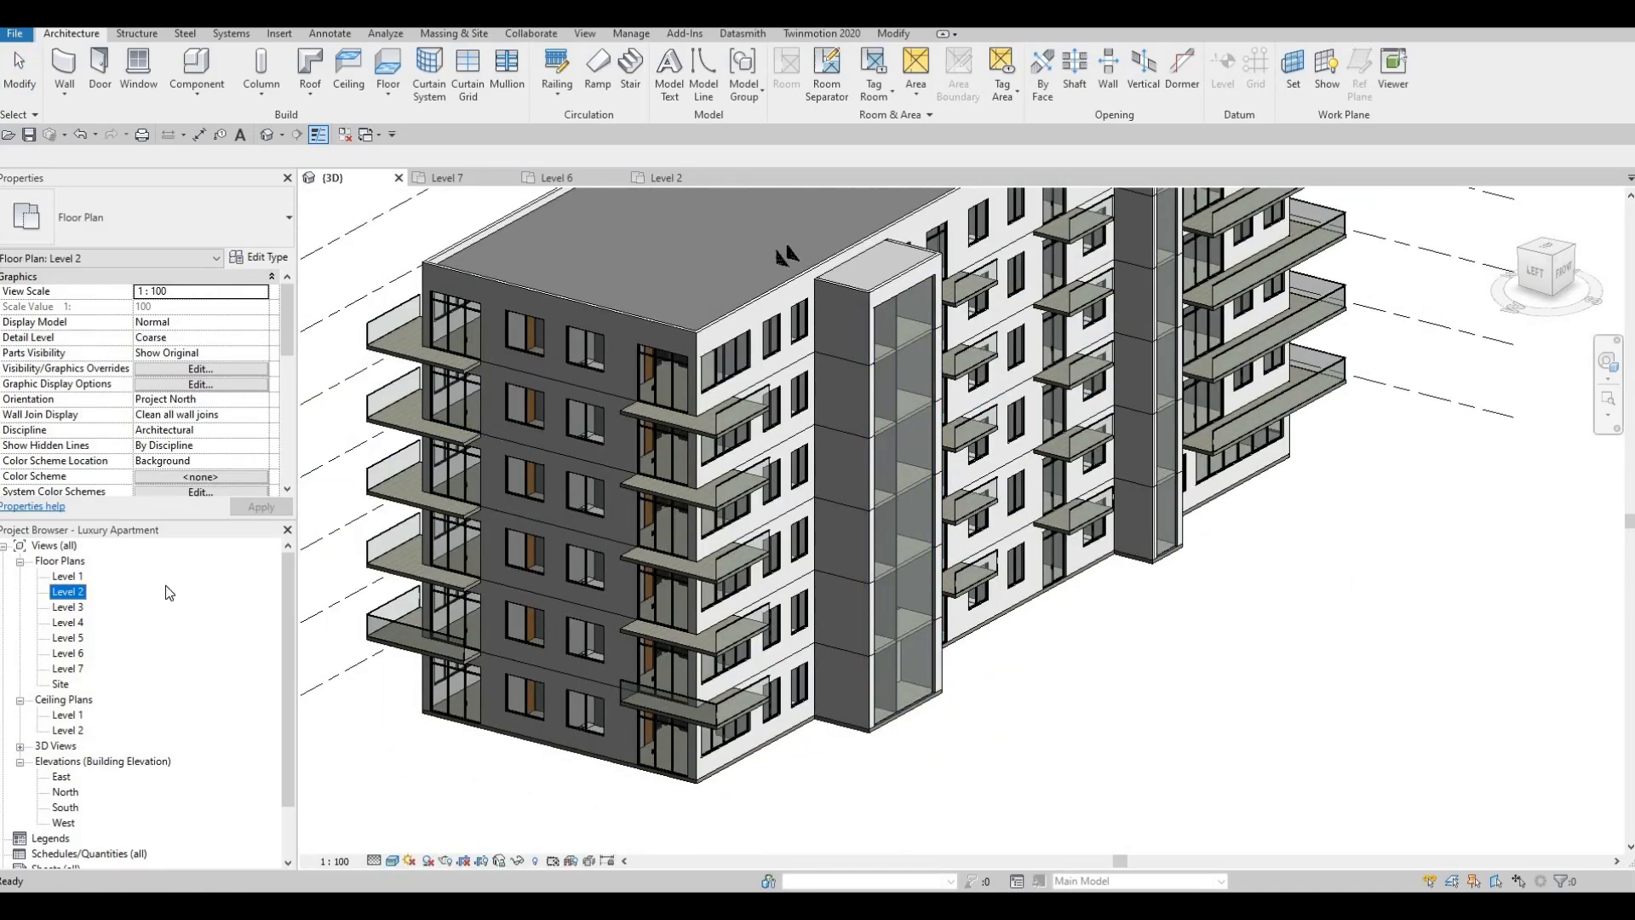
pyautogui.moveTo(307, 509); pyautogui.dragTo(788, 505, button='middle')
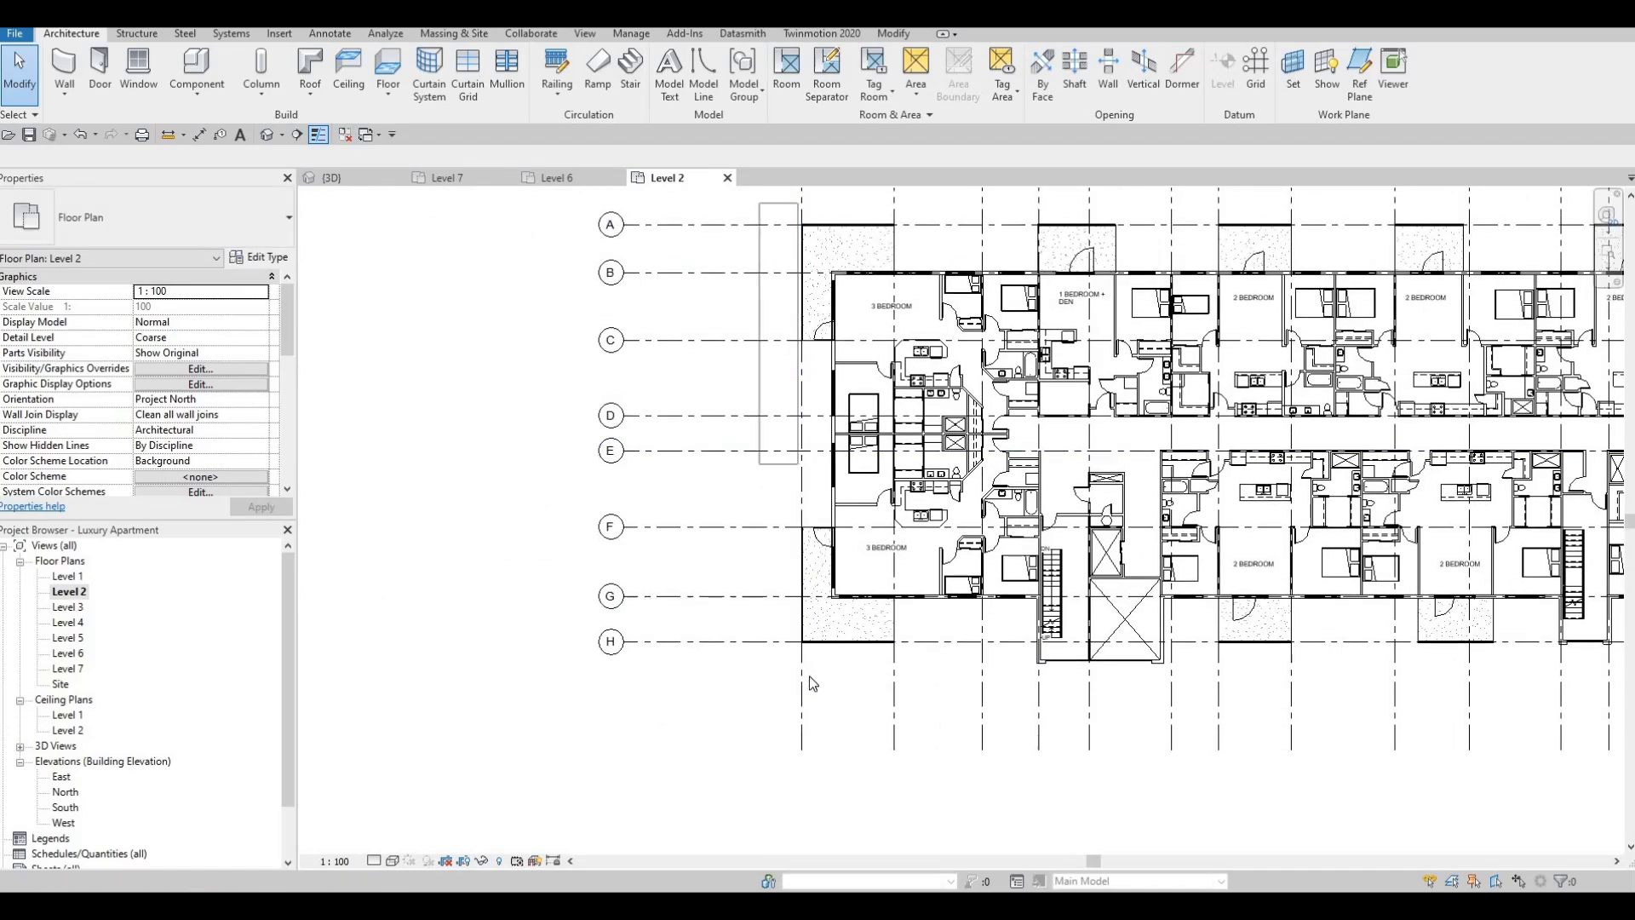
pyautogui.moveTo(810, 677); pyautogui.dragTo(806, 670)
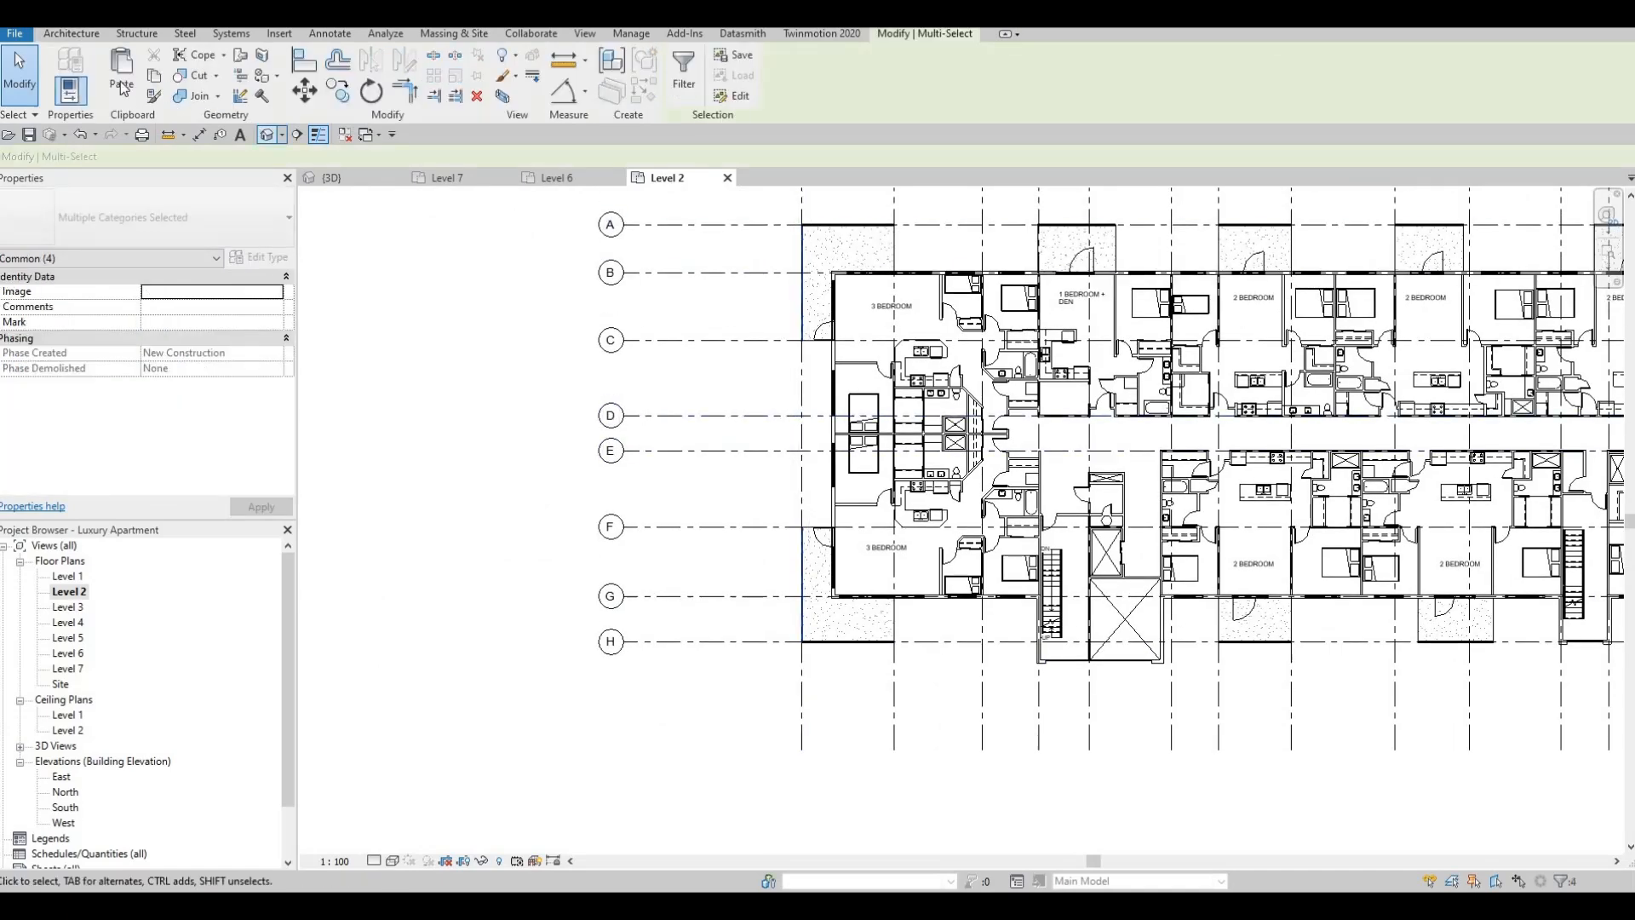
pyautogui.click(154, 78)
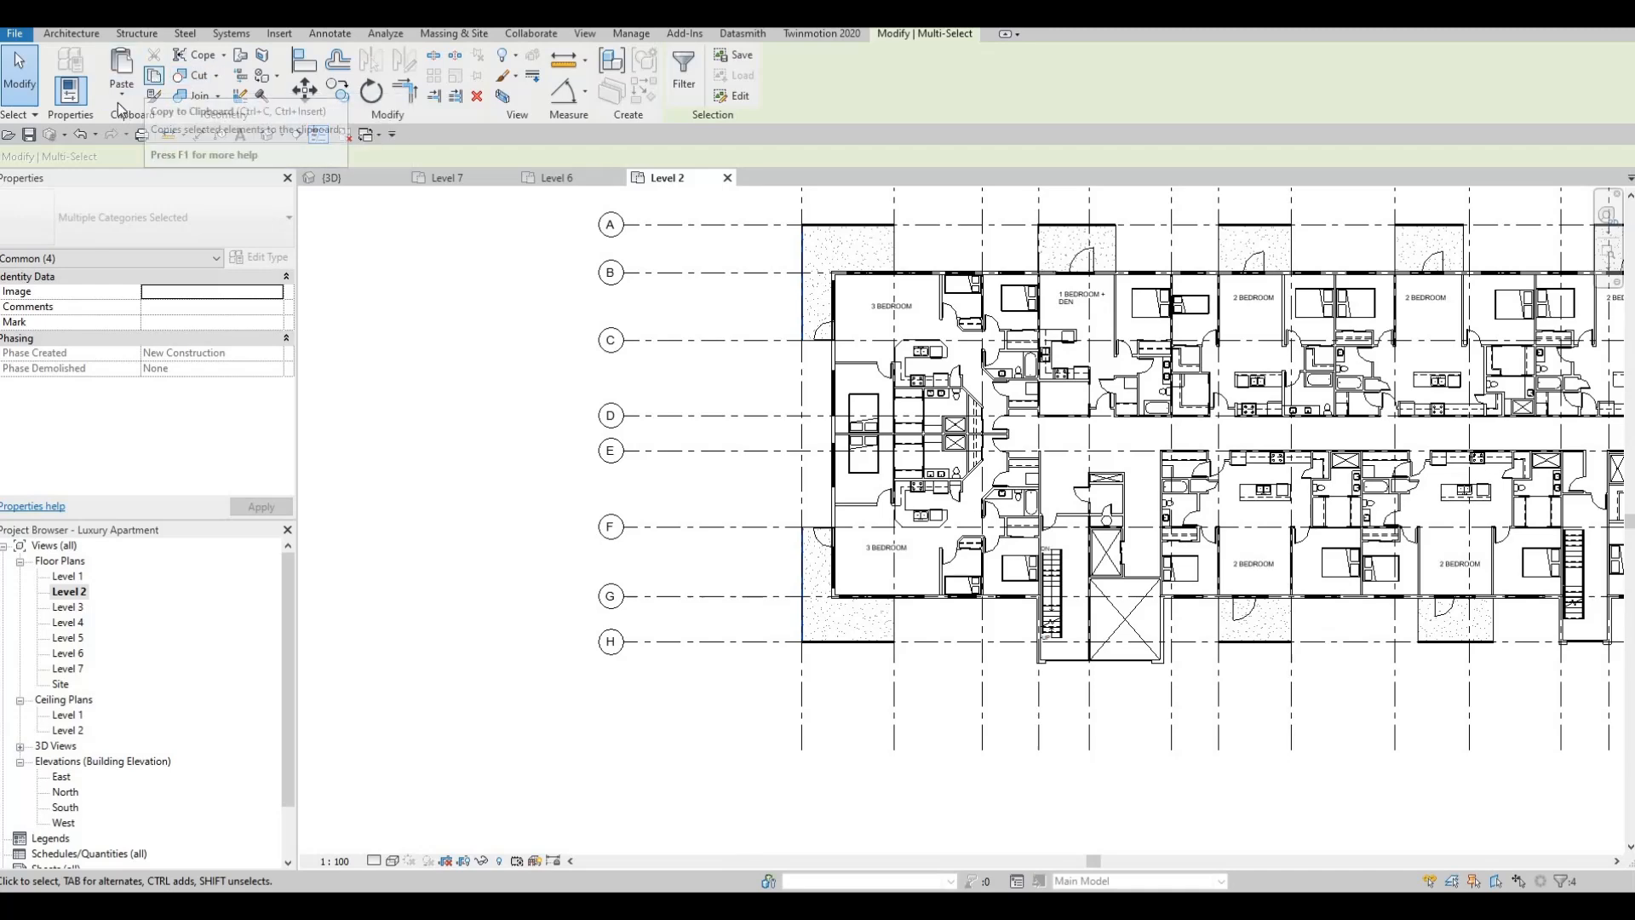
pyautogui.press('Escape')
pyautogui.press('Escape')
pyautogui.press('Escape')
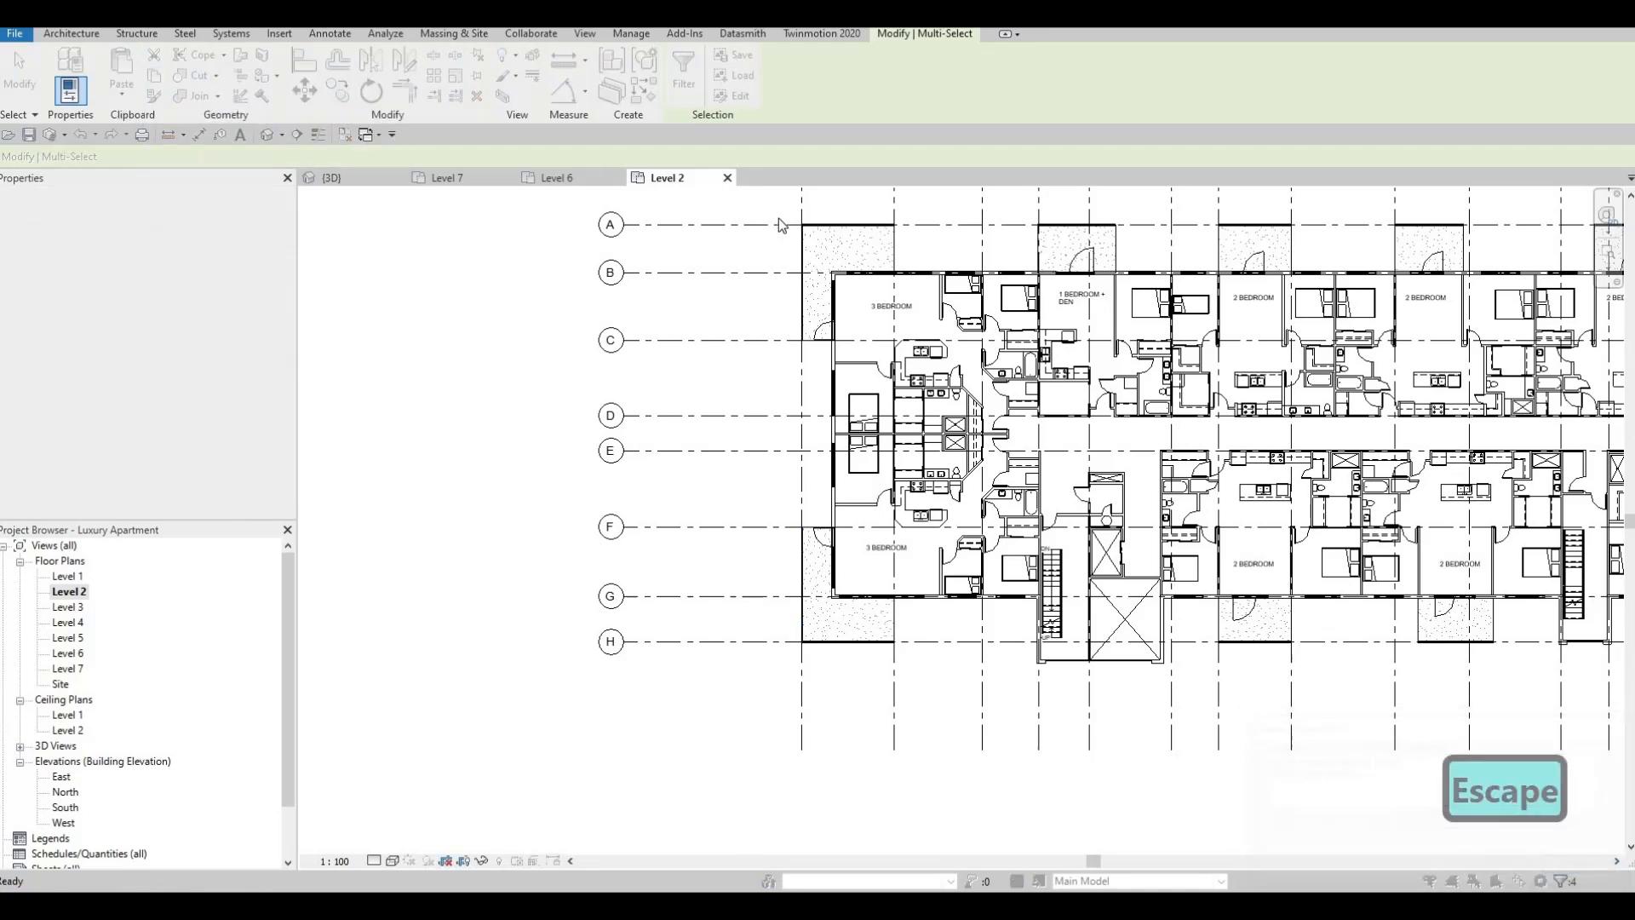
pyautogui.moveTo(811, 634); pyautogui.dragTo(806, 661)
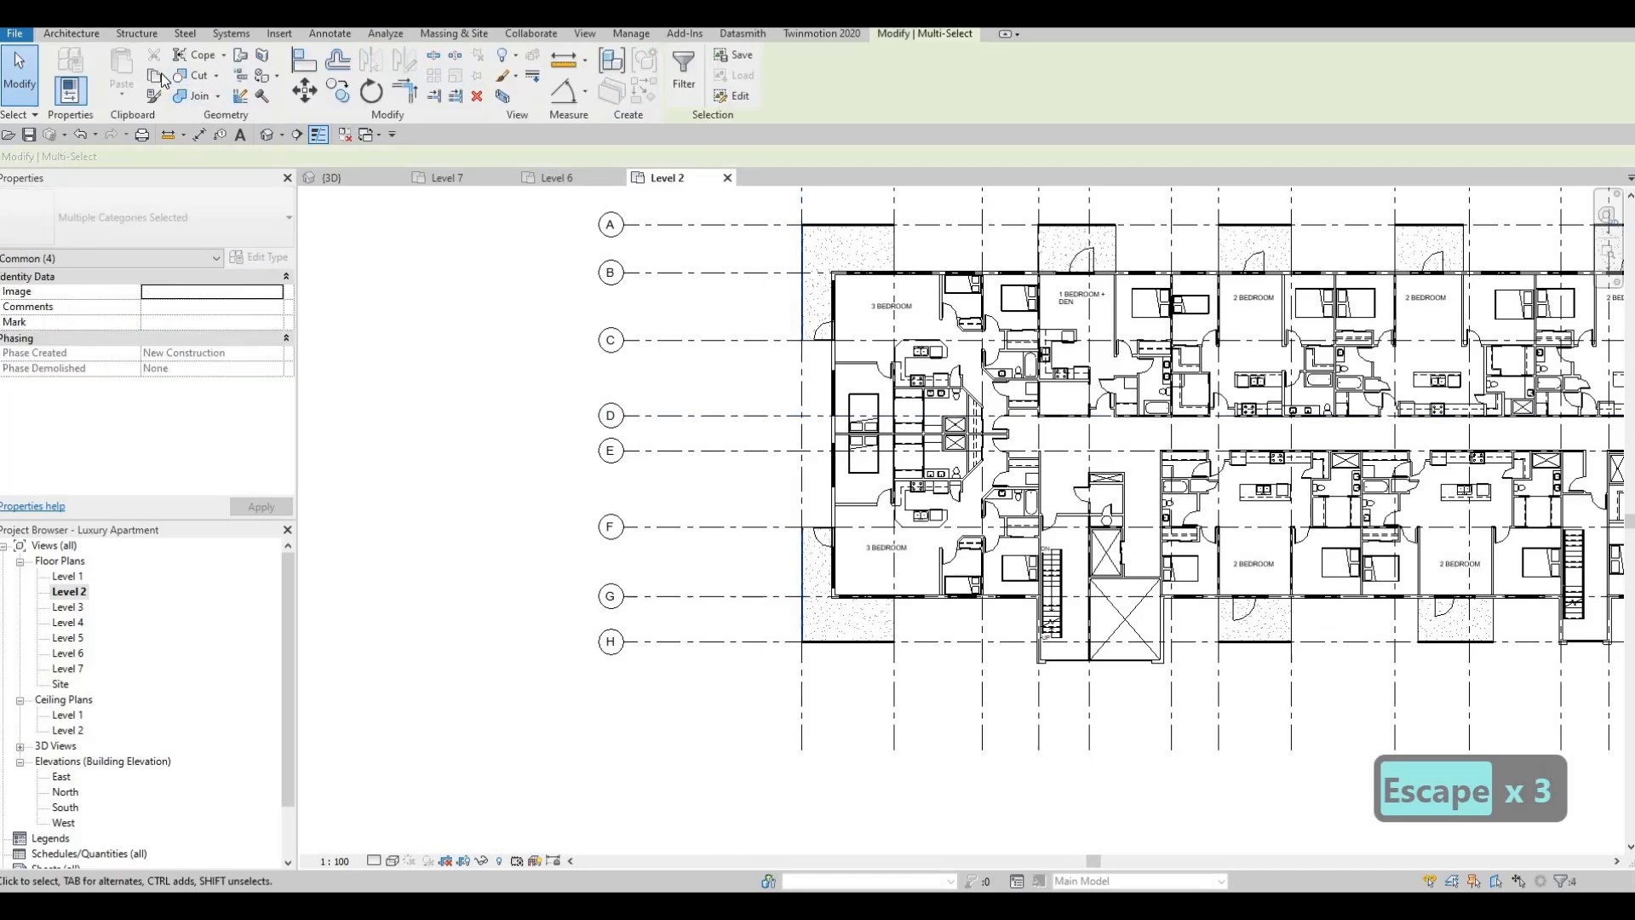
pyautogui.click(157, 76)
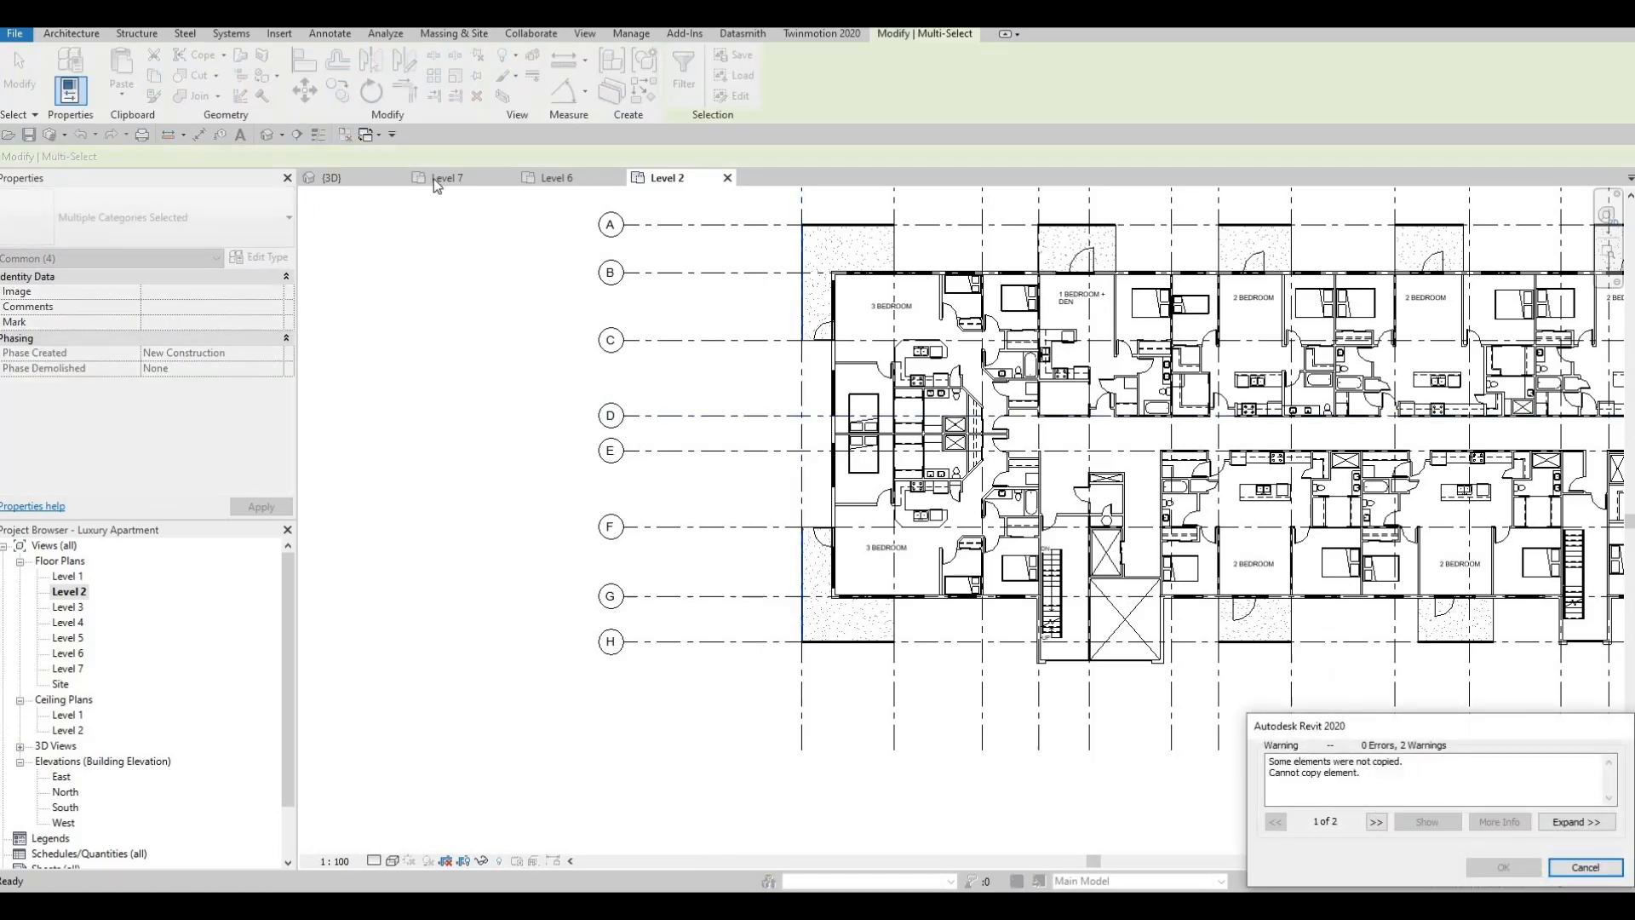
pyautogui.press('Escape')
pyautogui.press('Escape')
# - In the 3D view, select the two Level 2 curtain wall railings along the outer edges of the west-end corner balconies
pyautogui.click(330, 177)
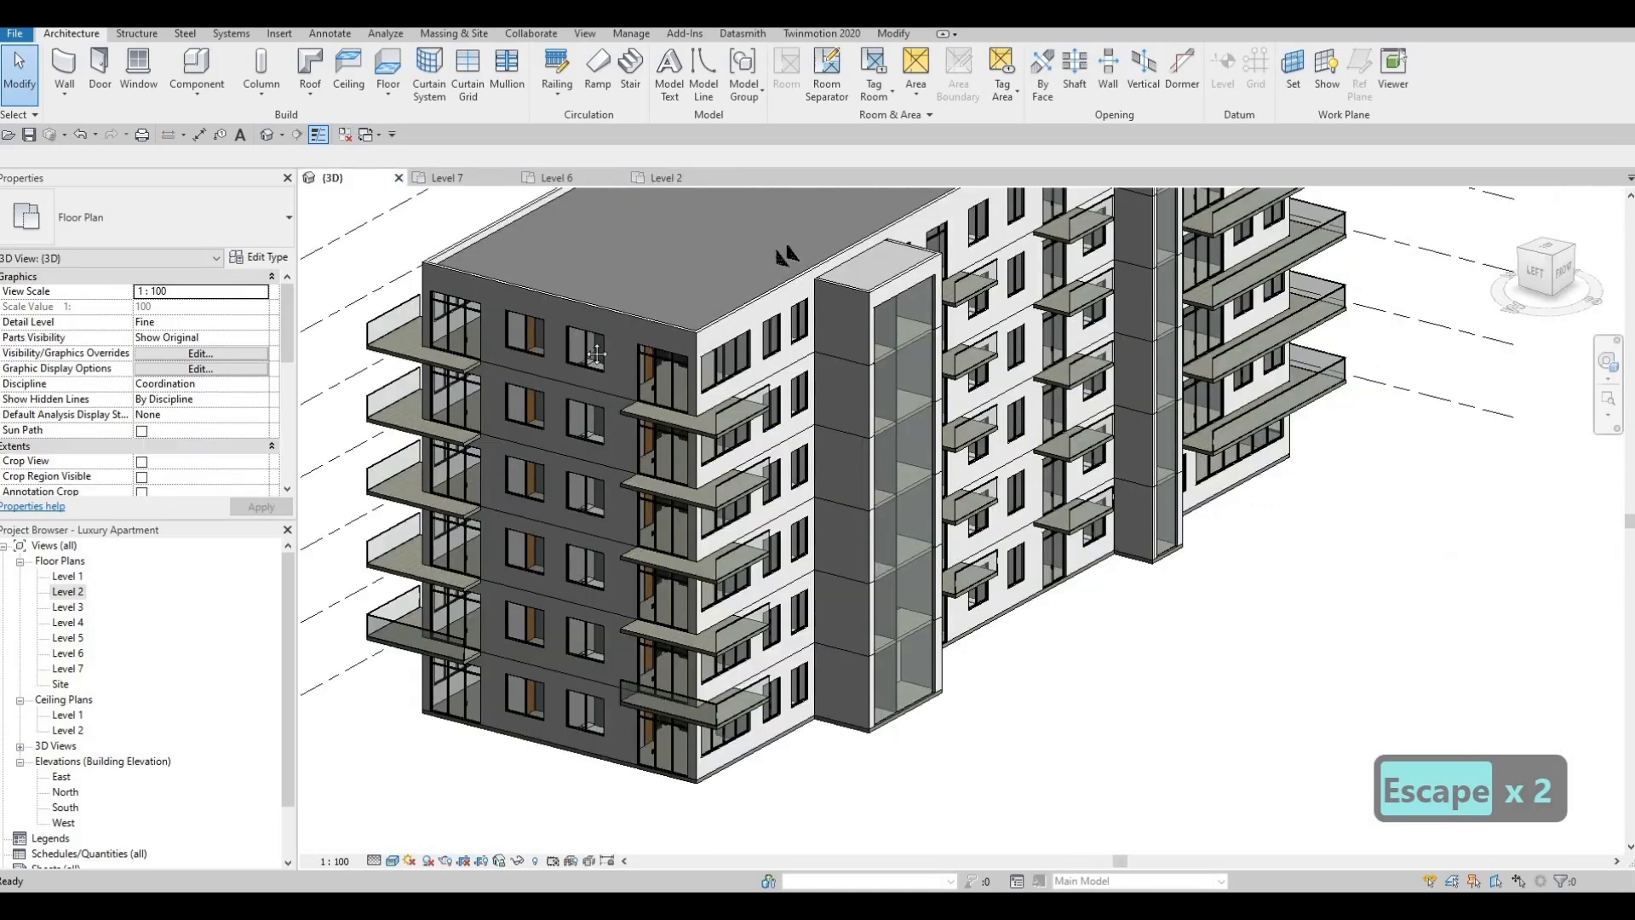
pyautogui.scroll(5, 690, 432)
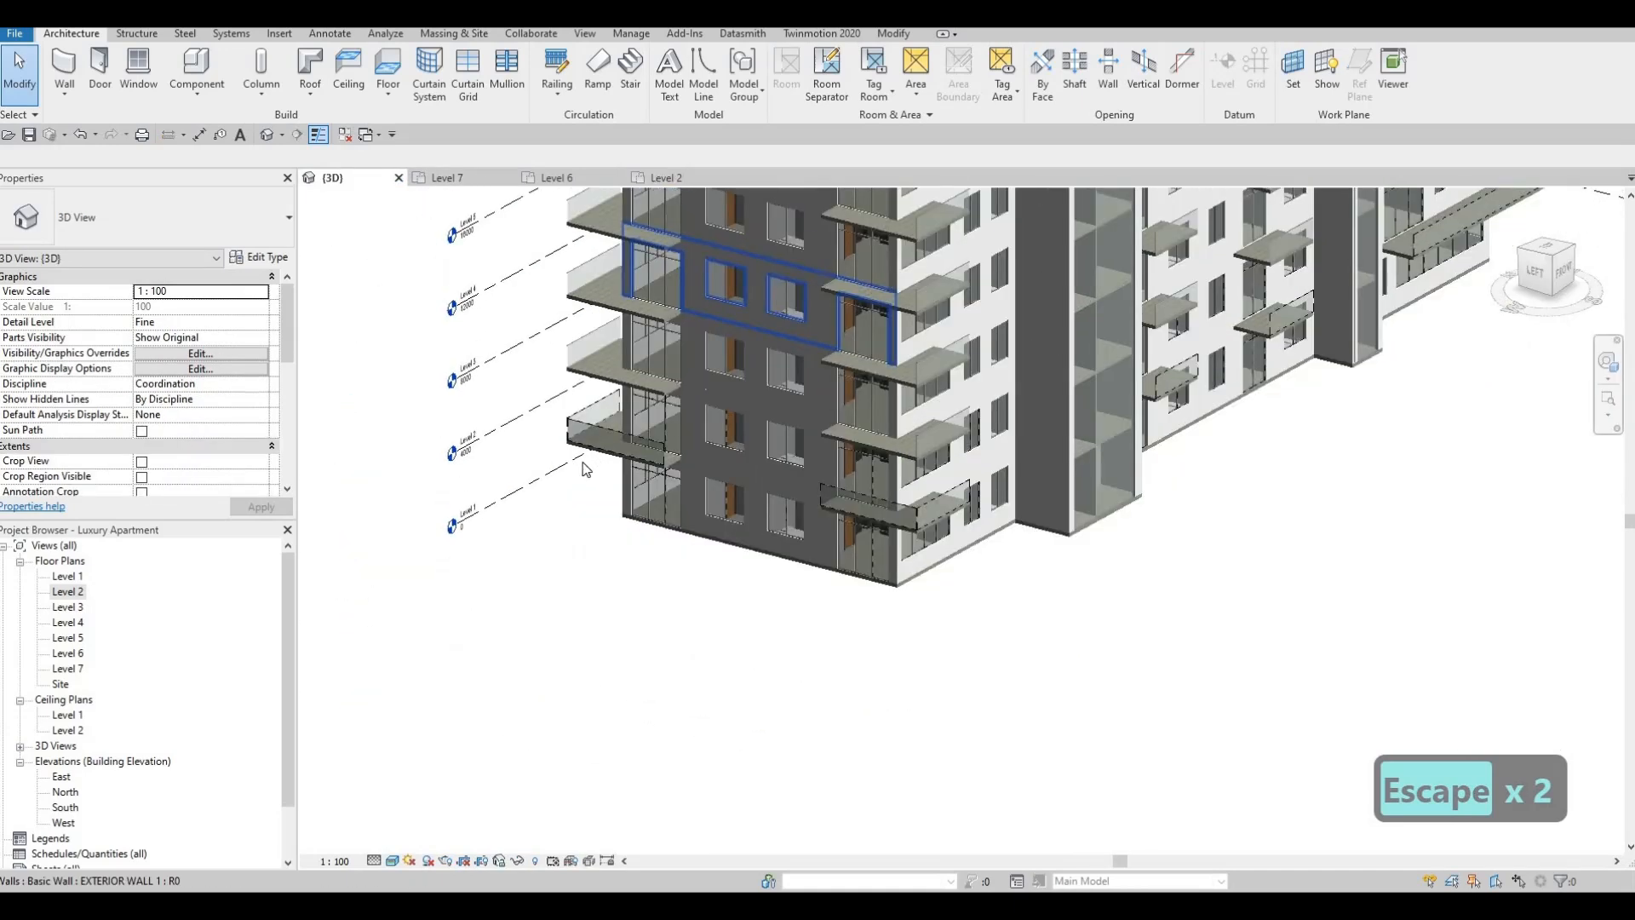
pyautogui.scroll(3, 603, 467)
pyautogui.click(514, 448)
pyautogui.press('Escape')
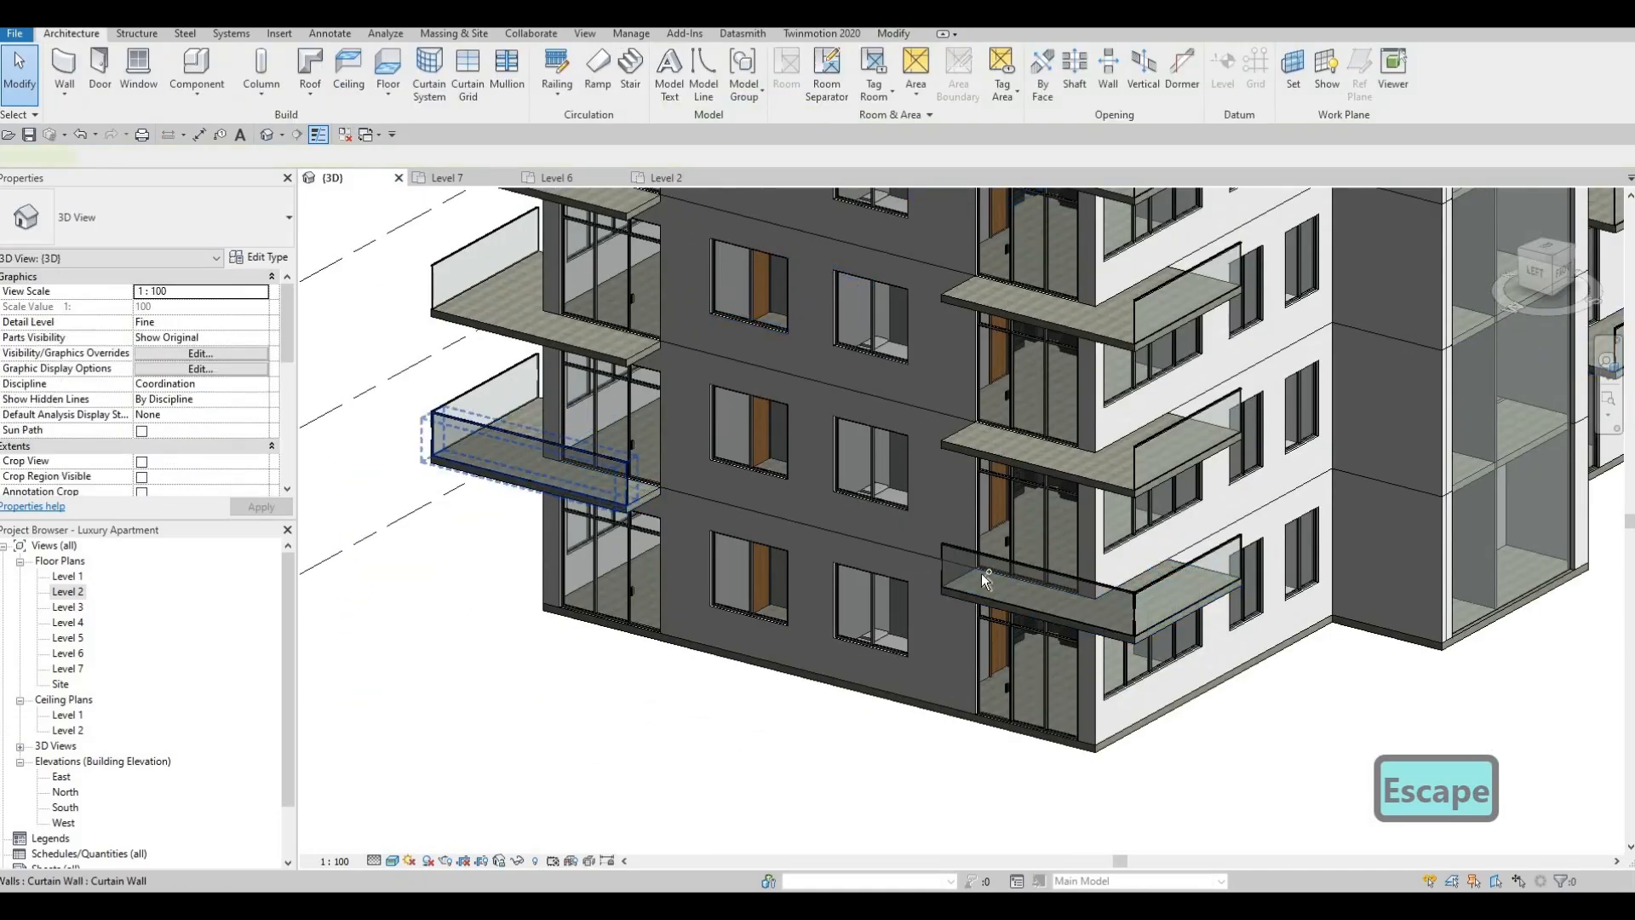
pyautogui.hotkey('ctrl', 'Left')
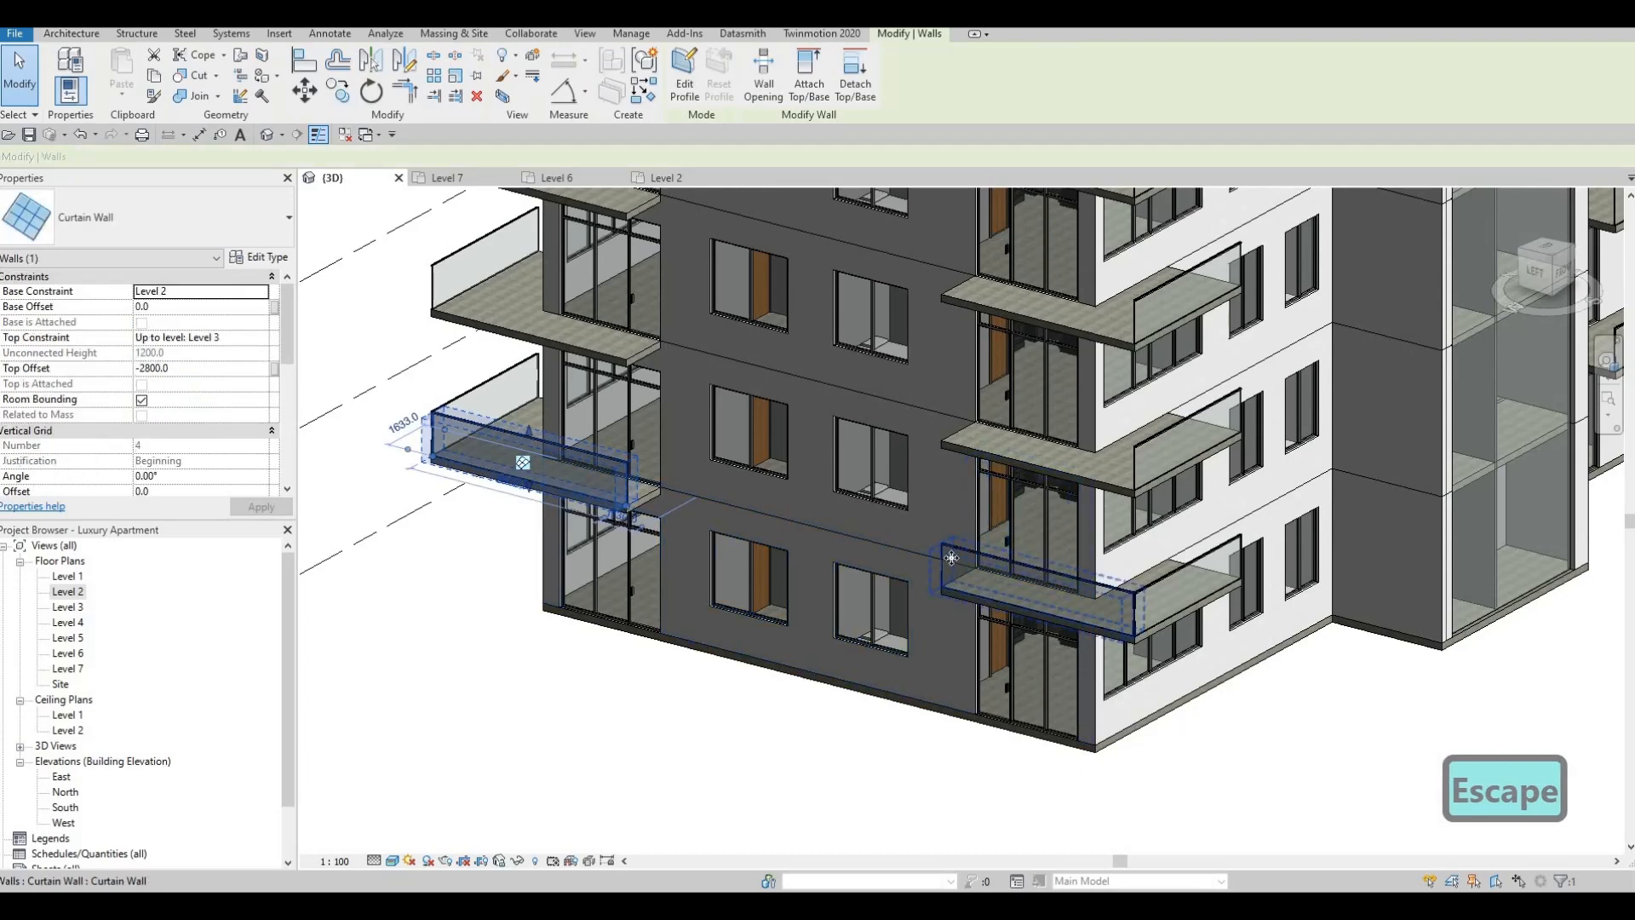
pyautogui.keyDown('ctrl'); pyautogui.click(955, 552); pyautogui.keyUp('ctrl')
pyautogui.scroll(4, 958, 544)
pyautogui.scroll(-2, 962, 530)
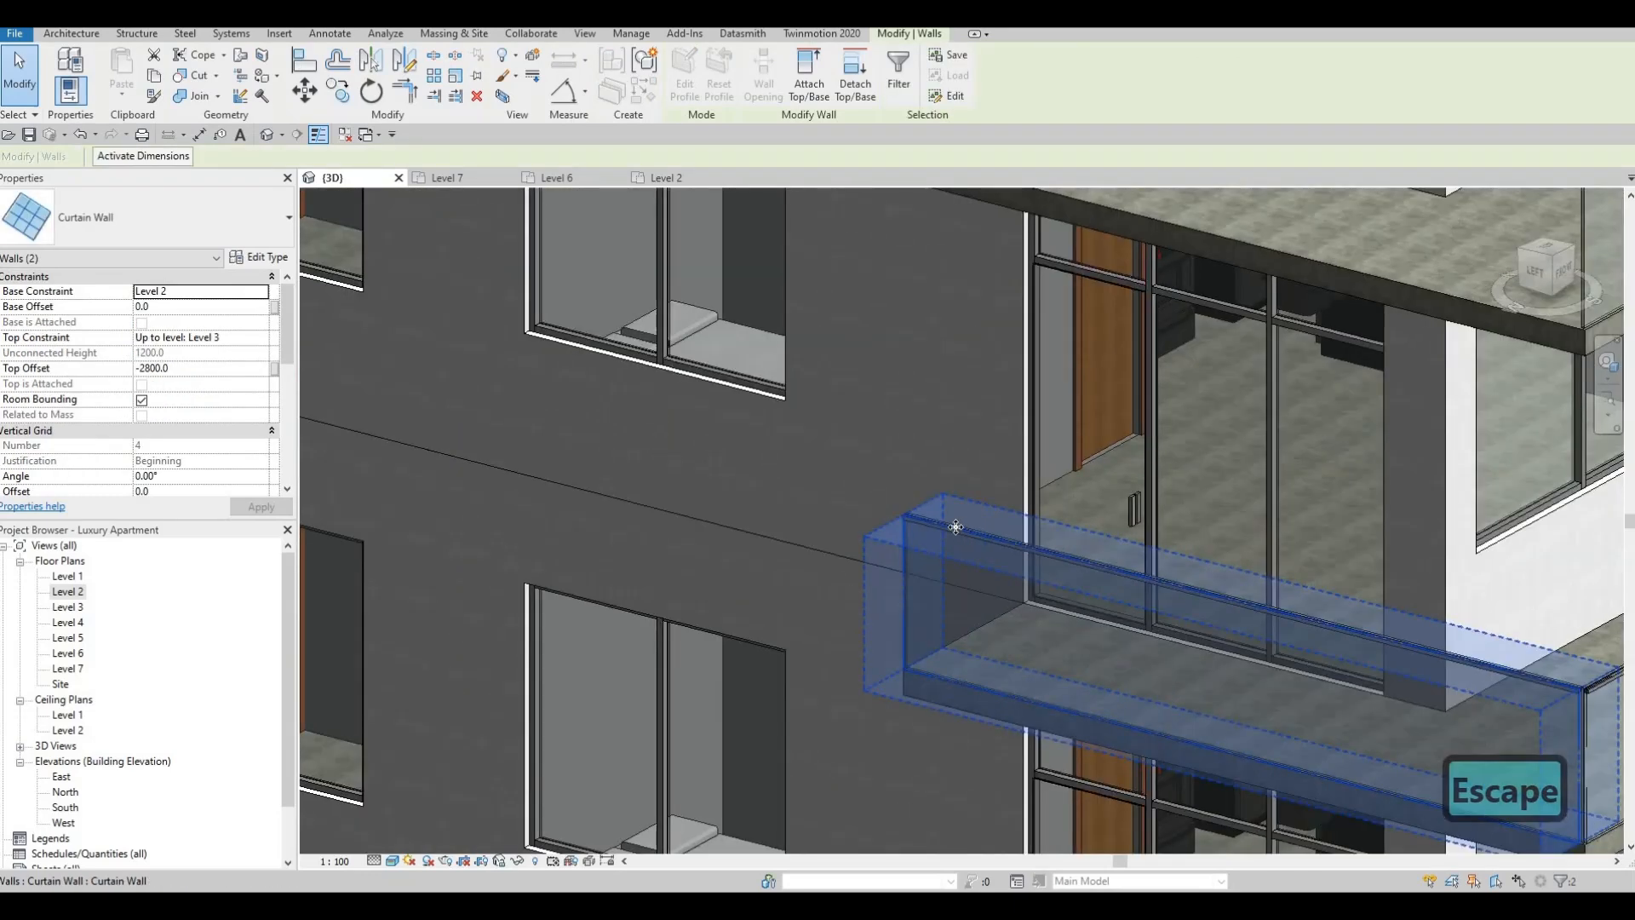
pyautogui.scroll(-4, 954, 536)
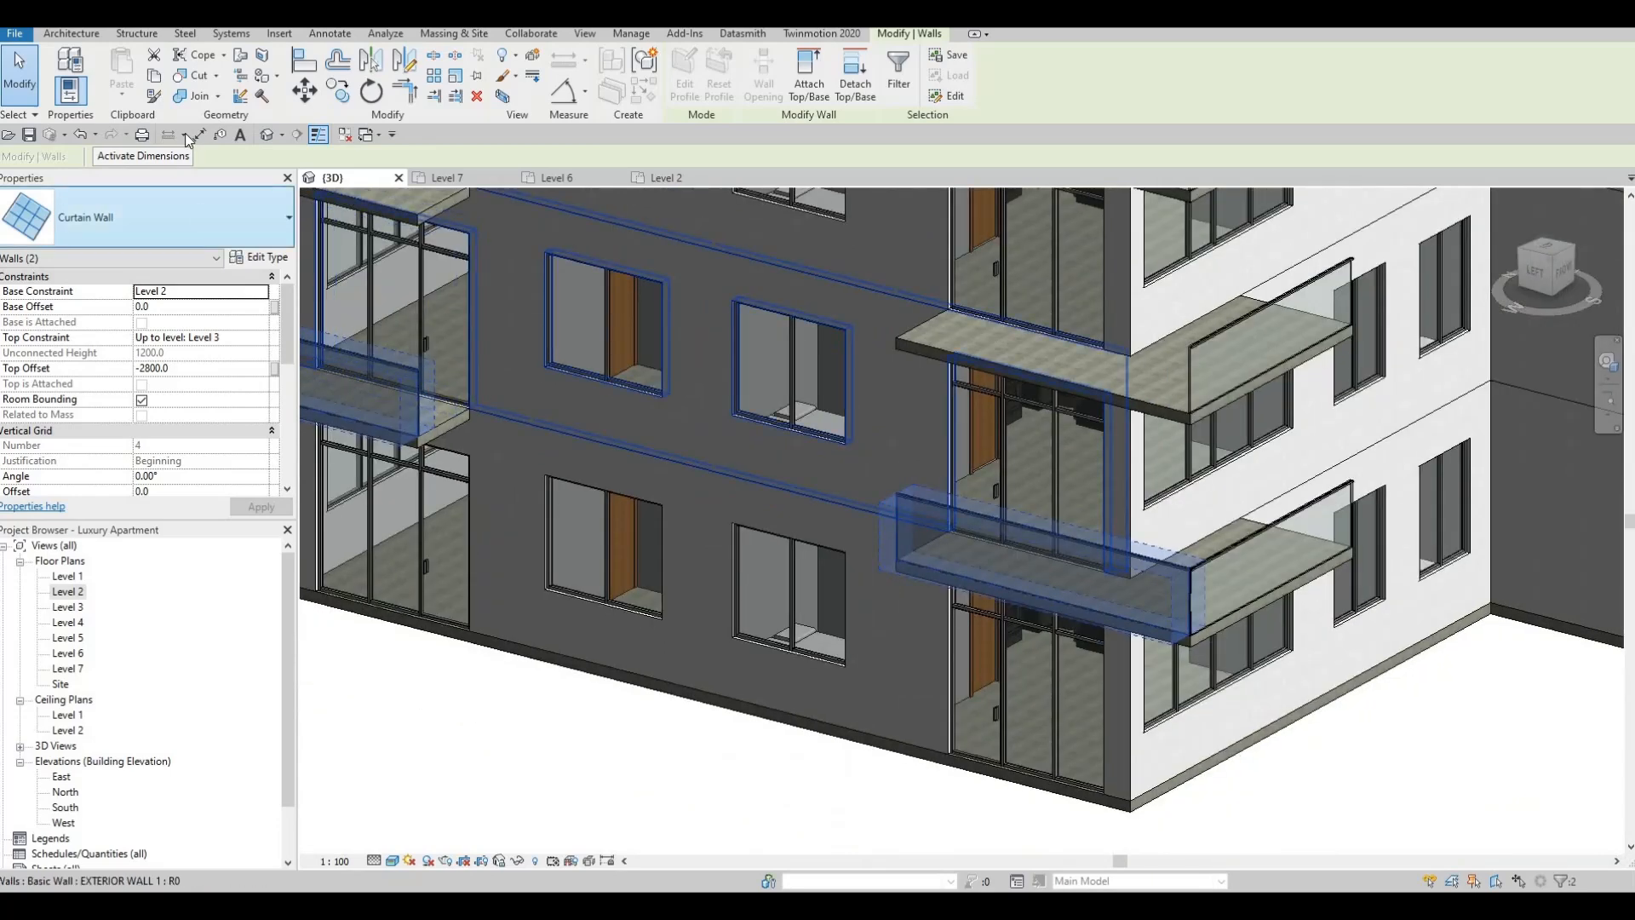
# - Copy the two selected west-end railings and paste them aligned to Levels 3 through 6
pyautogui.click(154, 75)
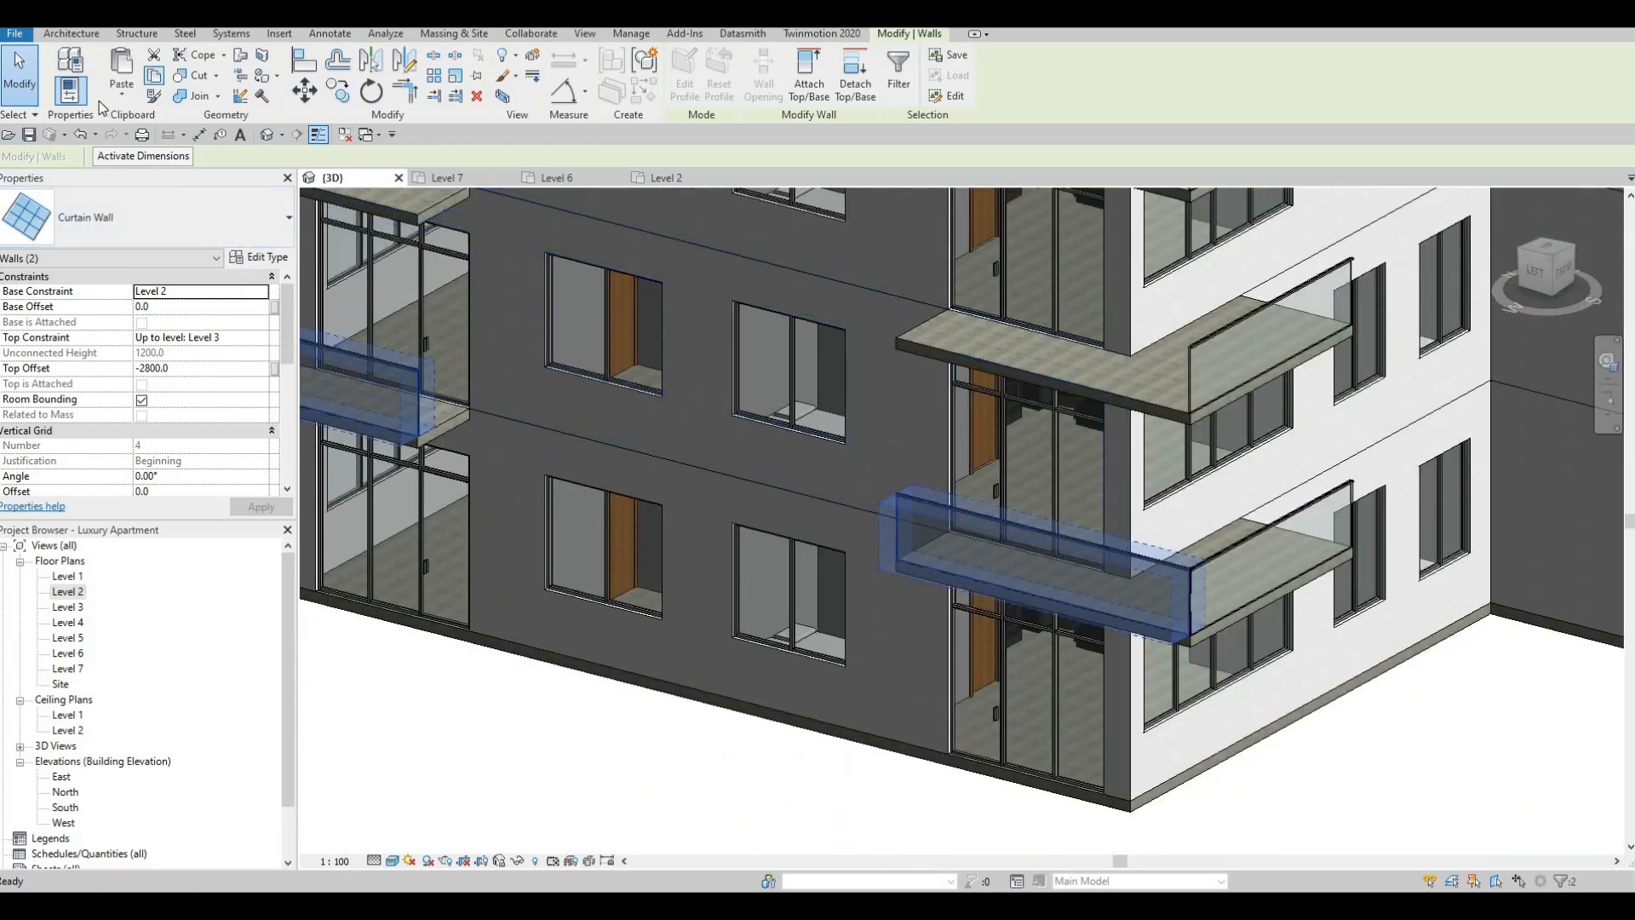
pyautogui.click(121, 92)
pyautogui.click(192, 159)
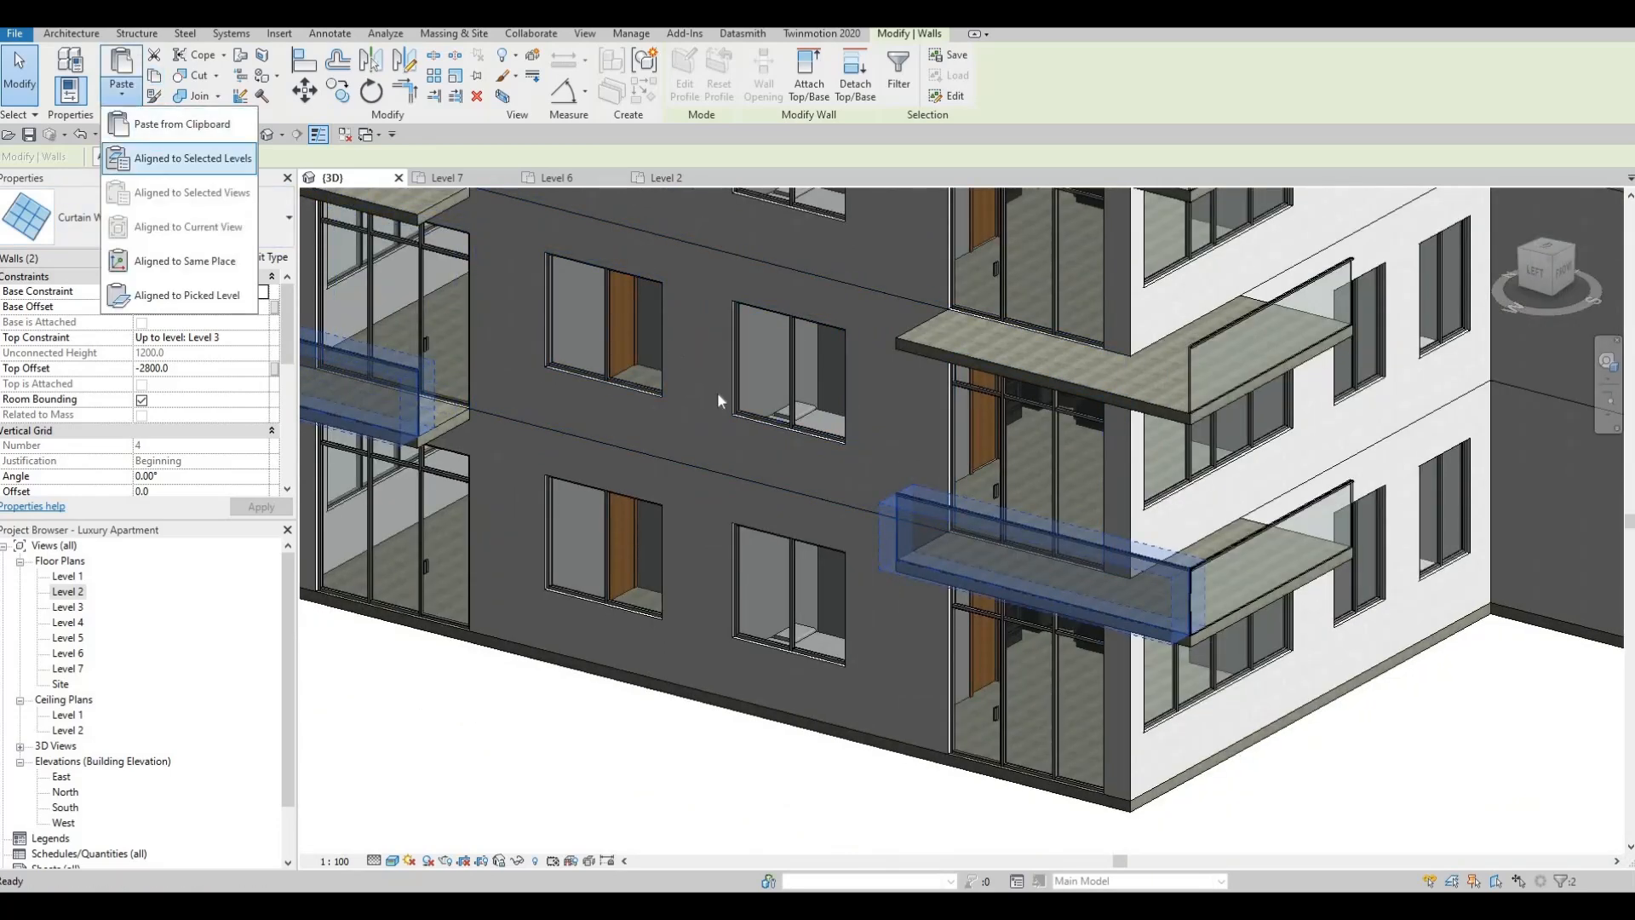
pyautogui.press('Down')
pyautogui.press('Down')
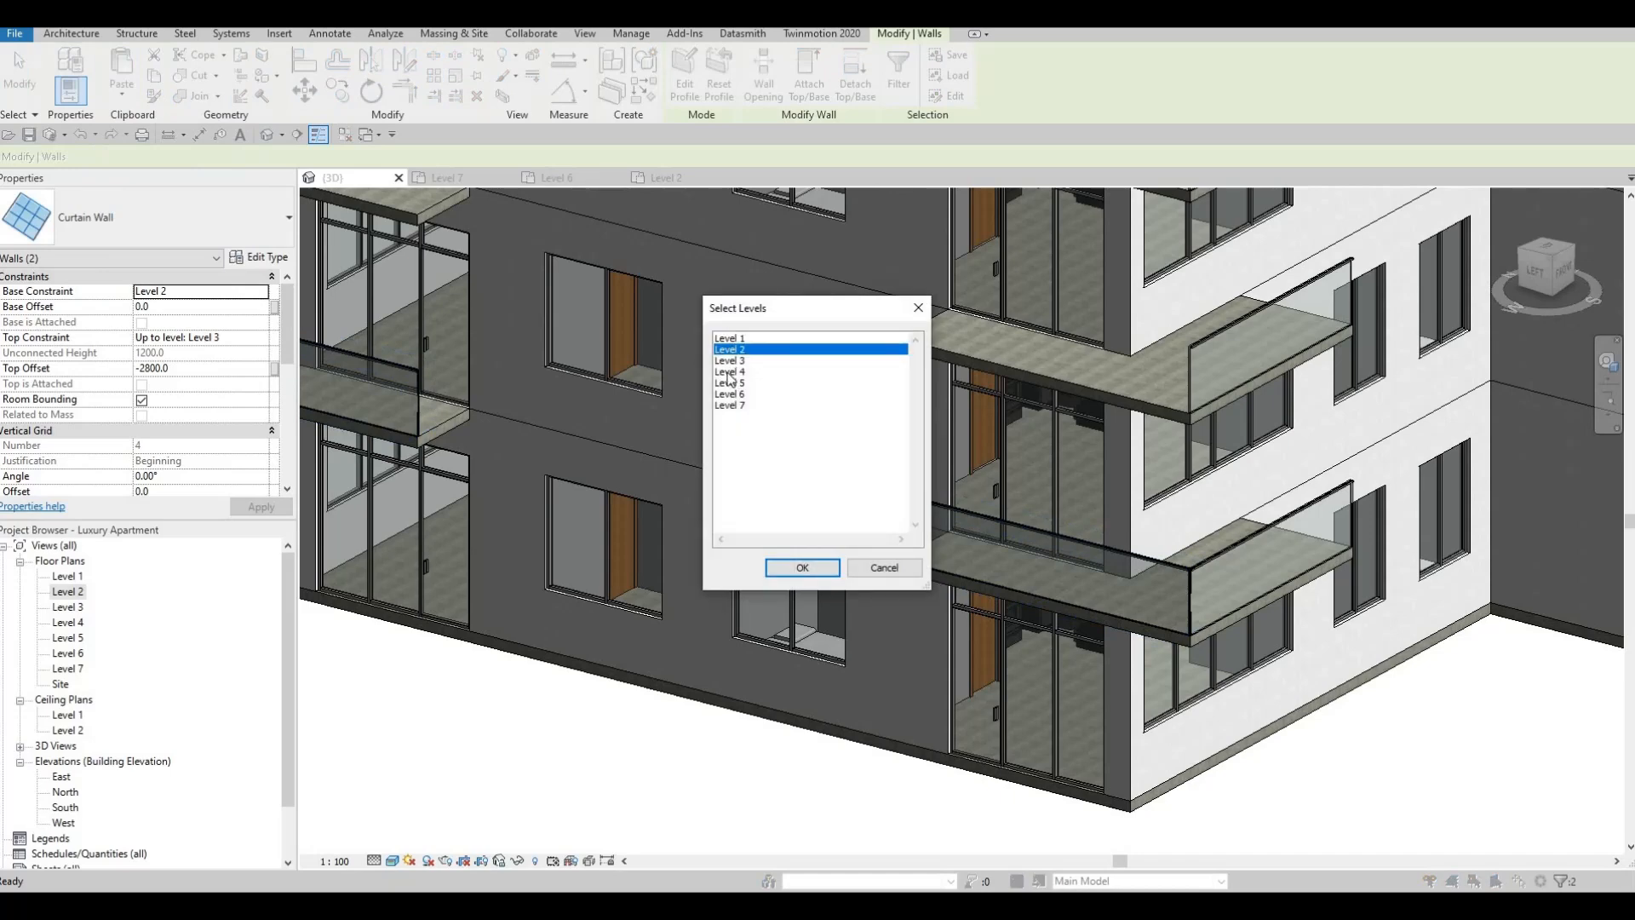
pyautogui.hotkey('shift', 'Down')
pyautogui.hotkey('shift', 'Down')
pyautogui.hotkey('shift', 'Down')
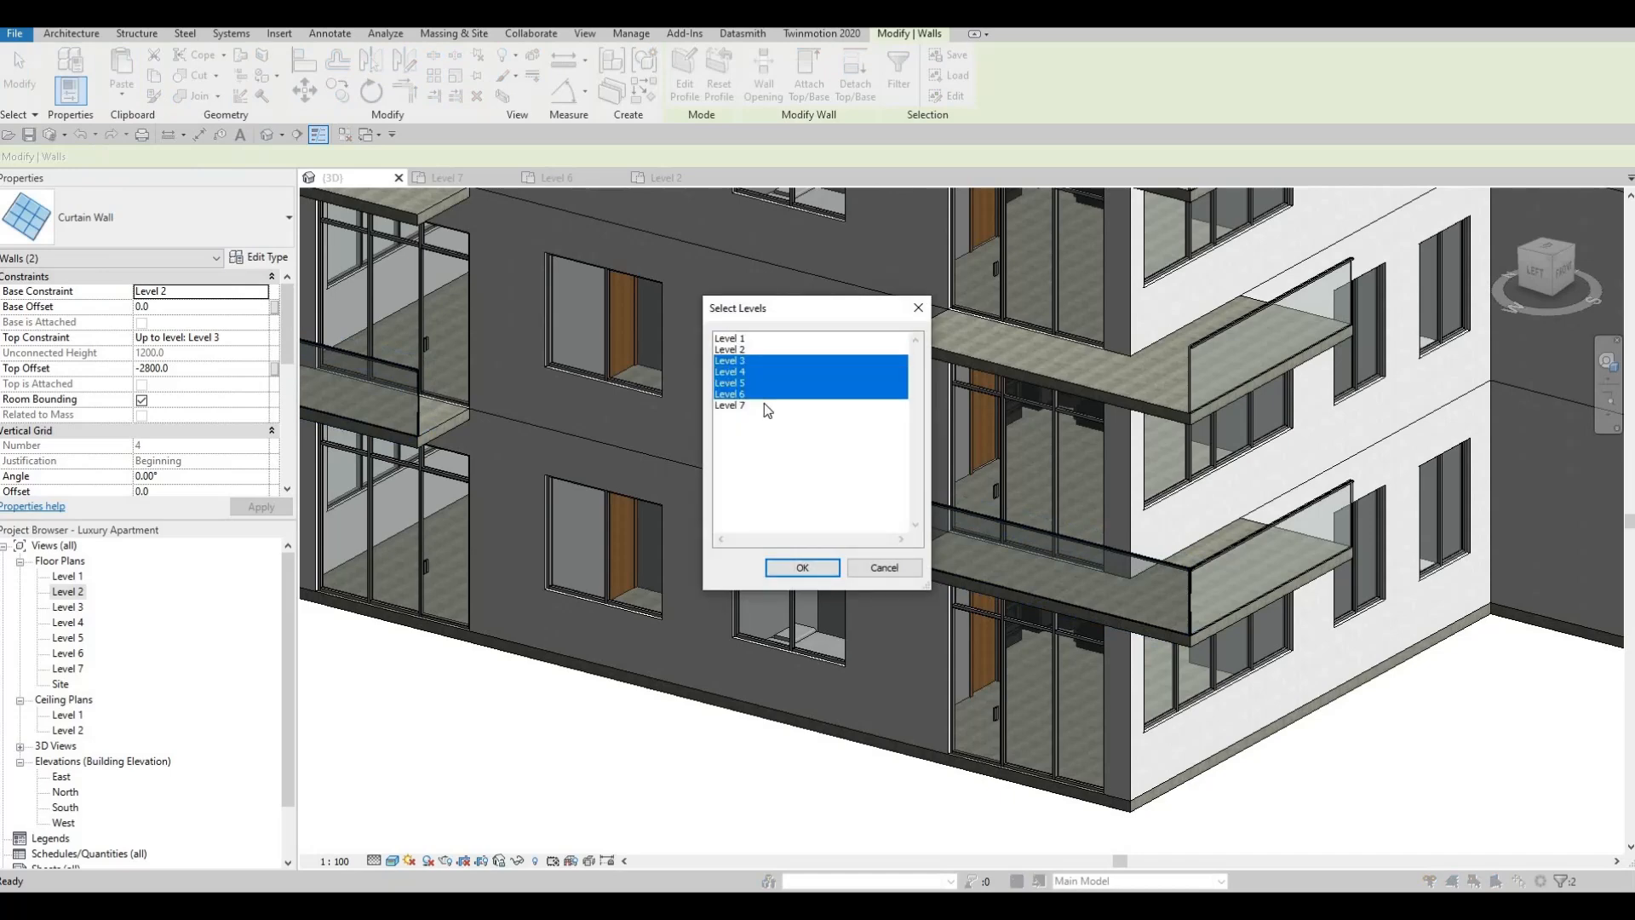
pyautogui.click(789, 567)
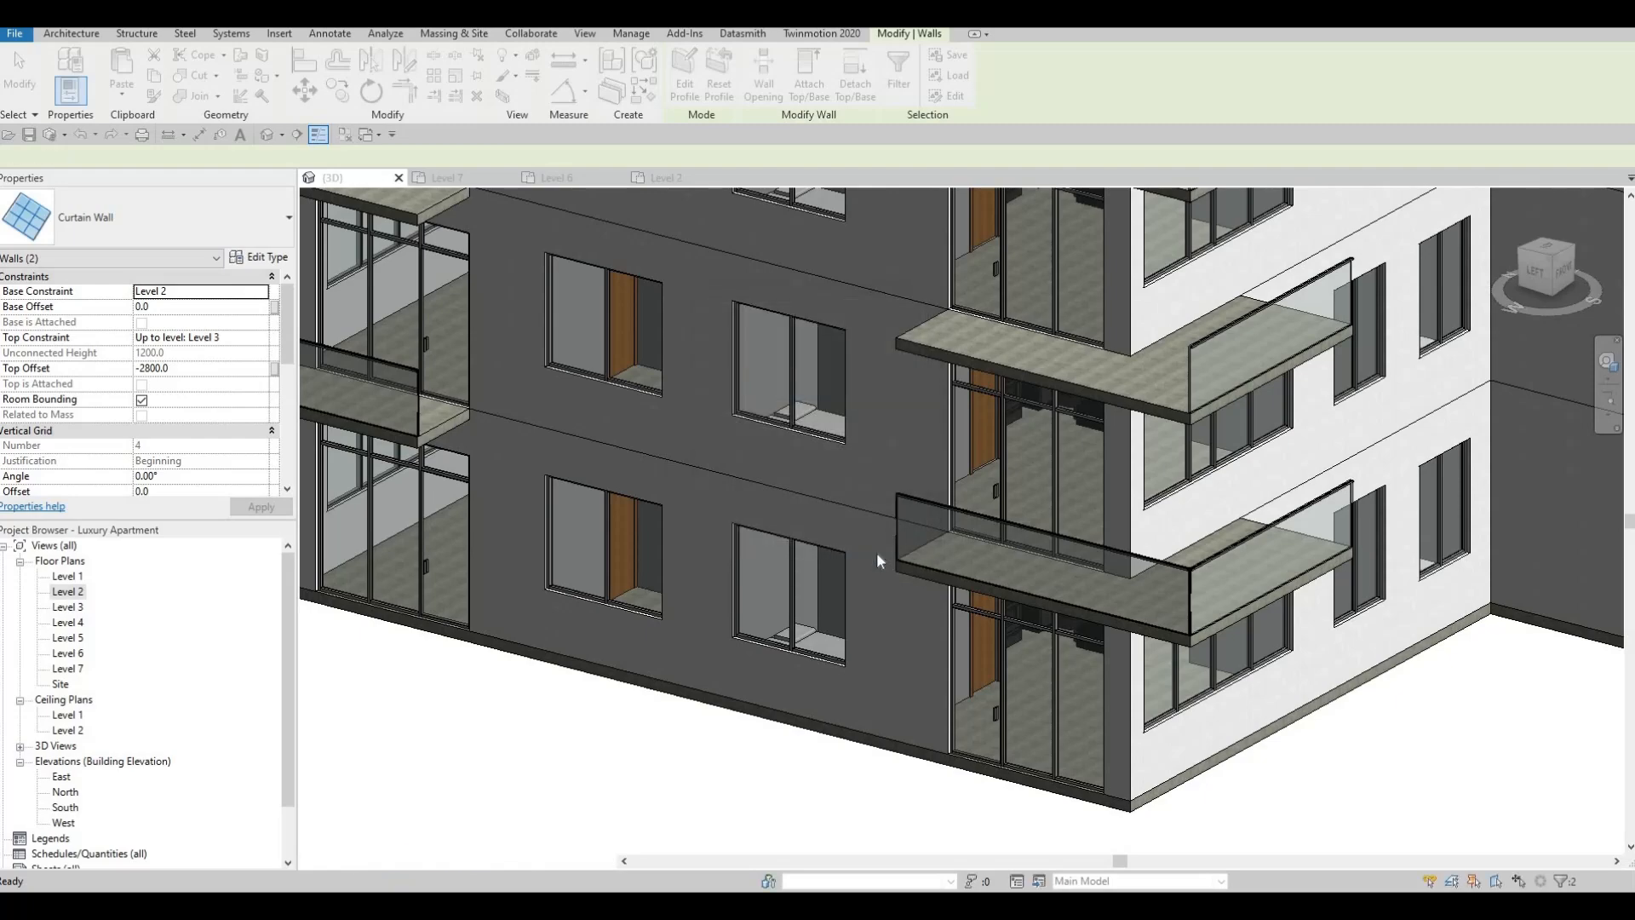
# - Examine the west-end balcony railings up close and then the stacked balconies along the front of the building in 3D
pyautogui.scroll(6, 1114, 564)
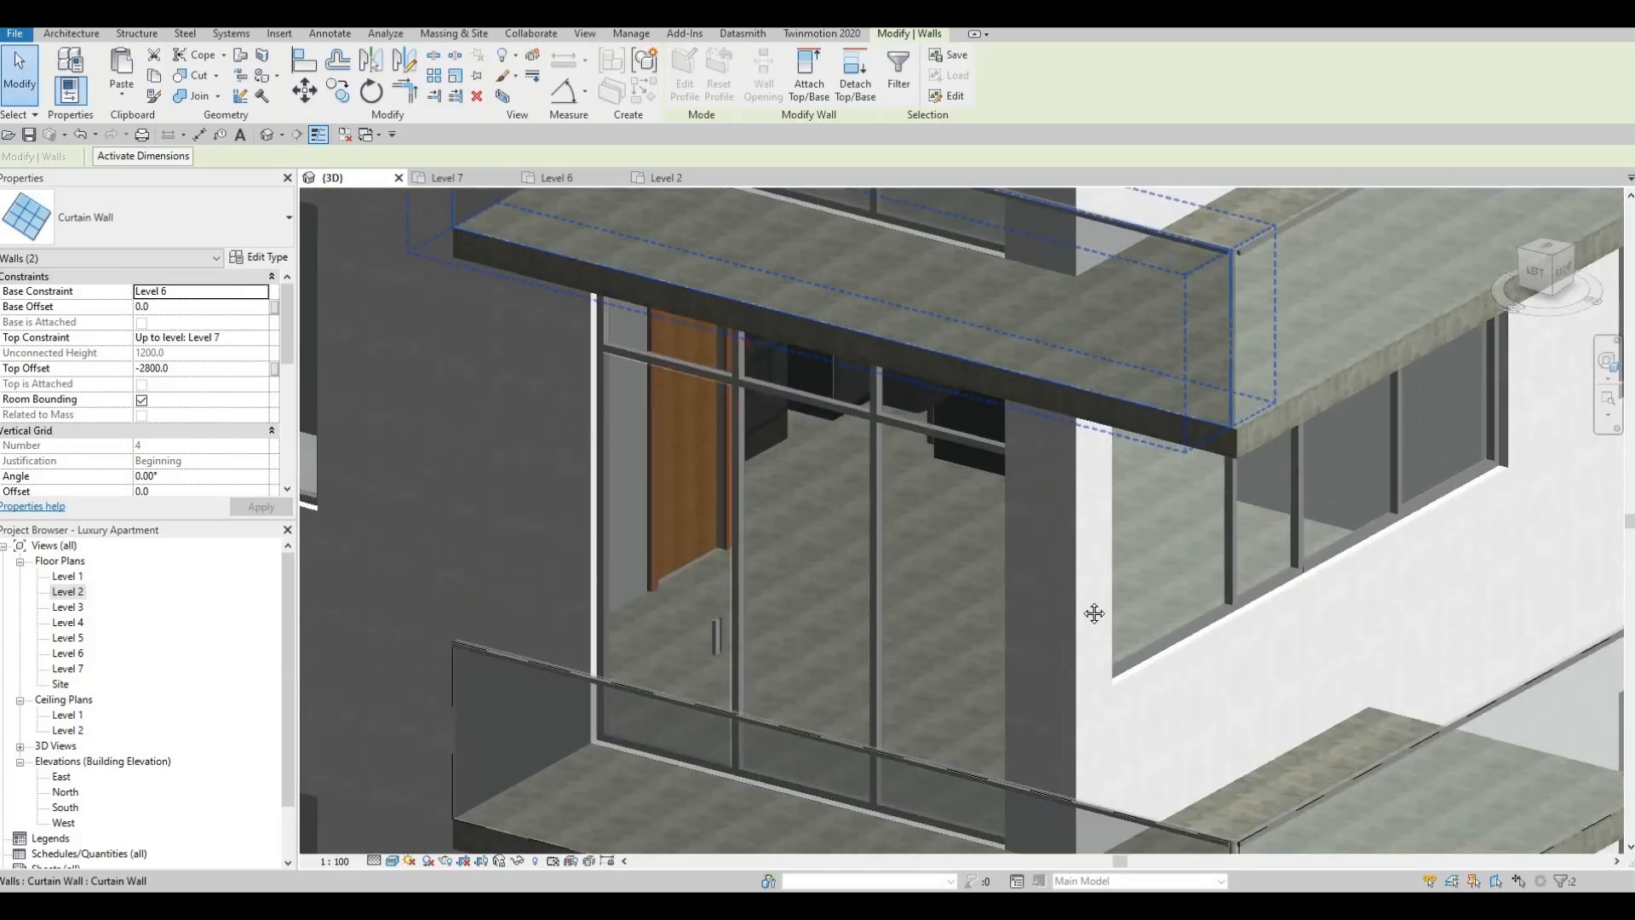
pyautogui.scroll(-3, 1160, 570)
pyautogui.moveTo(1161, 570); pyautogui.dragTo(1507, 740, button='middle')
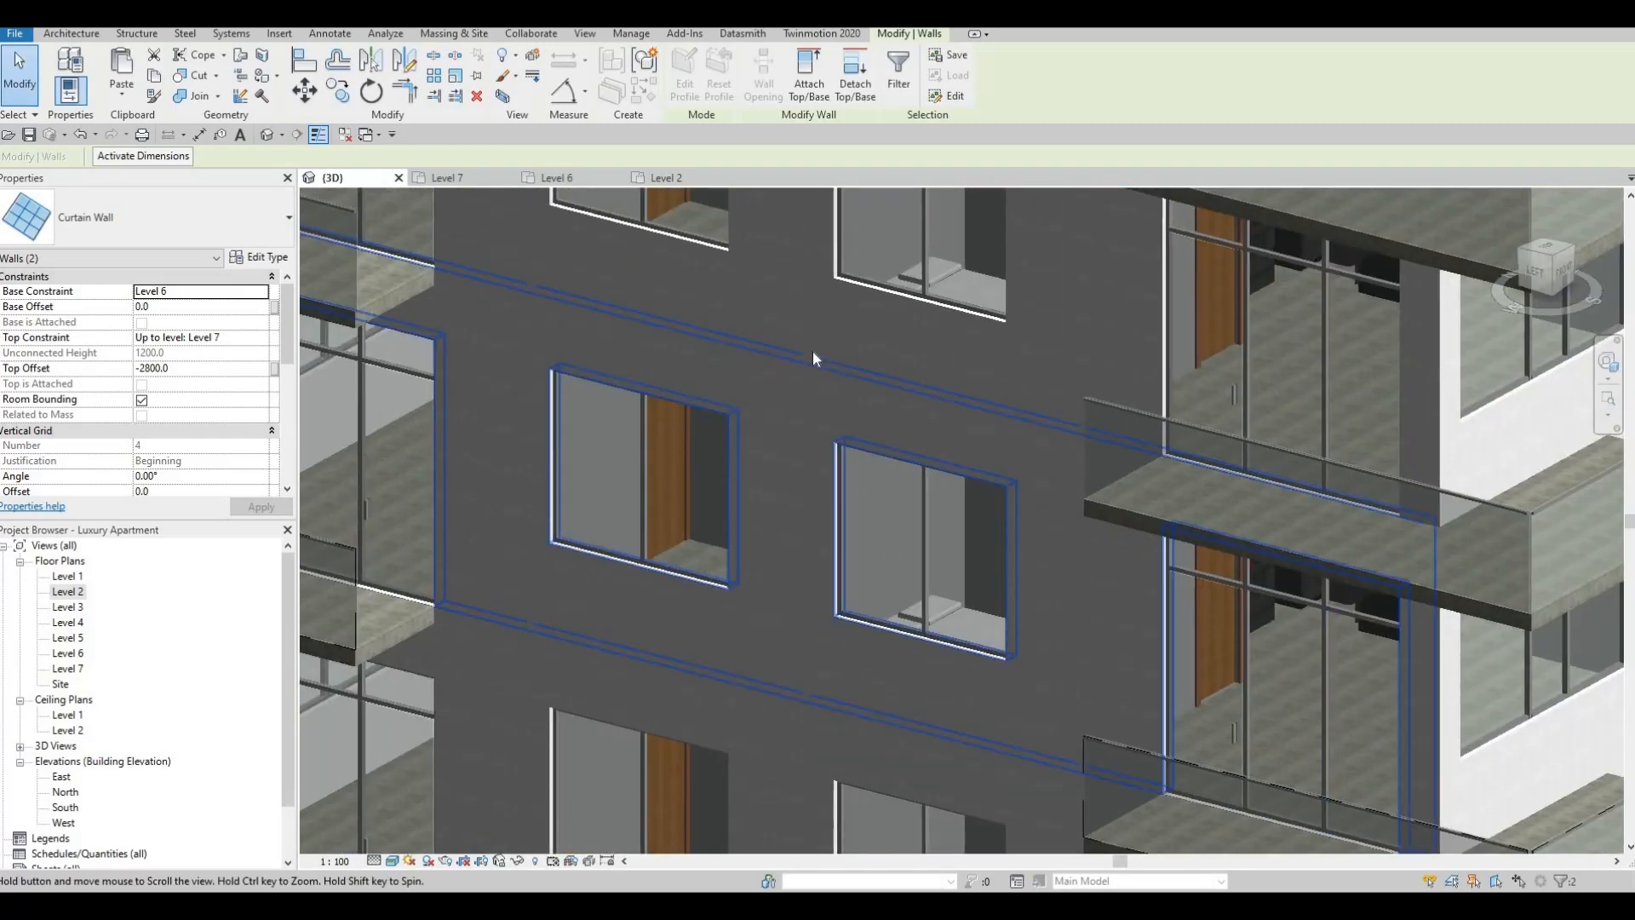
pyautogui.moveTo(812, 350); pyautogui.dragTo(1265, 456, button='middle')
pyautogui.scroll(4, 809, 486)
pyautogui.scroll(-6, 504, 350)
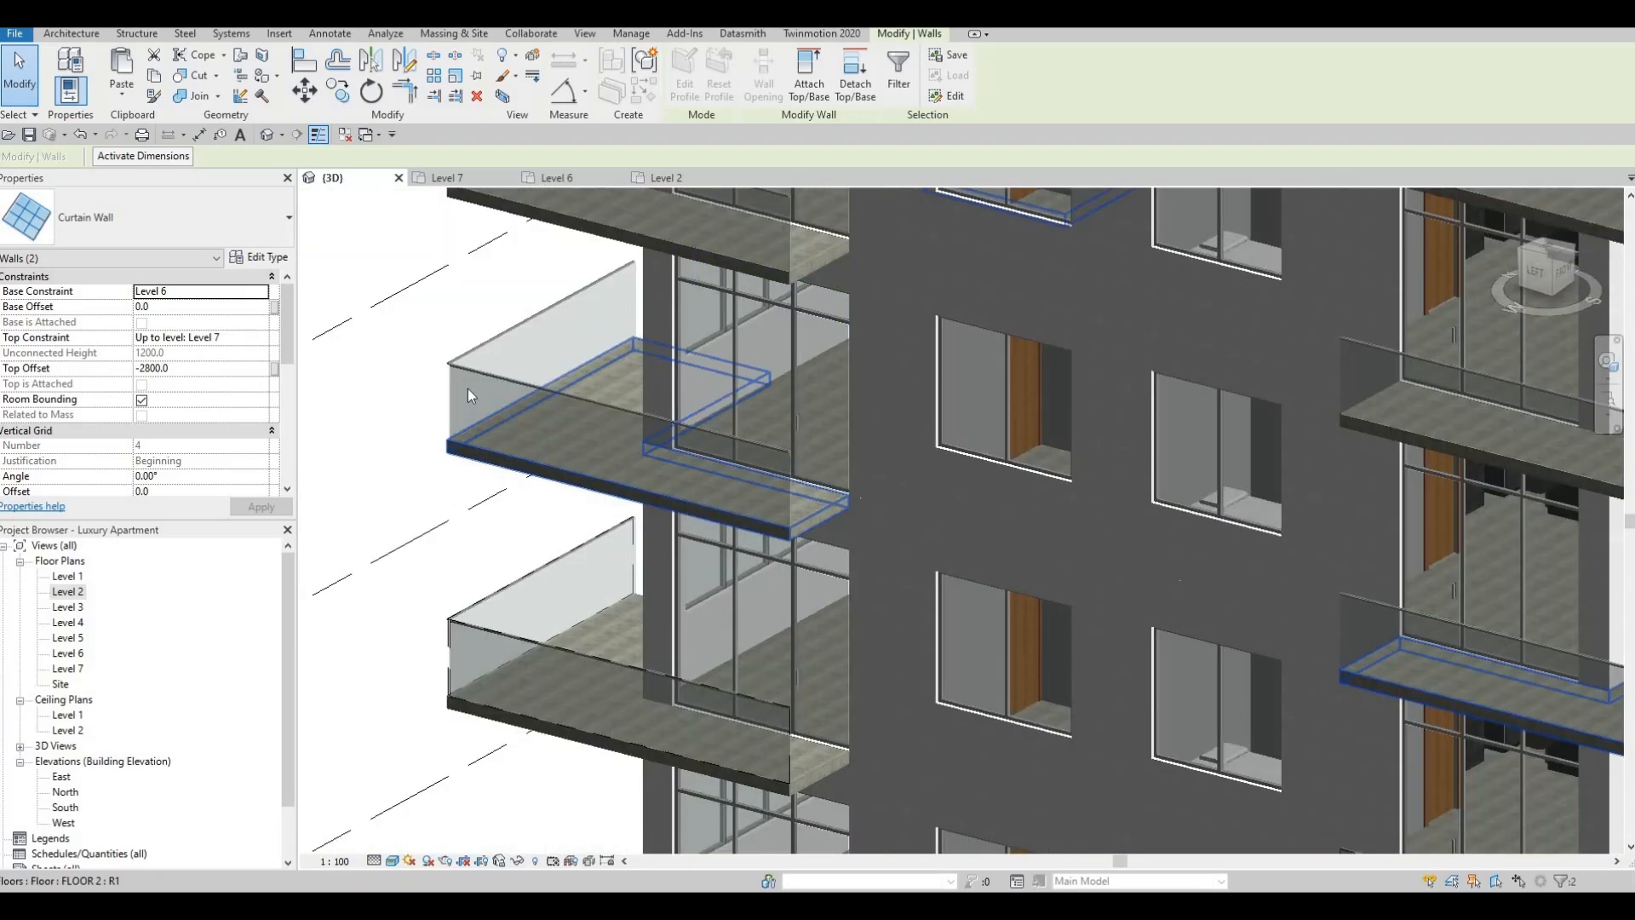
pyautogui.scroll(6, 468, 388)
pyautogui.scroll(-8, 564, 473)
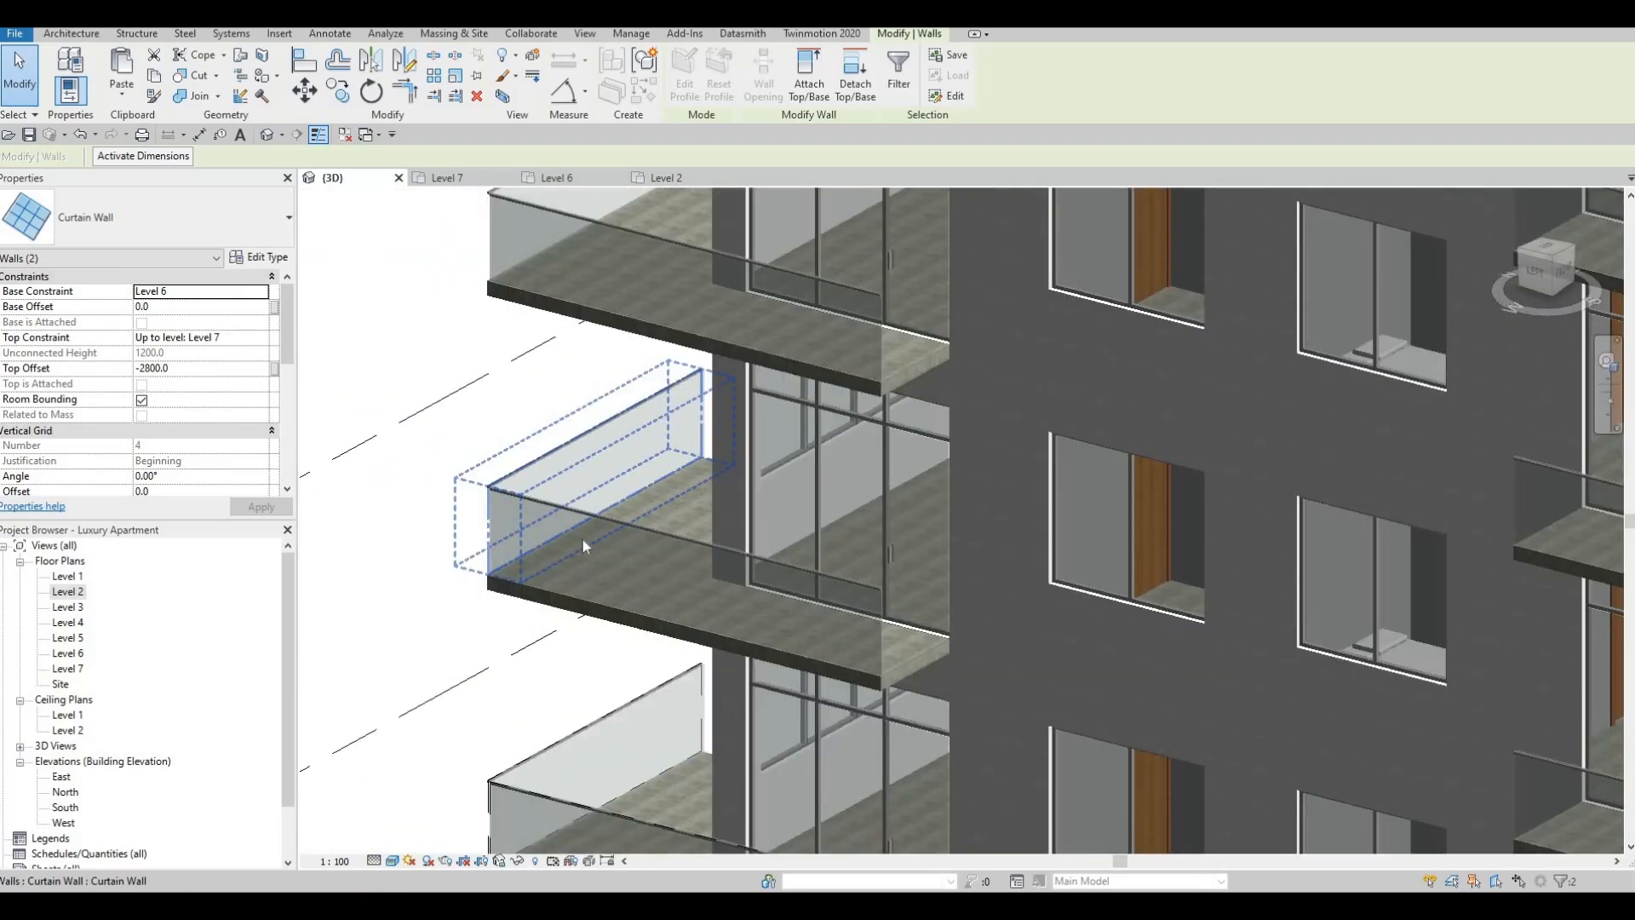
pyautogui.press('Escape')
pyautogui.scroll(-6, 692, 452)
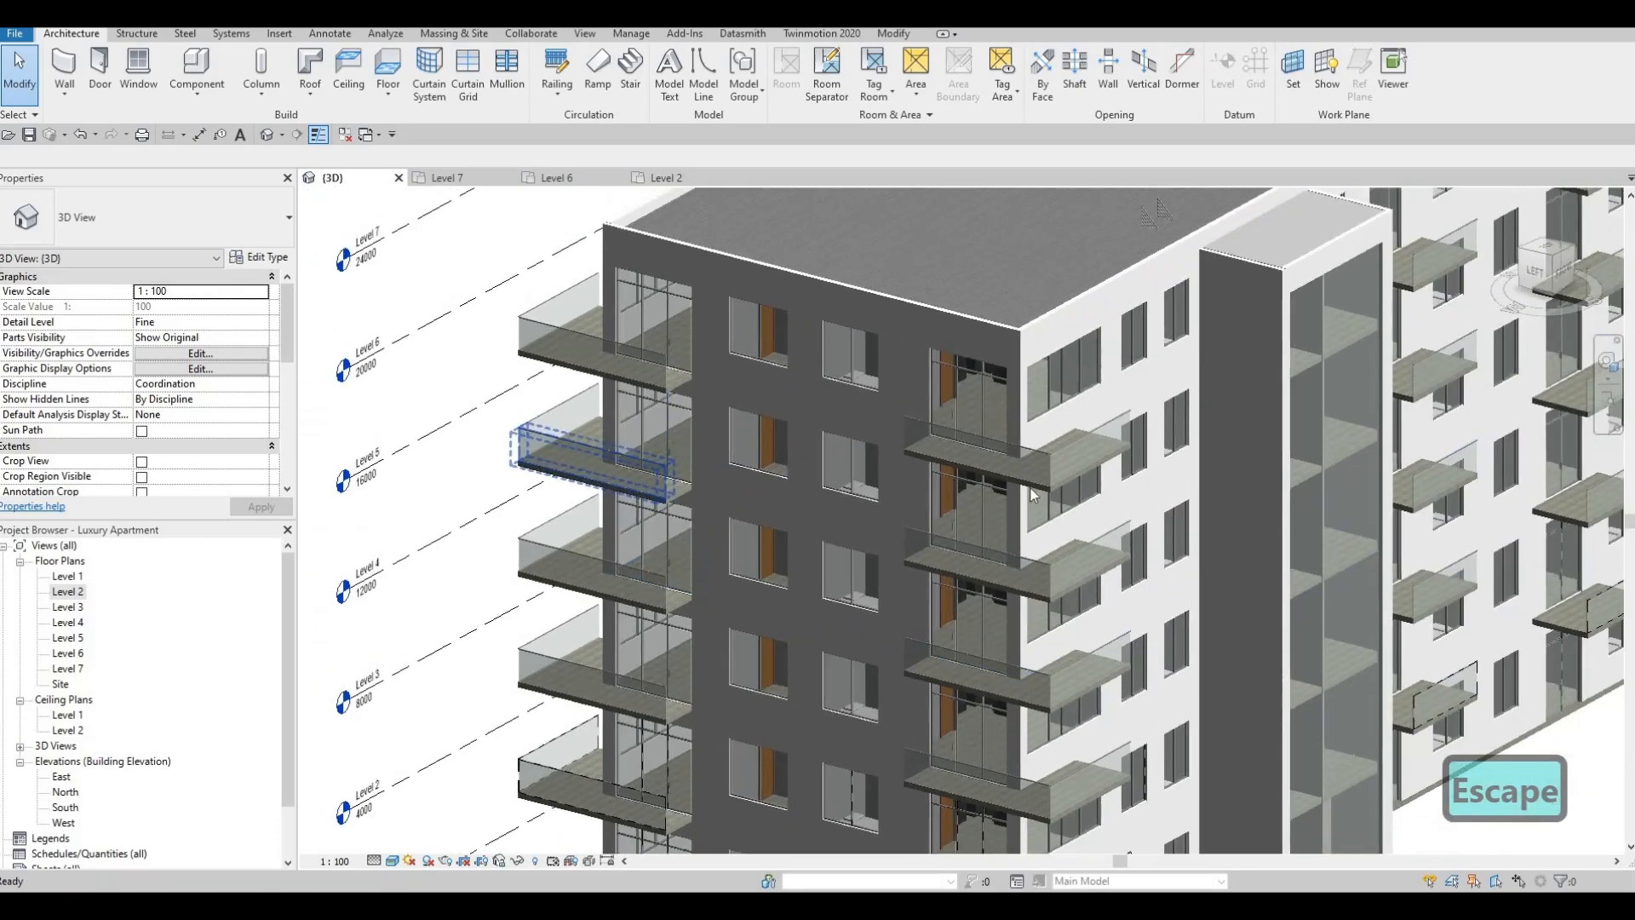
pyautogui.press('Escape')
pyautogui.keyDown('shift'); pyautogui.moveTo(977, 459); pyautogui.dragTo(925, 396); pyautogui.keyUp('shift')
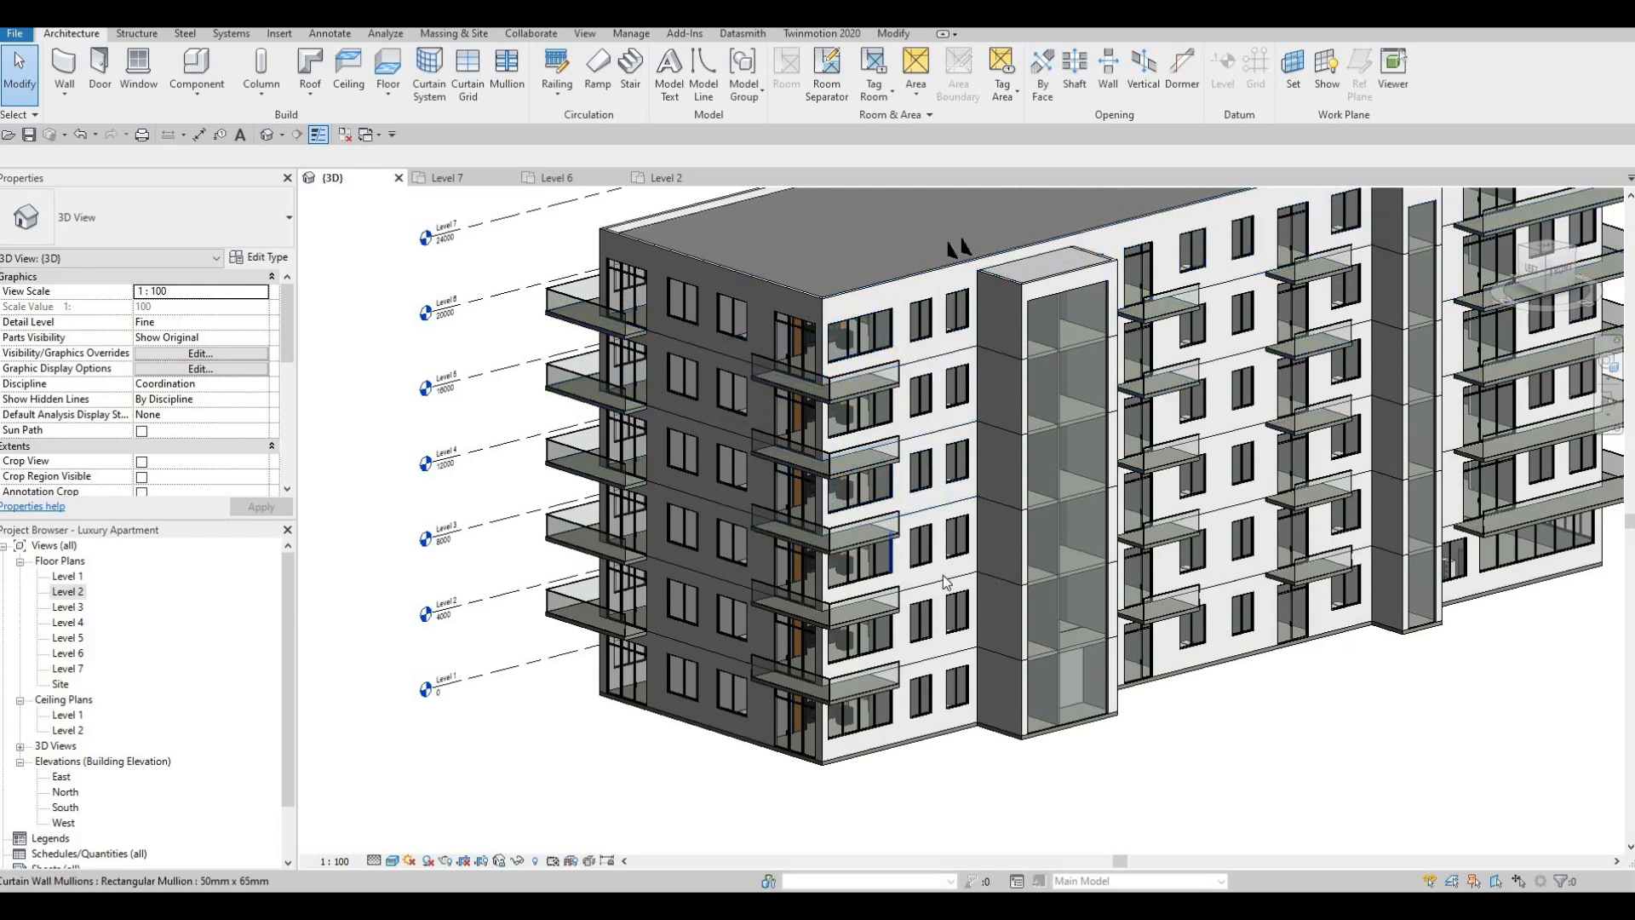
pyautogui.keyDown('shift'); pyautogui.moveTo(874, 637); pyautogui.dragTo(856, 645, button='middle'); pyautogui.keyUp('shift')
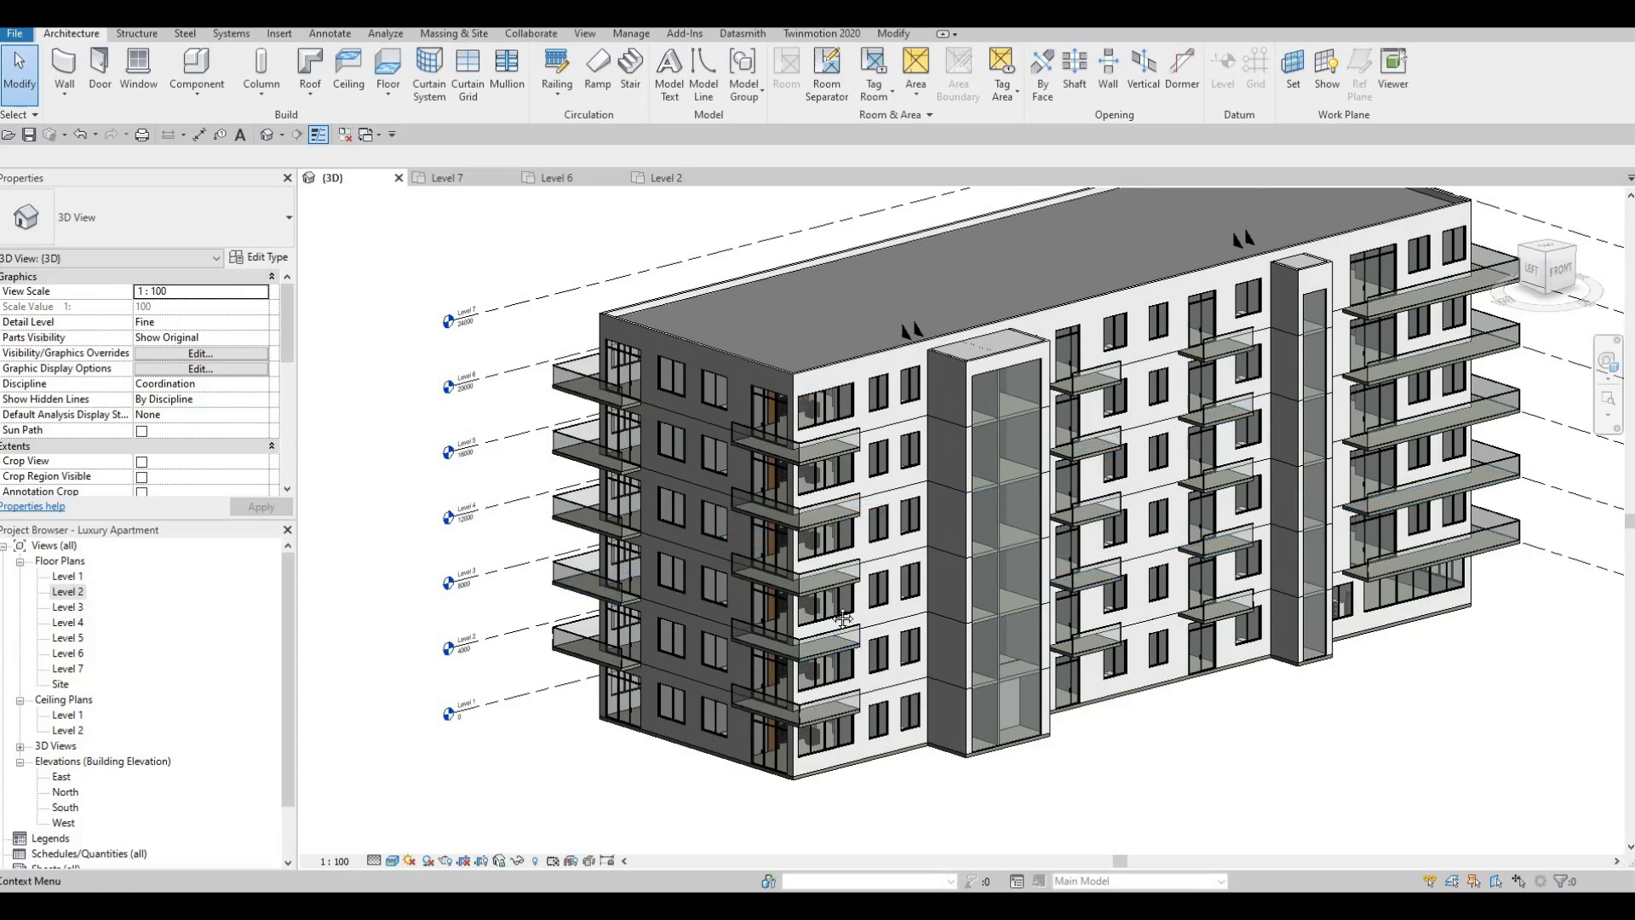
pyautogui.moveTo(759, 472); pyautogui.dragTo(785, 422, button='middle')
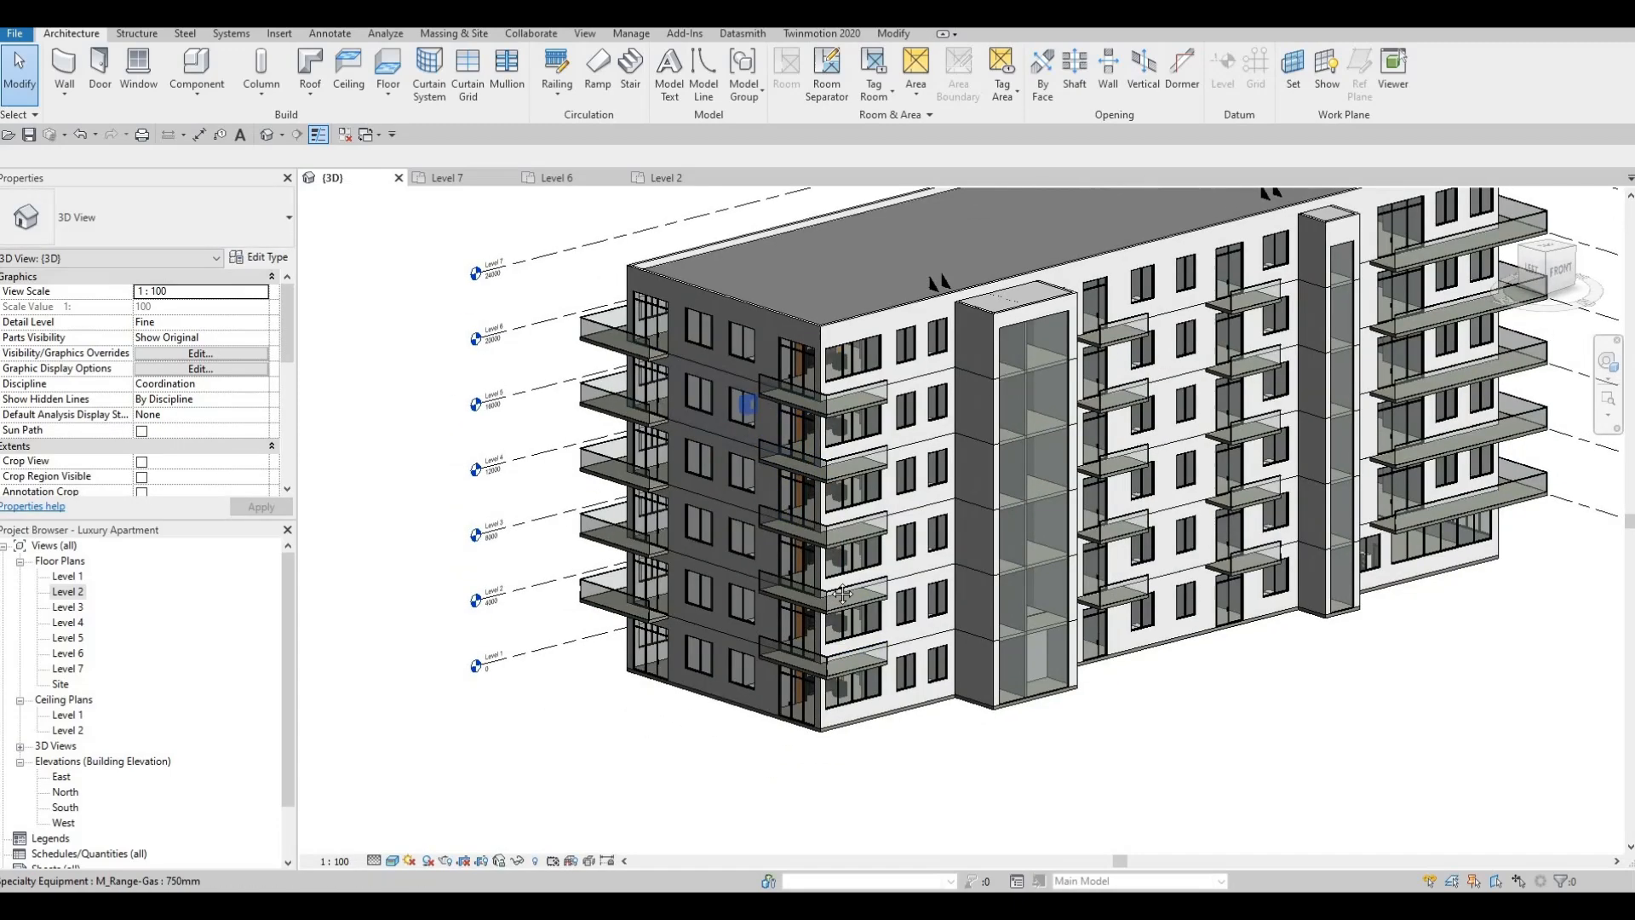
pyautogui.keyDown('shift'); pyautogui.moveTo(842, 594); pyautogui.dragTo(783, 568, button='middle'); pyautogui.keyUp('shift')
pyautogui.moveTo(928, 462); pyautogui.dragTo(897, 472, button='middle')
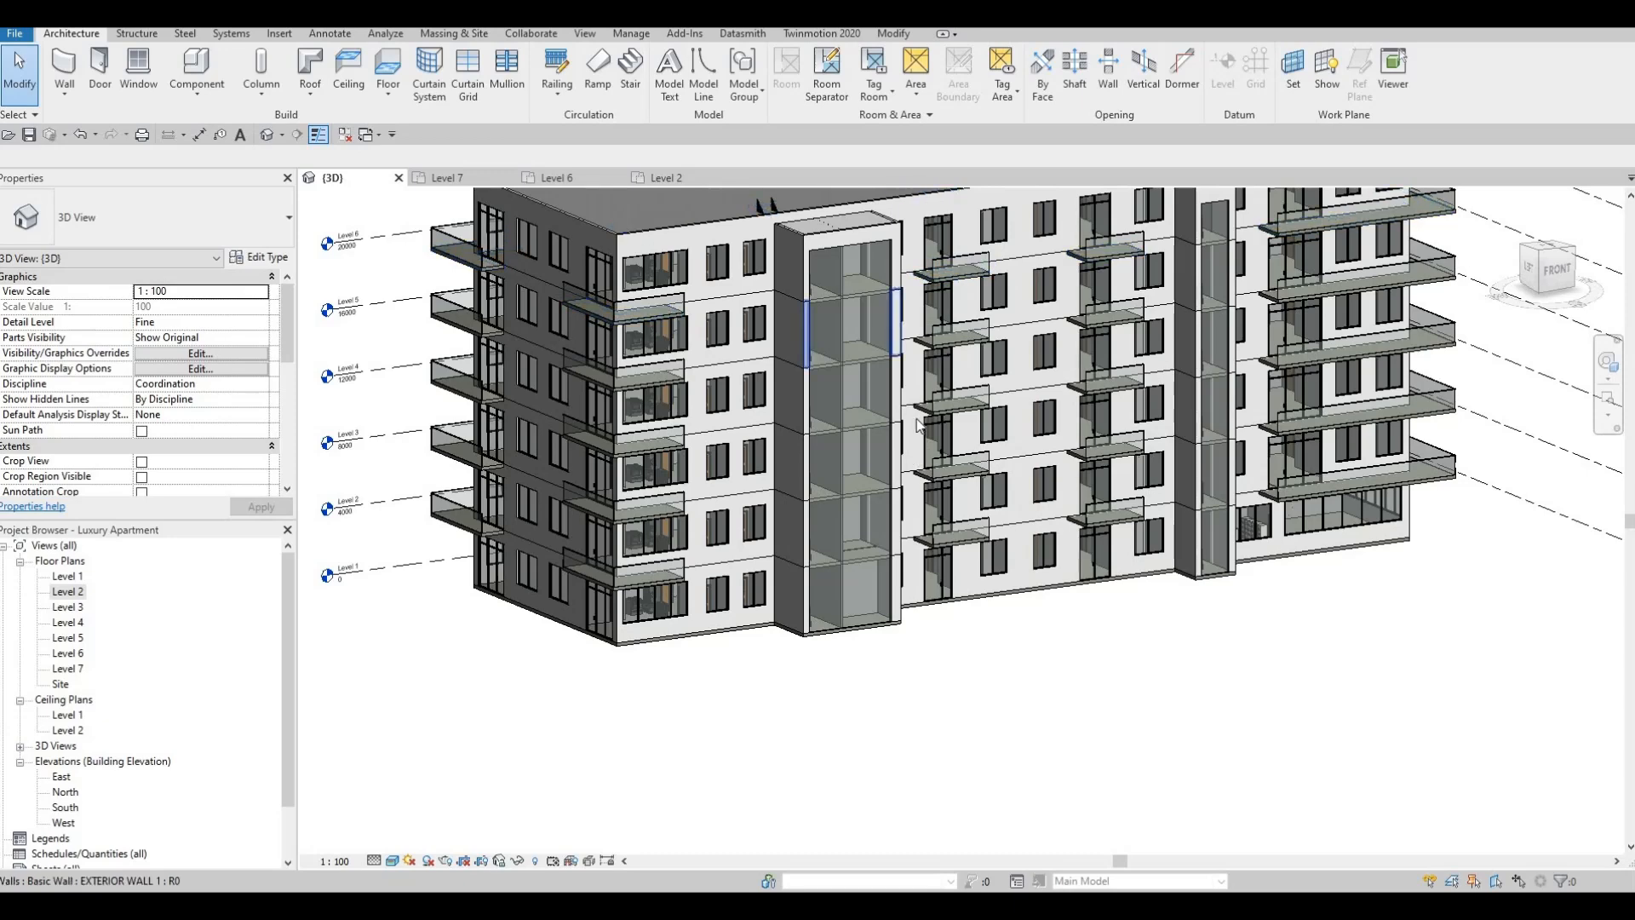
pyautogui.moveTo(917, 423); pyautogui.dragTo(923, 545, button='middle')
# - Select the Level 6 balcony floor in the 3D view and bring it up in the South elevation
pyautogui.click(930, 398)
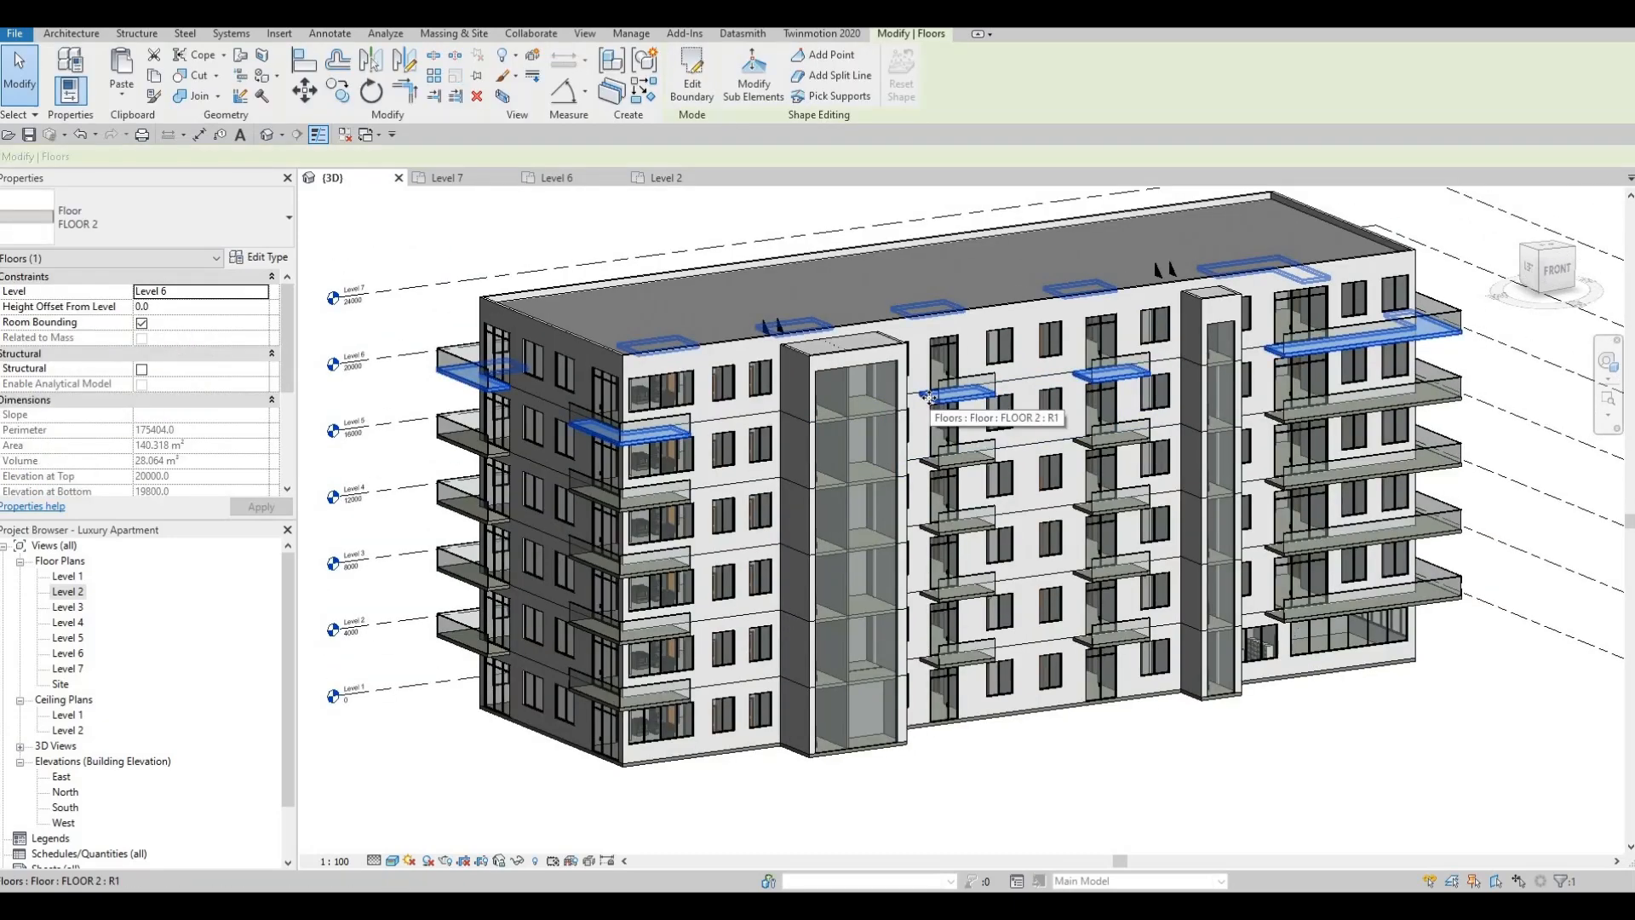
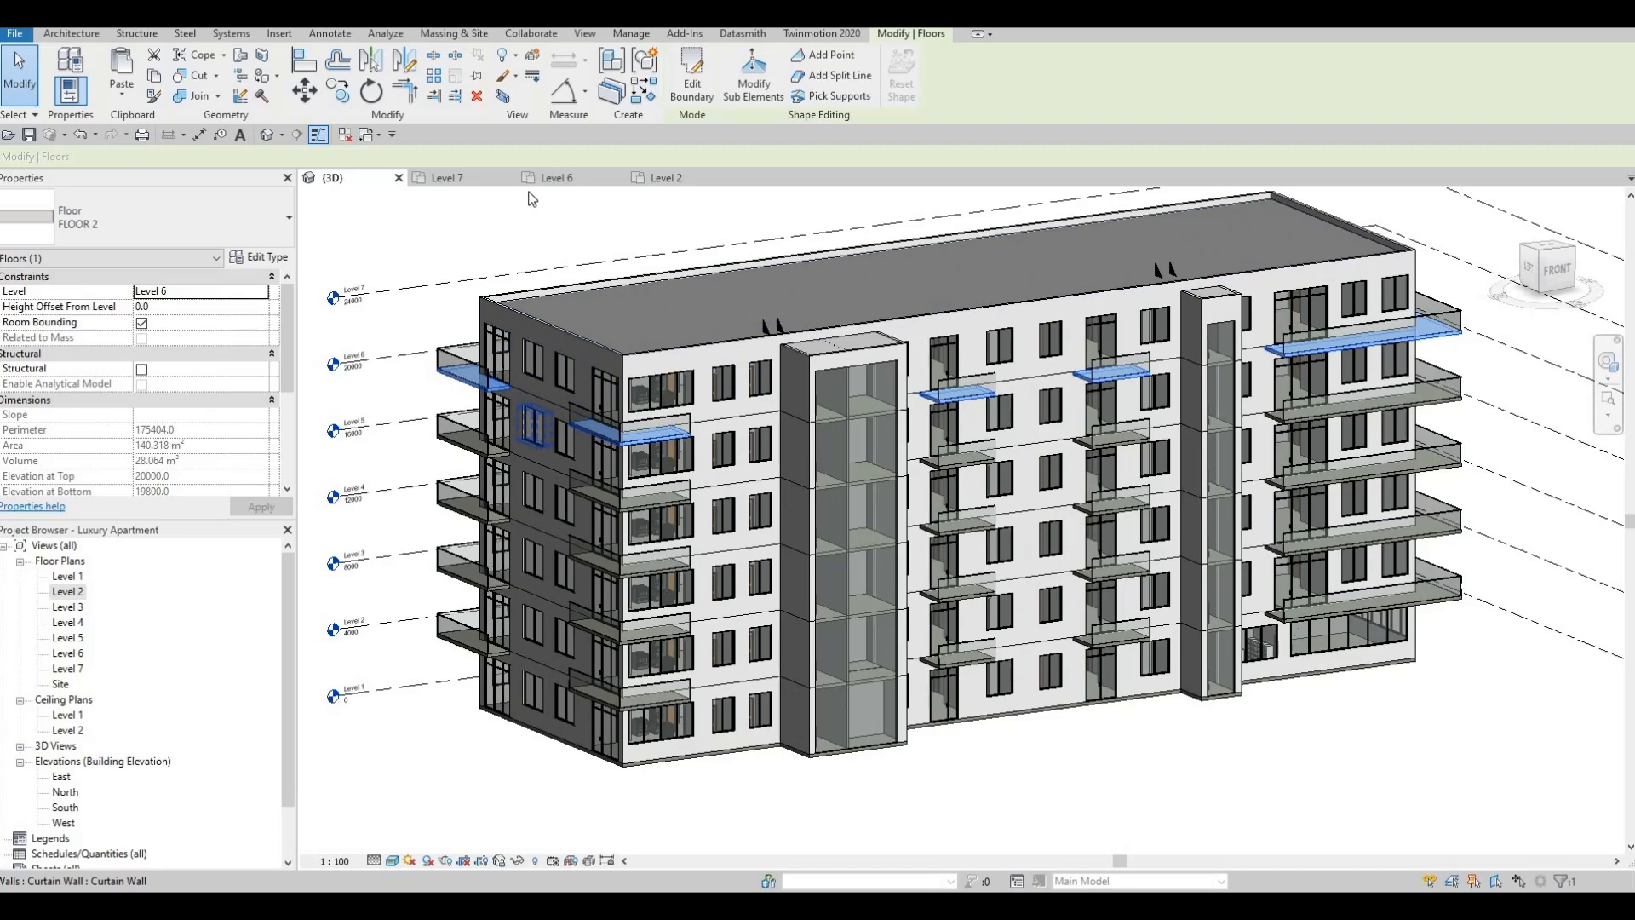
pyautogui.doubleClick(74, 807)
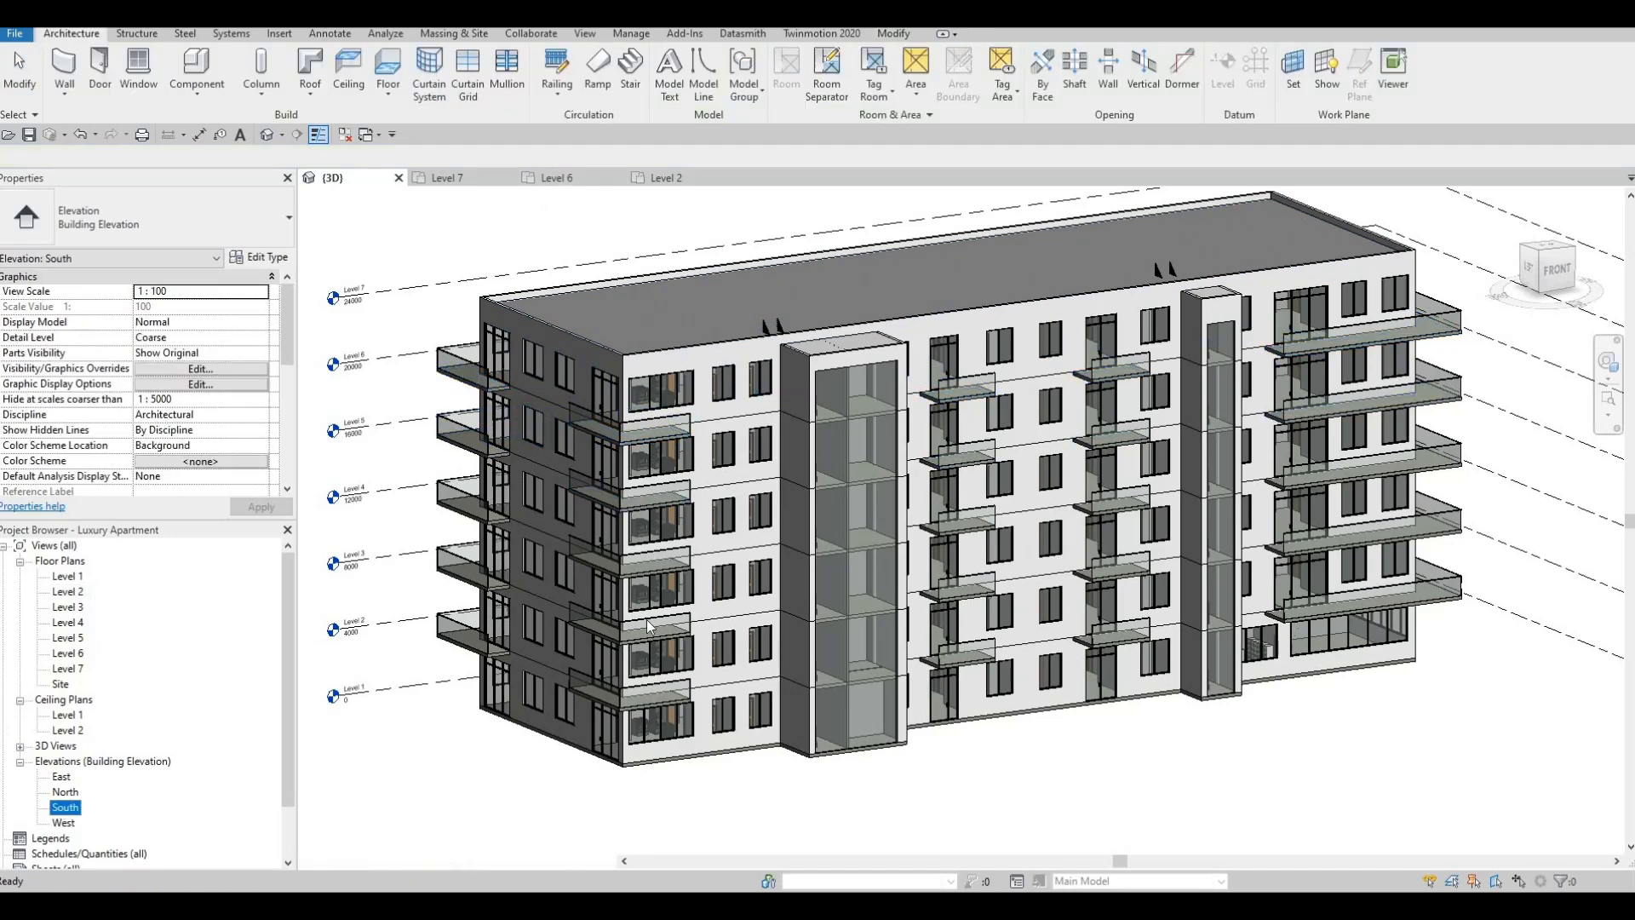
pyautogui.scroll(3, 826, 426)
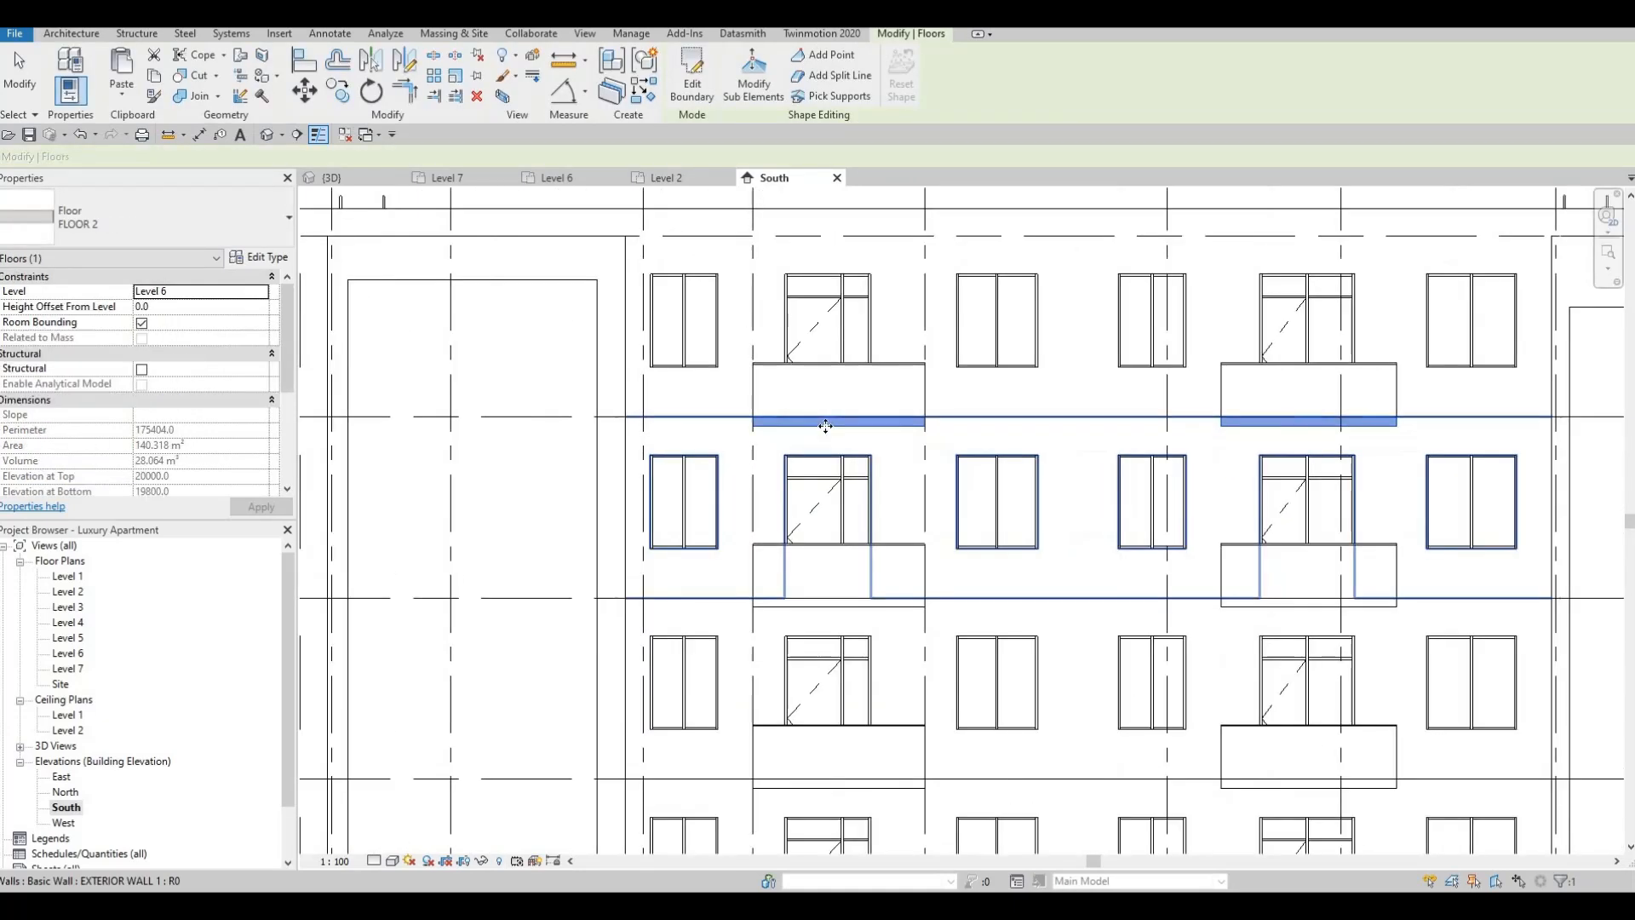
pyautogui.press('c')
pyautogui.press('o')
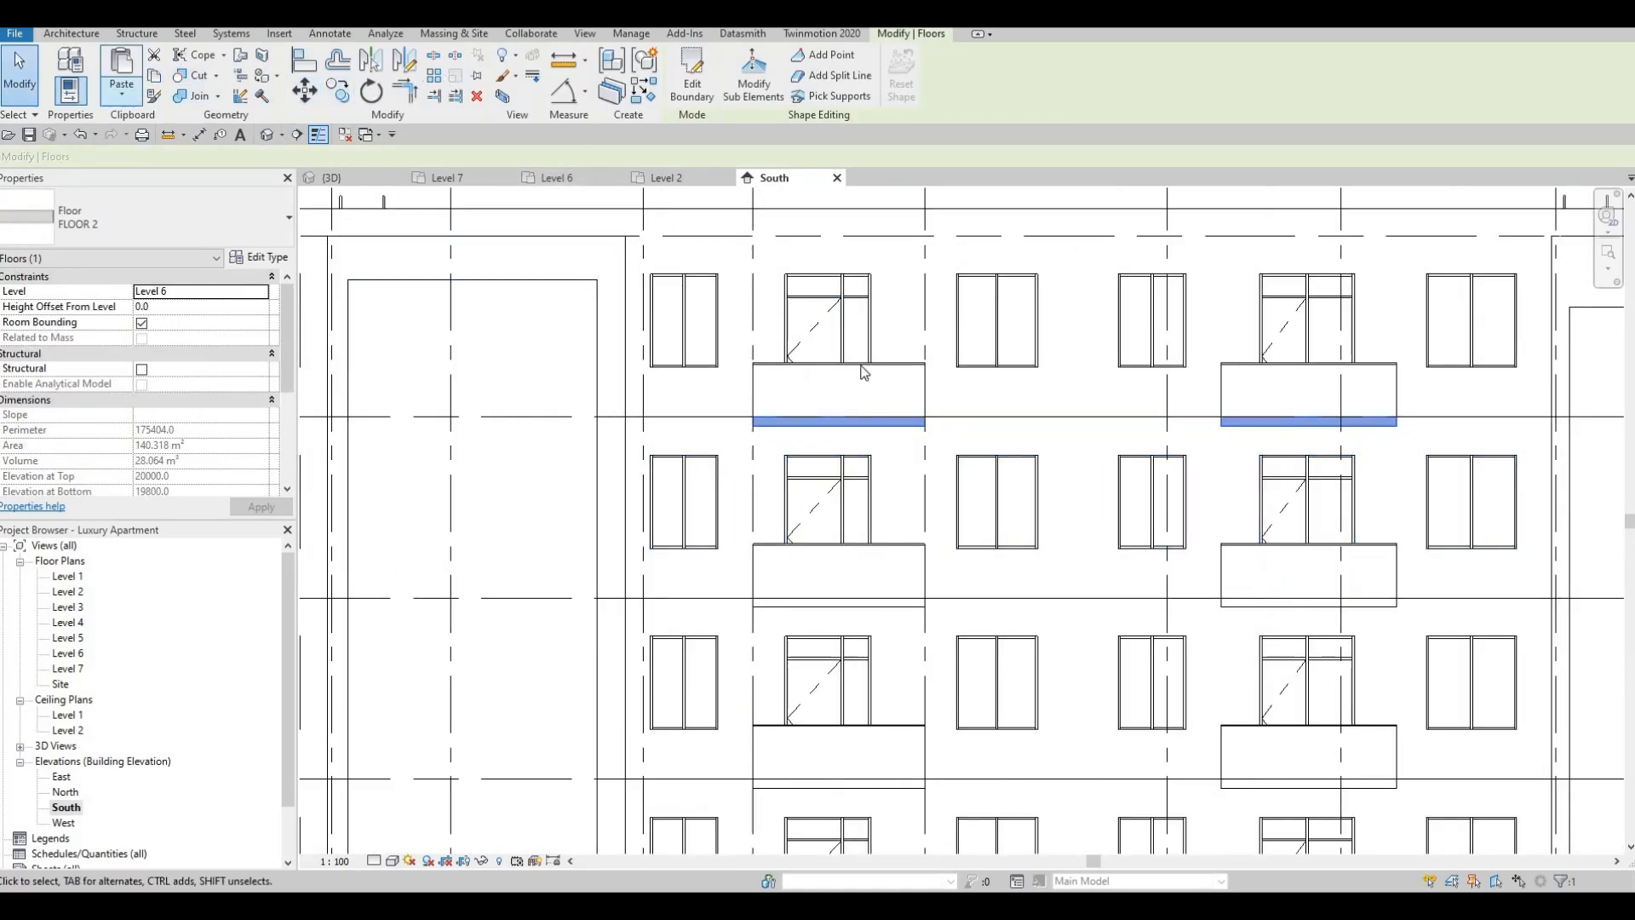
pyautogui.scroll(-2, 937, 390)
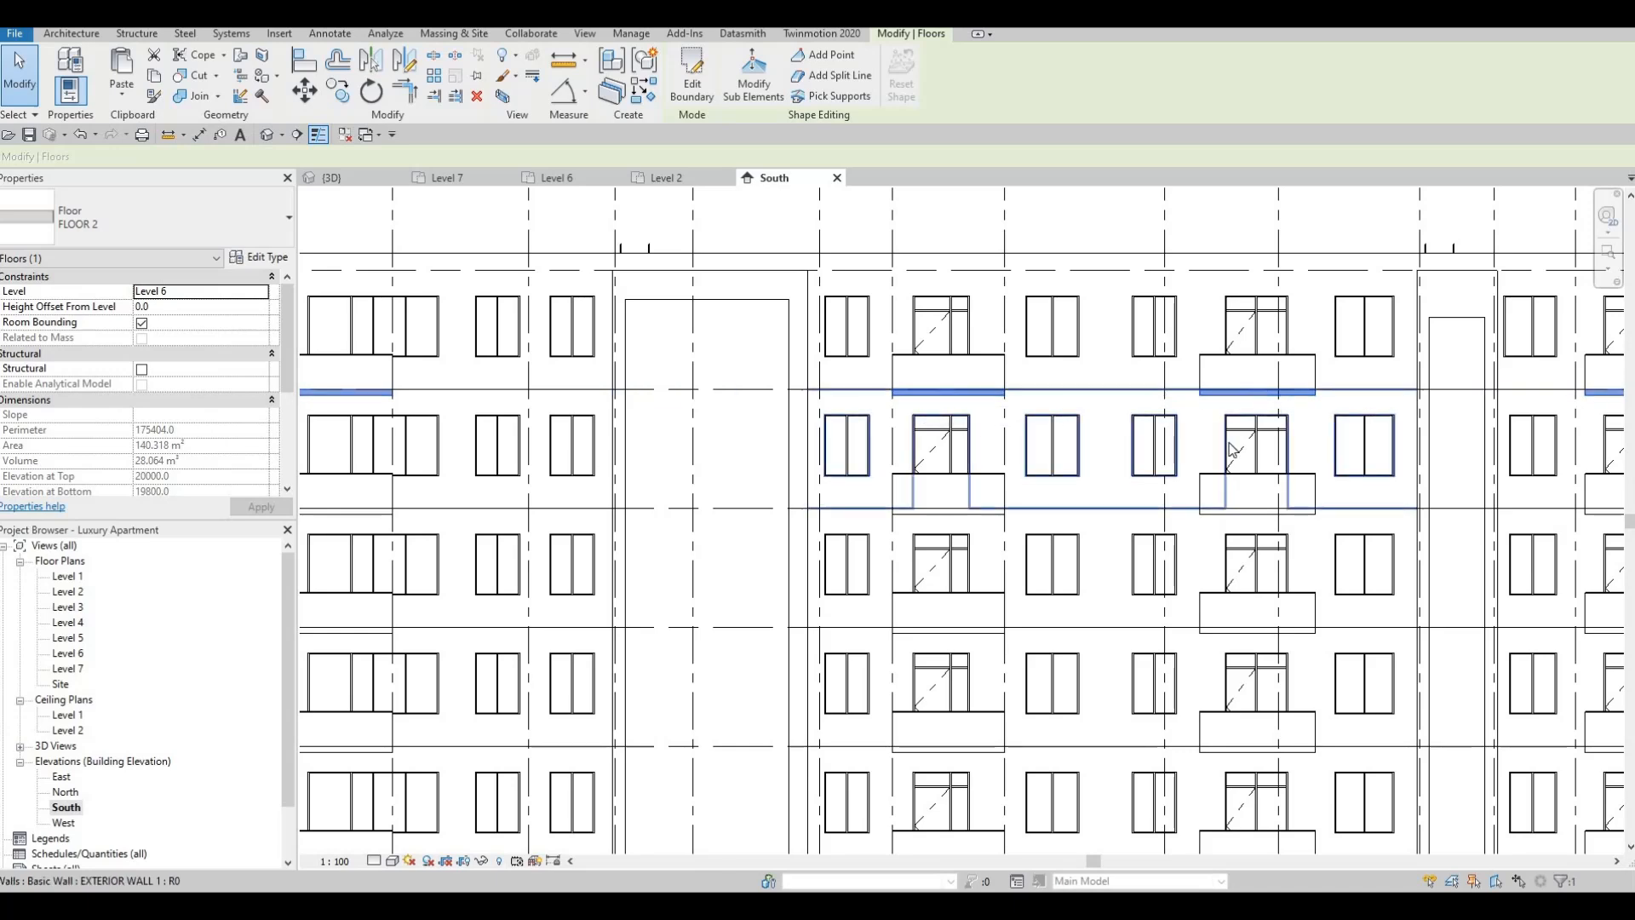
pyautogui.scroll(-2, 977, 424)
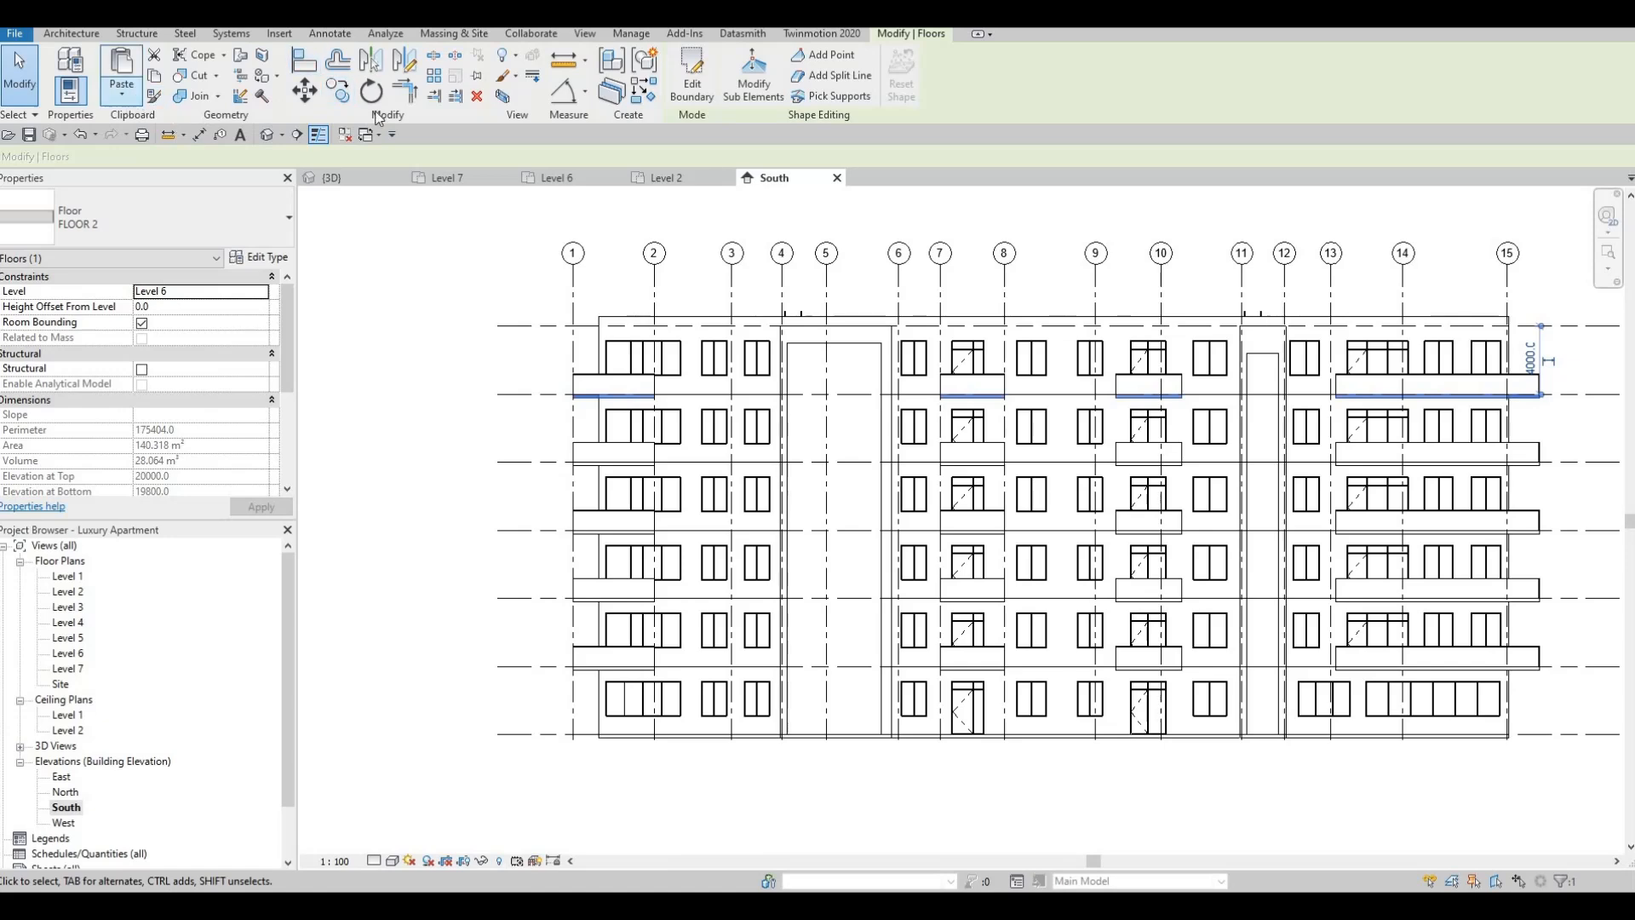
# - Copy the Level 6 balcony floor up to just beneath the Level 7 line, with the Constrain option off
pyautogui.click(337, 90)
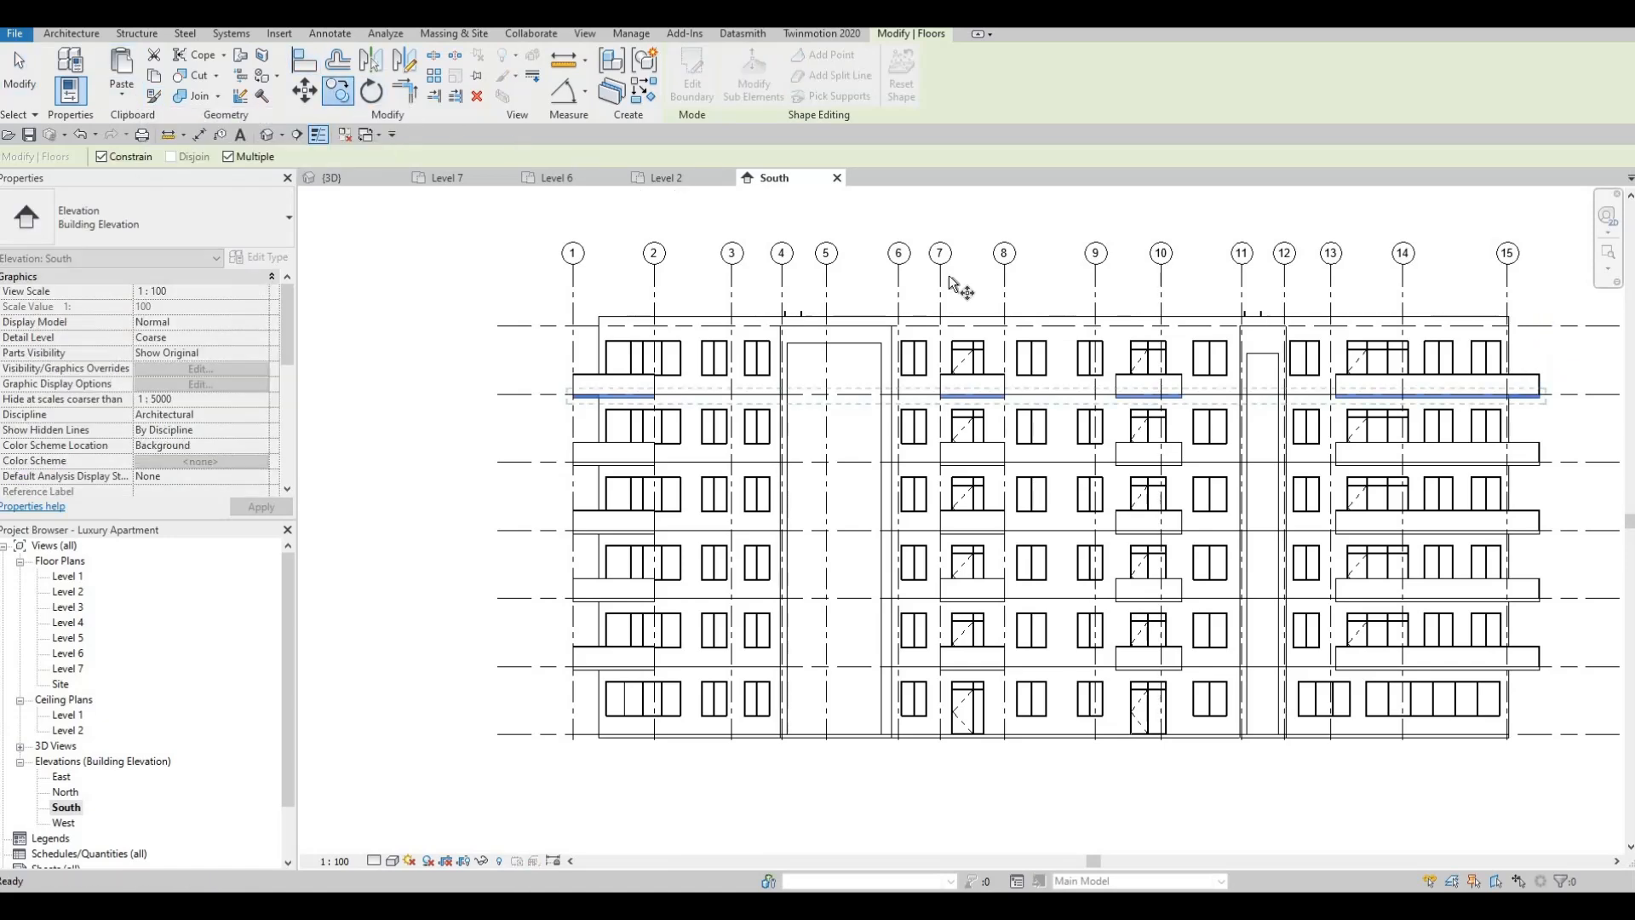
pyautogui.scroll(2, 962, 315)
pyautogui.click(101, 156)
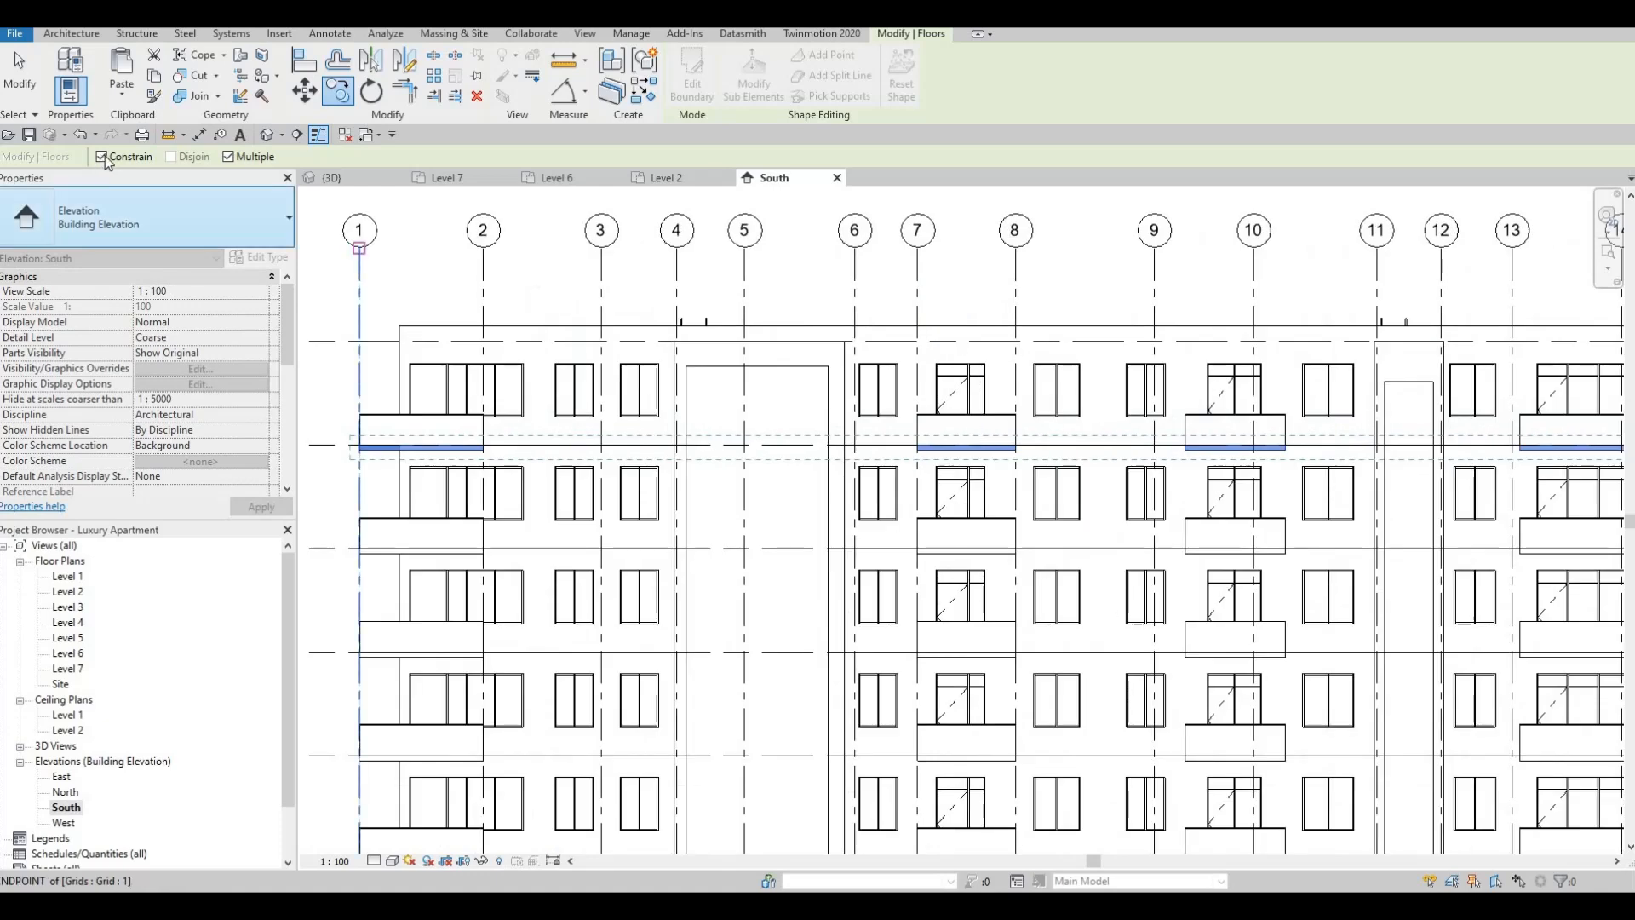
pyautogui.scroll(1, 933, 473)
pyautogui.scroll(1, 922, 479)
pyautogui.click(924, 479)
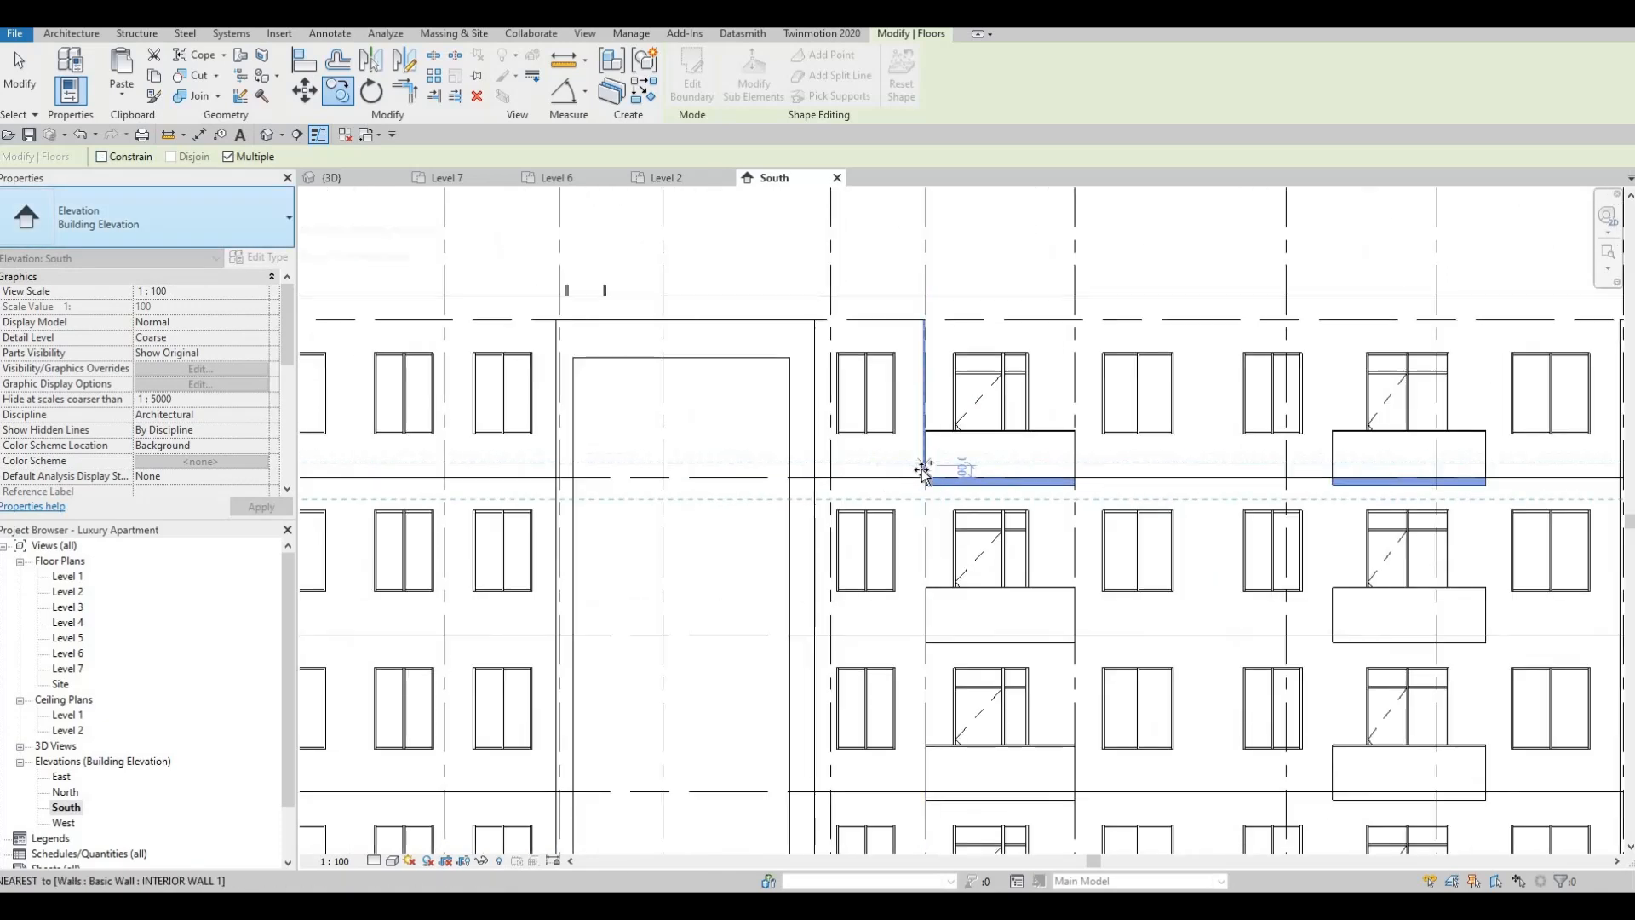
pyautogui.click(924, 326)
pyautogui.press('Escape')
pyautogui.press('Escape')
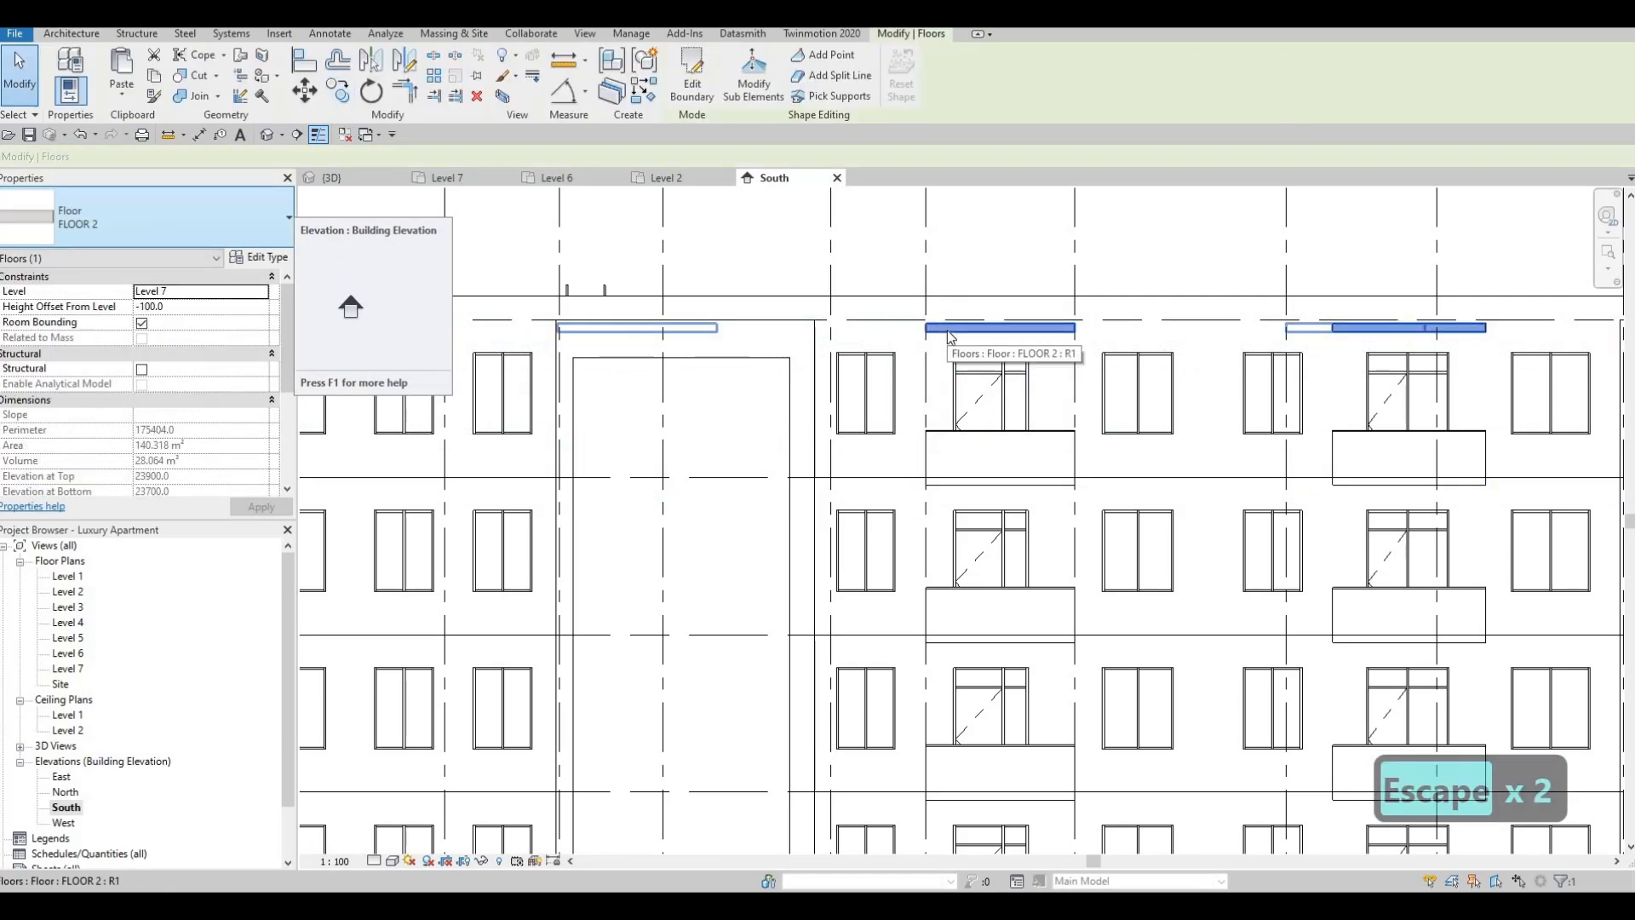
# - Nudge the copied balcony floor up and down until its top sits about 20 mm below Level 7
pyautogui.press('Up')
pyautogui.press('Up')
pyautogui.press('Up')
pyautogui.press('Down')
pyautogui.press('Down')
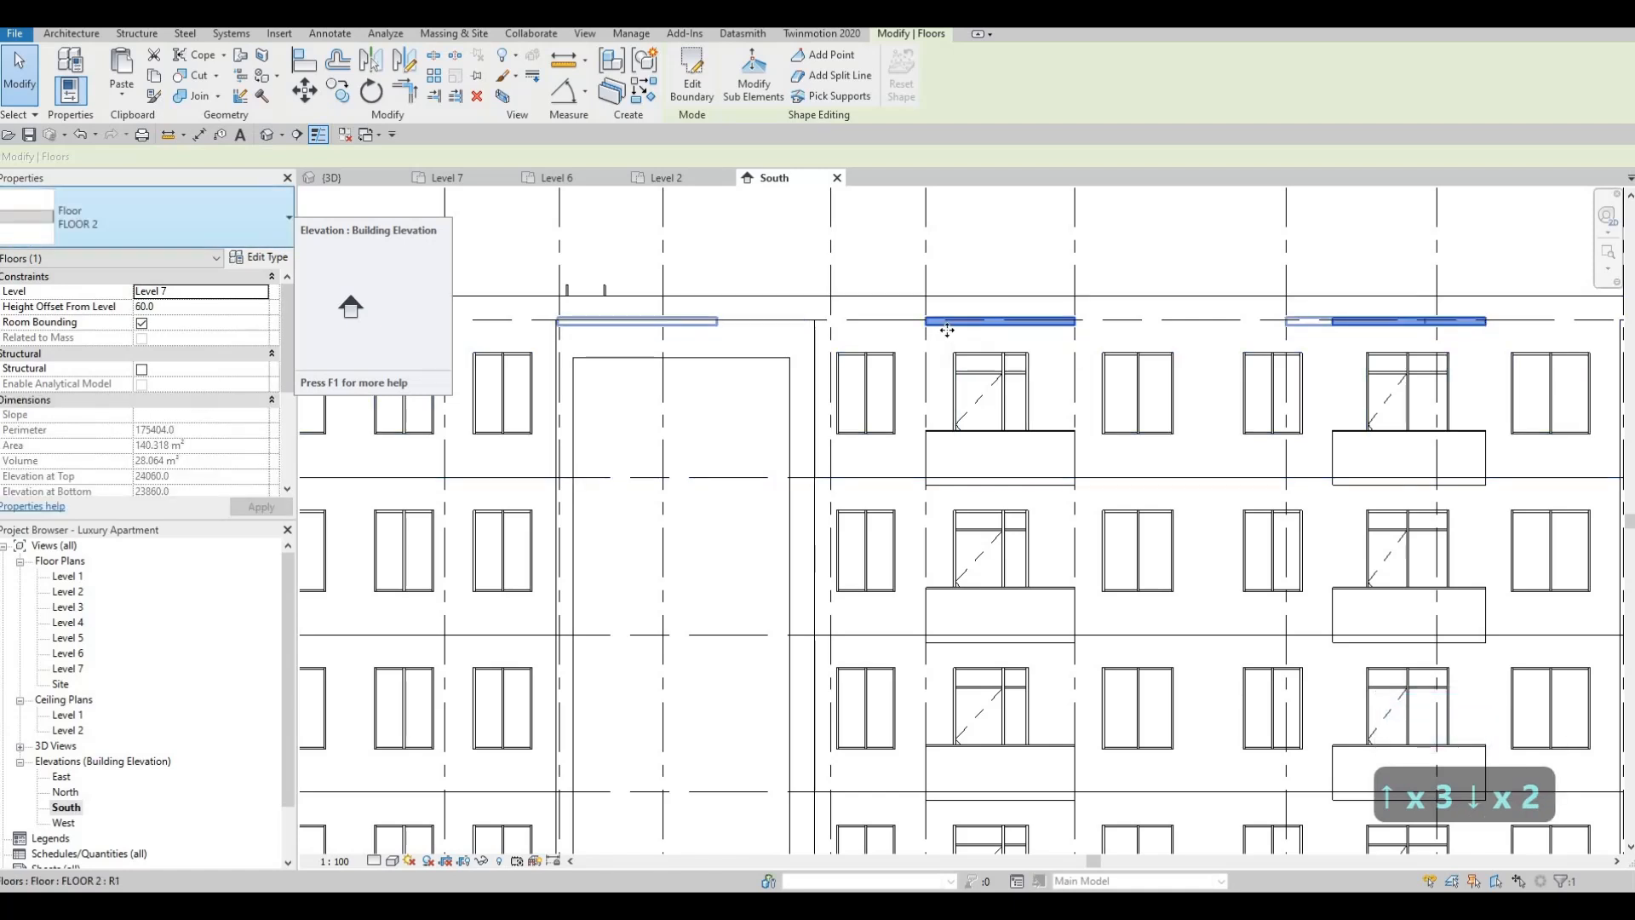
pyautogui.press('Up')
pyautogui.press('Down')
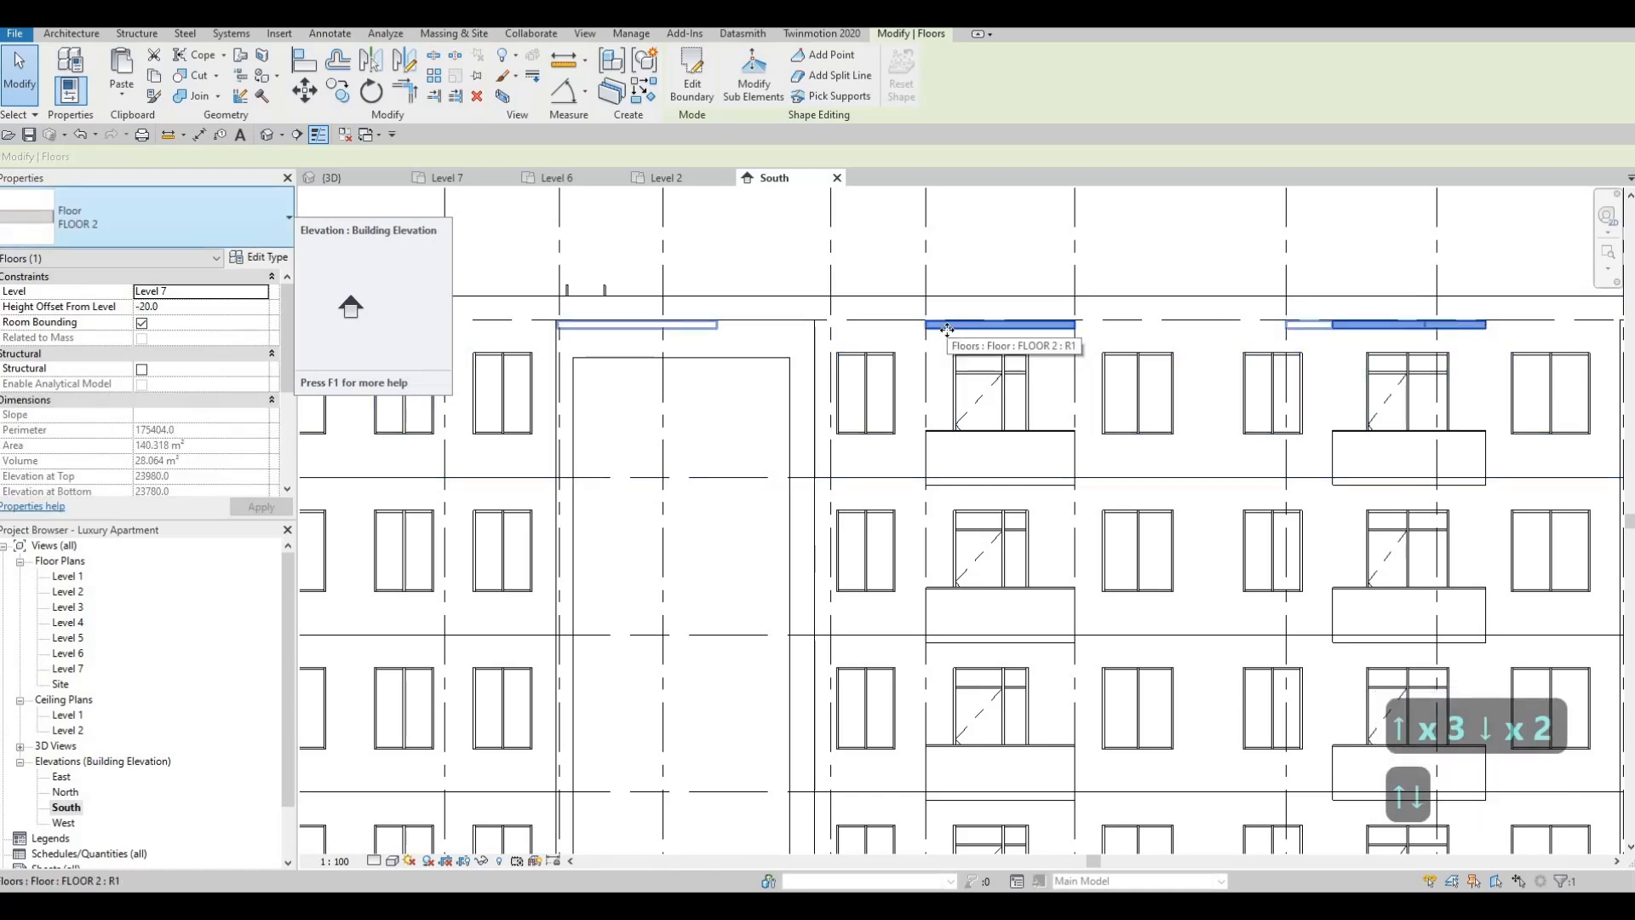
pyautogui.press('Down')
pyautogui.press('Down')
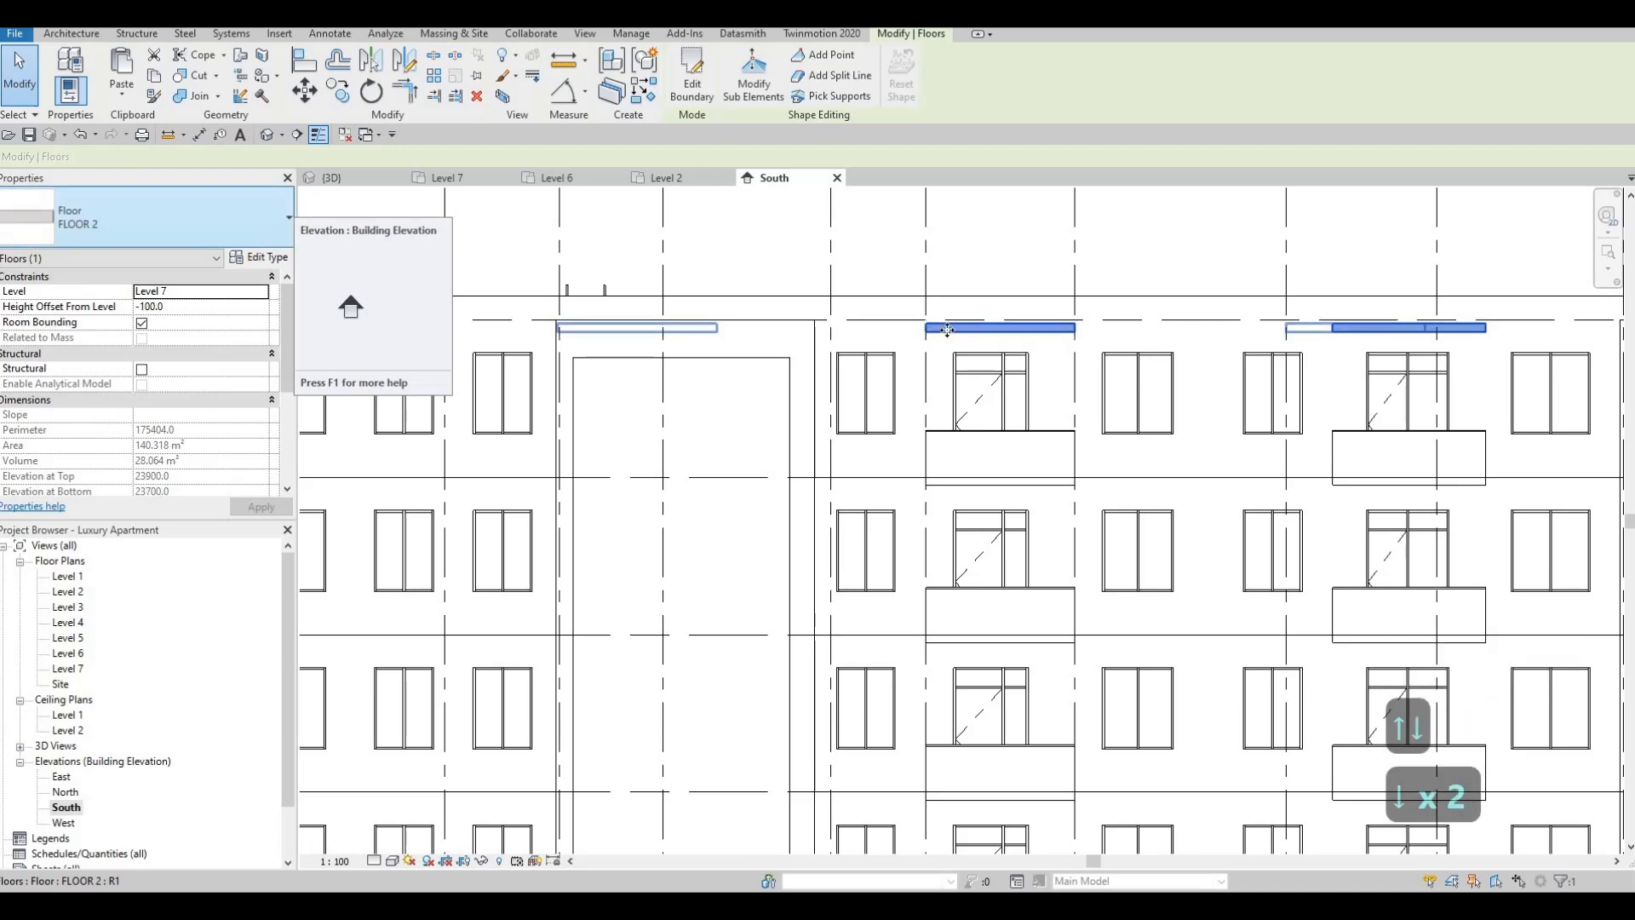
pyautogui.press('Up')
pyautogui.press('Up')
pyautogui.press('Up')
pyautogui.press('Down')
pyautogui.press('Up')
pyautogui.press('Escape')
pyautogui.press('Escape')
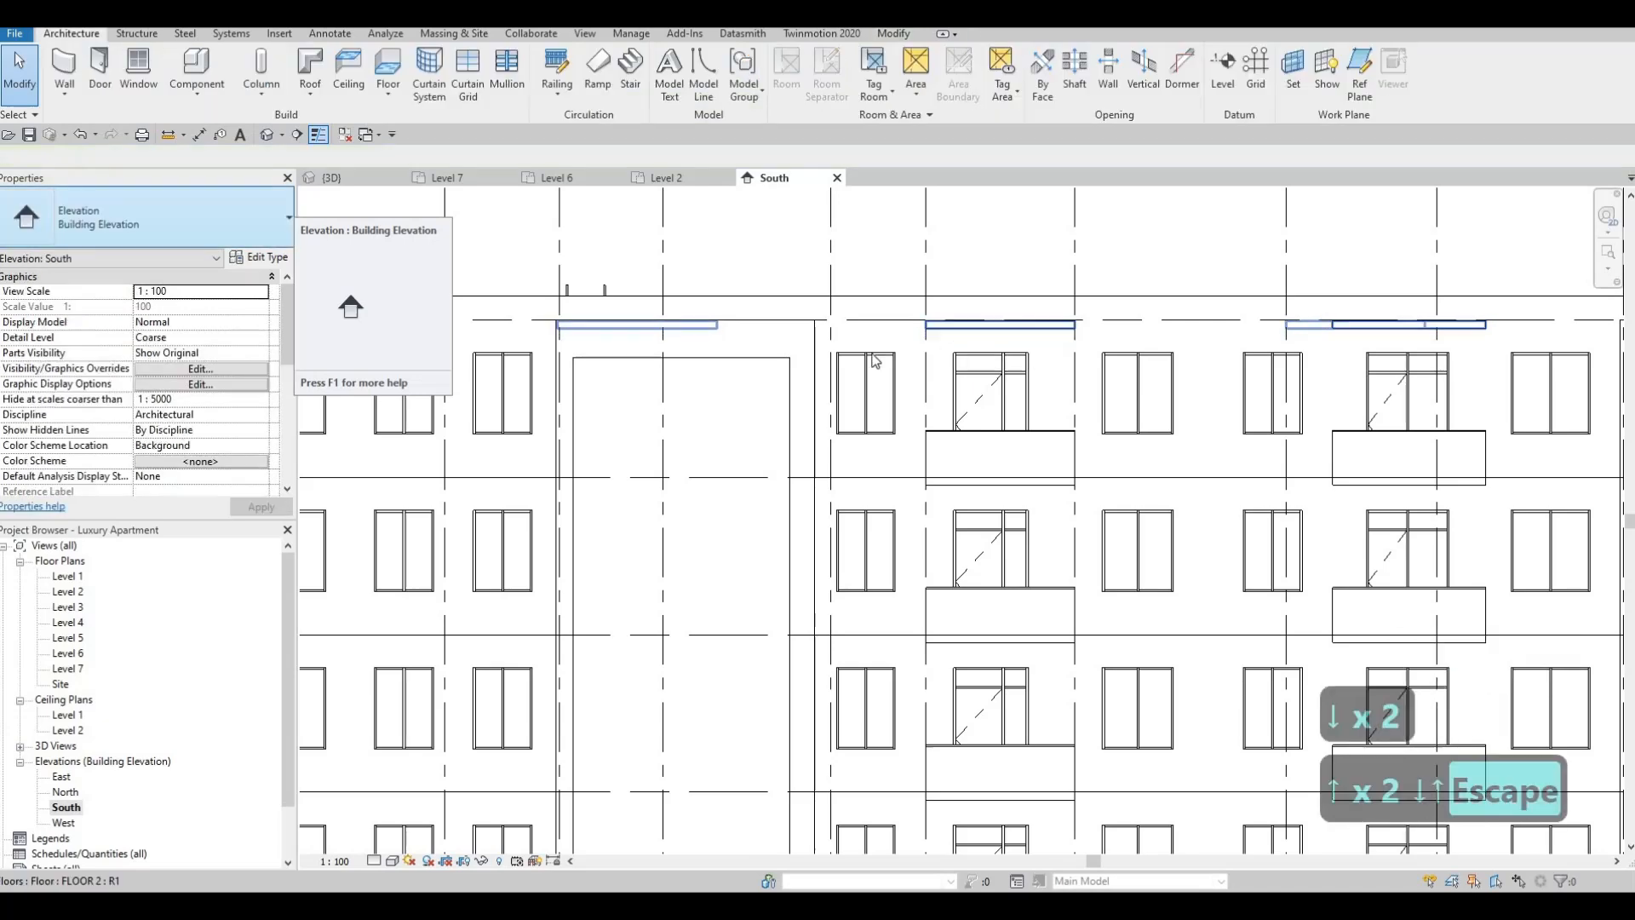
# - Check the copied top balcony floor in the 3D view and return to the full South elevation
pyautogui.click(341, 177)
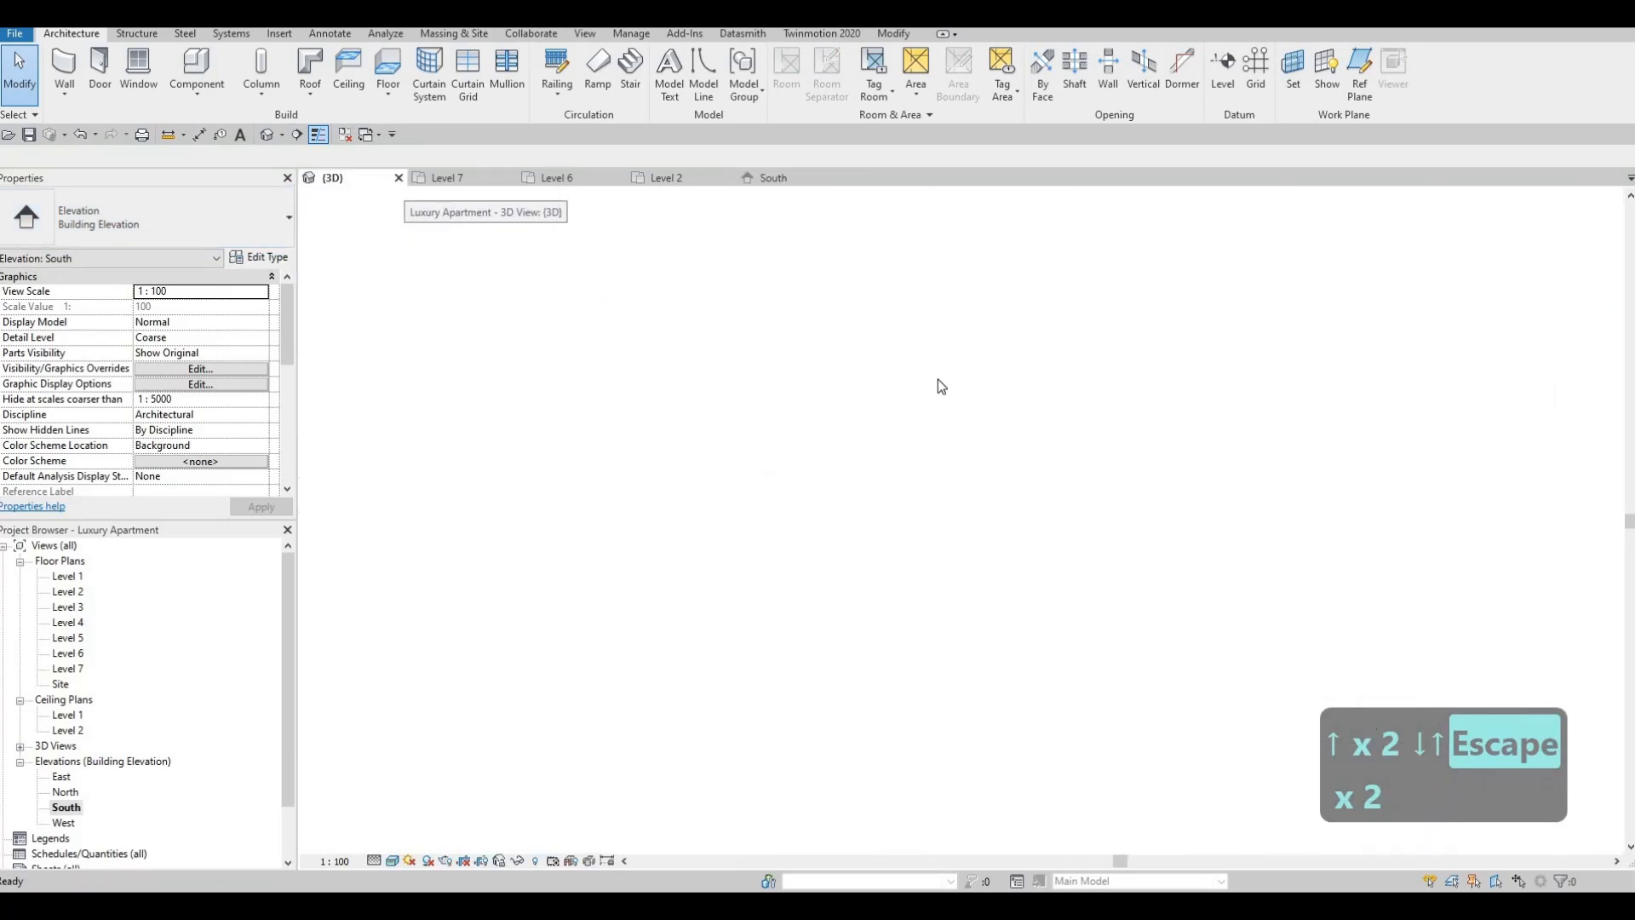
pyautogui.moveTo(881, 445); pyautogui.dragTo(813, 351, button='middle')
pyautogui.click(785, 177)
pyautogui.scroll(-3, 924, 404)
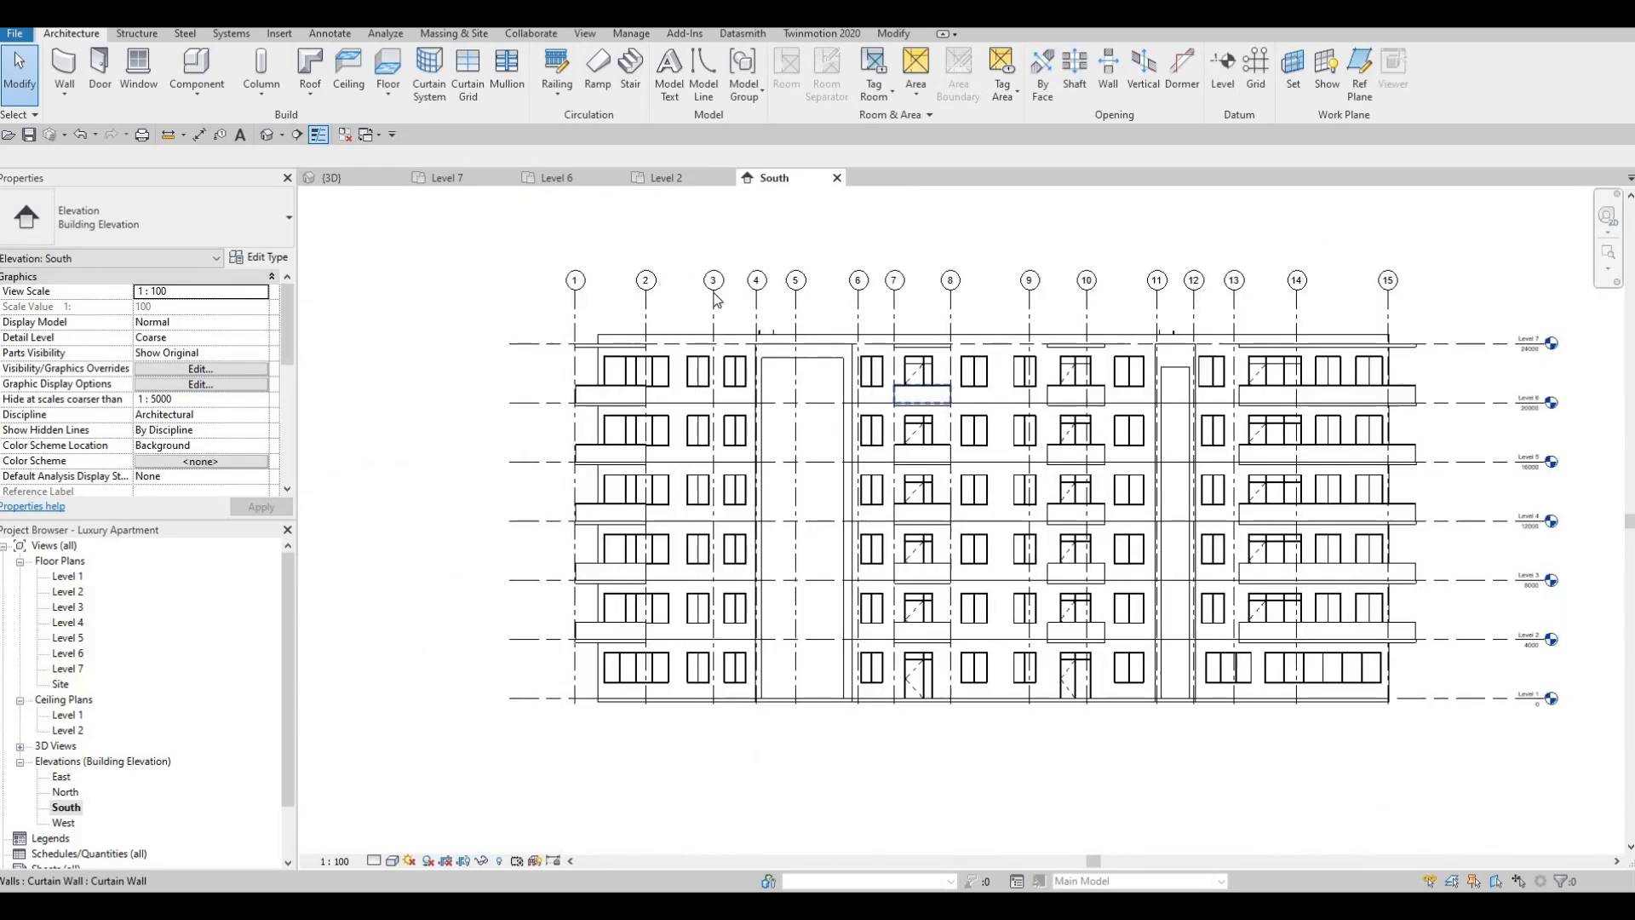
pyautogui.moveTo(926, 405); pyautogui.dragTo(896, 386, button='middle')
pyautogui.press('Escape')
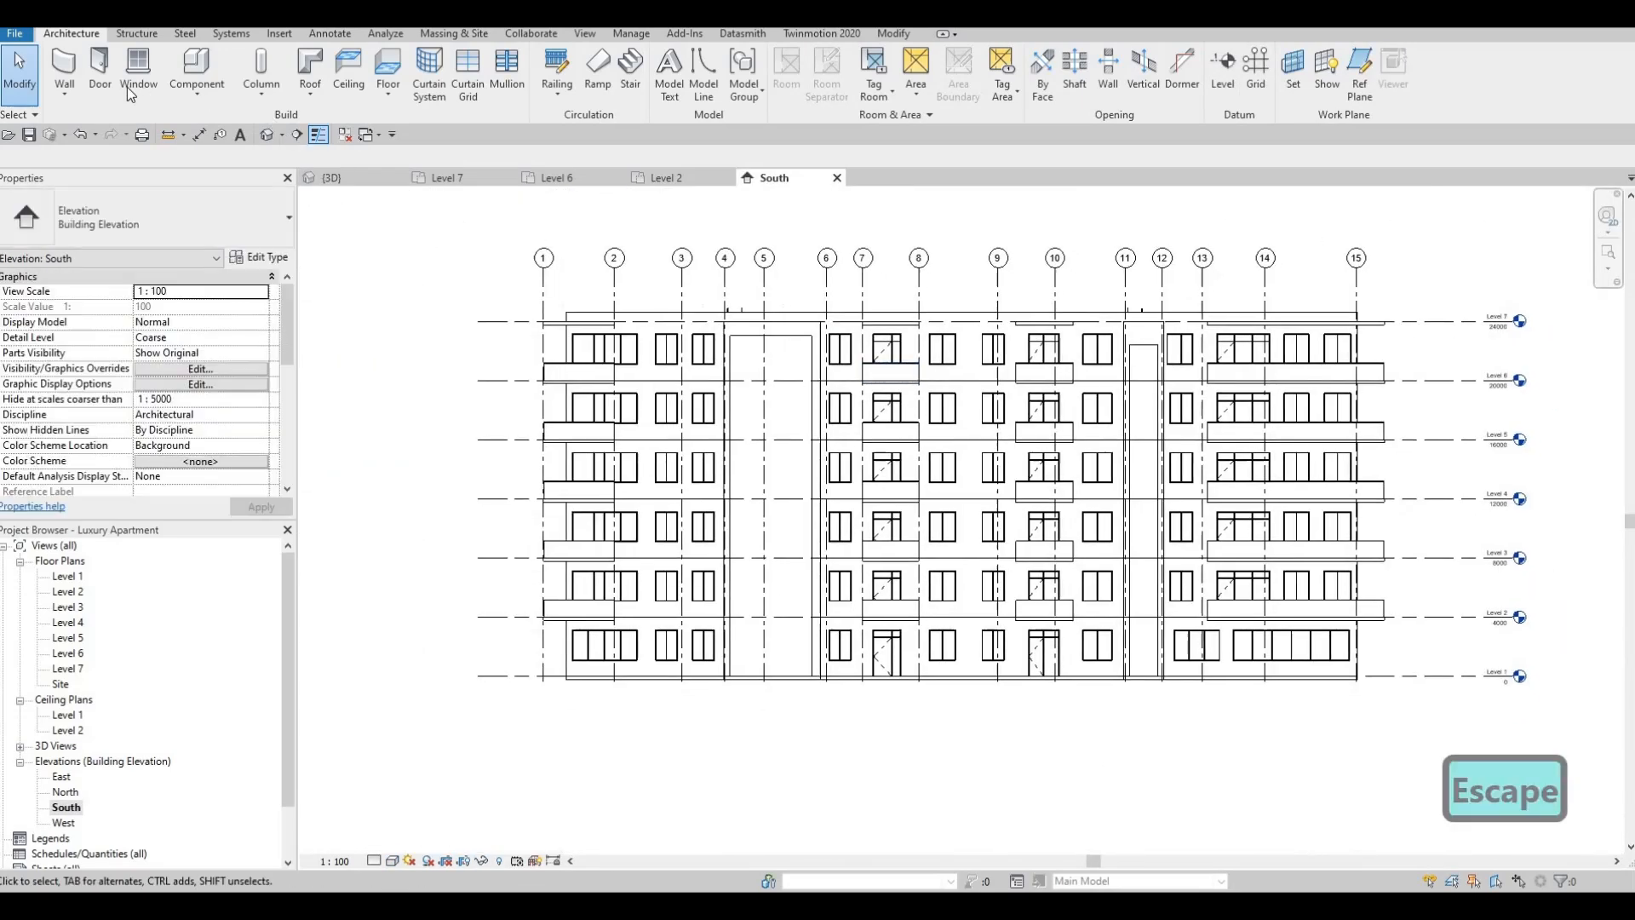
# - Start an in-place model component in the Generic Models category, keeping the suggested name
pyautogui.click(192, 104)
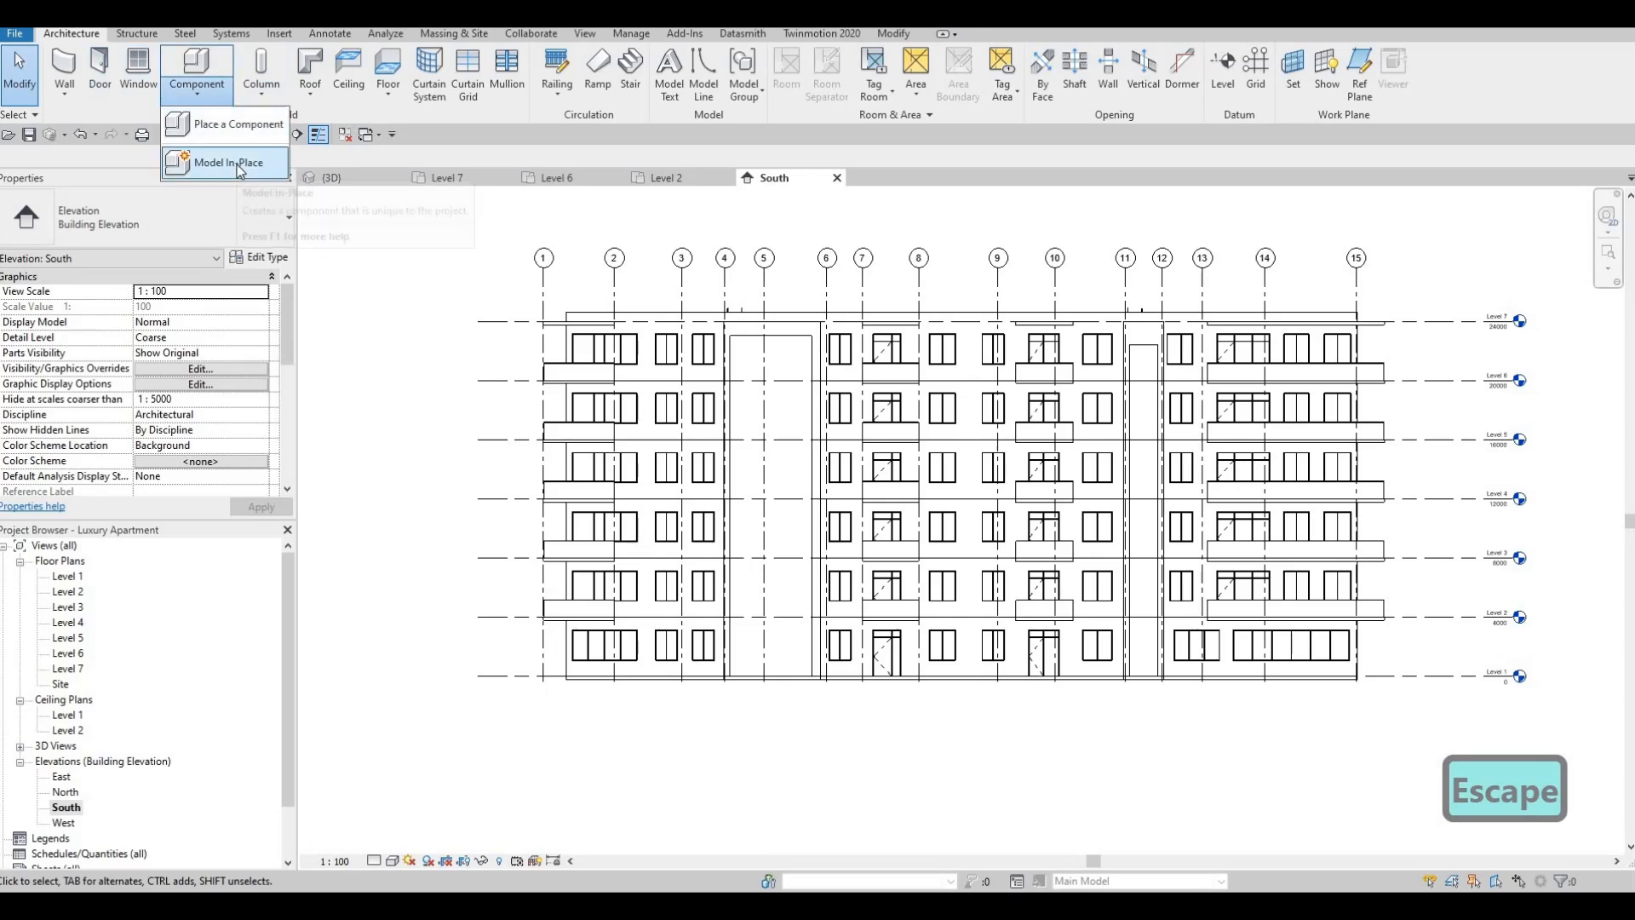
pyautogui.click(228, 162)
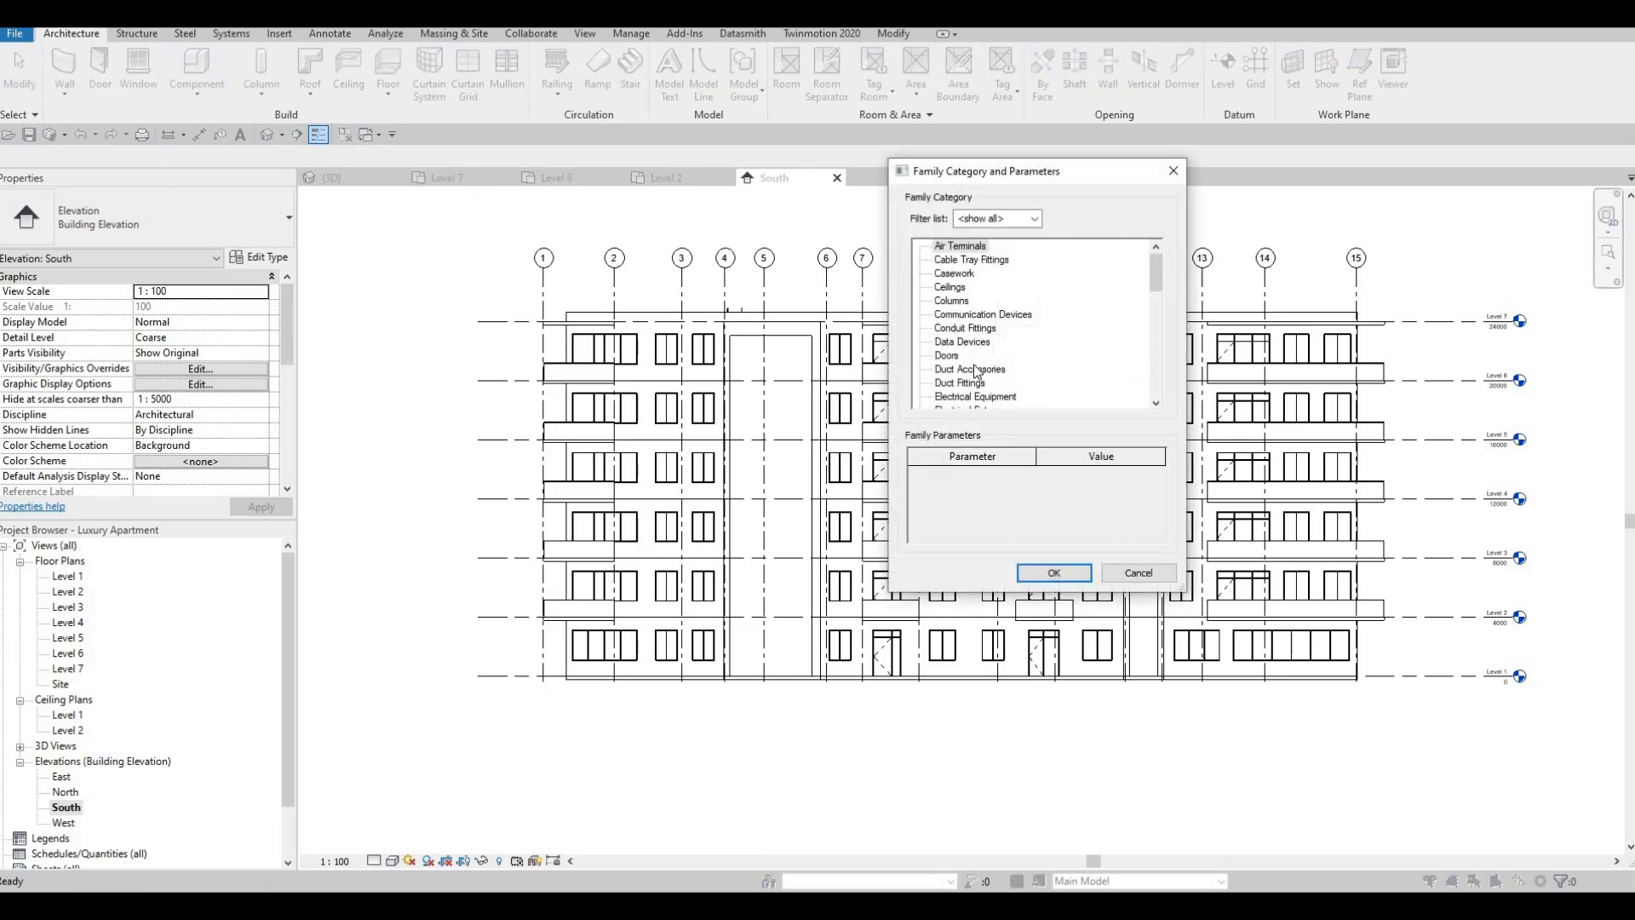
pyautogui.scroll(-1, 982, 385)
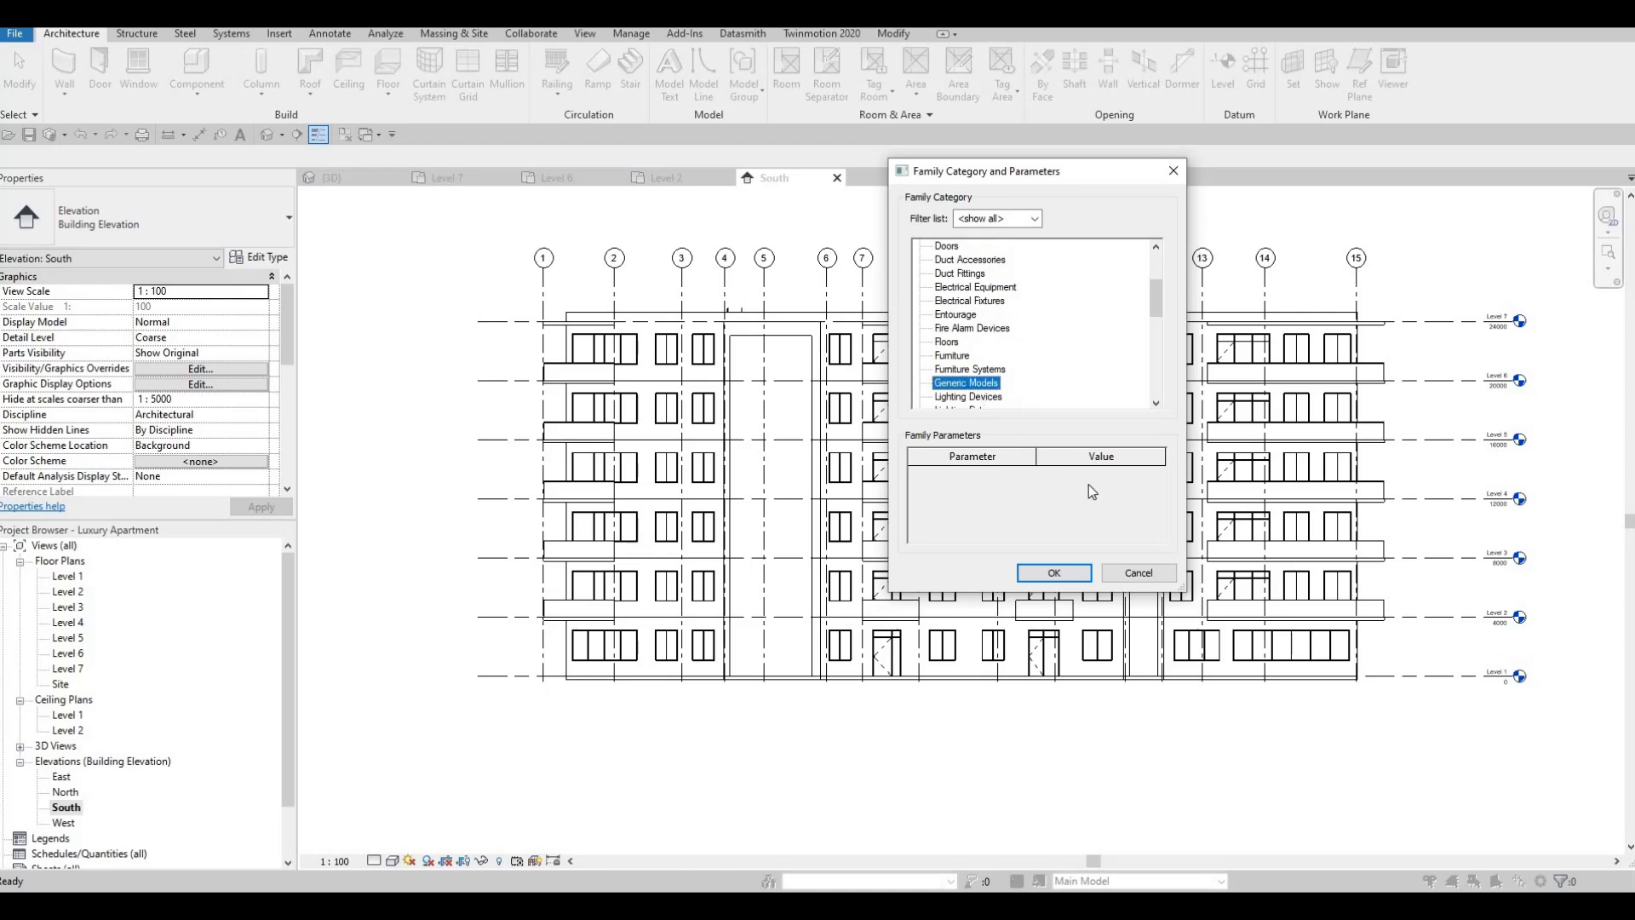
pyautogui.click(1083, 575)
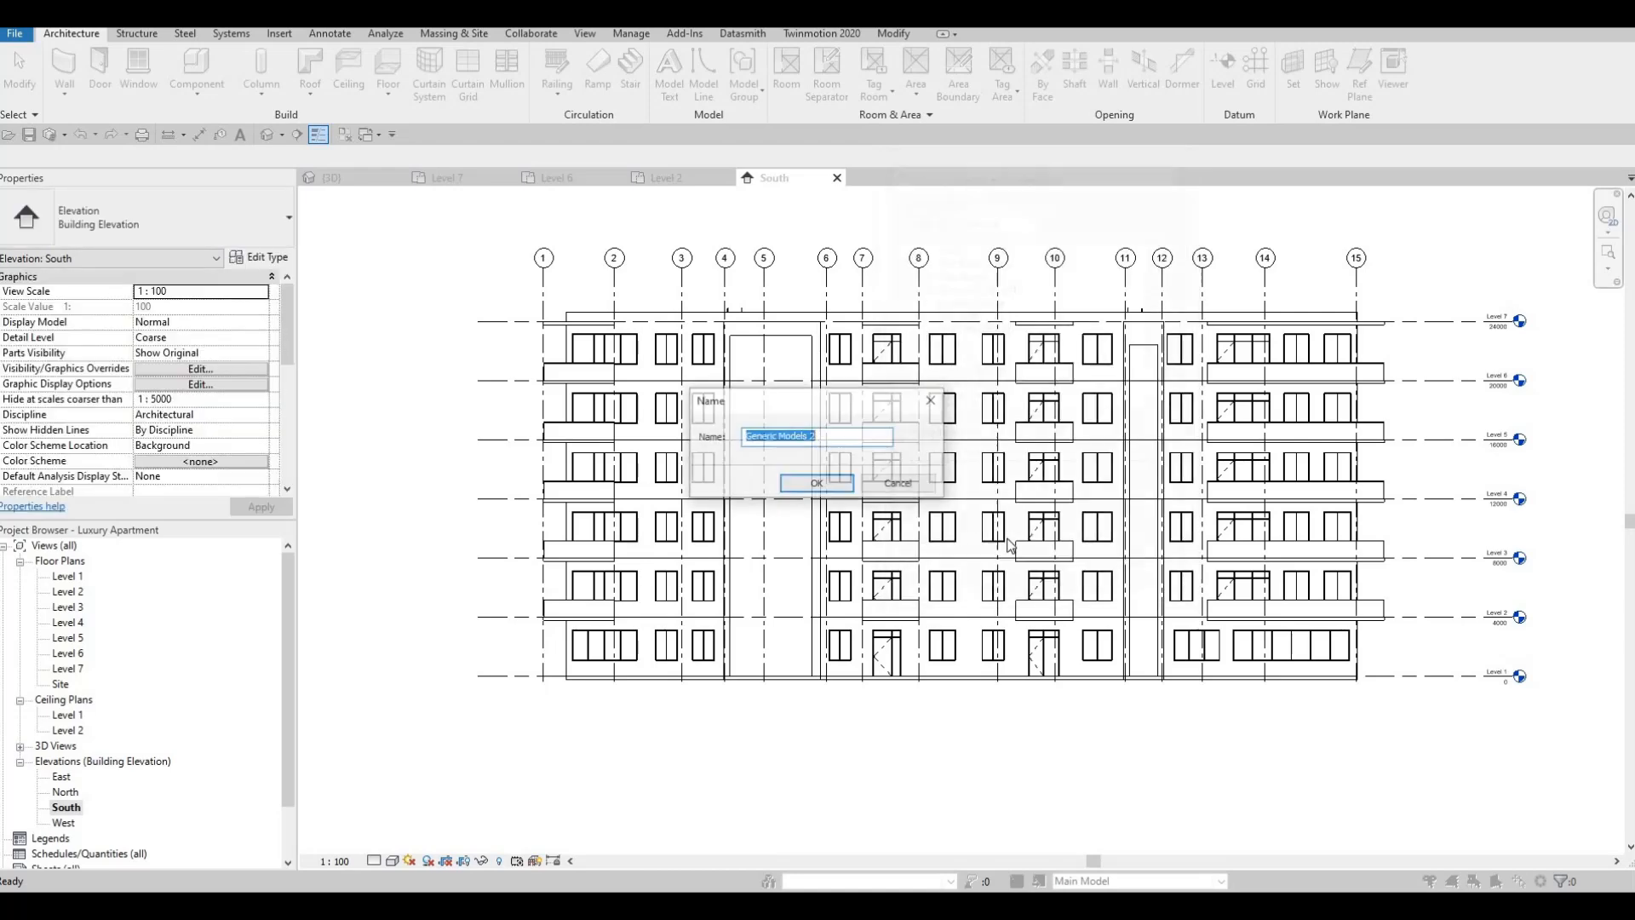
pyautogui.click(817, 484)
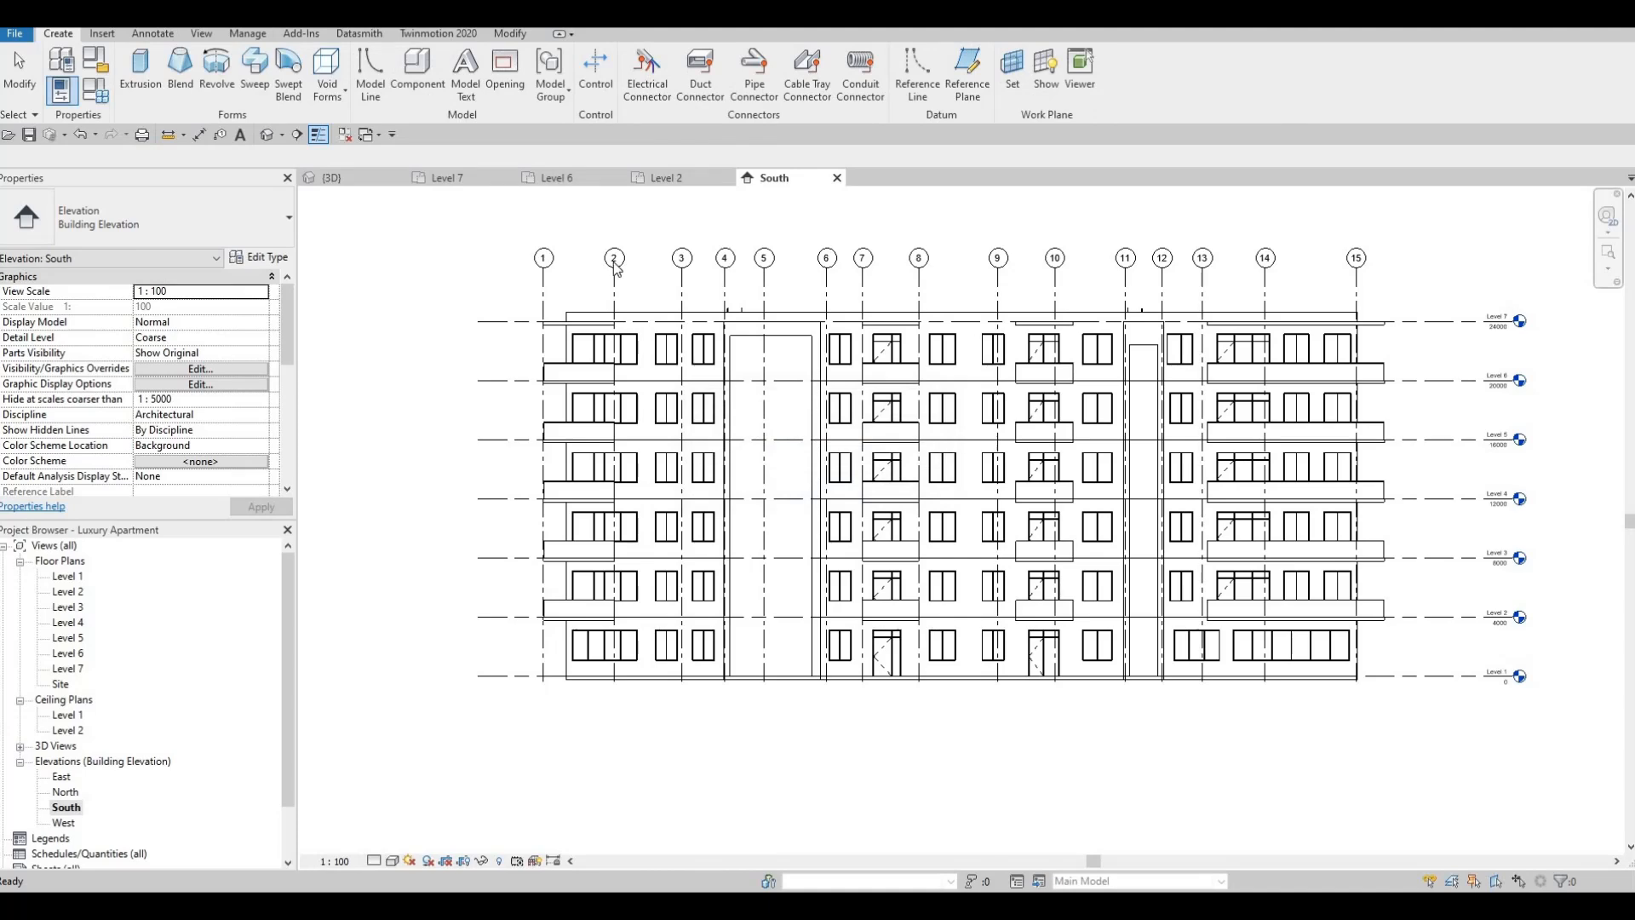
# - Start a solid extrusion with the front face of the exterior wall picked as its work plane
pyautogui.click(141, 79)
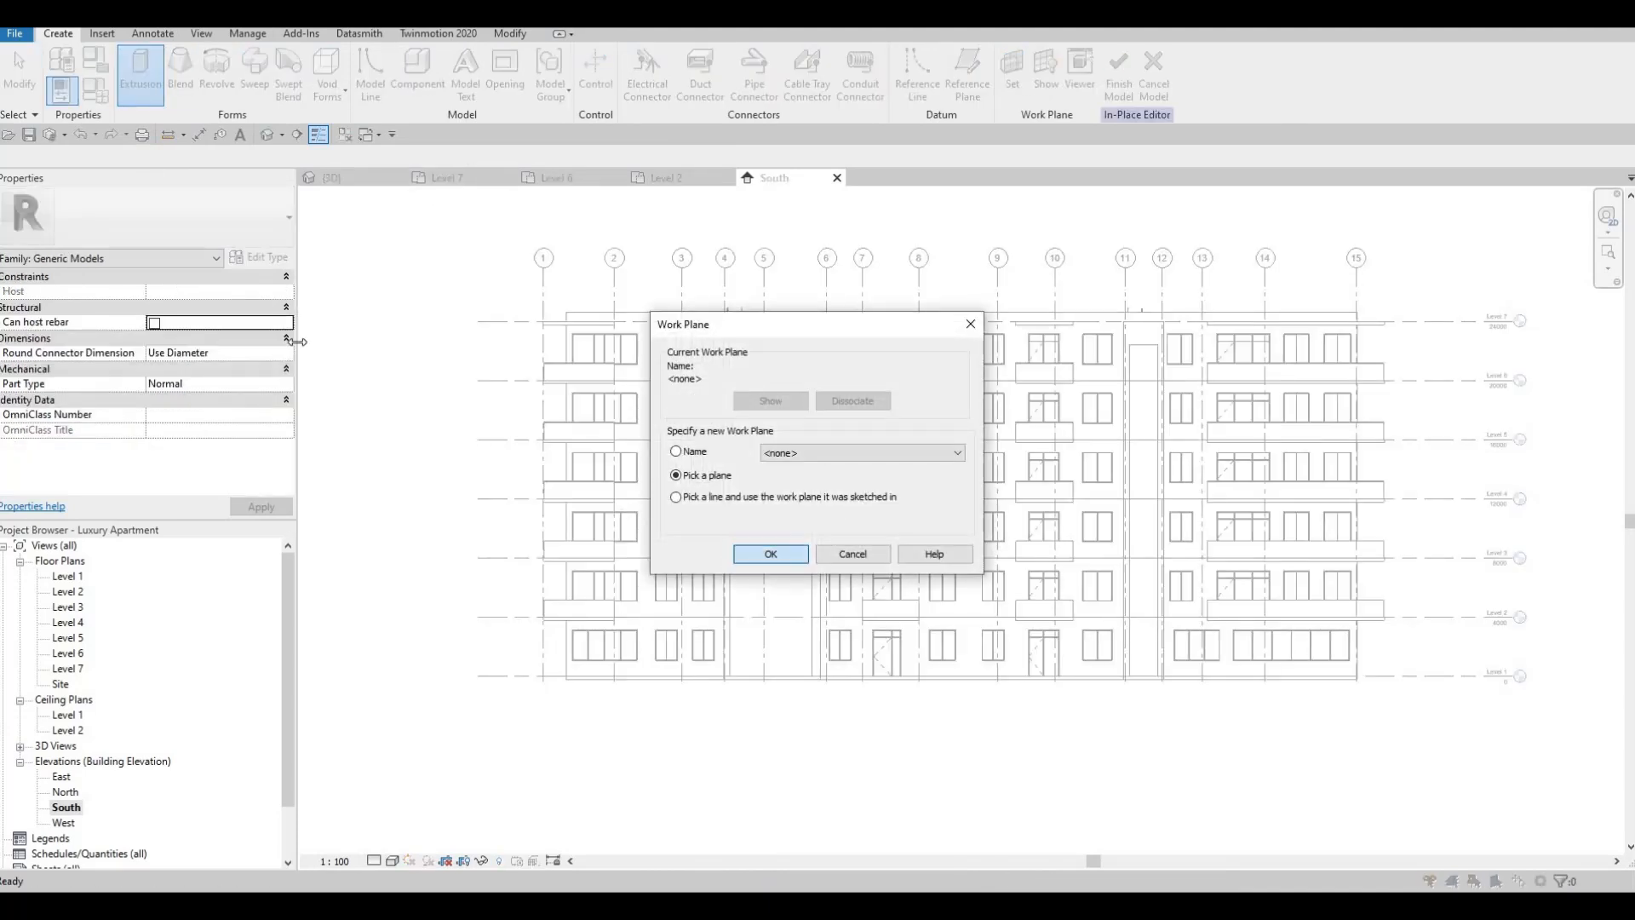
pyautogui.press('Return')
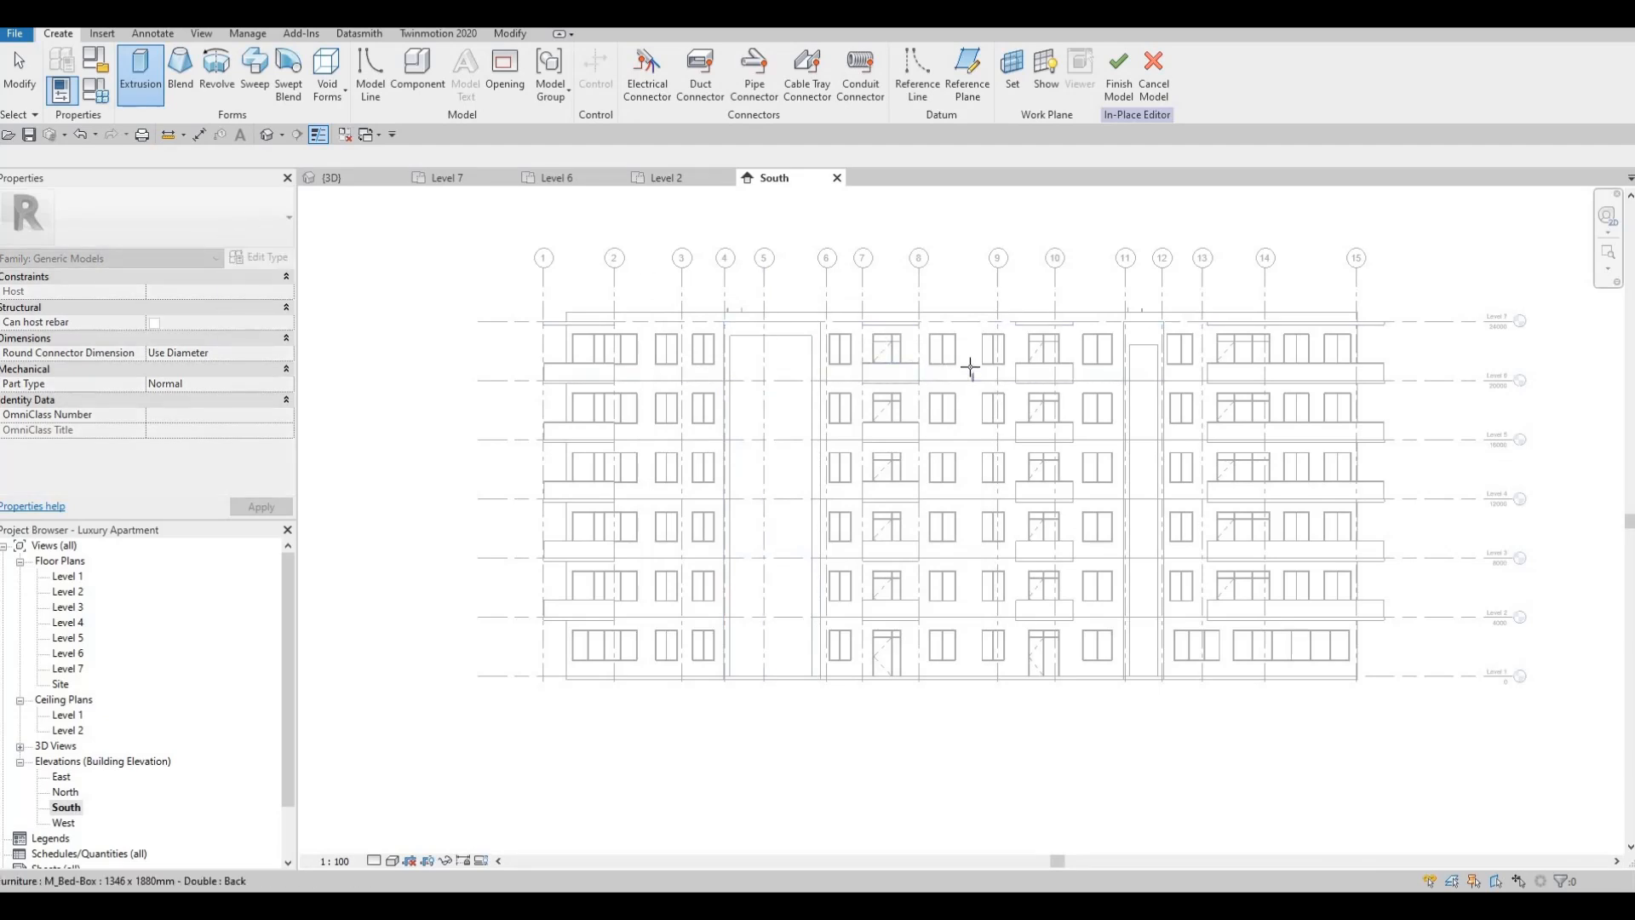
pyautogui.click(802, 411)
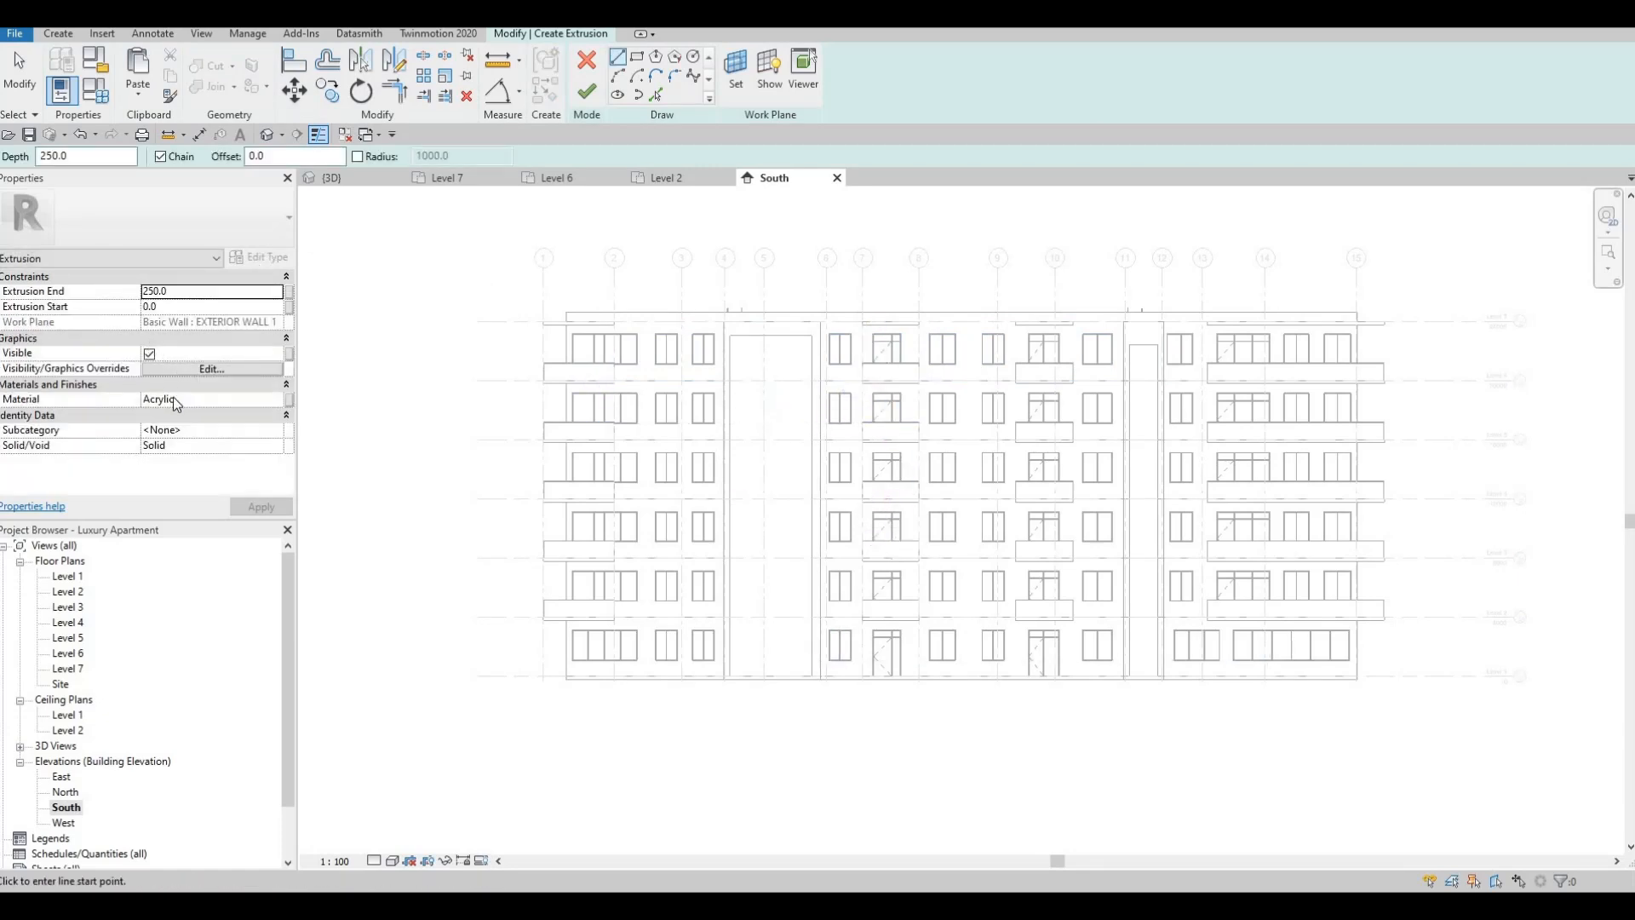
# - Assign the extrusion the material Wall Texture, Orange Peel from the Paint category of the AEC Materials library
pyautogui.click(279, 400)
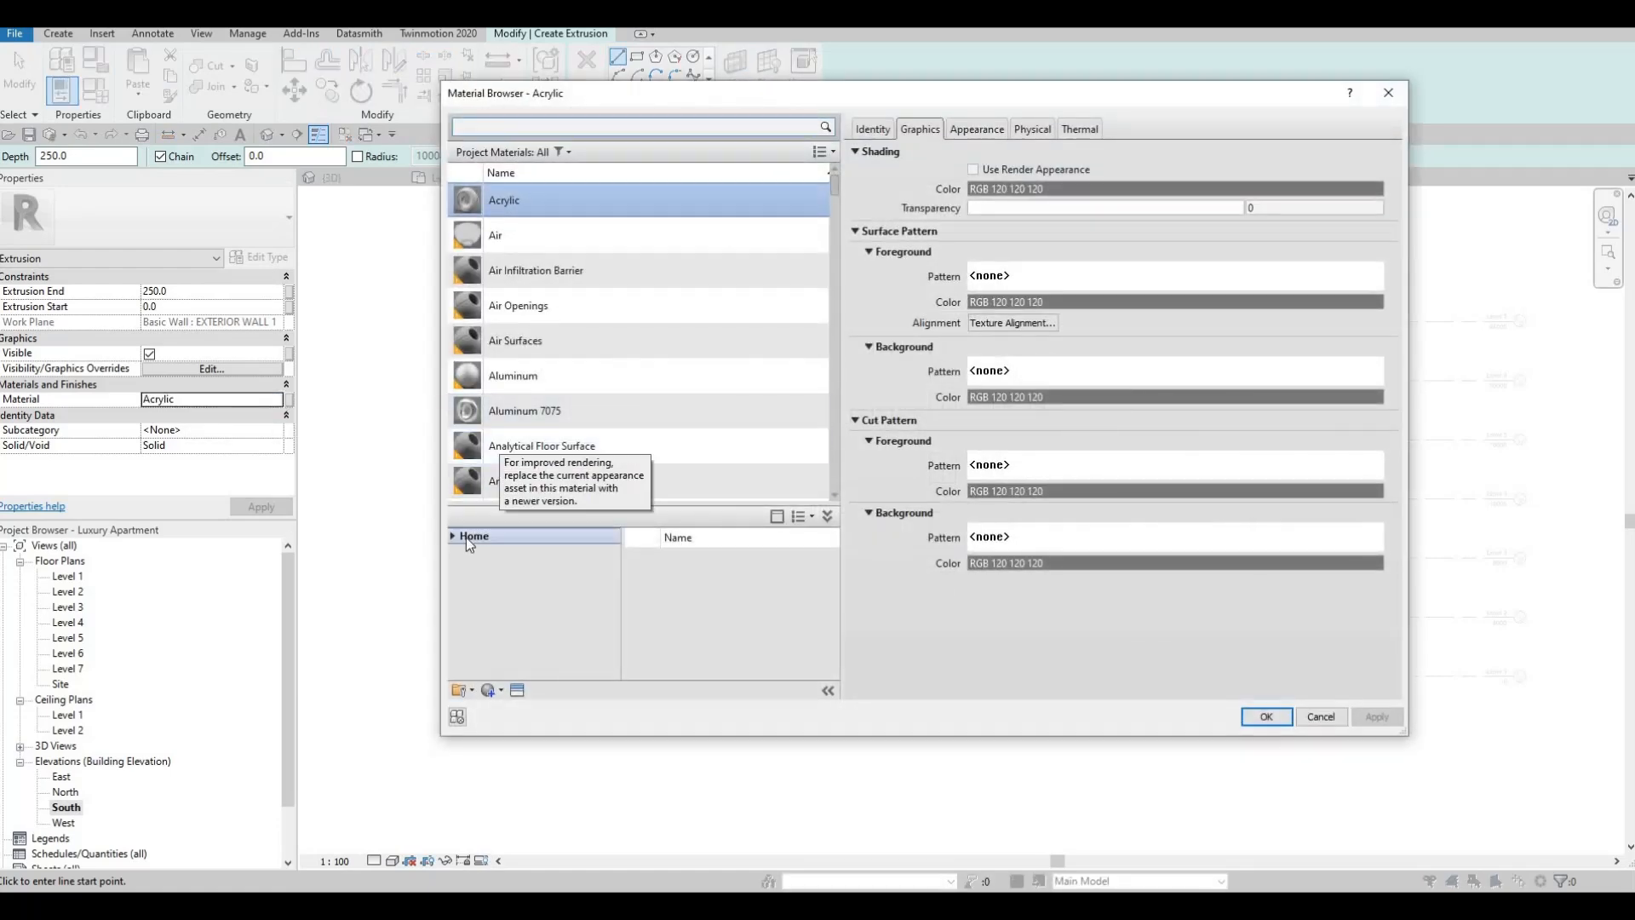
pyautogui.click(452, 536)
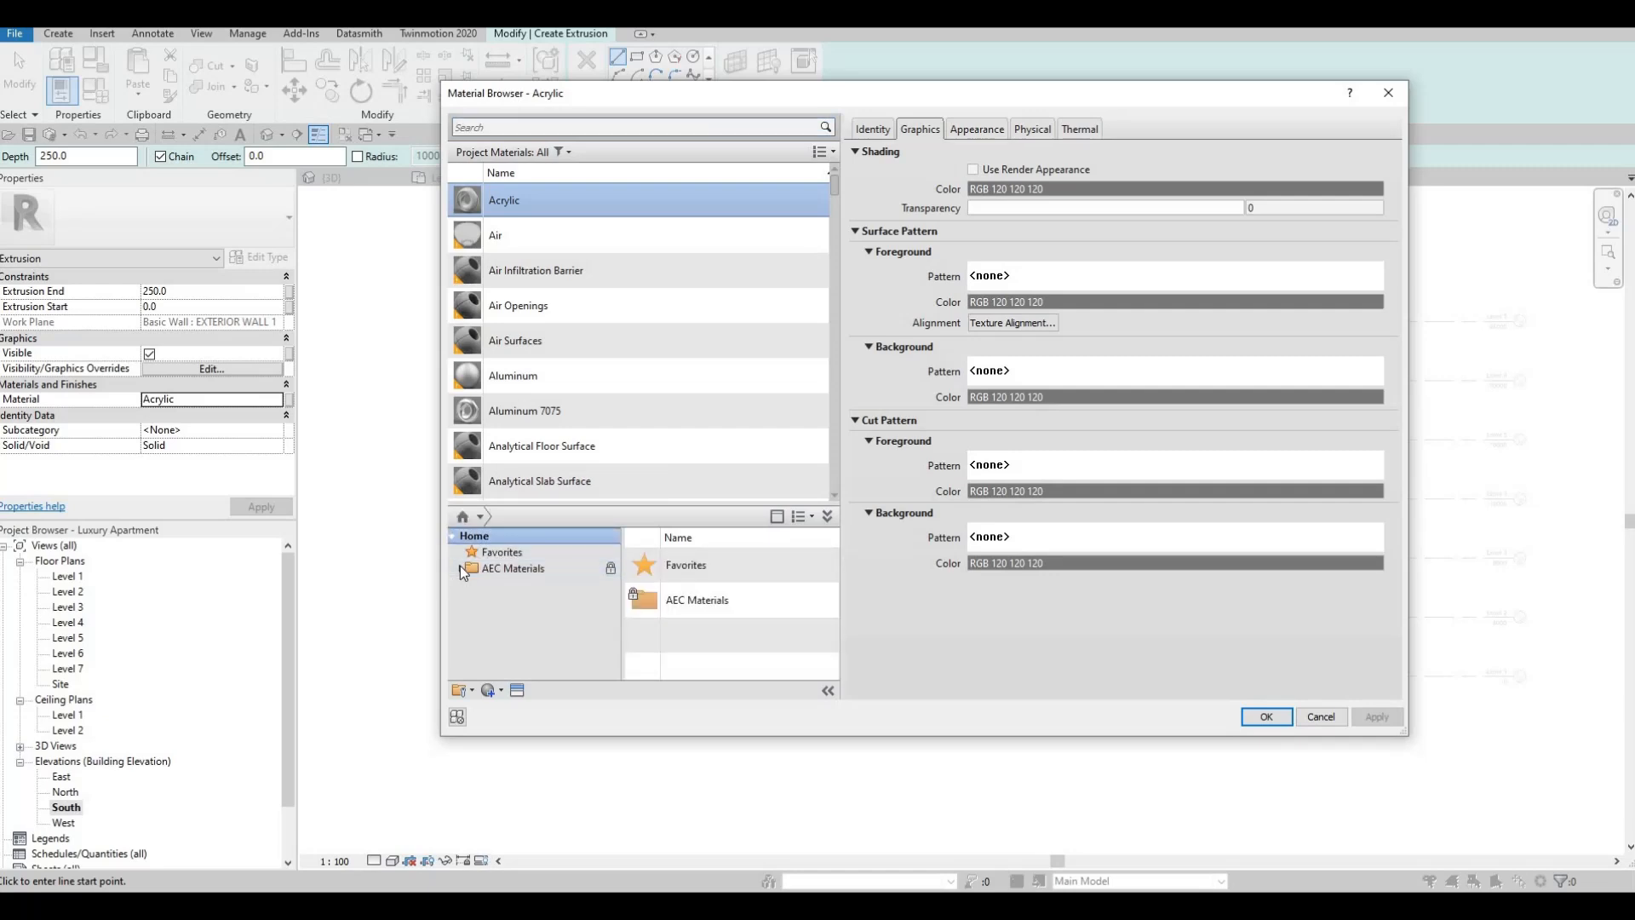
pyautogui.click(461, 568)
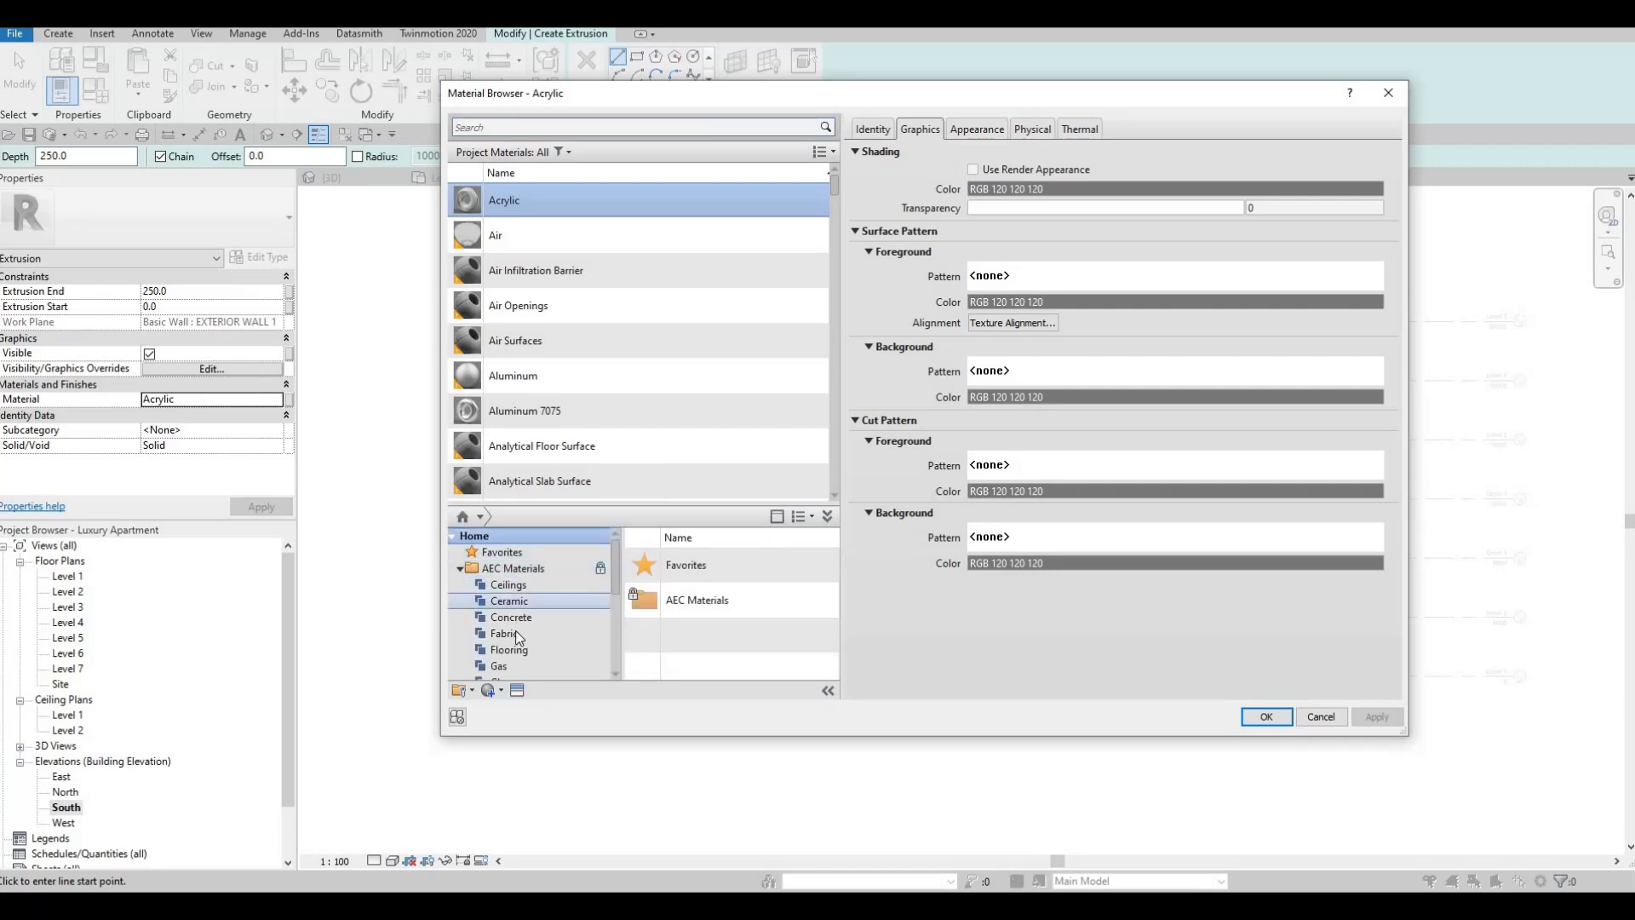
pyautogui.scroll(-2, 511, 609)
pyautogui.scroll(-3, 516, 638)
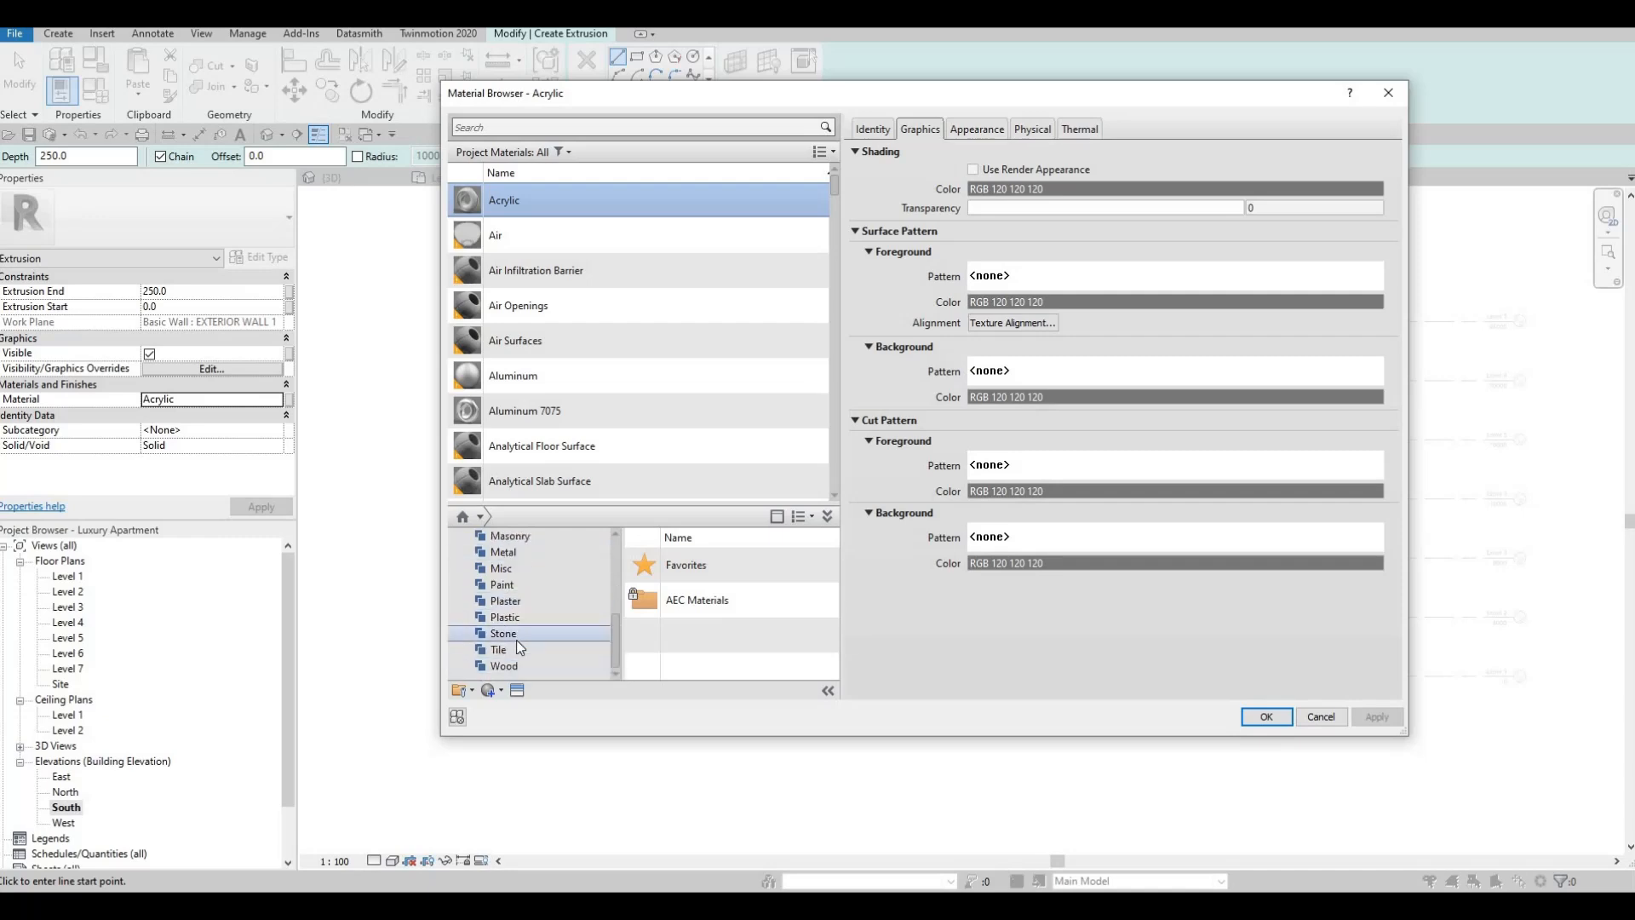
pyautogui.click(502, 584)
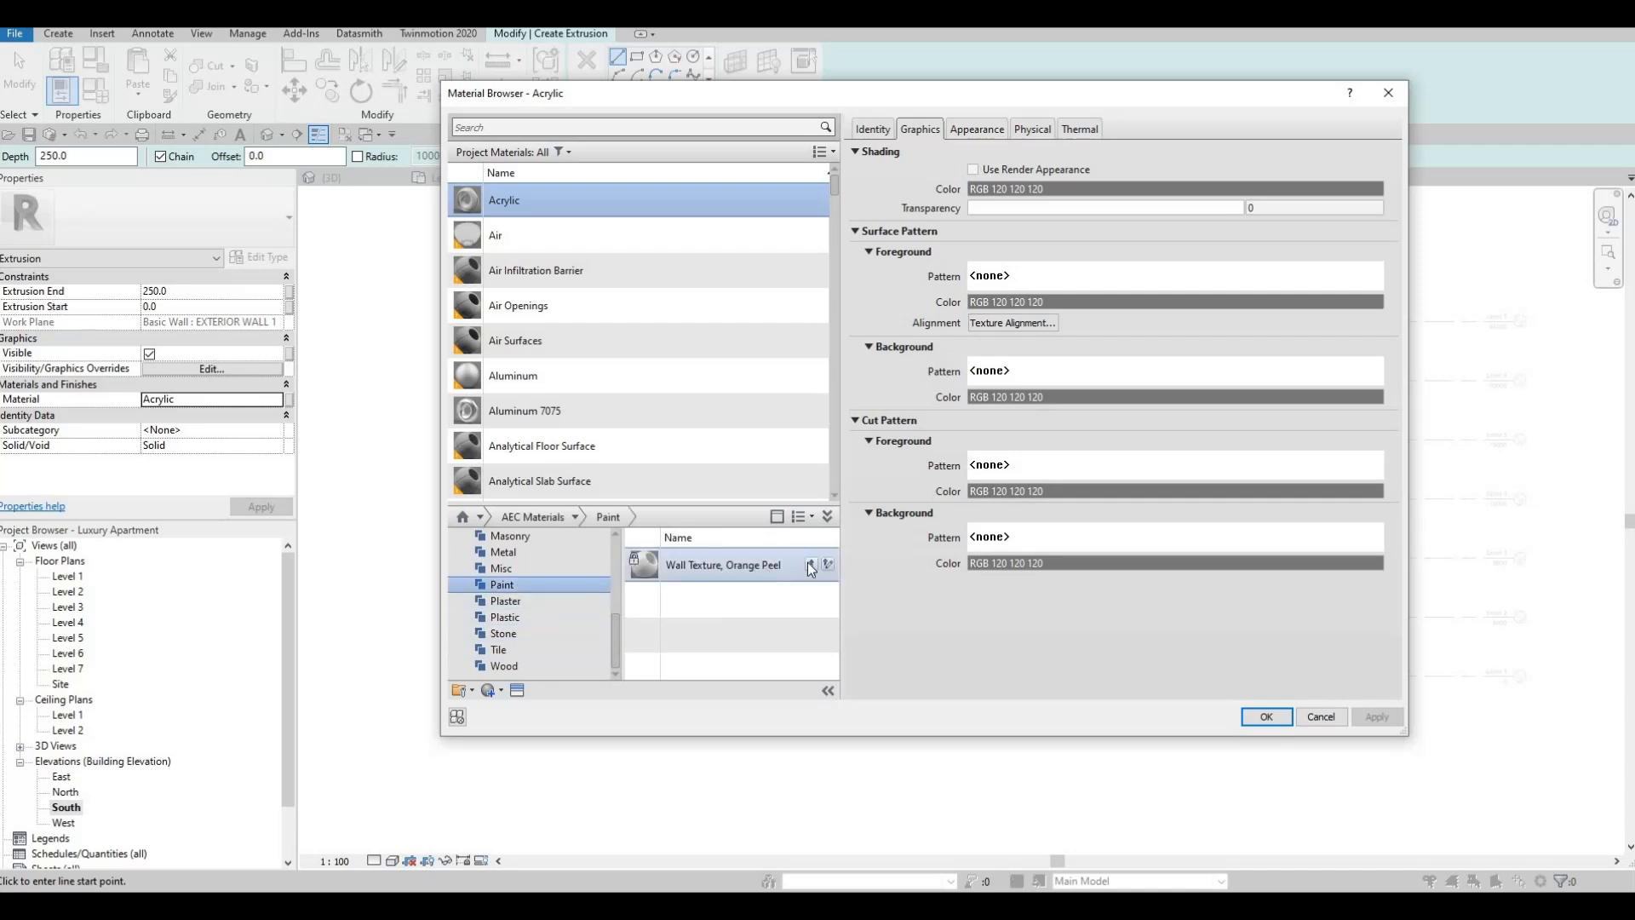
pyautogui.click(810, 563)
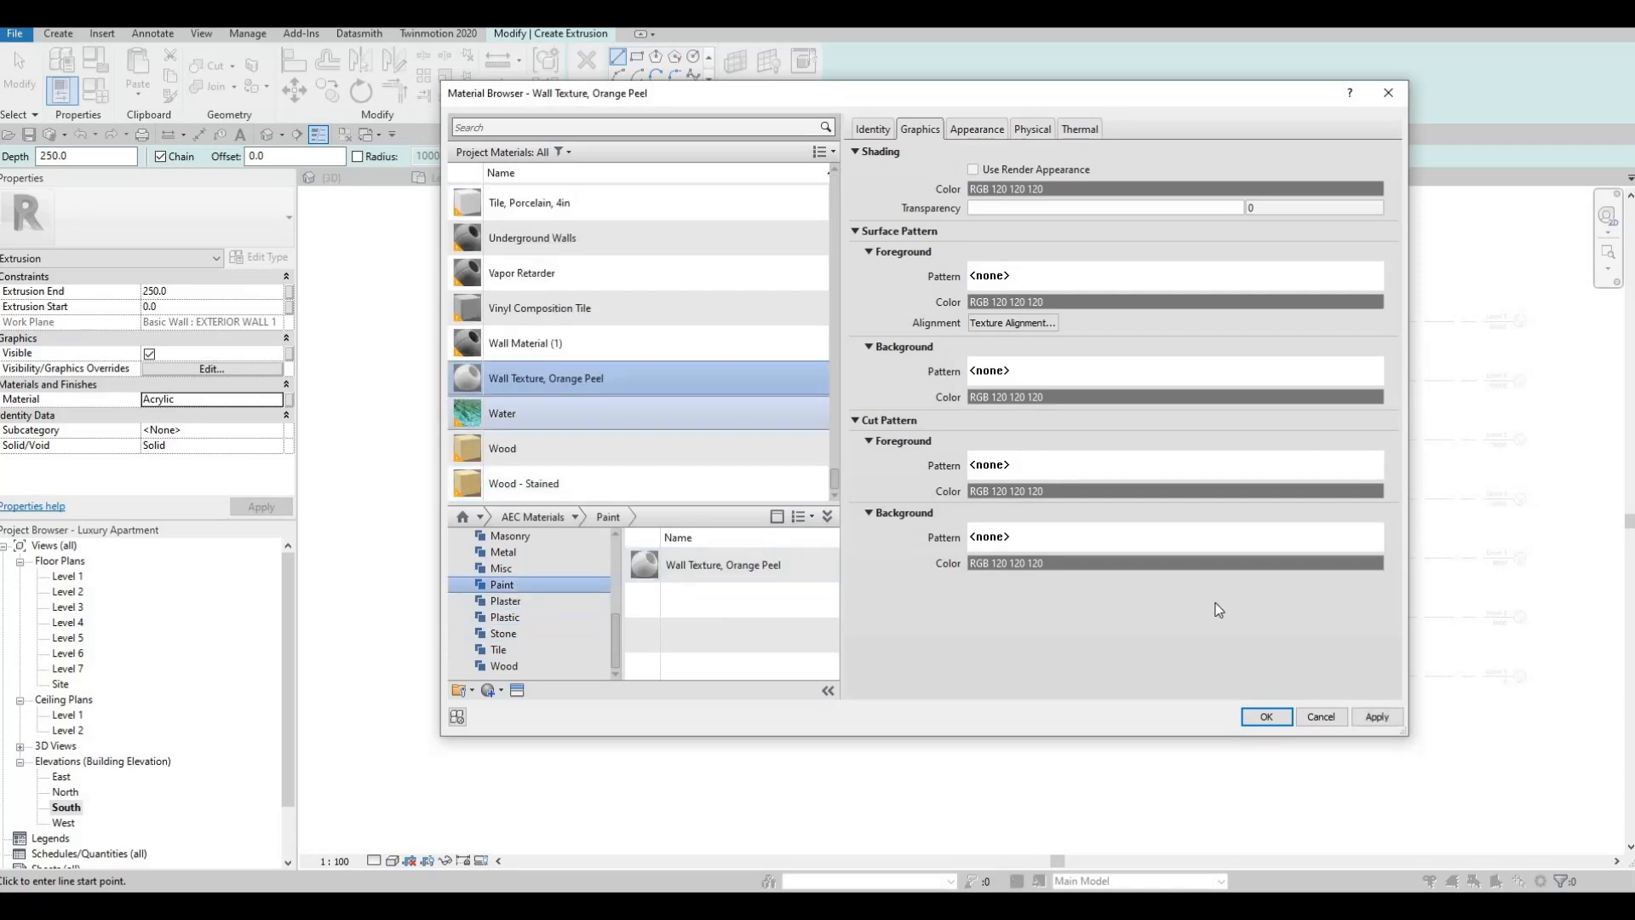
pyautogui.click(1266, 716)
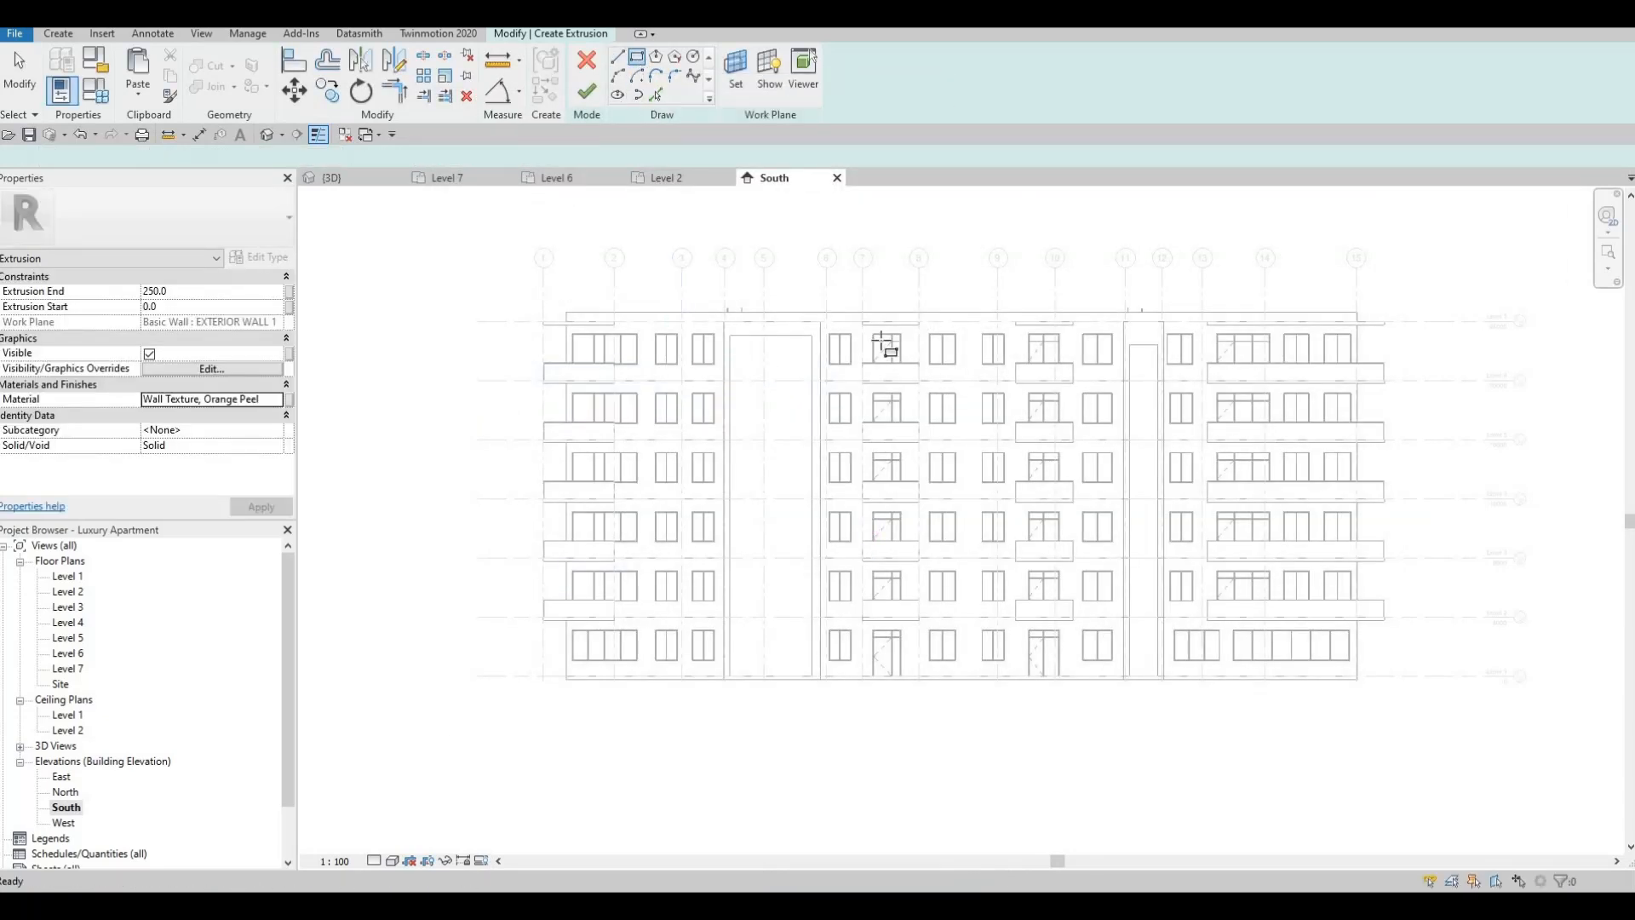
# - Sketch a narrow vertical rectangle along the grid 7 side of the balcony stack, from Level 7 down to the lowest balcony floor
pyautogui.scroll(5, 830, 285)
pyautogui.scroll(2, 828, 278)
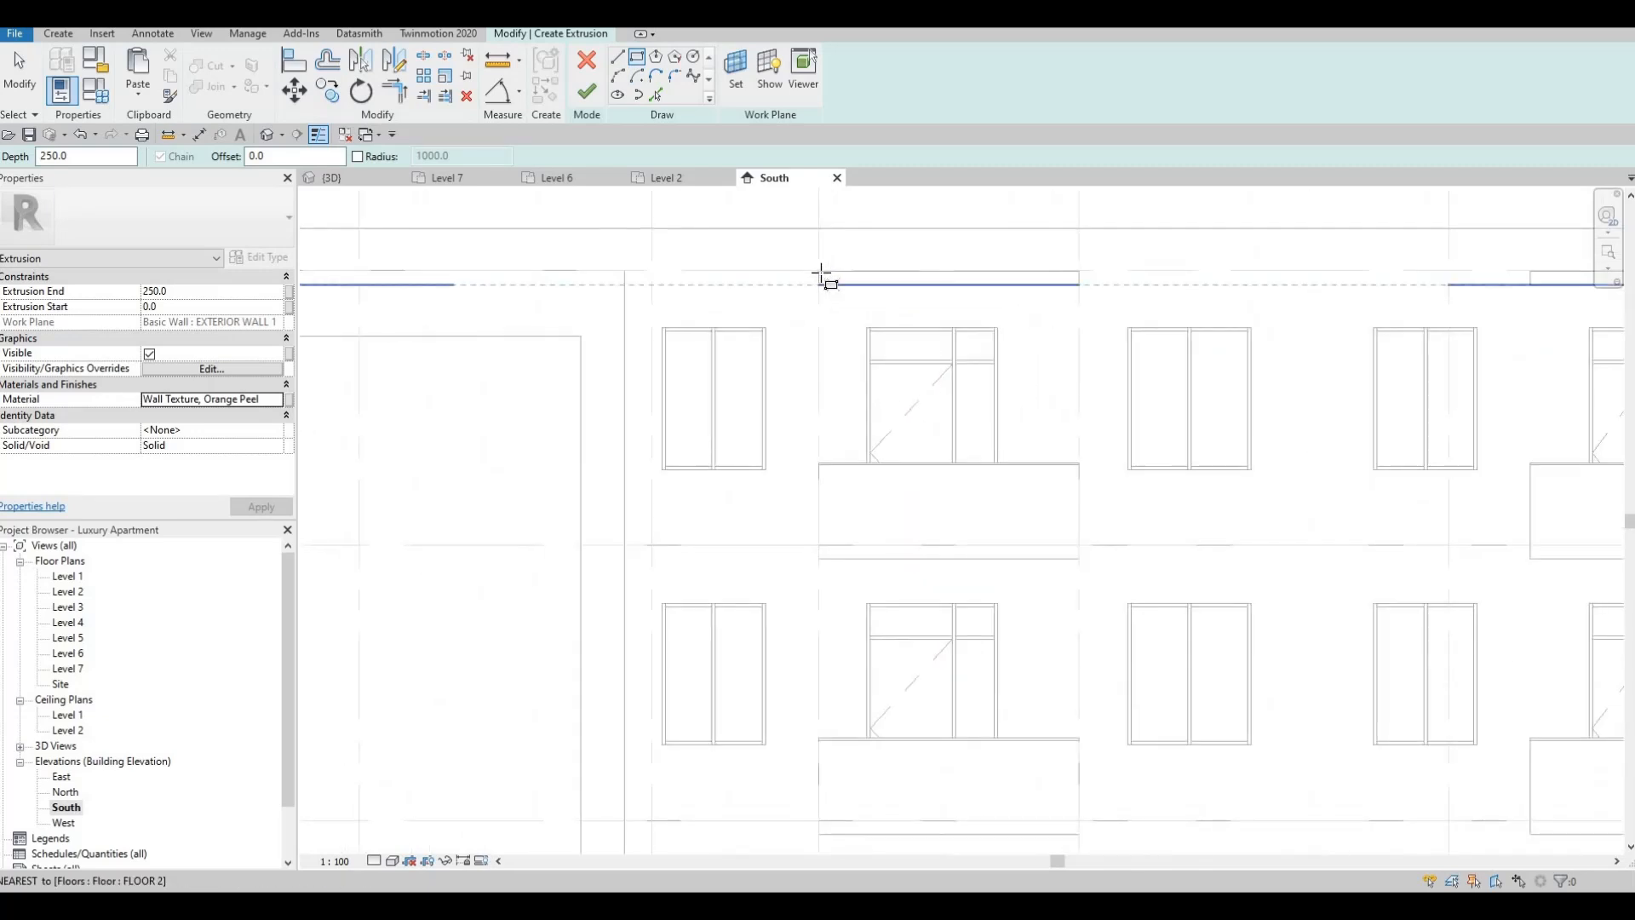
pyautogui.click(818, 271)
pyautogui.moveTo(797, 596); pyautogui.dragTo(816, 315, button='middle')
pyautogui.scroll(-2, 795, 374)
pyautogui.moveTo(809, 459); pyautogui.dragTo(839, 407, button='middle')
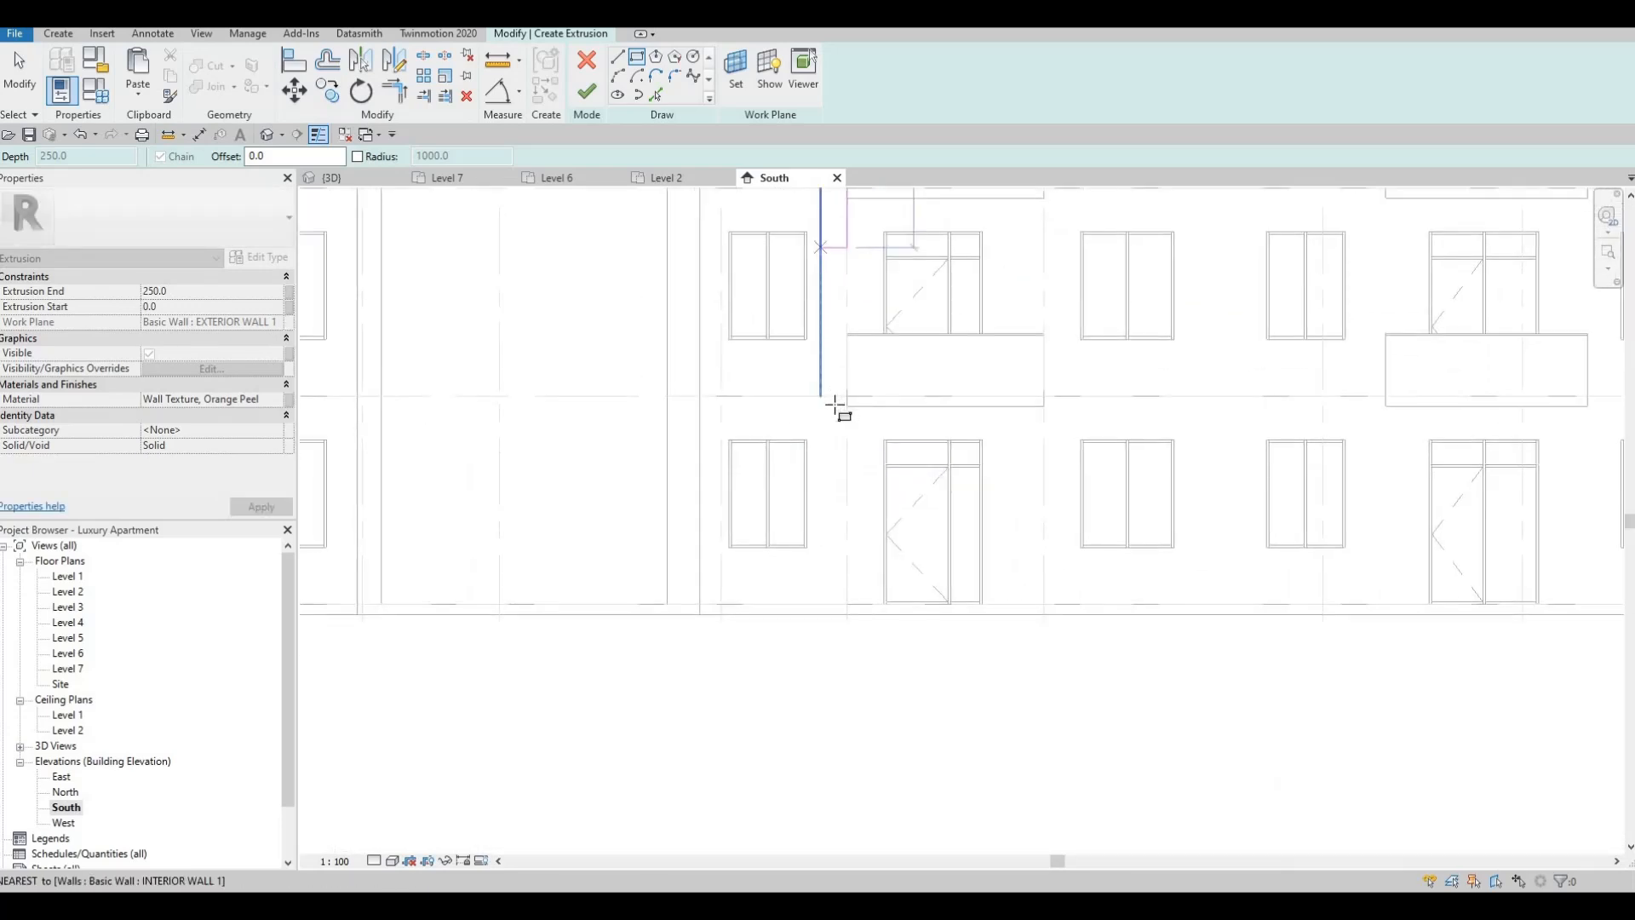
pyautogui.scroll(2, 837, 407)
pyautogui.scroll(2, 837, 407)
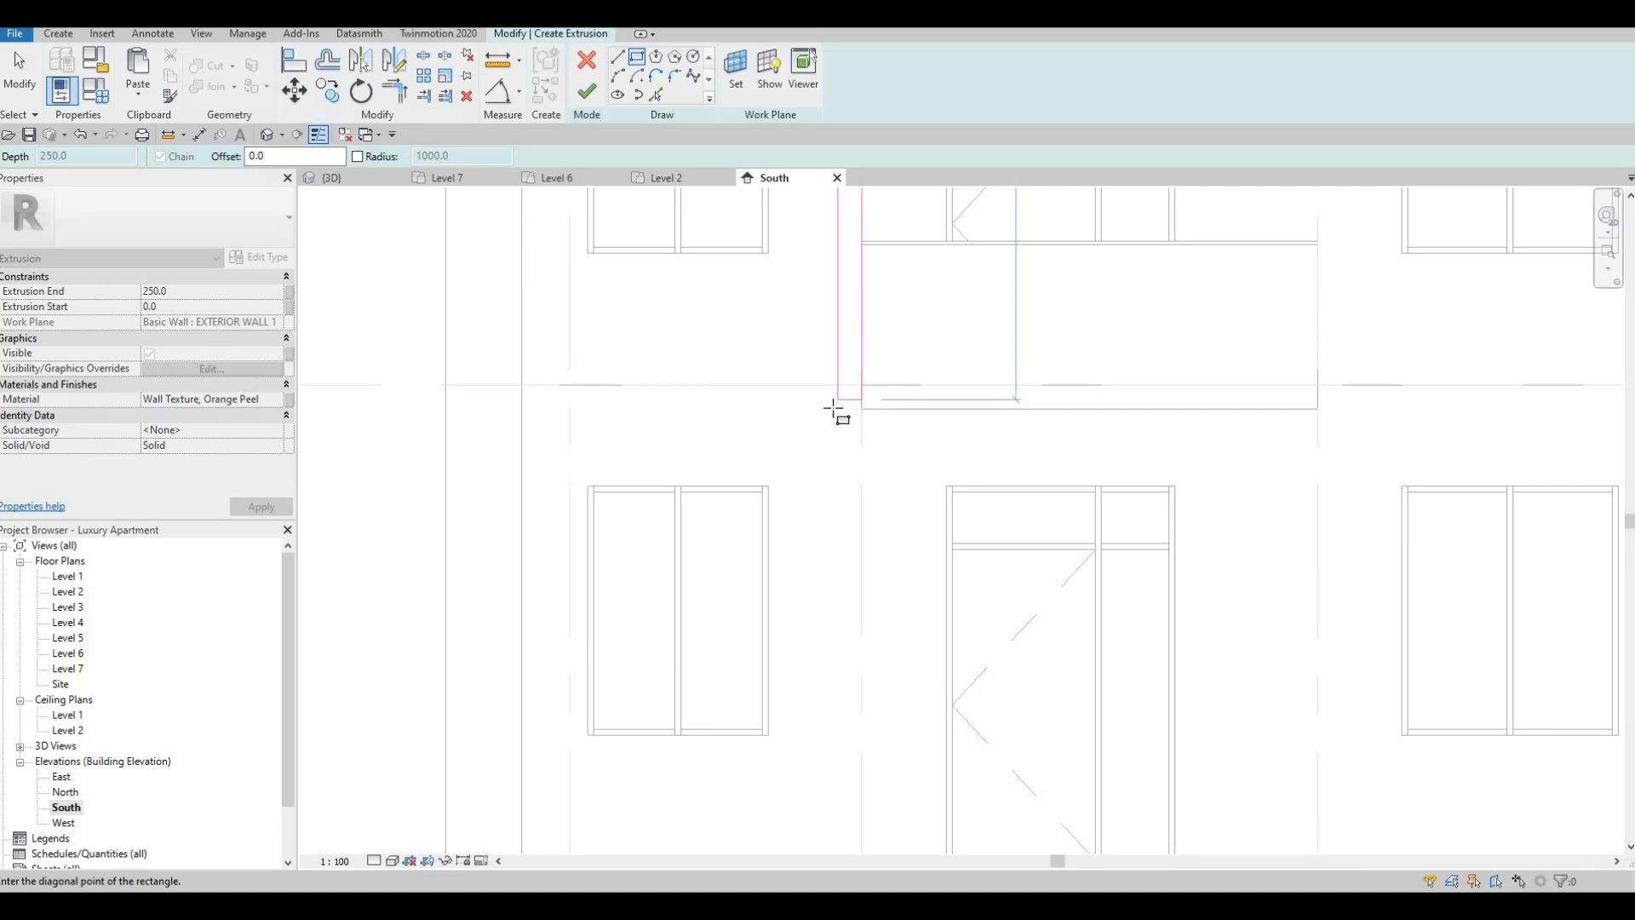
pyautogui.click(851, 400)
pyautogui.scroll(2, 848, 401)
pyautogui.press('Escape')
pyautogui.press('Escape')
pyautogui.press('Escape')
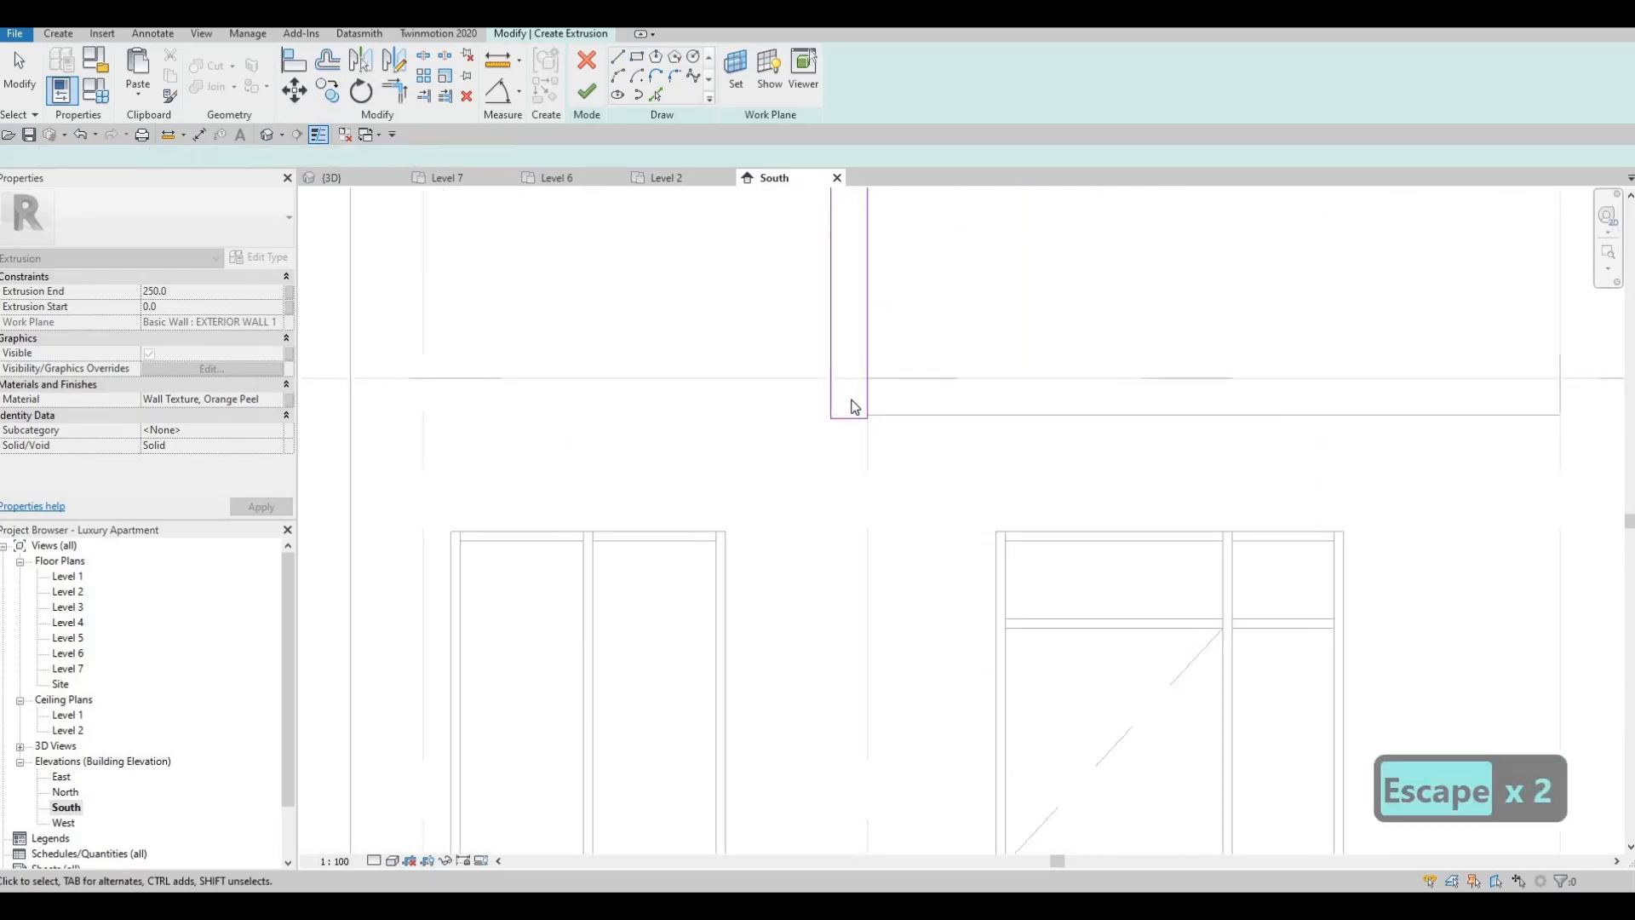
# - Align the bottom edge of the sketched strip at grid 7 with the underside of the lowest balcony floor
pyautogui.press('a')
pyautogui.press('l')
pyautogui.click(855, 415)
pyautogui.scroll(-5, 851, 415)
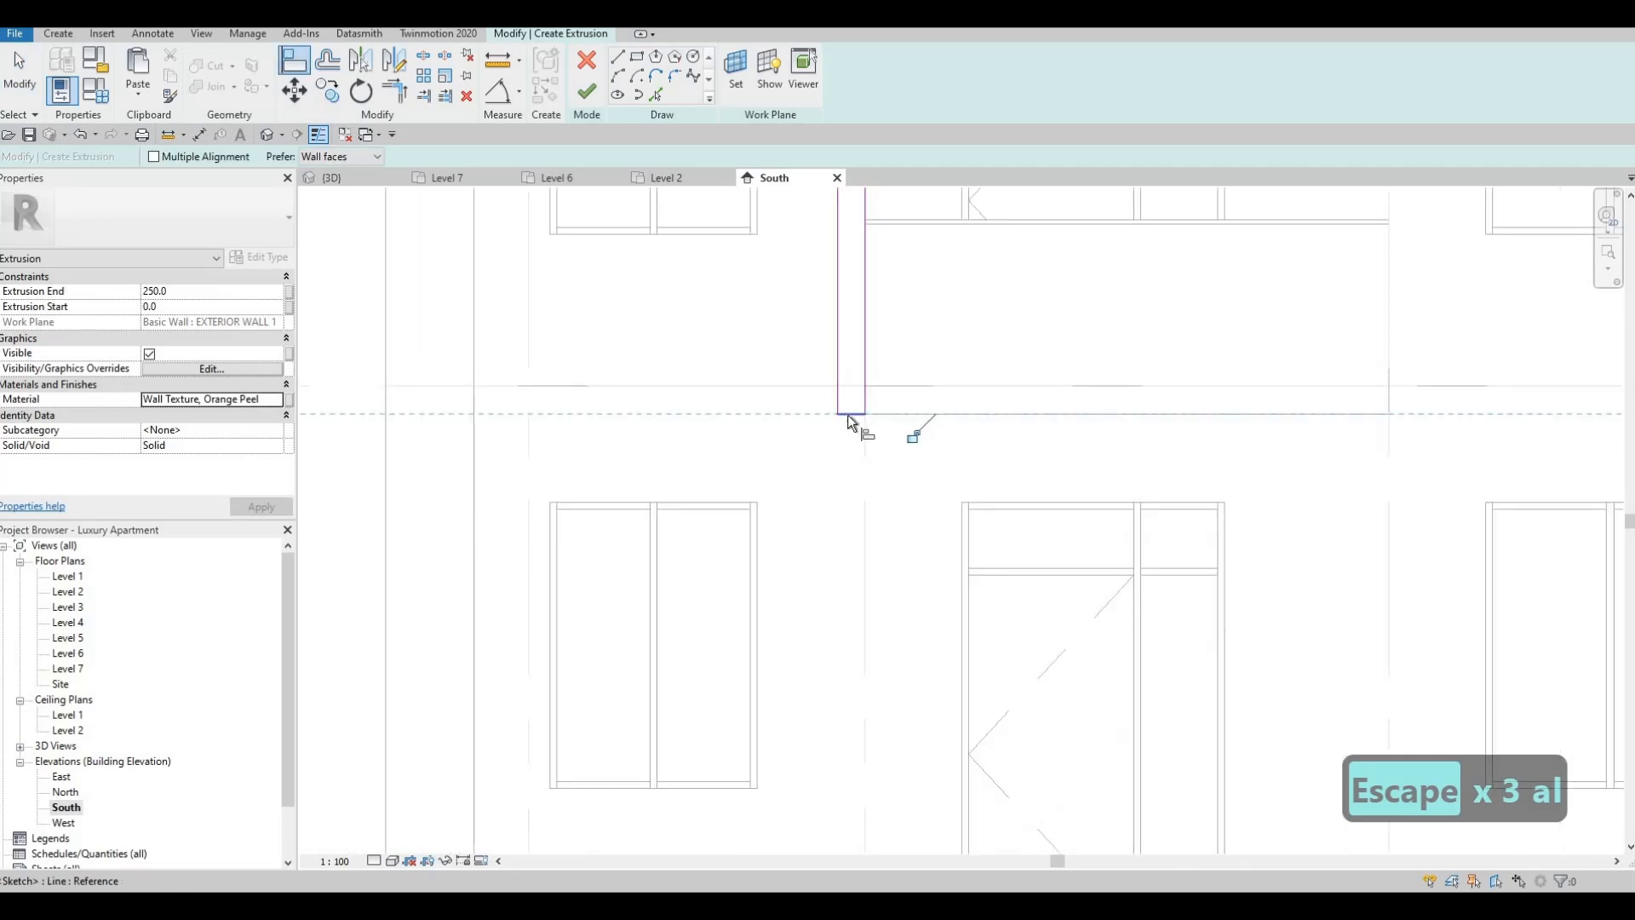
pyautogui.press('Escape')
pyautogui.moveTo(807, 333); pyautogui.dragTo(798, 368, button='middle')
pyautogui.scroll(-3, 821, 431)
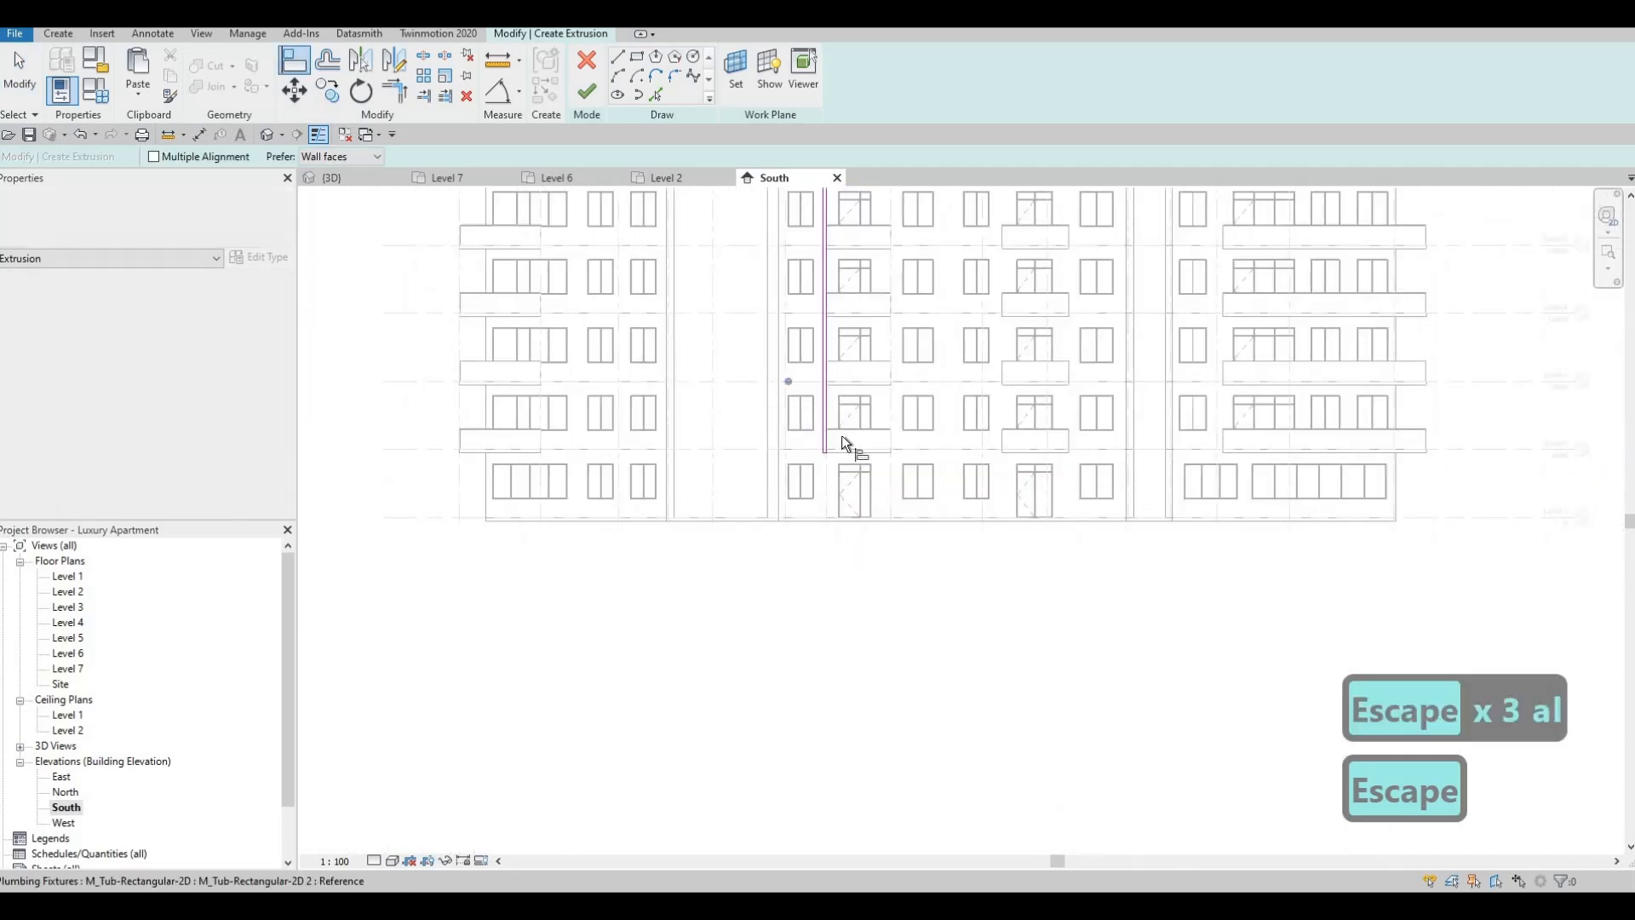
pyautogui.moveTo(826, 190); pyautogui.dragTo(848, 287, button='middle')
pyautogui.scroll(6, 817, 255)
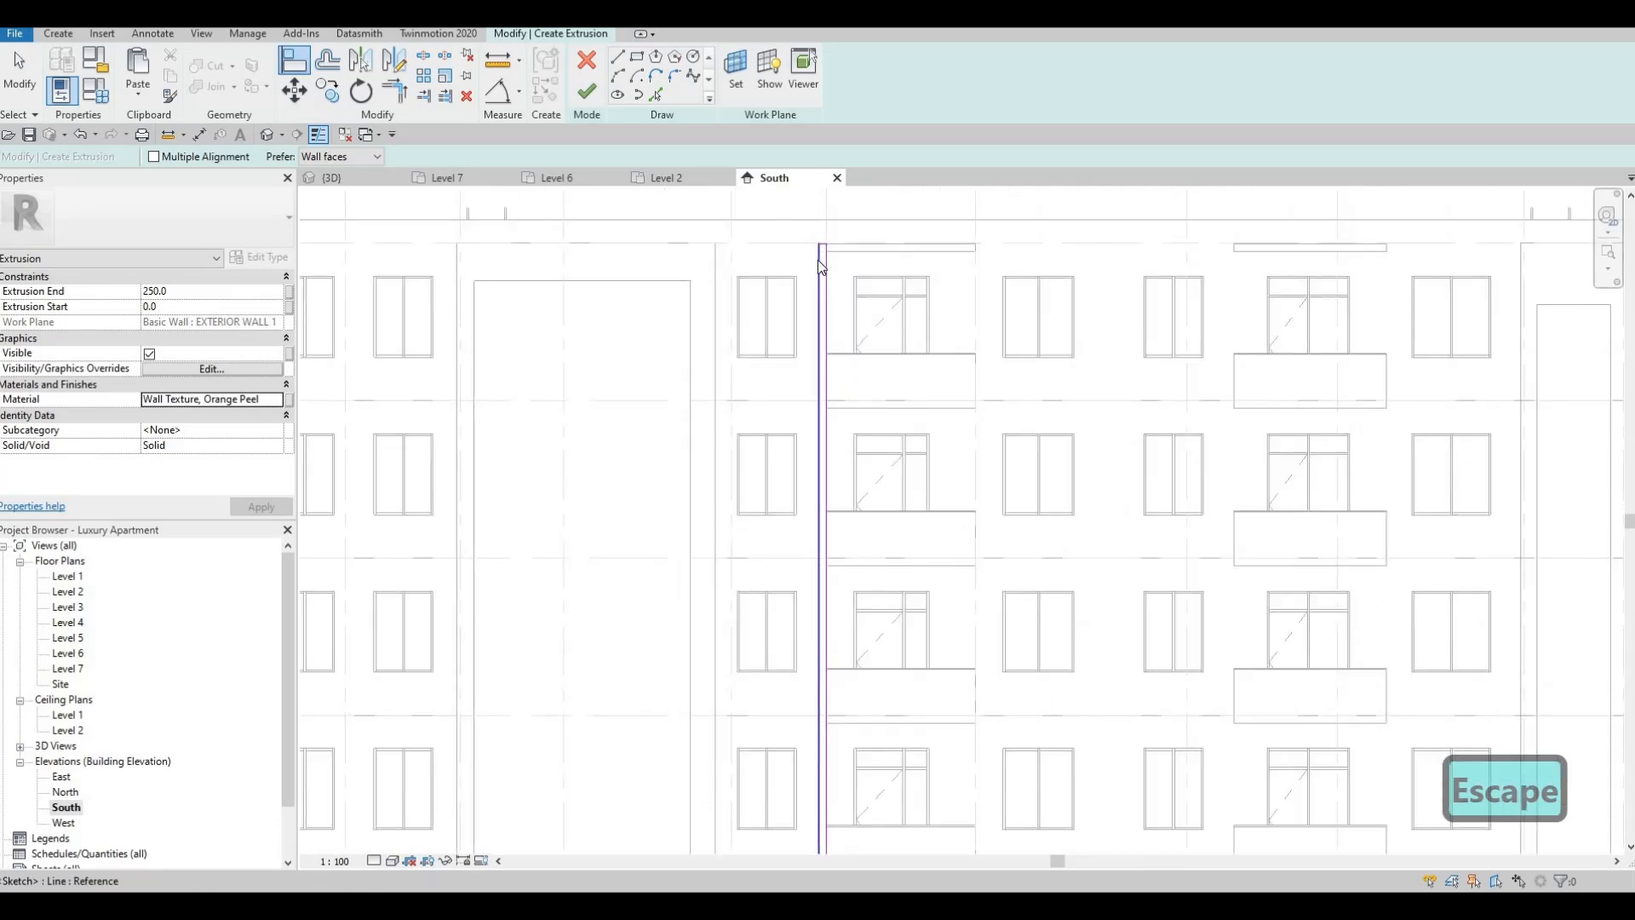
pyautogui.press('Escape')
# - Sketch a matching vertical rectangle about 200 mm wide on the grid 8 side of the same balcony stack, ending at the lowest balcony floor
pyautogui.click(825, 371)
pyautogui.moveTo(835, 374)
pyautogui.mouseDown(button='middle')
pyautogui.moveTo(851, 376)
pyautogui.moveTo(859, 307)
pyautogui.moveTo(793, 278)
pyautogui.mouseUp(button='middle')
pyautogui.press('Escape')
pyautogui.scroll(-2, 780, 256)
pyautogui.click(637, 58)
pyautogui.scroll(2, 1007, 313)
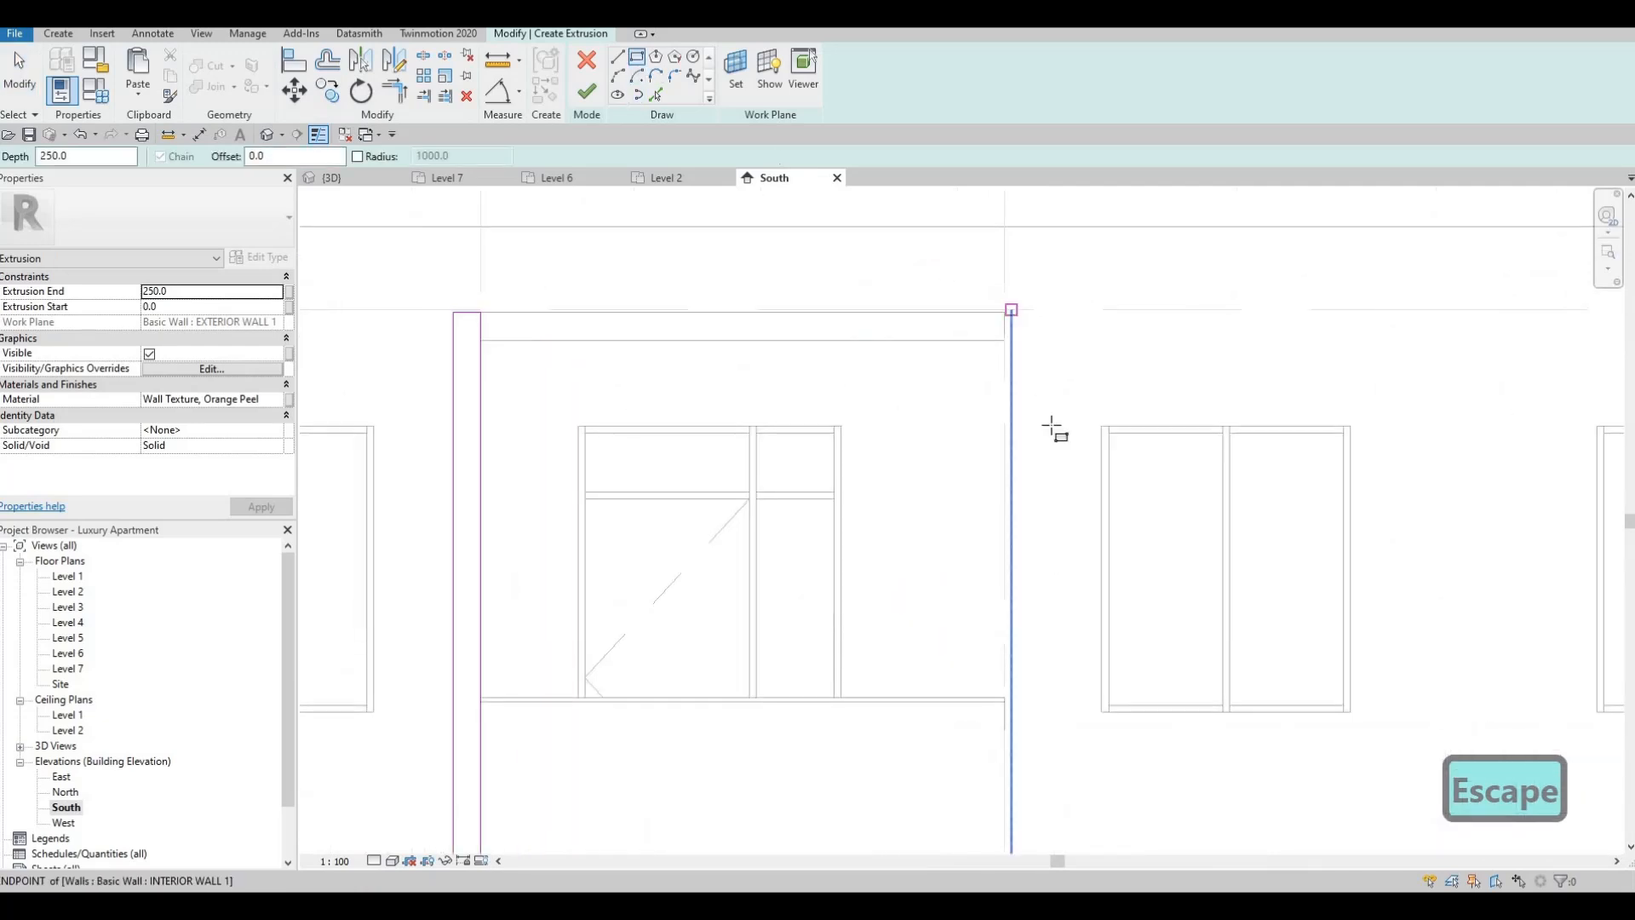
pyautogui.click(1004, 314)
pyautogui.scroll(-3, 1042, 476)
pyautogui.moveTo(1012, 584); pyautogui.dragTo(962, 277, button='middle')
pyautogui.moveTo(1011, 639); pyautogui.dragTo(1004, 523, button='middle')
pyautogui.scroll(4, 979, 554)
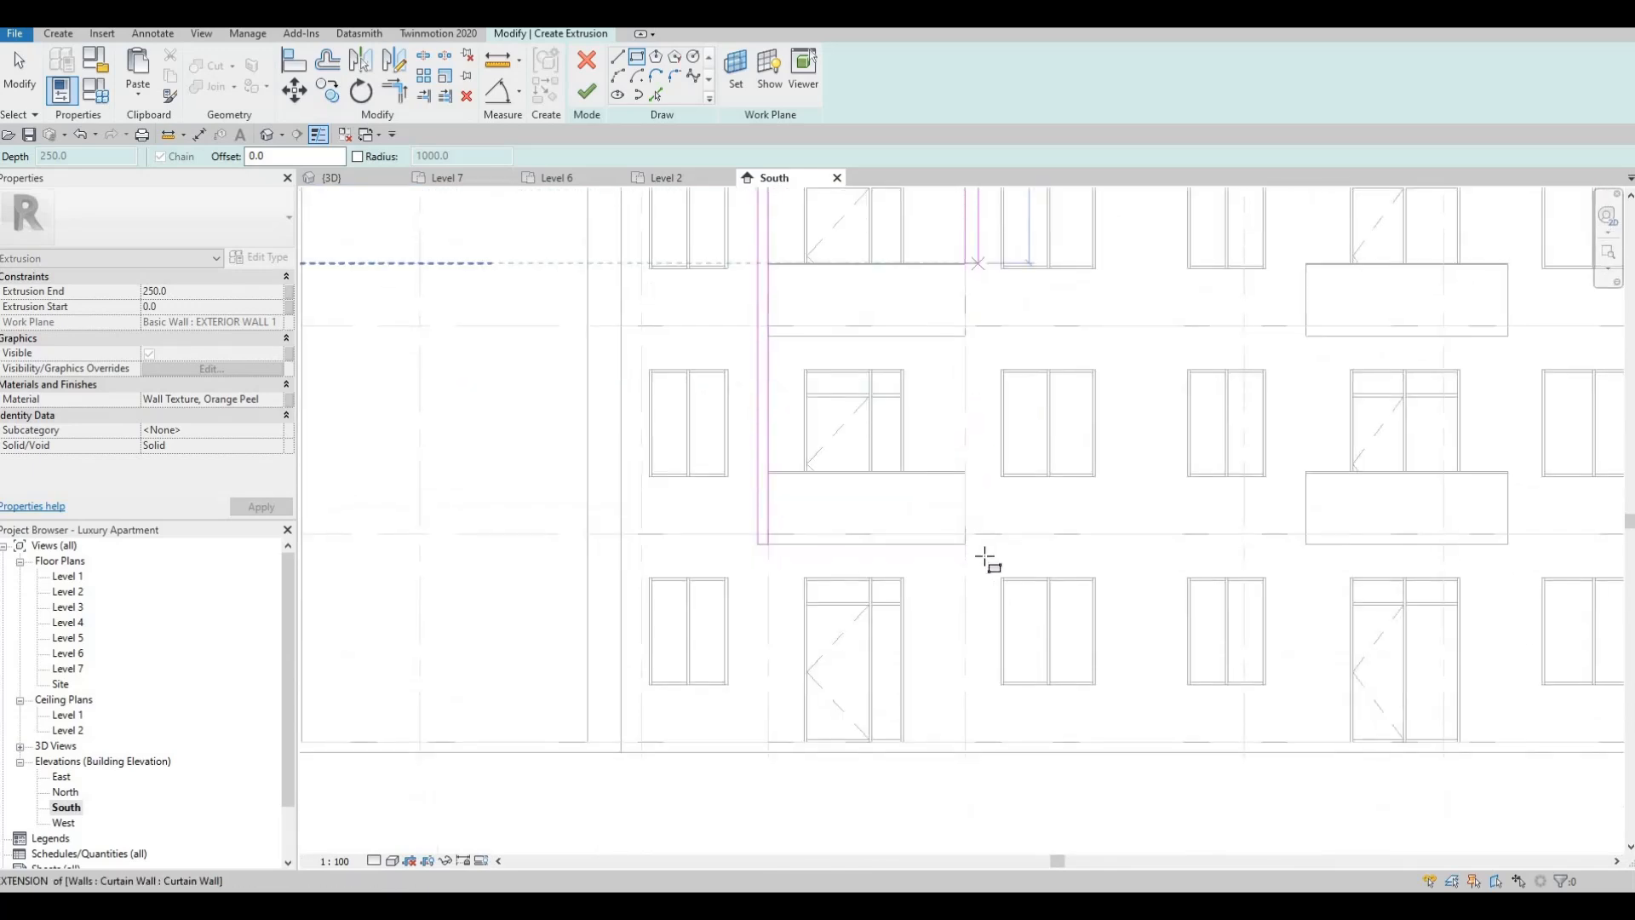
pyautogui.scroll(2, 972, 570)
pyautogui.press('Escape')
pyautogui.press('Escape')
pyautogui.press('Escape')
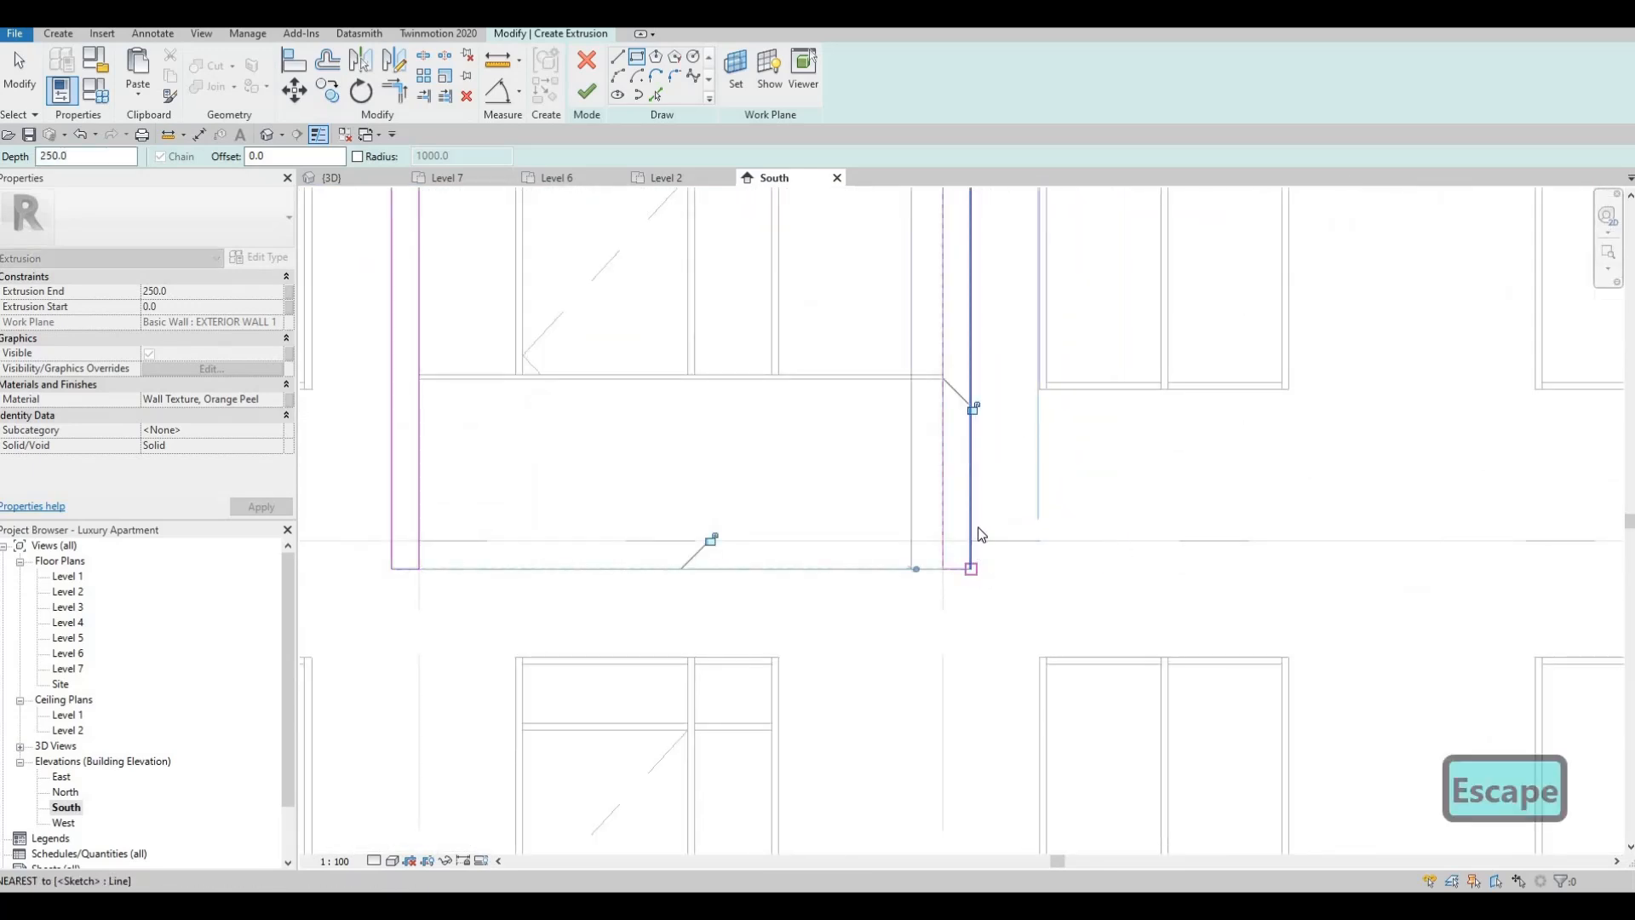
# - Align the bottom edge of the grid 8 strip with the underside of the lowest balcony floor
pyautogui.press('l')
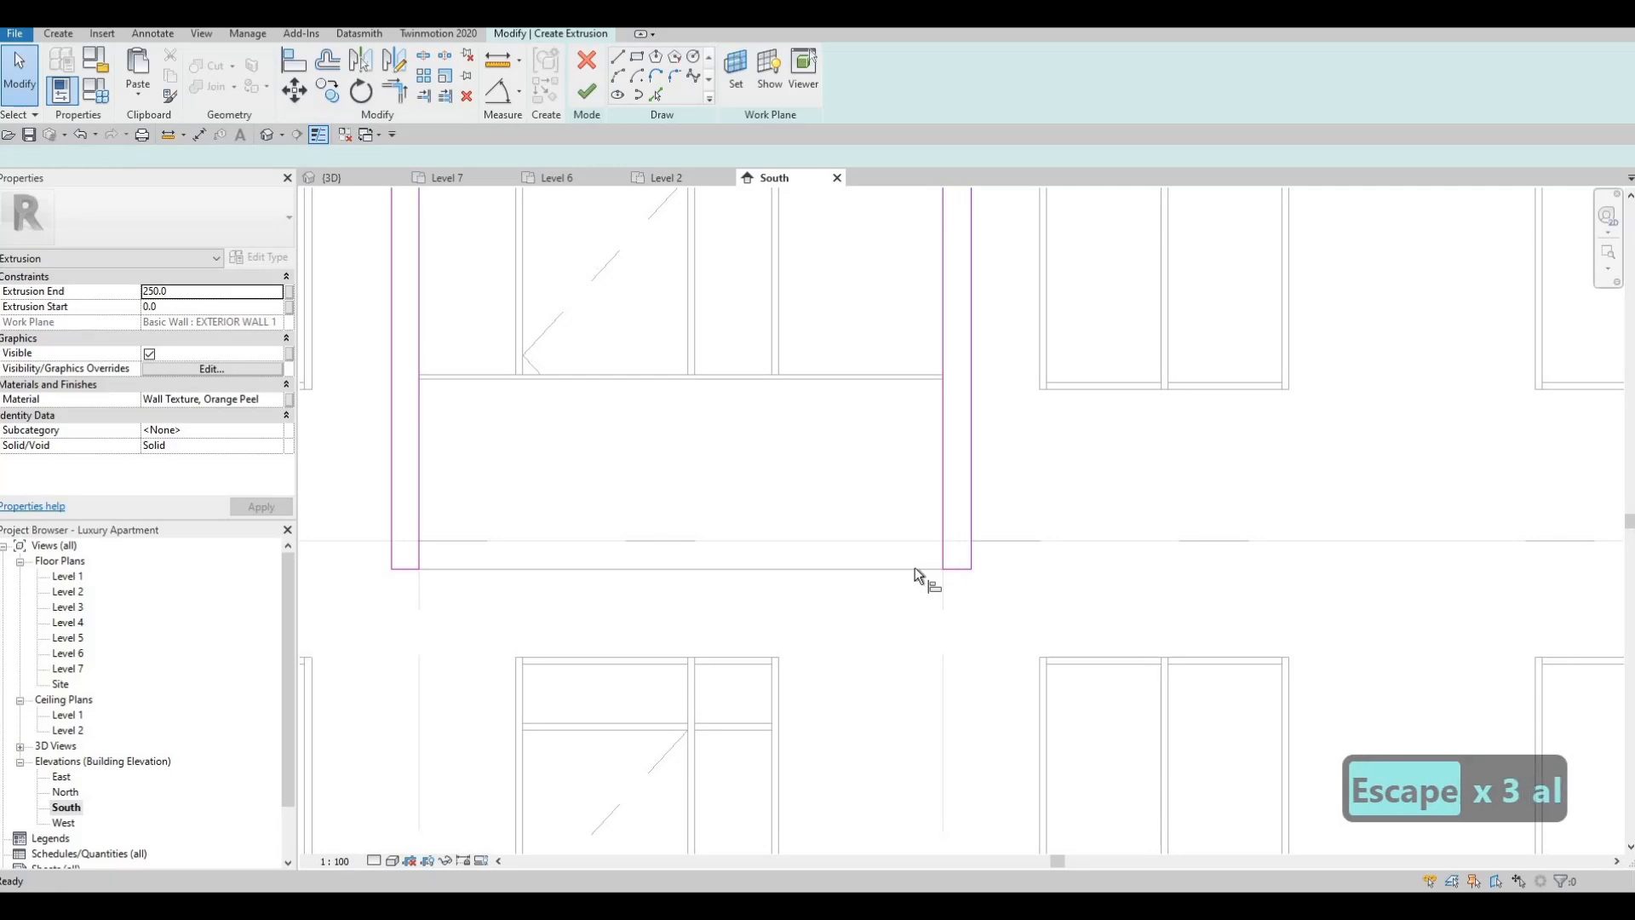
pyautogui.click(961, 569)
pyautogui.click(957, 569)
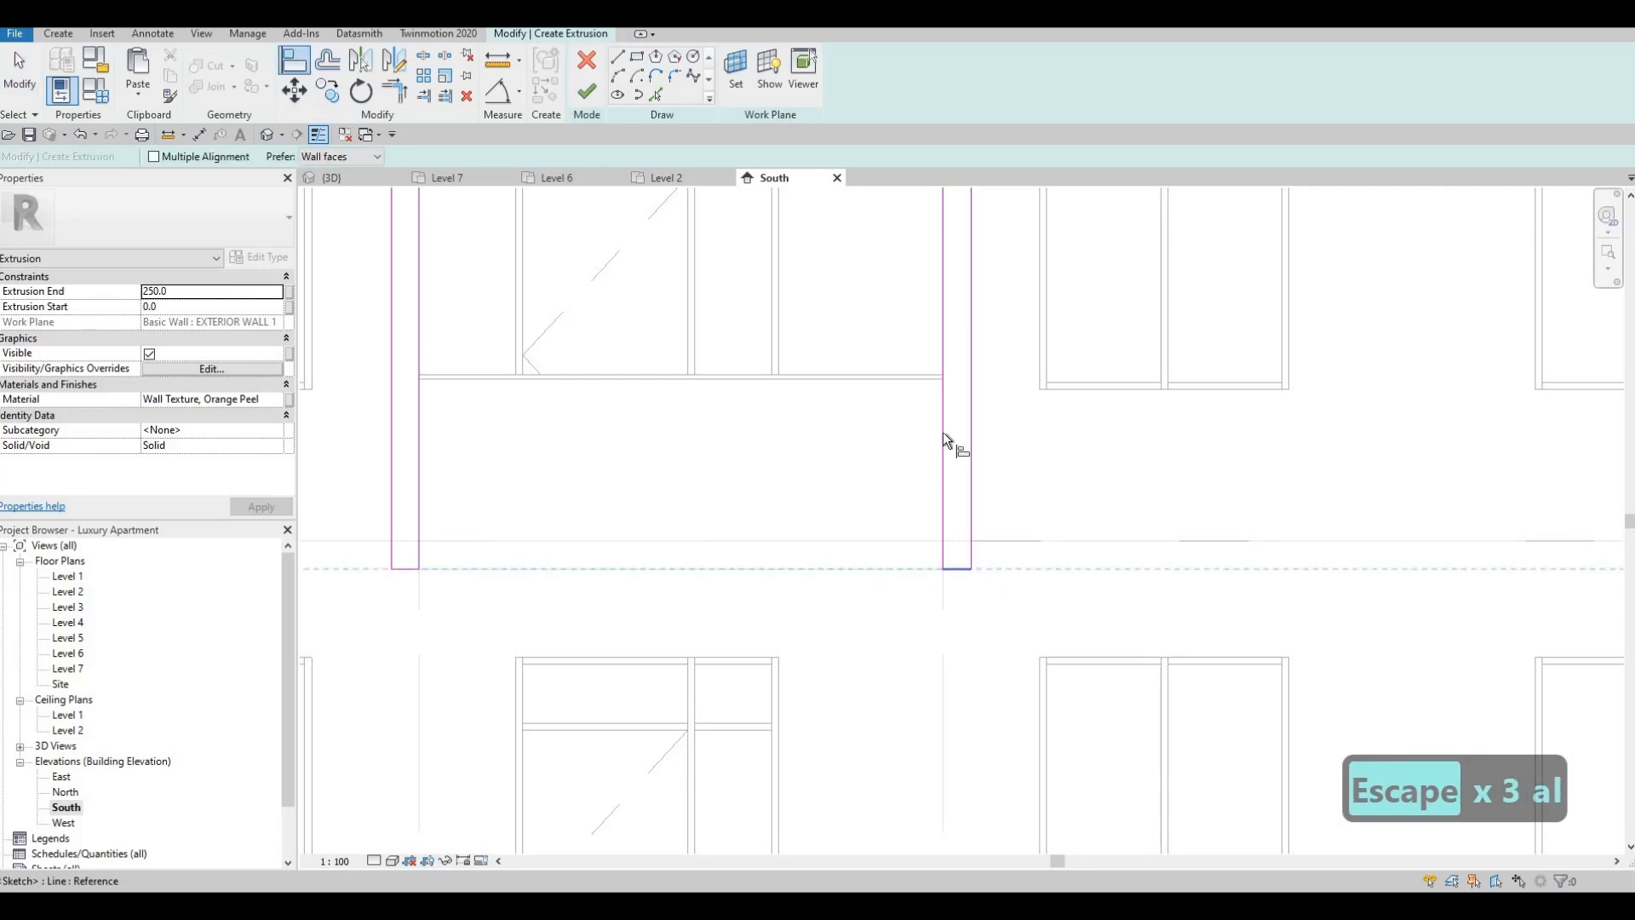
pyautogui.press('Escape')
pyautogui.scroll(-6, 941, 433)
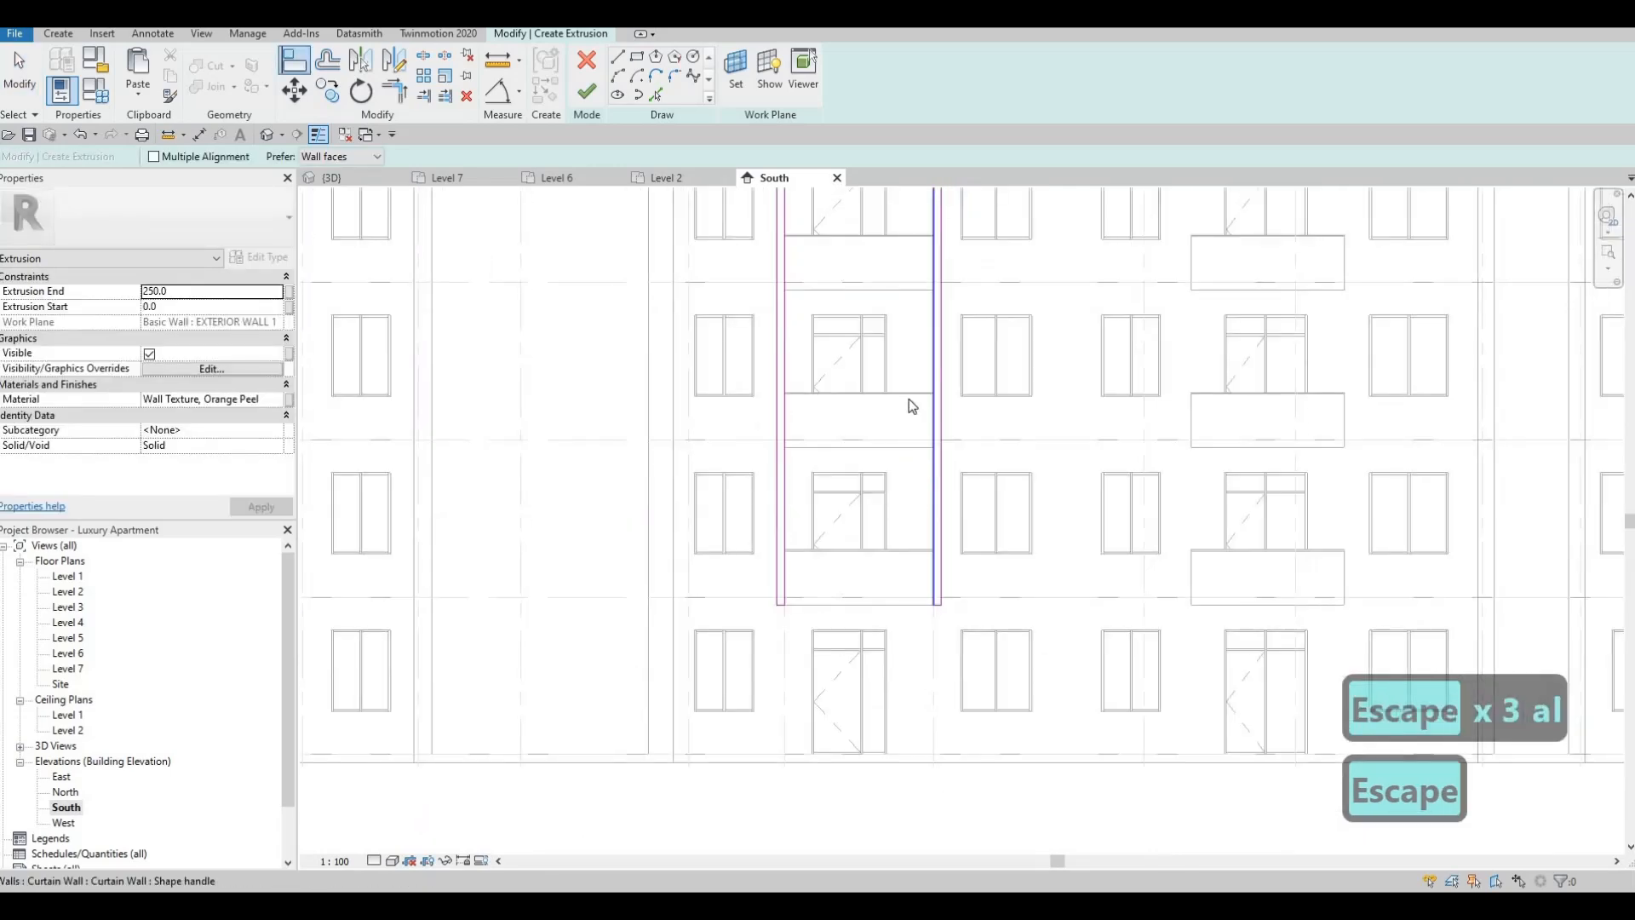
pyautogui.press('Escape')
pyautogui.scroll(5, 908, 452)
pyautogui.press('Escape')
# - Check the grid 8 strip, finish the extrusion sketch and bring up both strips in the 3D view
pyautogui.click(914, 430)
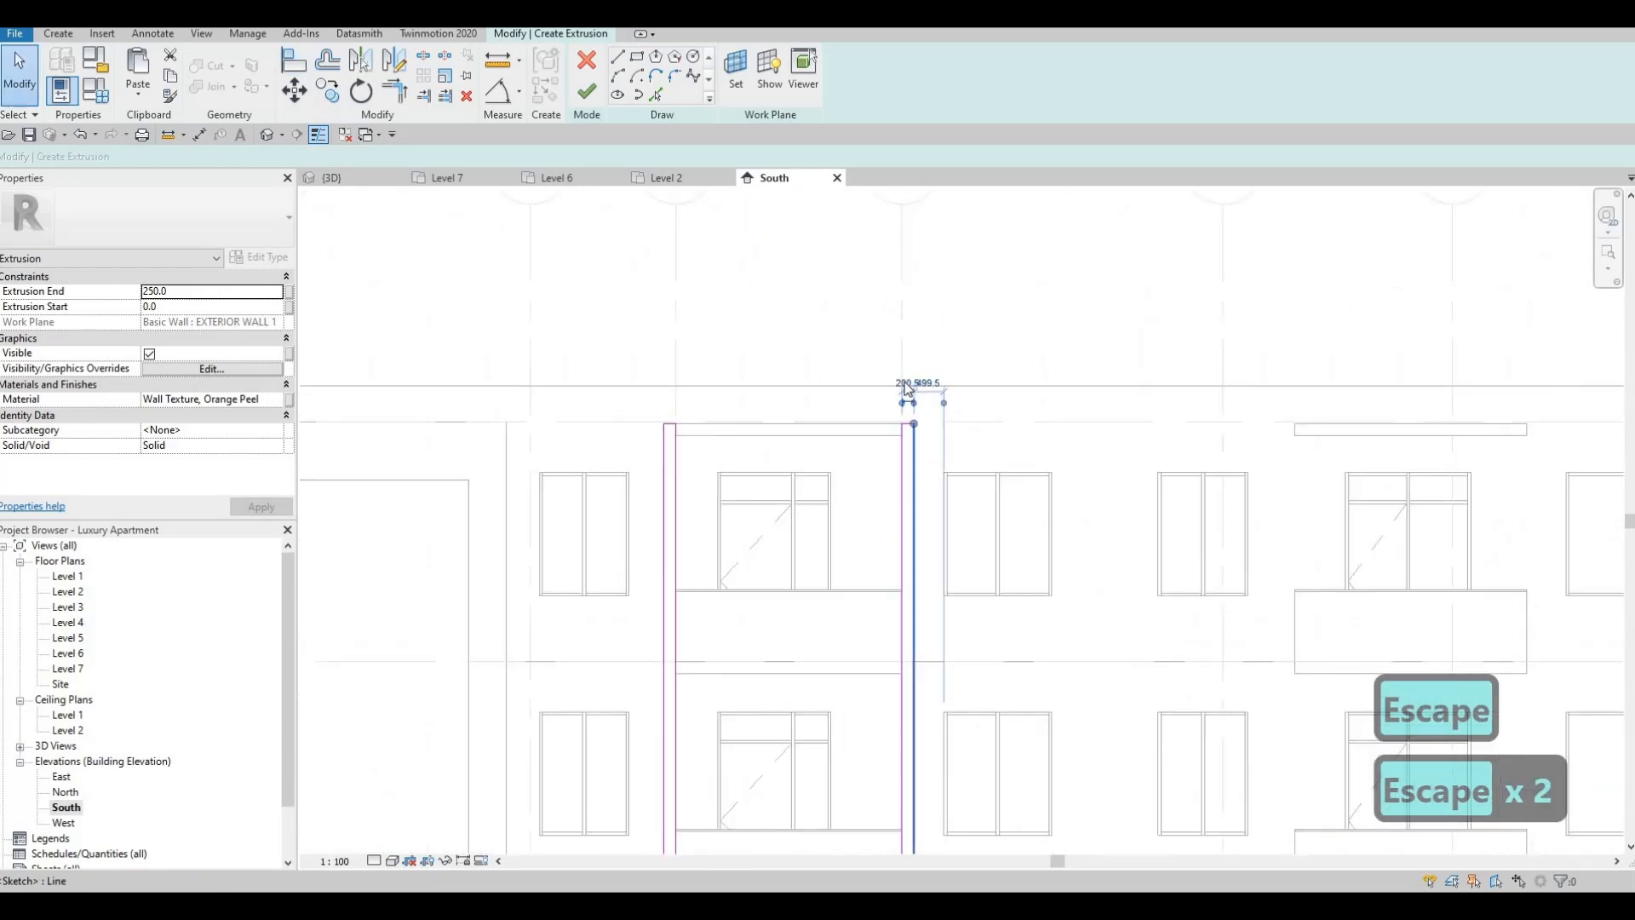
pyautogui.scroll(-4, 809, 456)
pyautogui.press('Escape')
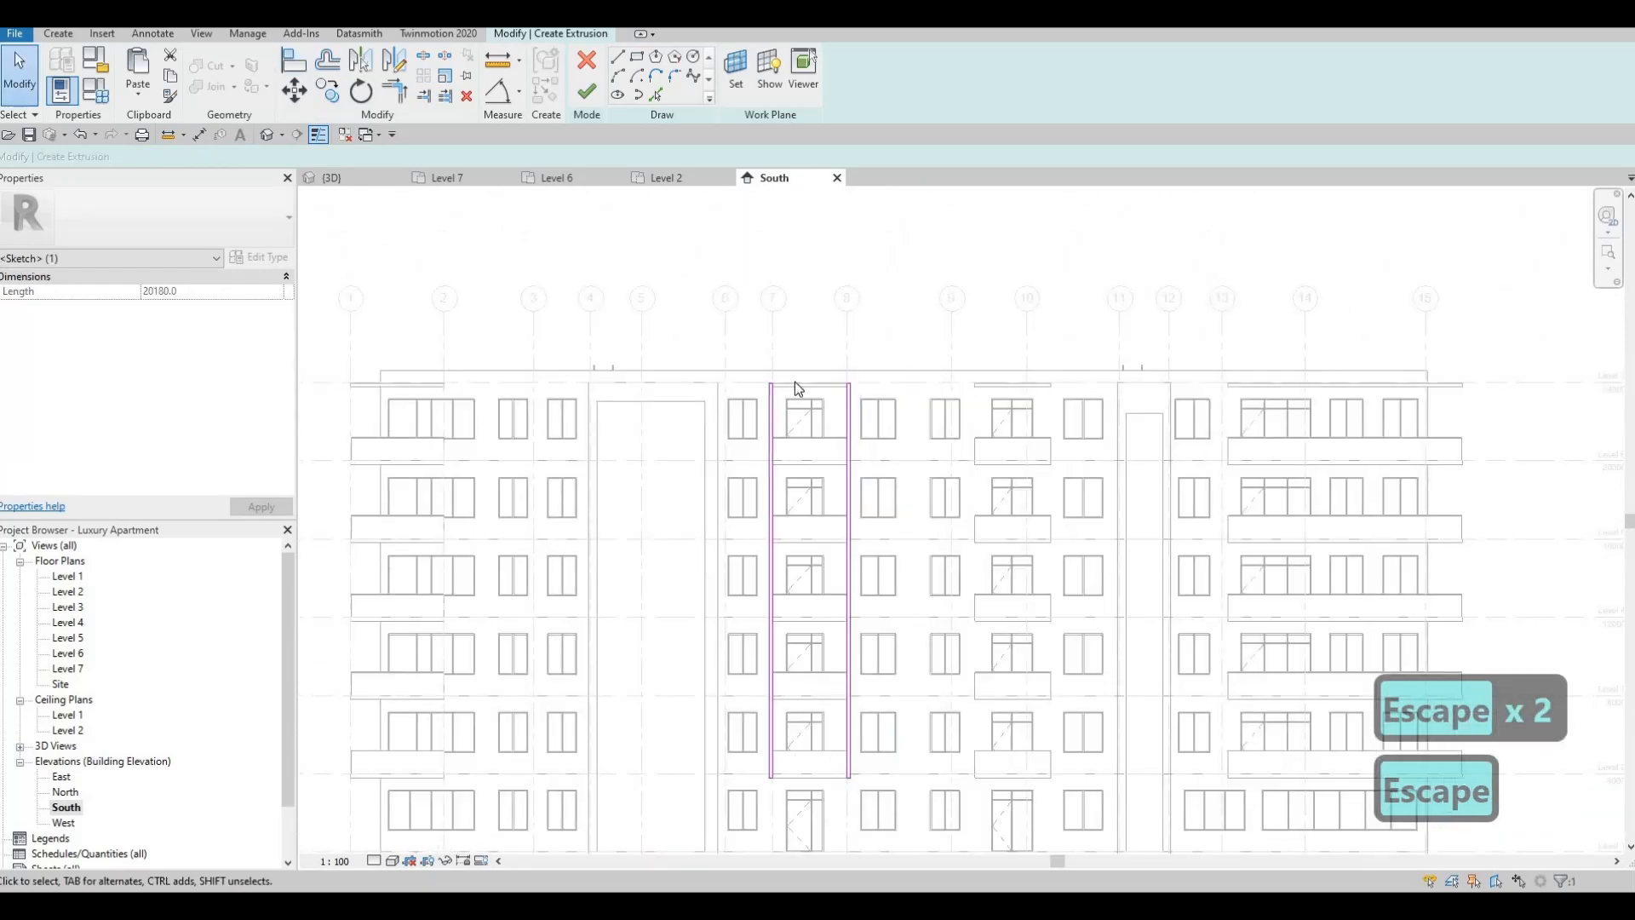
pyautogui.scroll(8, 803, 460)
pyautogui.scroll(-5, 843, 449)
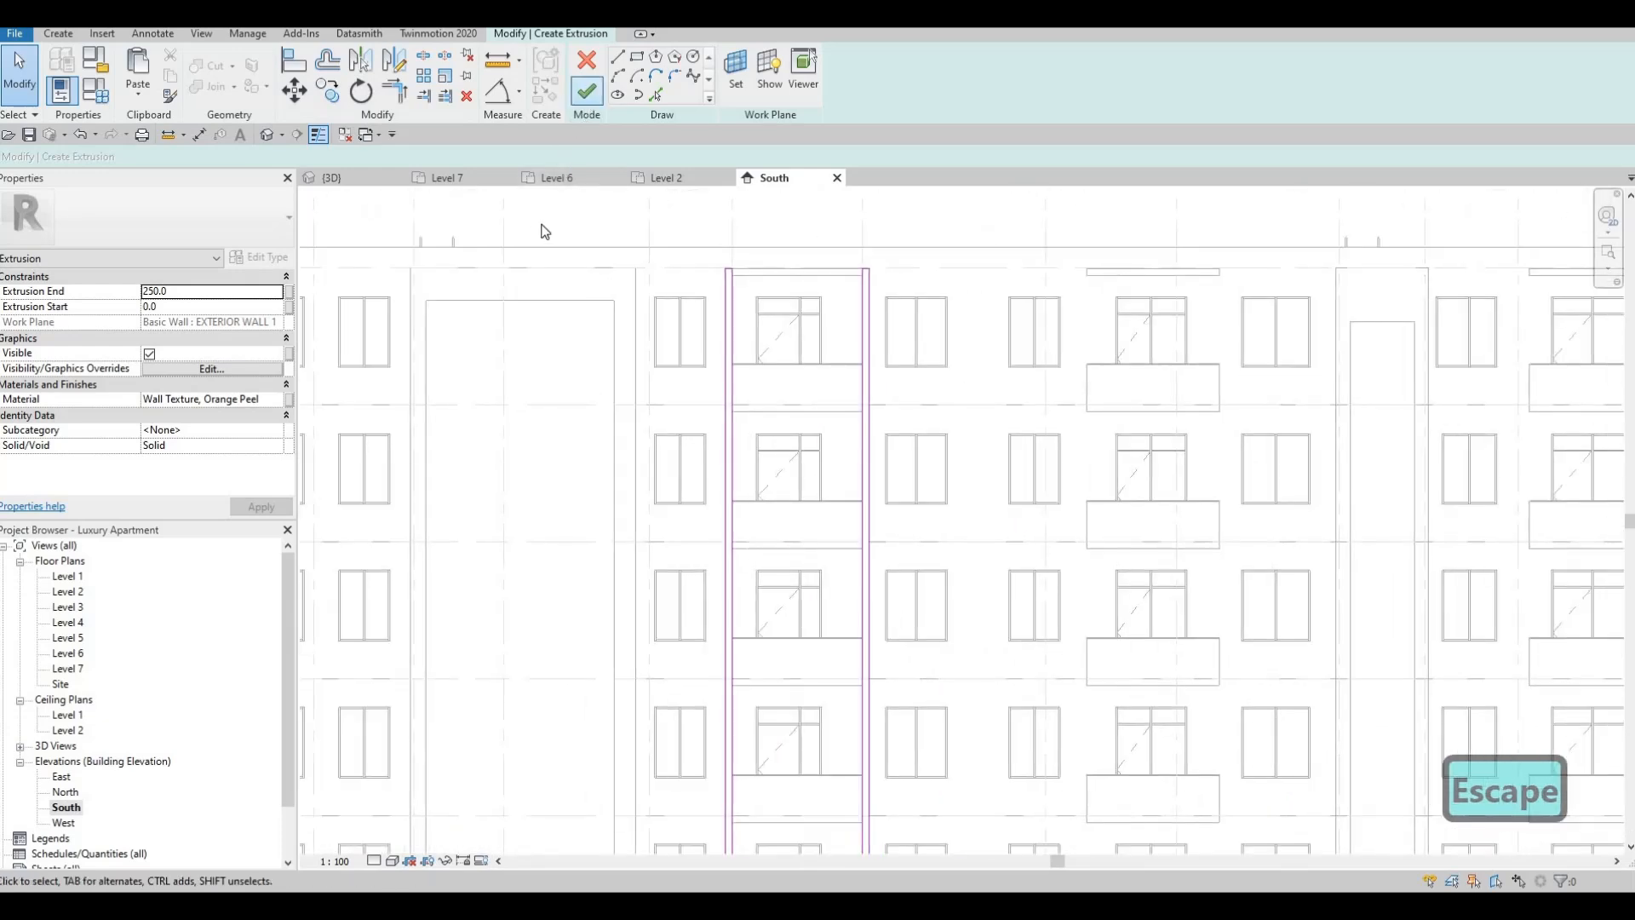
pyautogui.click(587, 91)
pyautogui.click(334, 178)
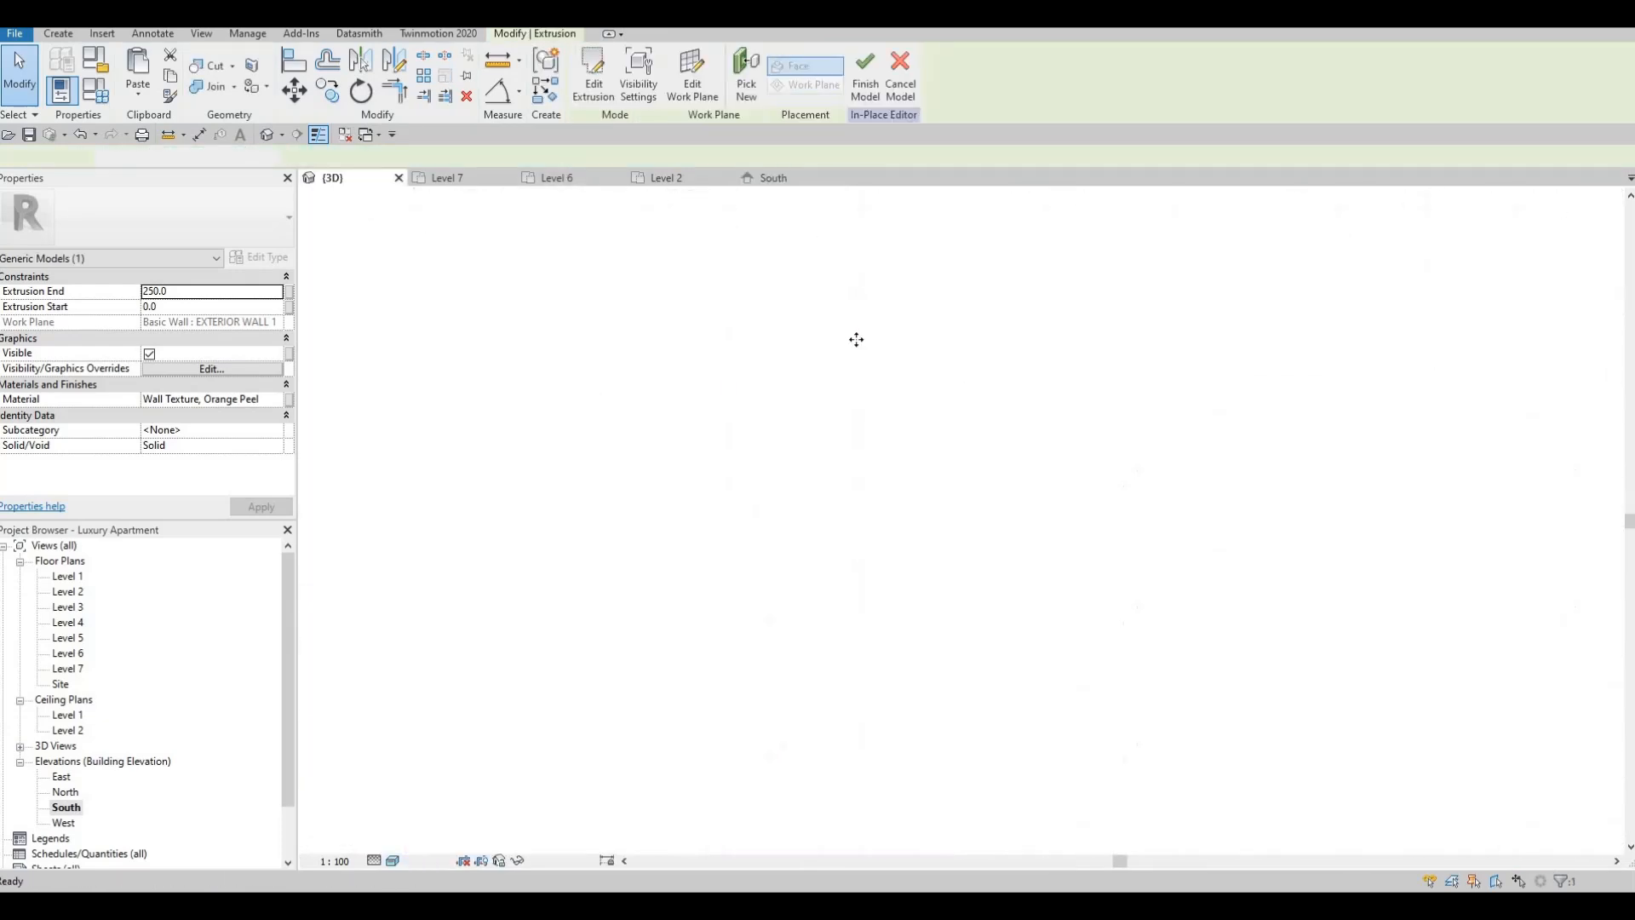
pyautogui.scroll(6, 835, 397)
pyautogui.press('Escape')
pyautogui.press('Escape')
pyautogui.press('Escape')
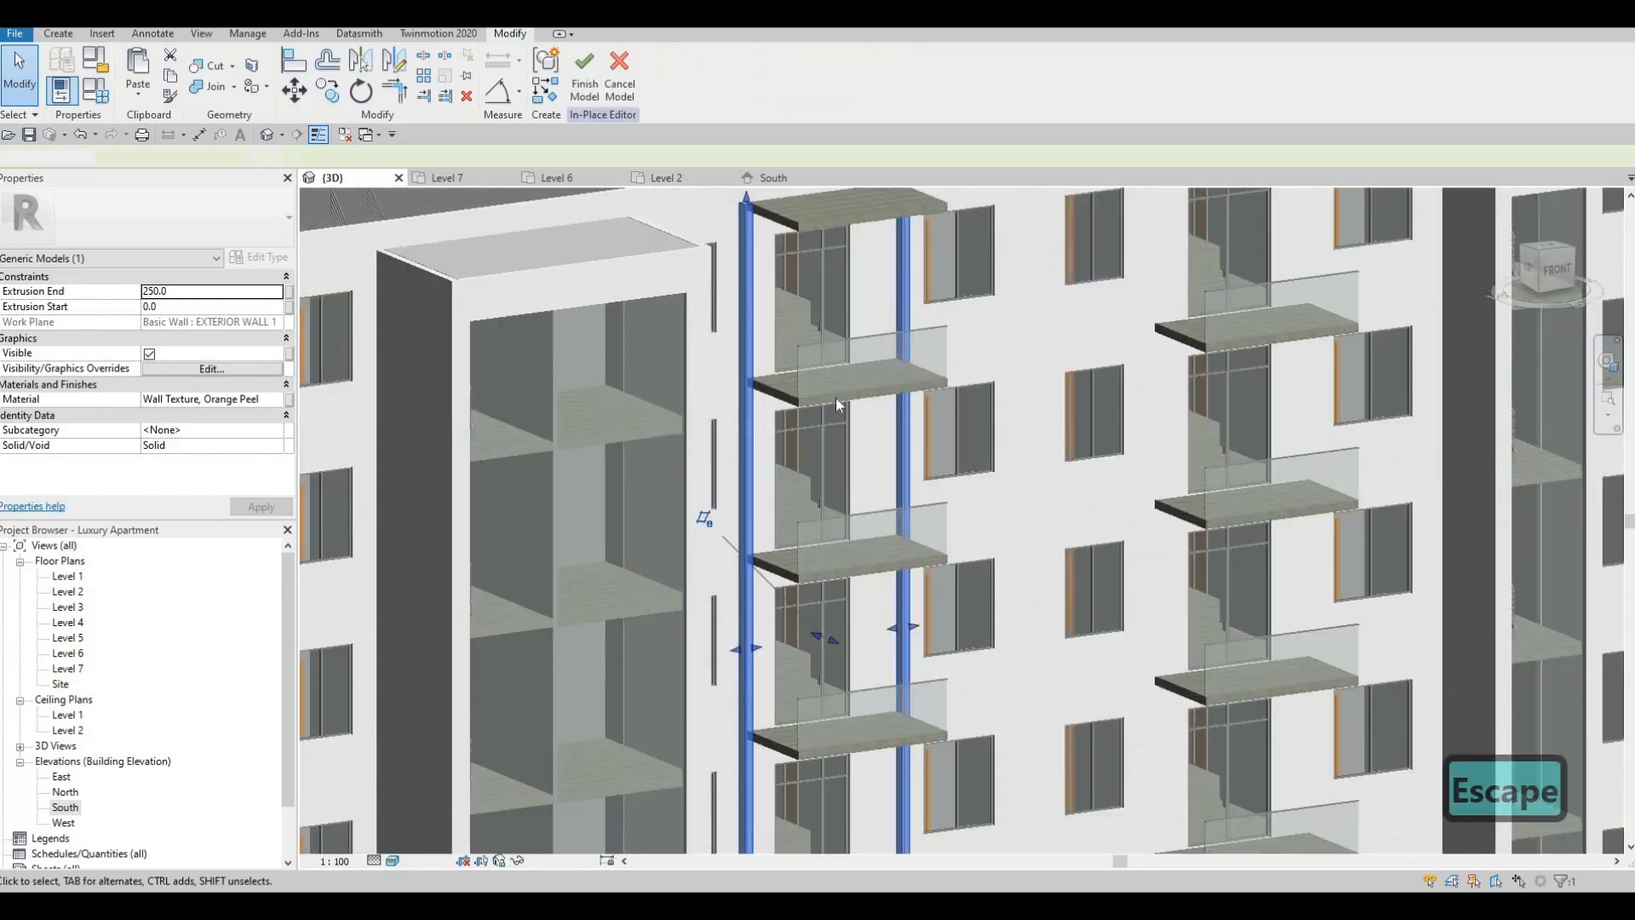
# - Align the front face of the extruded strips with the front edge of the balcony floors in the 3D view
pyautogui.press('a')
pyautogui.press('l')
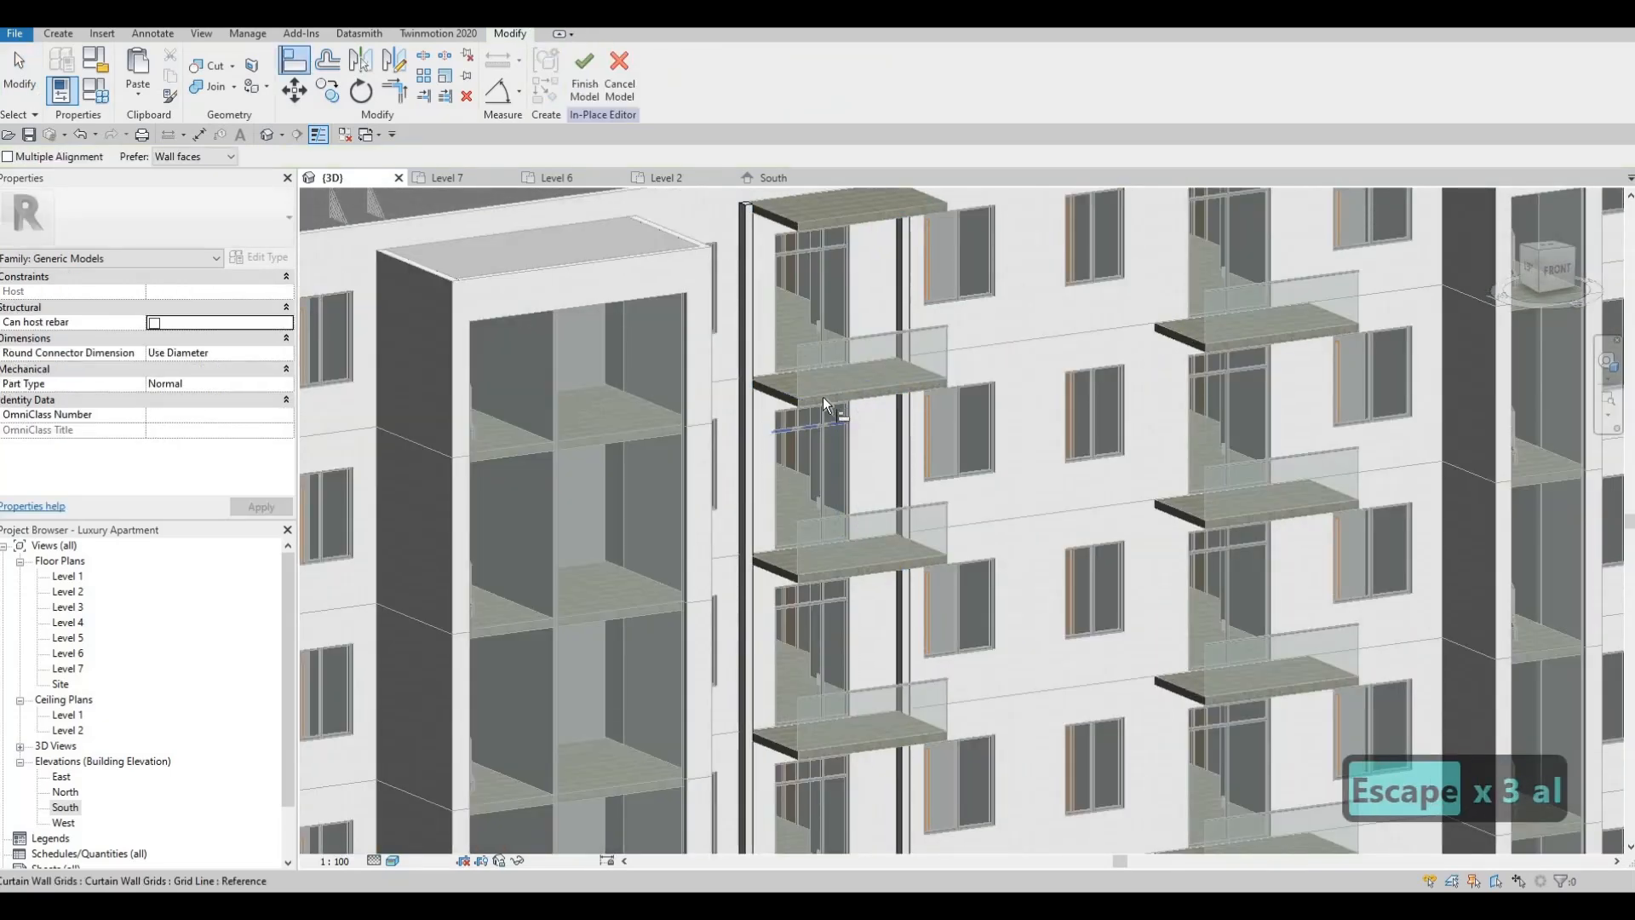
pyautogui.scroll(3, 831, 393)
pyautogui.scroll(3, 839, 393)
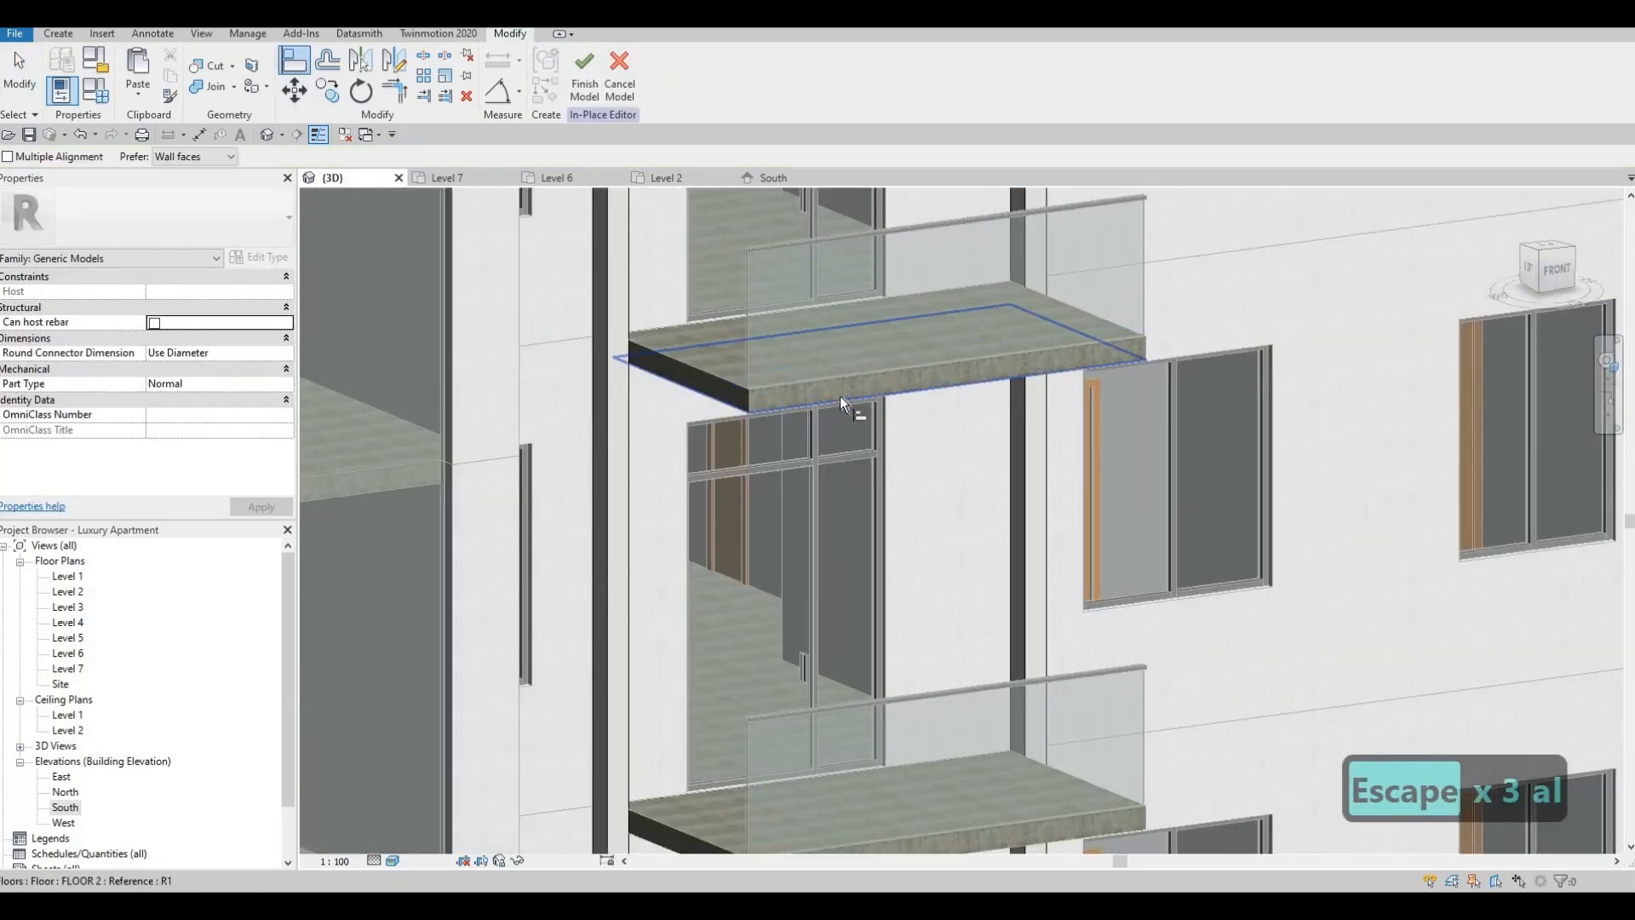
pyautogui.press('Tab')
pyautogui.press('Tab')
pyautogui.press('Tab')
pyautogui.press('Tab')
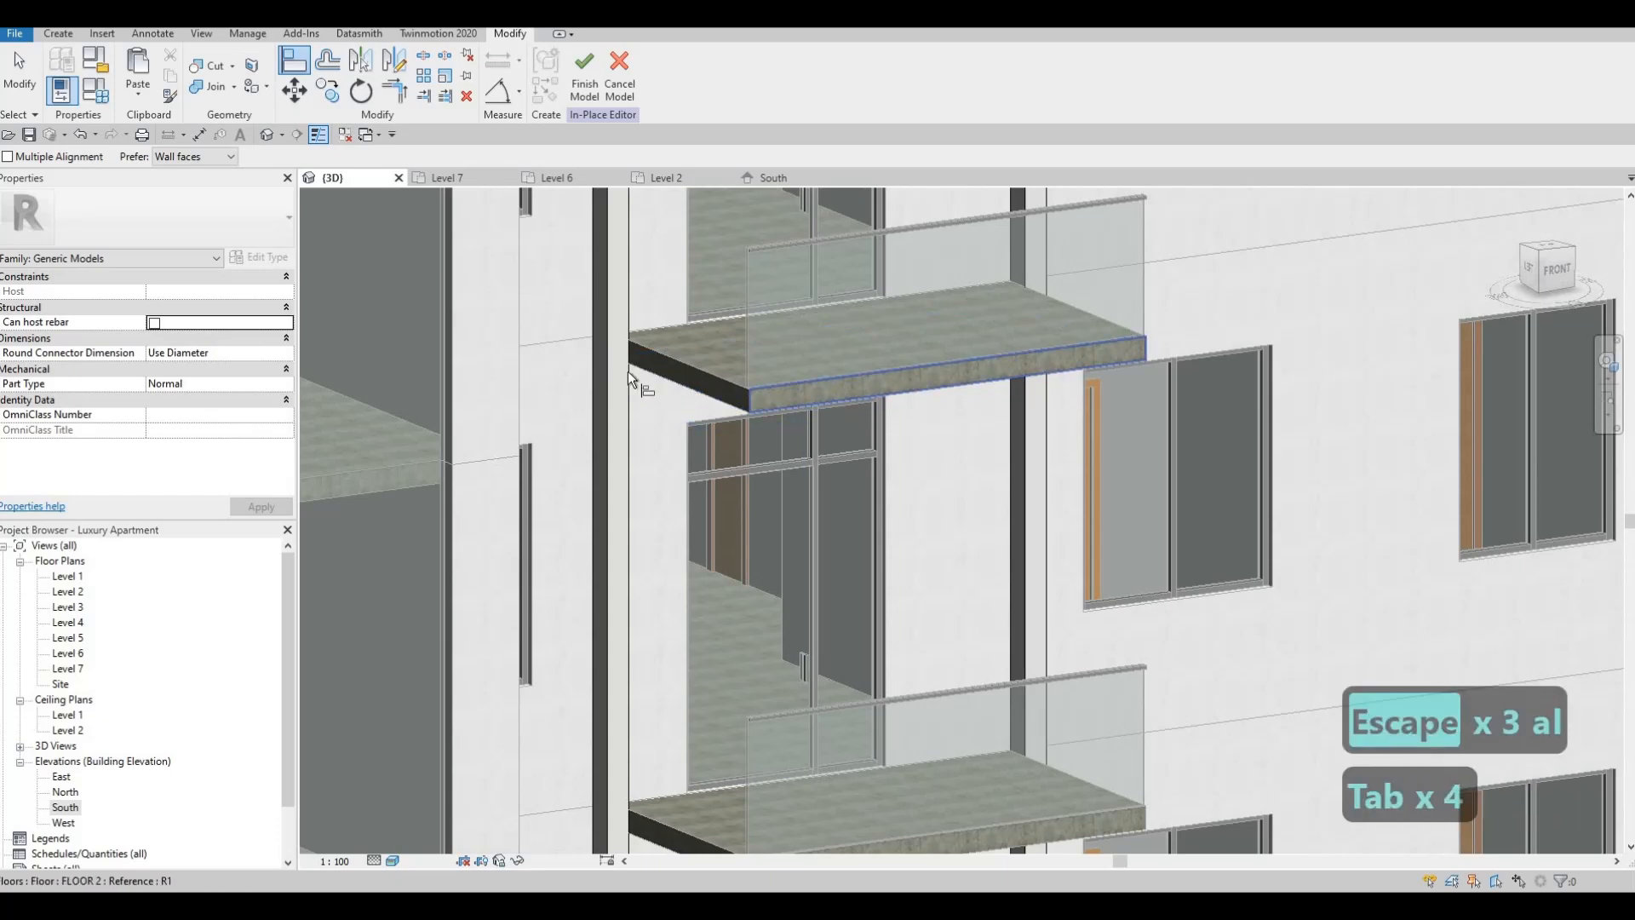
pyautogui.click(626, 371)
pyautogui.click(622, 361)
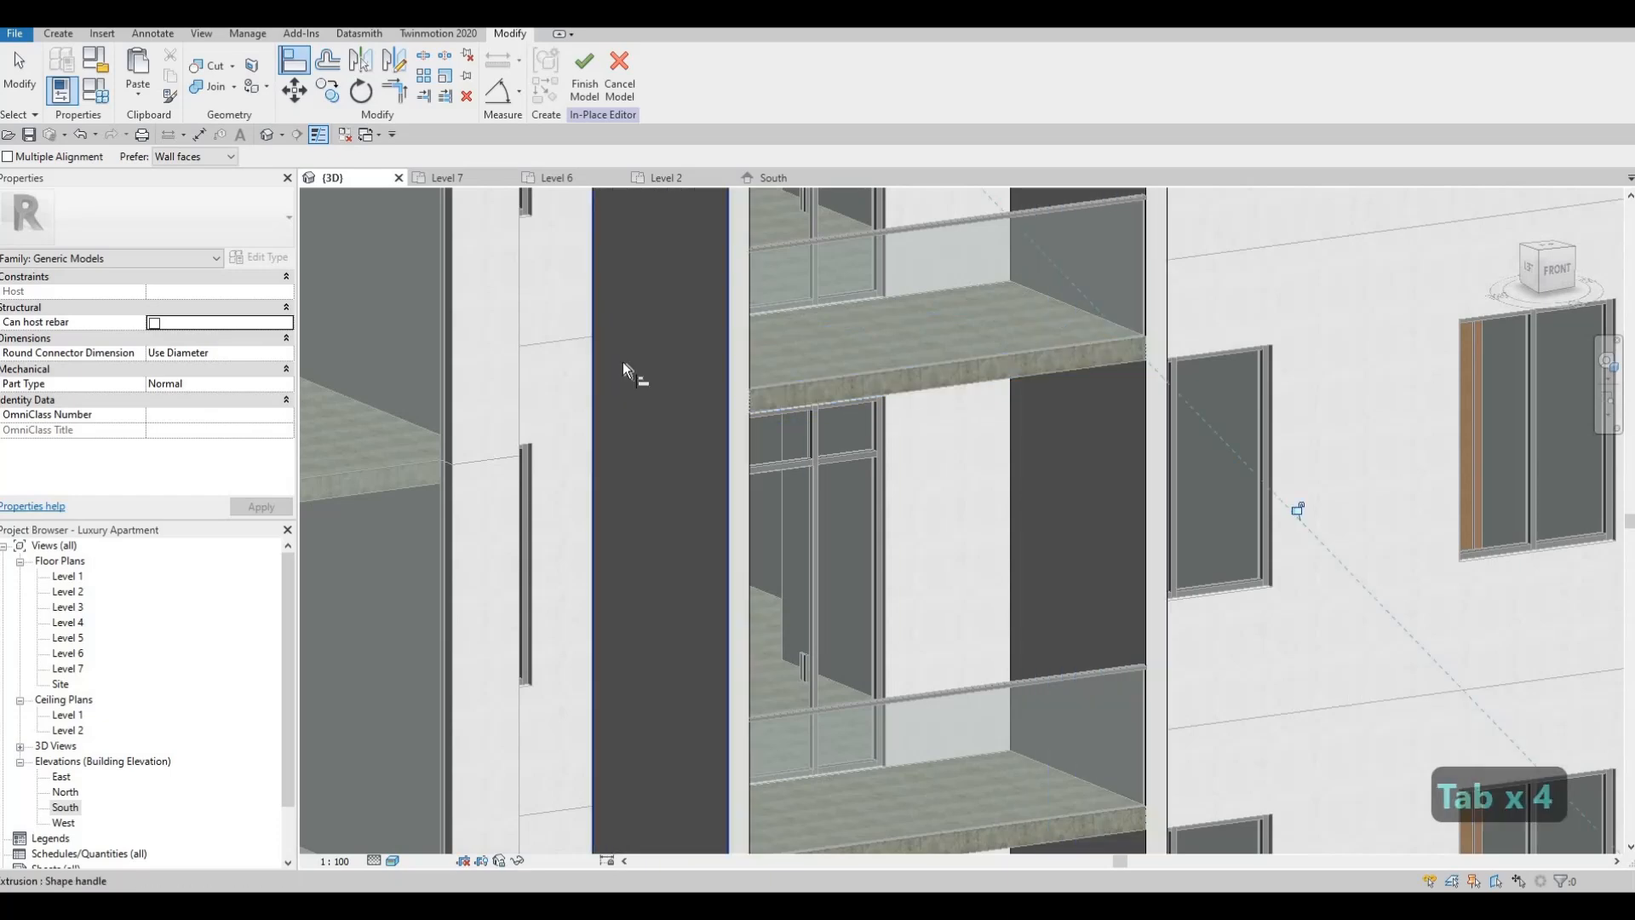
pyautogui.scroll(-6, 703, 377)
pyautogui.press('Escape')
pyautogui.press('Escape')
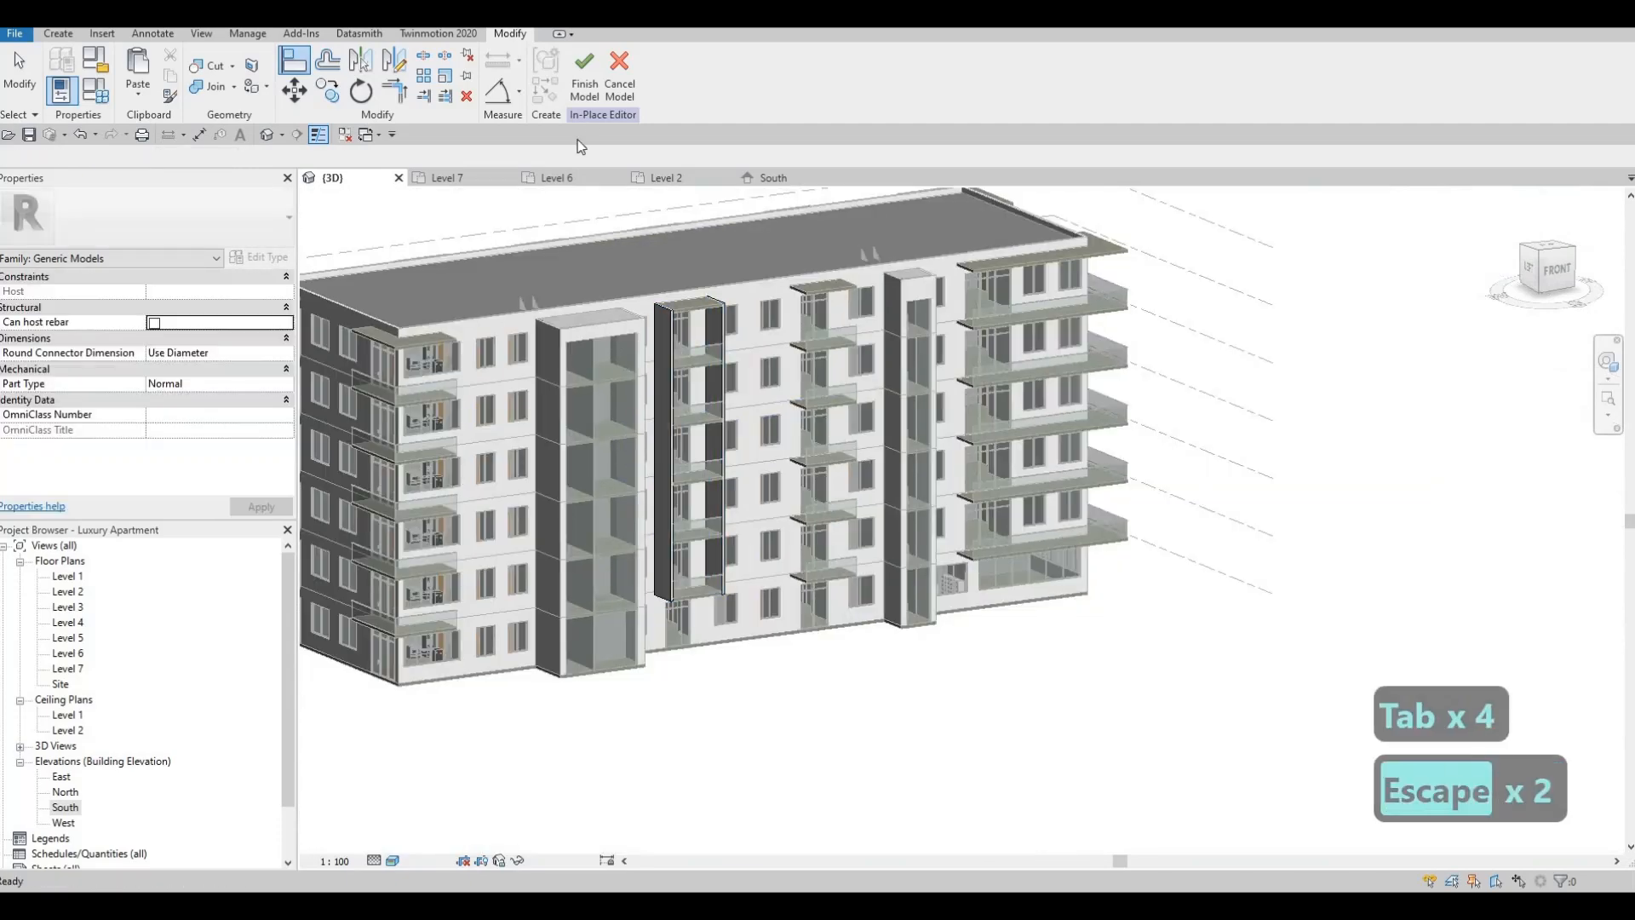
# - Finish the in-place model and look at the framed balcony stack up close
pyautogui.click(583, 85)
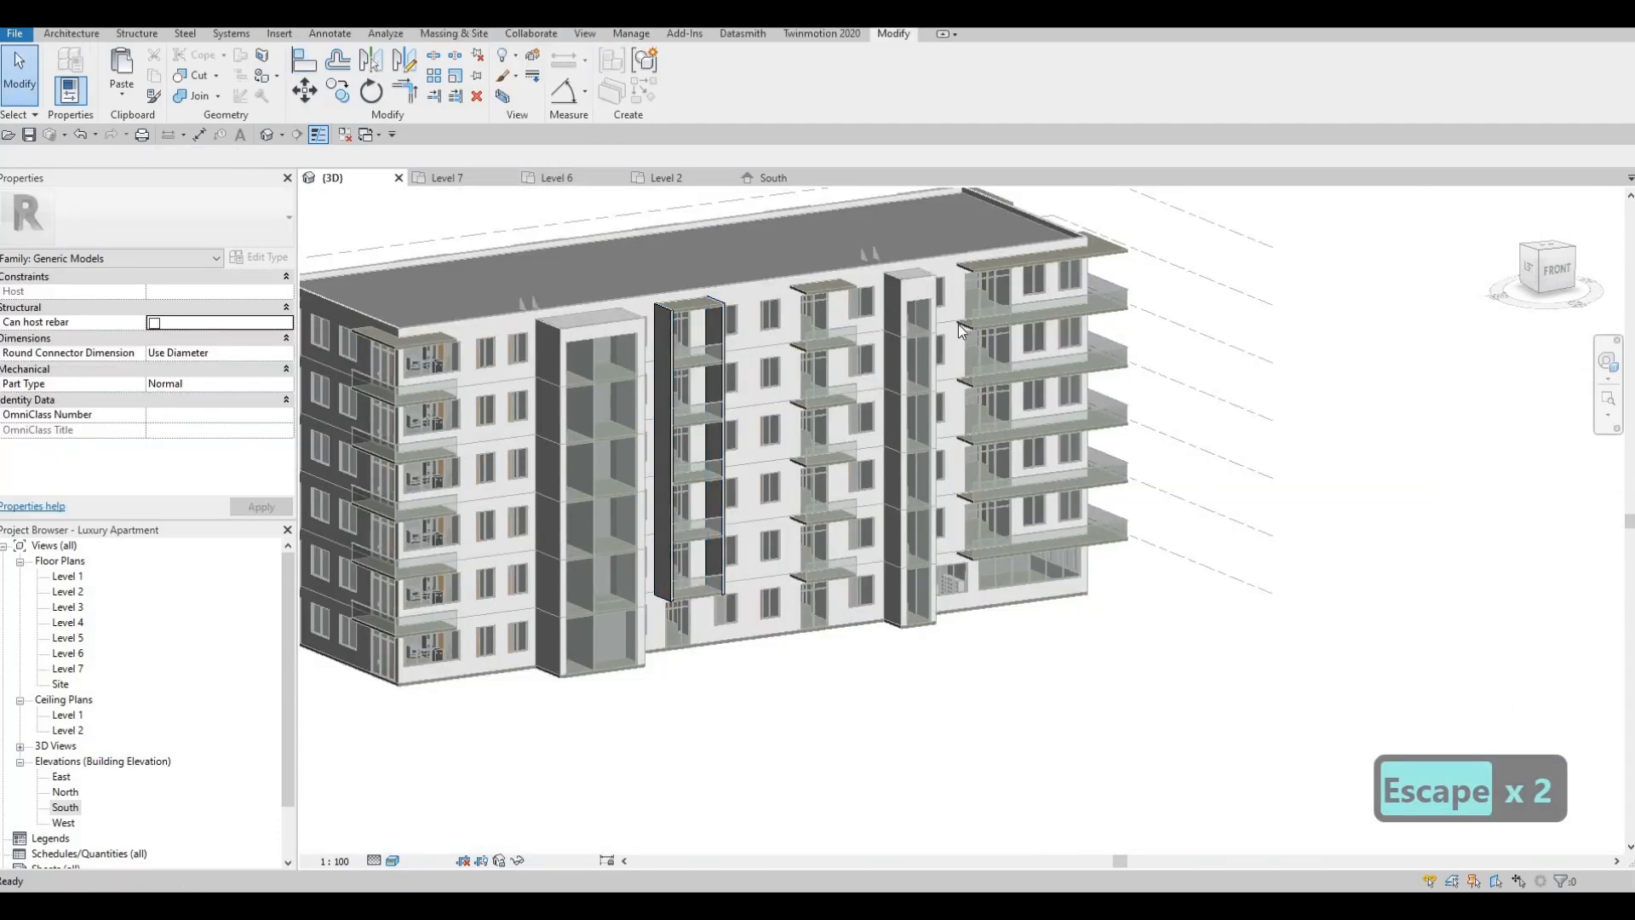
pyautogui.scroll(4, 945, 336)
pyautogui.press('F1')
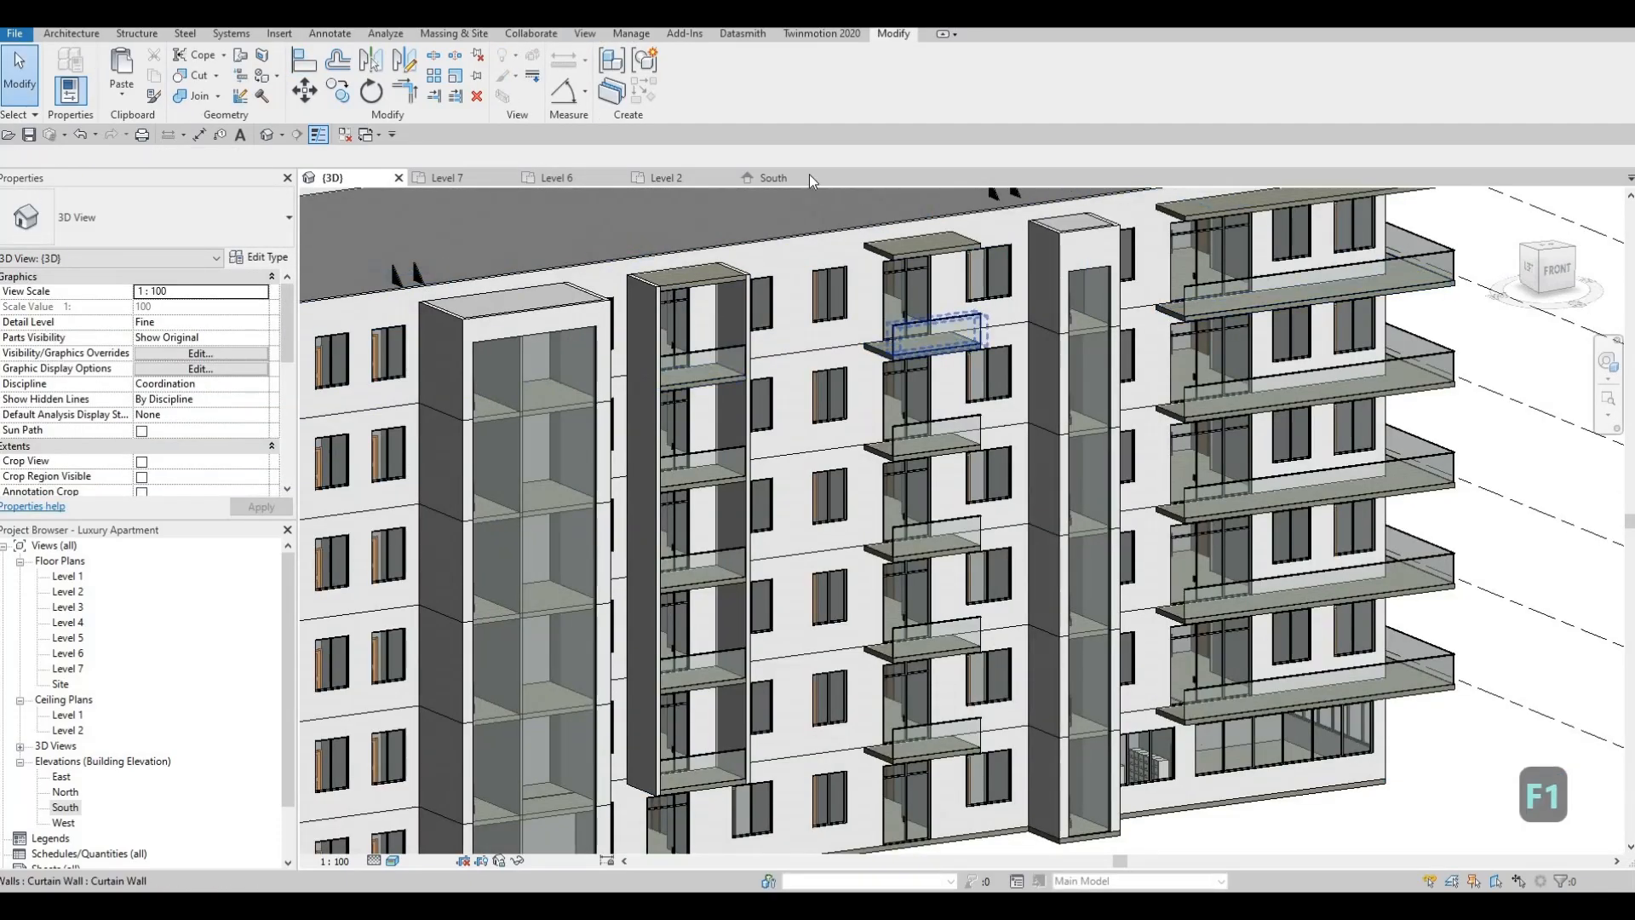
# - Reopen the in-place balcony frame in the South elevation and edit its extrusion sketch
pyautogui.click(760, 179)
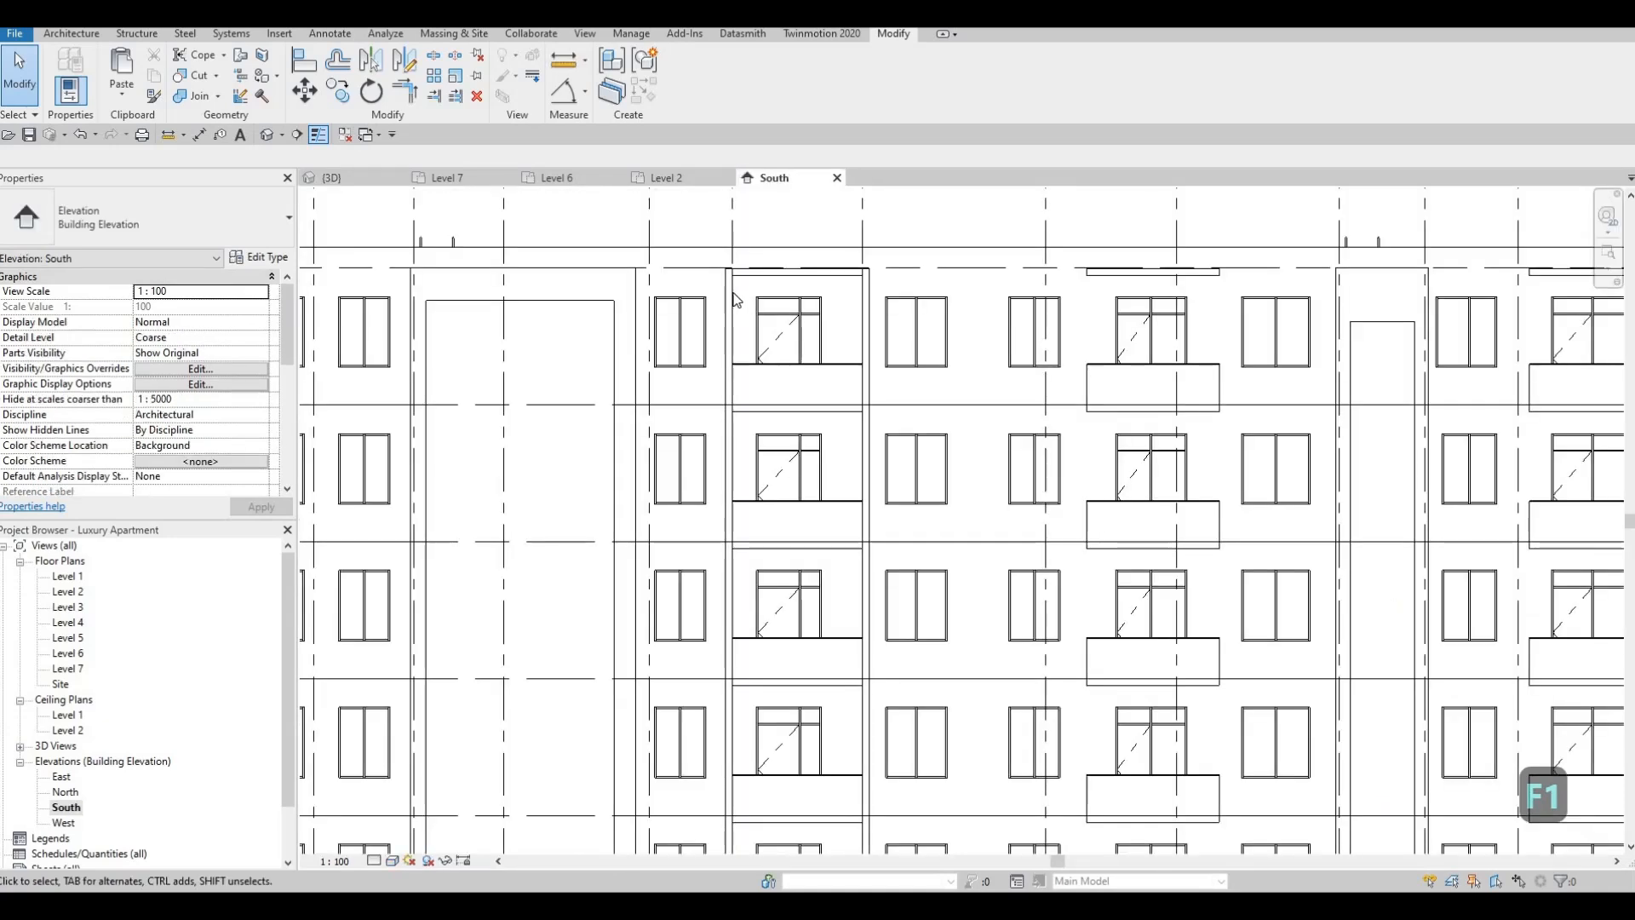
pyautogui.click(729, 302)
pyautogui.press('Escape')
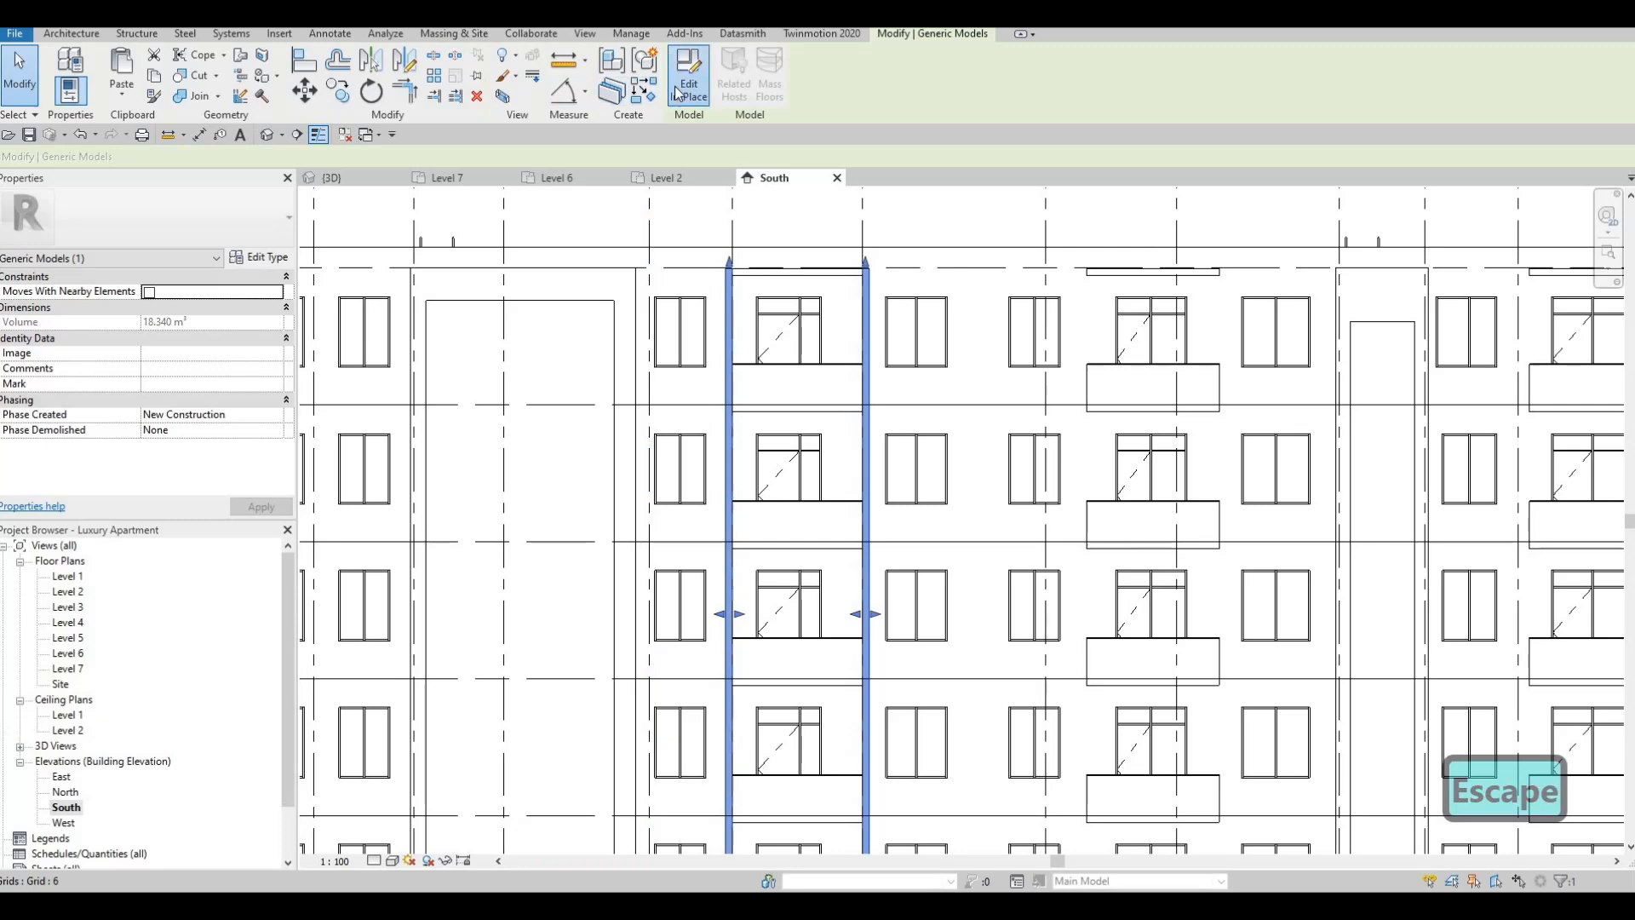
pyautogui.click(686, 88)
pyautogui.scroll(-2, 784, 320)
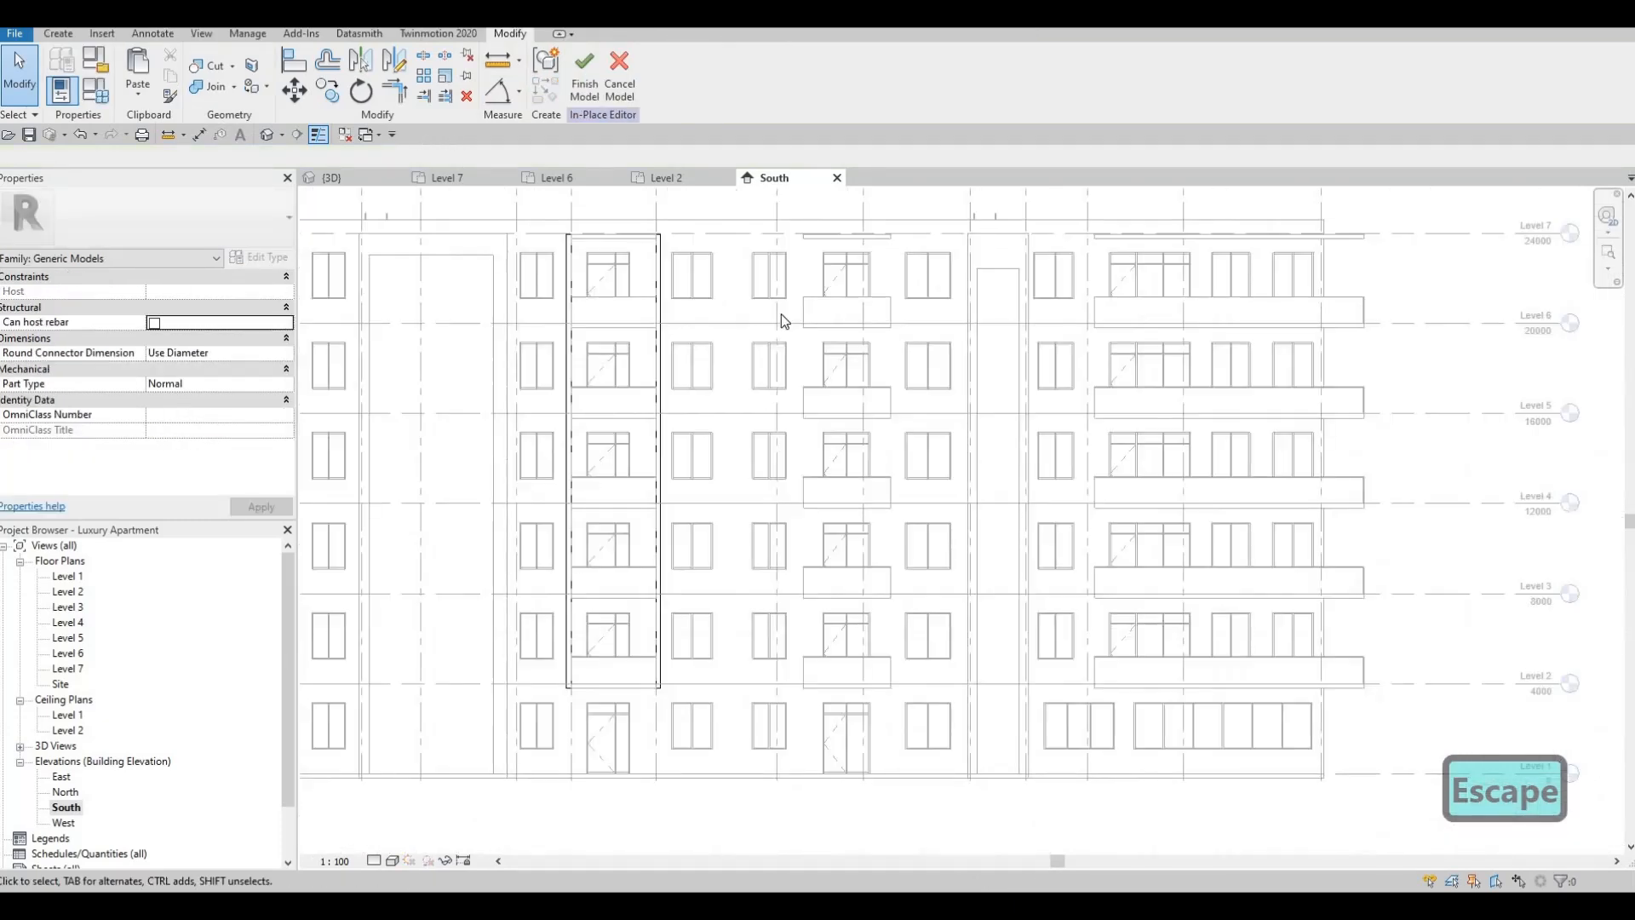
pyautogui.click(574, 259)
pyautogui.click(587, 81)
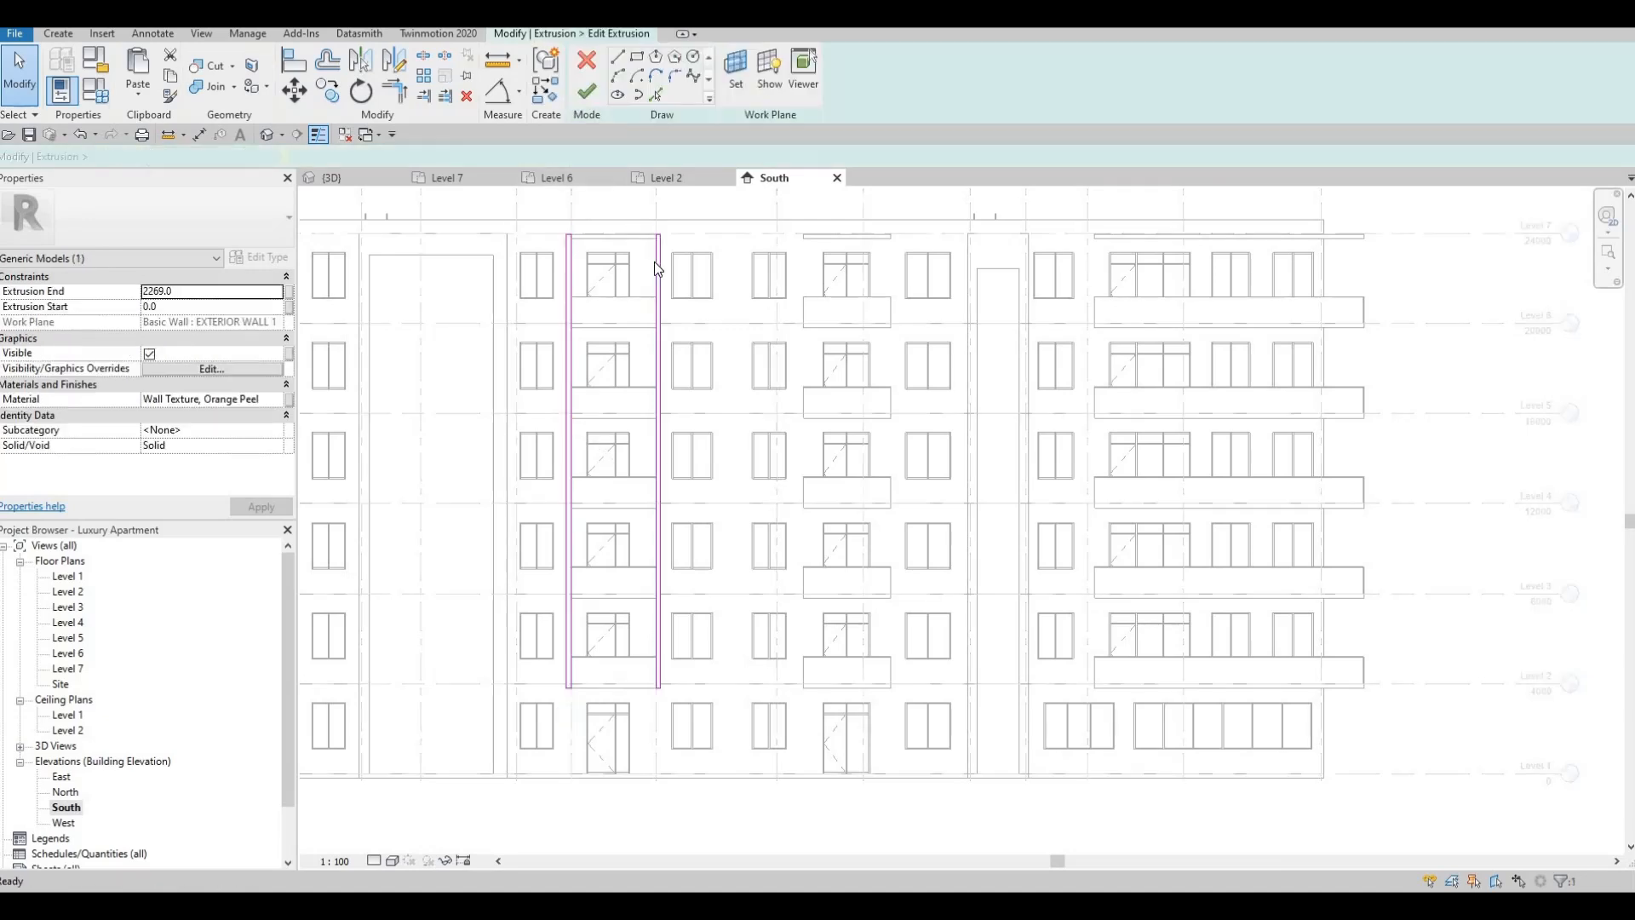
# - Copy the grid 8 strip to the near edges of the next balcony stack and of the wide balcony stack at grid 13
pyautogui.press('Tab')
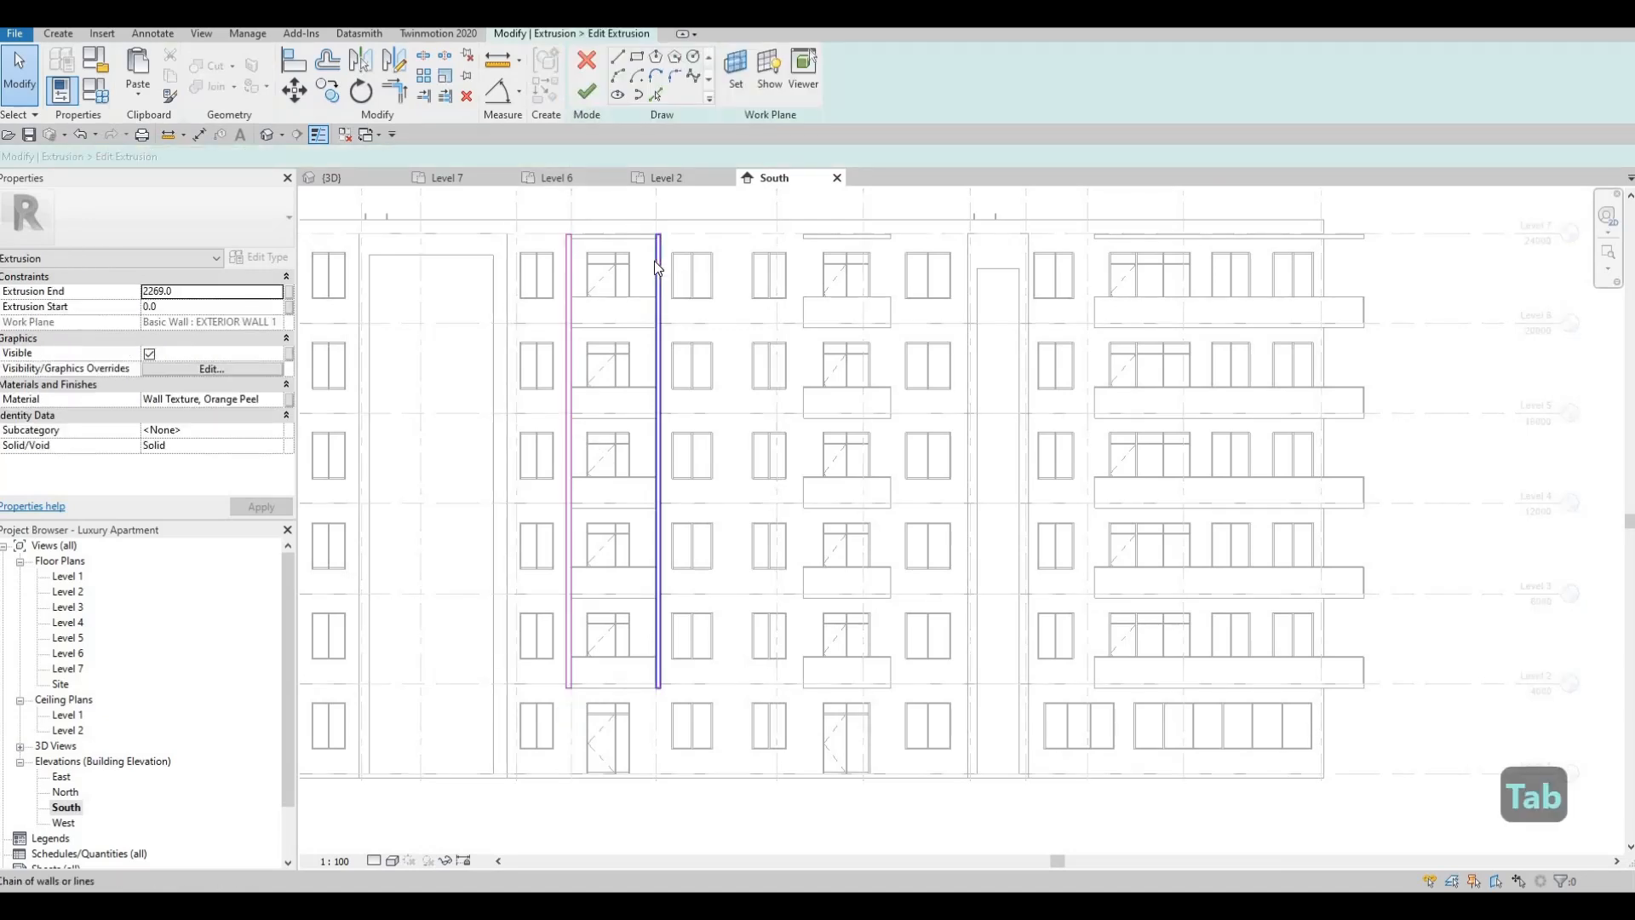
pyautogui.click(654, 260)
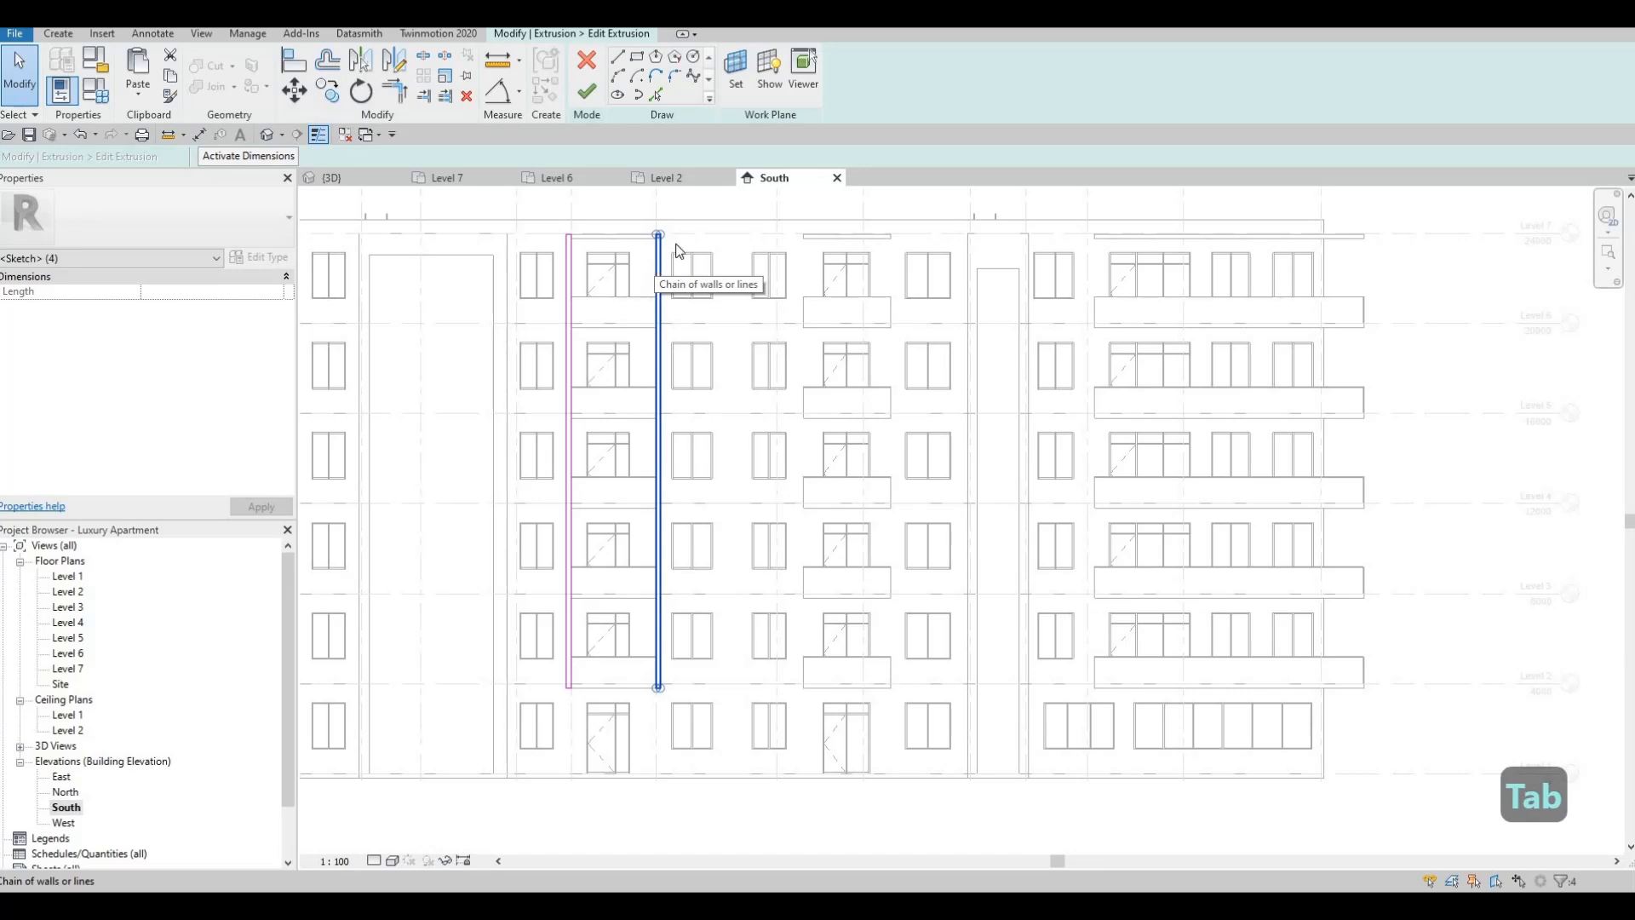
pyautogui.press('c')
pyautogui.press('o')
pyautogui.scroll(5, 650, 230)
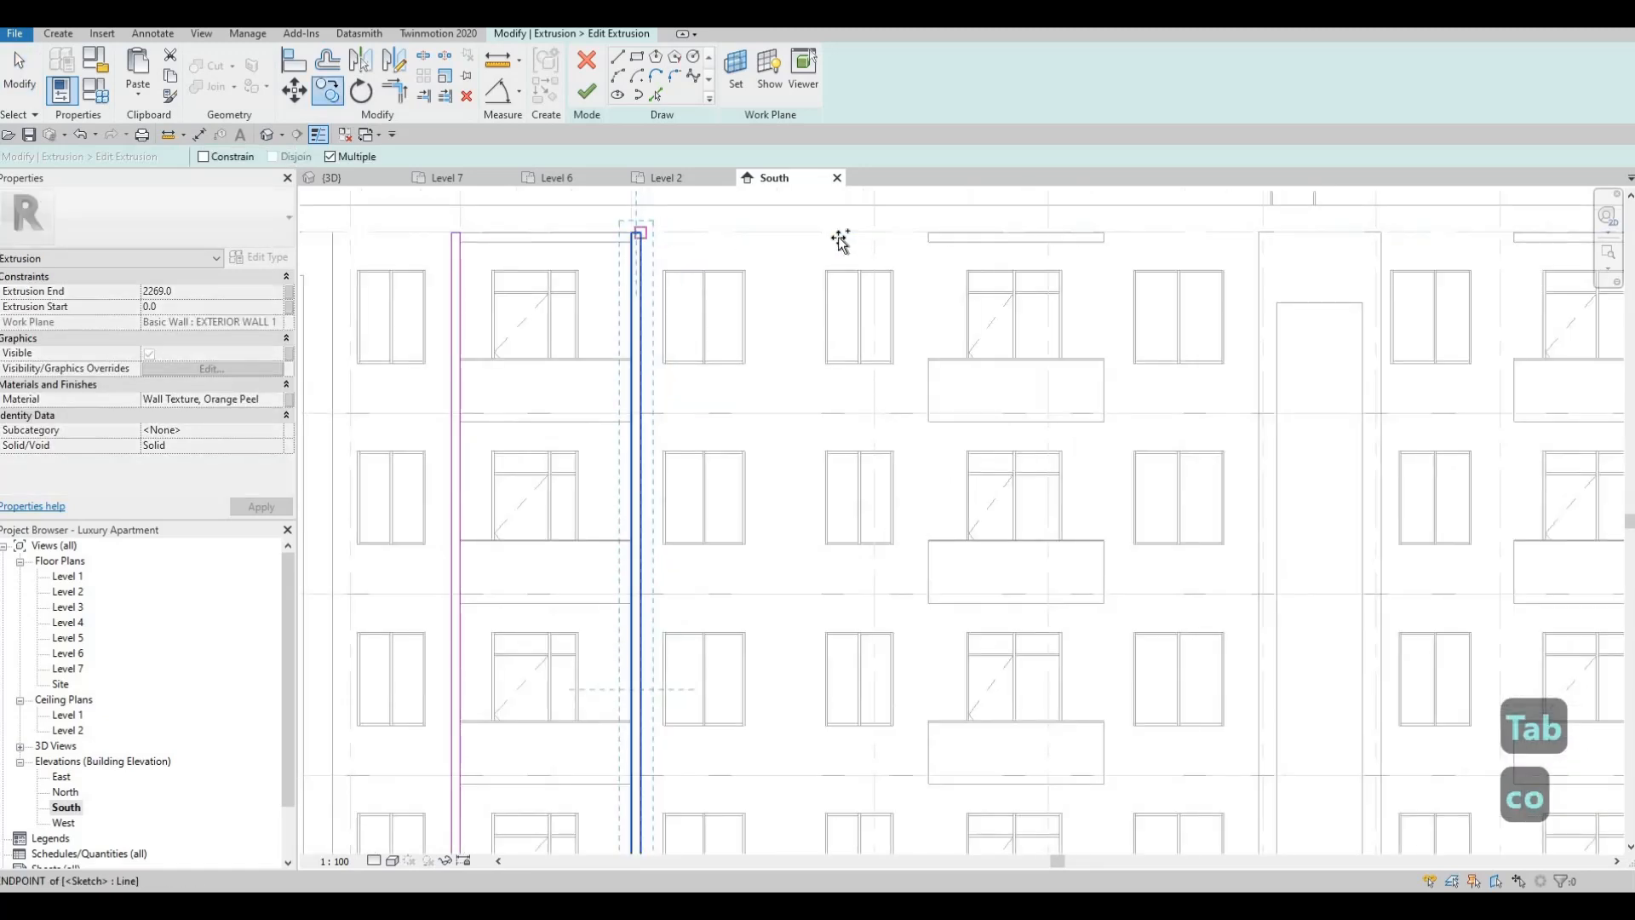
pyautogui.click(639, 232)
pyautogui.click(928, 233)
pyautogui.moveTo(1516, 236)
pyautogui.mouseDown(button='middle')
pyautogui.moveTo(1138, 258)
pyautogui.moveTo(1149, 248)
pyautogui.mouseUp(button='middle')
pyautogui.click(1147, 247)
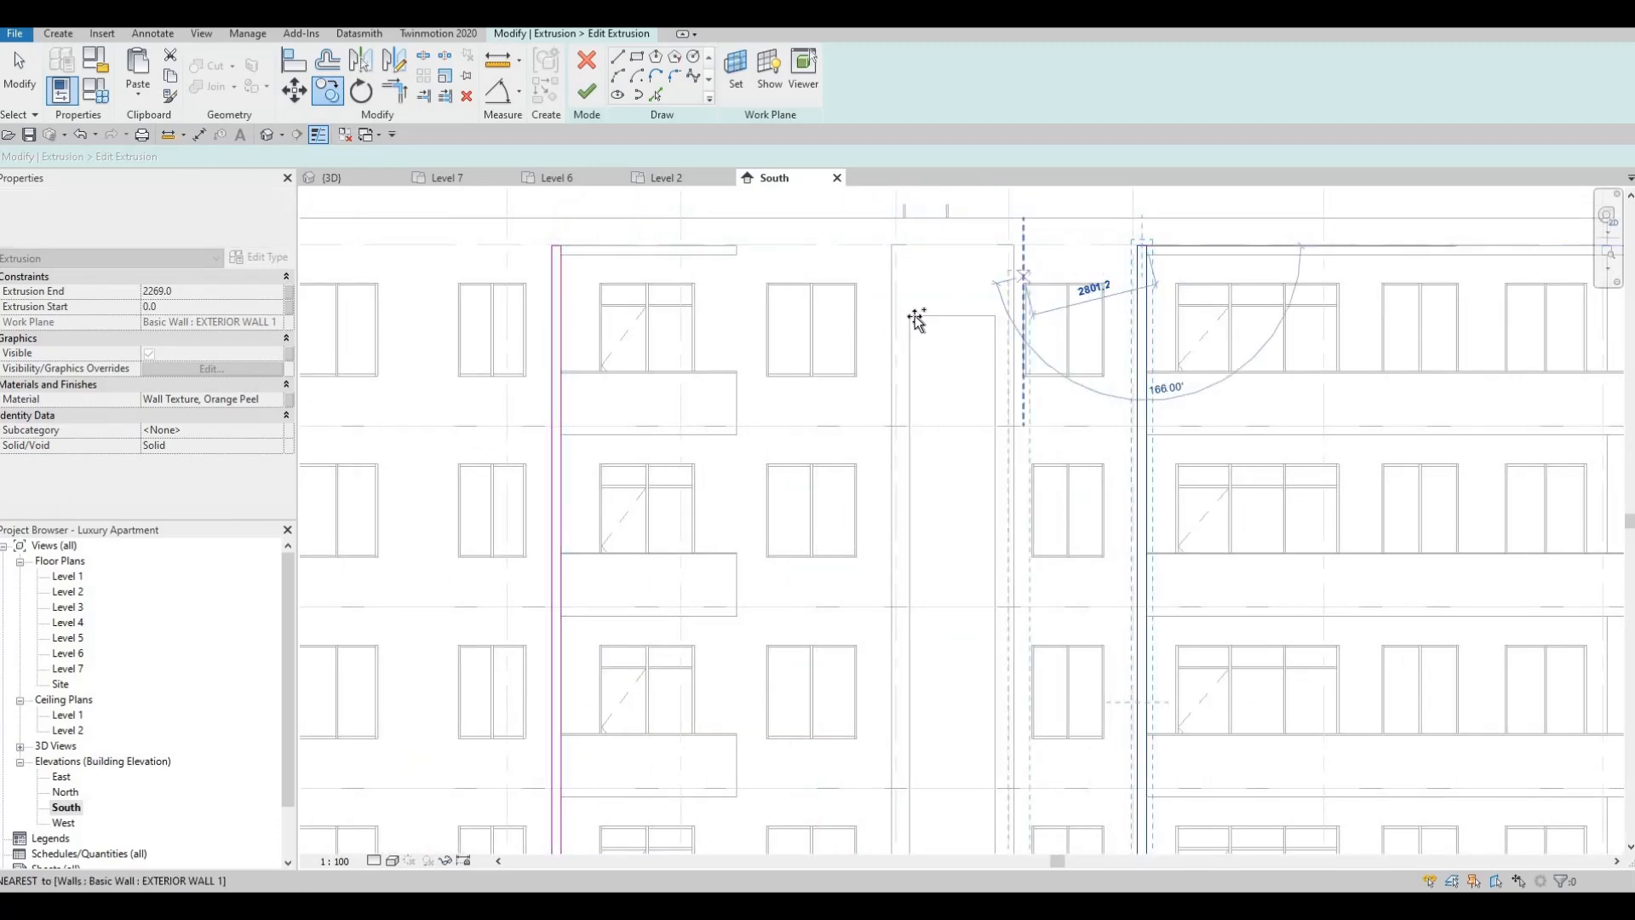
pyautogui.scroll(-2, 834, 307)
pyautogui.press('Escape')
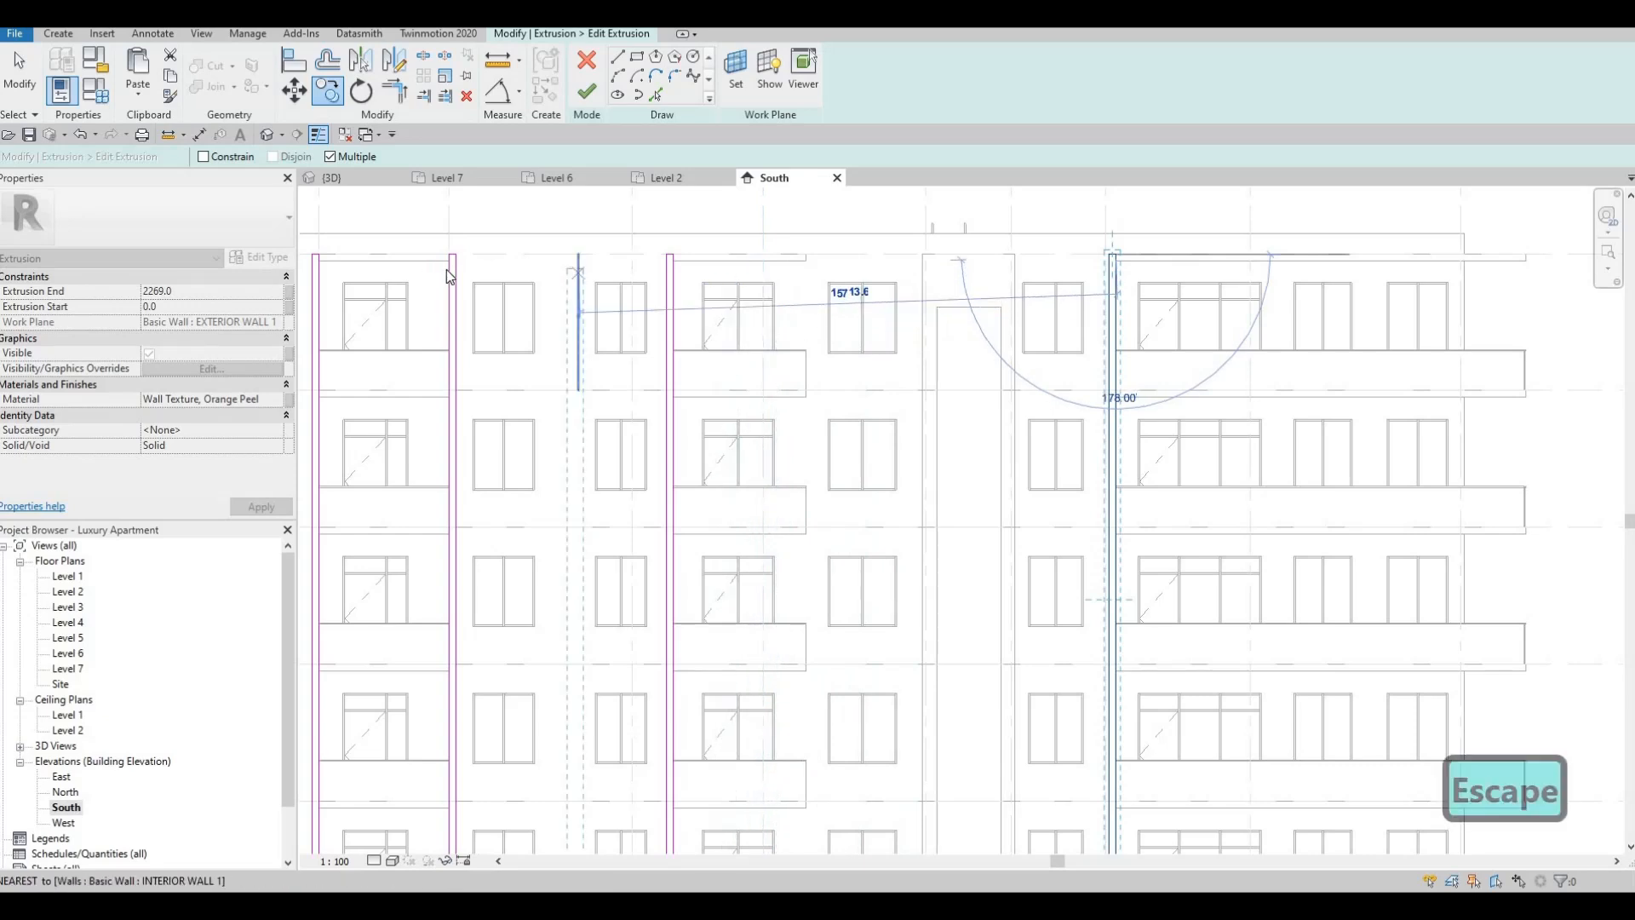
# - Copy the strip at the far edge of the first narrow balcony stack to the matching far edge of the next stack
pyautogui.press('Tab')
pyautogui.click(446, 269)
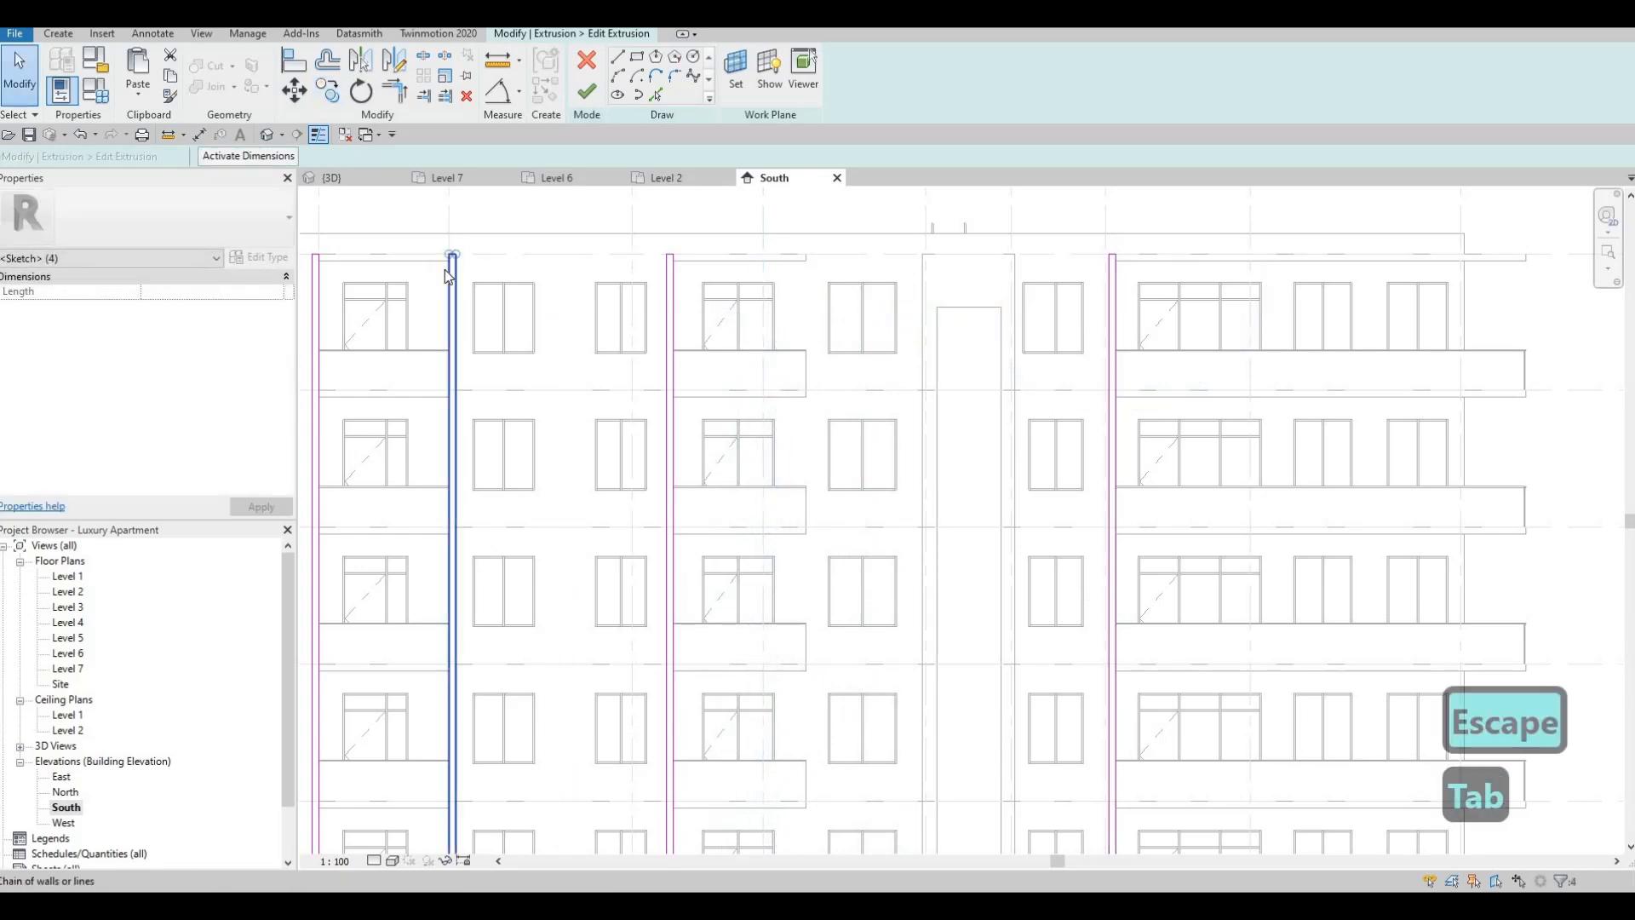
pyautogui.press('c')
pyautogui.press('o')
pyautogui.scroll(2, 451, 255)
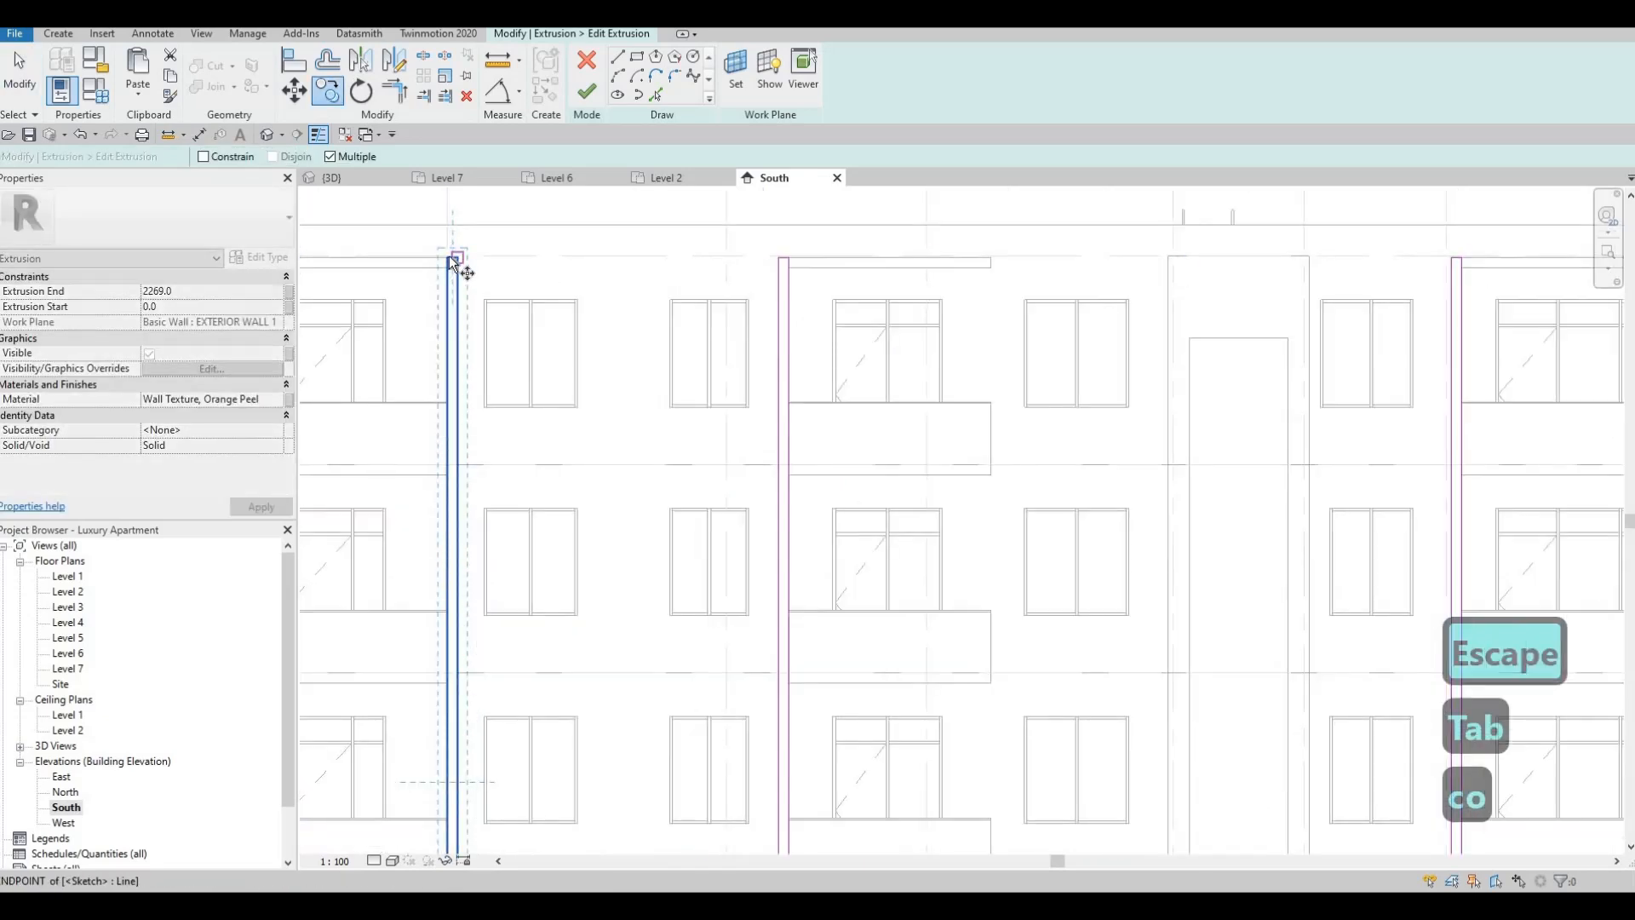
pyautogui.click(451, 257)
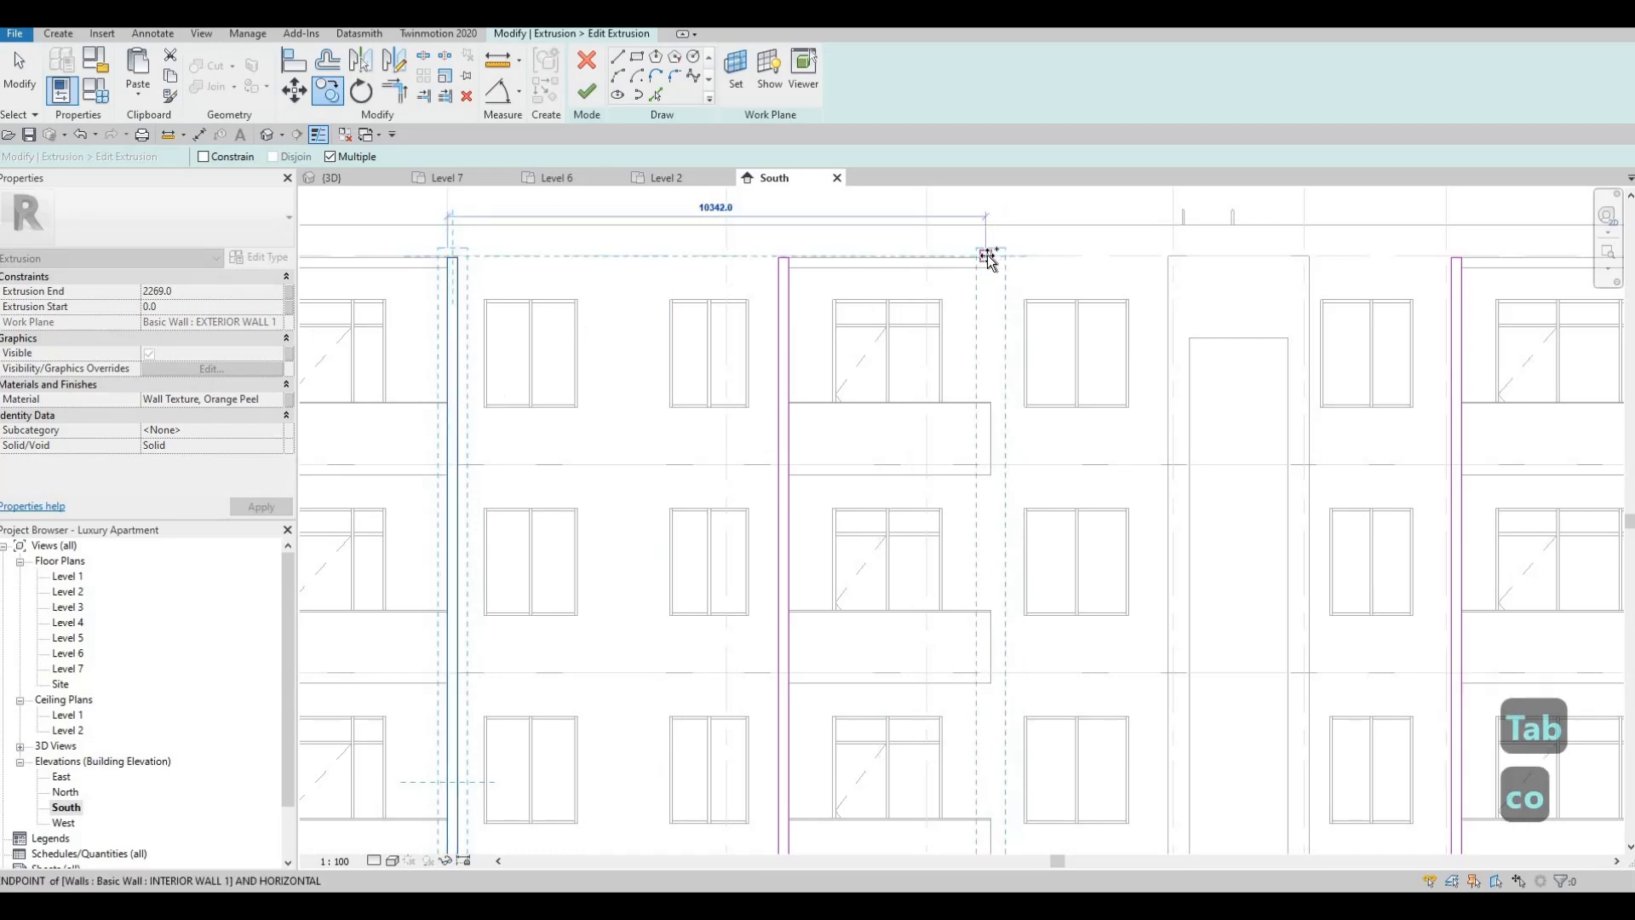
# - Copy the strip to the west end of the facade, just past the wide windows beside the corner balconies
pyautogui.scroll(-3, 660, 315)
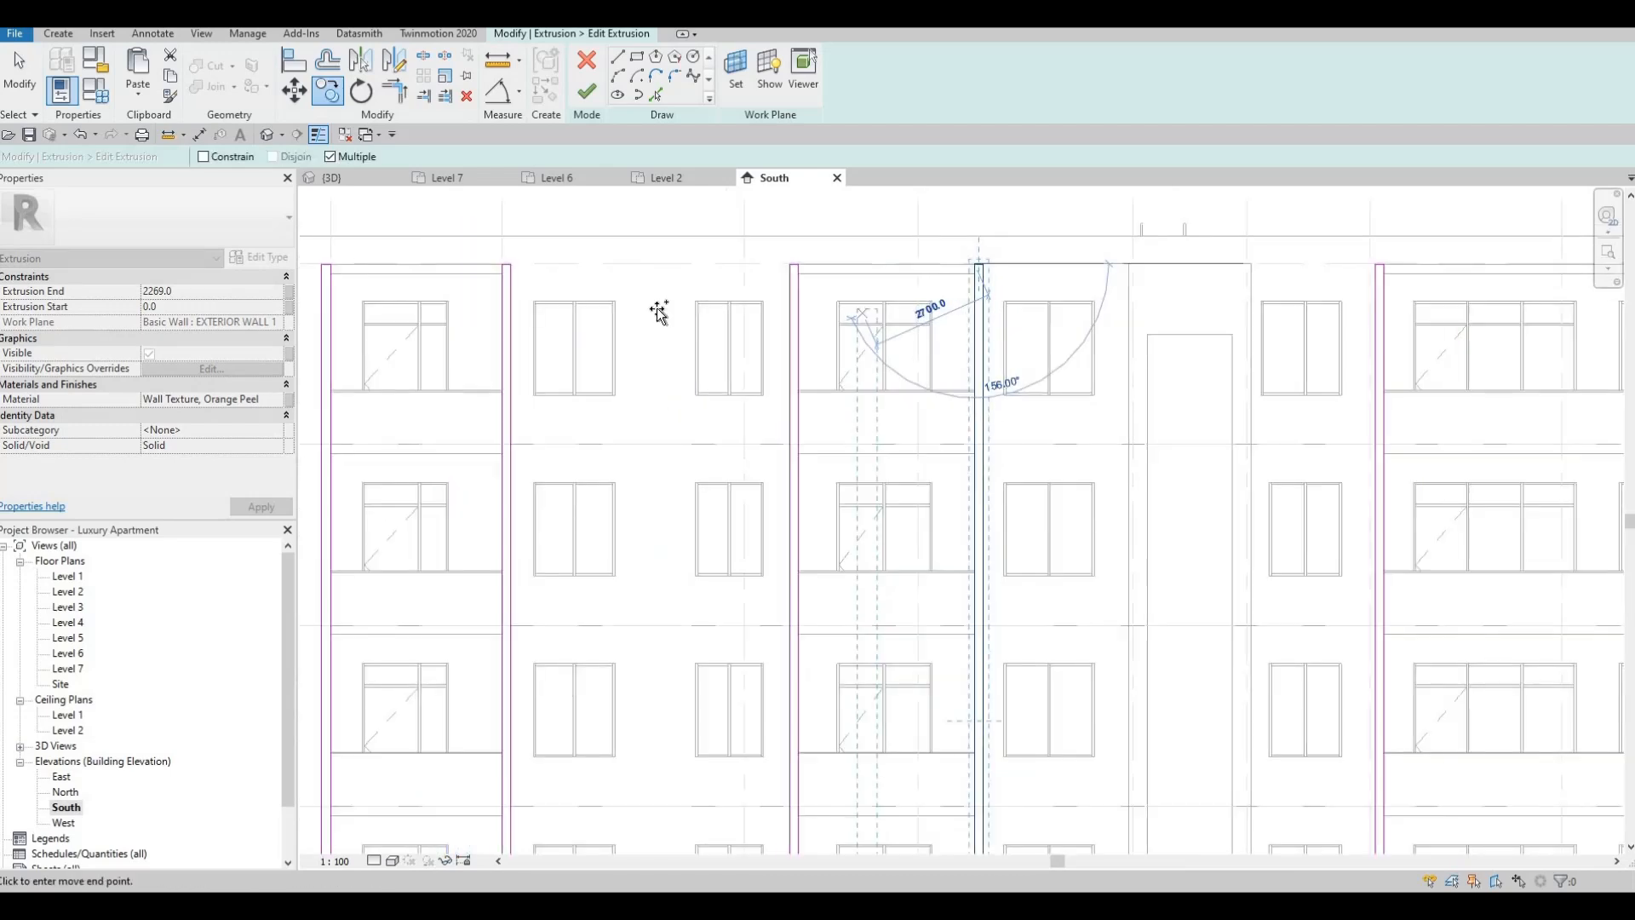
pyautogui.moveTo(1033, 329); pyautogui.dragTo(760, 300, button='middle')
pyautogui.scroll(3, 770, 321)
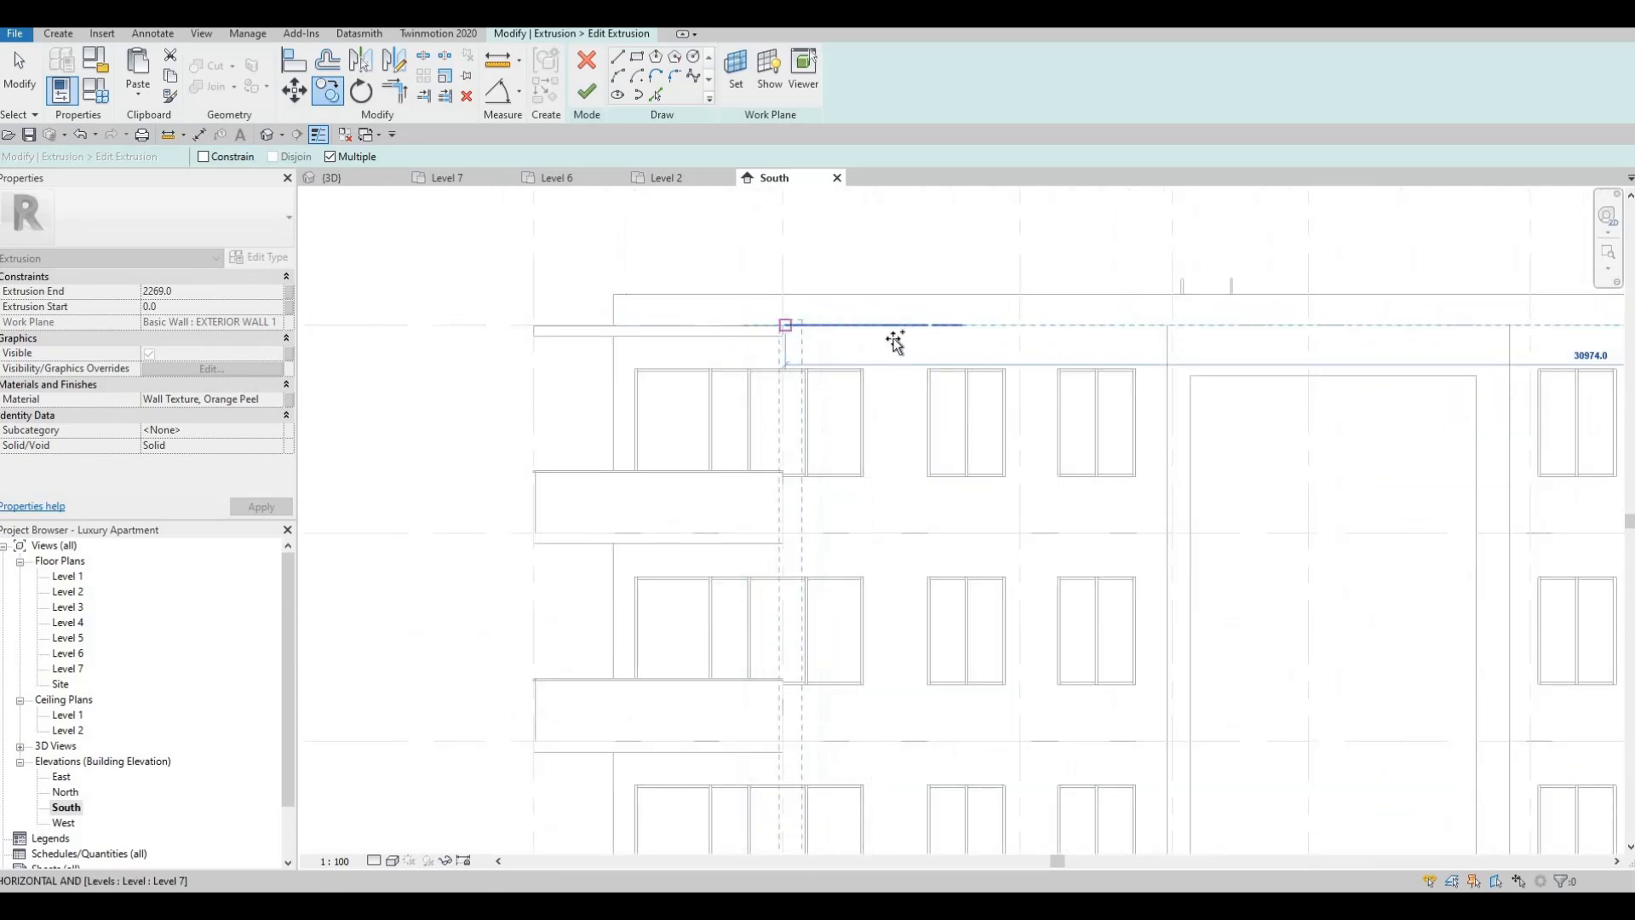
pyautogui.click(863, 353)
pyautogui.scroll(-2, 864, 361)
pyautogui.press('Escape')
pyautogui.moveTo(913, 594); pyautogui.dragTo(963, 421, button='middle')
pyautogui.moveTo(922, 676); pyautogui.dragTo(923, 609, button='middle')
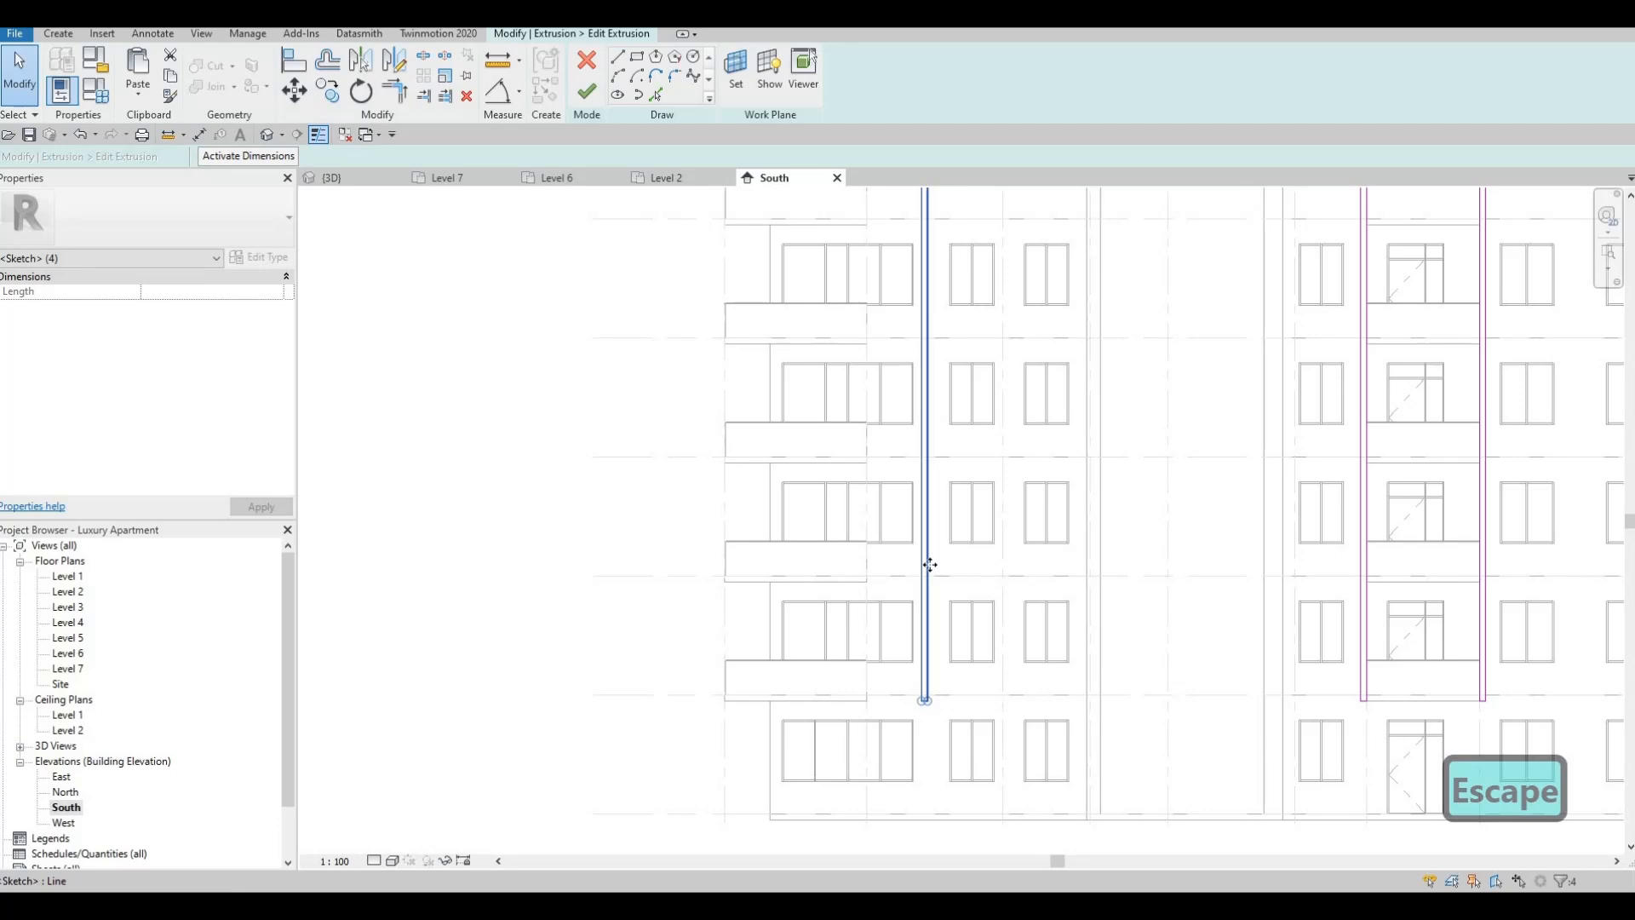
# - Check the copied strips along the South elevation, finish the extrusion sketch and in-place model, and switch to the 3D view
pyautogui.scroll(-4, 1141, 598)
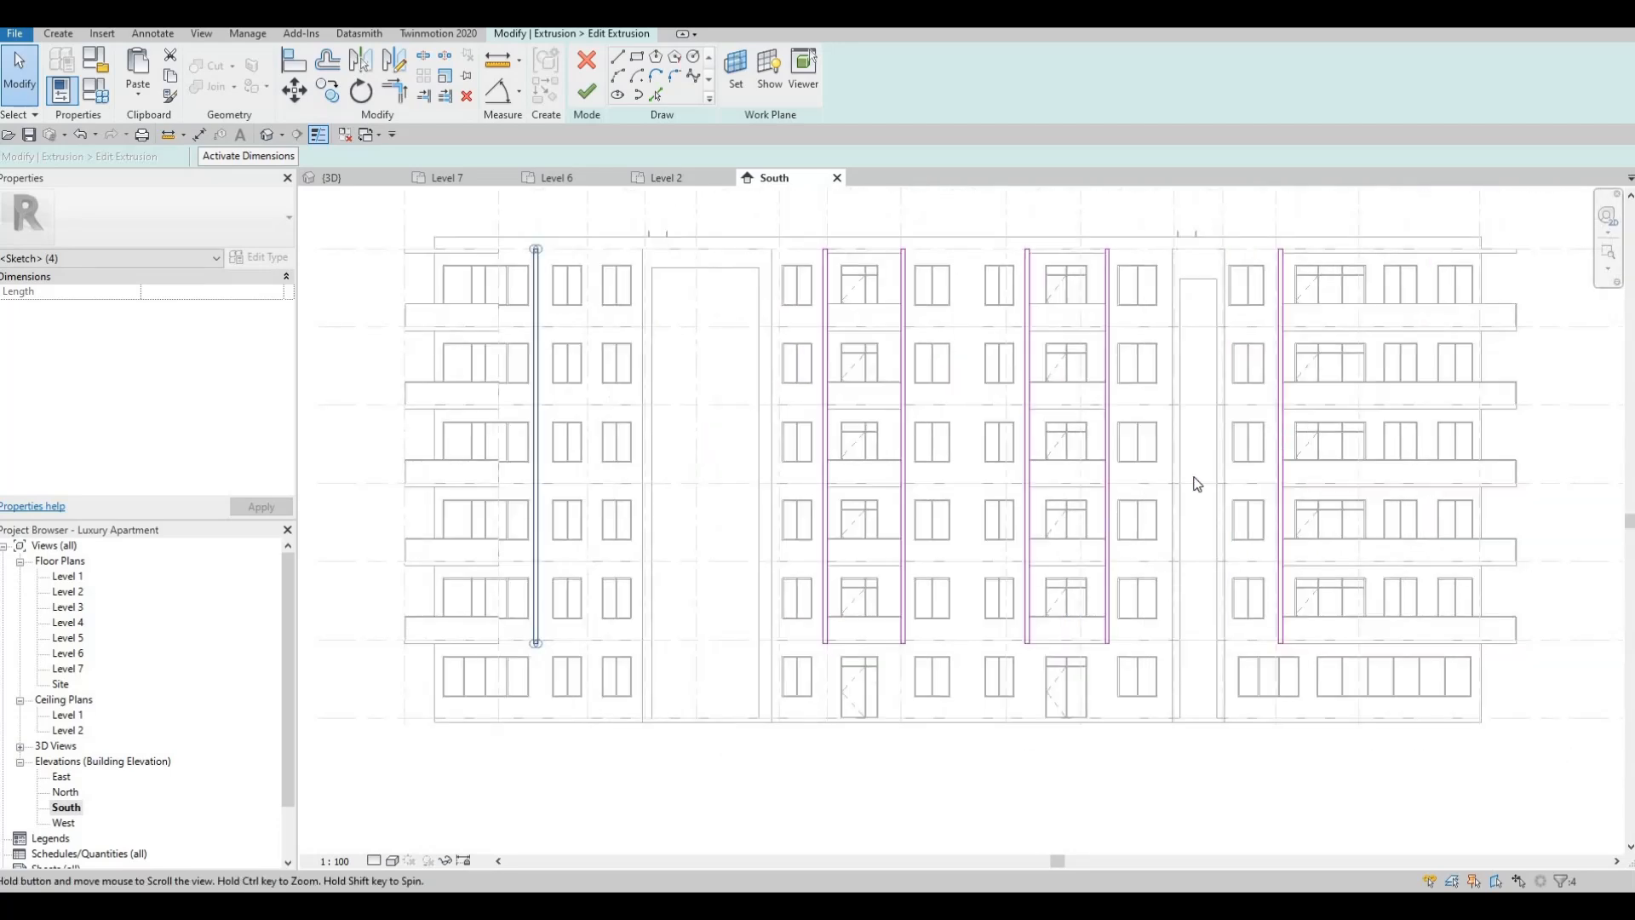
pyautogui.moveTo(1099, 498); pyautogui.dragTo(1081, 504, button='middle')
pyautogui.scroll(2, 887, 518)
pyautogui.moveTo(888, 517); pyautogui.dragTo(1238, 496, button='middle')
pyautogui.moveTo(748, 390); pyautogui.dragTo(807, 391, button='middle')
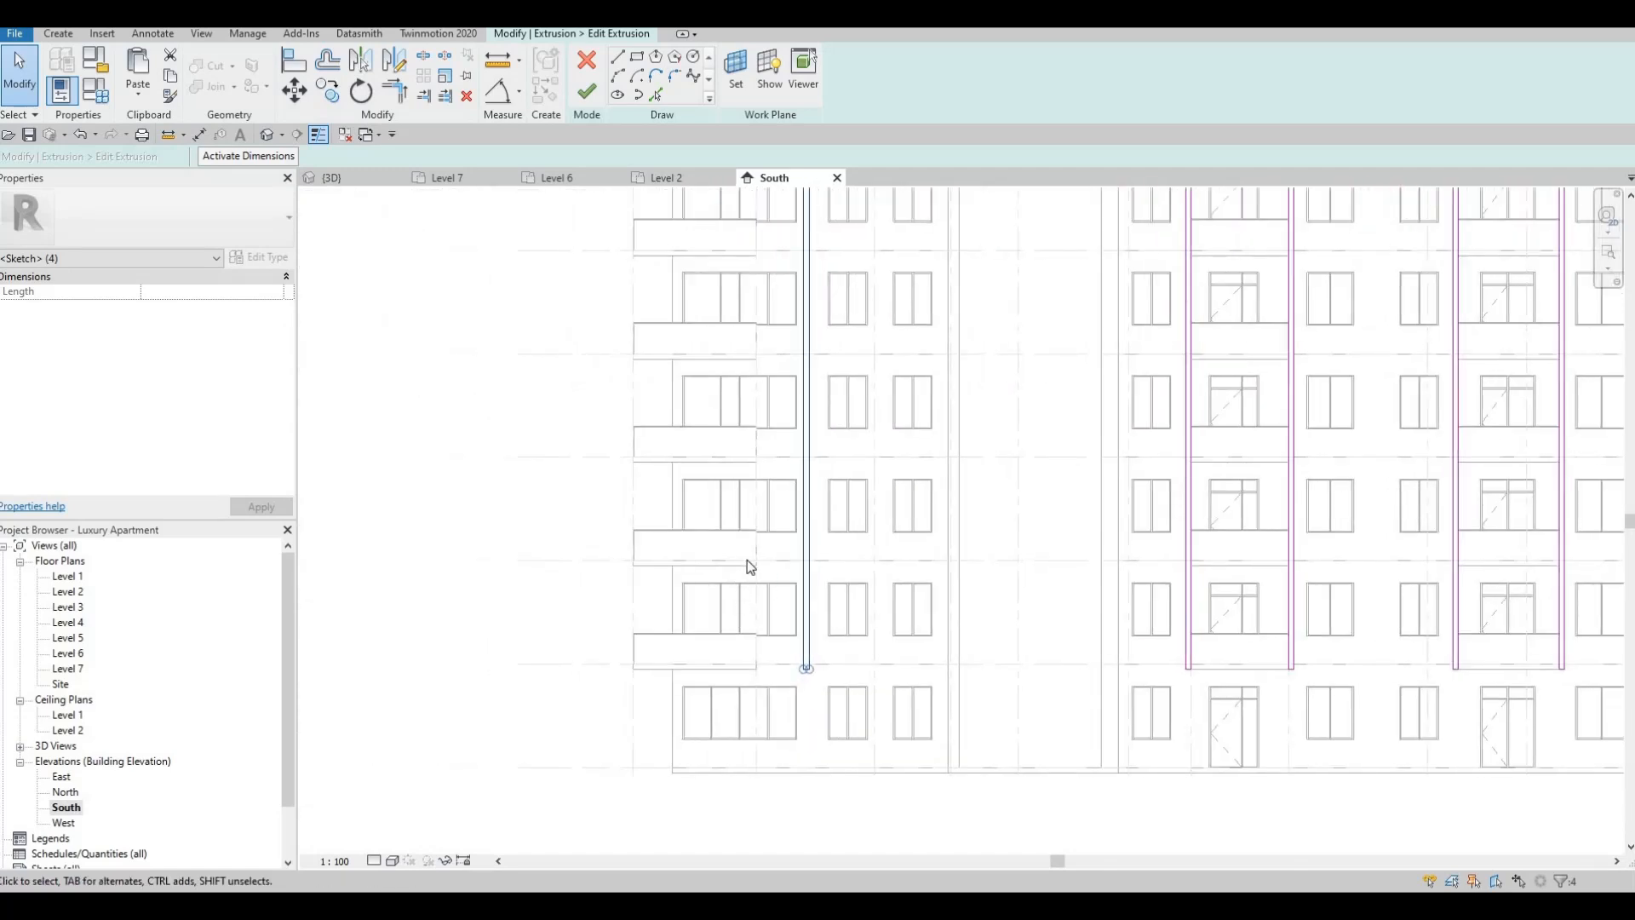
pyautogui.scroll(-3, 780, 342)
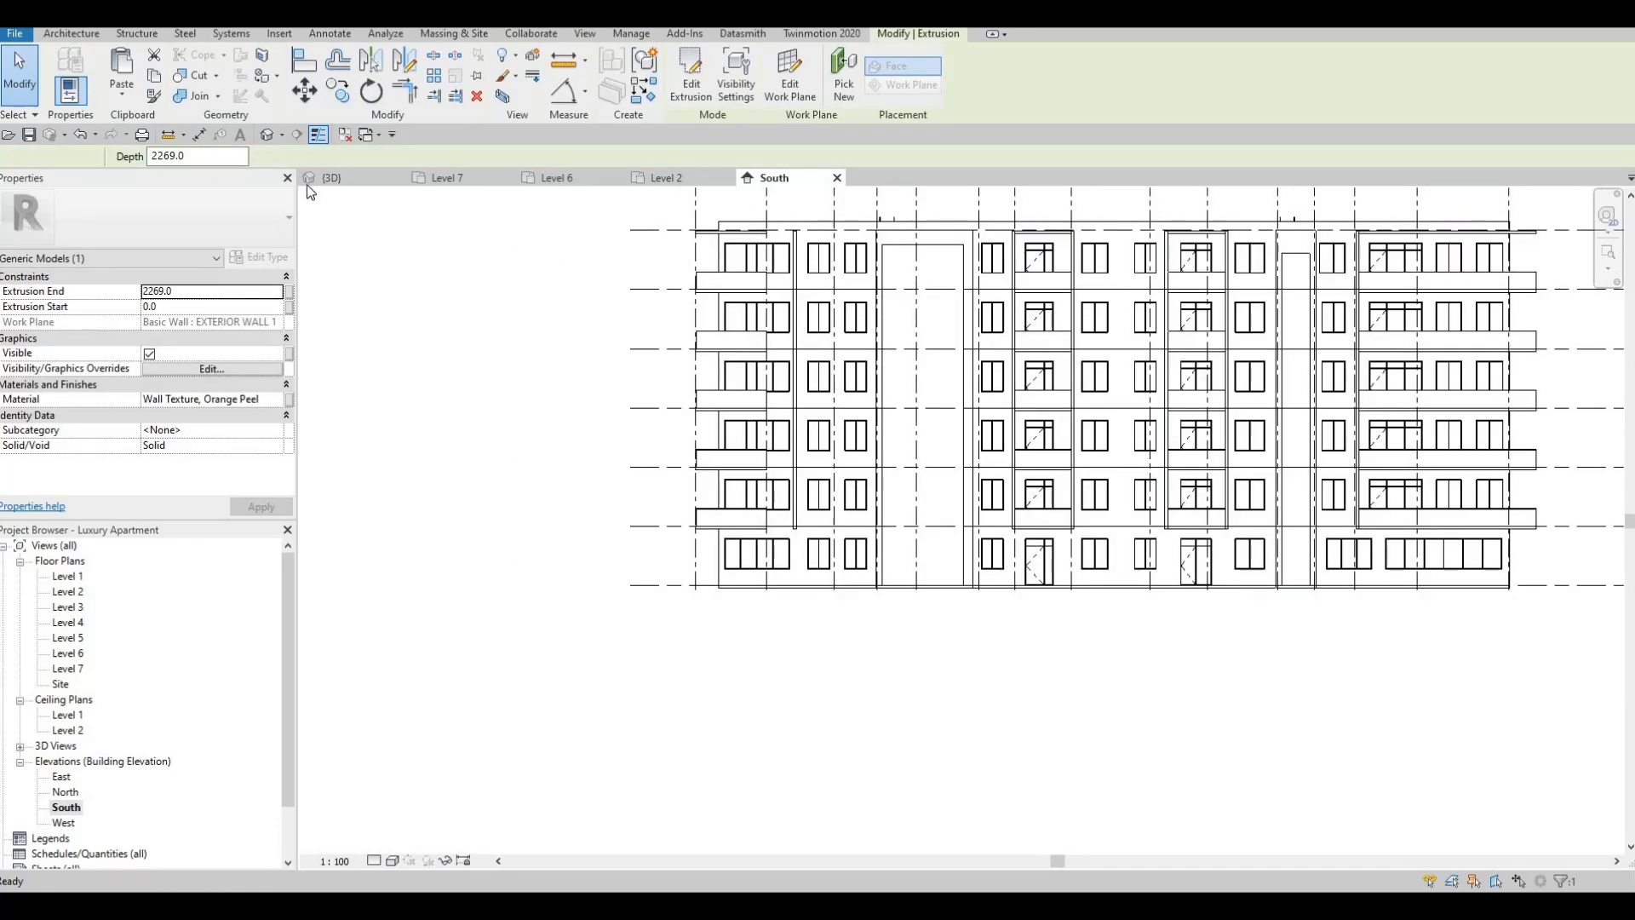
pyautogui.hotkey('ctrl', 'Tab')
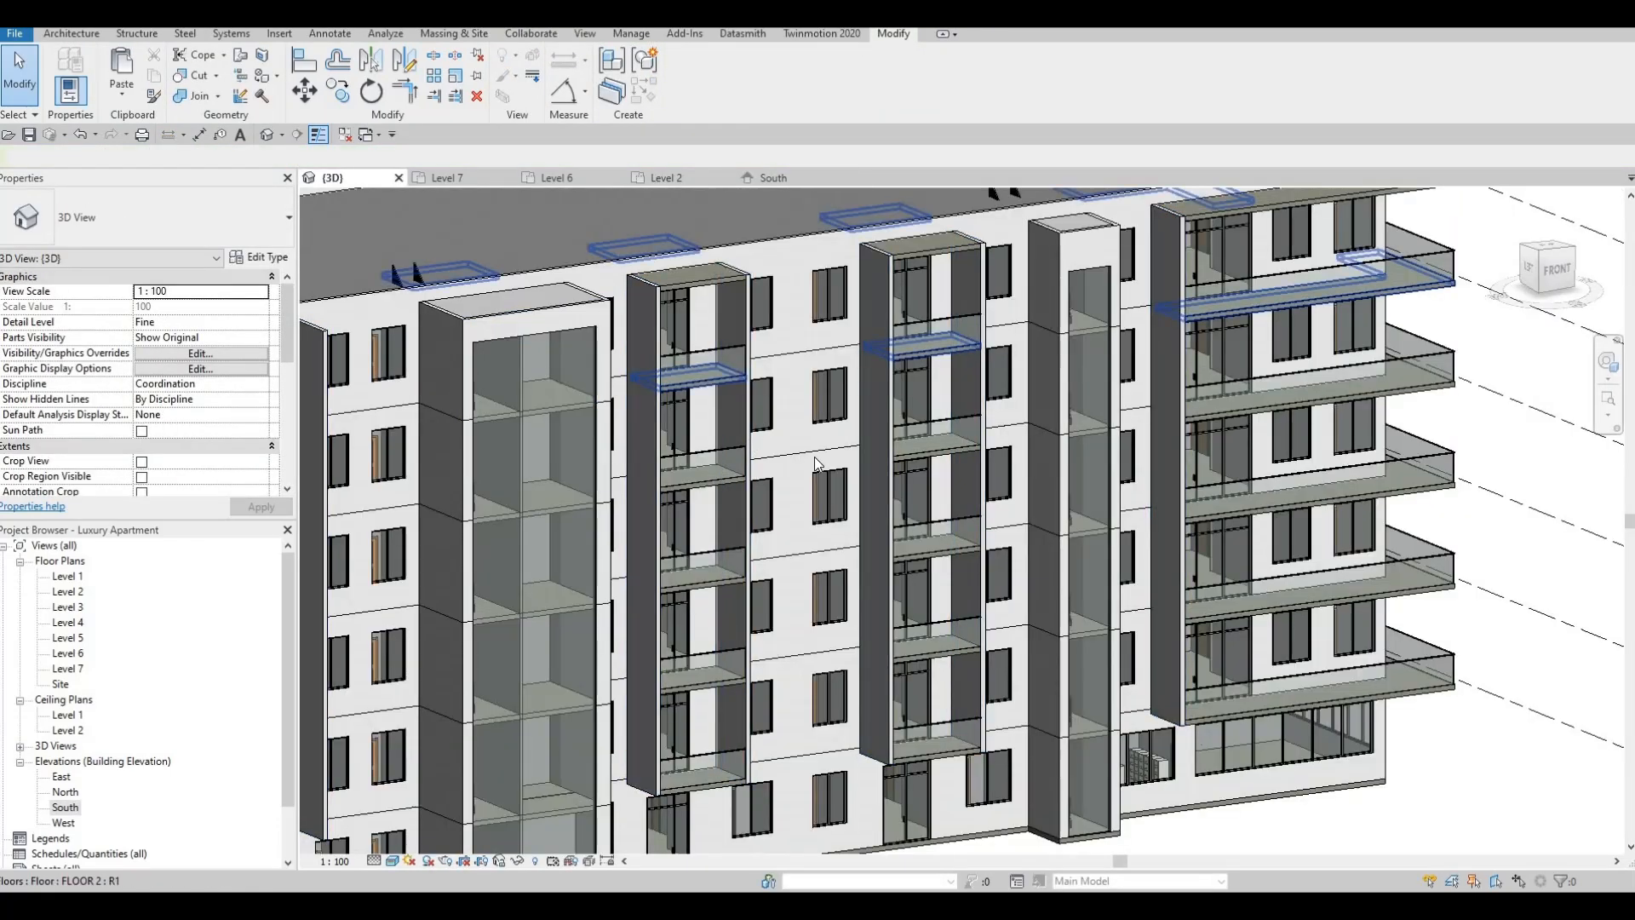
# - Inspect the new frames from the roof down to the west-end corner balconies and the gap between those balconies and their frame
pyautogui.keyDown('shift'); pyautogui.moveTo(992, 532); pyautogui.dragTo(1078, 732, button='middle'); pyautogui.keyUp('shift')
pyautogui.moveTo(1027, 268); pyautogui.dragTo(1019, 373, button='middle')
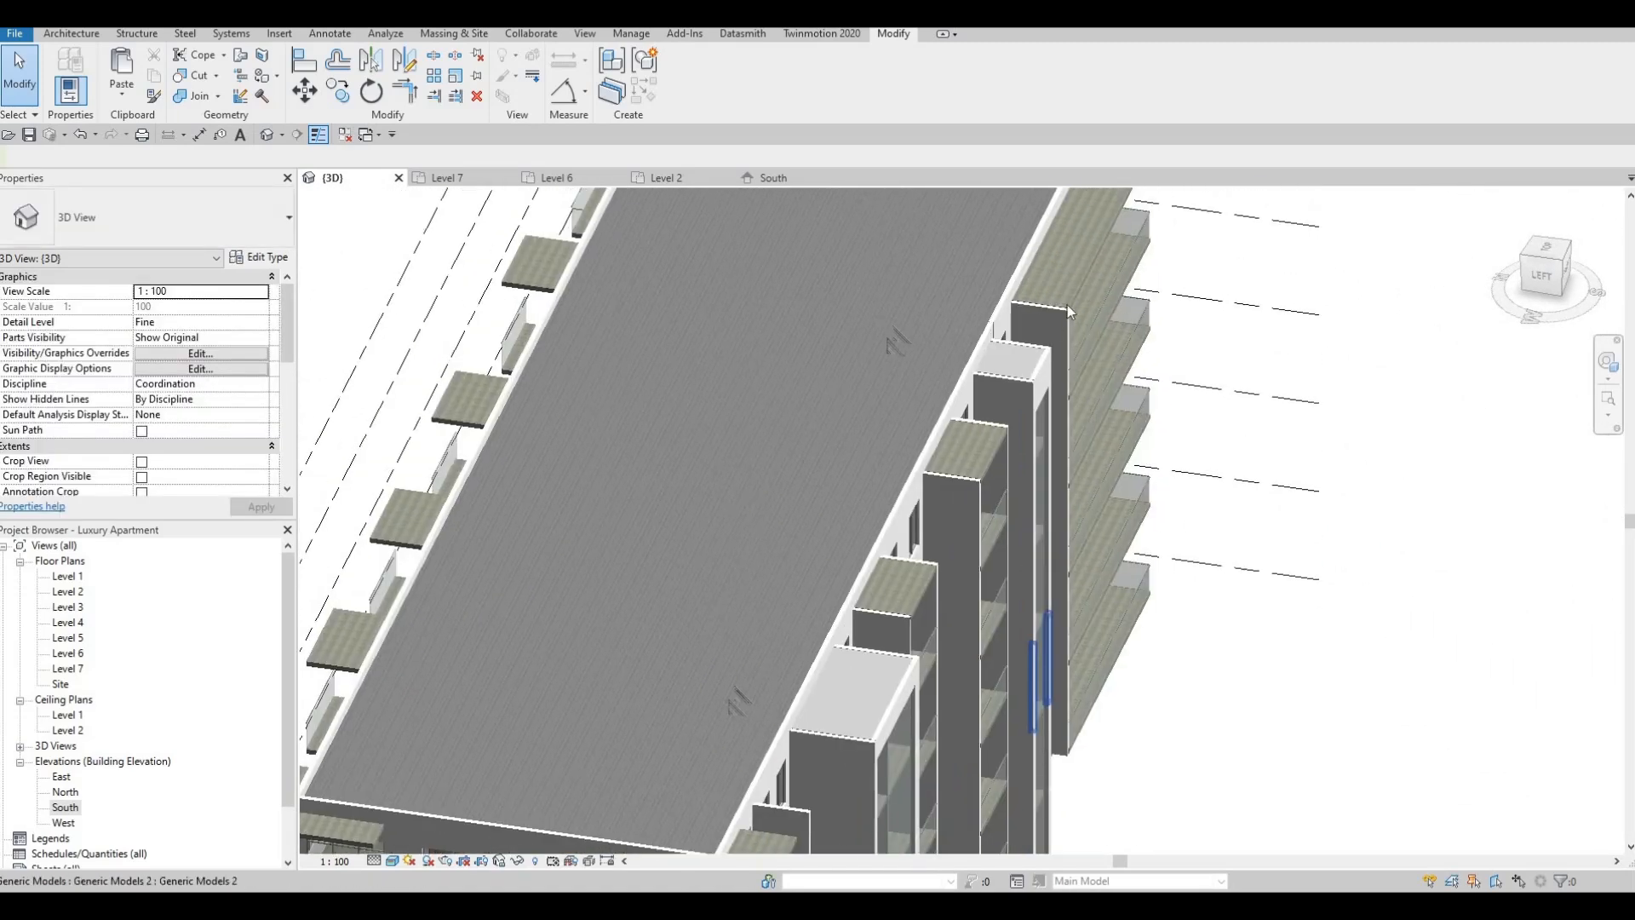
pyautogui.scroll(4, 1070, 305)
pyautogui.scroll(2, 1082, 320)
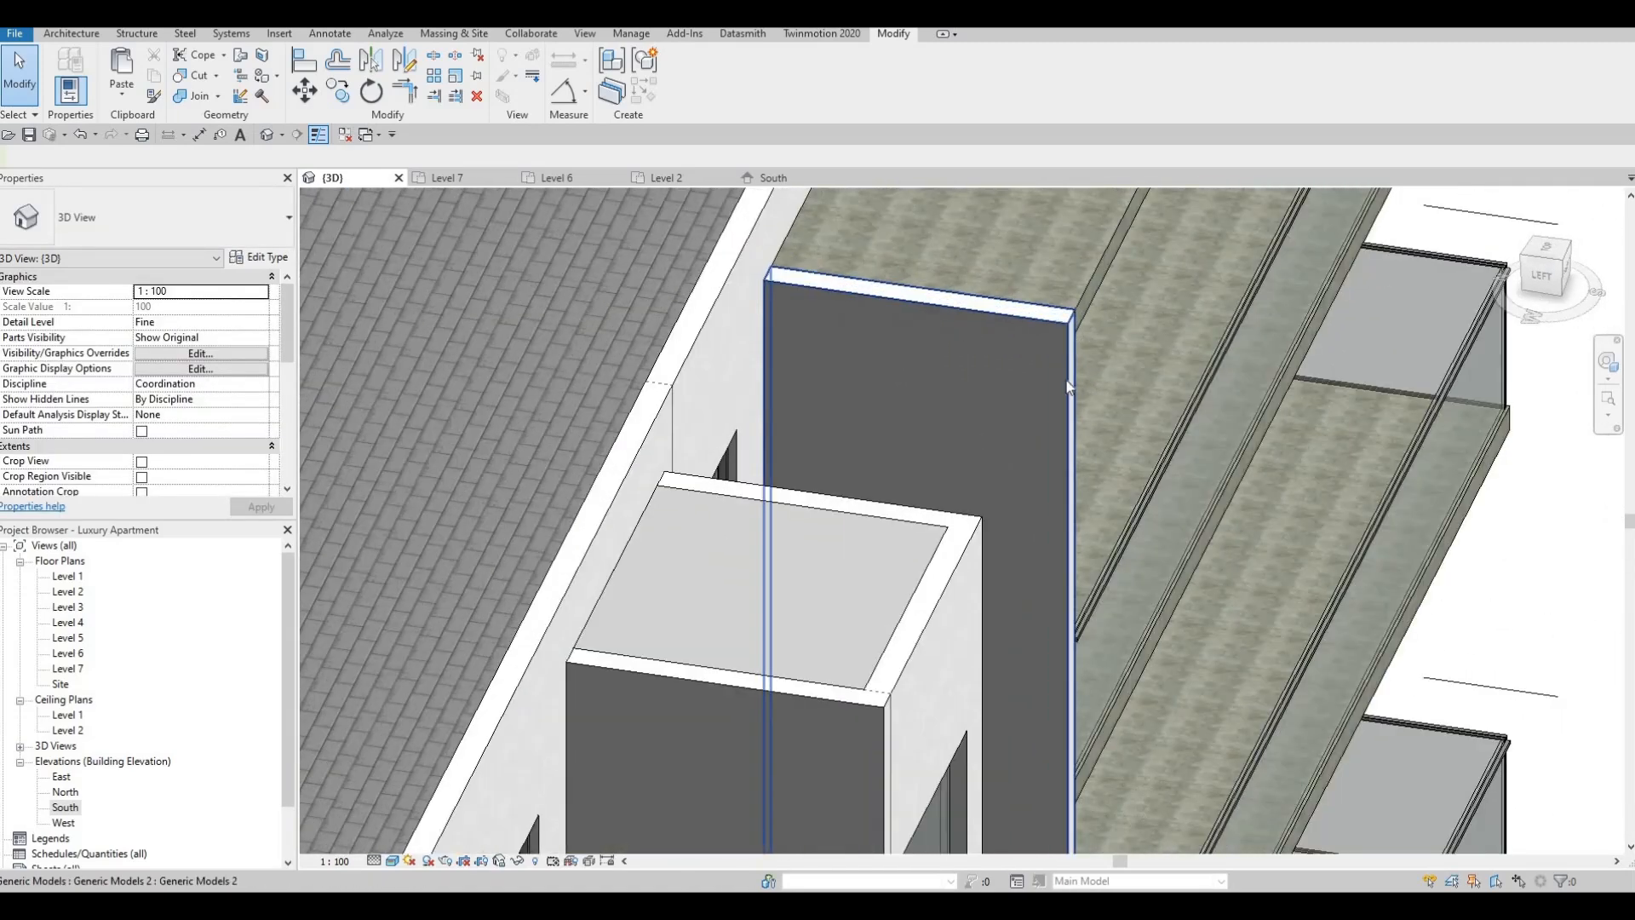
pyautogui.scroll(-4, 988, 587)
pyautogui.moveTo(904, 588); pyautogui.dragTo(932, 423, button='middle')
pyautogui.scroll(1, 928, 511)
pyautogui.scroll(-1, 932, 423)
pyautogui.moveTo(864, 521)
pyautogui.mouseDown(button='middle')
pyautogui.moveTo(938, 378)
pyautogui.moveTo(918, 399)
pyautogui.moveTo(1000, 388)
pyautogui.mouseUp(button='middle')
pyautogui.scroll(3, 932, 415)
pyautogui.moveTo(824, 376)
pyautogui.mouseDown(button='middle')
pyautogui.moveTo(1182, 328)
pyautogui.moveTo(906, 358)
pyautogui.mouseUp(button='middle')
pyautogui.scroll(-1, 819, 426)
pyautogui.moveTo(853, 724)
pyautogui.mouseDown(button='middle')
pyautogui.moveTo(903, 493)
pyautogui.moveTo(952, 374)
pyautogui.mouseUp(button='middle')
pyautogui.moveTo(964, 651); pyautogui.dragTo(988, 530, button='middle')
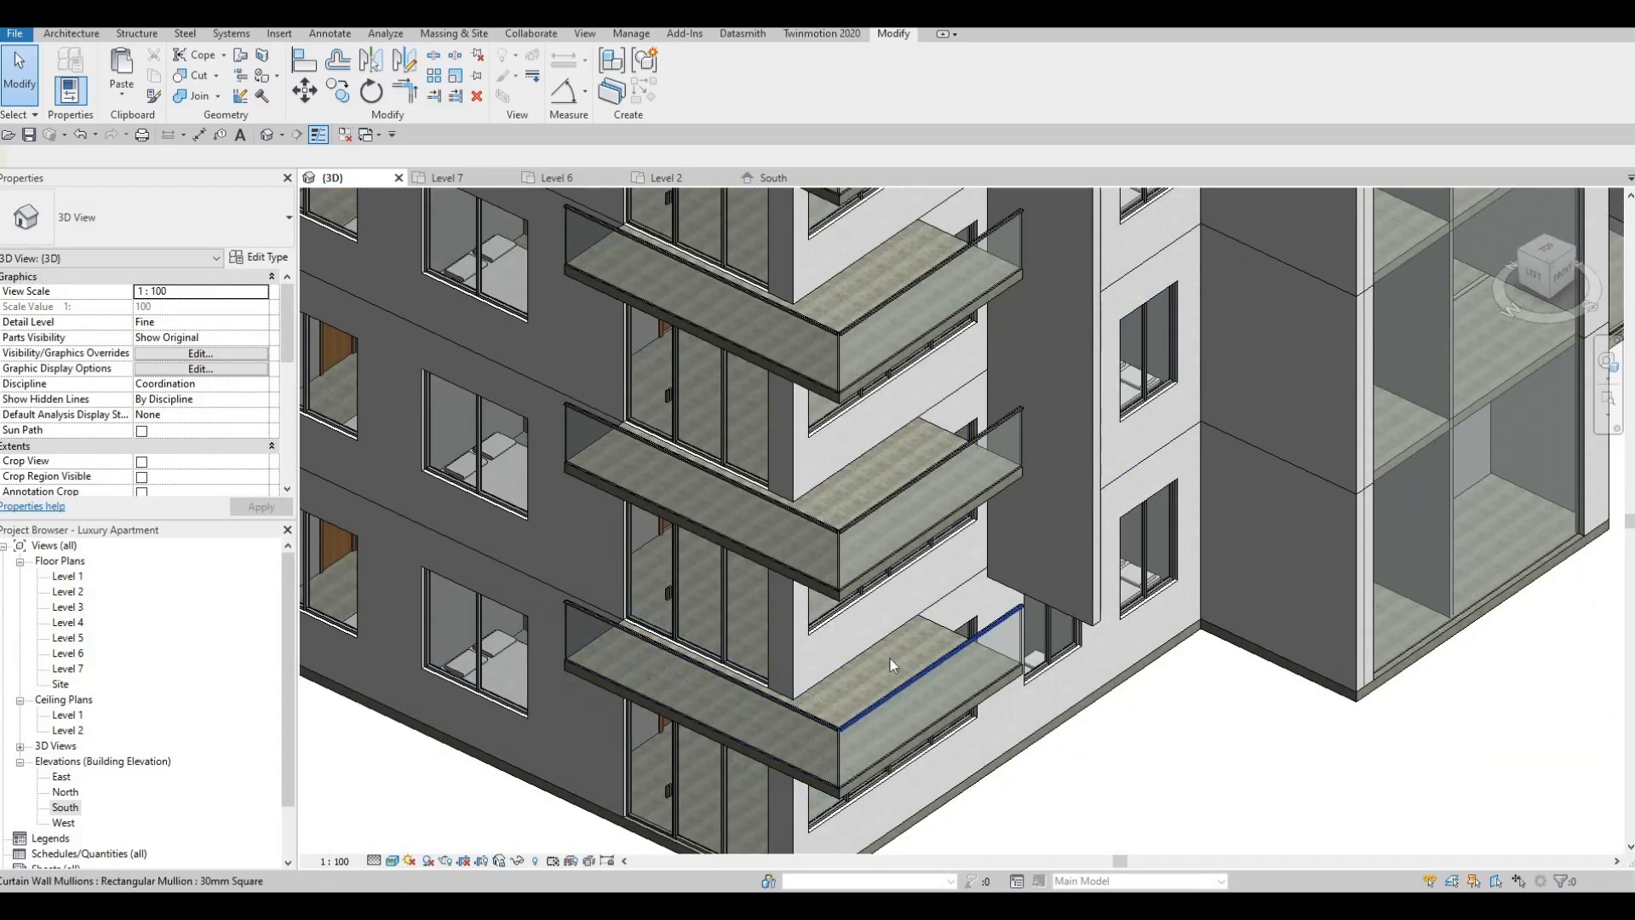
pyautogui.scroll(-1, 875, 626)
pyautogui.moveTo(909, 467); pyautogui.dragTo(886, 500, button='middle')
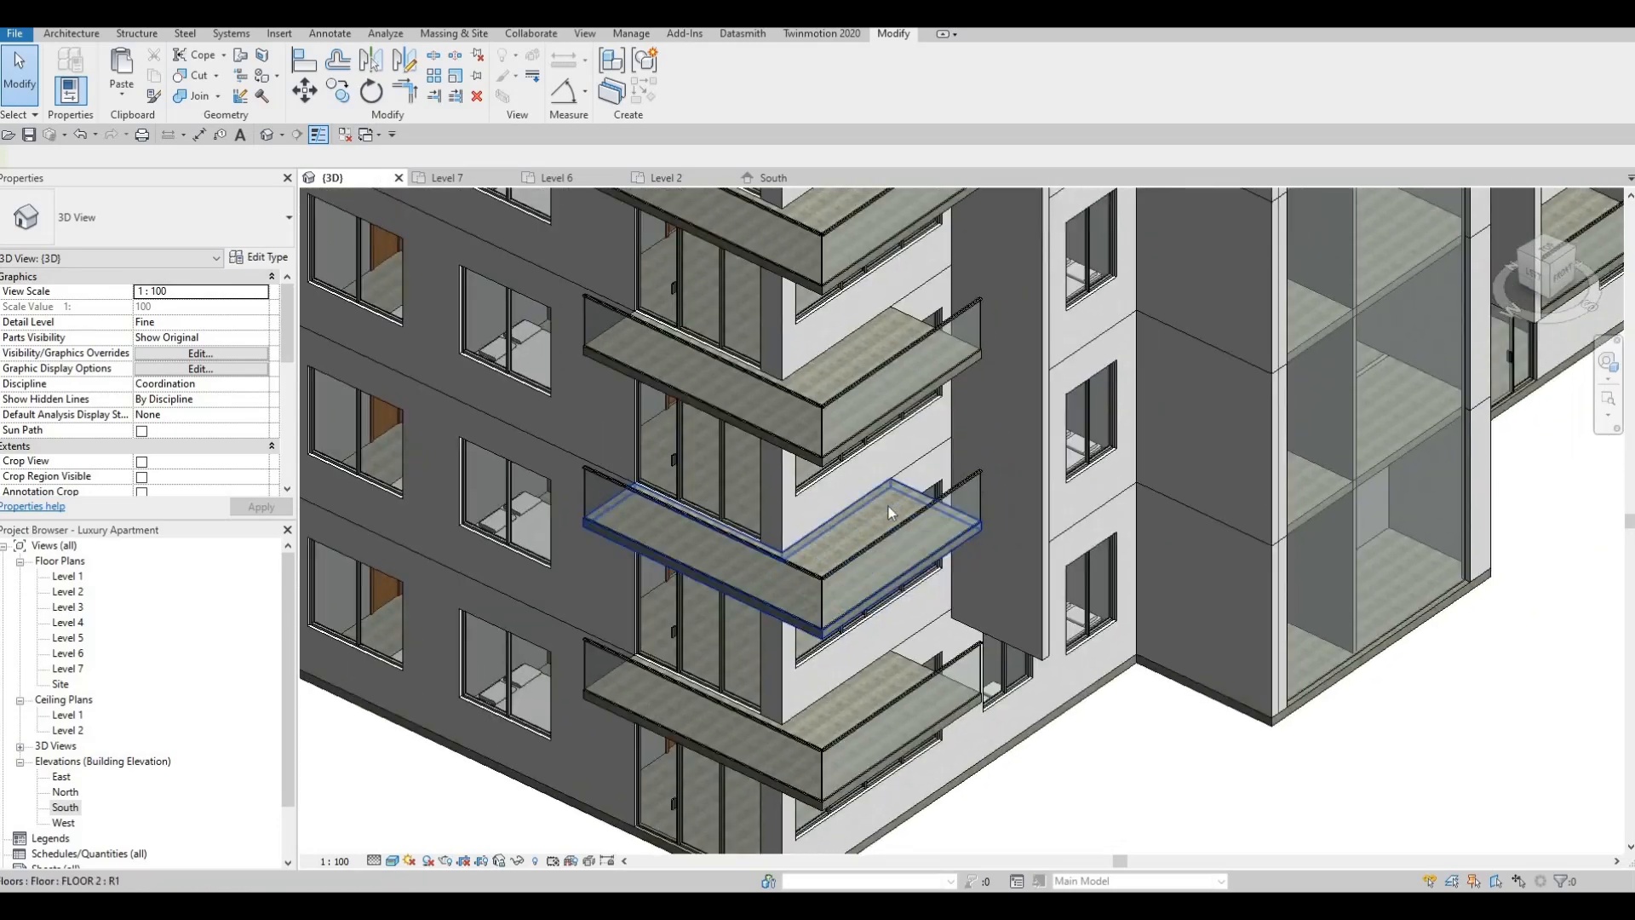
pyautogui.scroll(-3, 846, 571)
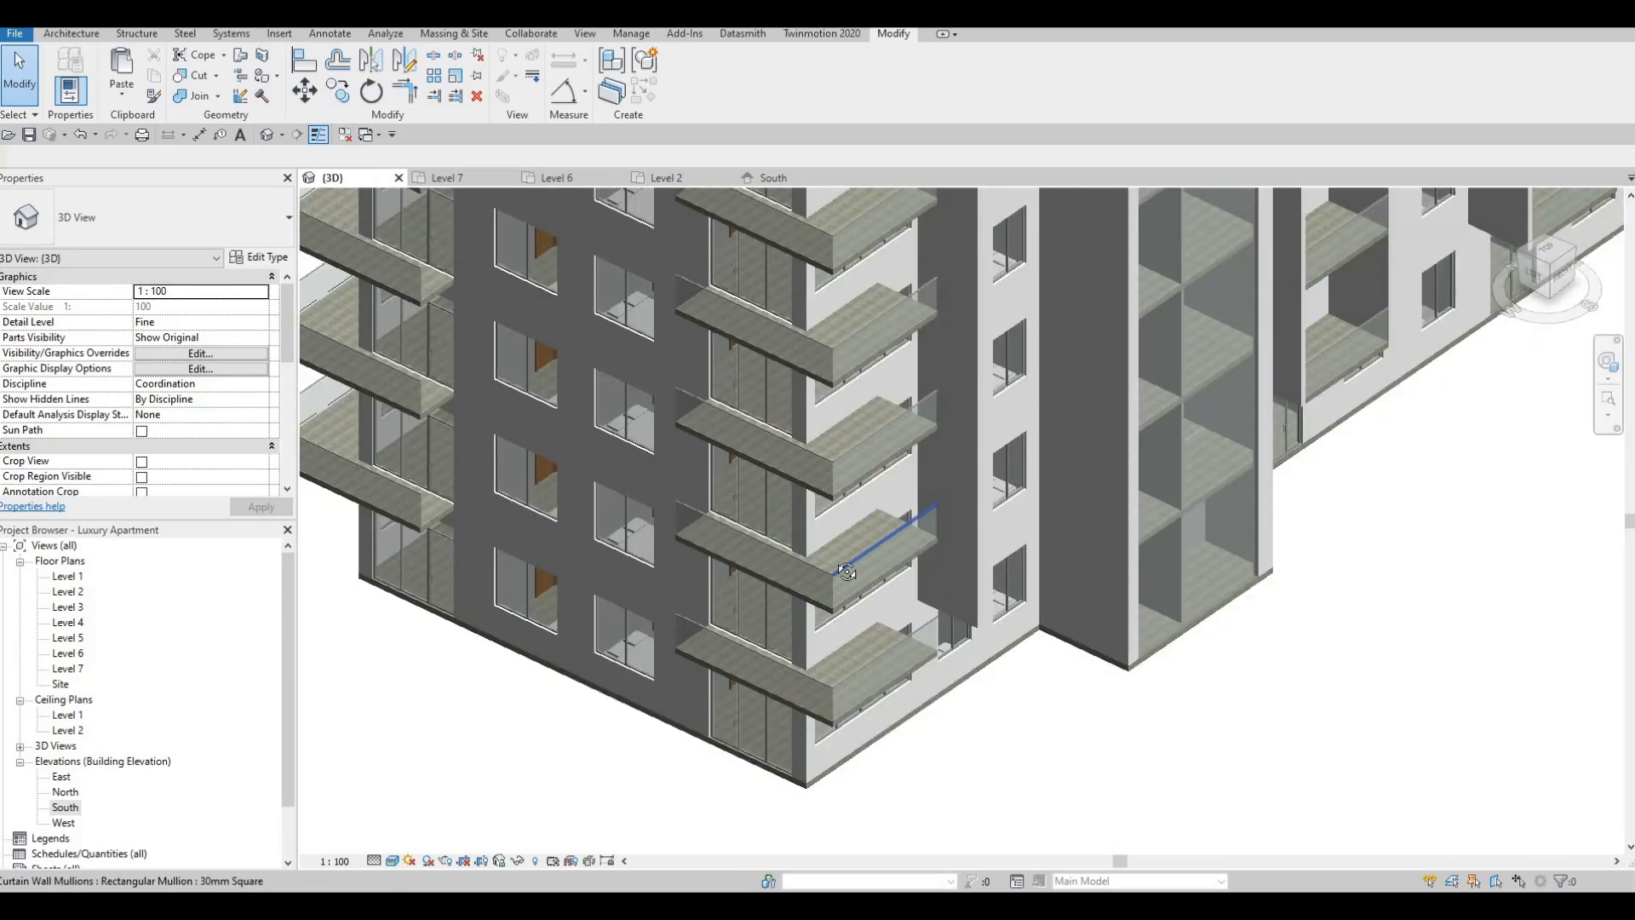
pyautogui.scroll(3, 819, 519)
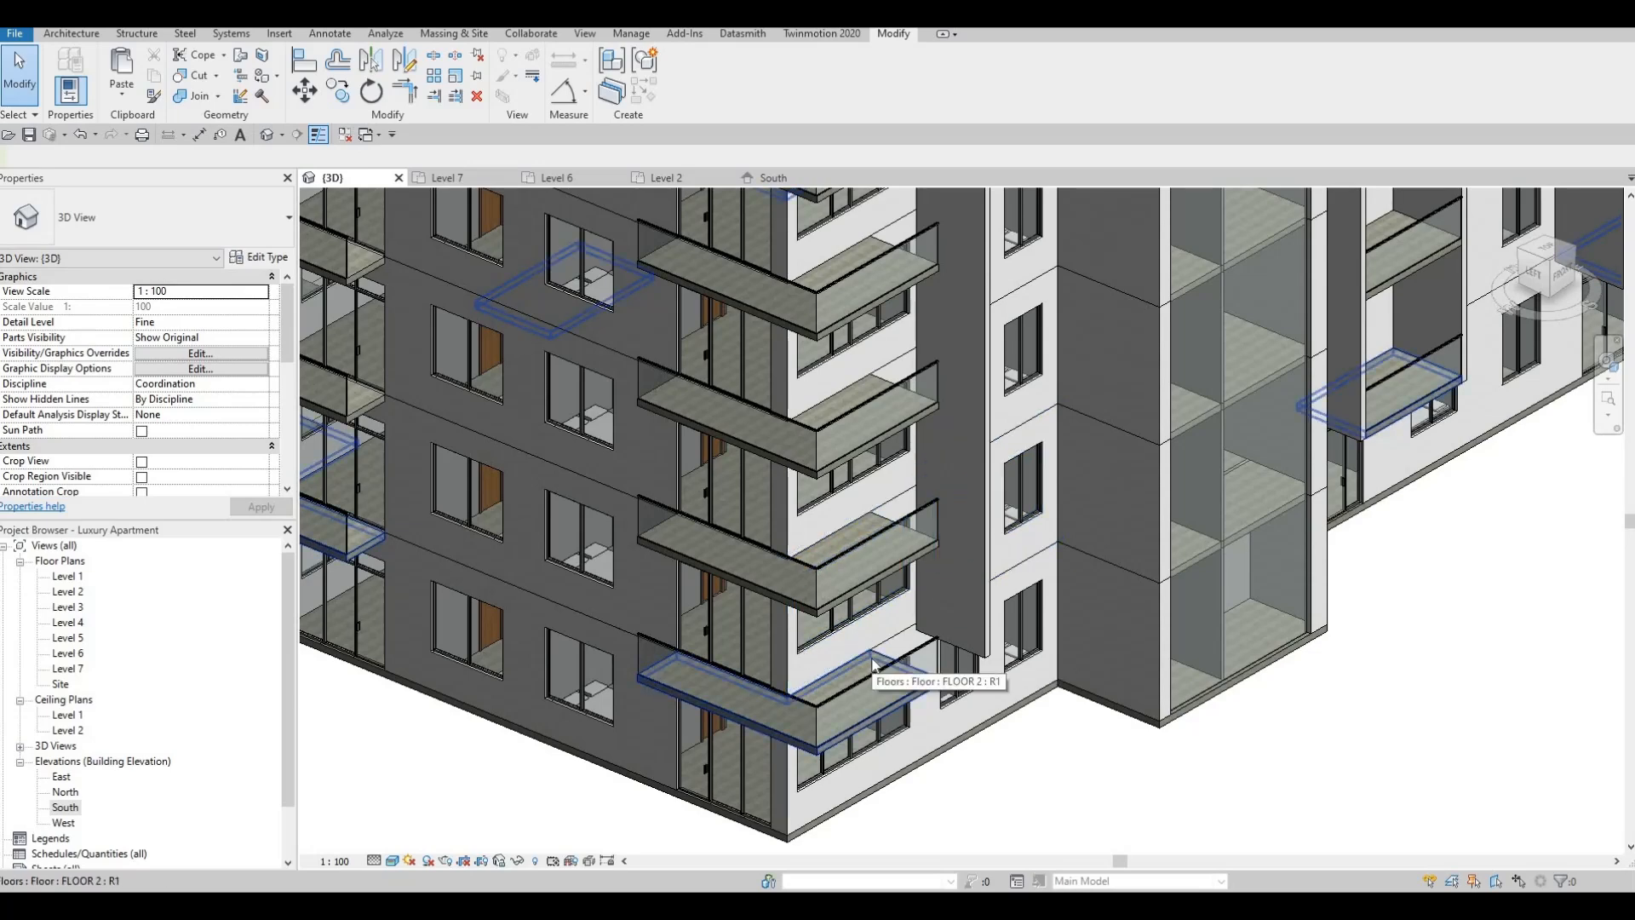
# - Edit the Level 2 balcony floor boundary in plan and extend the corner balcony's east edge to the vertical frame
pyautogui.click(600, 333)
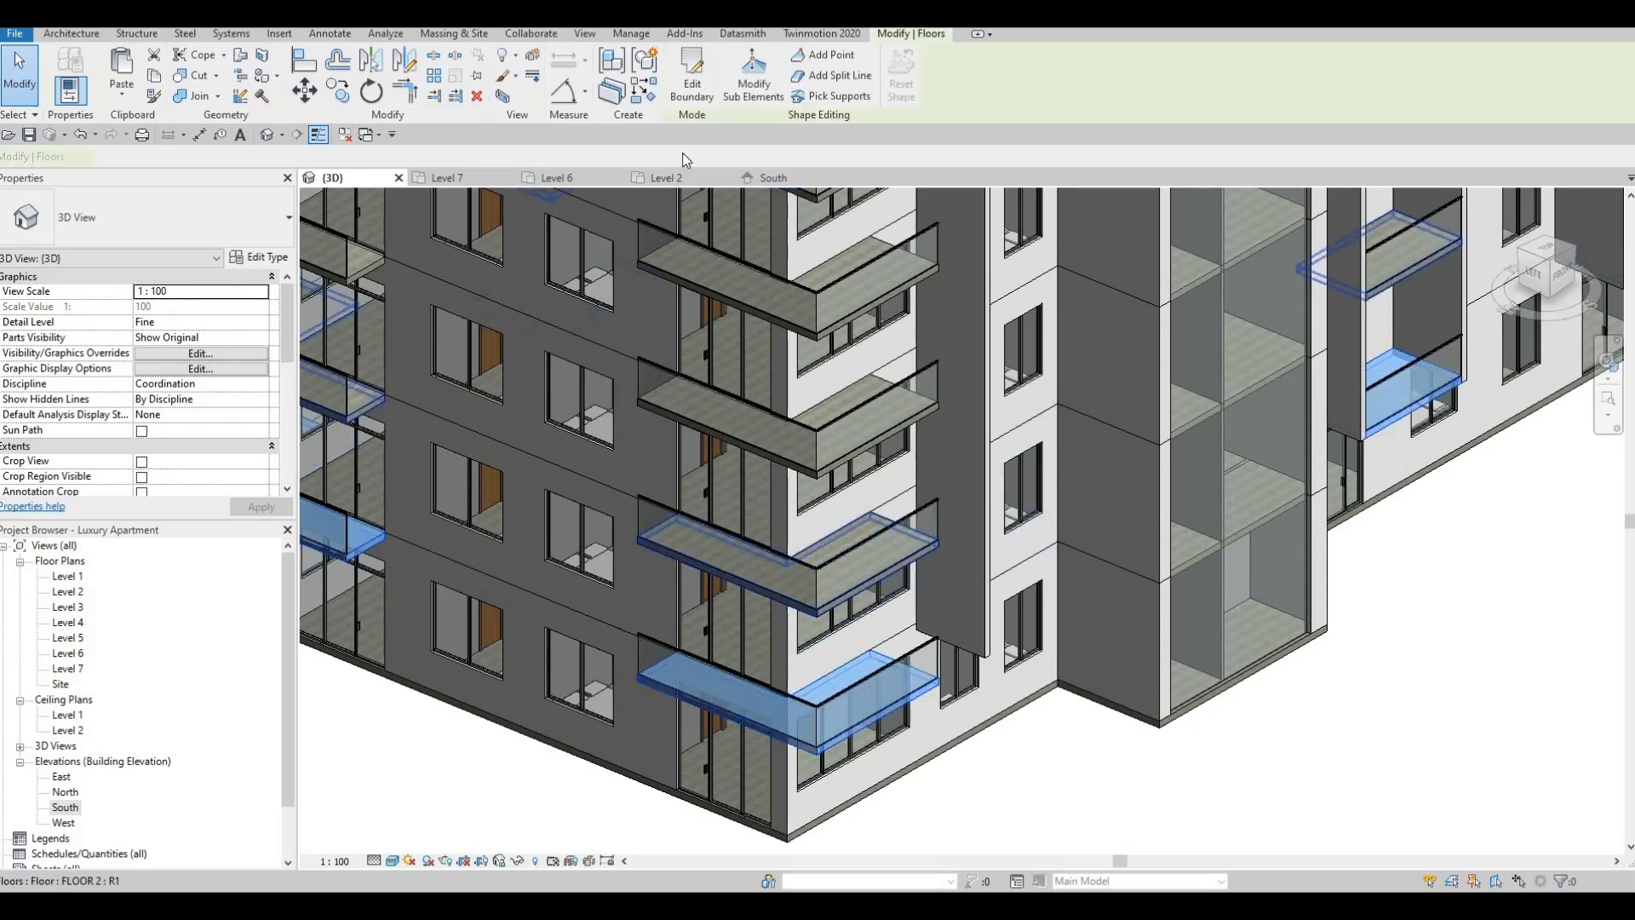
pyautogui.click(691, 85)
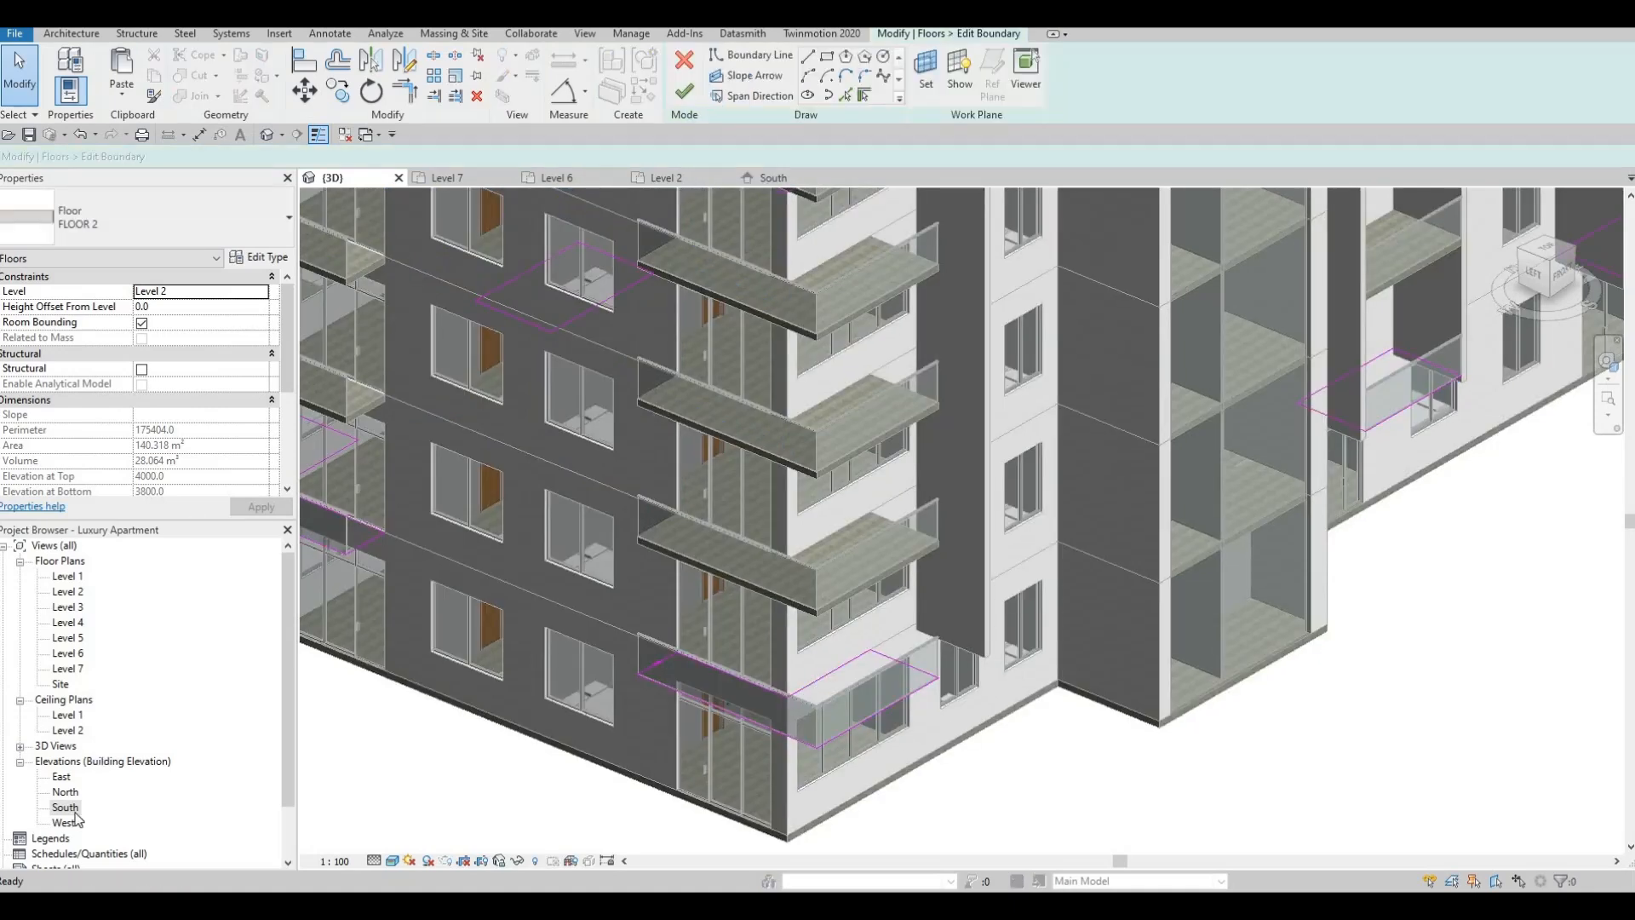
pyautogui.doubleClick(68, 594)
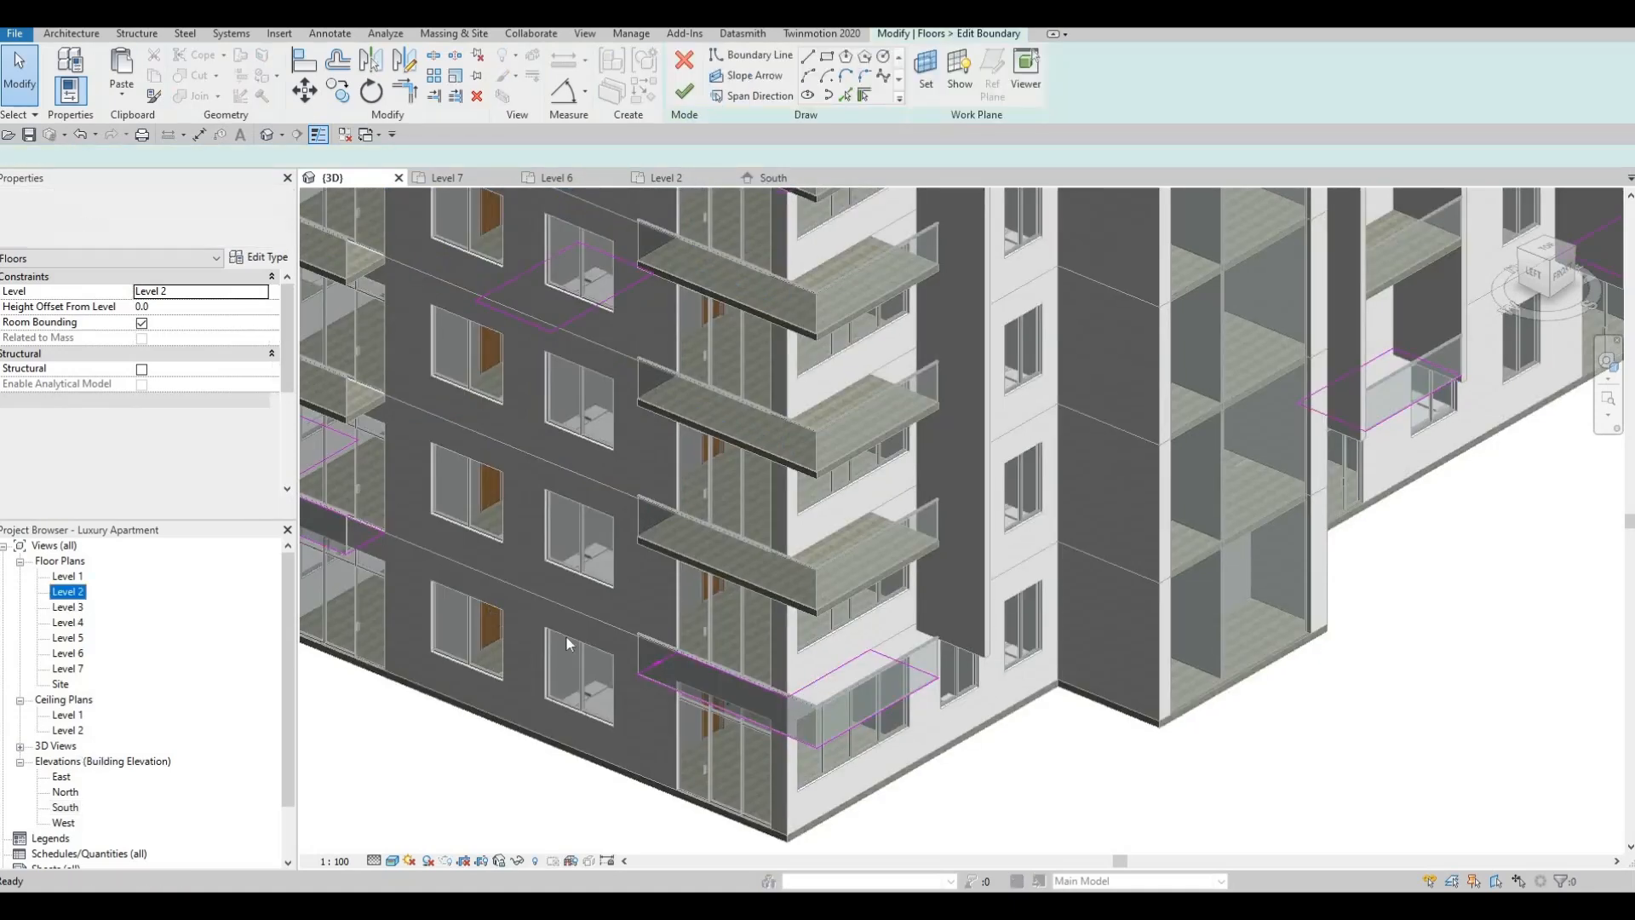
pyautogui.scroll(5, 894, 588)
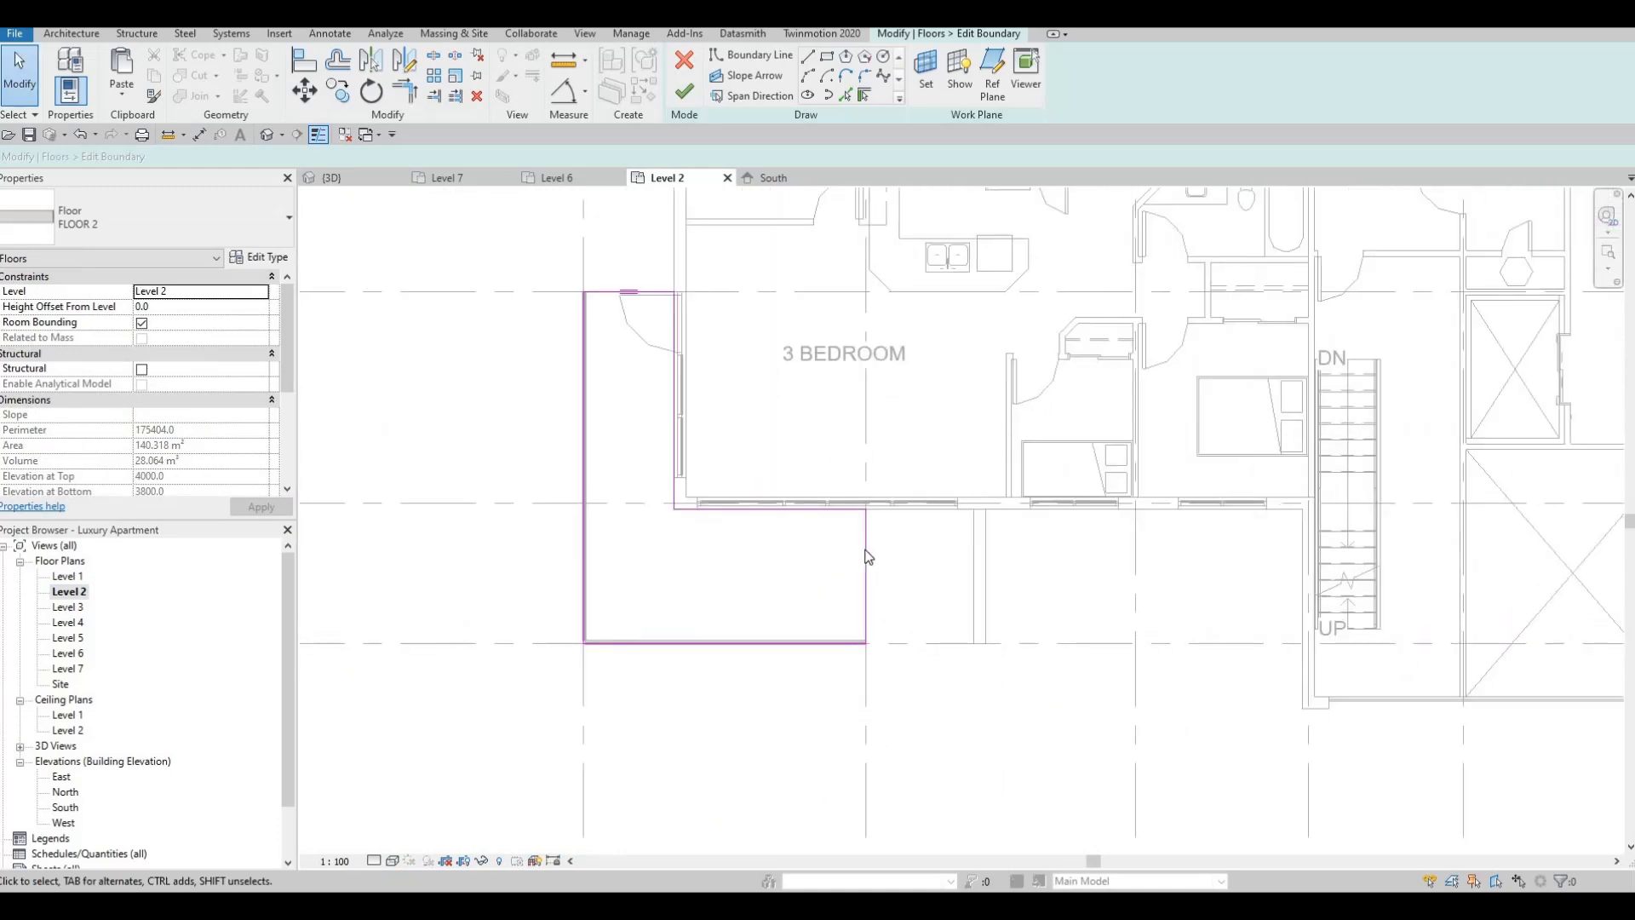
pyautogui.moveTo(955, 552); pyautogui.dragTo(974, 547)
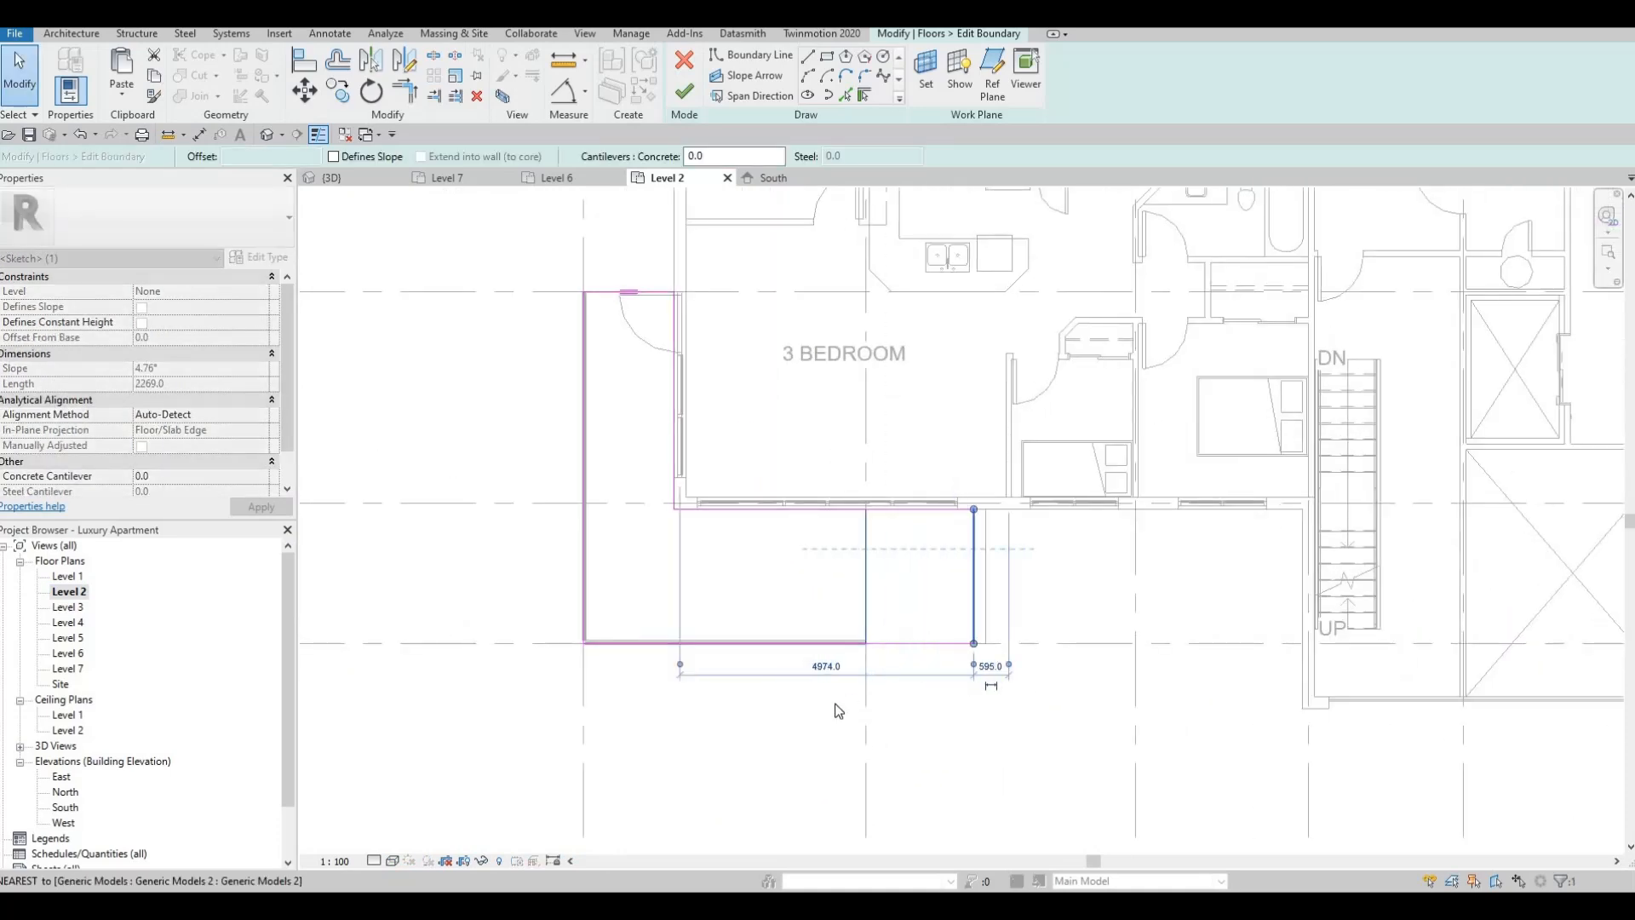
pyautogui.press('Escape')
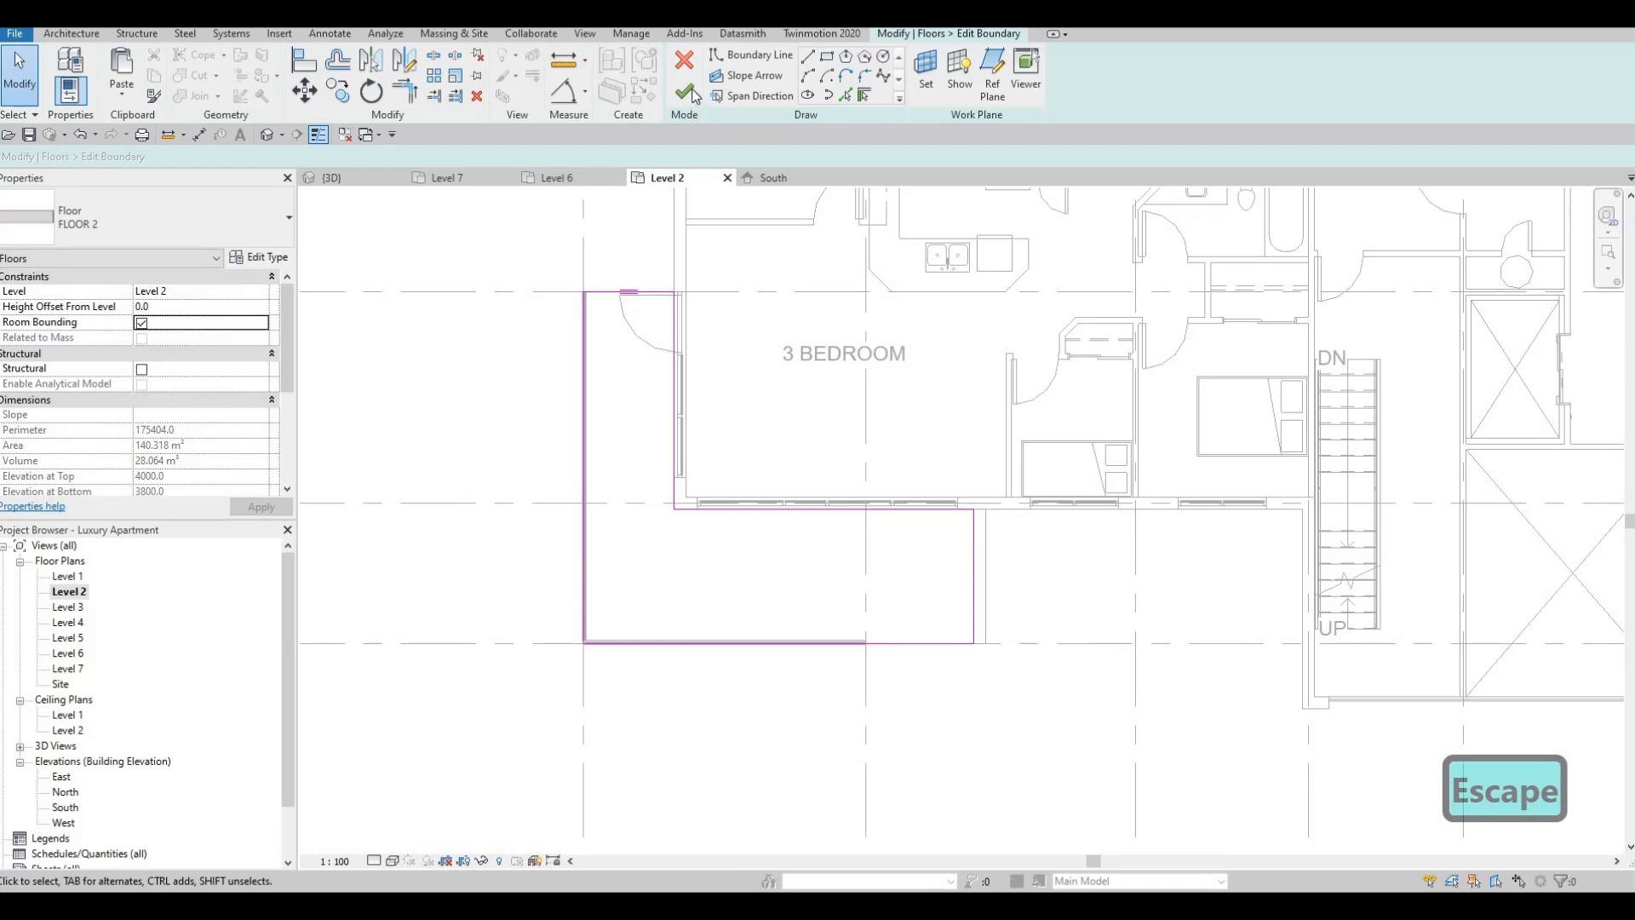
pyautogui.press('Escape')
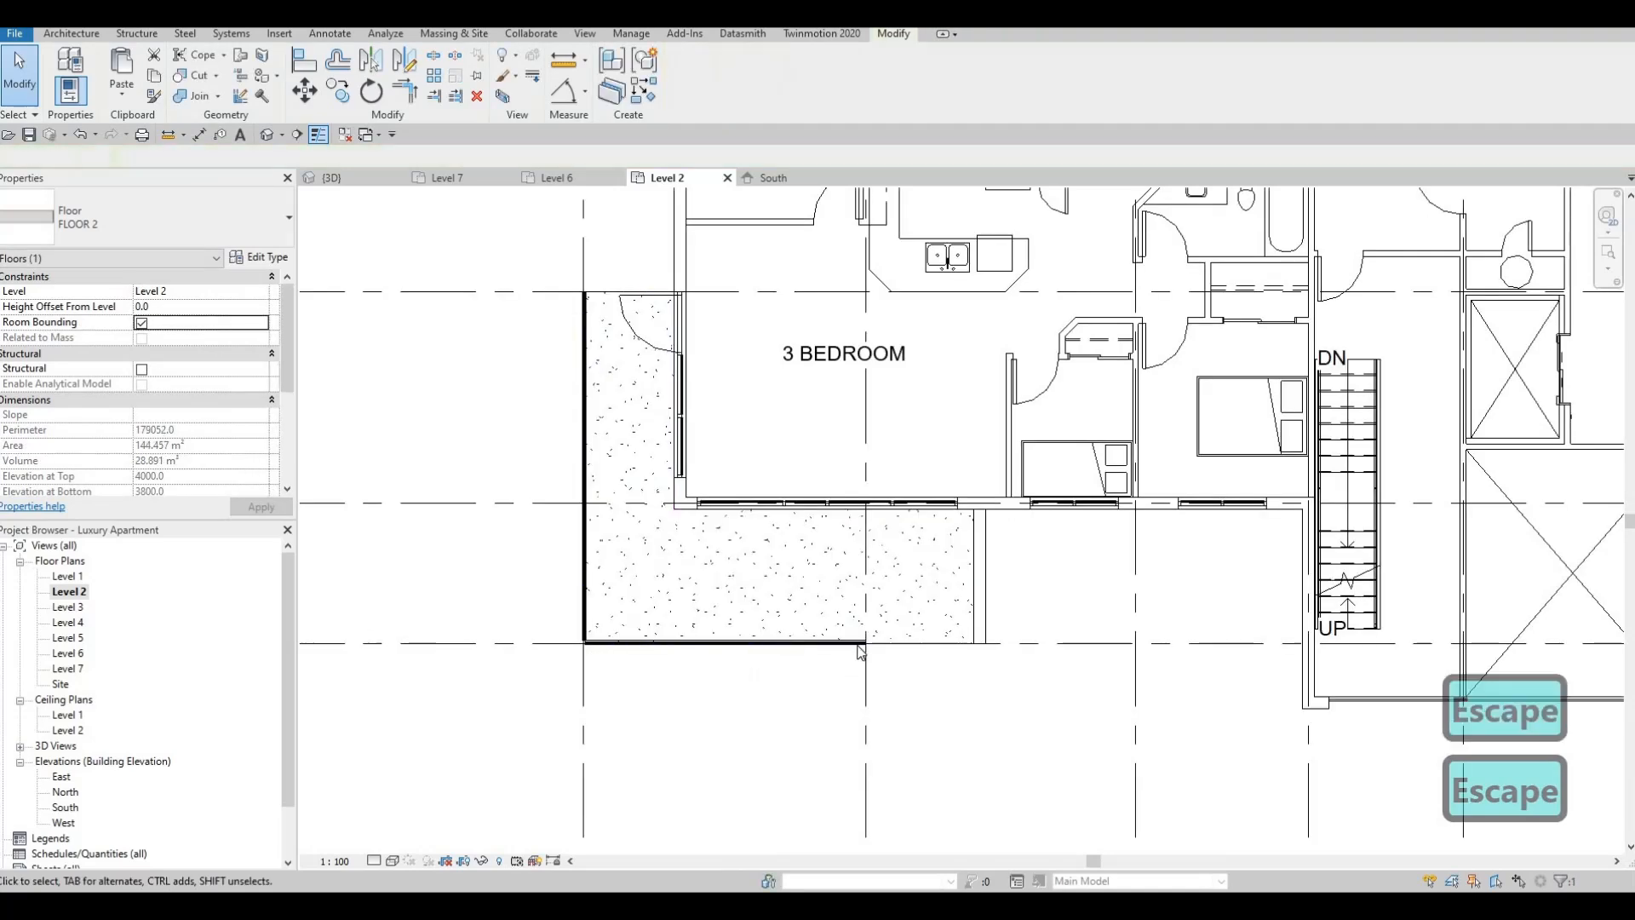
# - Extend the Level 2 corner balcony's front curtain wall railing to the near face of the vertical frame
pyautogui.scroll(3, 871, 645)
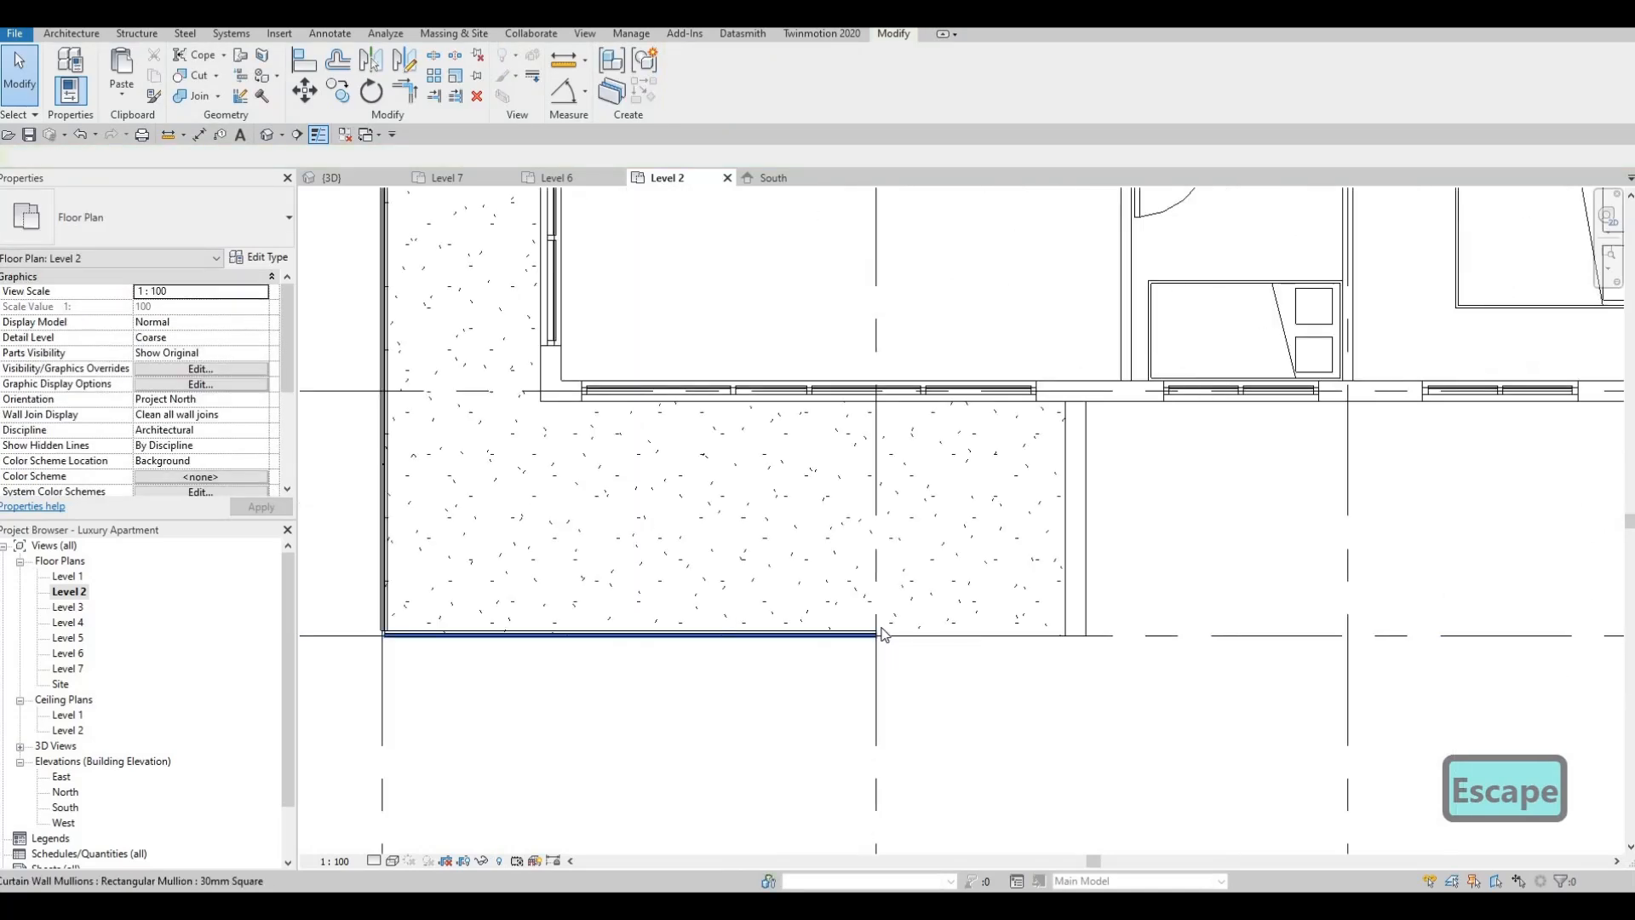
pyautogui.click(883, 635)
pyautogui.moveTo(878, 636); pyautogui.dragTo(1065, 636)
pyautogui.moveTo(952, 664); pyautogui.dragTo(952, 664)
pyautogui.press('Escape')
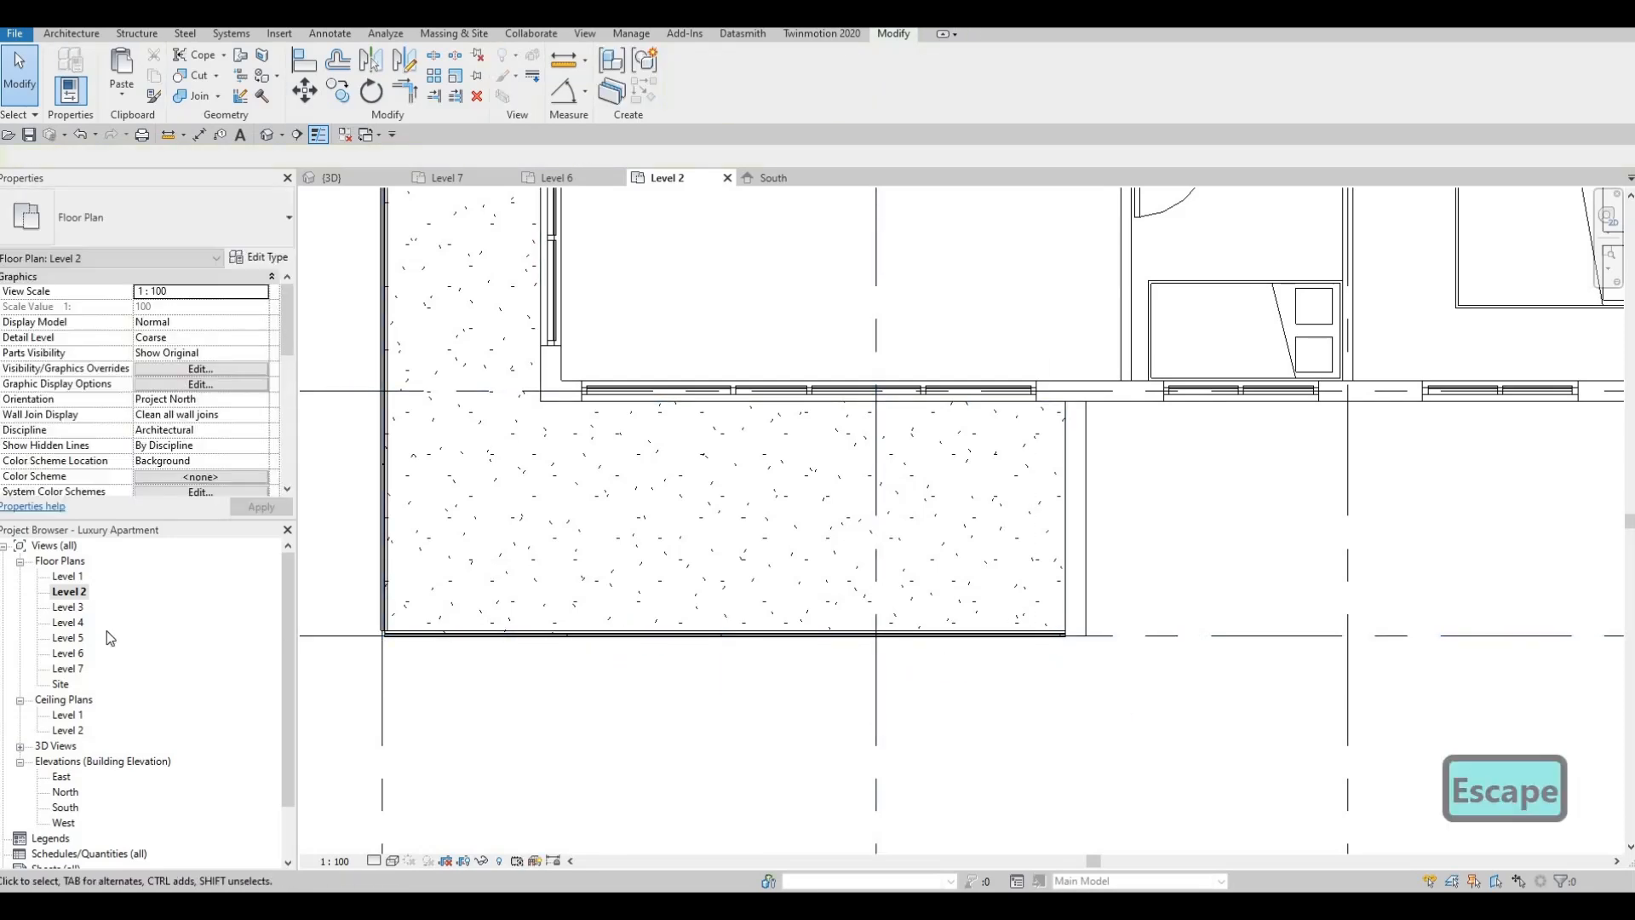
# - Edit the Level 3 balcony floor boundary in plan and extend the corner balcony's east edge to the vertical frame
pyautogui.doubleClick(68, 607)
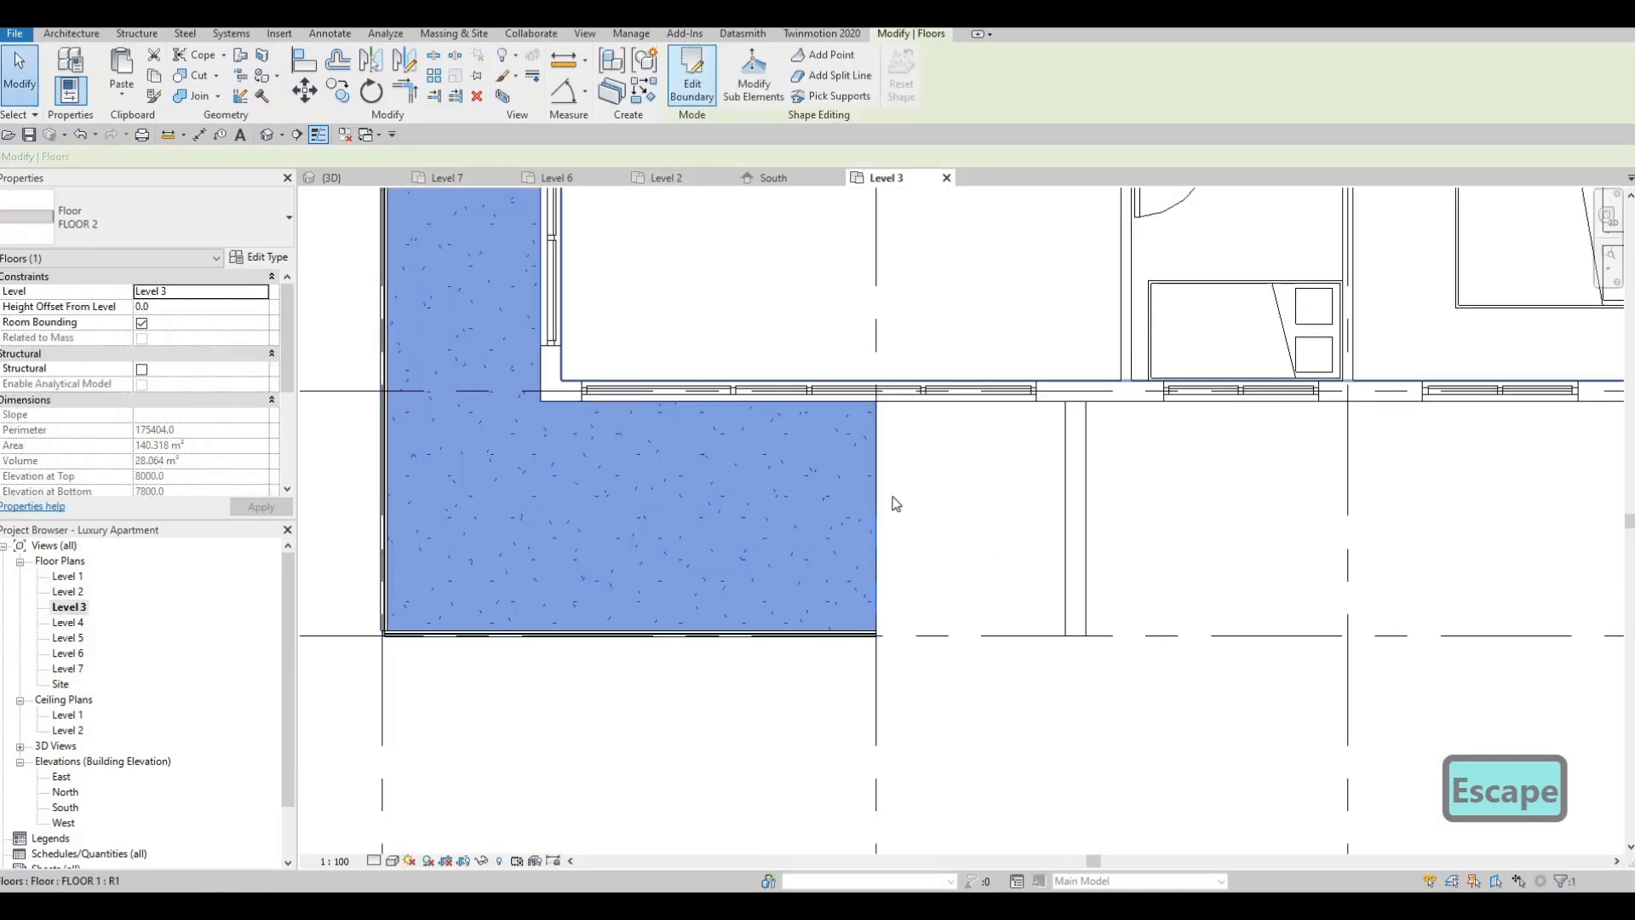
pyautogui.doubleClick(877, 464)
pyautogui.moveTo(902, 448); pyautogui.dragTo(1067, 458)
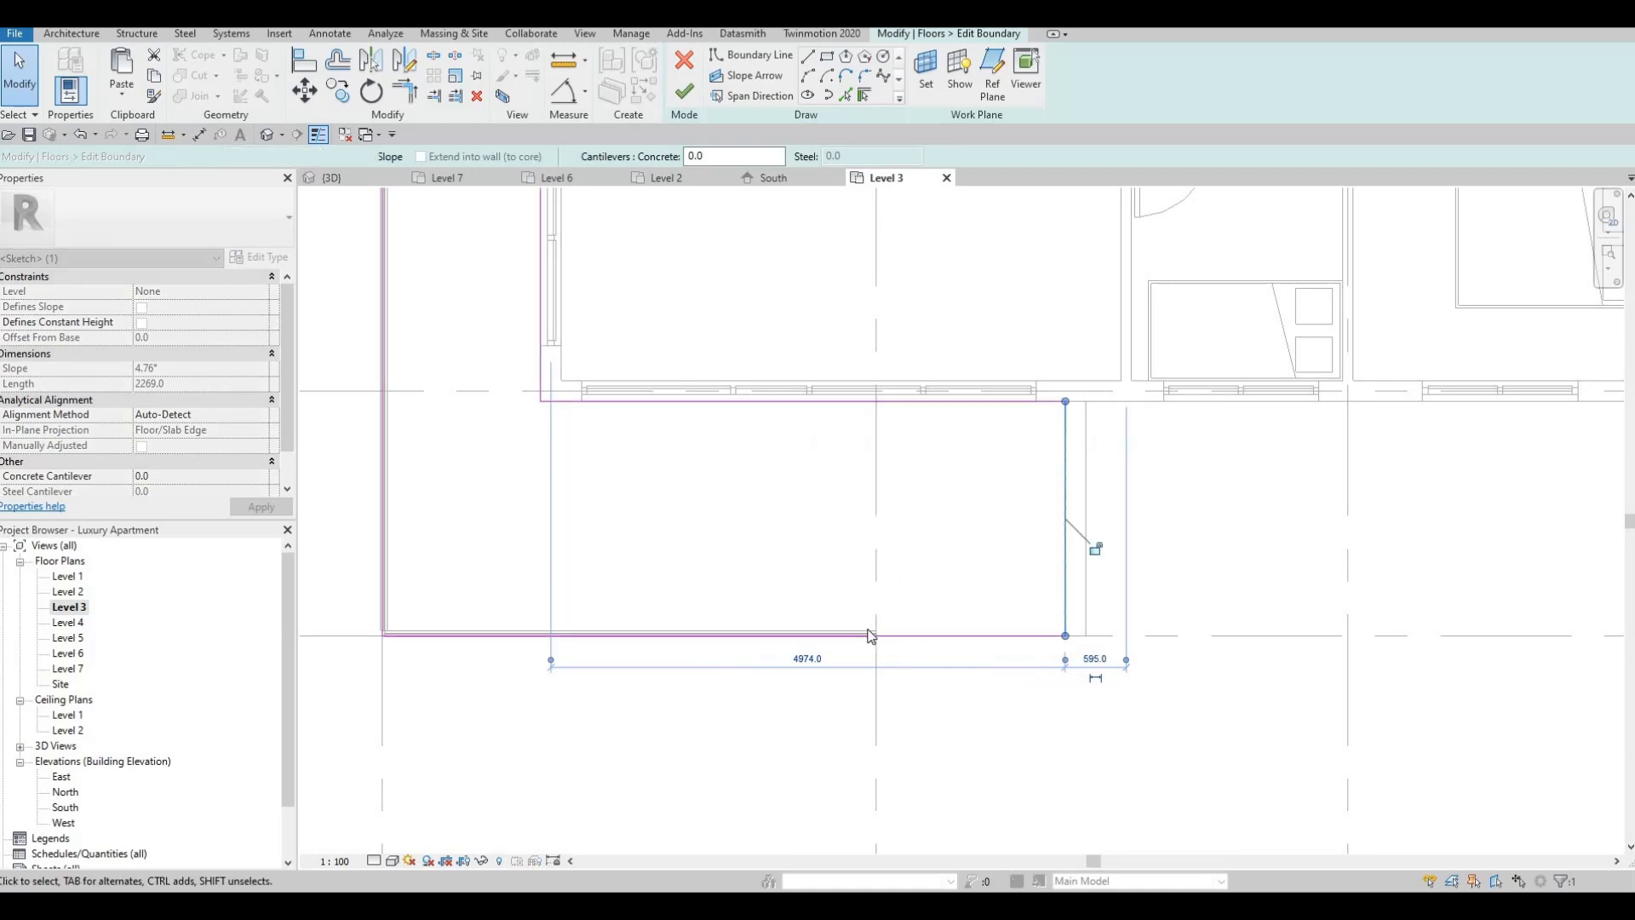
pyautogui.press('Escape')
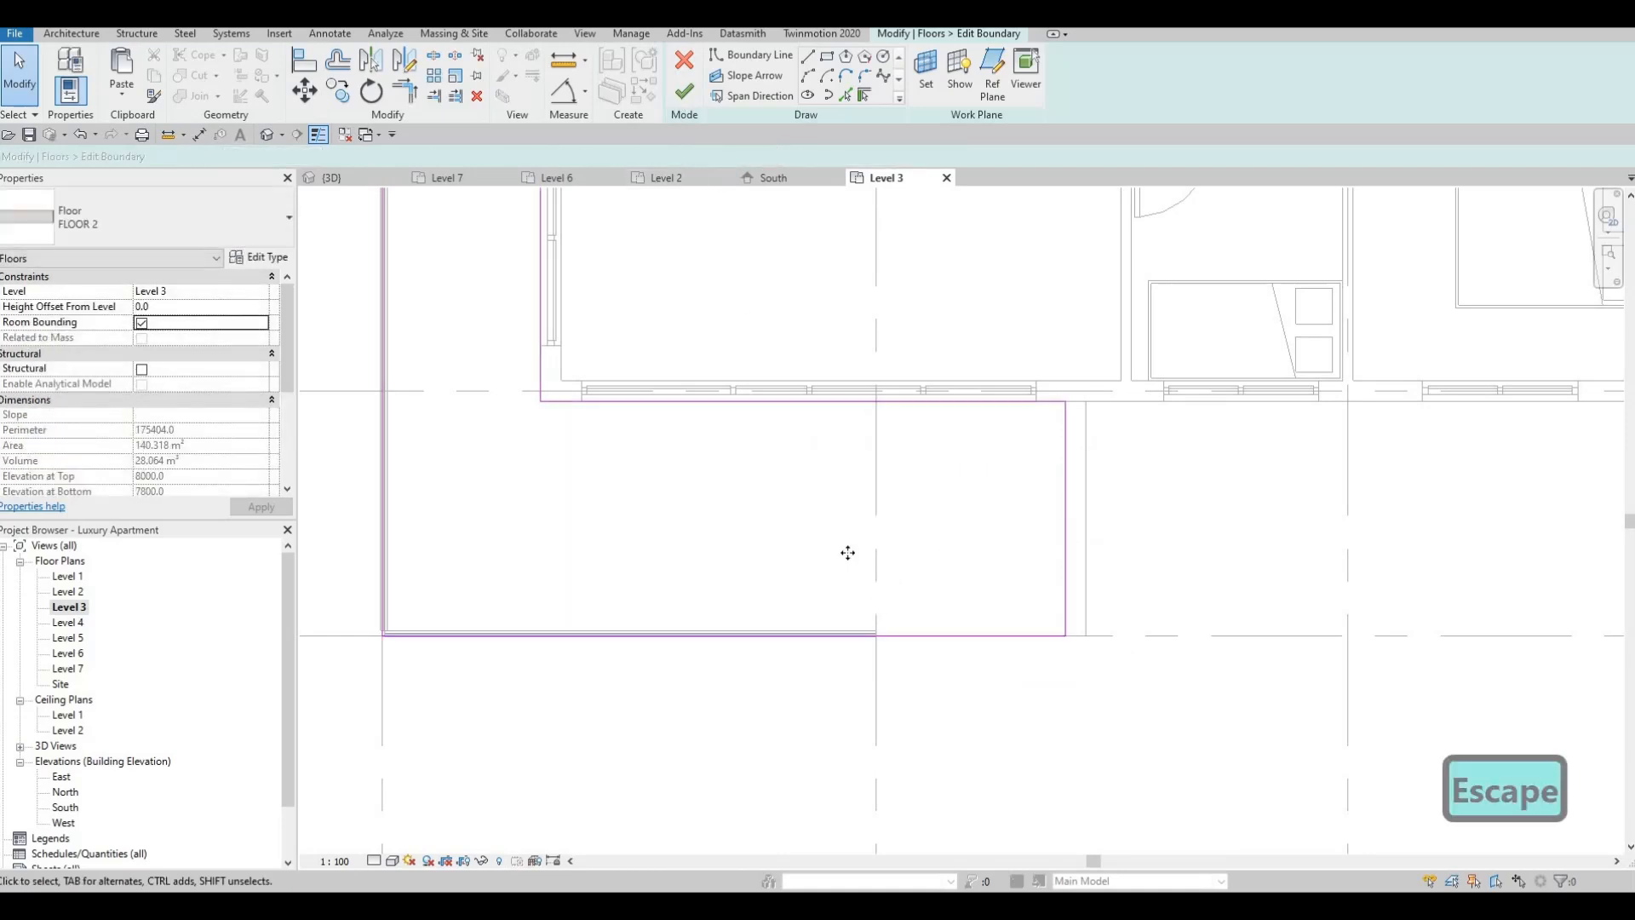
pyautogui.click(684, 92)
# - Extend the Level 3 corner balcony's front curtain wall railing to the near face of the vertical frame
pyautogui.scroll(3, 864, 656)
pyautogui.press('Escape')
pyautogui.moveTo(863, 662); pyautogui.dragTo(1193, 661)
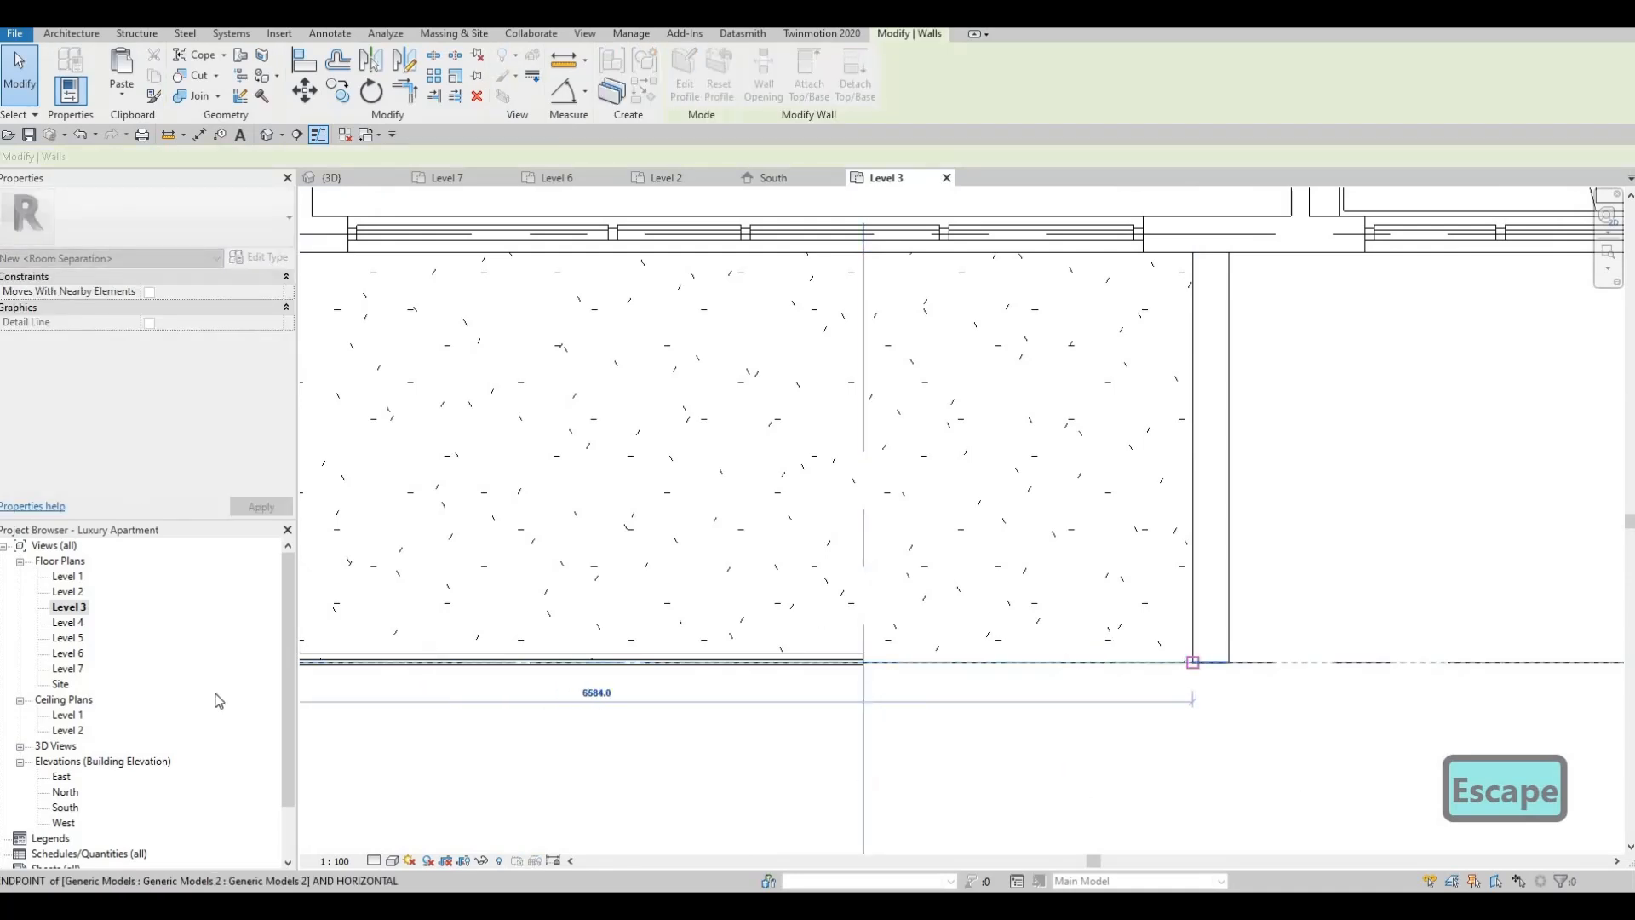
pyautogui.press('Escape')
# - Edit the Level 4 balcony floor boundary in plan and extend the corner balcony's east edge to the vertical frame
pyautogui.doubleClick(68, 622)
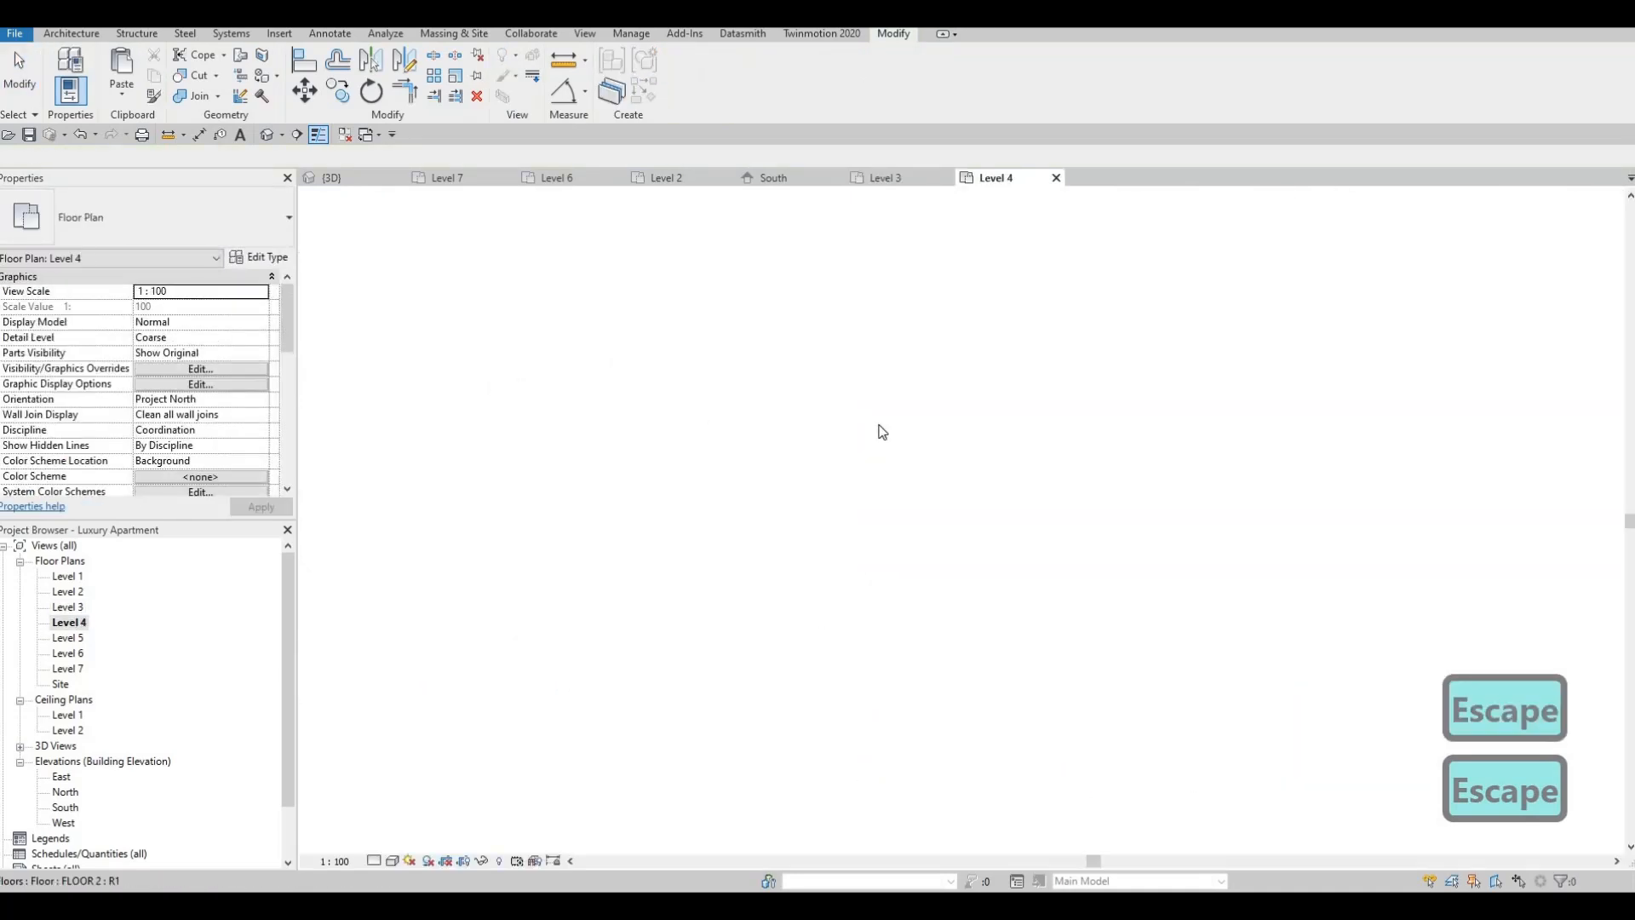
pyautogui.press('Escape')
pyautogui.click(863, 332)
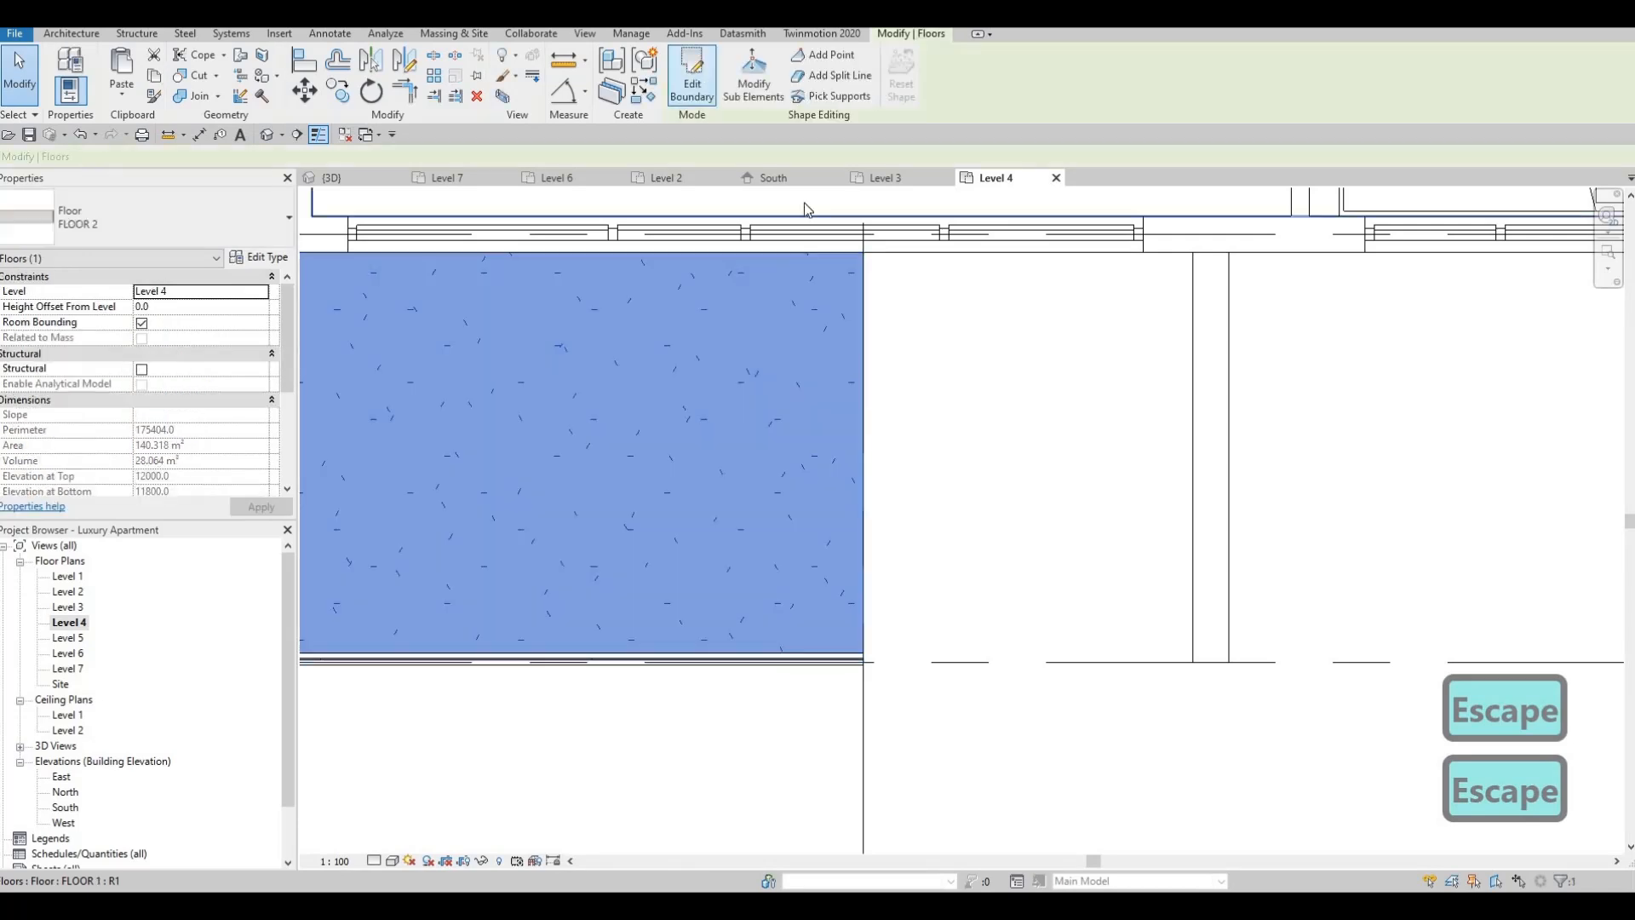
pyautogui.doubleClick(863, 327)
pyautogui.moveTo(863, 327)
pyautogui.mouseDown()
pyautogui.moveTo(1200, 352)
pyautogui.moveTo(1176, 363)
pyautogui.mouseUp()
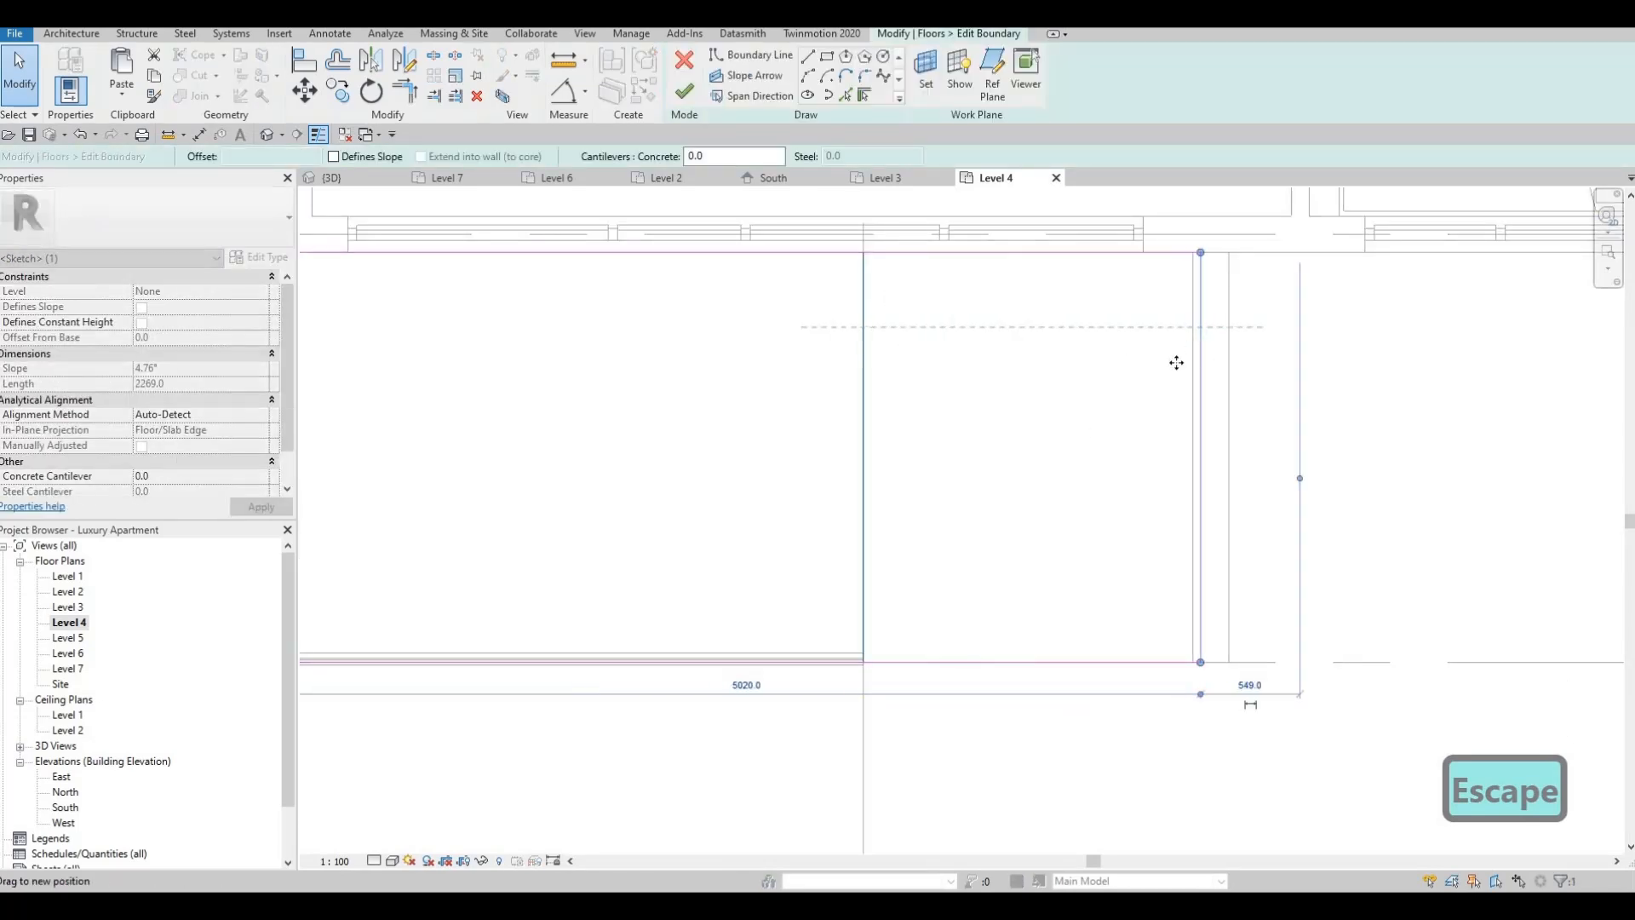
pyautogui.press('Escape')
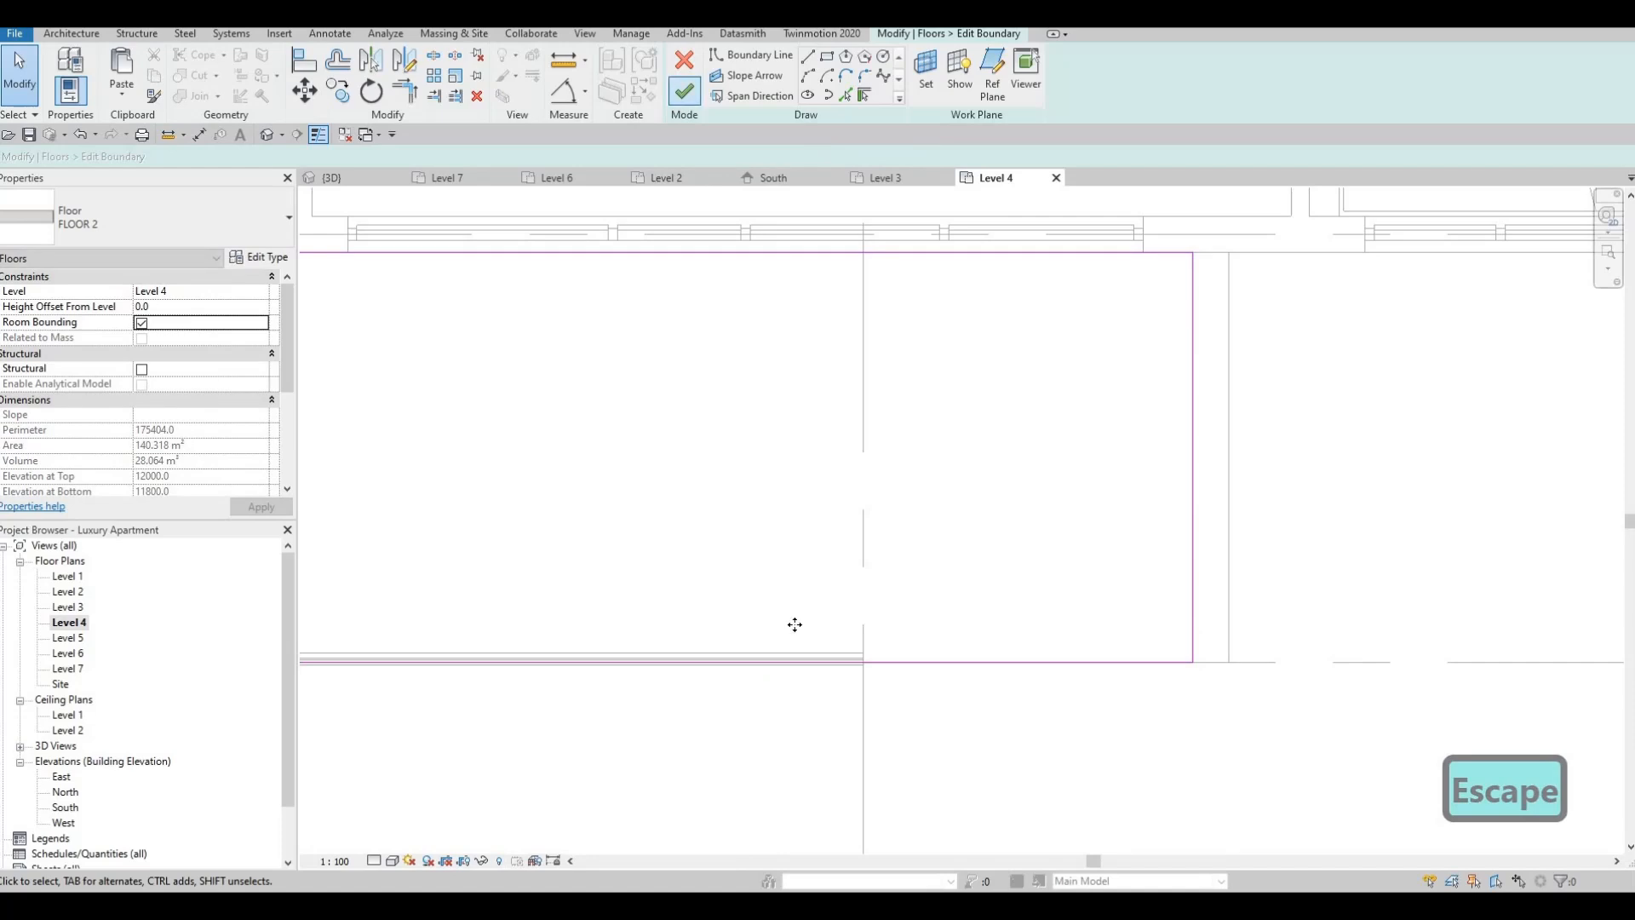
# - Extend the Level 4 corner balcony's front curtain wall railing to the near face of the vertical frame
pyautogui.press('Escape')
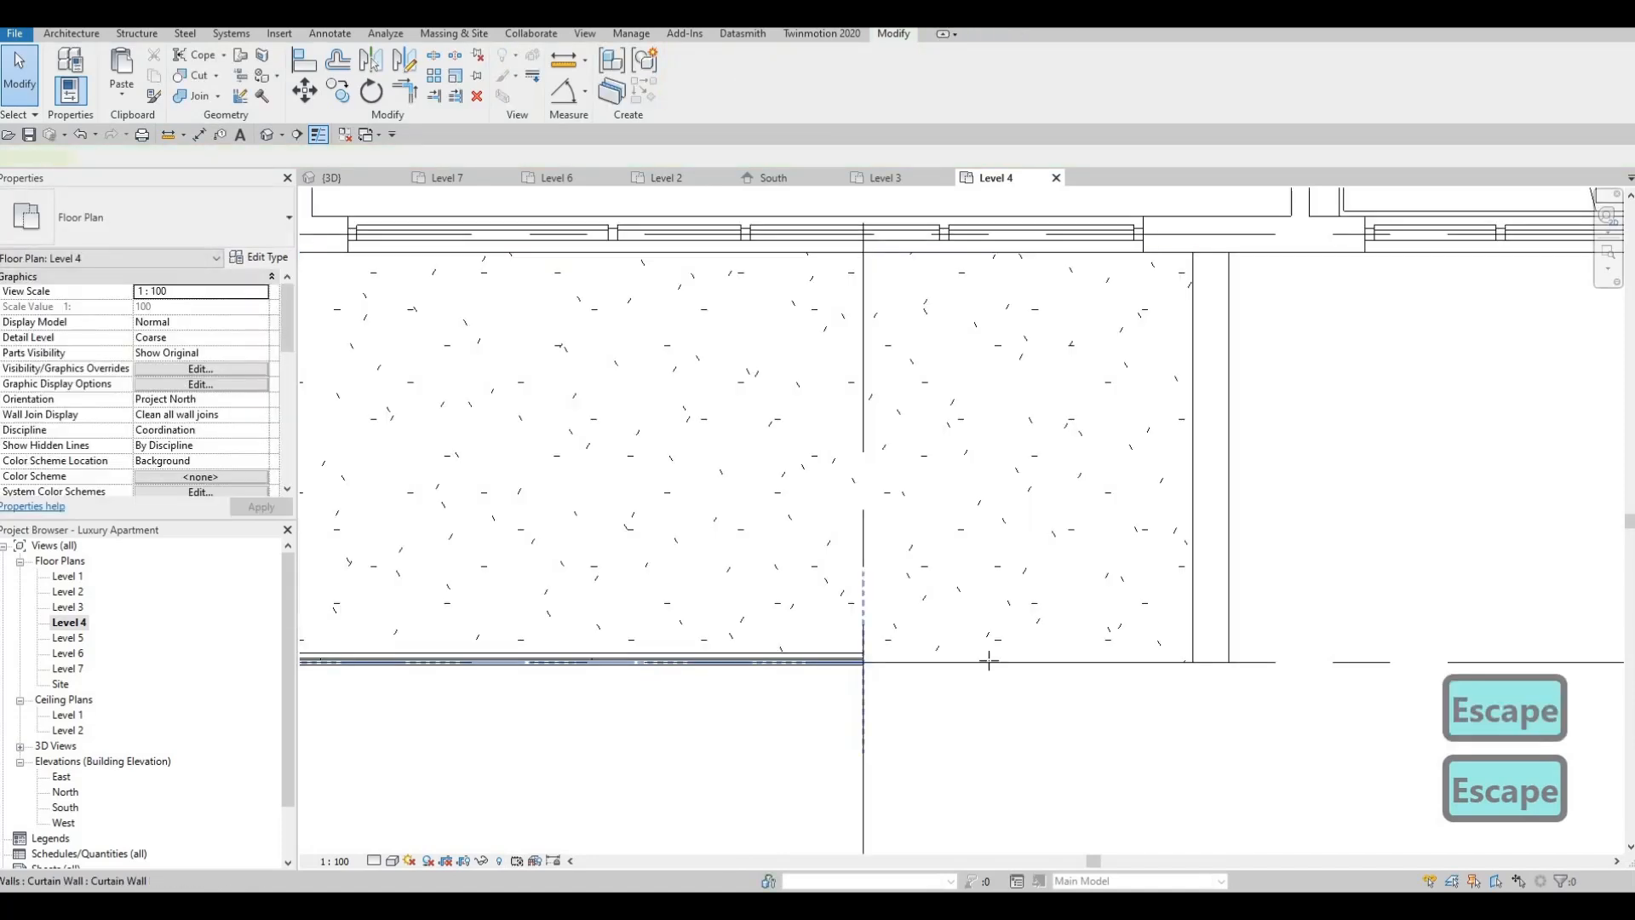
pyautogui.click(989, 660)
pyautogui.moveTo(1190, 666); pyautogui.dragTo(1192, 663)
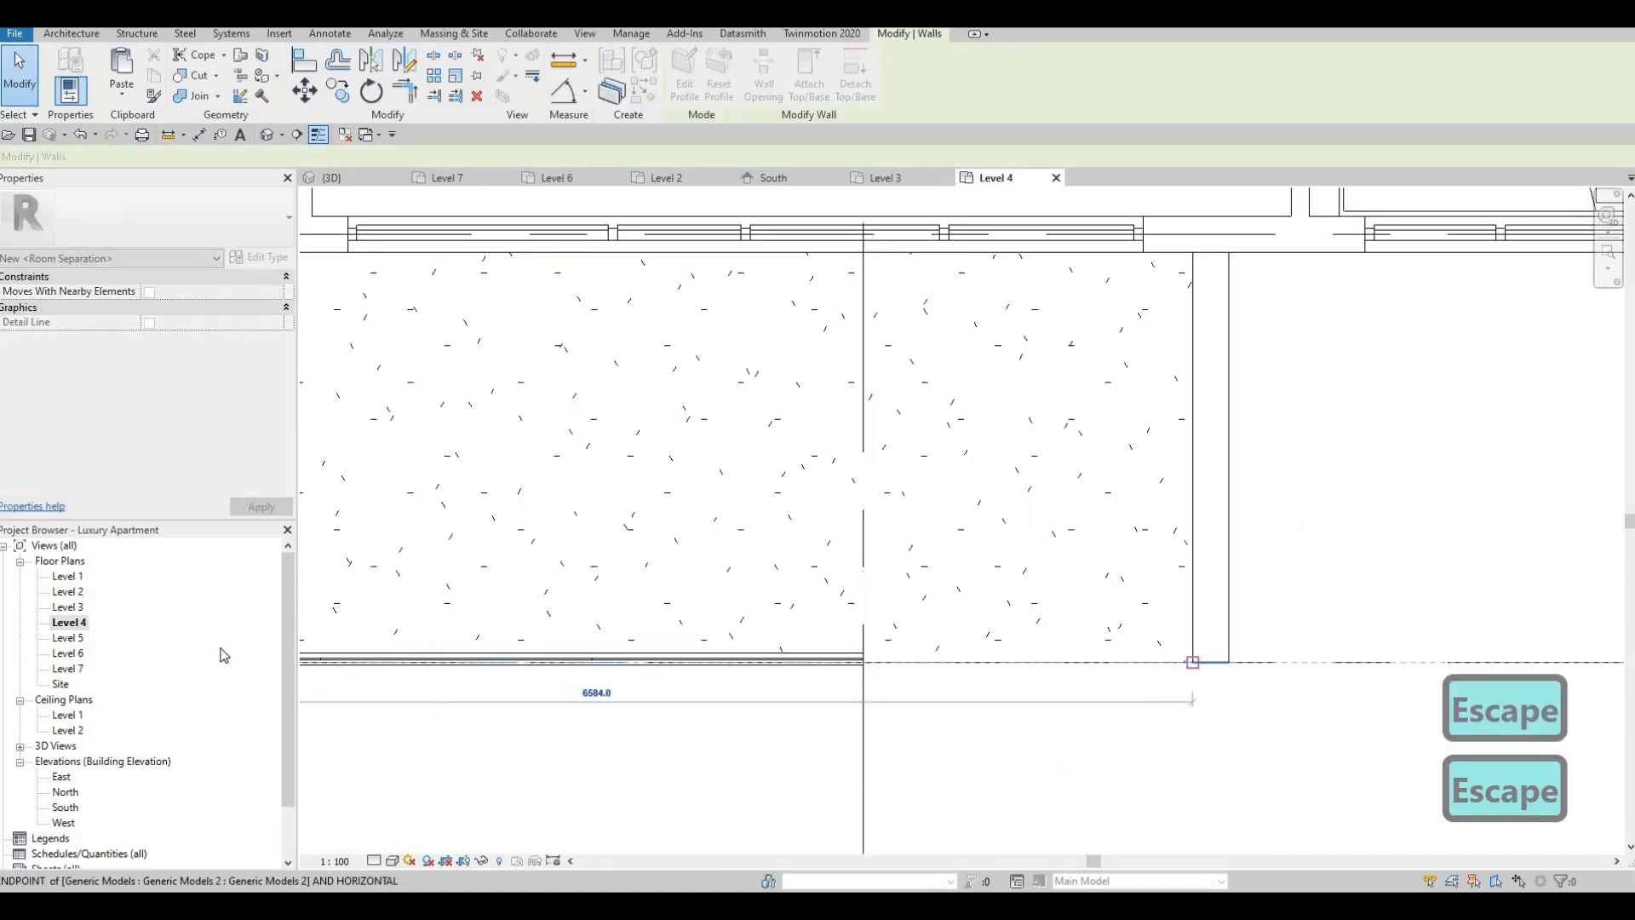
# - Edit the Level 5 balcony floor boundary in plan and extend the corner balcony's east edge to the vertical frame
pyautogui.click(68, 640)
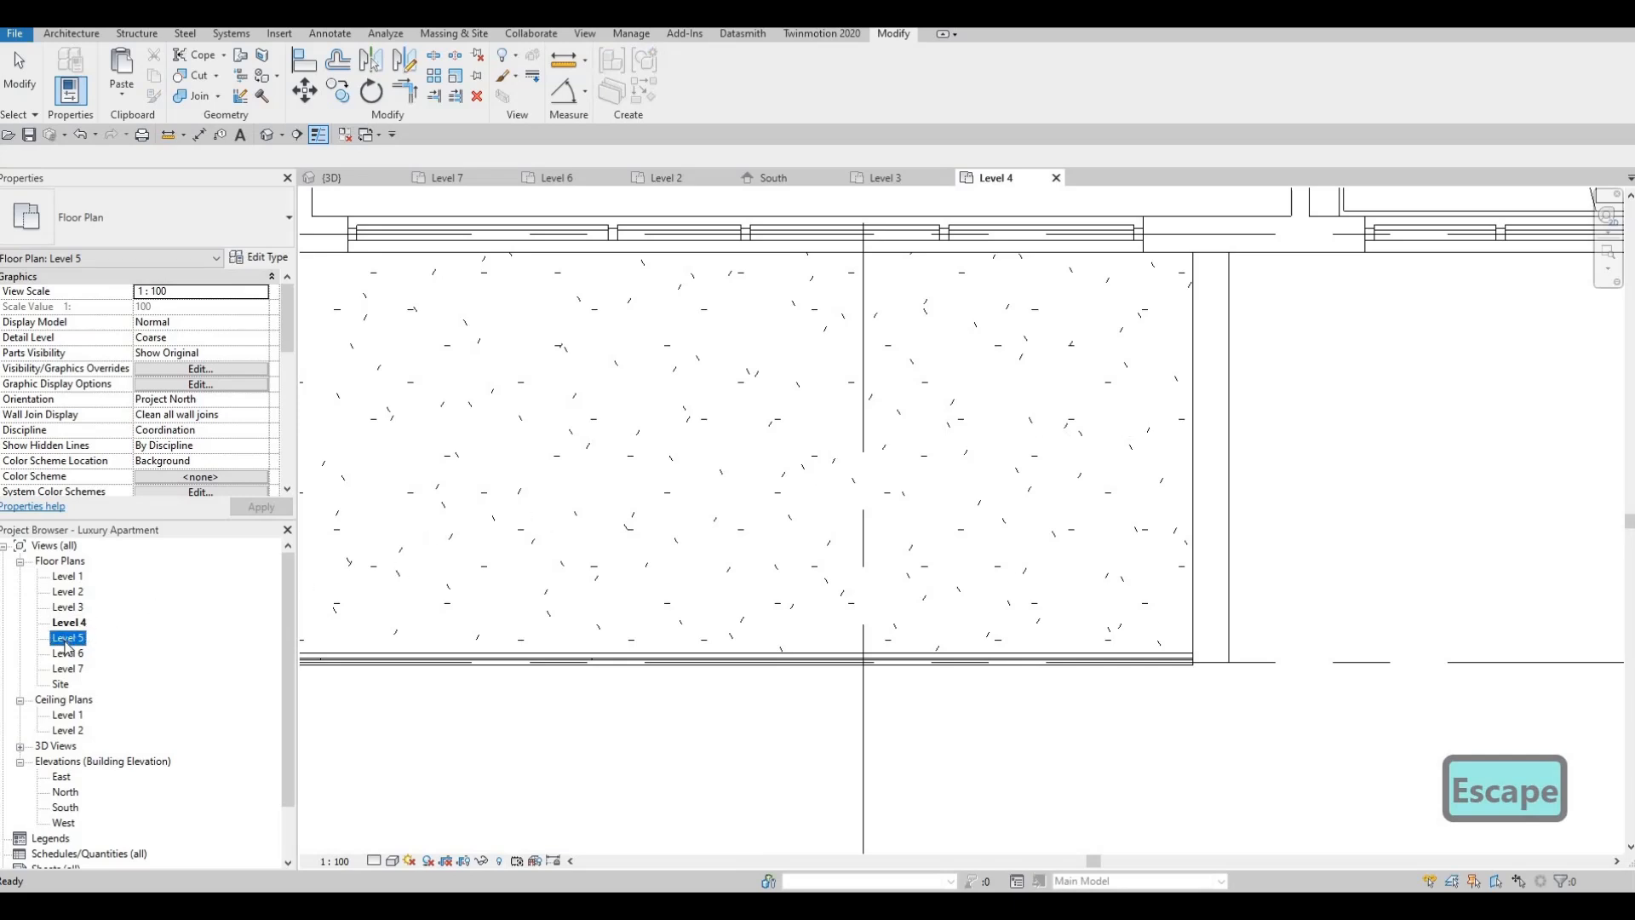
pyautogui.click(72, 625)
pyautogui.press('Escape')
pyautogui.click(862, 410)
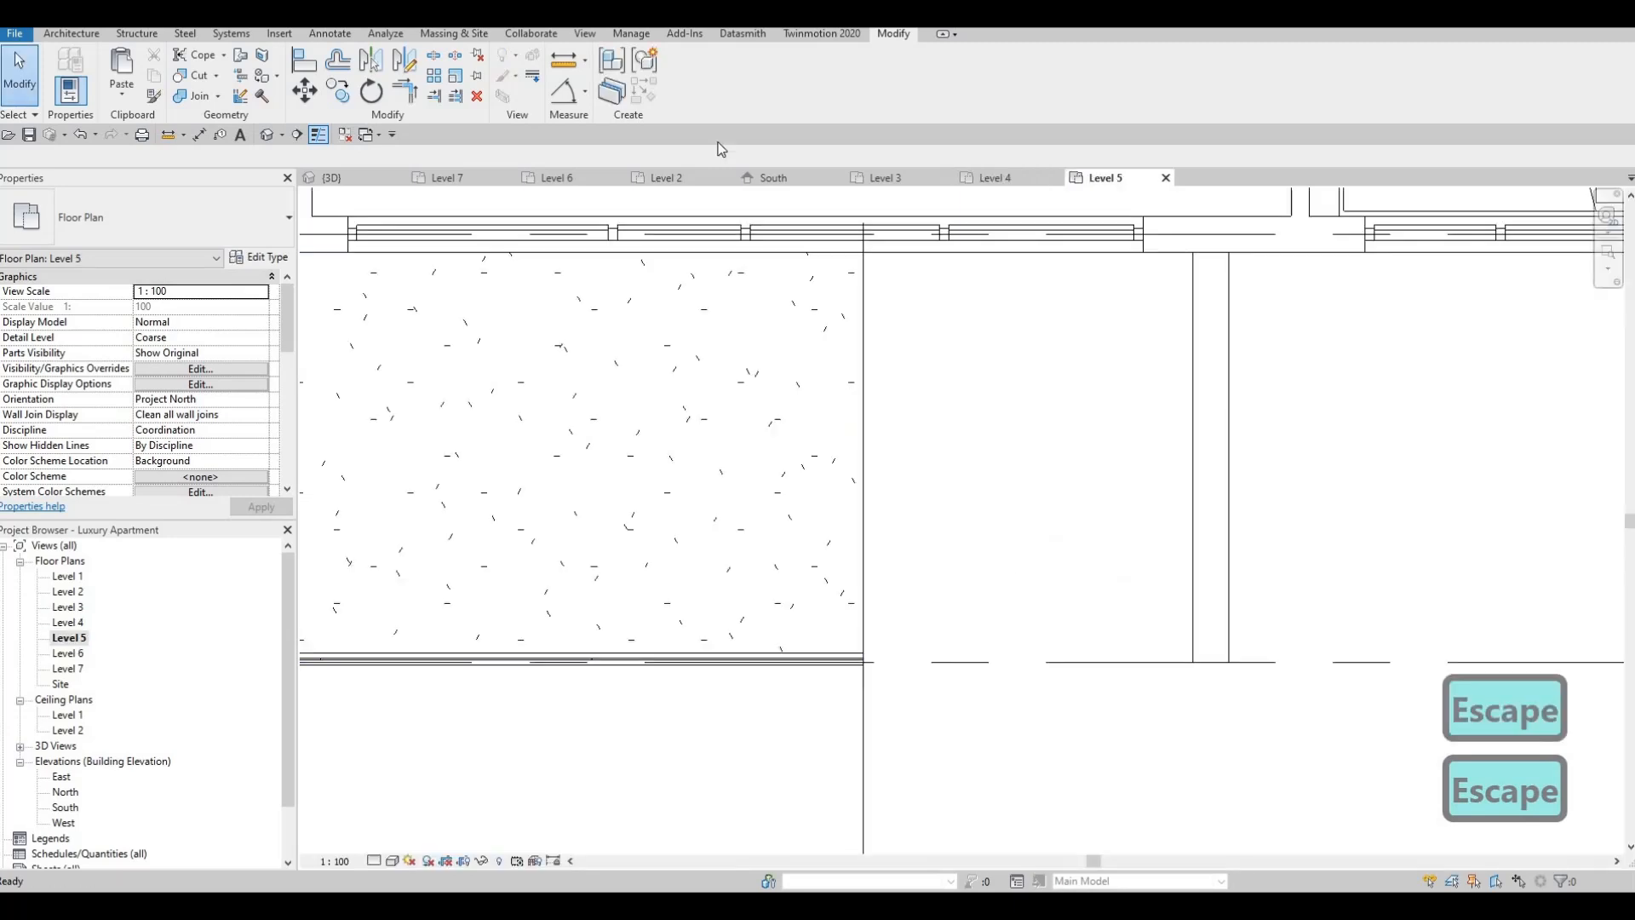
pyautogui.click(691, 80)
pyautogui.click(861, 369)
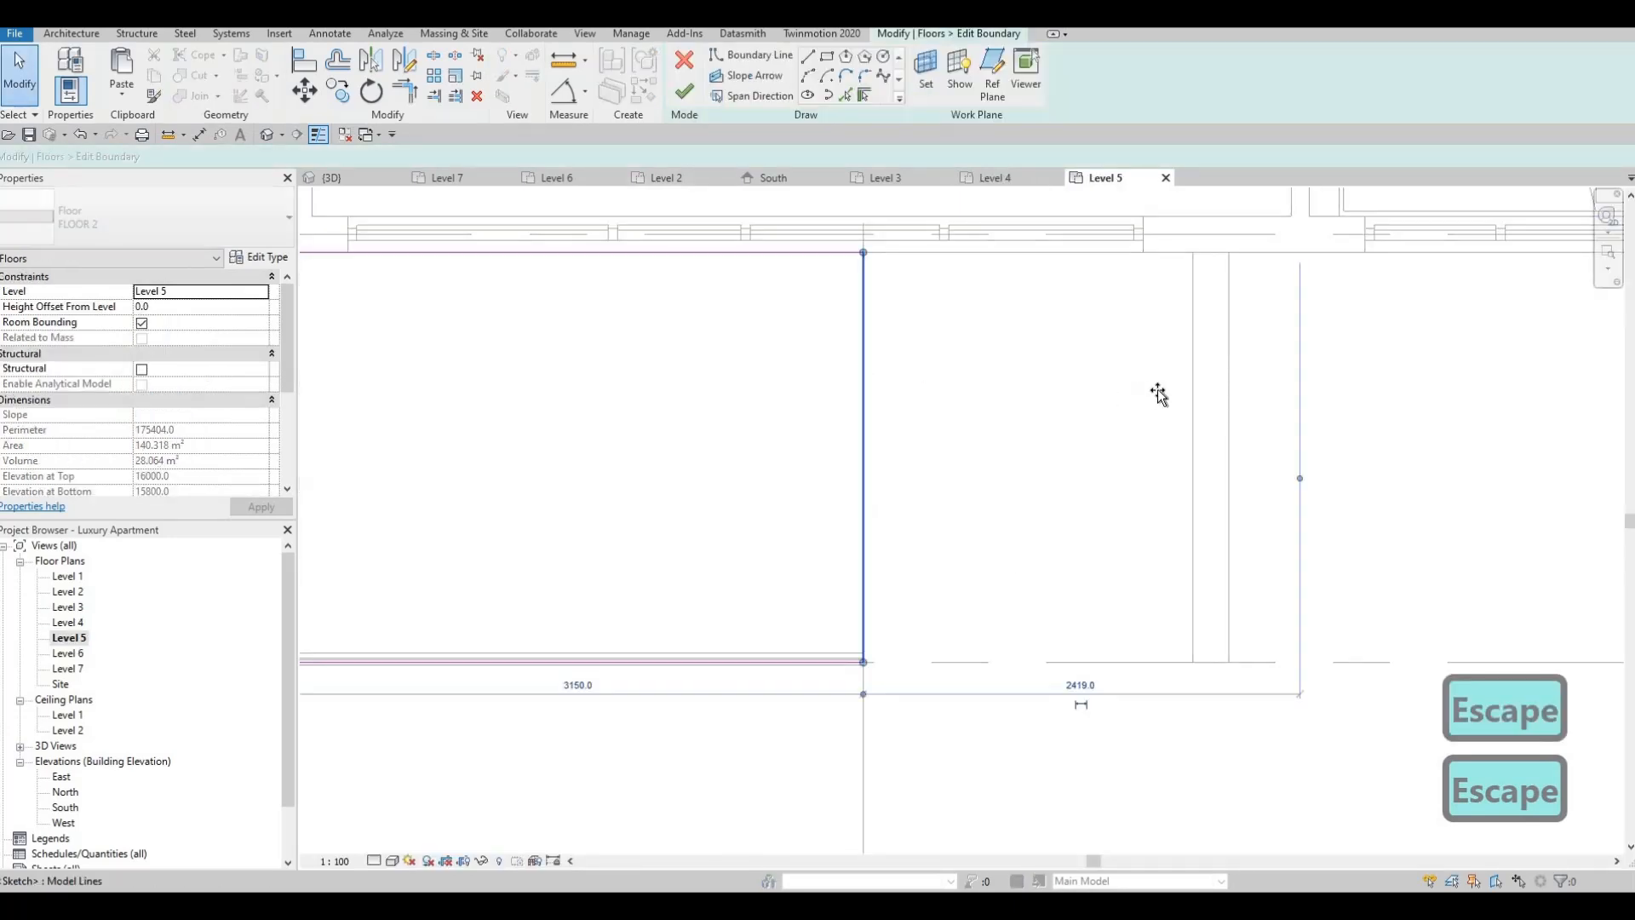
pyautogui.moveTo(1186, 397); pyautogui.dragTo(1191, 409)
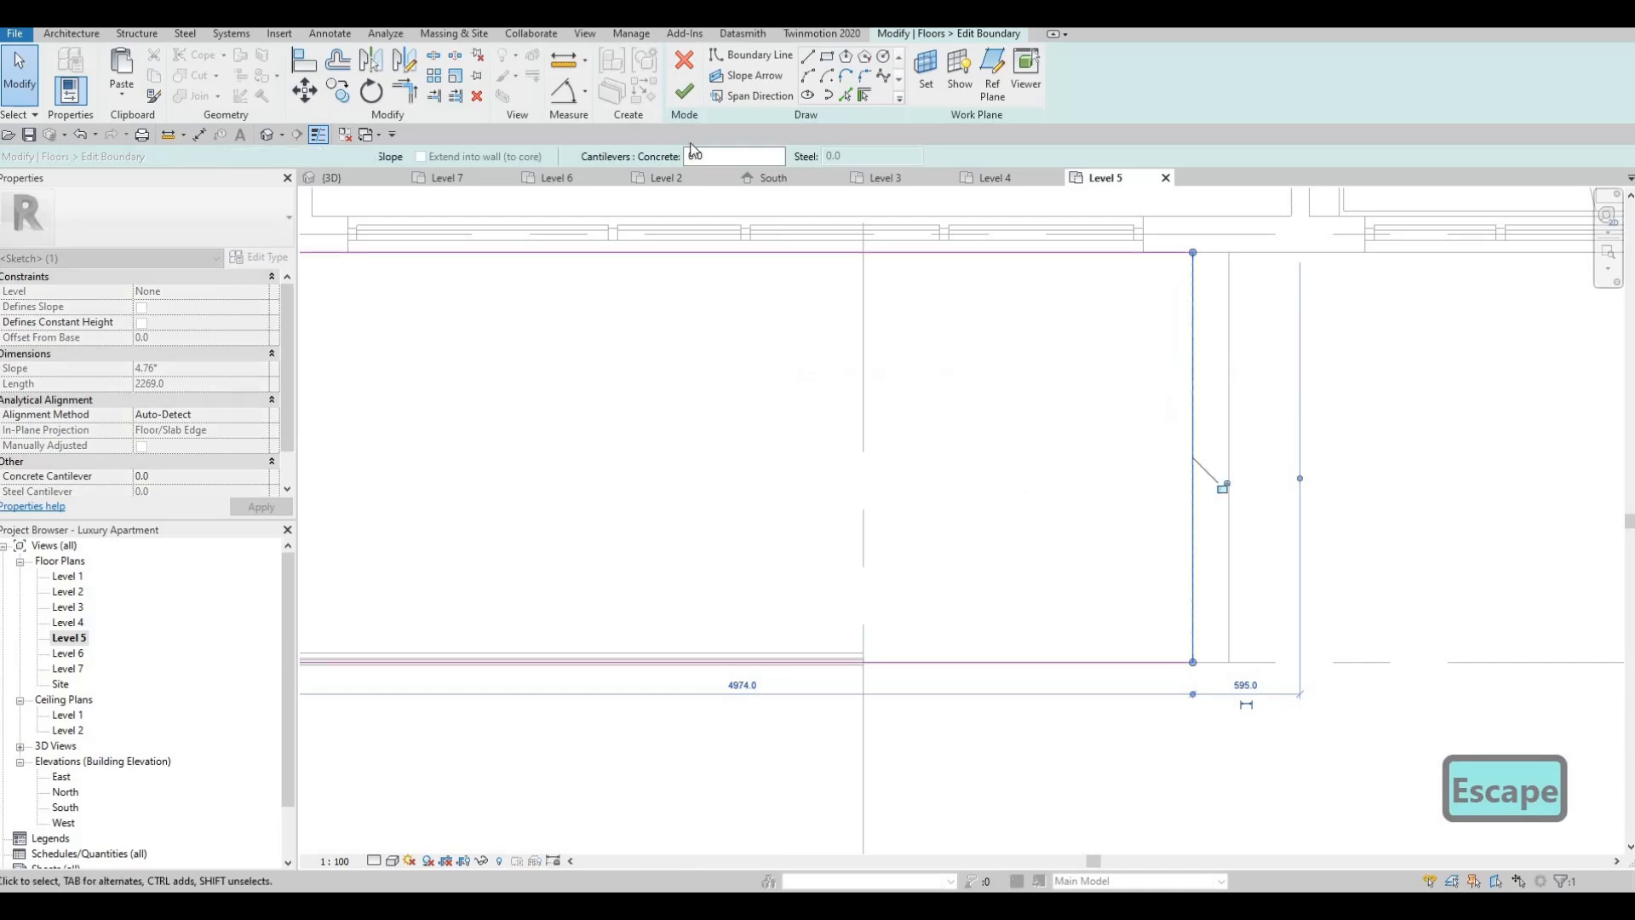
pyautogui.press('Escape')
pyautogui.click(684, 92)
pyautogui.press('Escape')
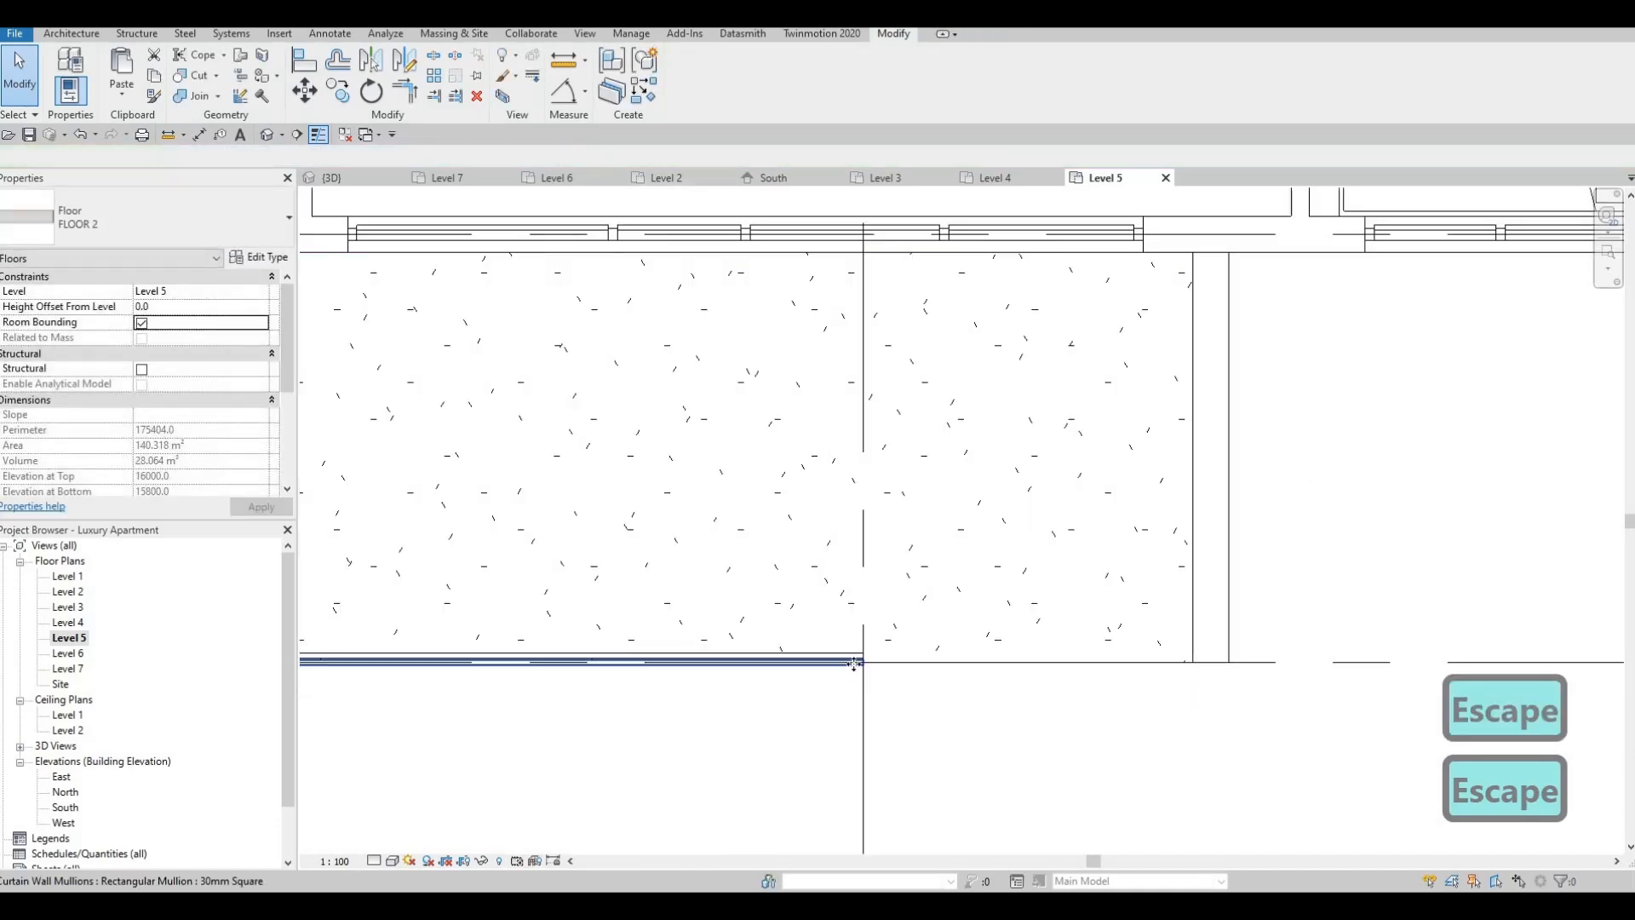
# - Extend the Level 5 corner balcony's front curtain wall railing to the near face of the vertical frame
pyautogui.click(874, 659)
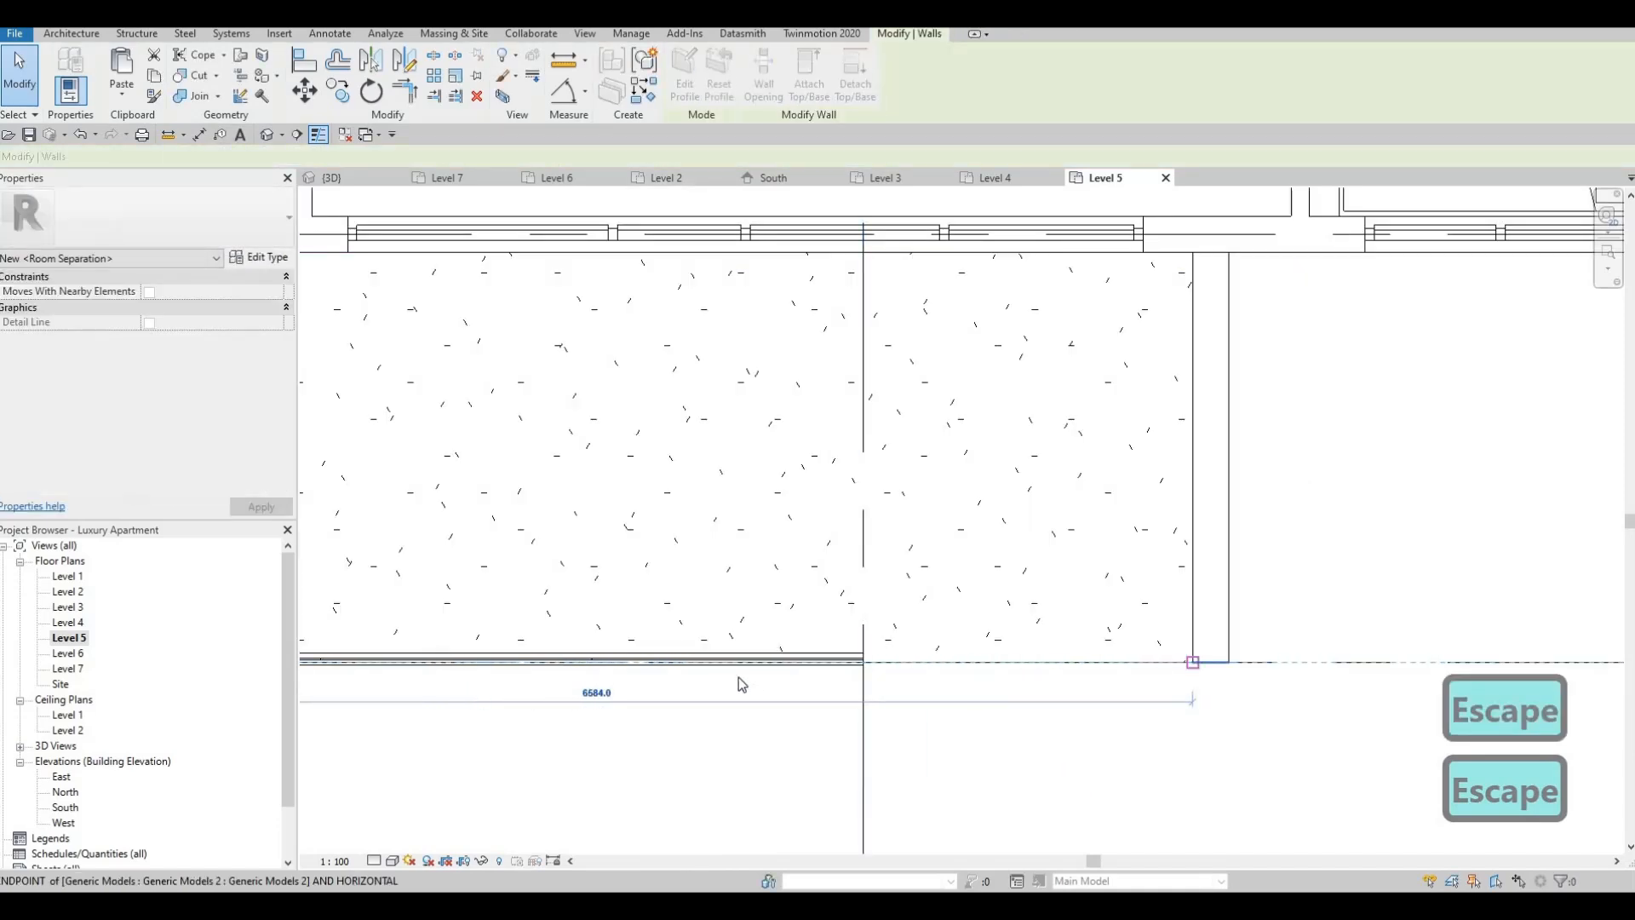
pyautogui.press('Escape')
# - Edit the Level 6 balcony floor boundary in plan and extend the corner balcony's east edge to the vertical frame
pyautogui.doubleClick(121, 654)
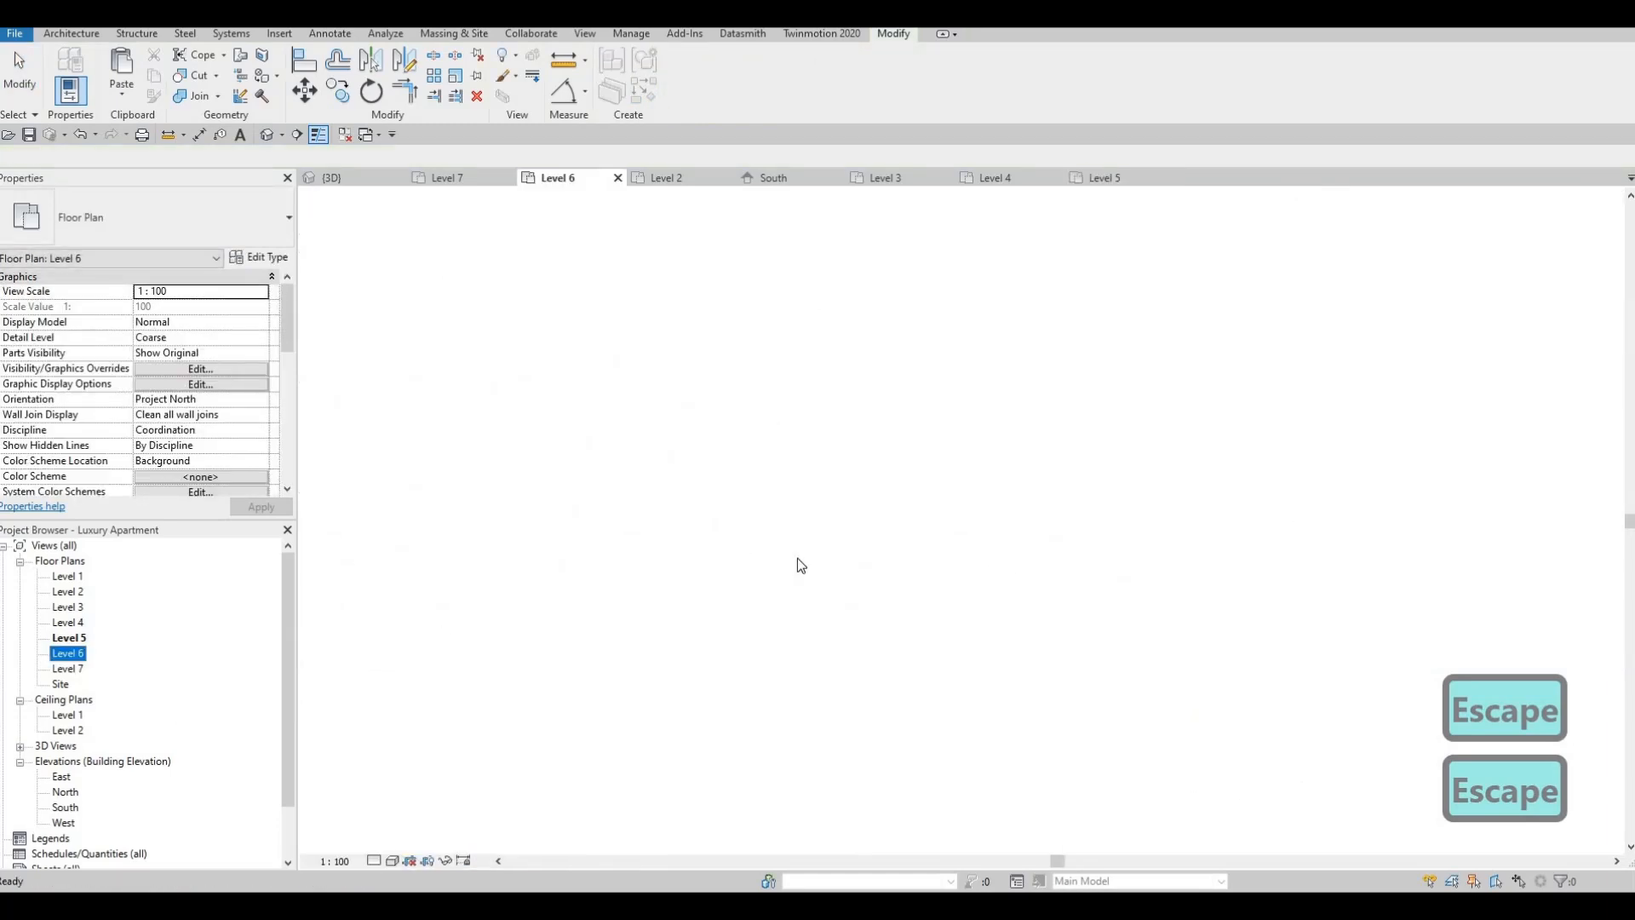
pyautogui.scroll(-4, 1056, 575)
pyautogui.scroll(4, 749, 492)
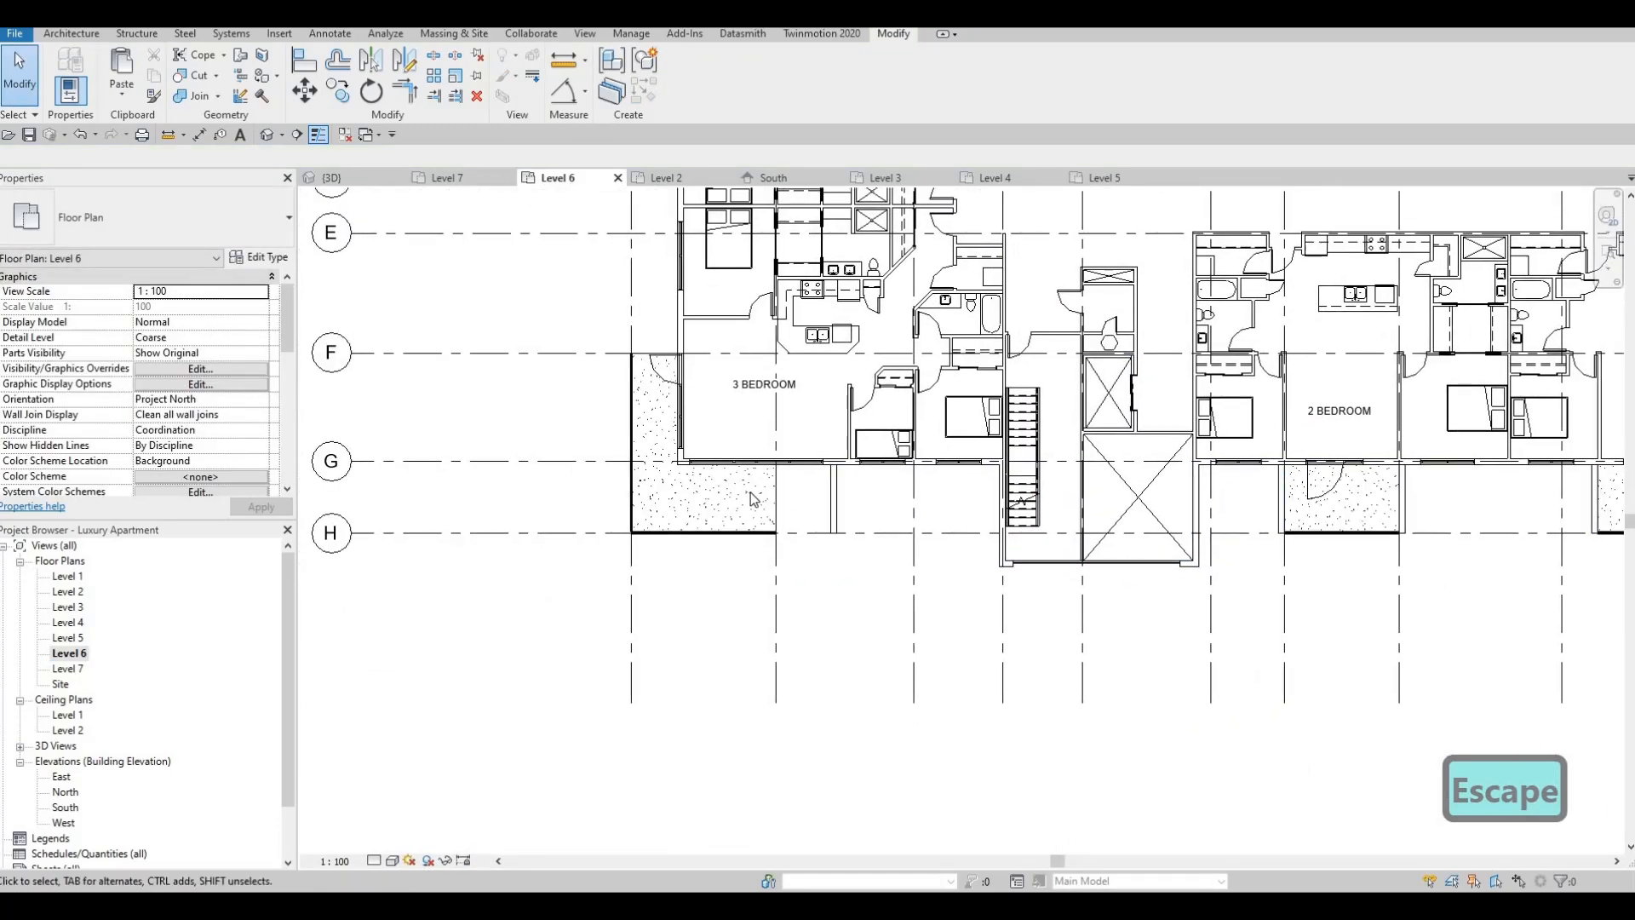
pyautogui.click(749, 492)
pyautogui.click(693, 78)
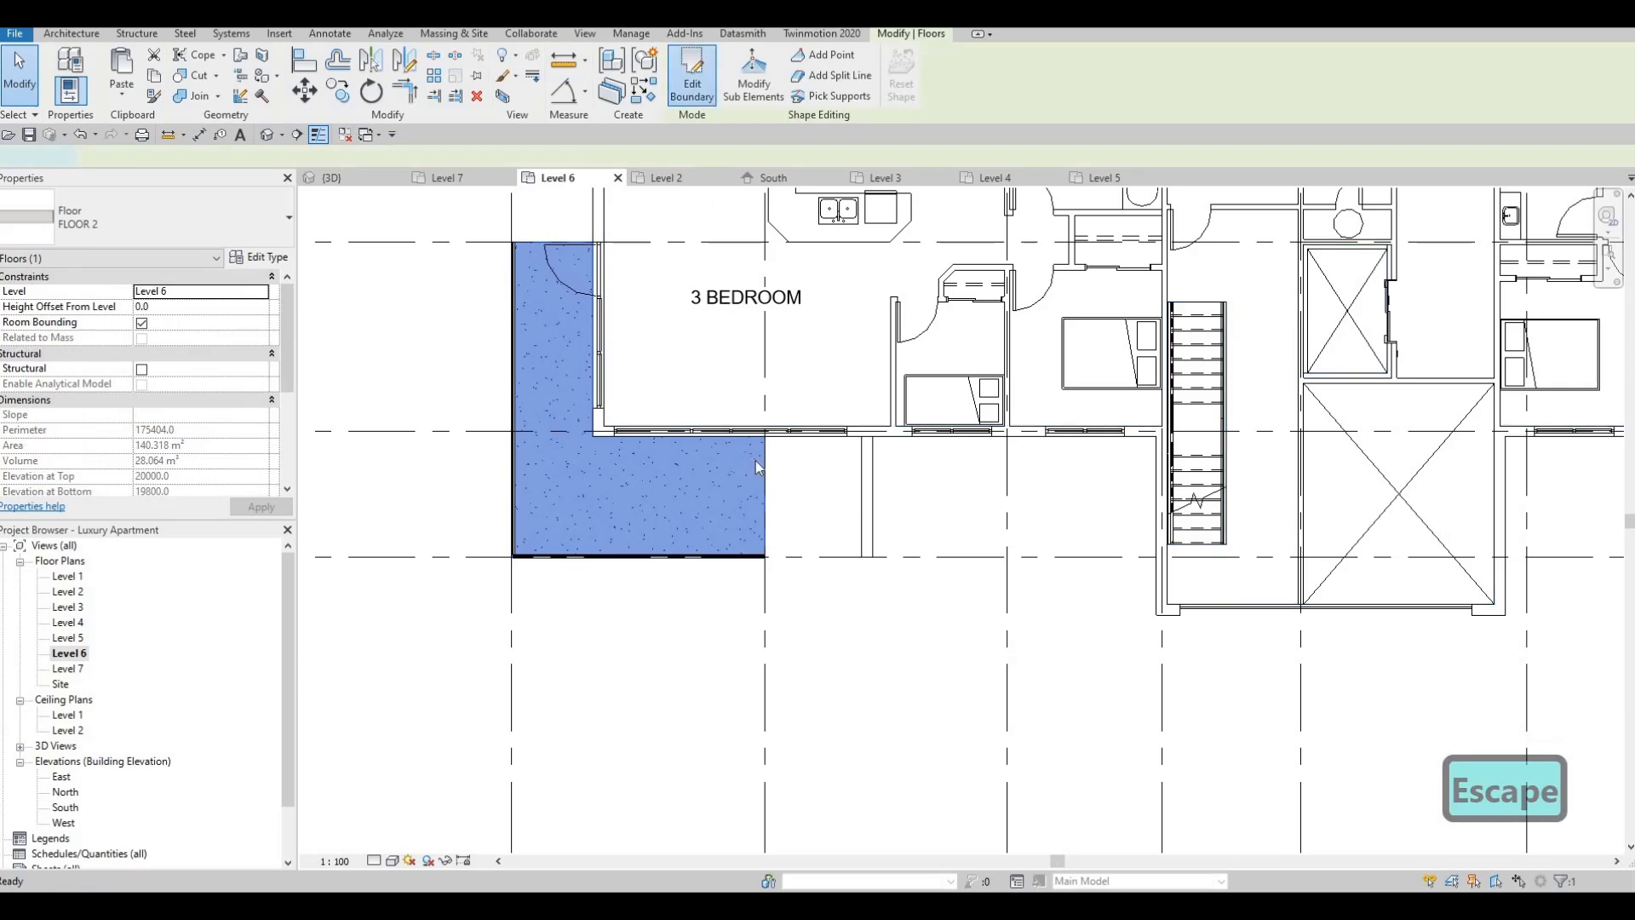
pyautogui.moveTo(765, 463); pyautogui.dragTo(872, 466)
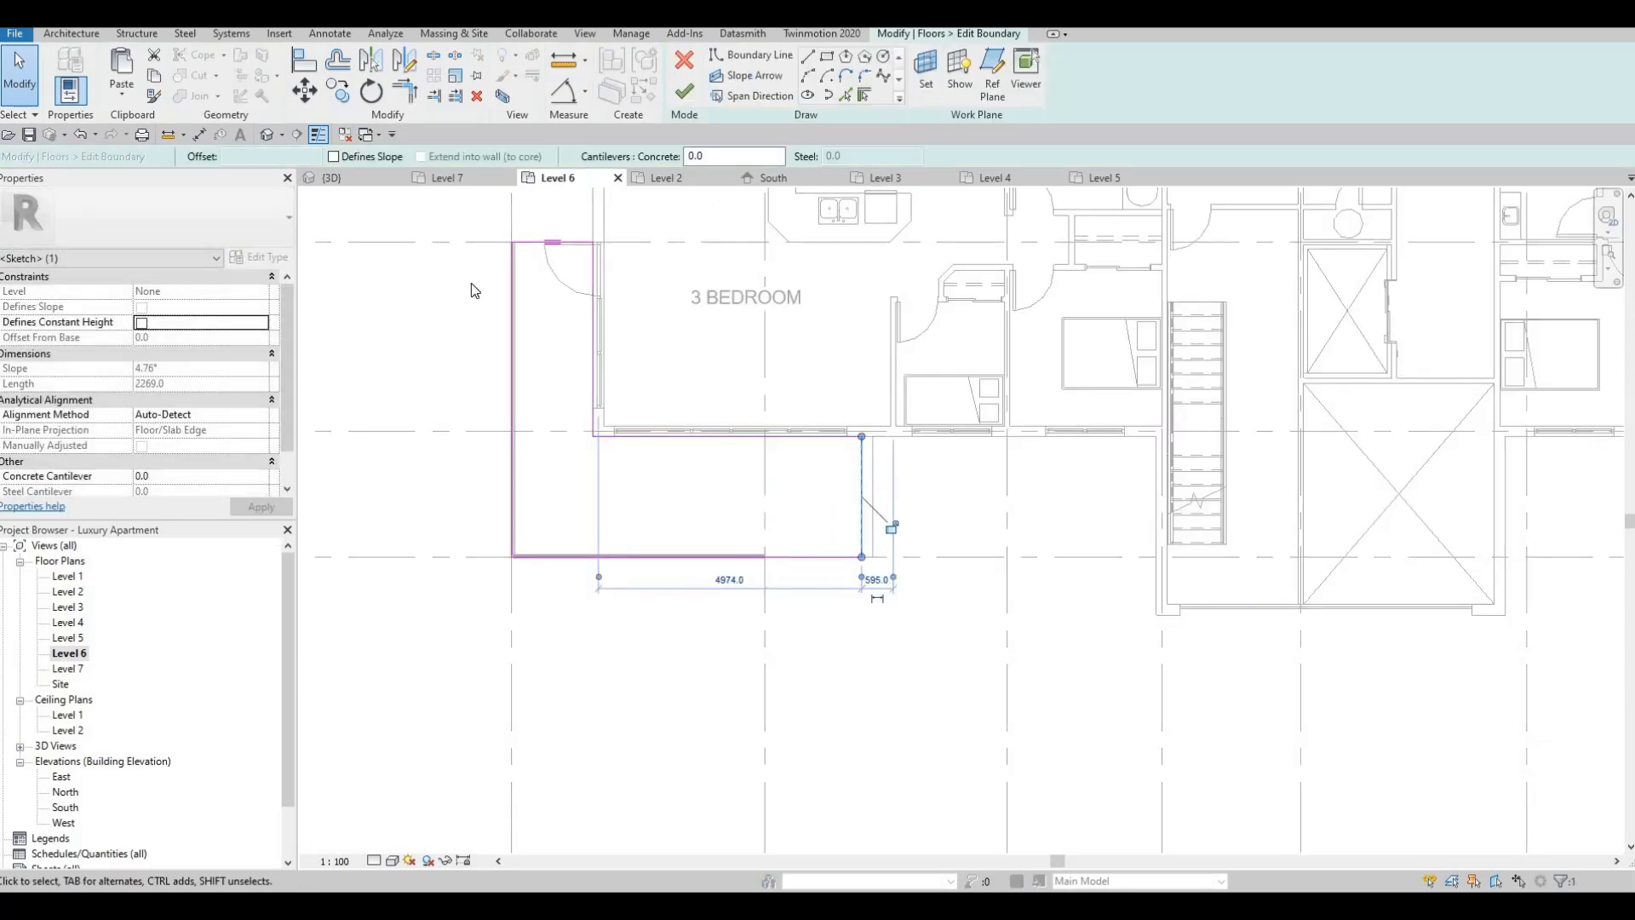
pyautogui.scroll(2, 771, 581)
pyautogui.press('Escape')
pyautogui.press('Escape')
# - Extend the Level 6 corner balcony's front curtain wall railing to the near face of the vertical frame
pyautogui.click(791, 571)
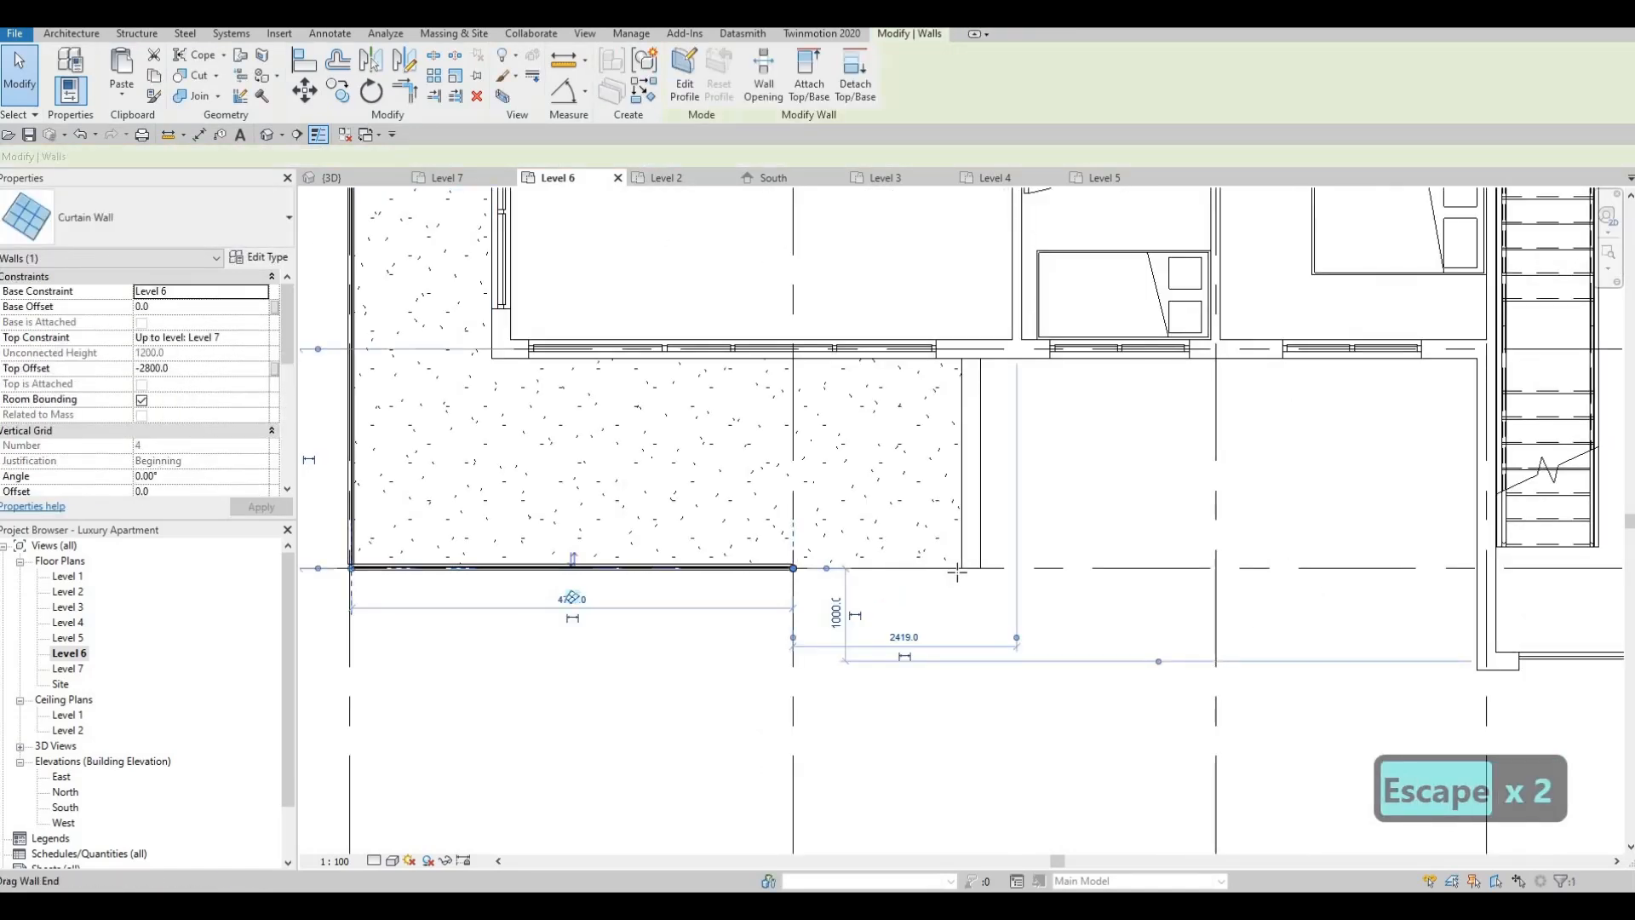
pyautogui.press('Escape')
pyautogui.scroll(-2, 756, 575)
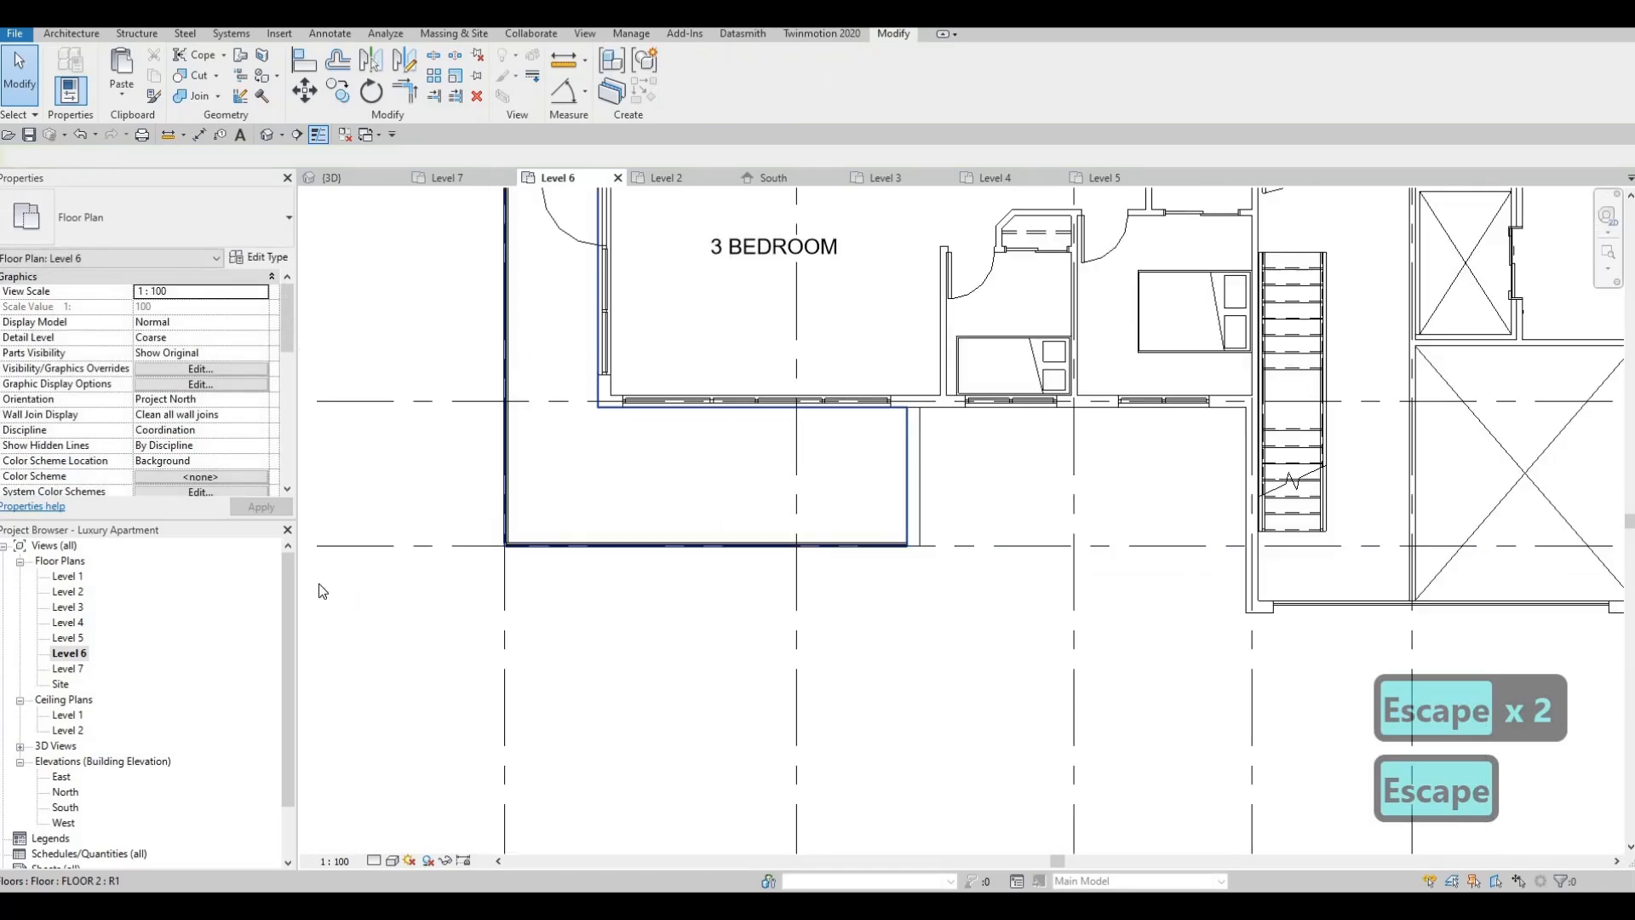
# - Edit the Level 7 balcony slab boundary and extend its corner slab's east edge to the vertical frame, using the Level 6 plan for reference
pyautogui.doubleClick(68, 669)
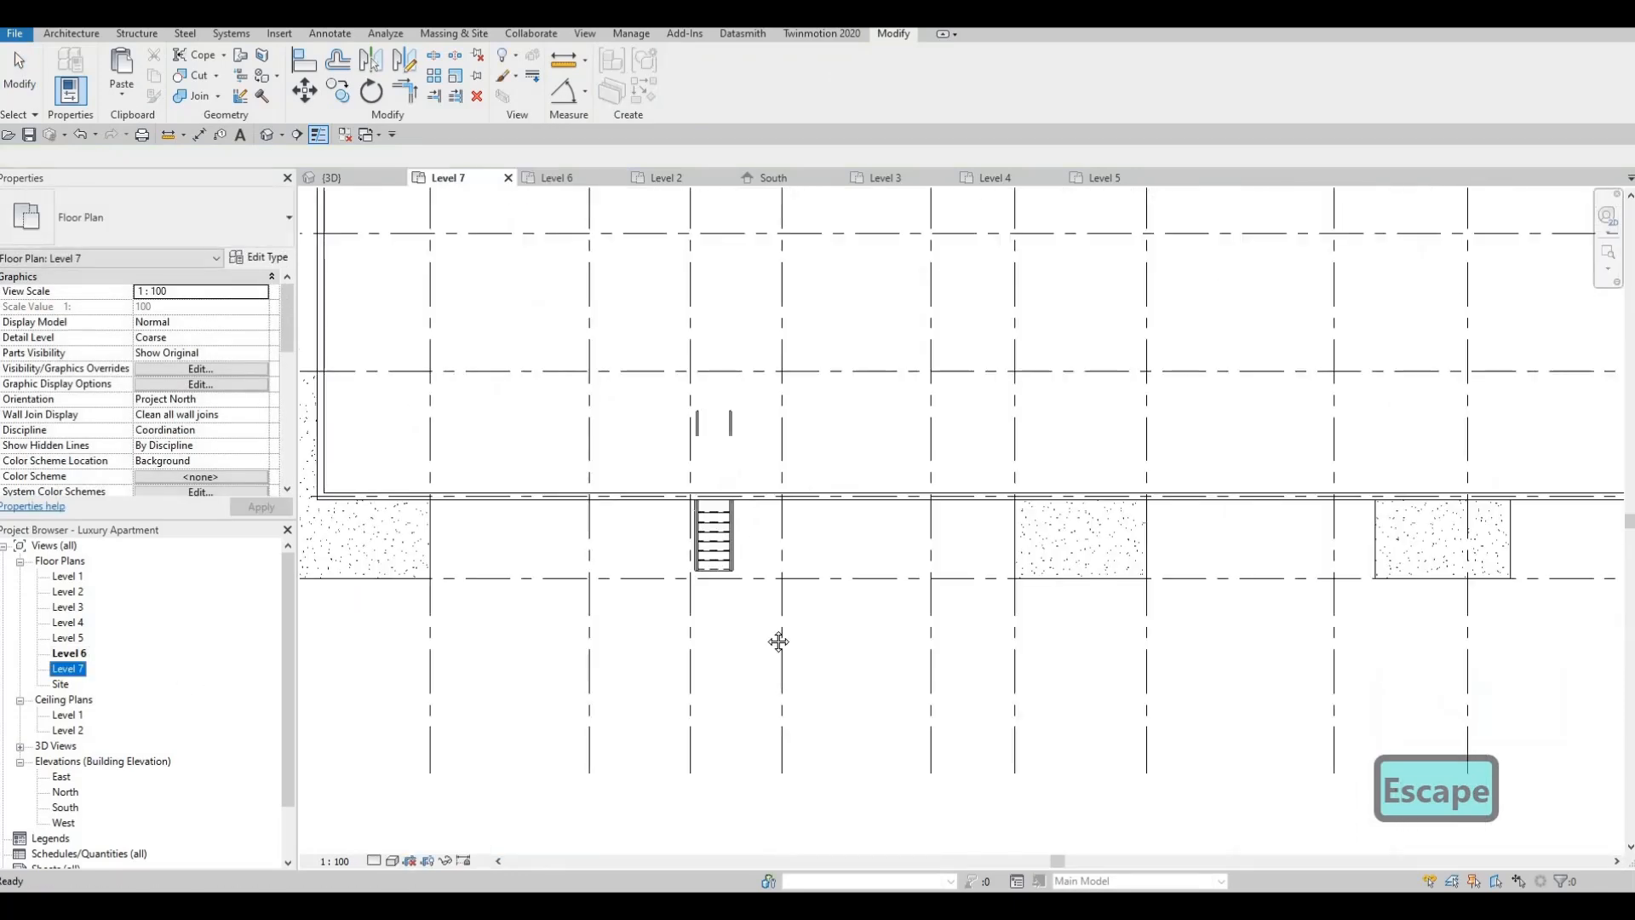
pyautogui.scroll(2, 602, 474)
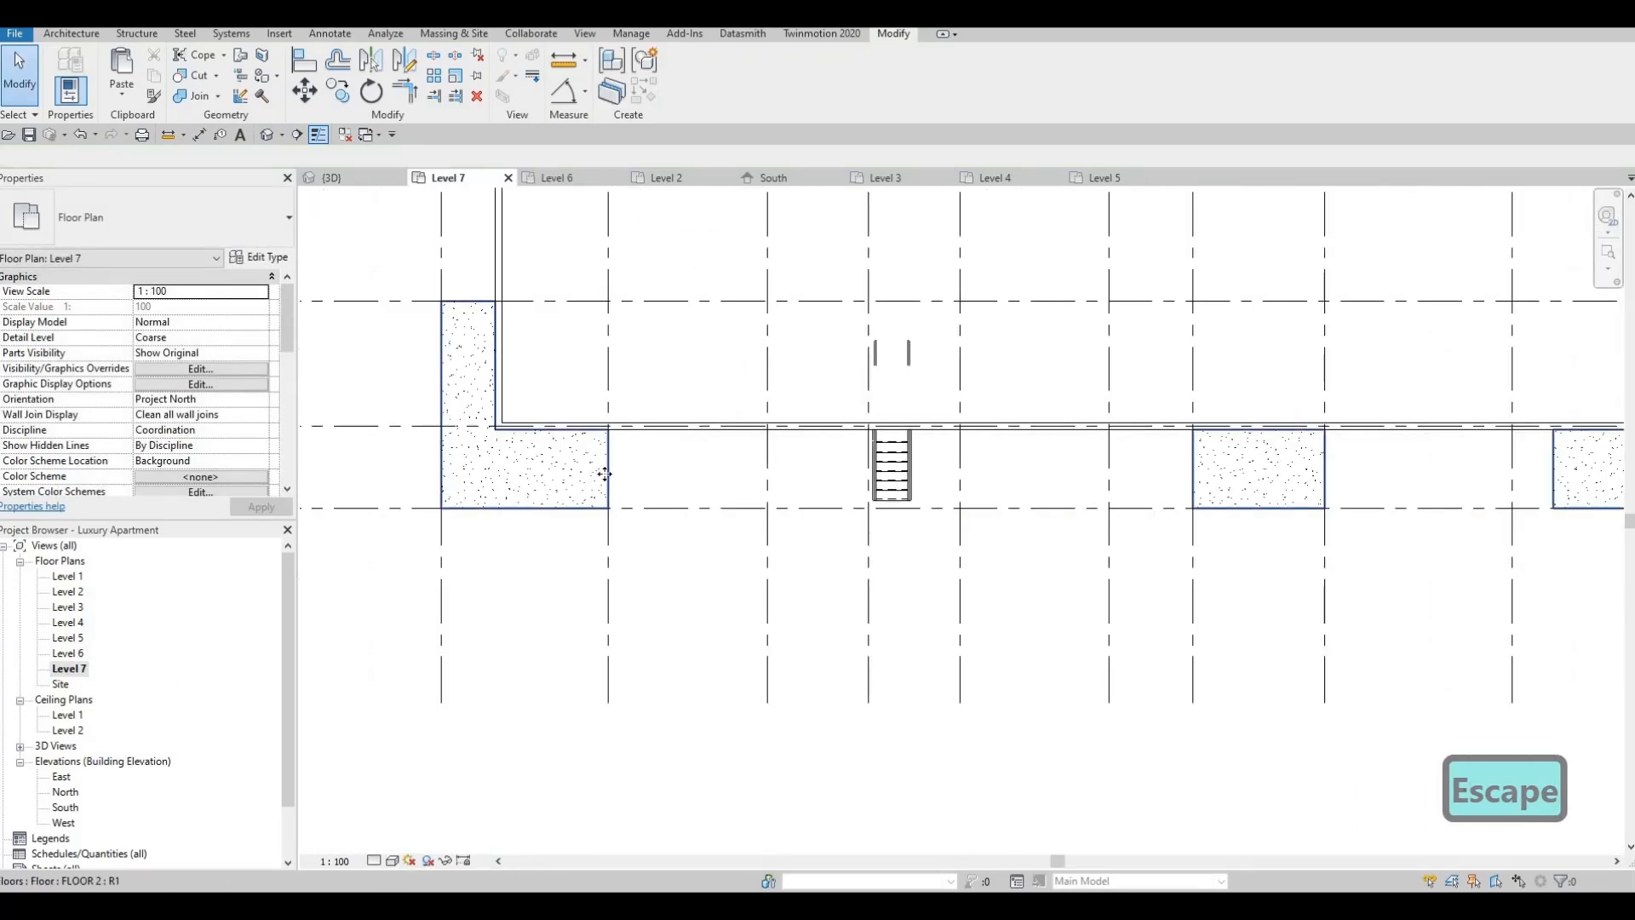
pyautogui.click(605, 474)
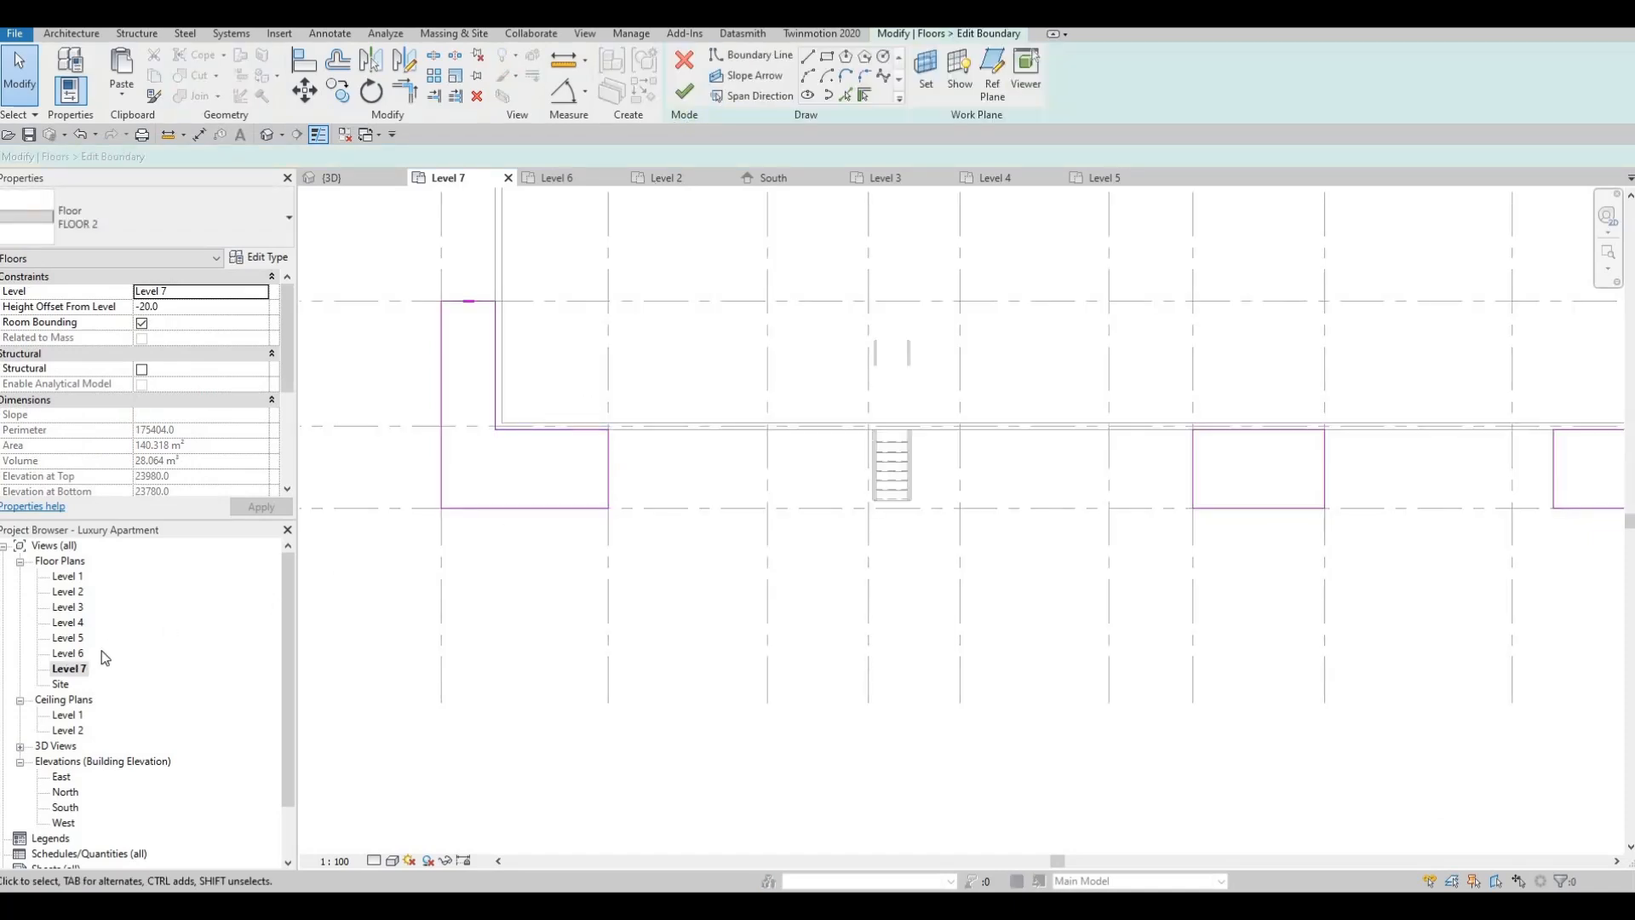
pyautogui.doubleClick(73, 653)
pyautogui.moveTo(888, 483); pyautogui.dragTo(891, 482)
pyautogui.click(682, 93)
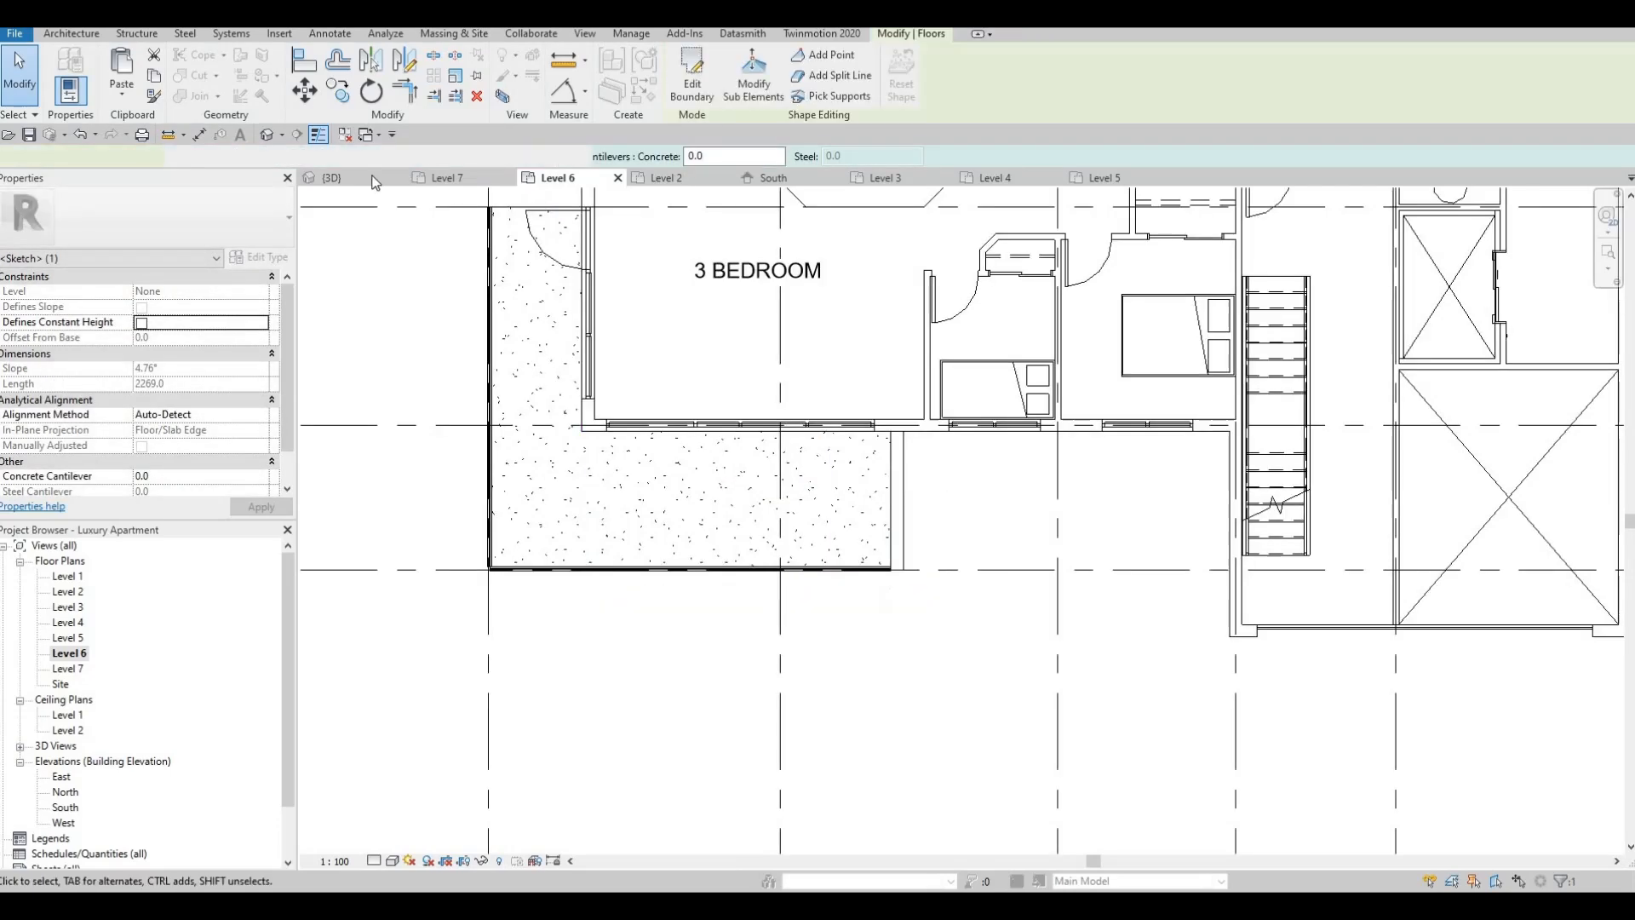
pyautogui.press('Escape')
pyautogui.press('Escape')
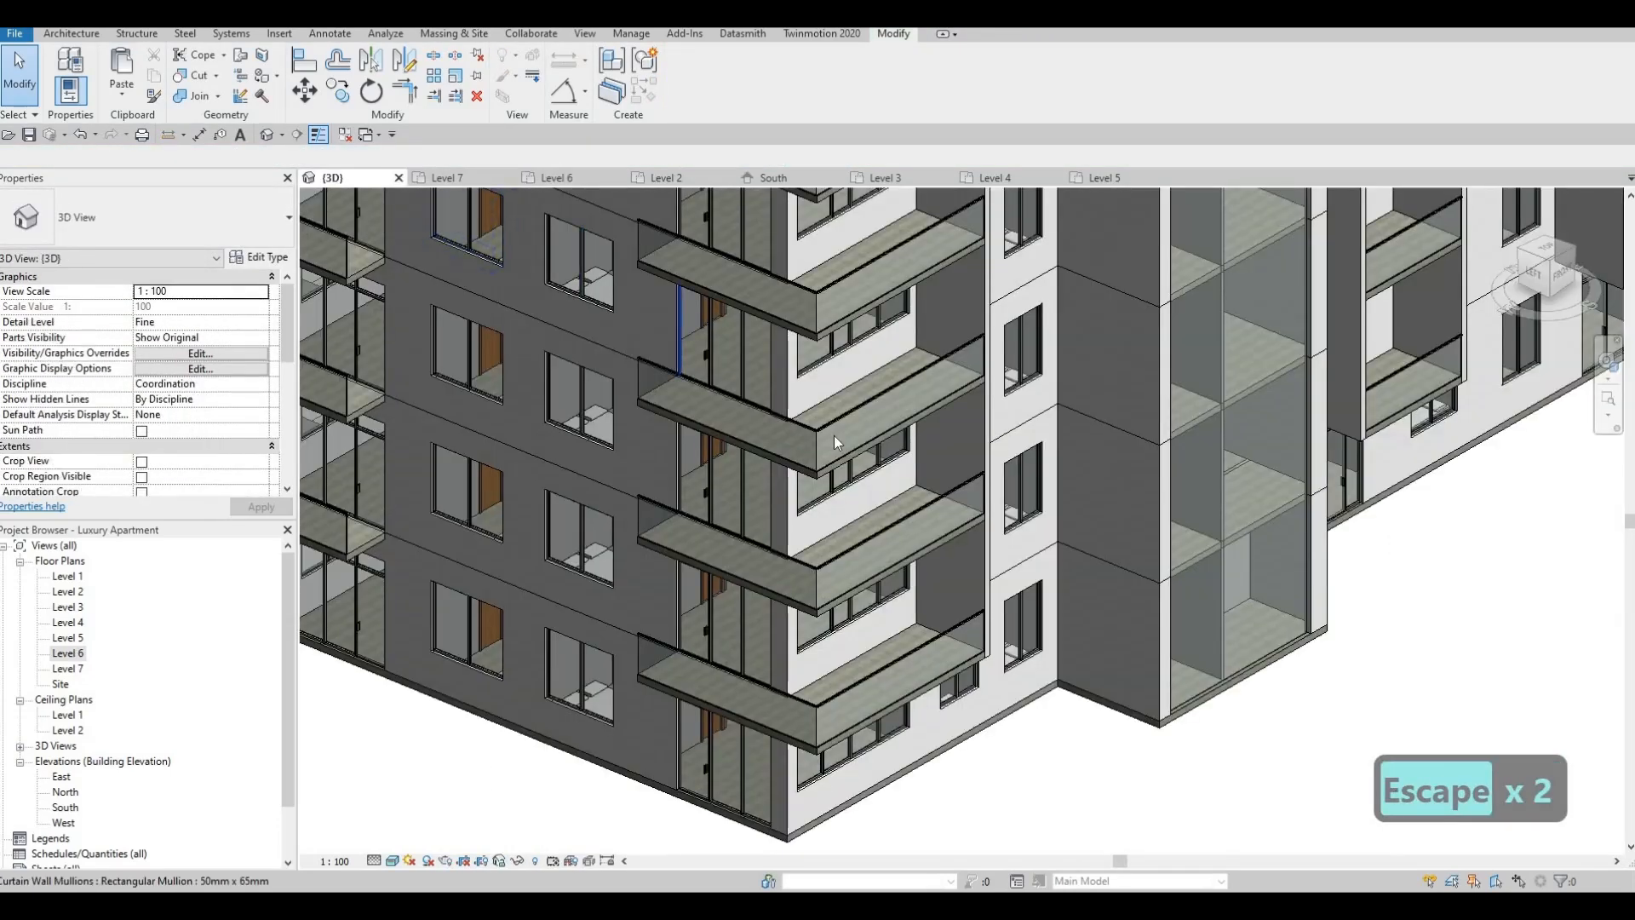
# - Examine the extended corner balconies, vertical frames and top slabs along the south facade in the 3D view
pyautogui.press('Escape')
pyautogui.scroll(-3, 834, 436)
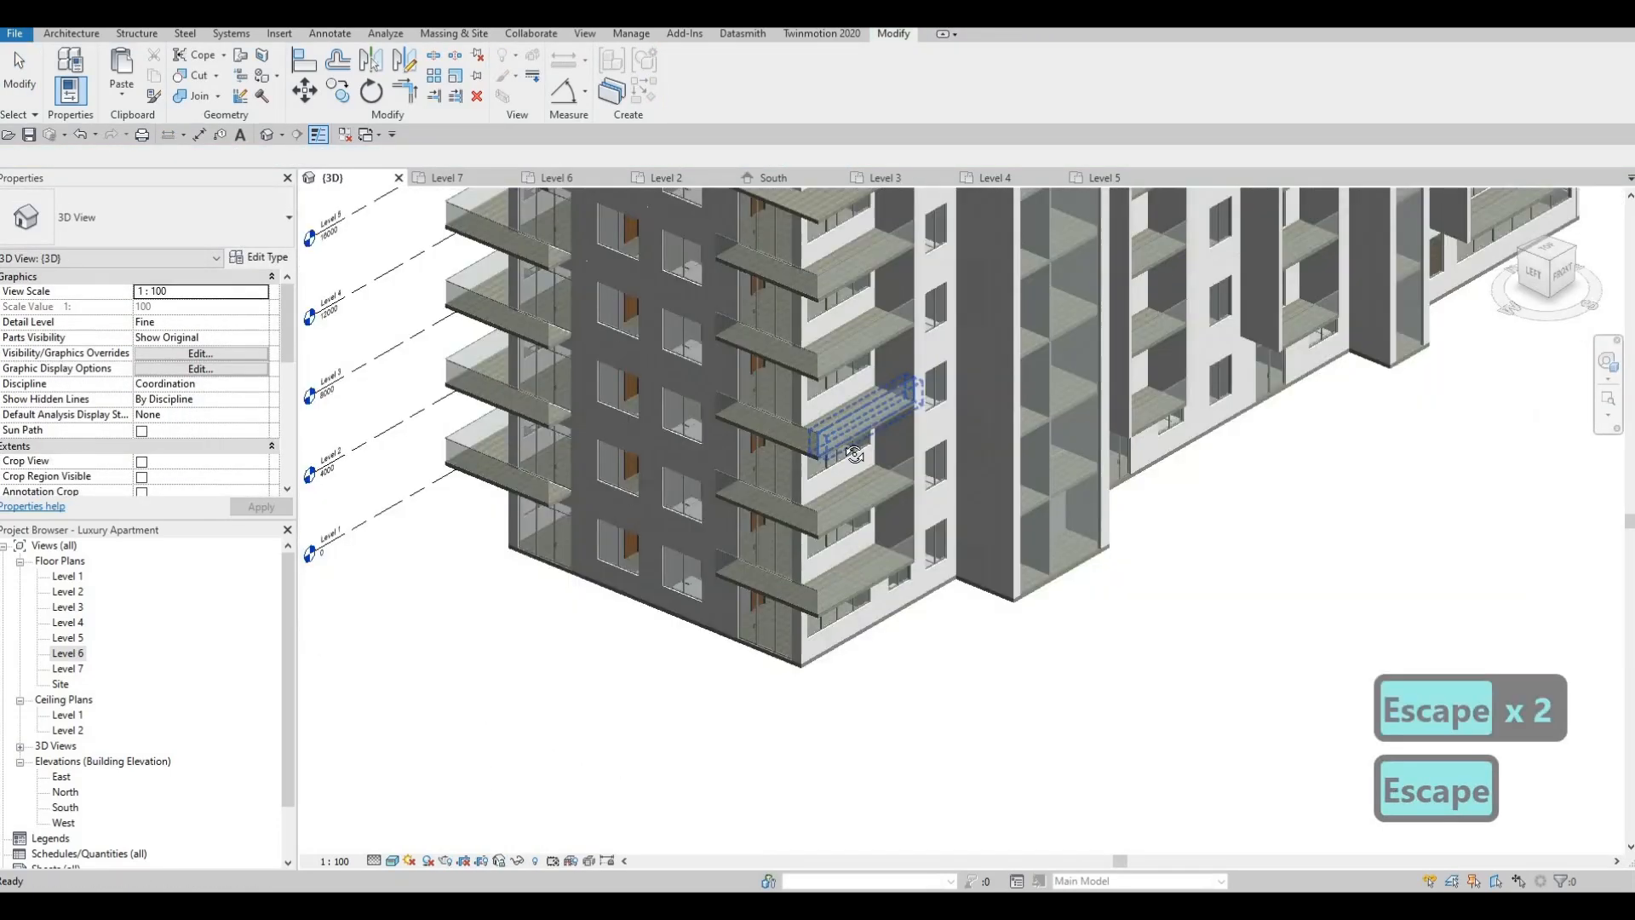
pyautogui.keyDown('shift'); pyautogui.moveTo(794, 432); pyautogui.dragTo(790, 471, button='middle'); pyautogui.keyUp('shift')
pyautogui.keyDown('shift'); pyautogui.moveTo(874, 432); pyautogui.dragTo(909, 424, button='middle'); pyautogui.keyUp('shift')
pyautogui.moveTo(908, 425); pyautogui.dragTo(895, 485, button='middle')
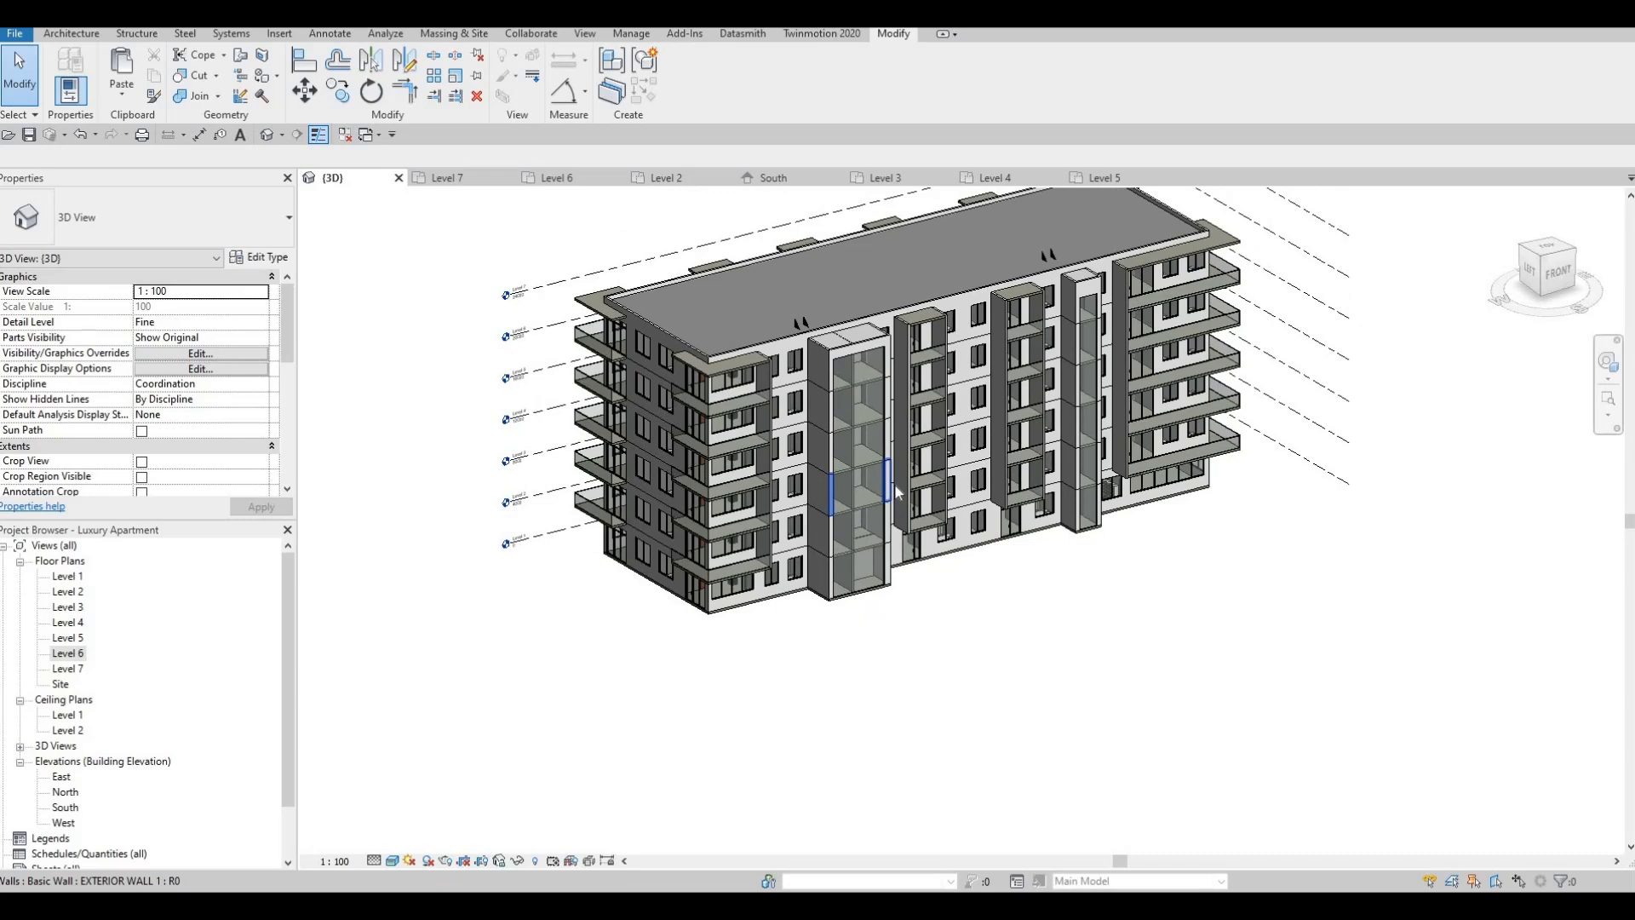
pyautogui.scroll(3, 817, 434)
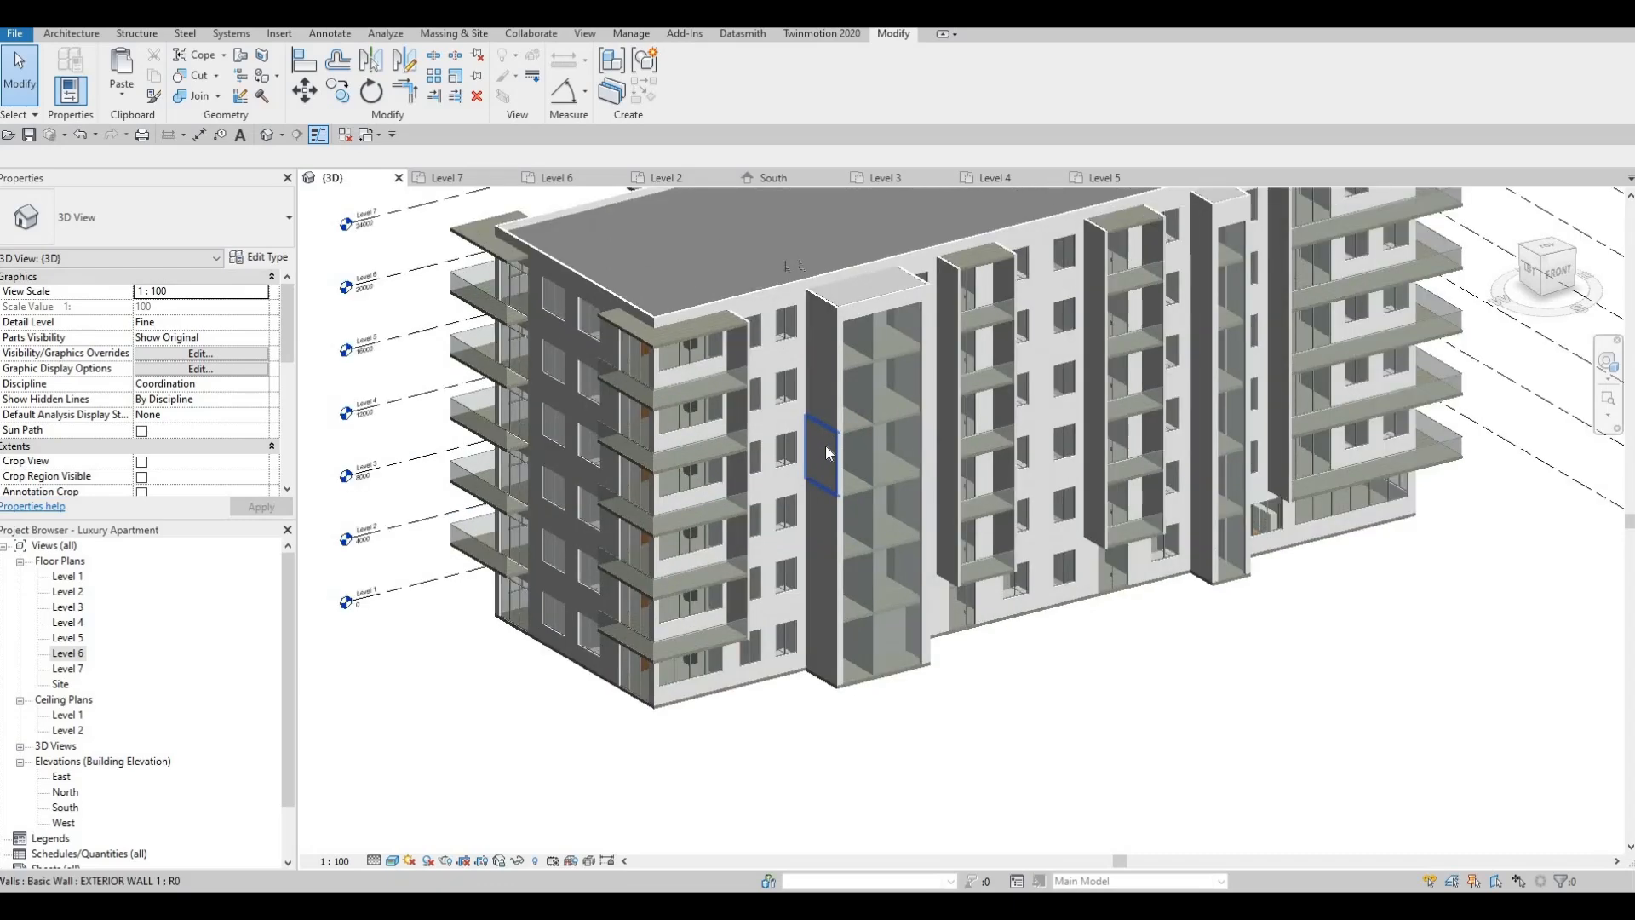
pyautogui.keyDown('shift'); pyautogui.moveTo(857, 423); pyautogui.dragTo(936, 480, button='middle'); pyautogui.keyUp('shift')
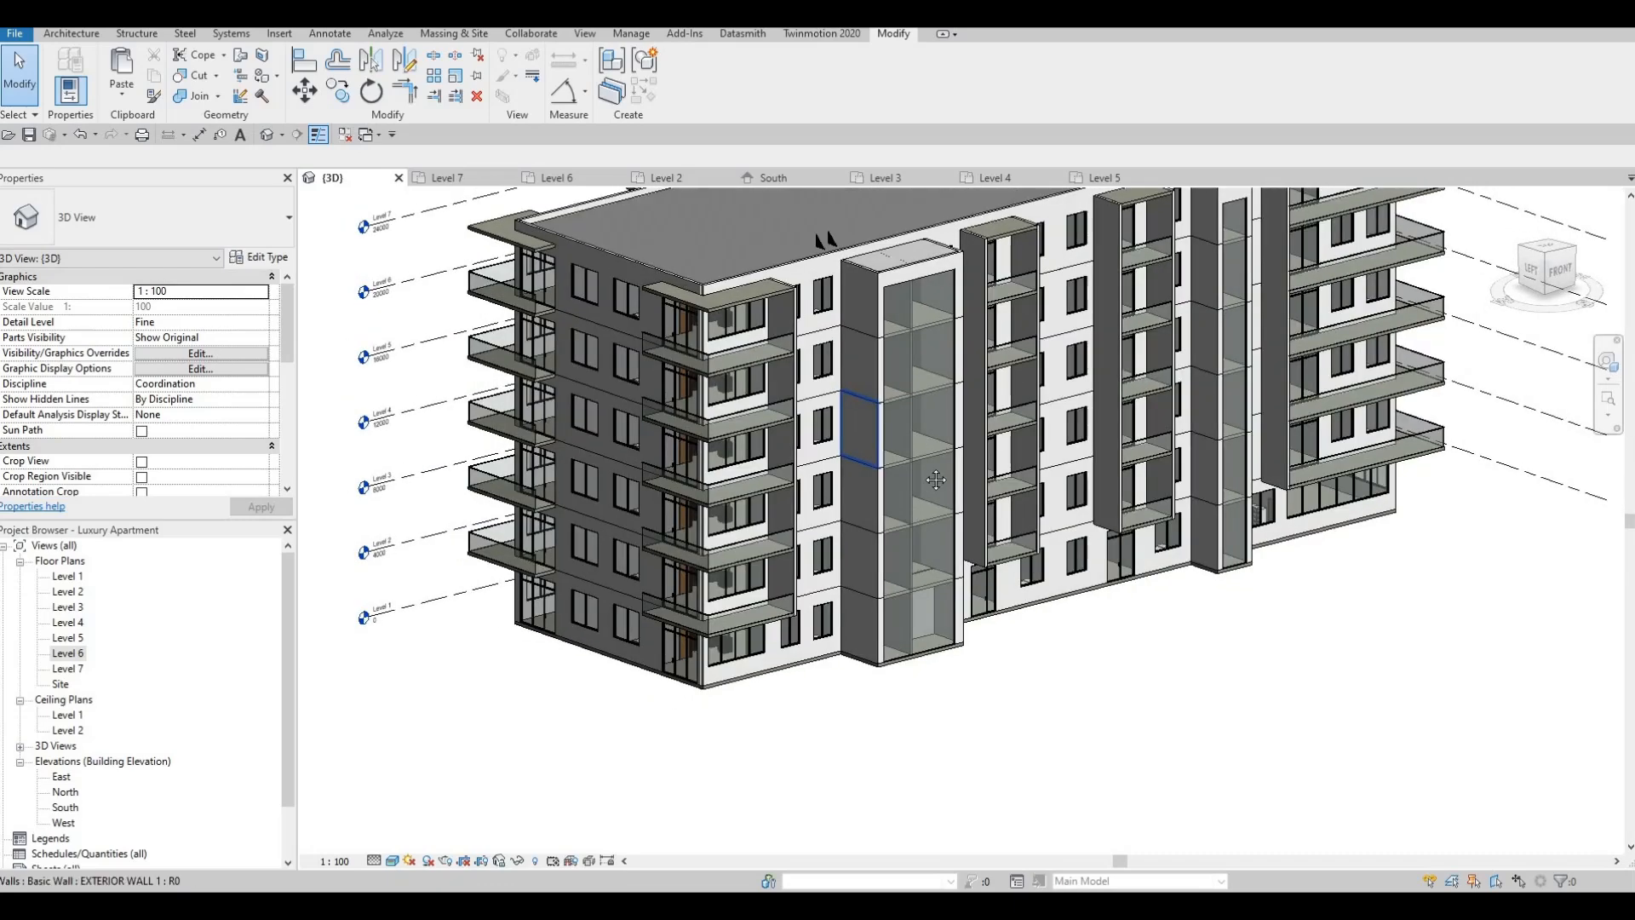
pyautogui.scroll(5, 964, 264)
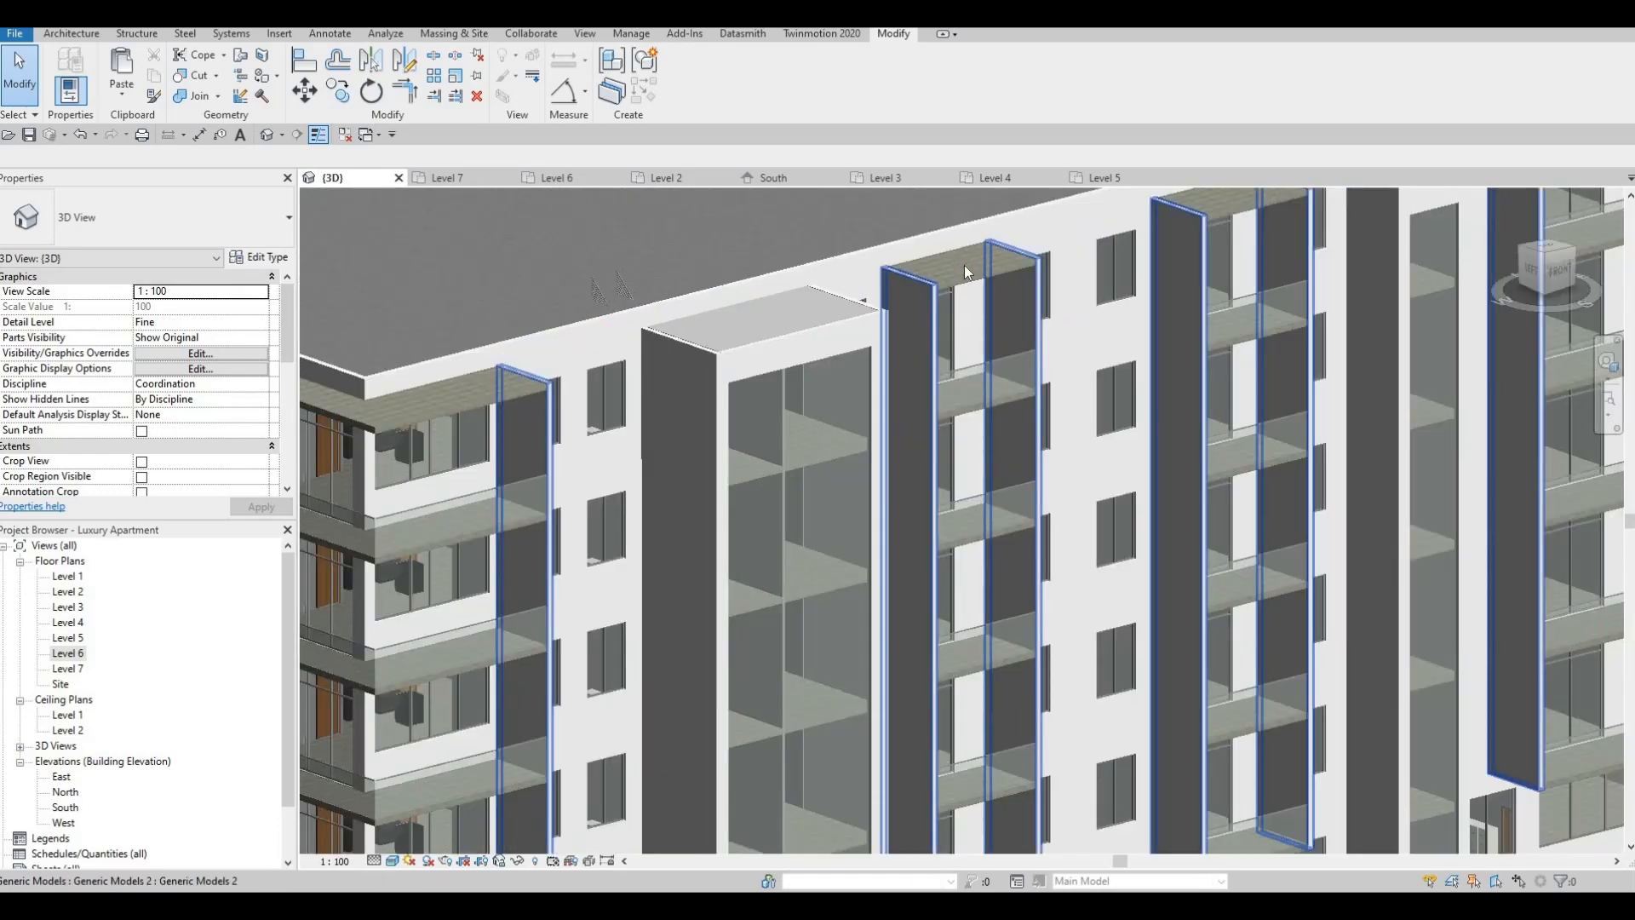
pyautogui.scroll(-2, 964, 264)
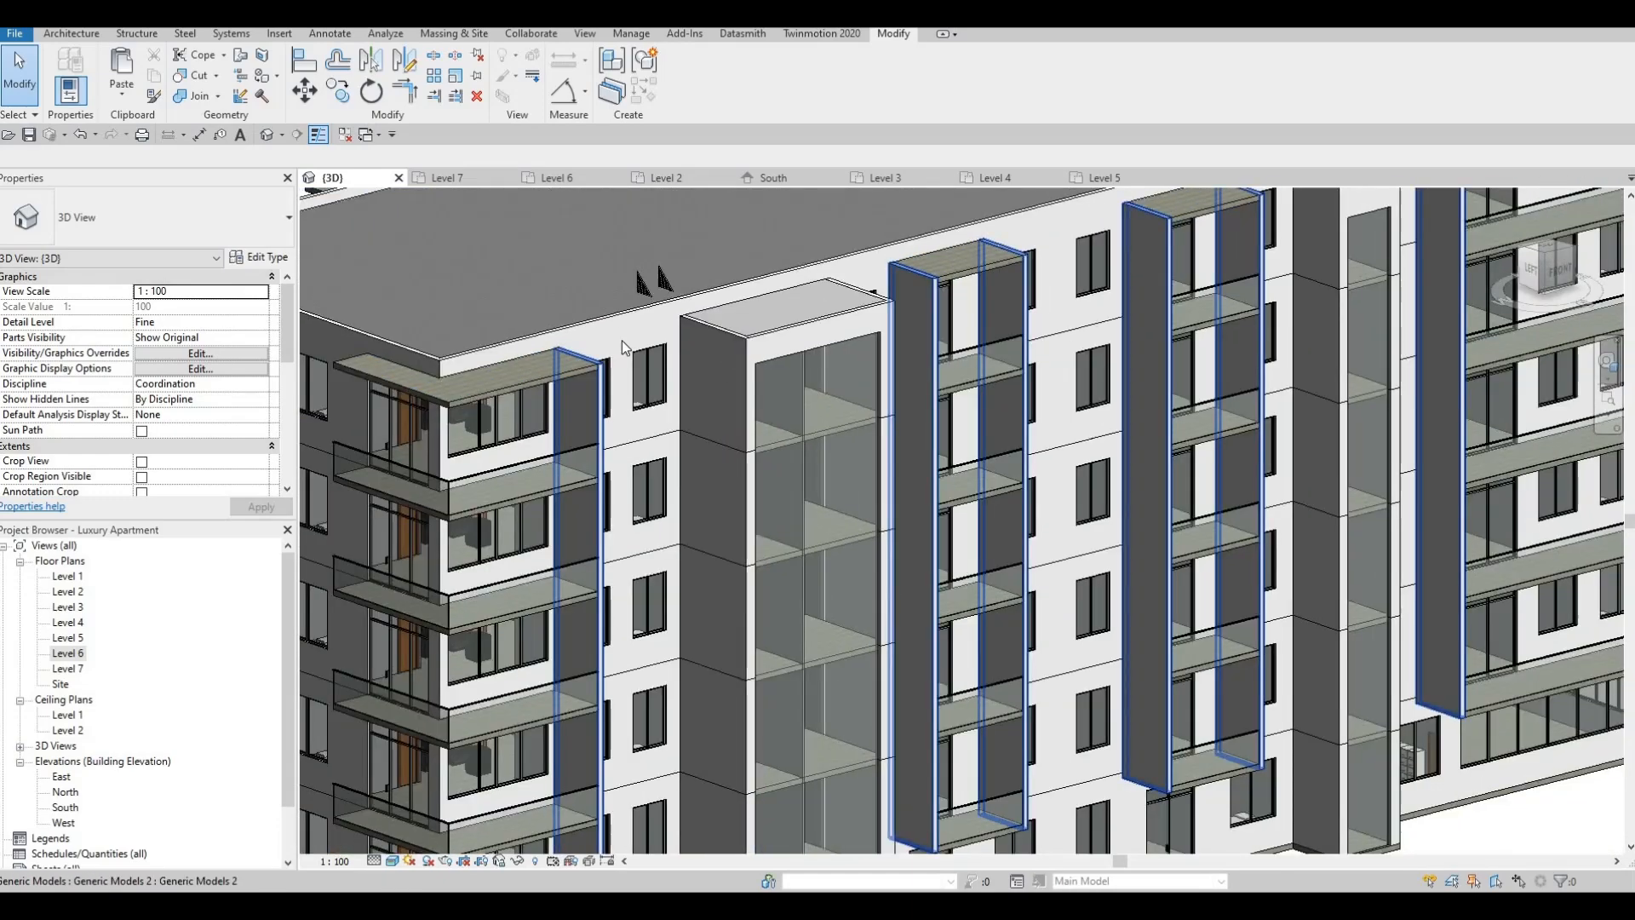
pyautogui.moveTo(520, 386); pyautogui.dragTo(671, 339, button='middle')
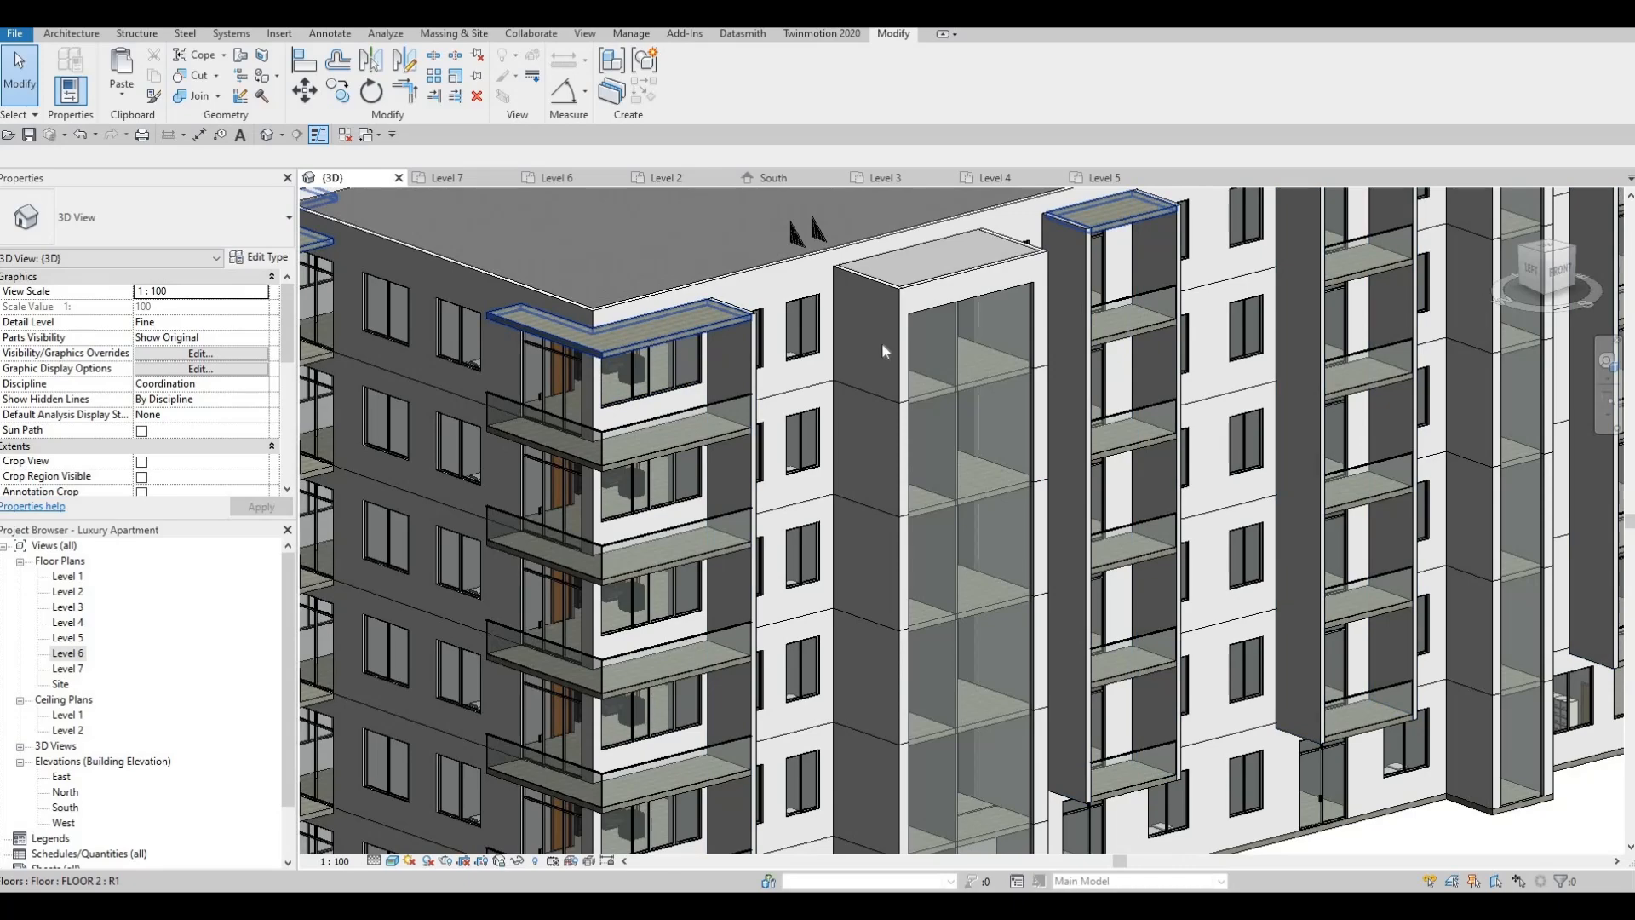
pyautogui.moveTo(1121, 220); pyautogui.dragTo(1068, 270, button='middle')
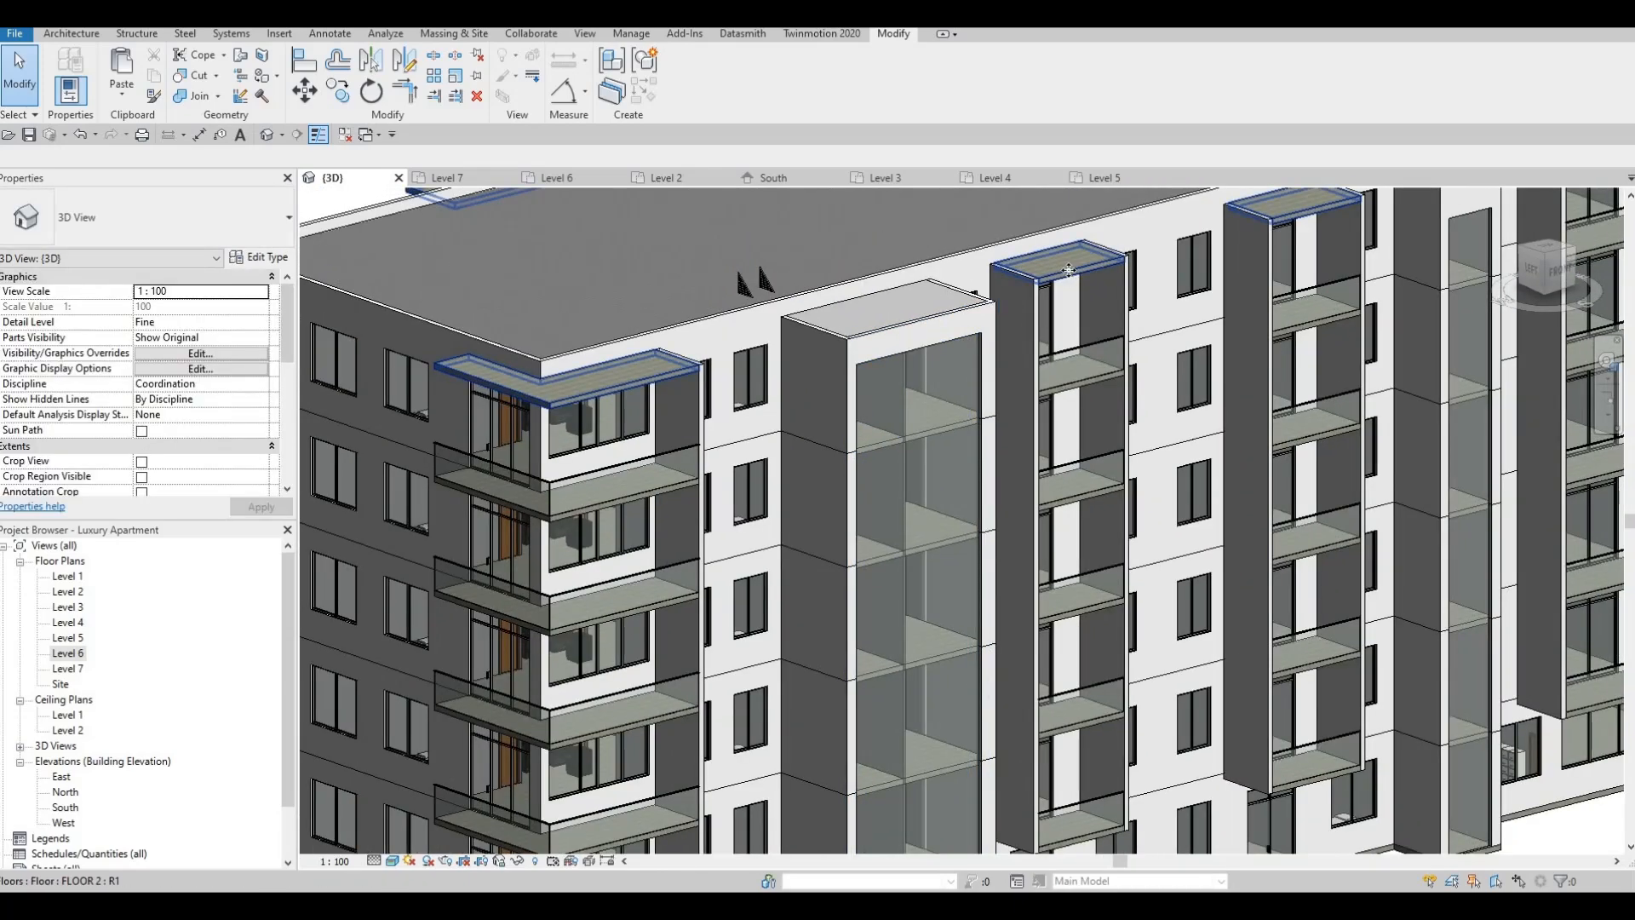
pyautogui.click(1069, 270)
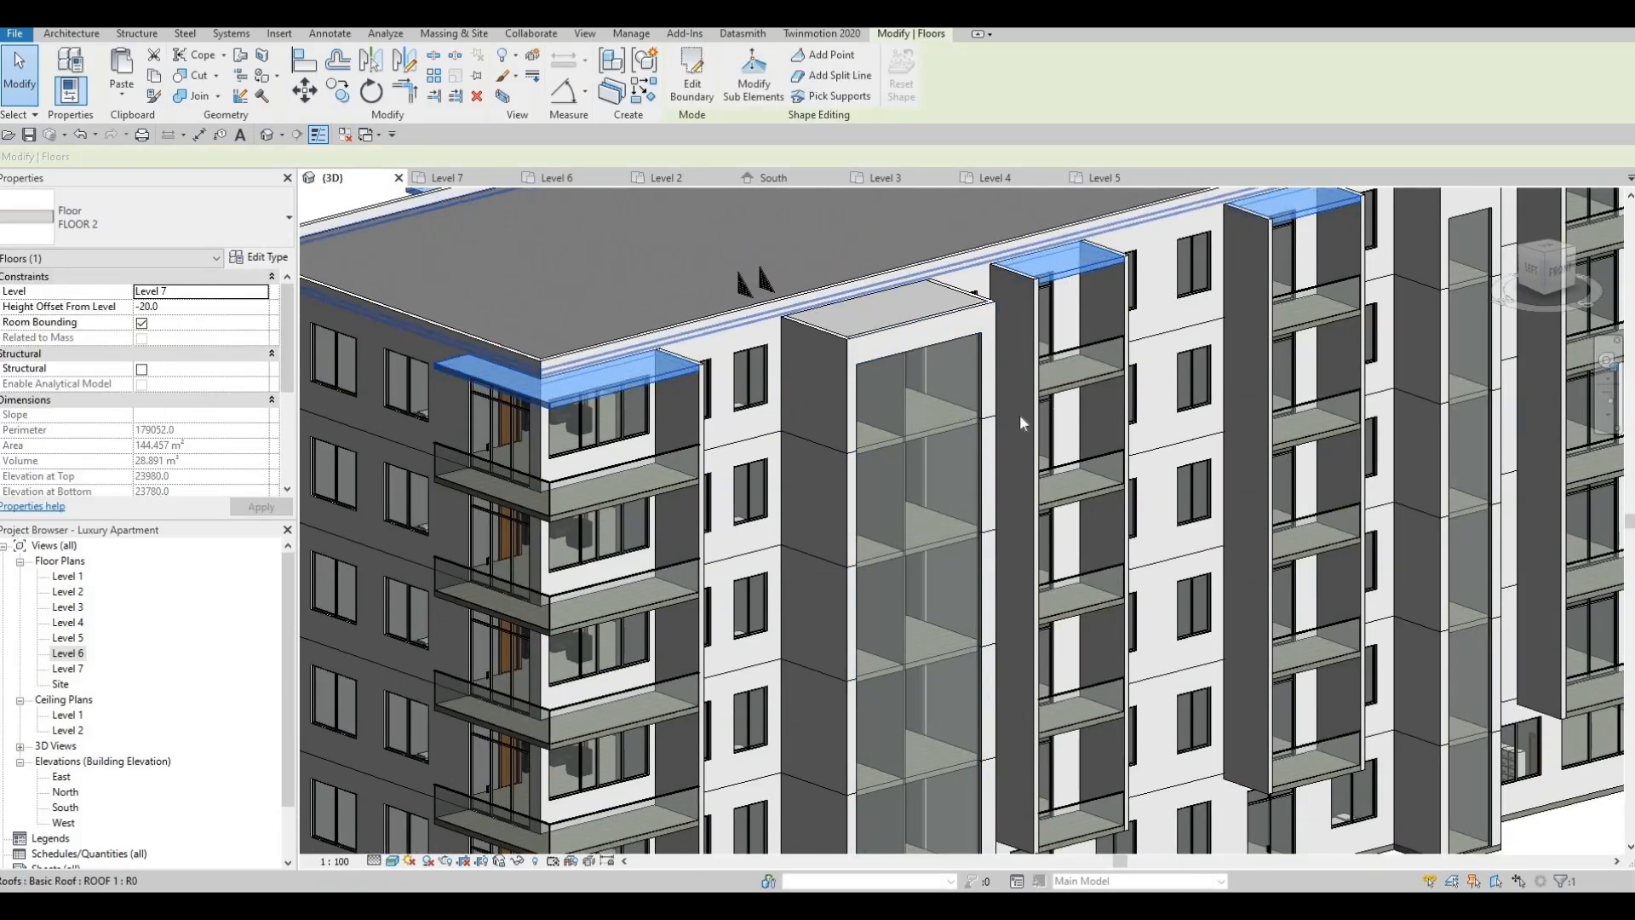
pyautogui.press('Escape')
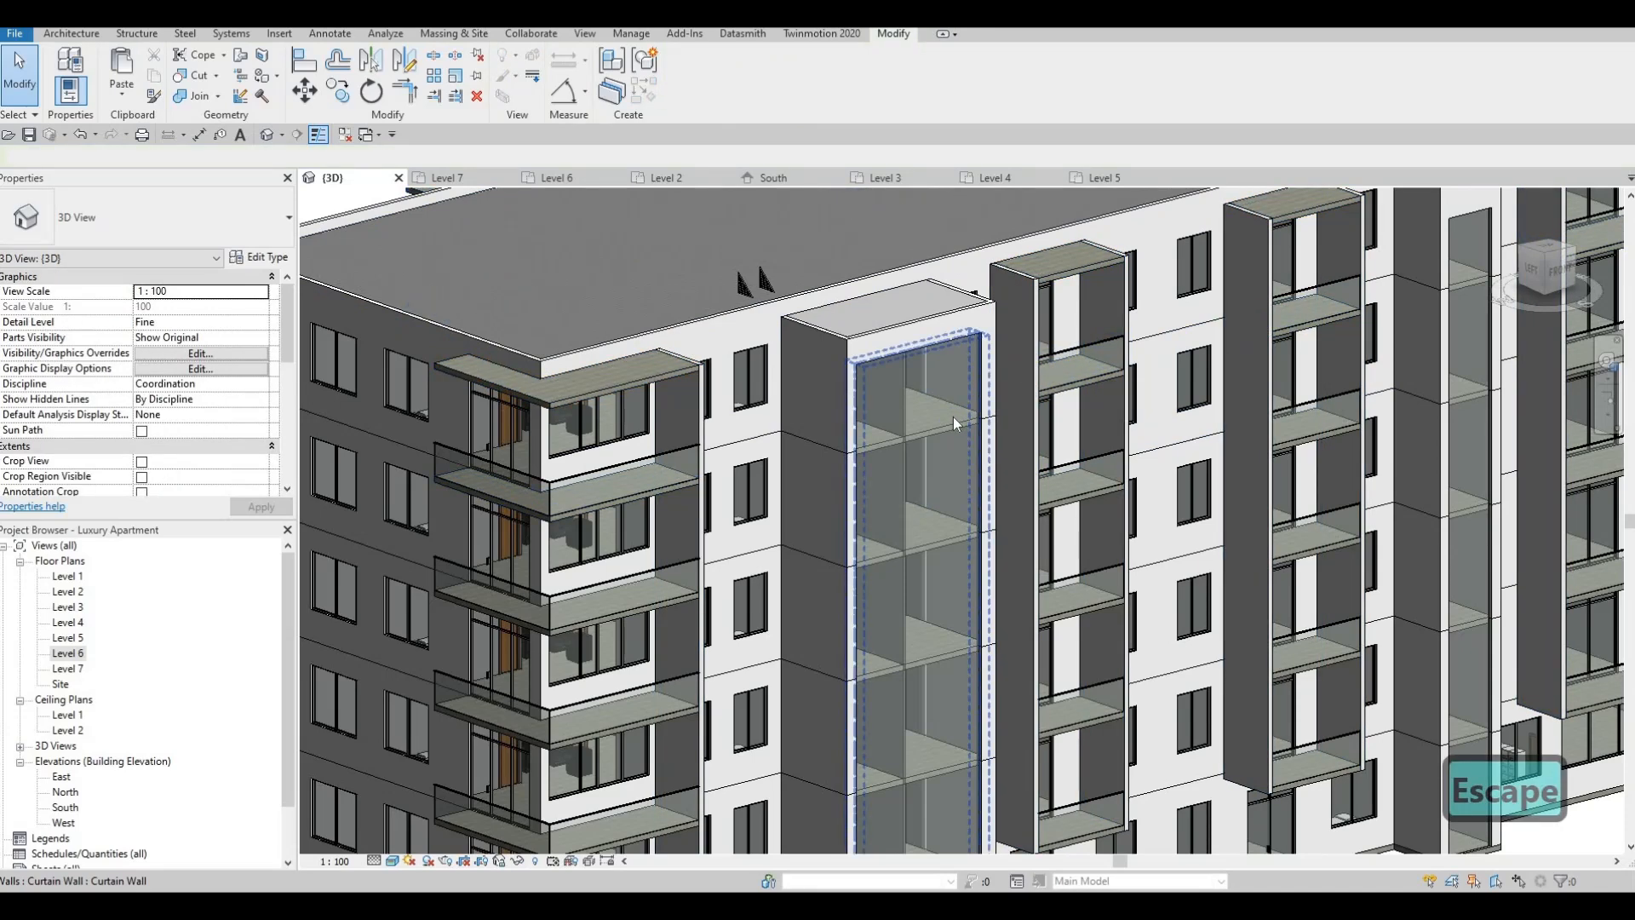
pyautogui.press('Tab')
pyautogui.press('Tab')
pyautogui.press('Tab')
pyautogui.press('Tab')
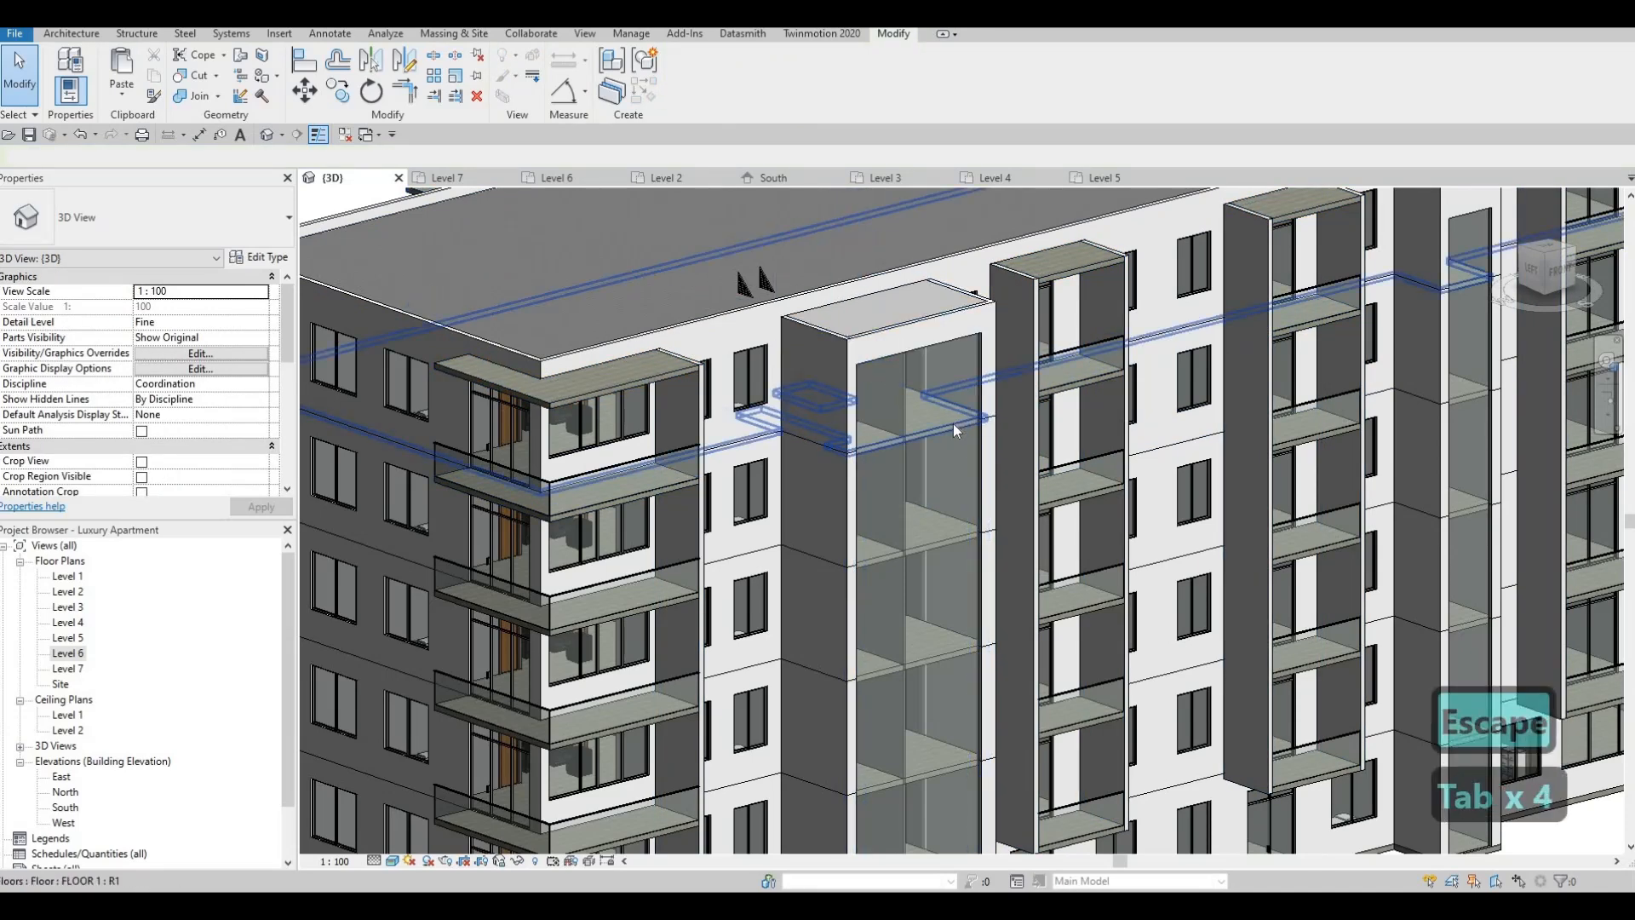
pyautogui.click(953, 423)
pyautogui.press('Escape')
pyautogui.press('Escape')
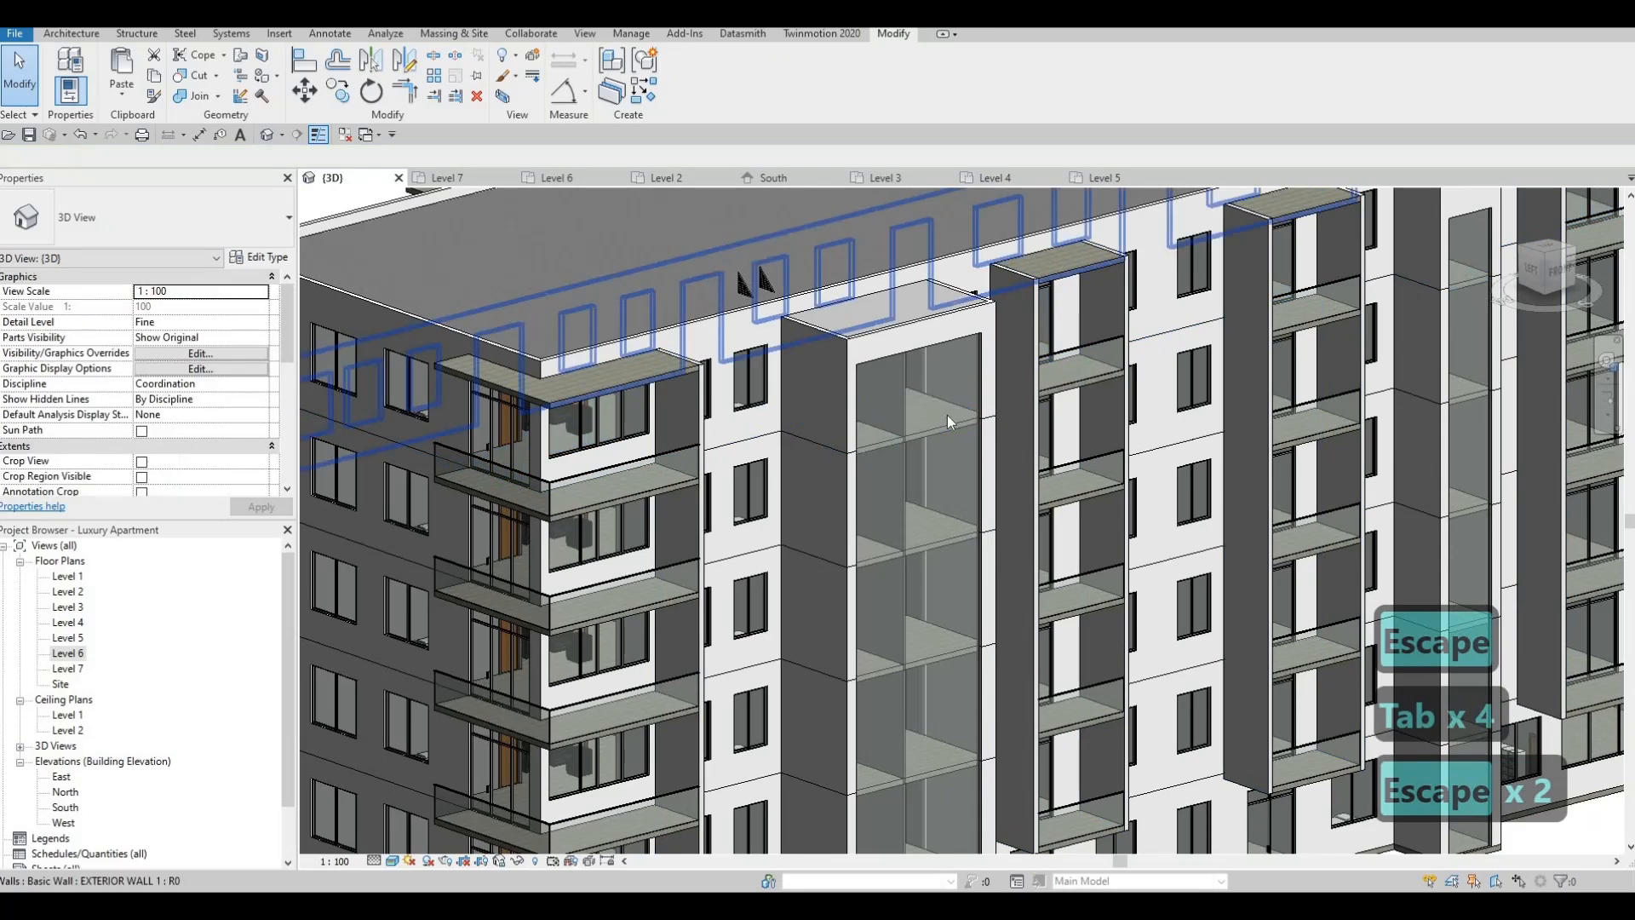
# - Change the structure layer material of the balcony slabs' floor type FLOOR 2 to Wall Texture, Orange Peel and apply it
pyautogui.click(498, 265)
pyautogui.click(260, 258)
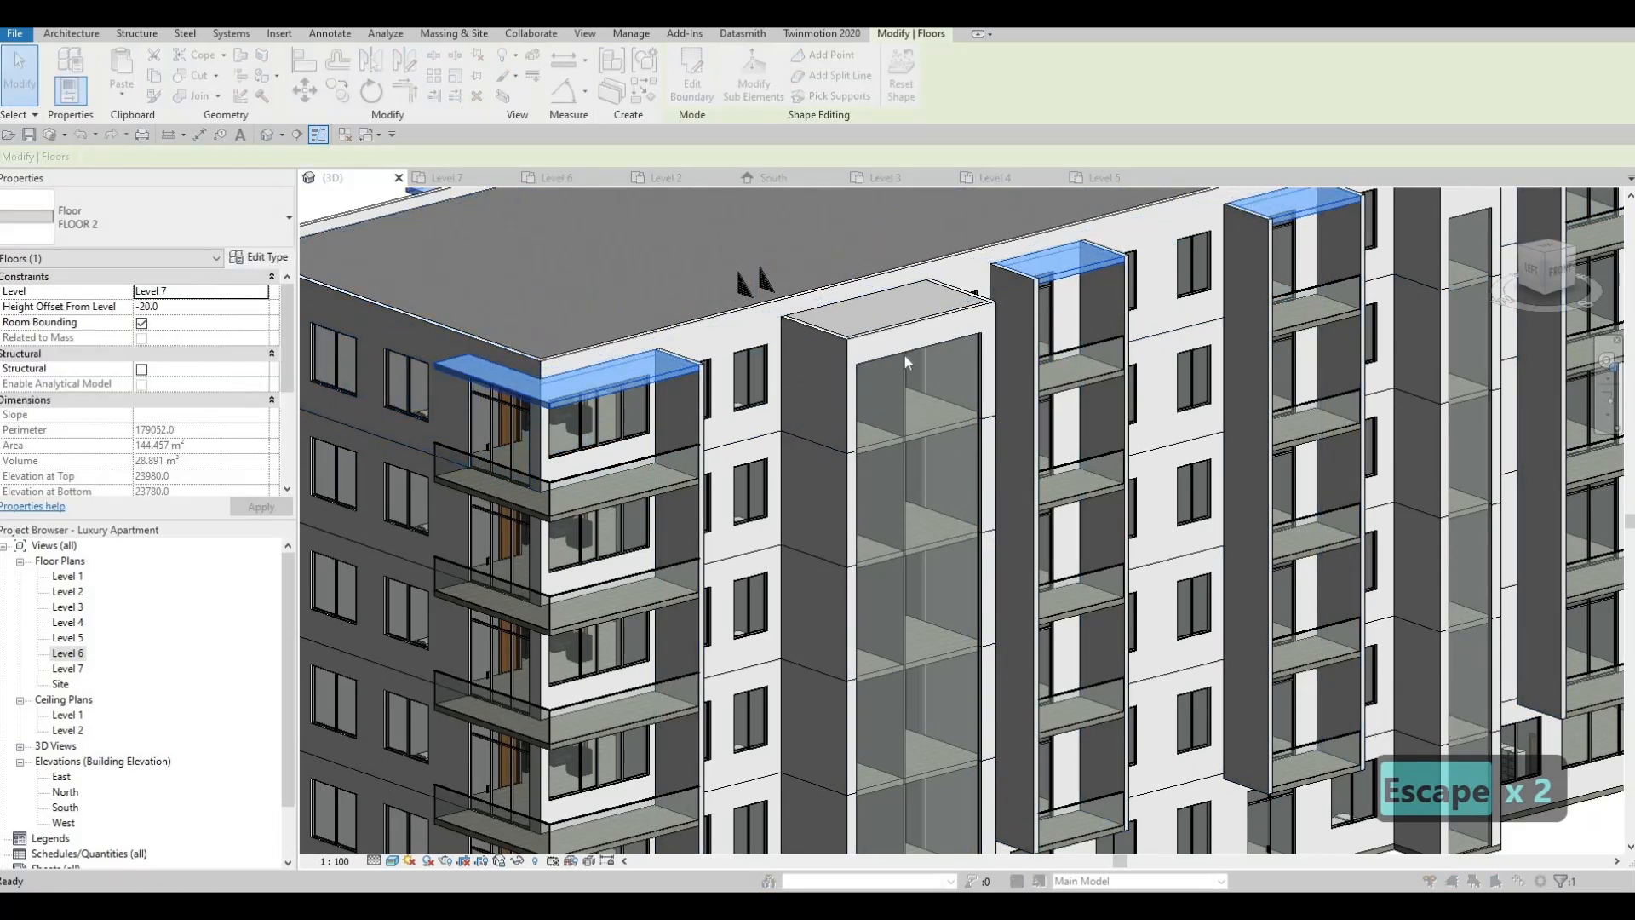
pyautogui.click(1117, 324)
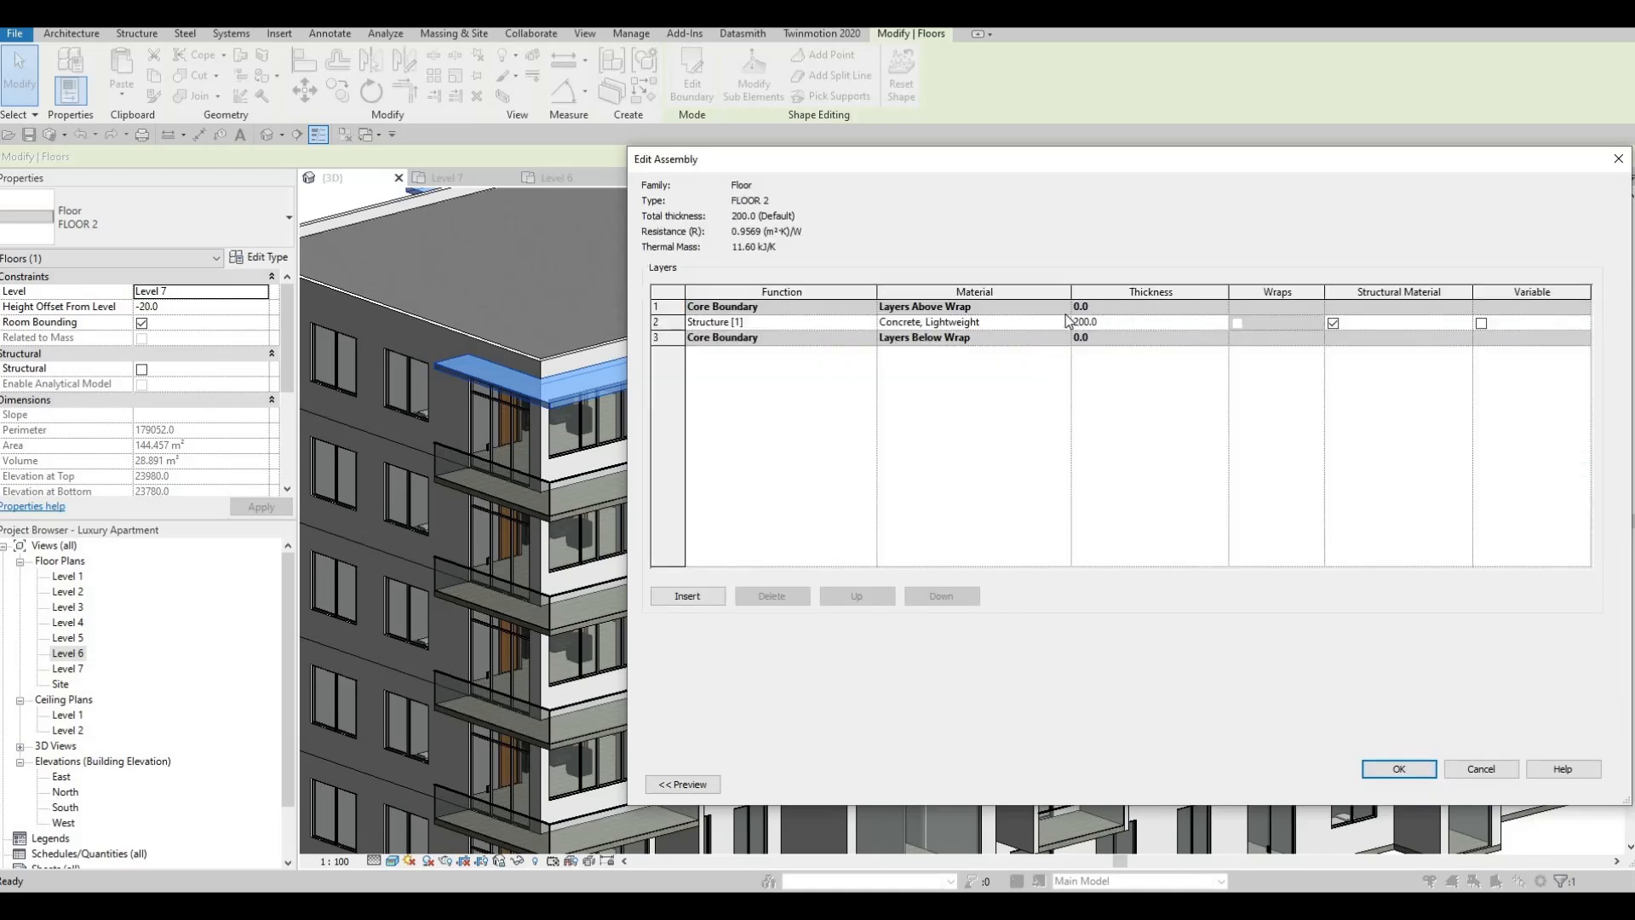
pyautogui.click(1064, 321)
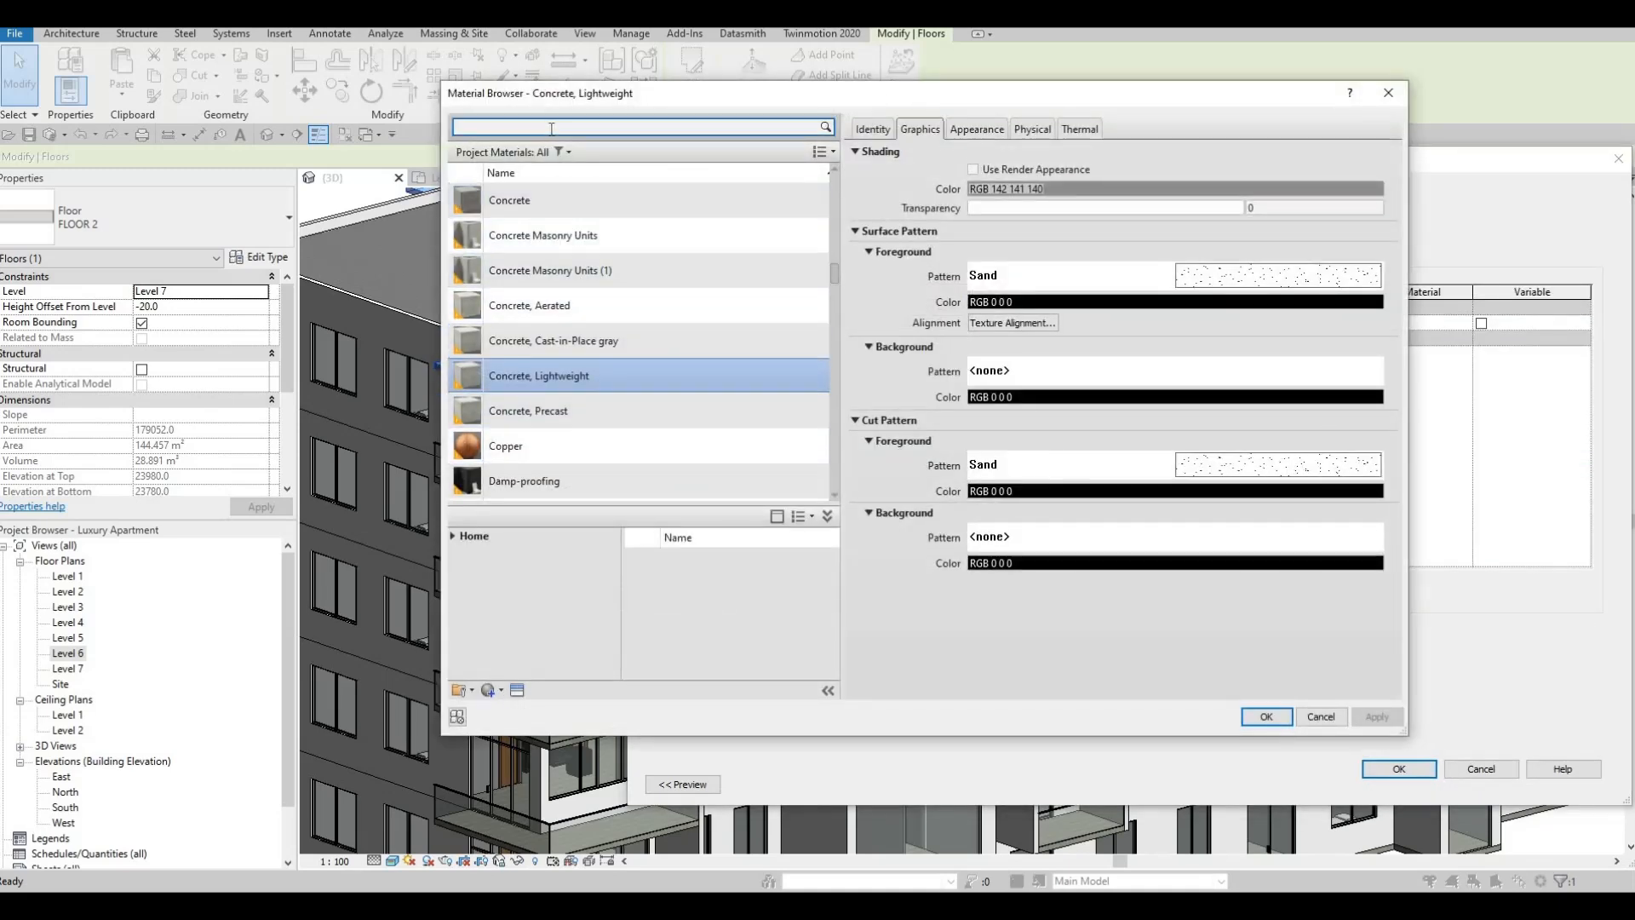
pyautogui.write('orange')
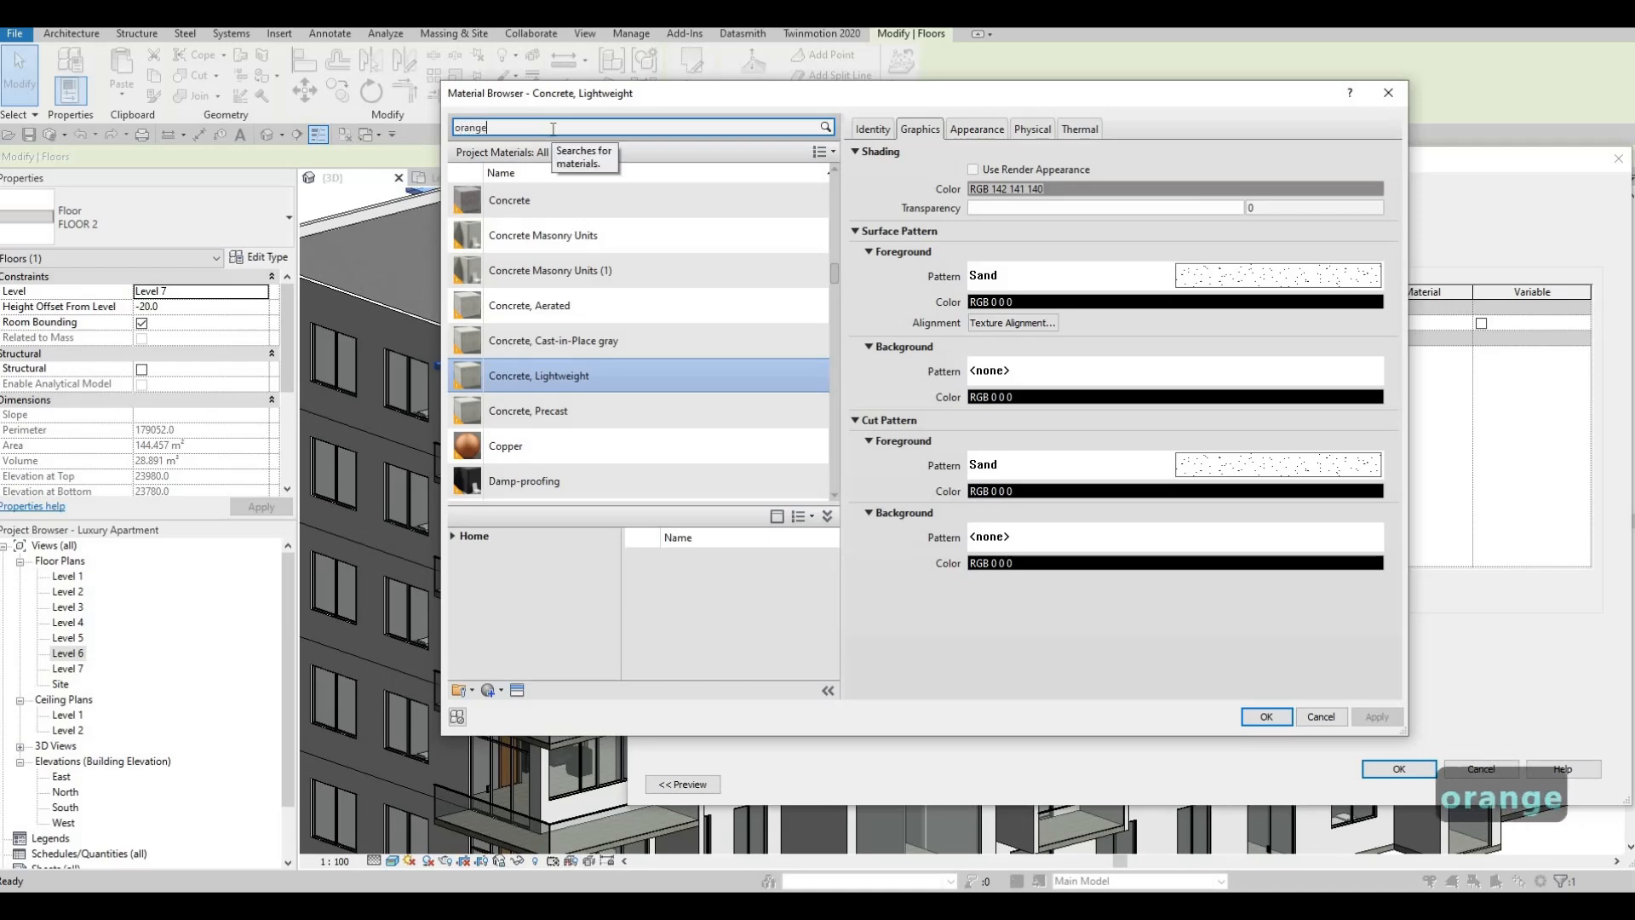
pyautogui.click(601, 255)
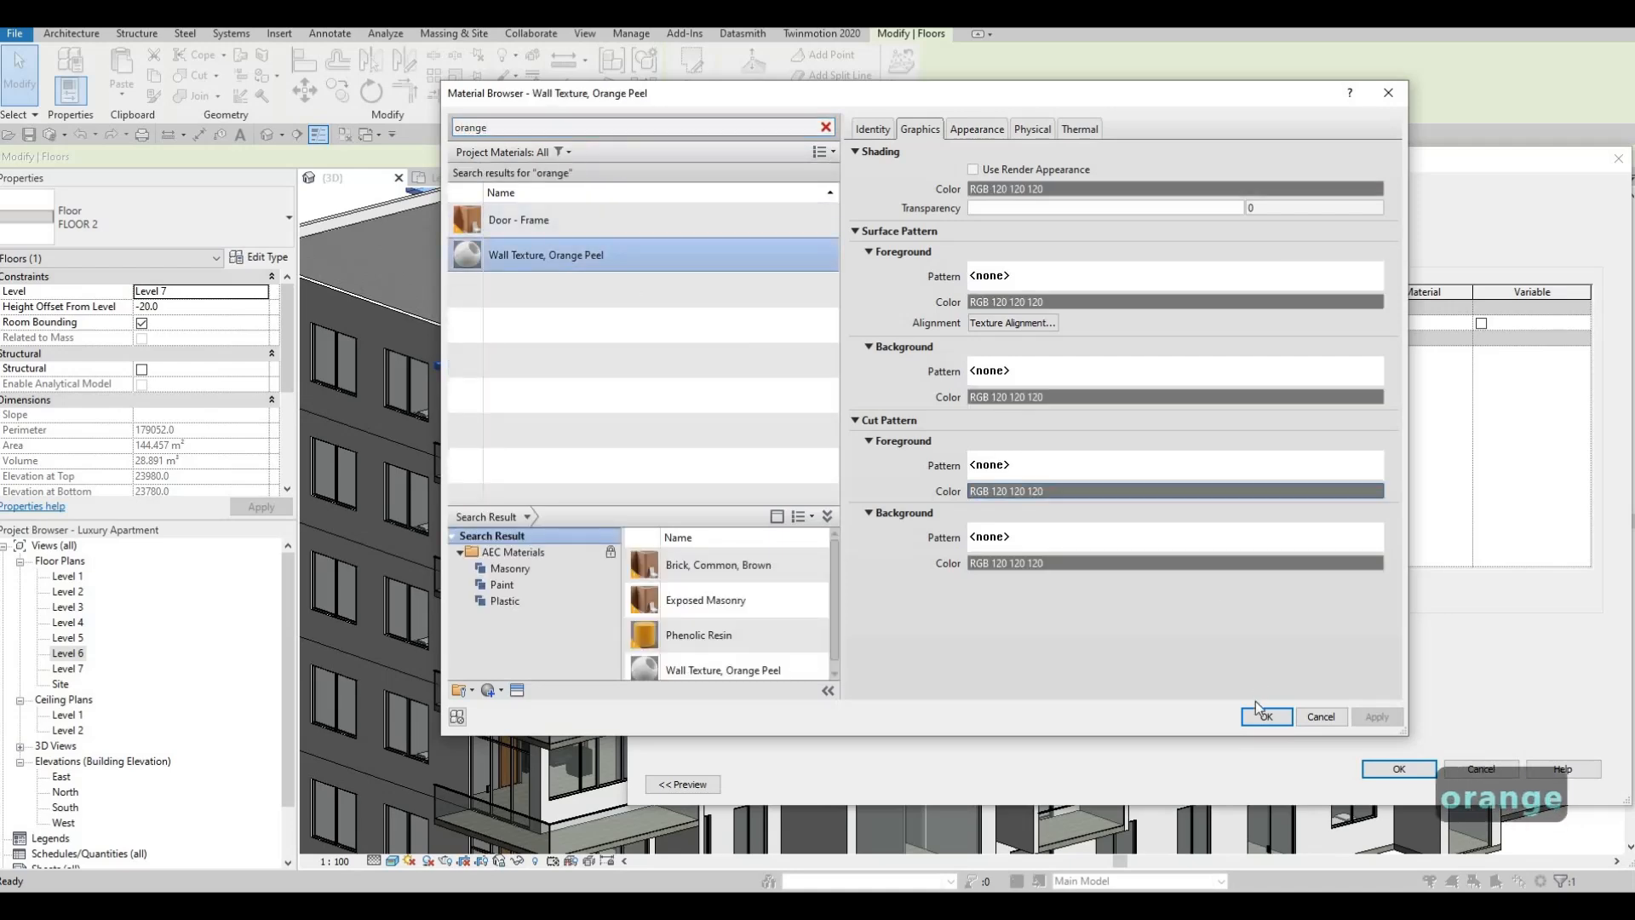
pyautogui.press('Return')
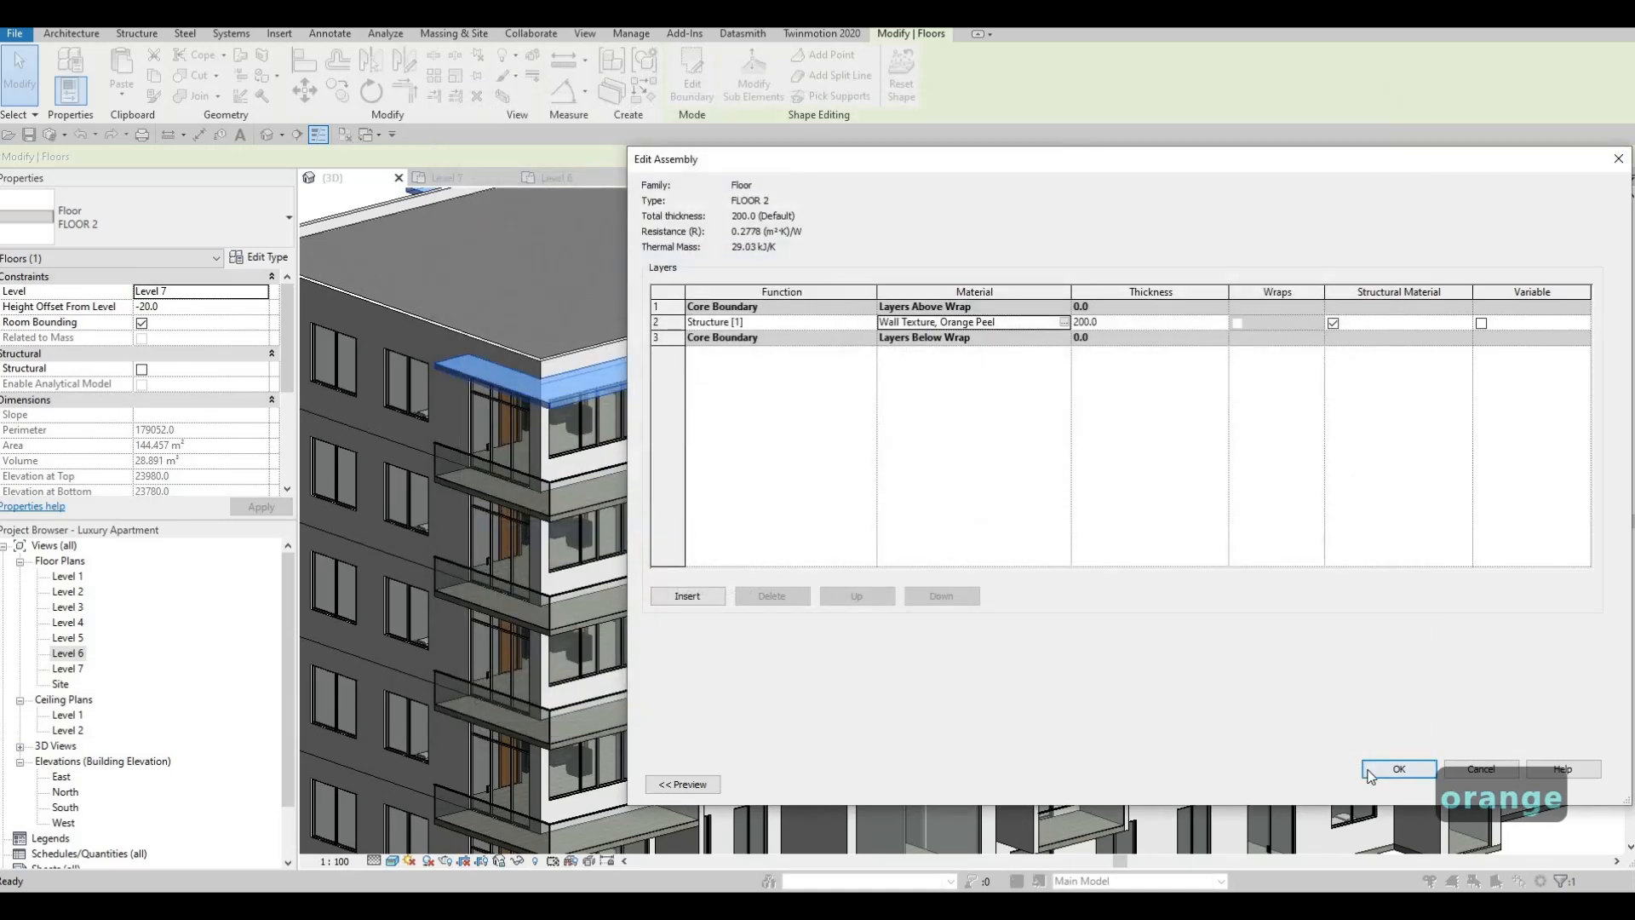
pyautogui.click(1398, 768)
pyautogui.click(1567, 785)
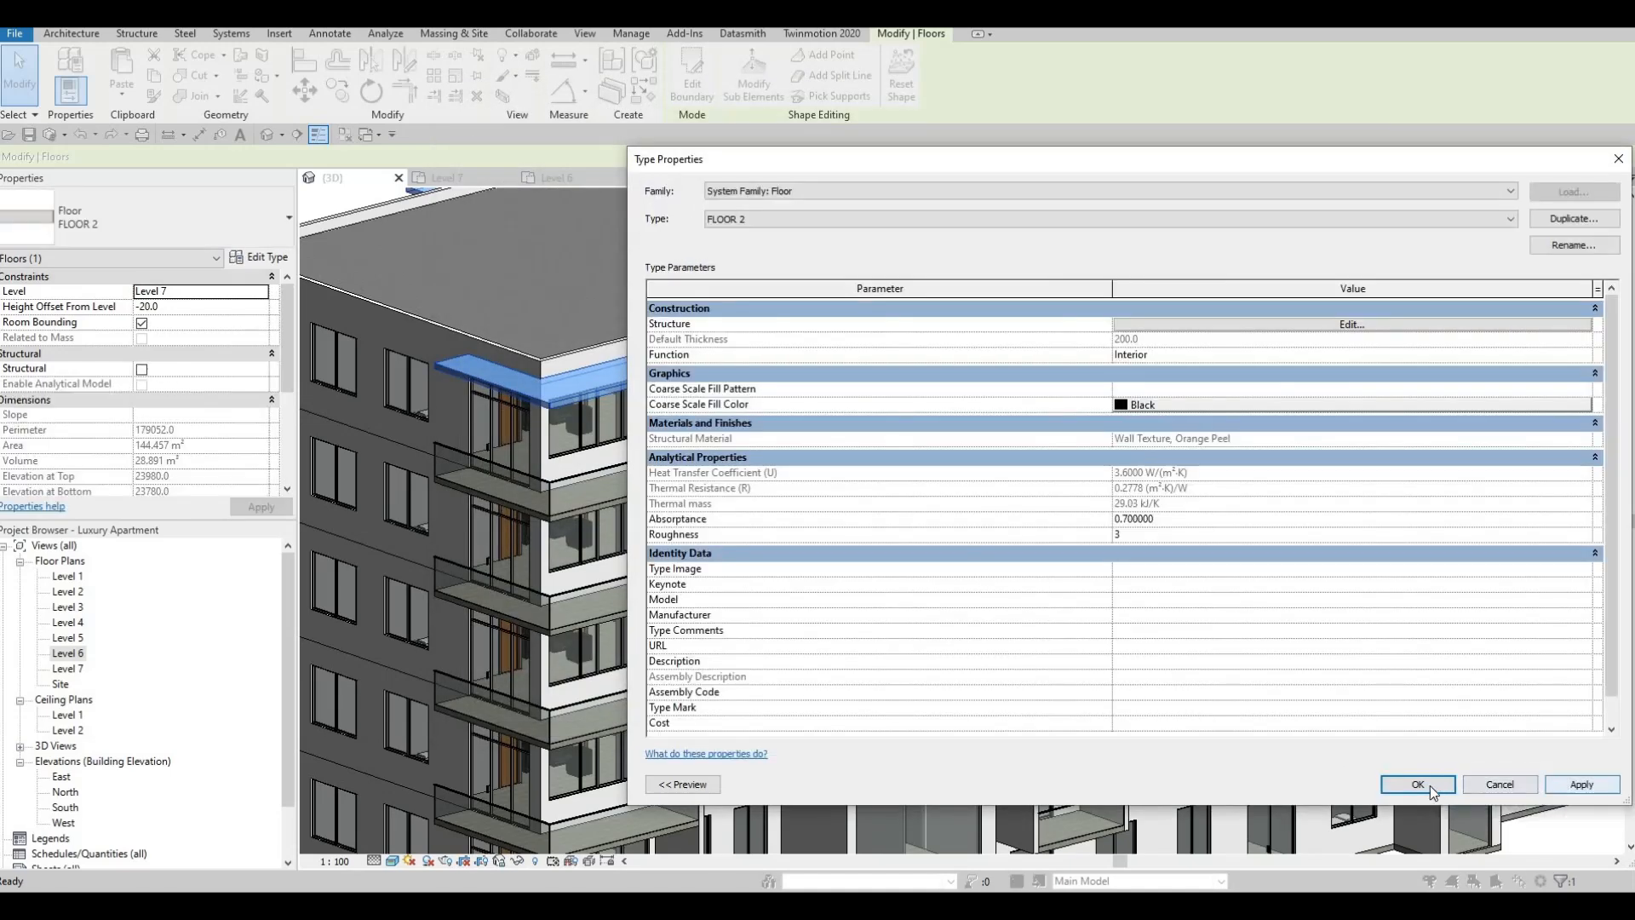
pyautogui.press('Escape')
pyautogui.press('Escape')
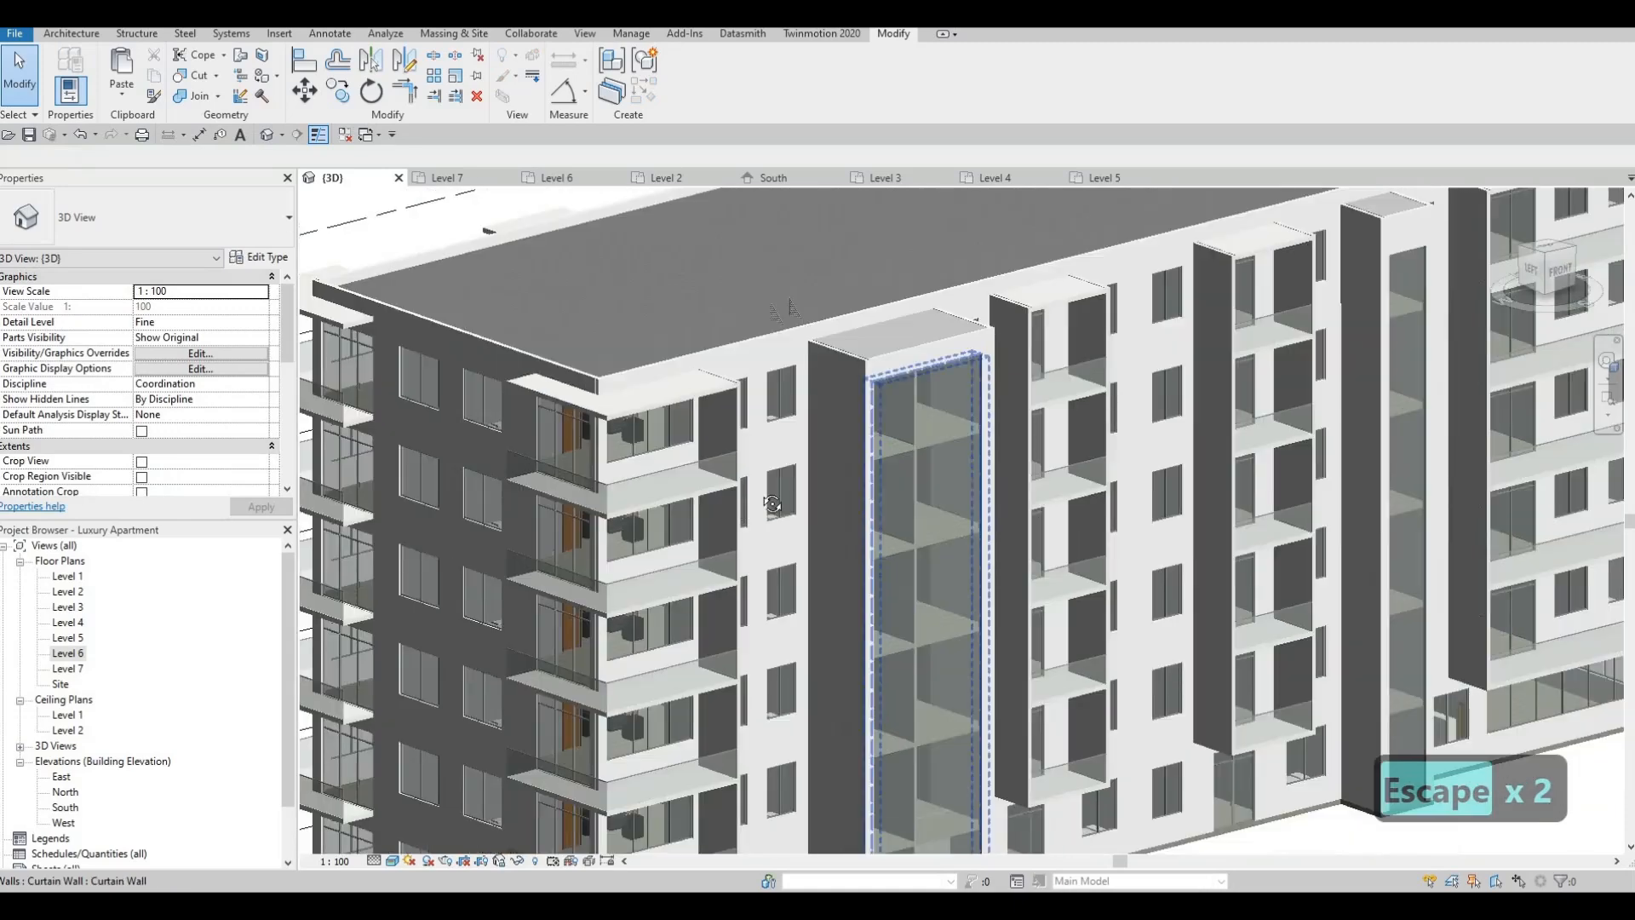
# - Examine the balcony slabs with their new material around the corner and along the south facade in the 3D view
pyautogui.keyDown('shift'); pyautogui.moveTo(773, 503); pyautogui.dragTo(839, 443, button='middle'); pyautogui.keyUp('shift')
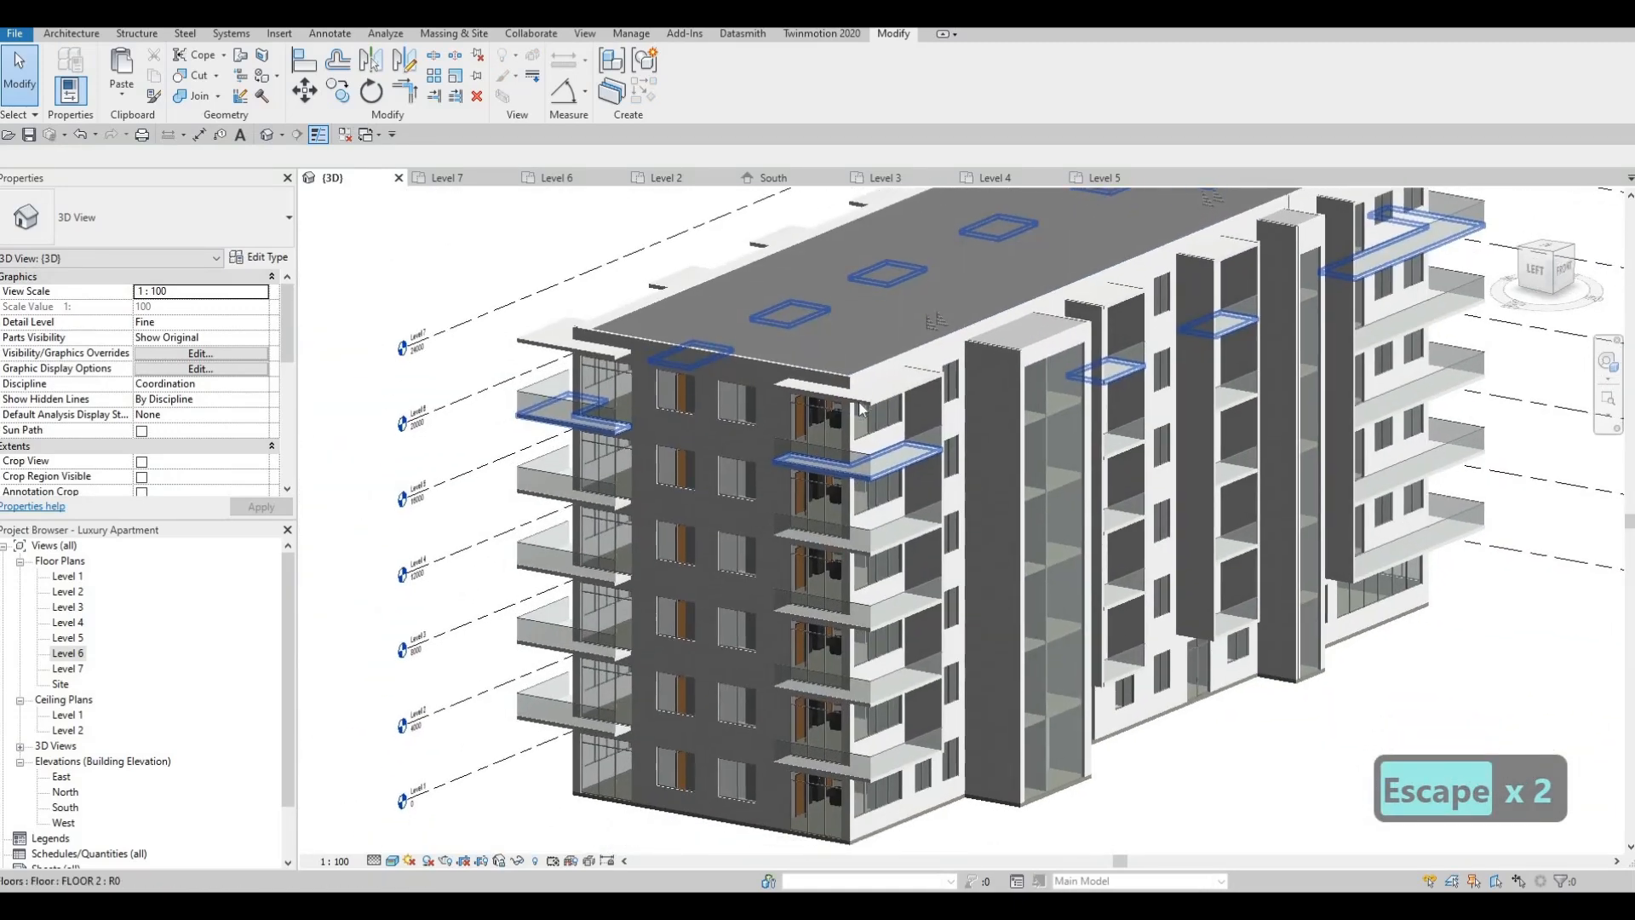
pyautogui.scroll(2, 924, 400)
pyautogui.scroll(-2, 836, 416)
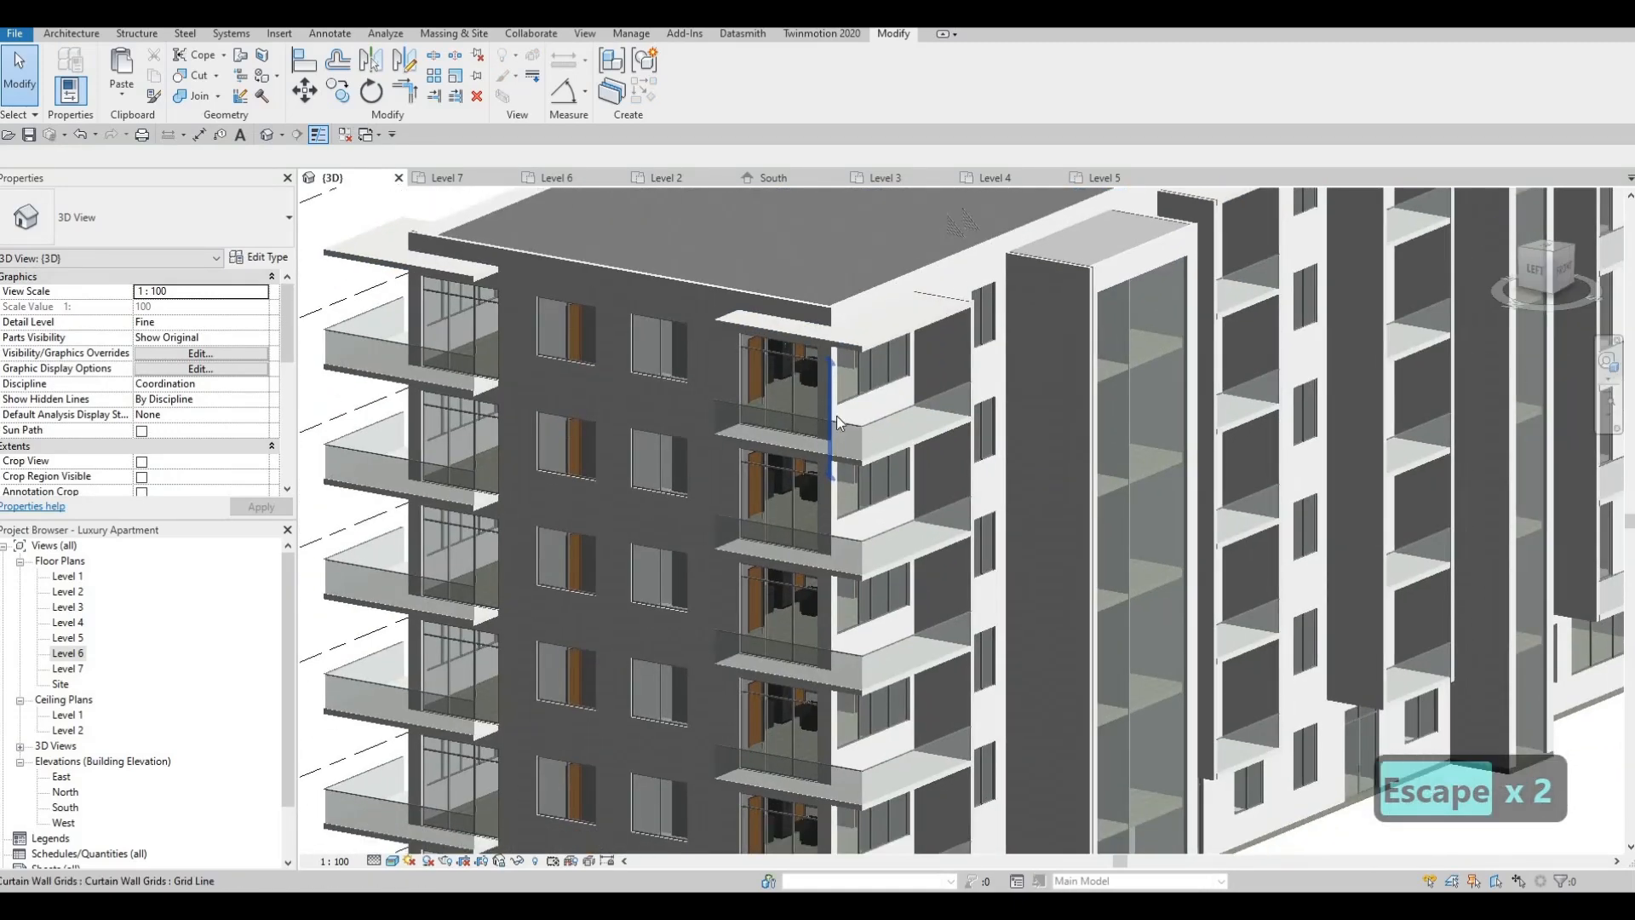
pyautogui.keyDown('shift'); pyautogui.moveTo(862, 432); pyautogui.dragTo(601, 341, button='middle'); pyautogui.keyUp('shift')
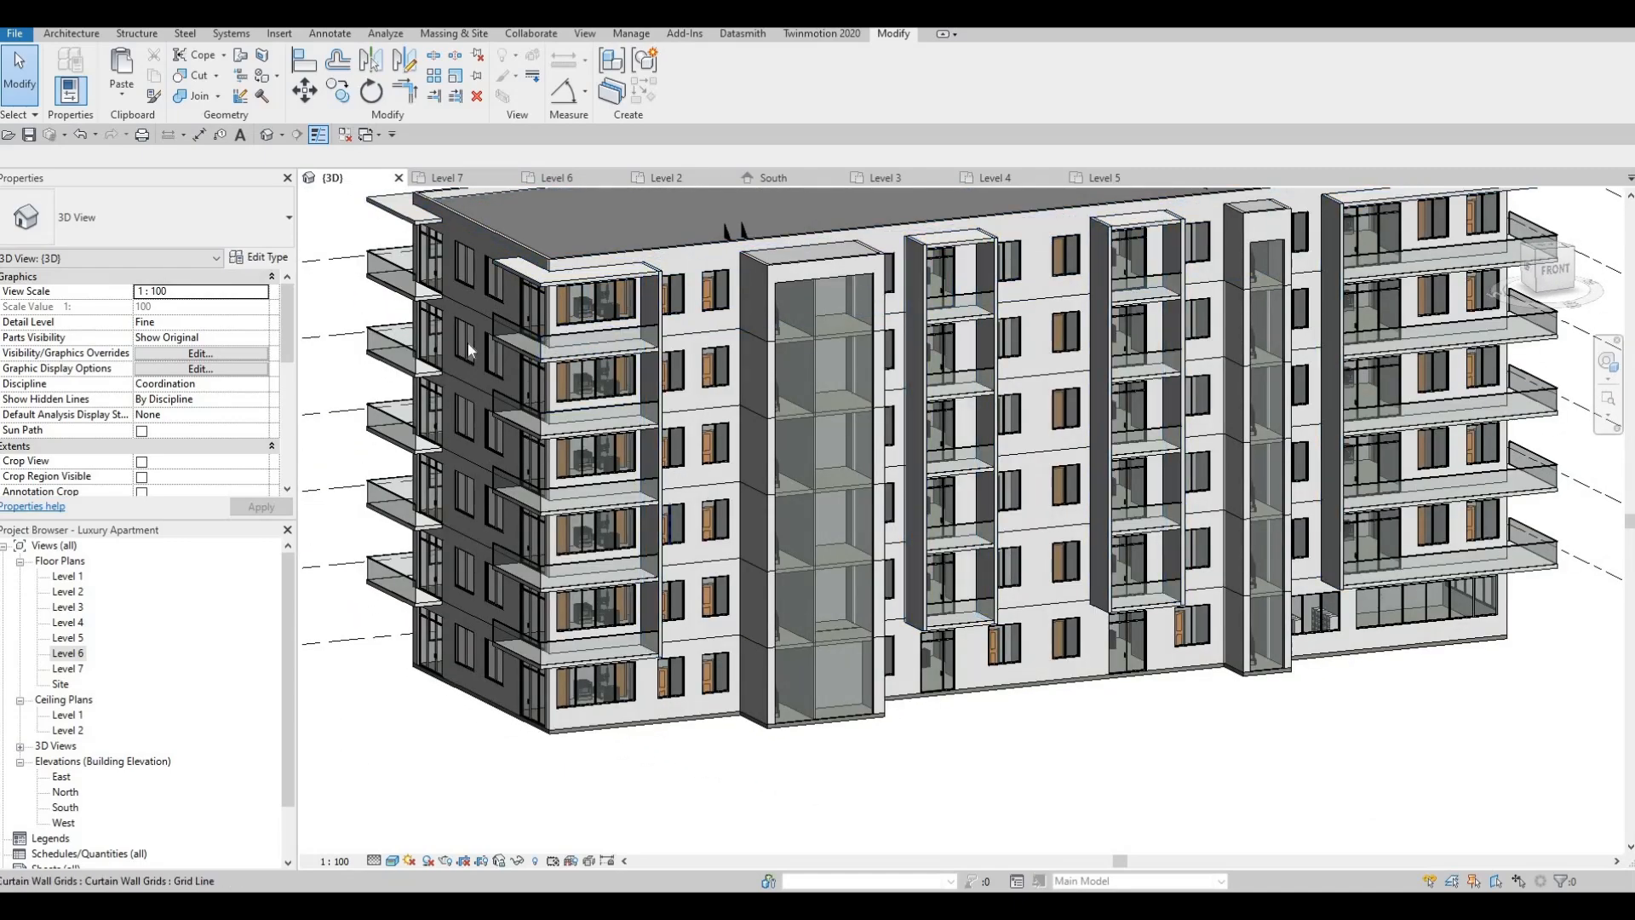
pyautogui.keyDown('shift'); pyautogui.moveTo(647, 410); pyautogui.dragTo(785, 401, button='middle'); pyautogui.keyUp('shift')
pyautogui.scroll(-1, 785, 401)
pyautogui.moveTo(1004, 500); pyautogui.dragTo(1043, 628, button='middle')
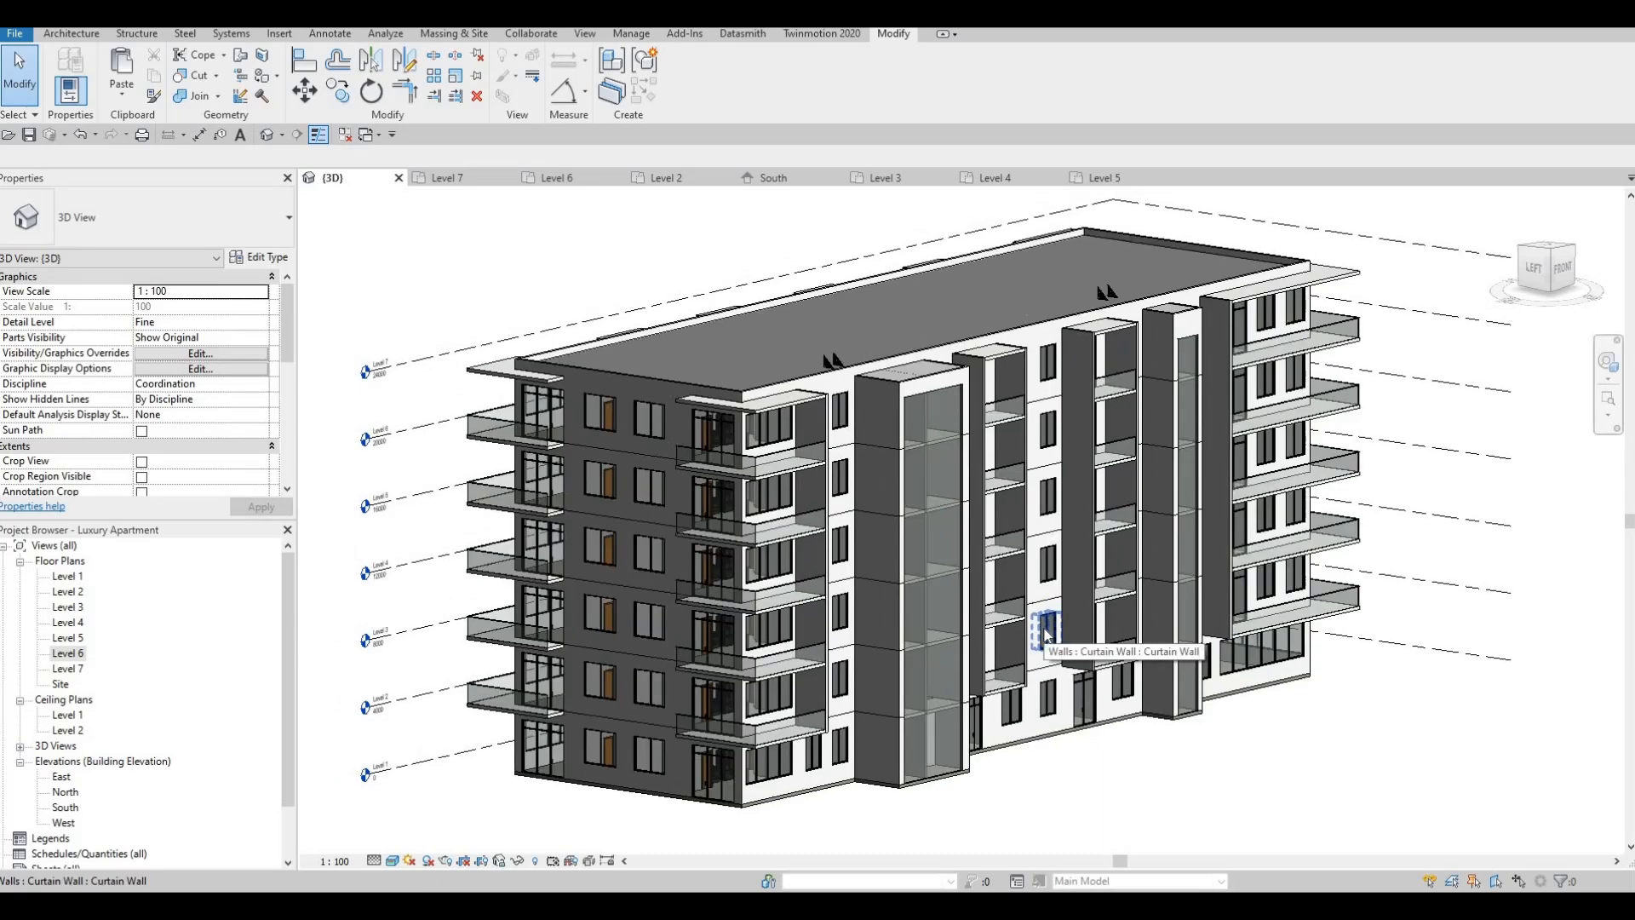